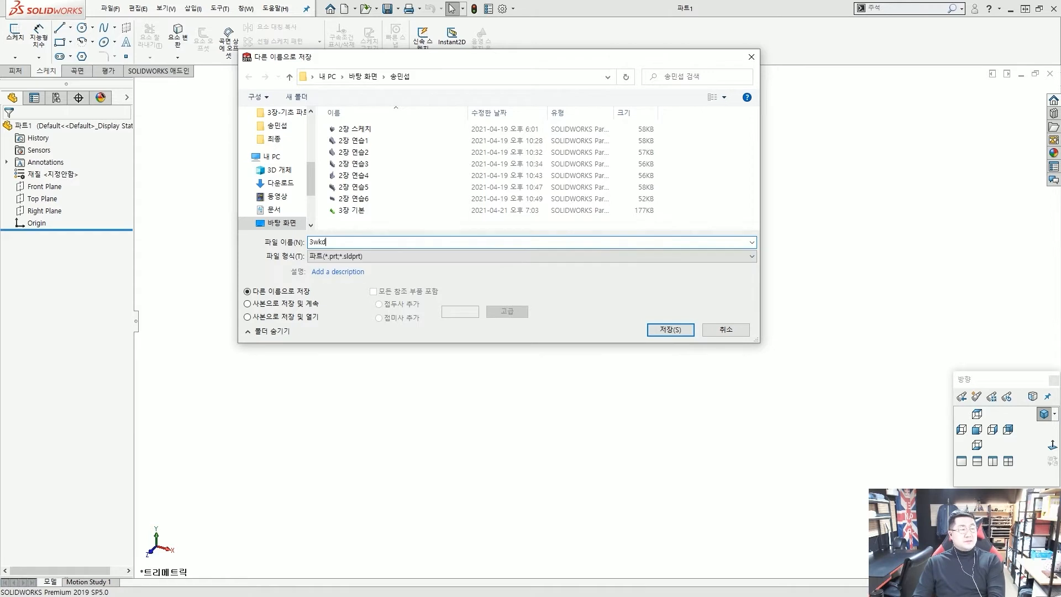
Step: Save the new part under the file name "3장 연습7"
key(BackSpace)
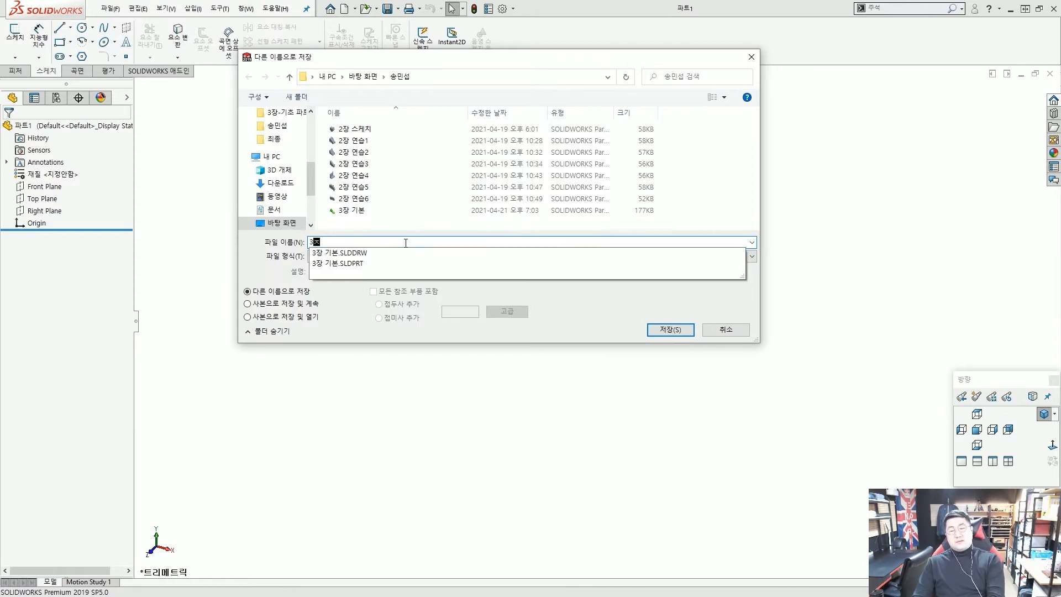
text(장 연습7)
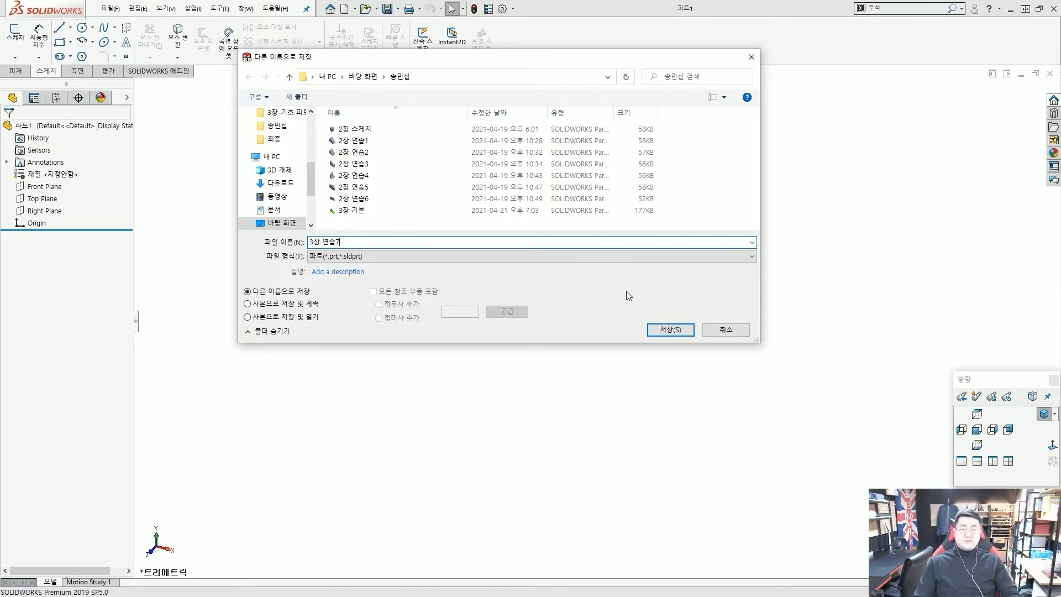
click(655, 330)
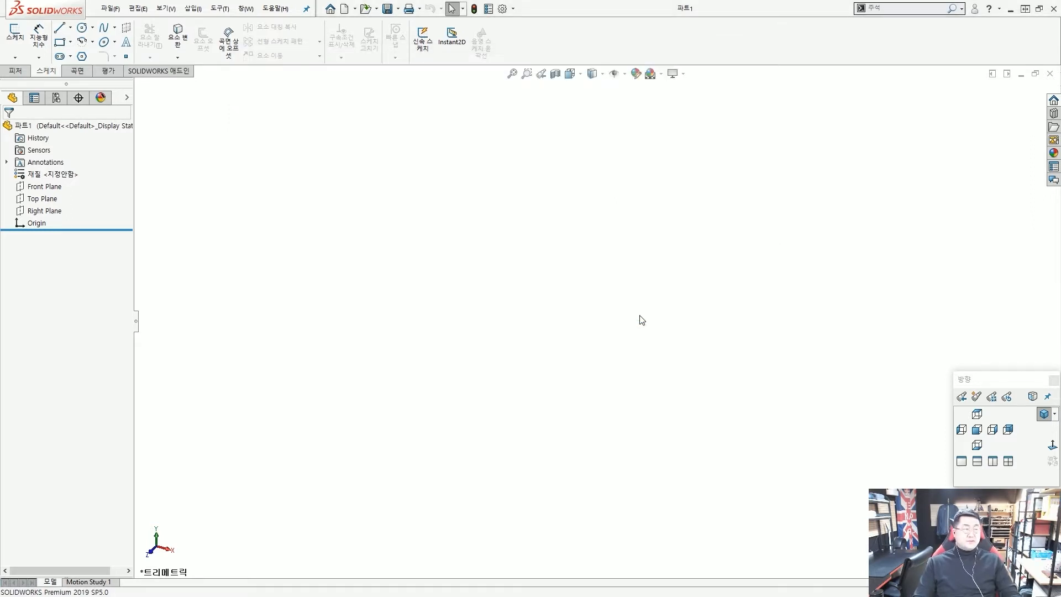
Step: Sketch a corner rectangle on the Top Plane from the origin, 200 mm high and 100 mm wide
click(48, 200)
click(56, 187)
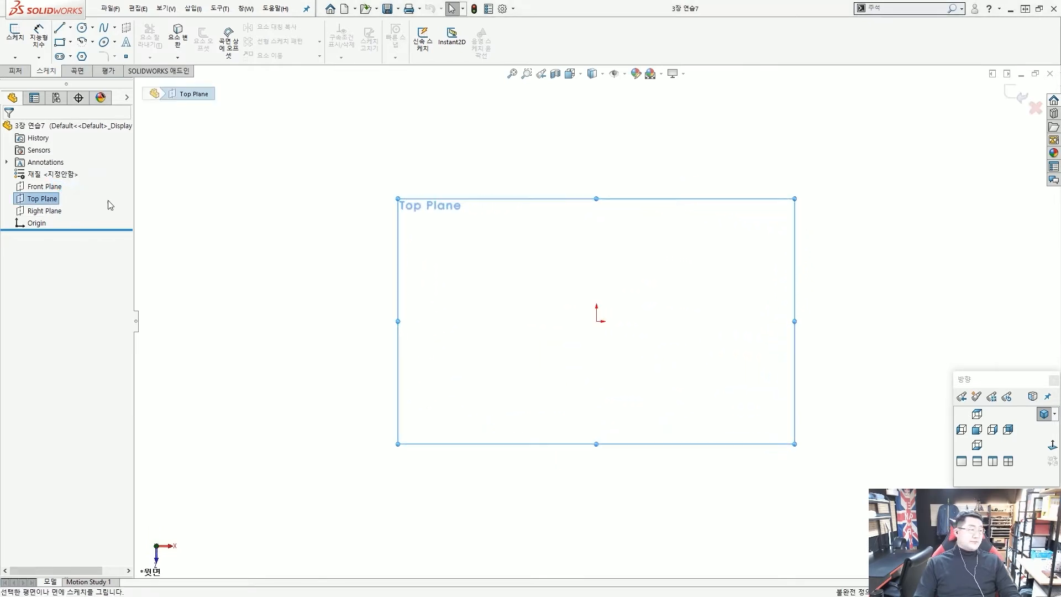
click(347, 173)
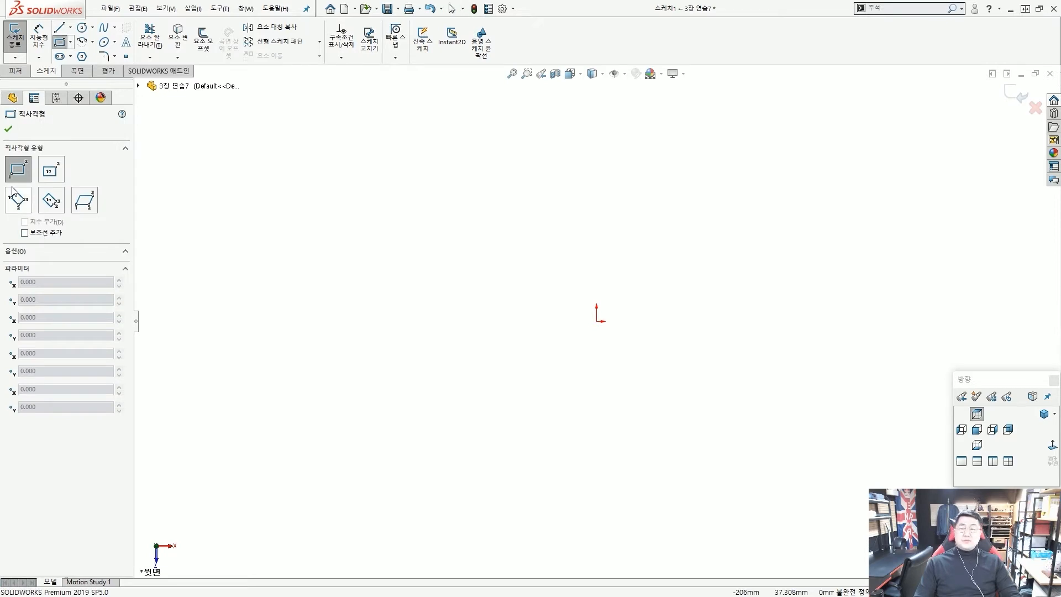
click(17, 175)
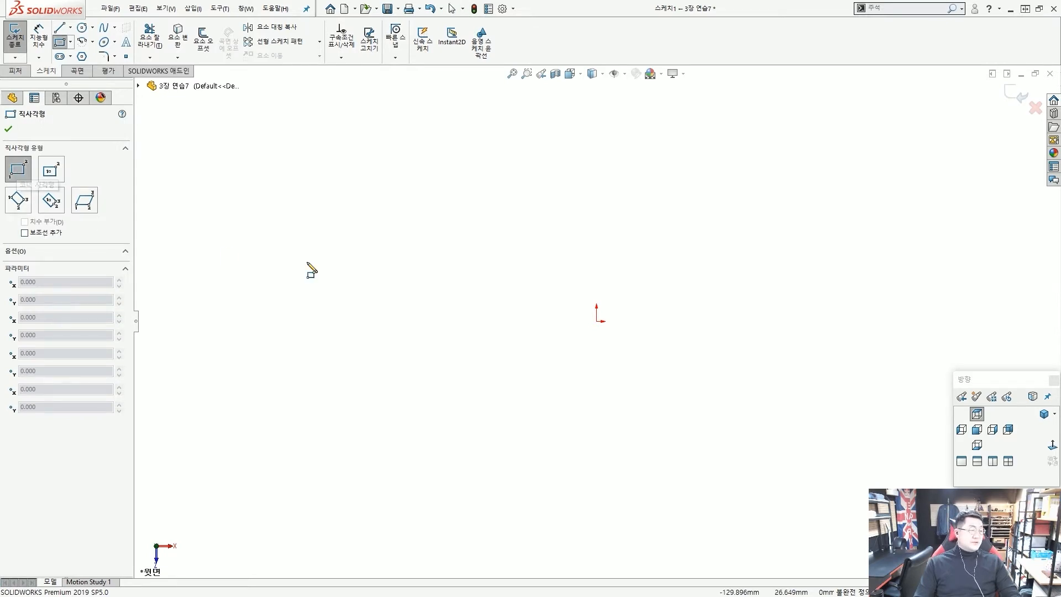
click(597, 322)
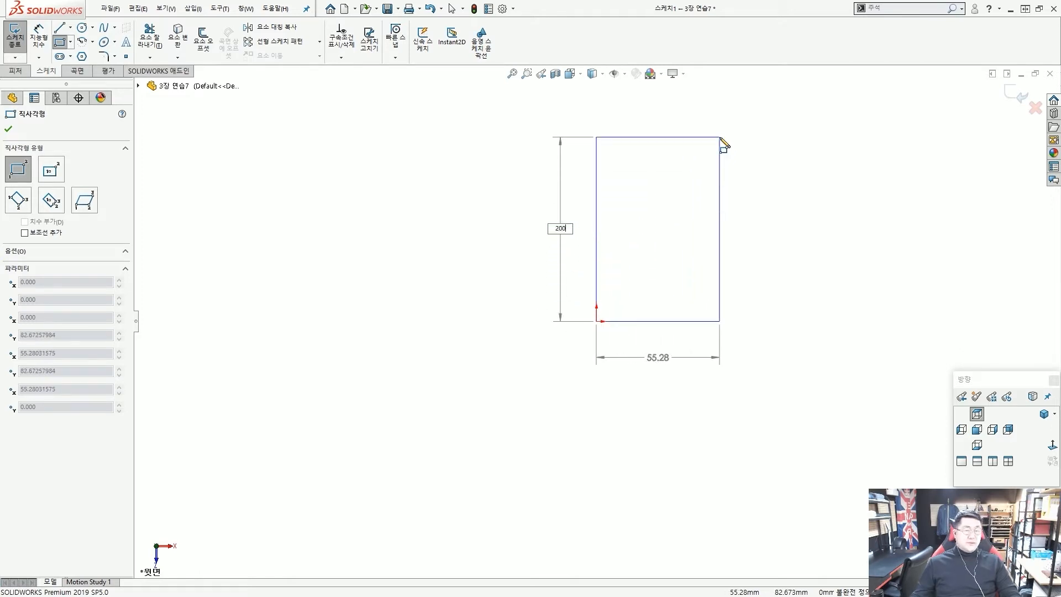
key(Tab)
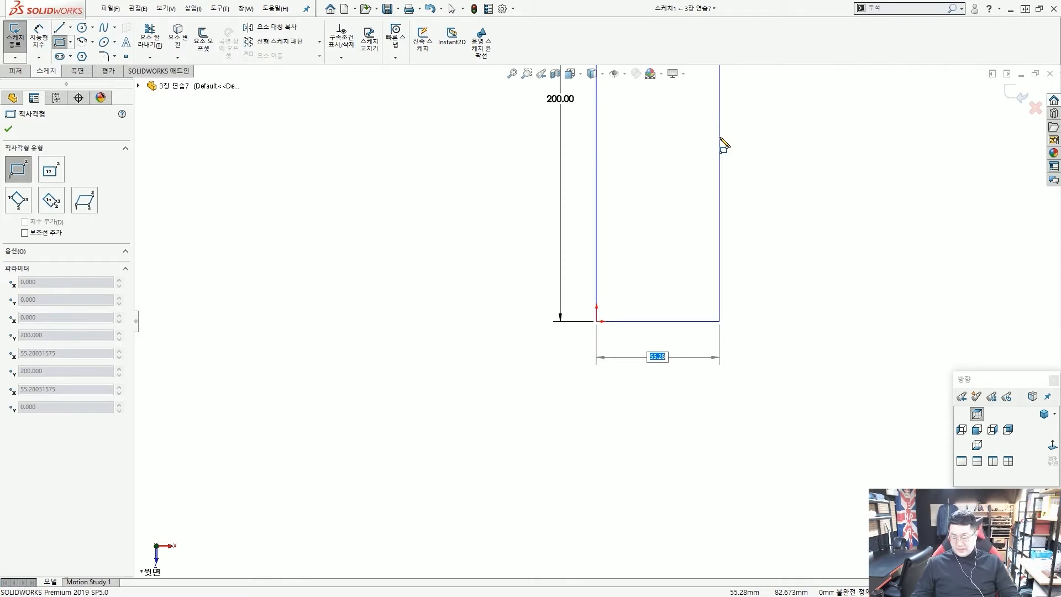
text(100)
key(Return)
scroll(680, 232, up, 4)
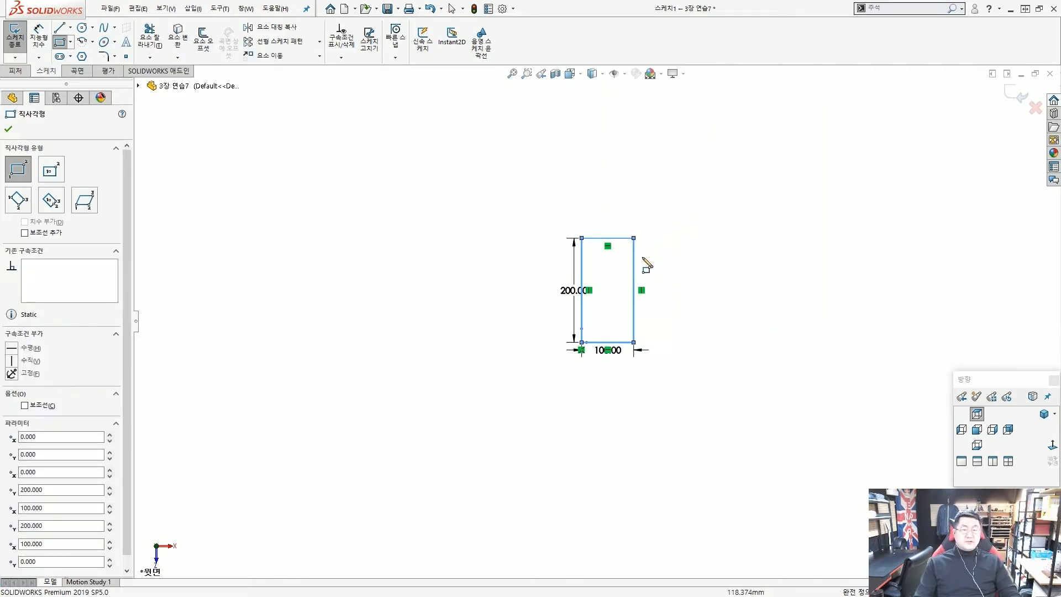
scroll(634, 267, down, 4)
key(Escape)
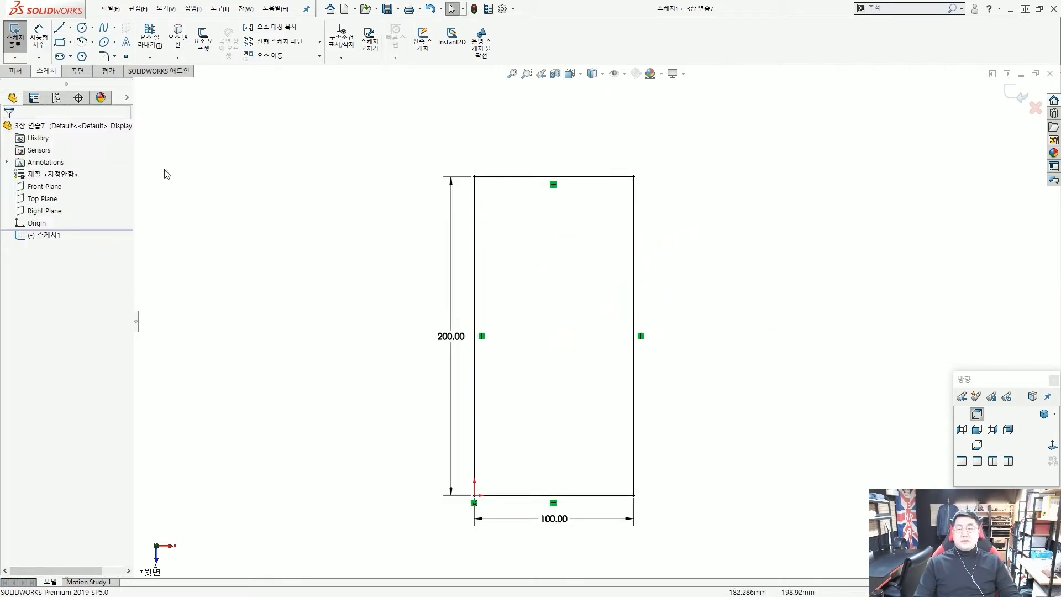
Step: Extrude the rectangle sketch as a boss 10 mm deep to form the base plate
click(15, 72)
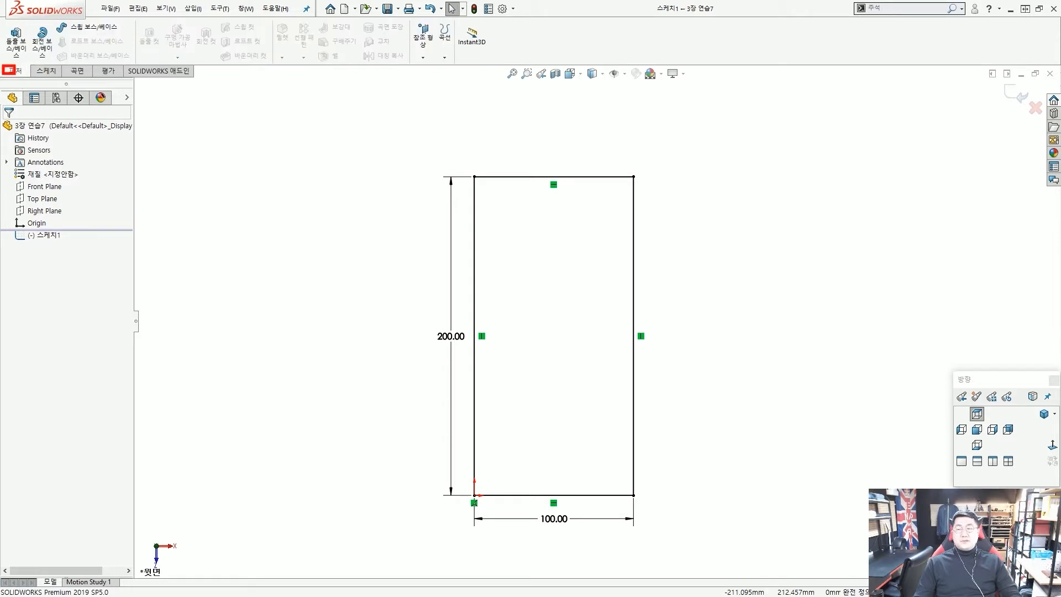
click(16, 37)
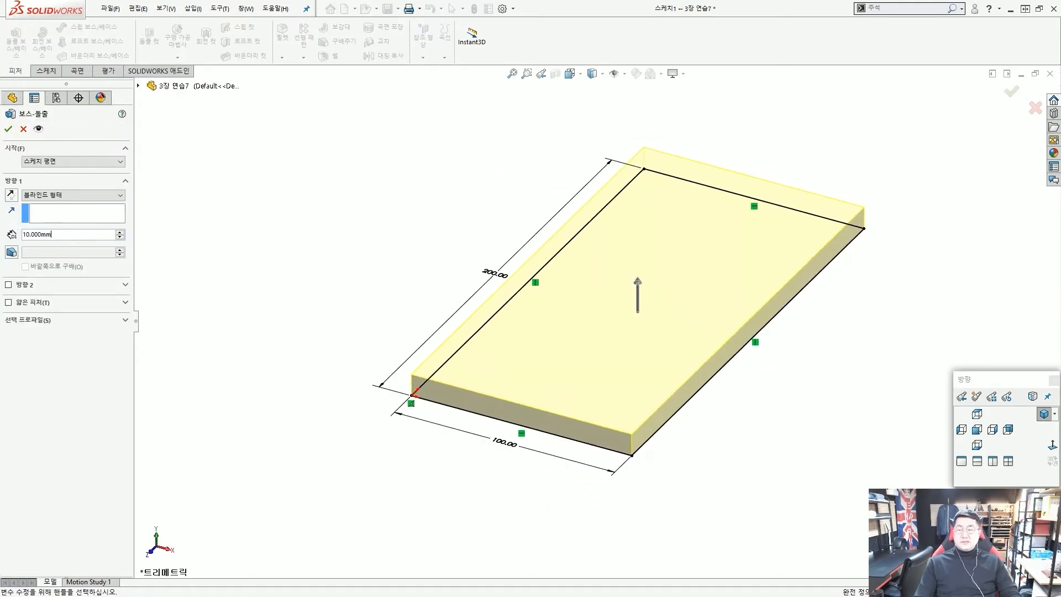
text(10)
key(Return)
key(Return)
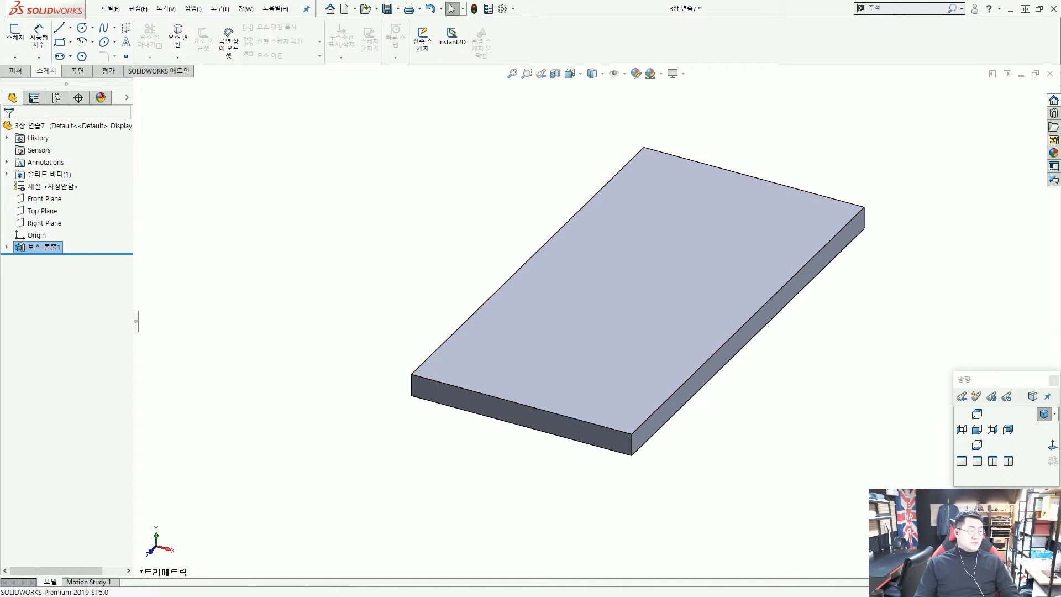
click(487, 215)
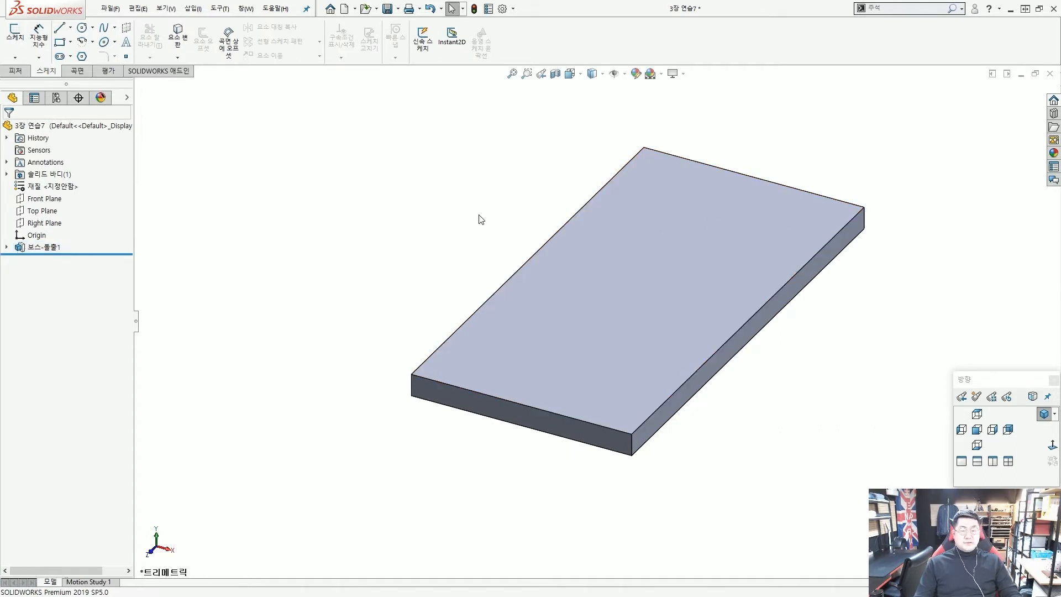
Step: Start a new sketch on the upper face of the base plate
scroll(506, 369, down, 3)
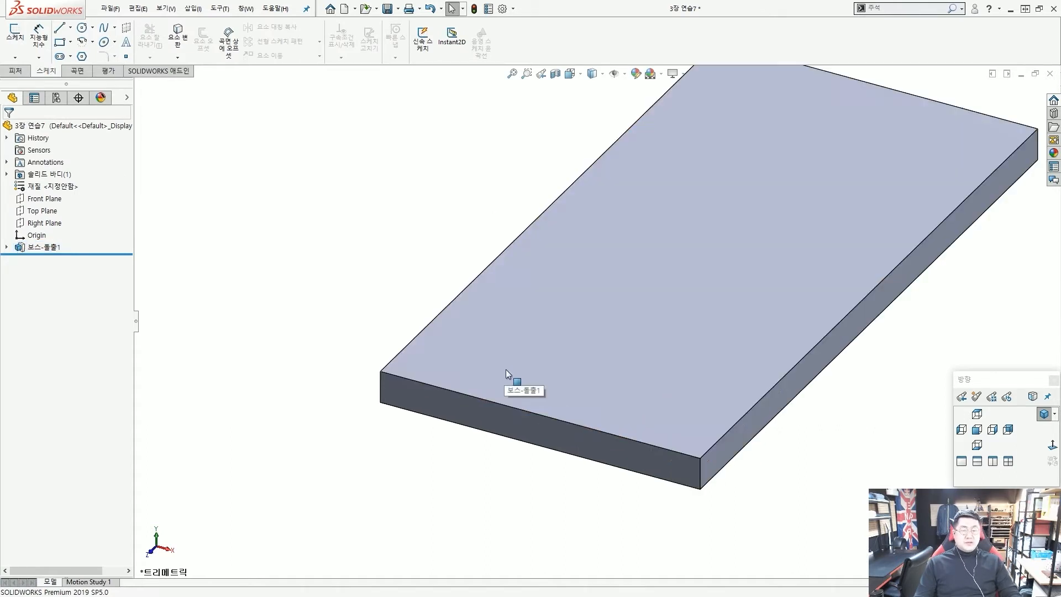
click(449, 340)
click(459, 337)
click(462, 334)
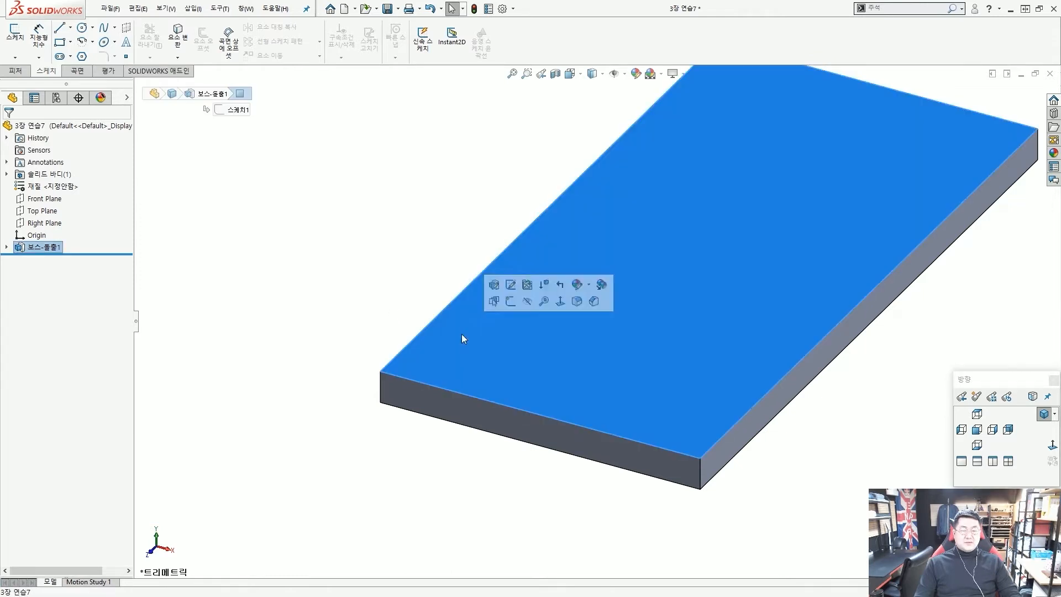
click(508, 303)
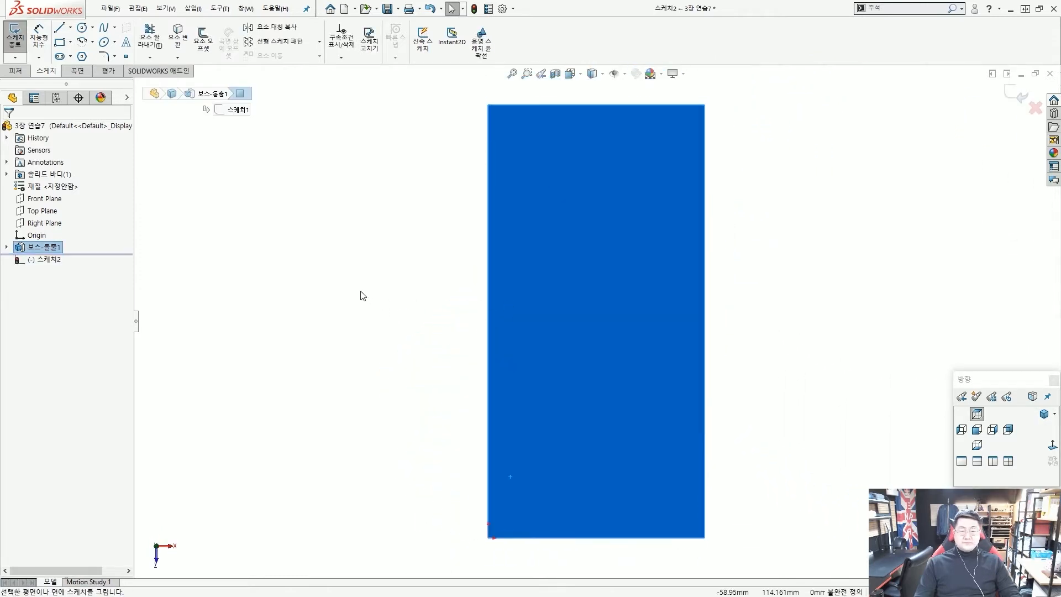
click(363, 289)
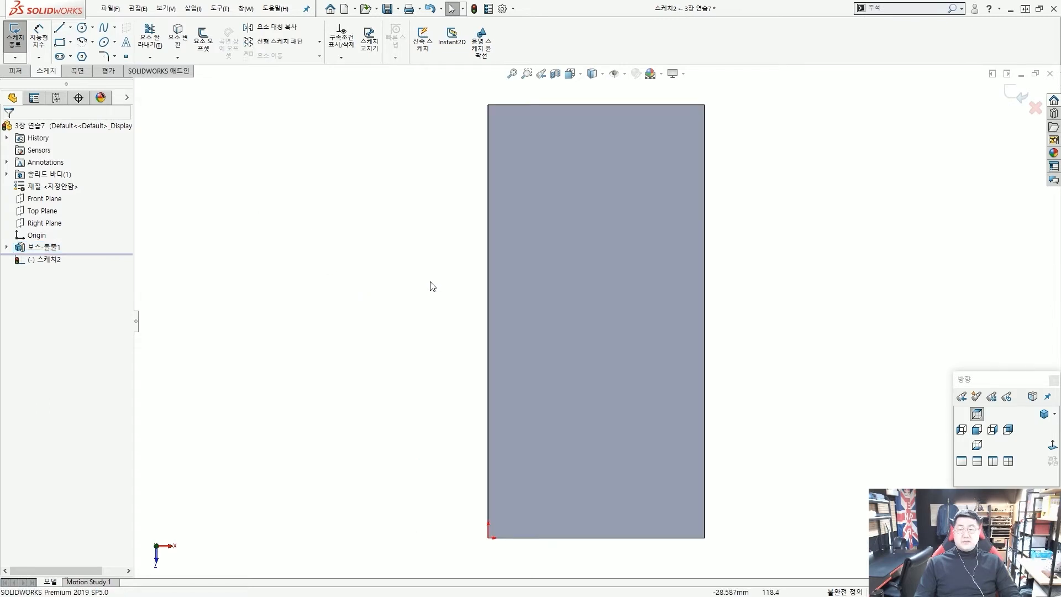
key(f)
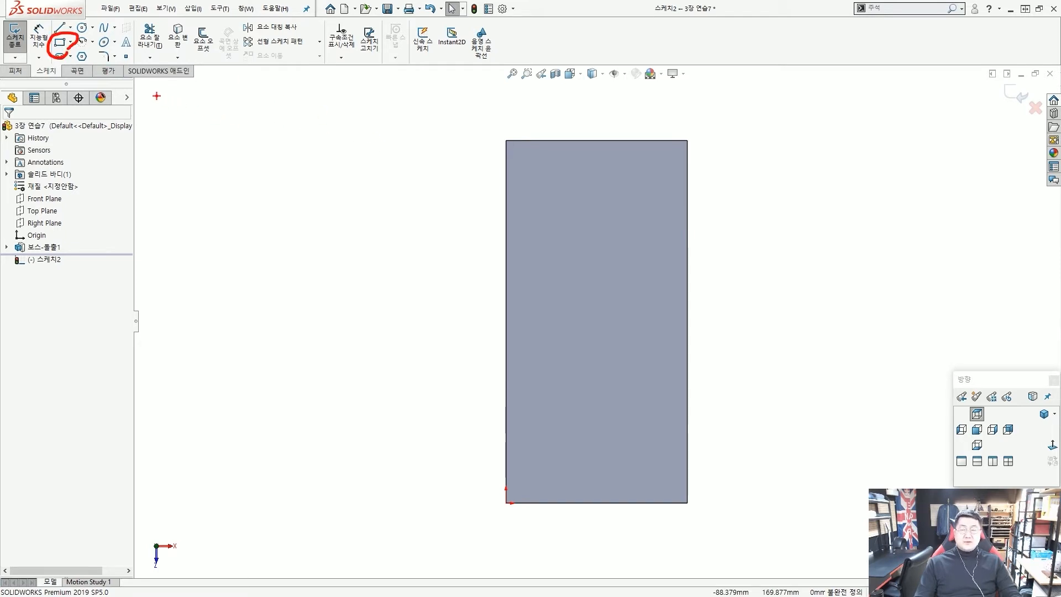
key(Escape)
click(60, 43)
click(82, 28)
click(83, 42)
key(Escape)
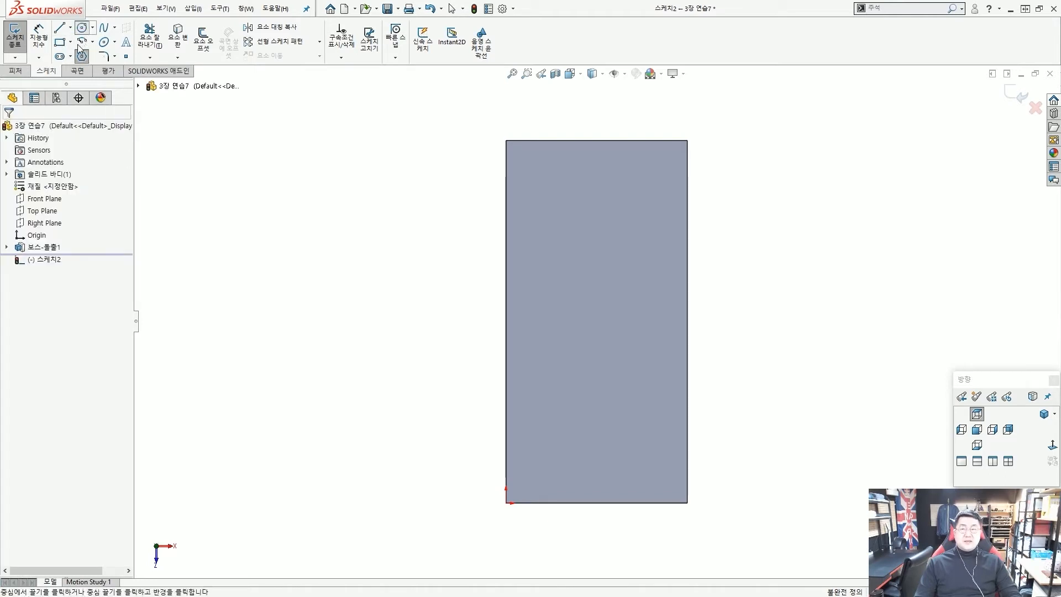
click(82, 42)
key(Escape)
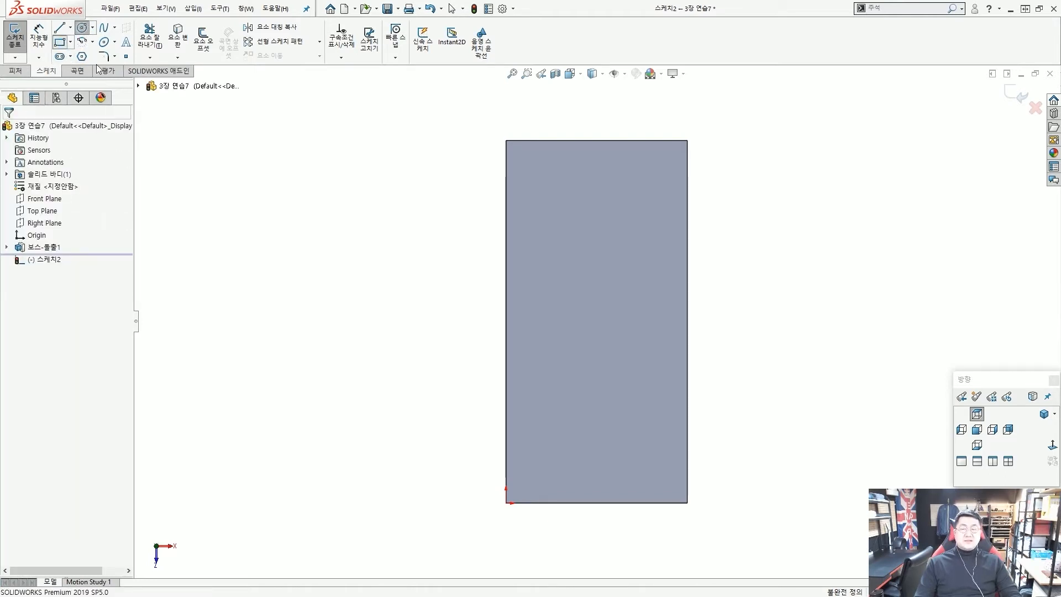
click(60, 42)
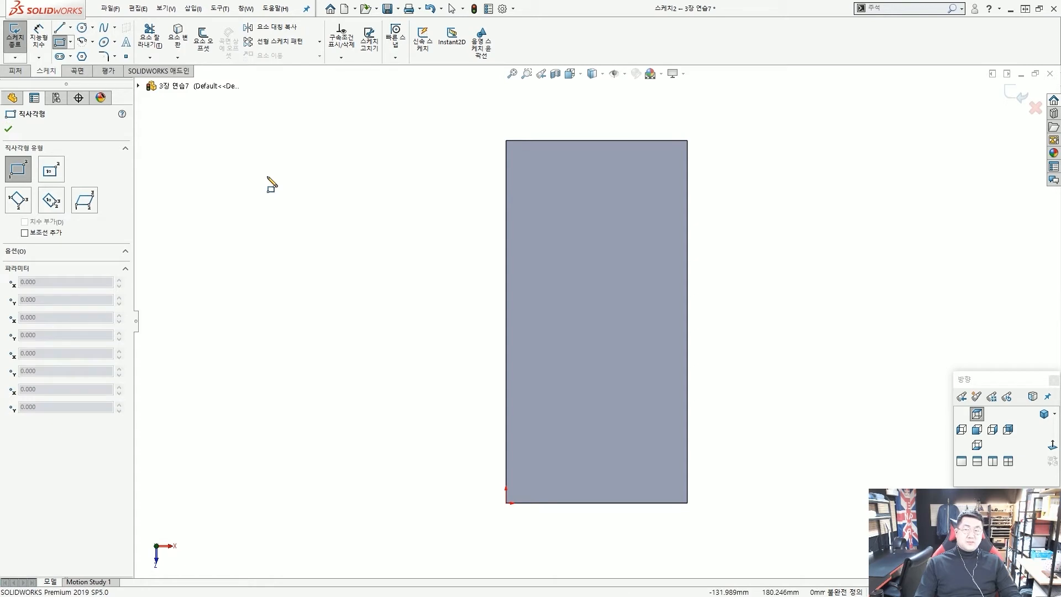
key(Escape)
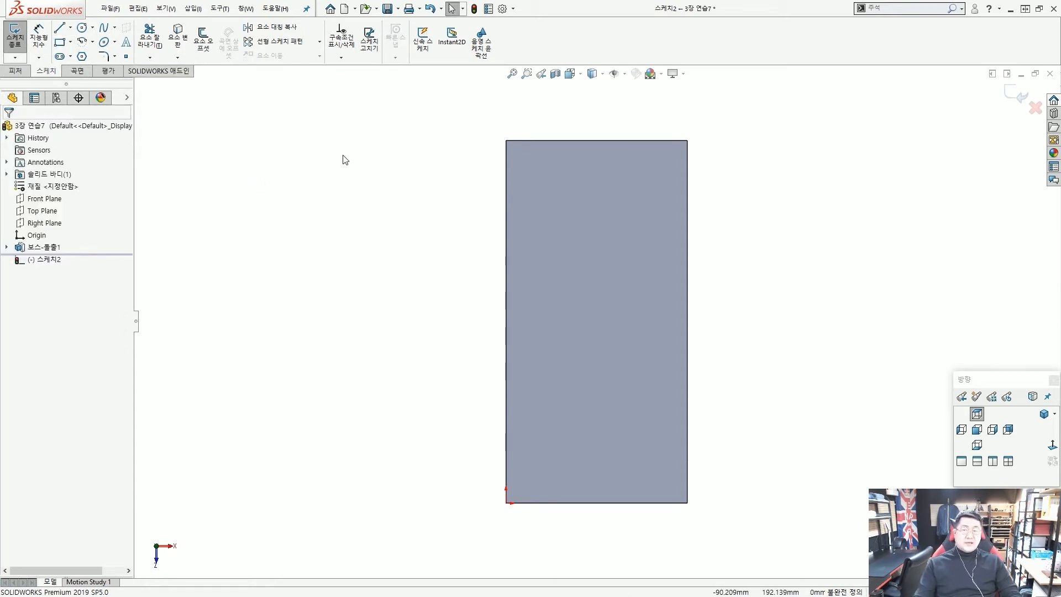
Step: Sketch a corner rectangle from the origin on the plate's upper face, 40 mm high and 50 mm wide
click(60, 46)
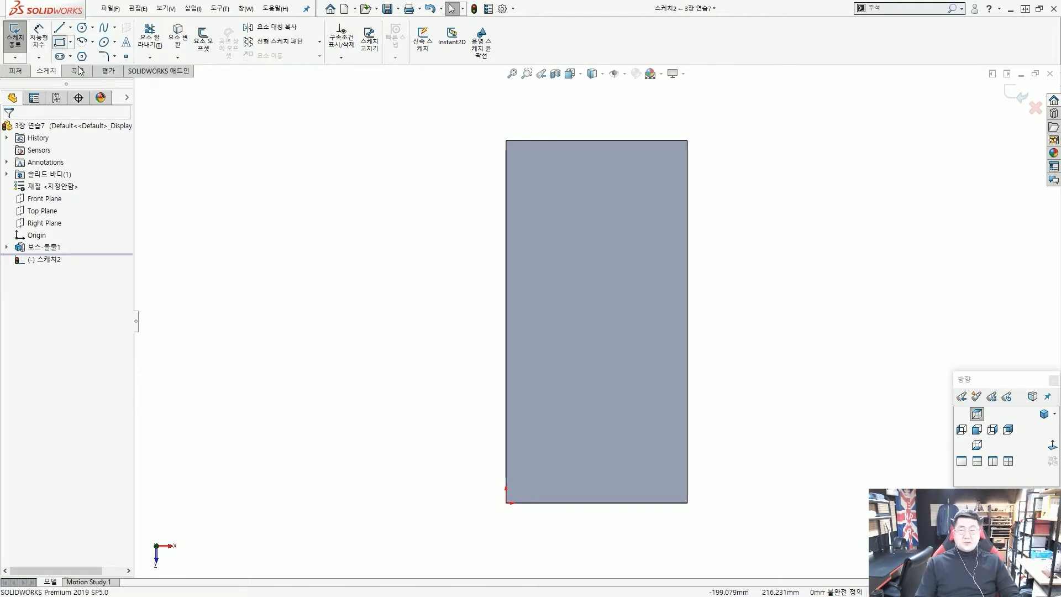
click(506, 503)
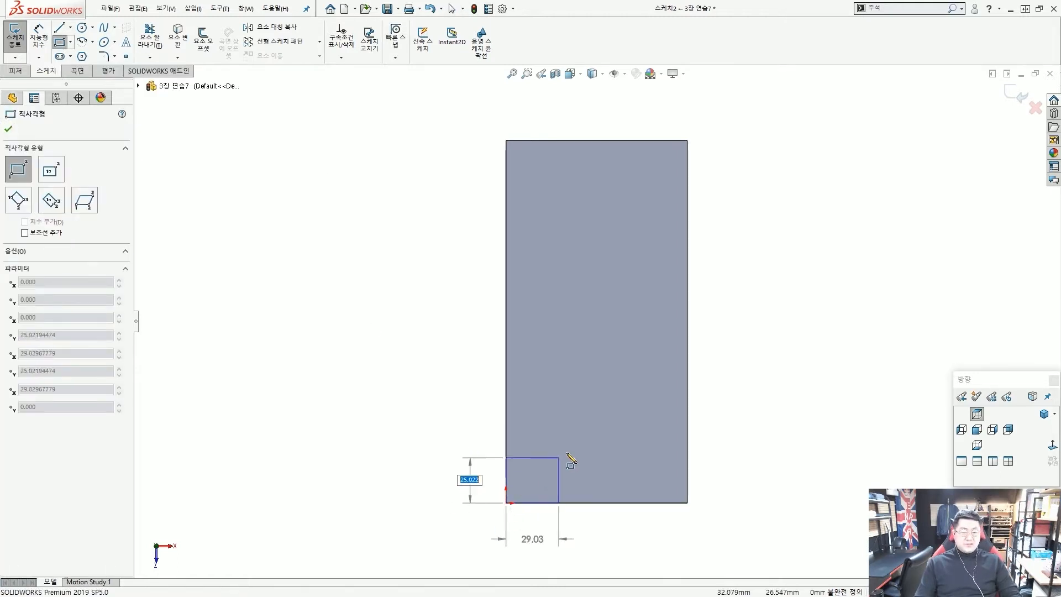
text(40)
key(Tab)
text(50)
key(Return)
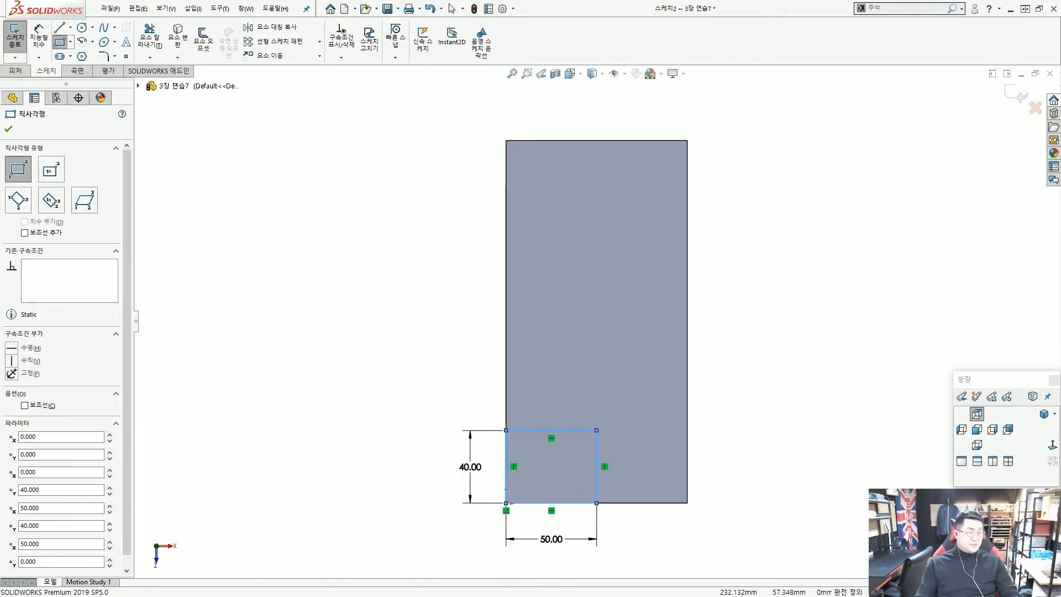
click(817, 332)
key(Escape)
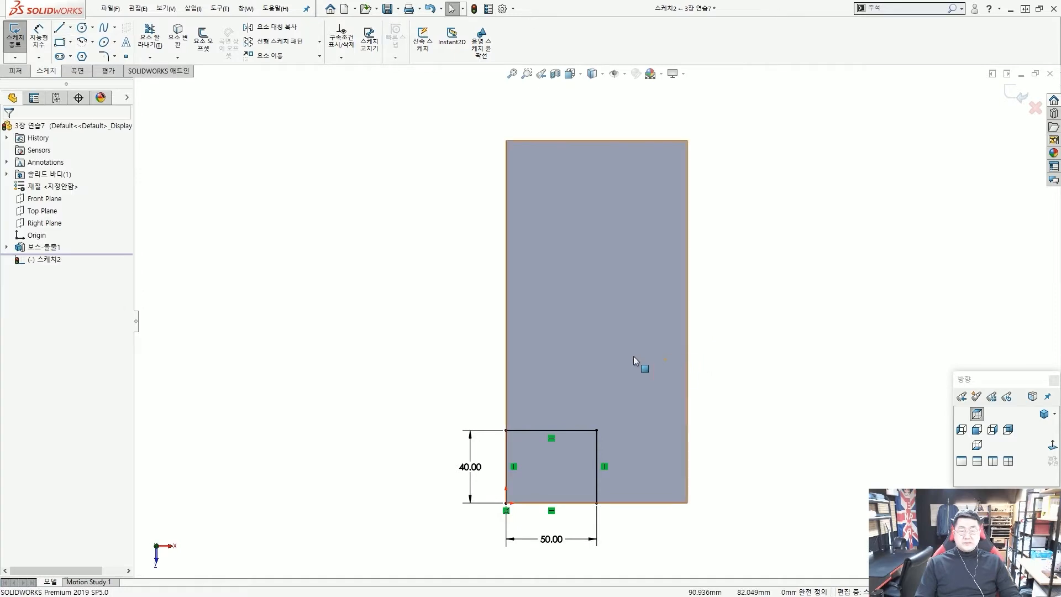
Step: Extrude the corner rectangle upward from the plate by 25 mm as a merged boss
click(10, 69)
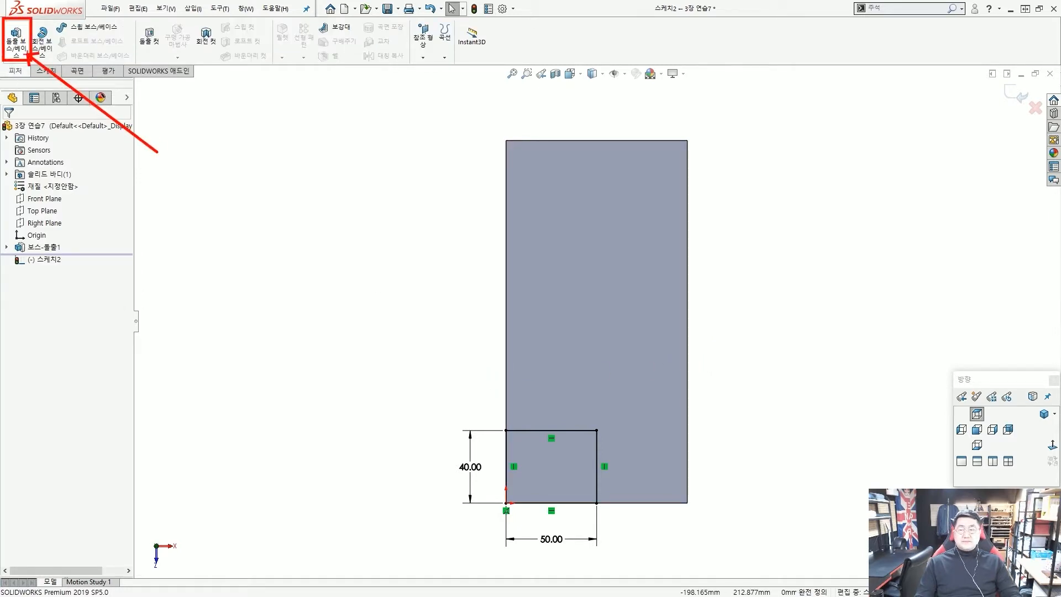
click(22, 52)
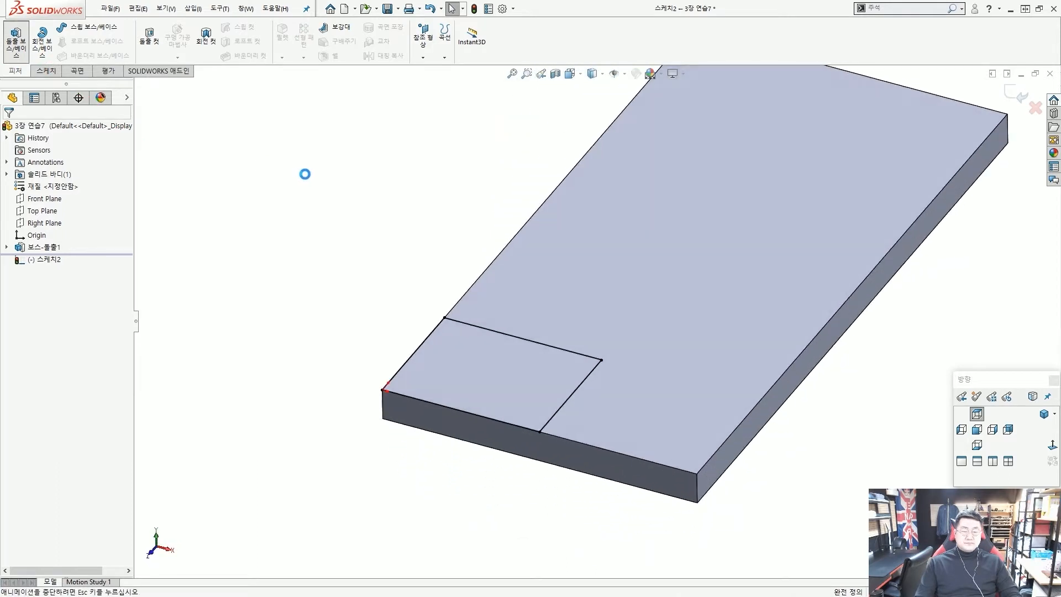
text(25.000mm)
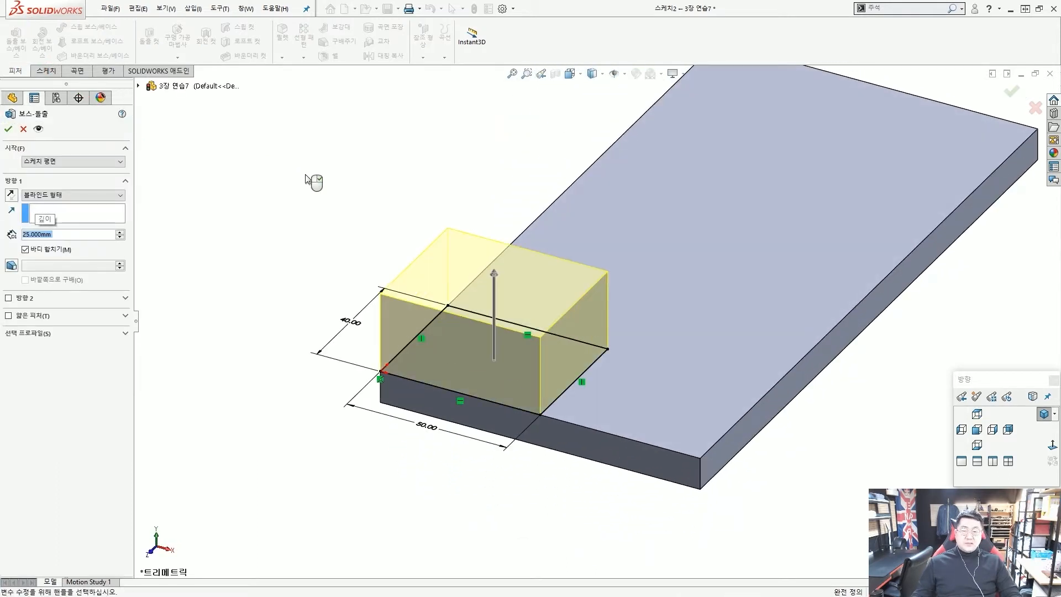
key(Return)
key(Return)
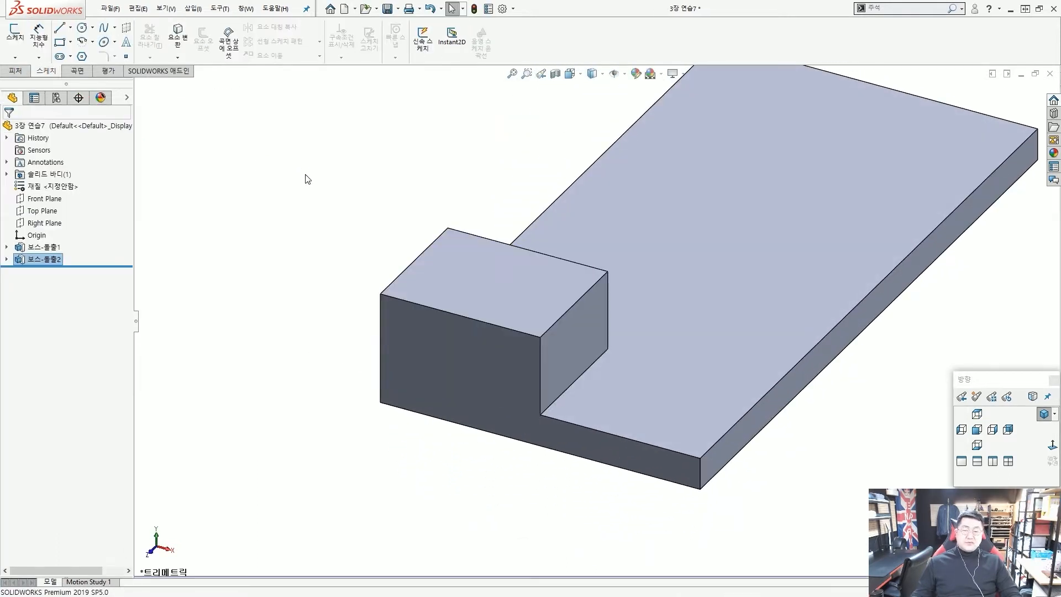
click(308, 180)
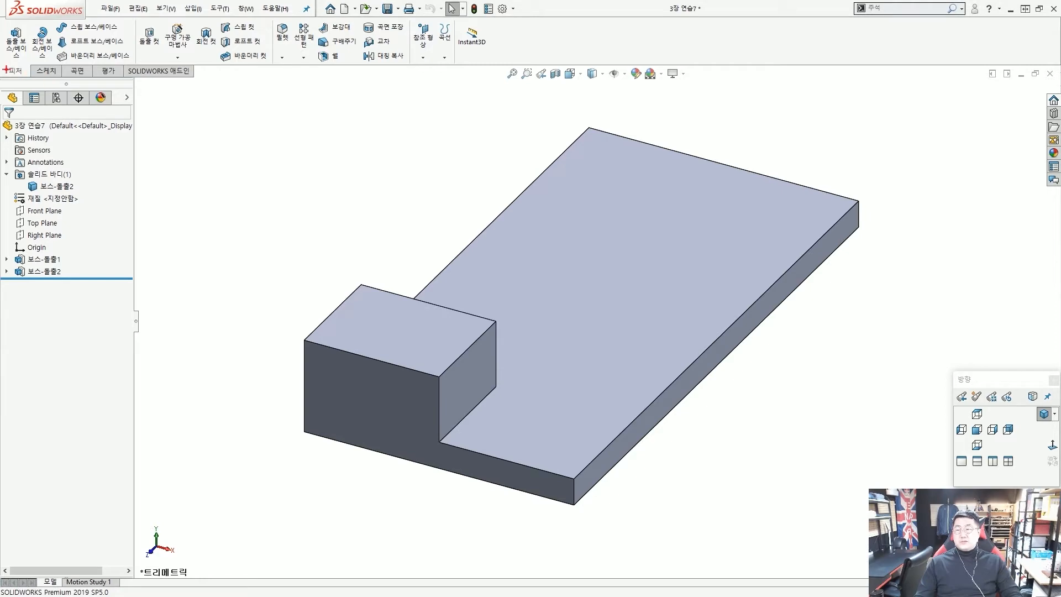
Step: Start a Hole Wizard simple hole in Ansi Metric and set its type to drill size (드릴 크기)
drag(2, 62, 28, 79)
drag(157, 22, 197, 64)
drag(286, 159, 204, 66)
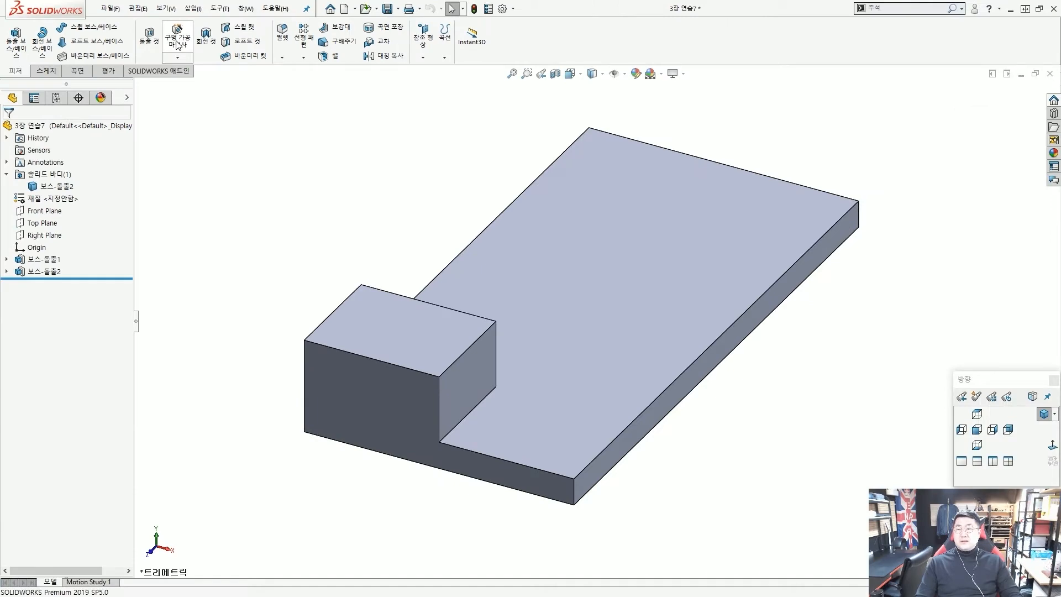
click(176, 42)
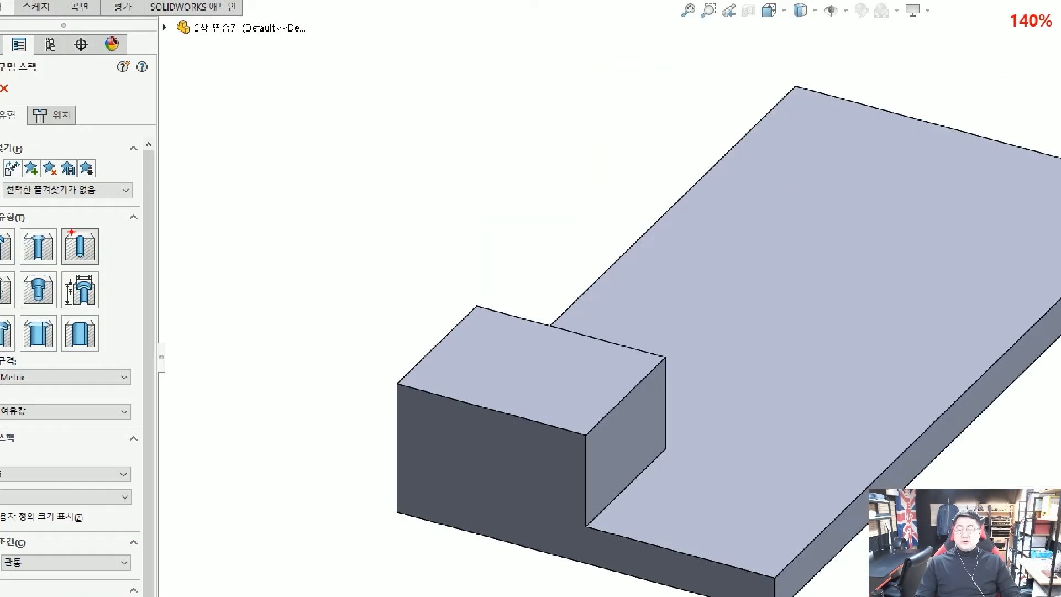
drag(55, 223, 103, 266)
drag(176, 212, 100, 239)
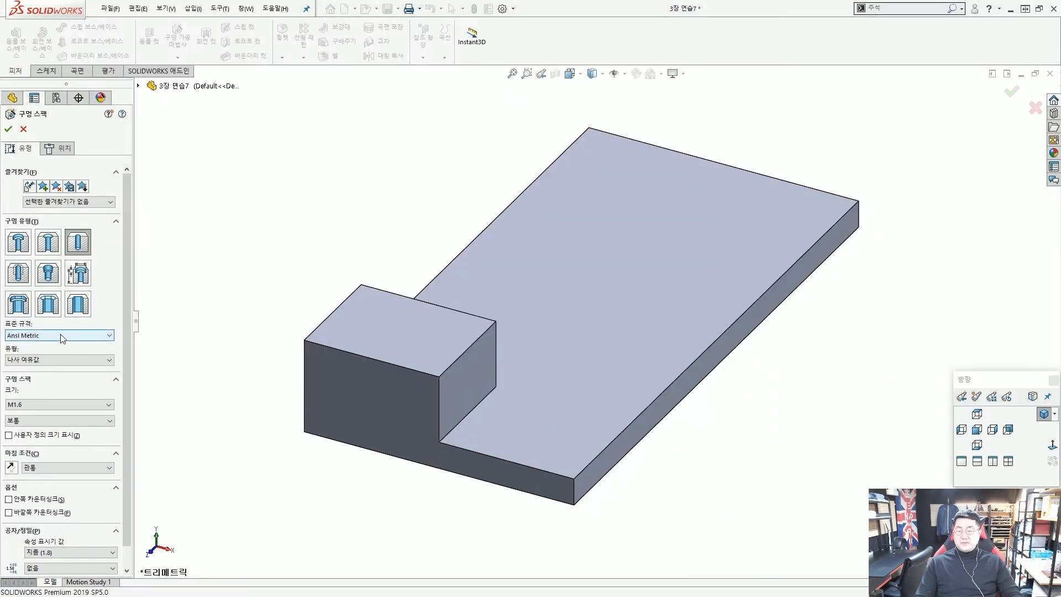
click(42, 360)
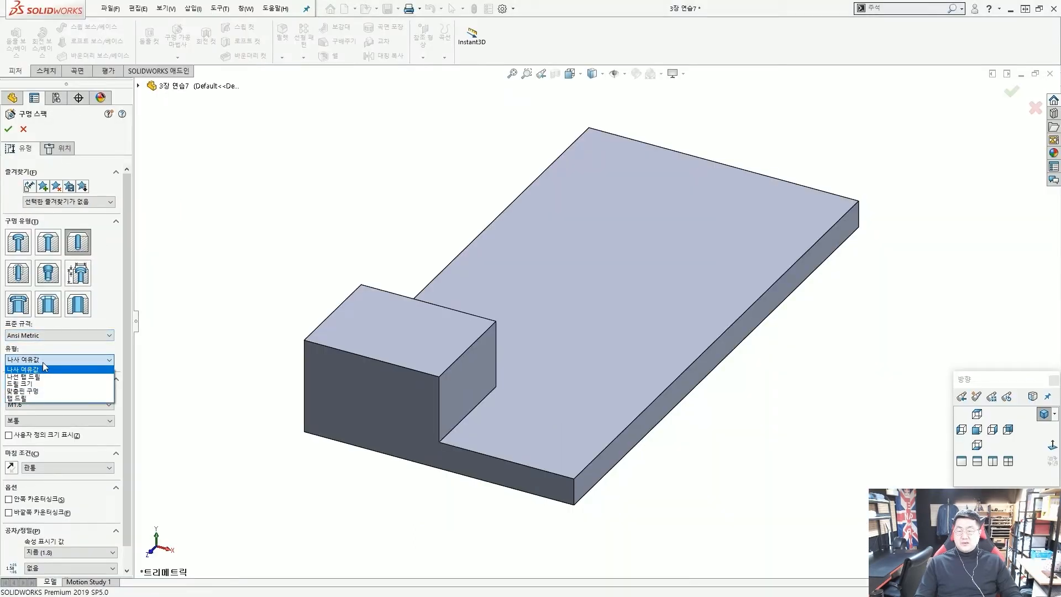
click(36, 384)
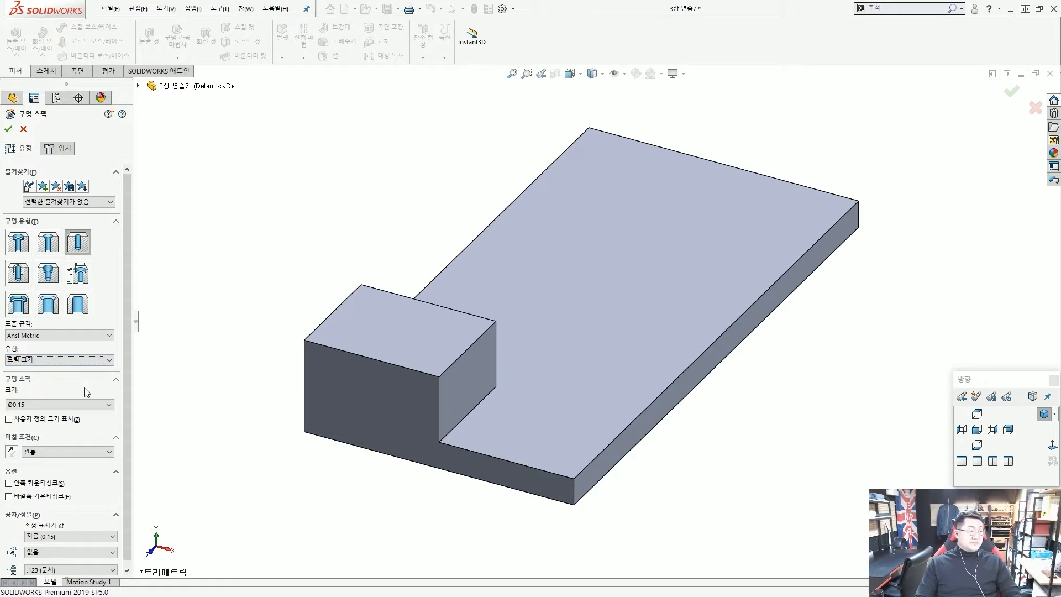
Step: Set the drill size of the through hole to Ø25.0
click(79, 404)
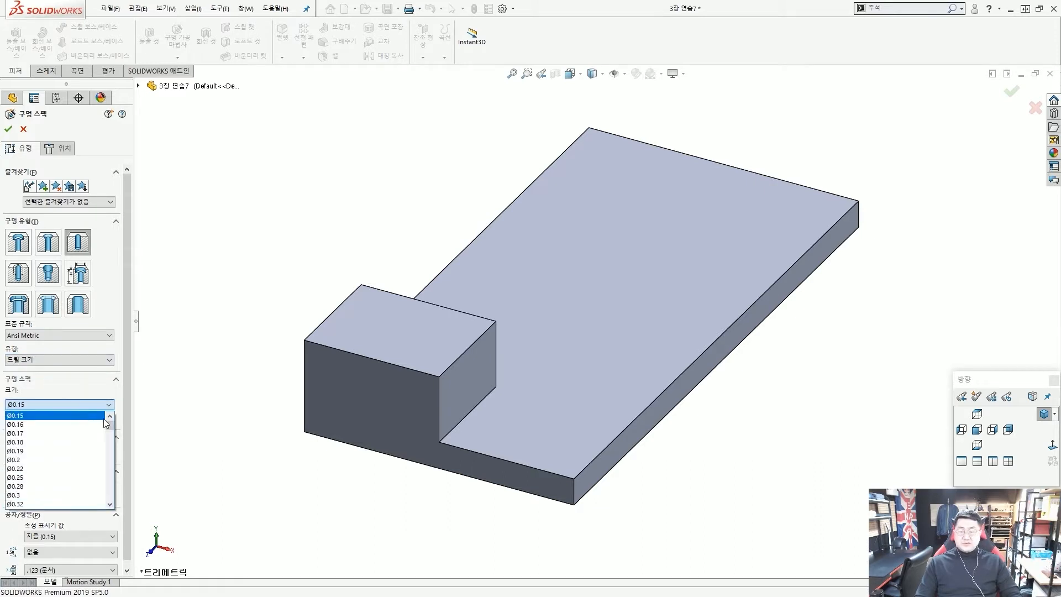
drag(110, 425, 110, 481)
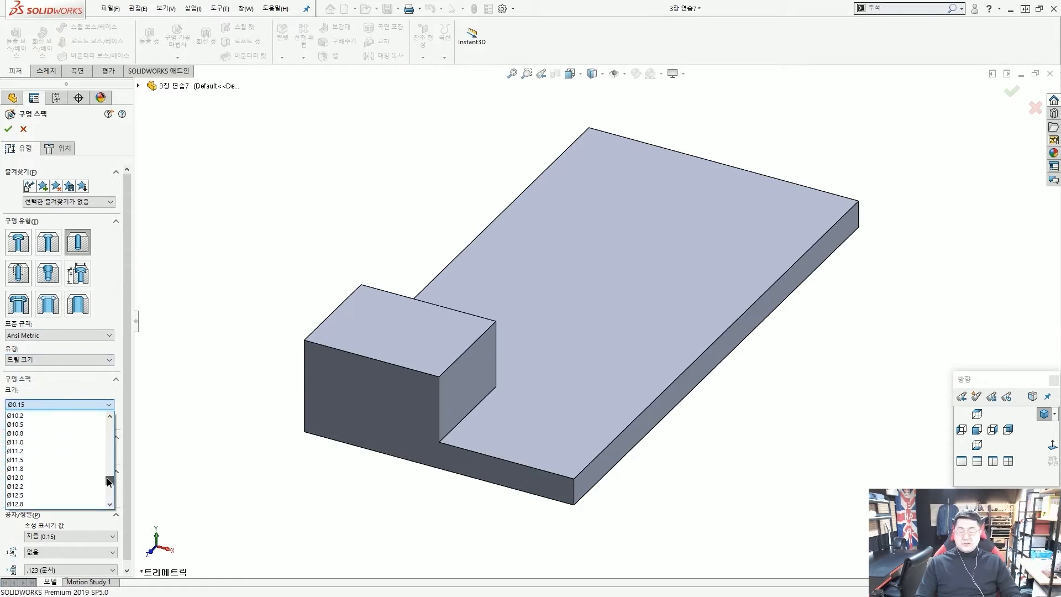
scroll(75, 487, down, 5)
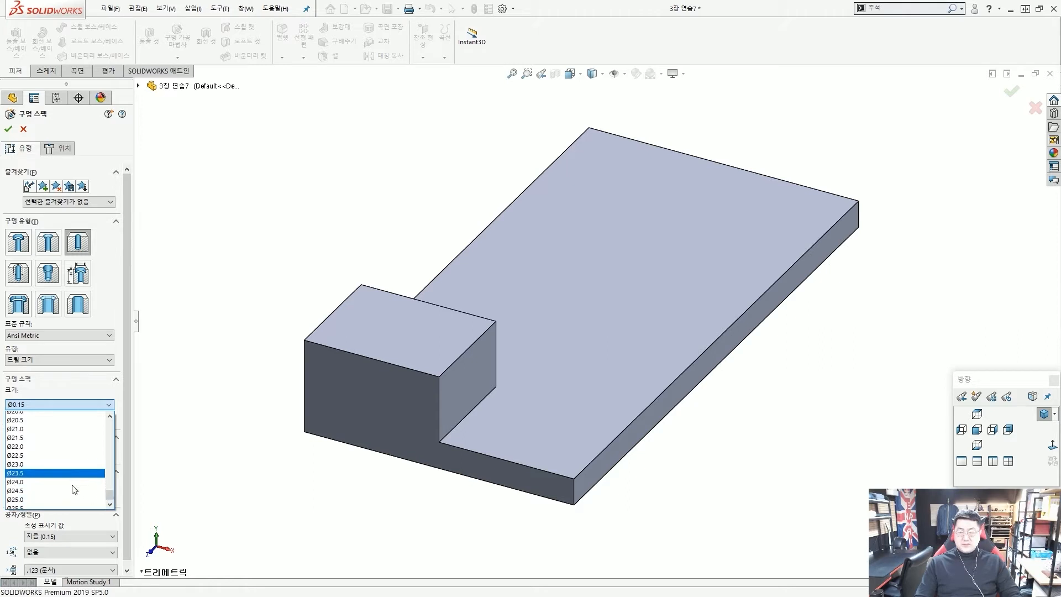
click(71, 496)
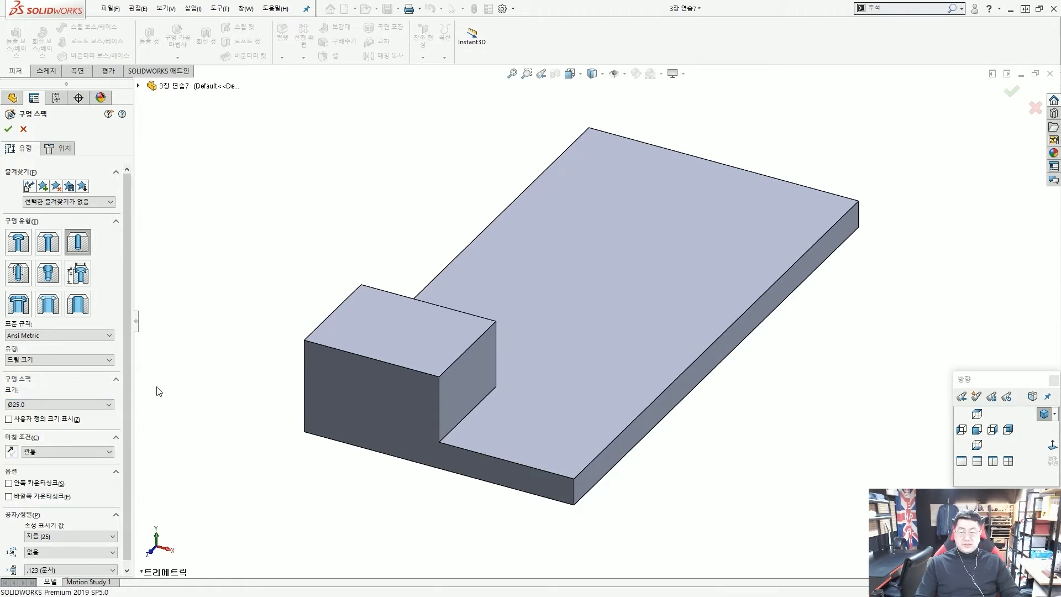
mouse_move(4, 430)
ctrl+mouse_down()
mouse_move(118, 464)
mouse_move(130, 455)
ctrl+mouse_up()
key(Escape)
Step: Place the hole on the plate's upper face, about 28 mm from its left edge and 24 mm from the edge opposite the block
ctrl+drag(36, 133, 75, 160)
ctrl+shift+drag(169, 185, 78, 149)
key(Escape)
click(66, 149)
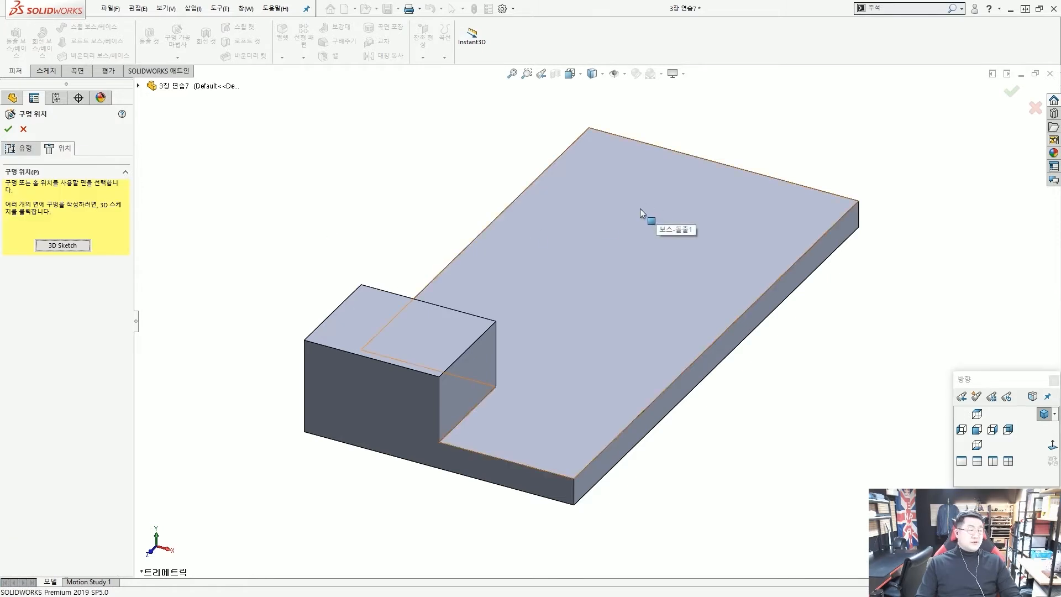
click(626, 200)
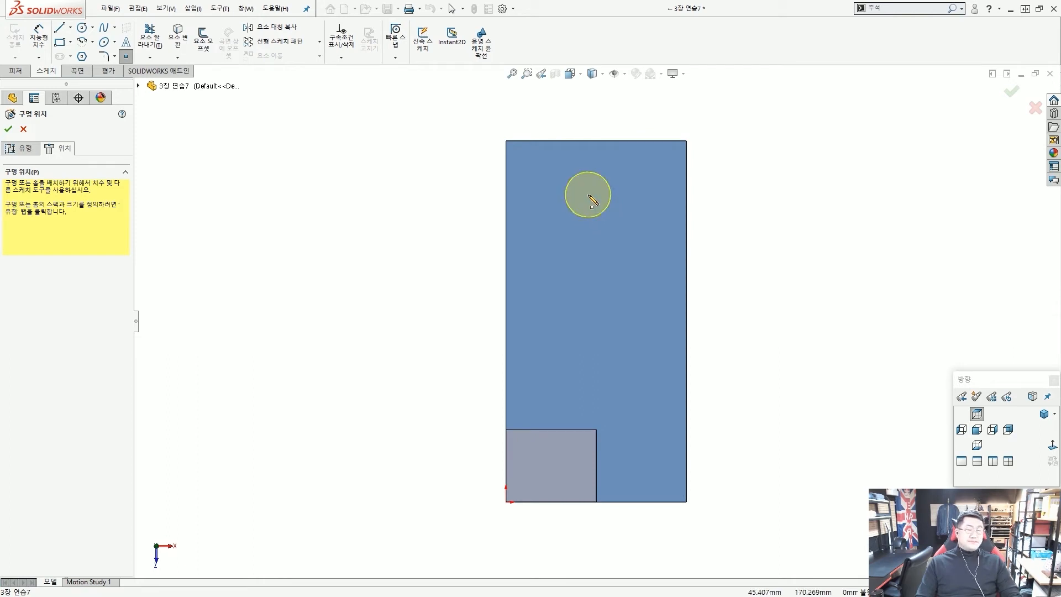
click(551, 188)
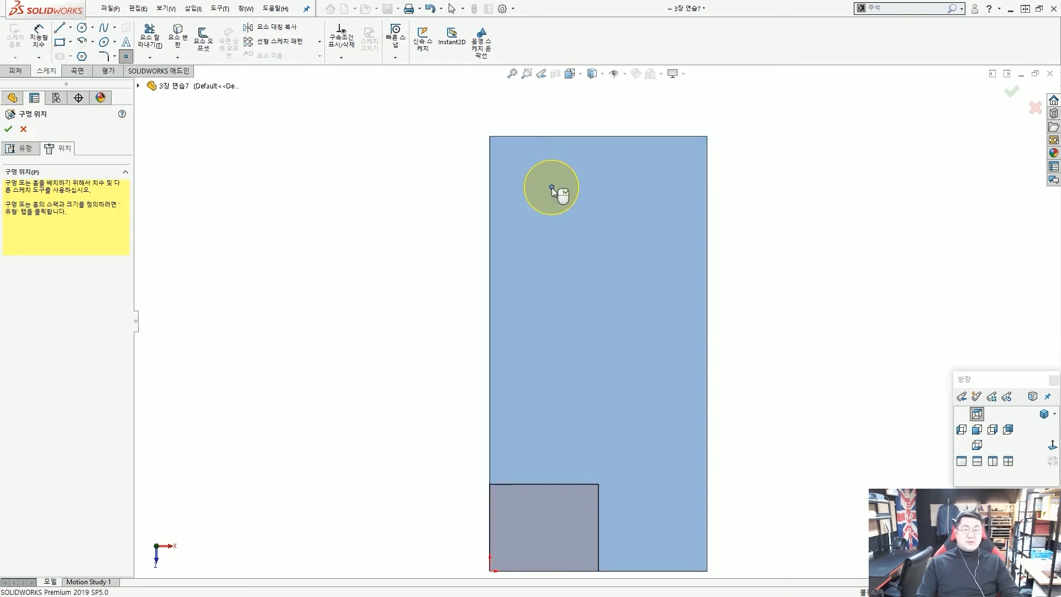
scroll(574, 206, up, 5)
scroll(586, 280, down, 8)
key(Escape)
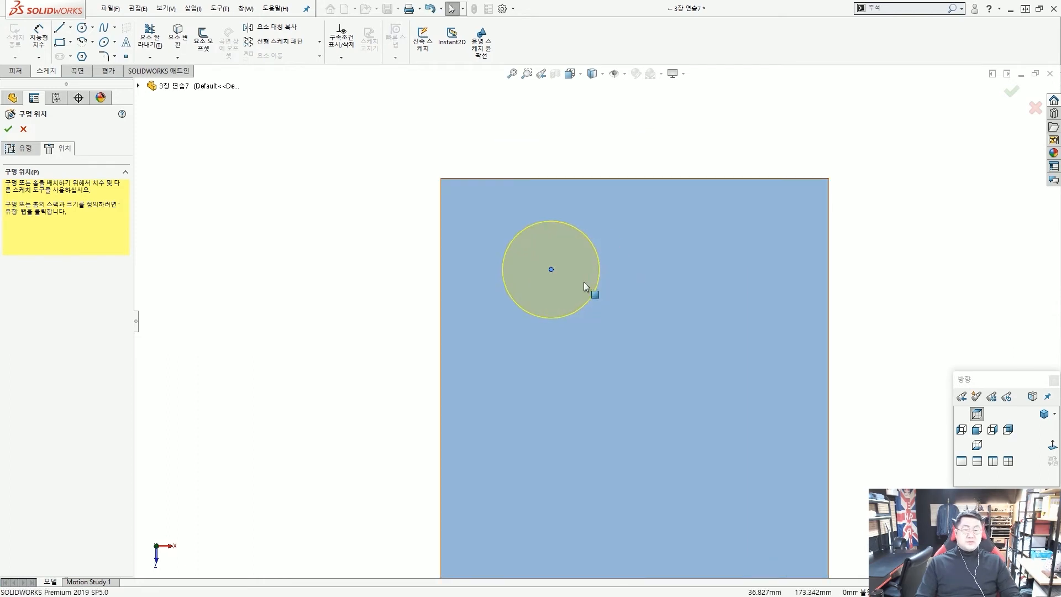
scroll(585, 282, up, 4)
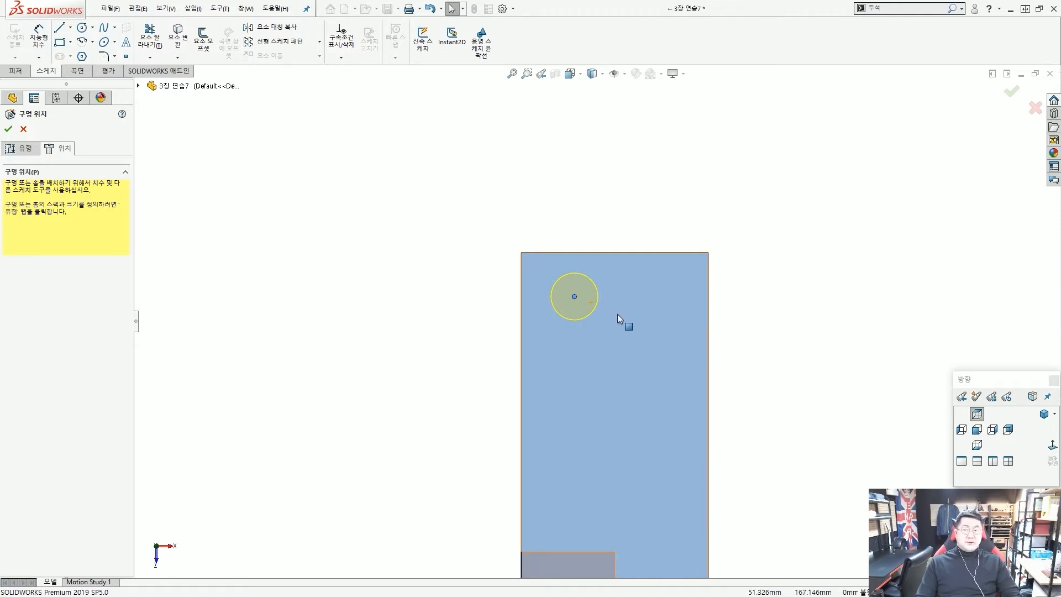
scroll(618, 314, down, 5)
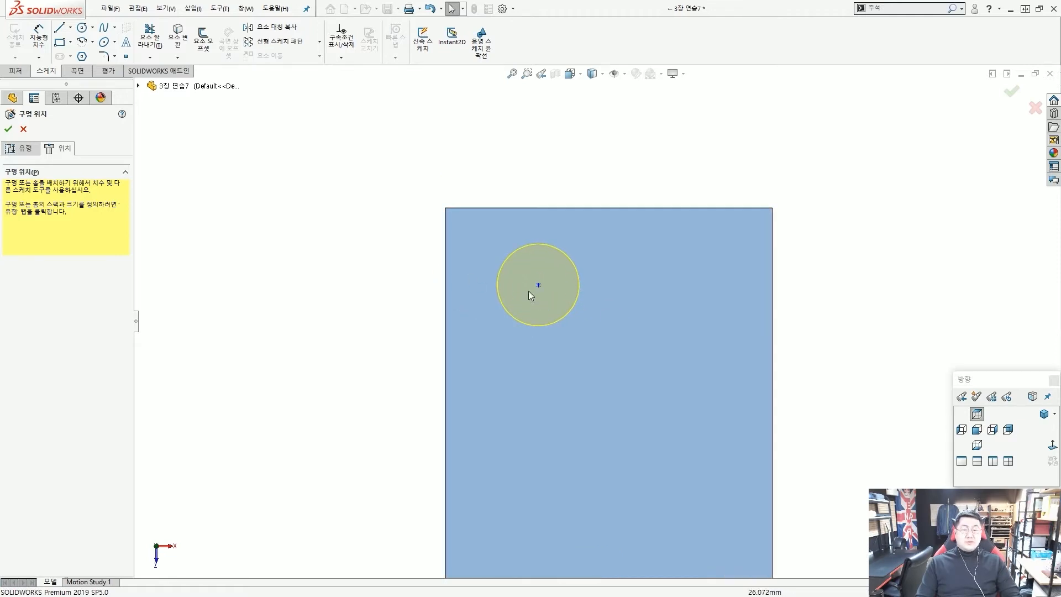
drag(444, 204, 447, 216)
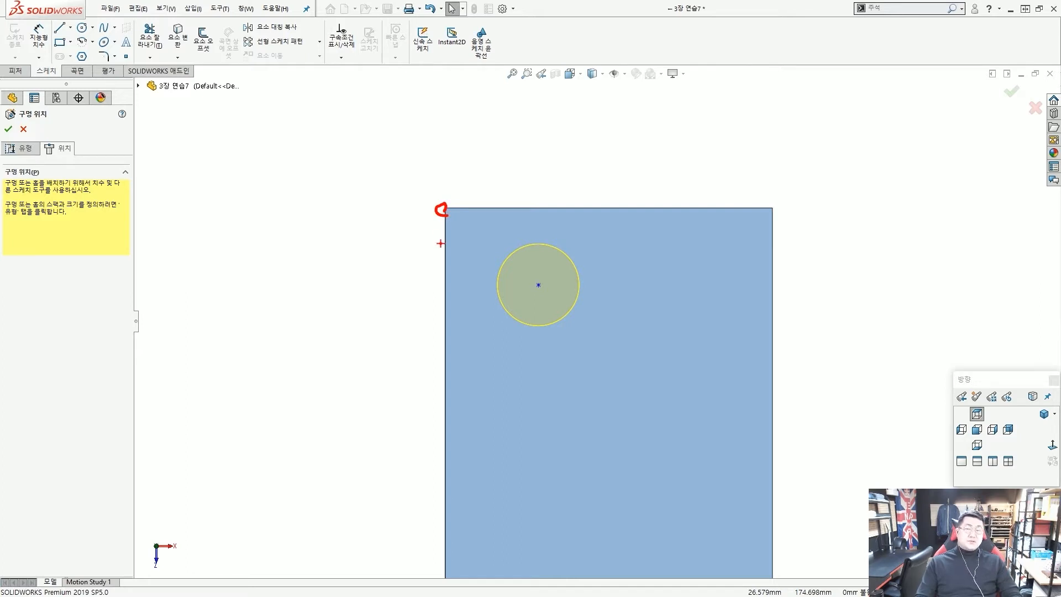
key(Escape)
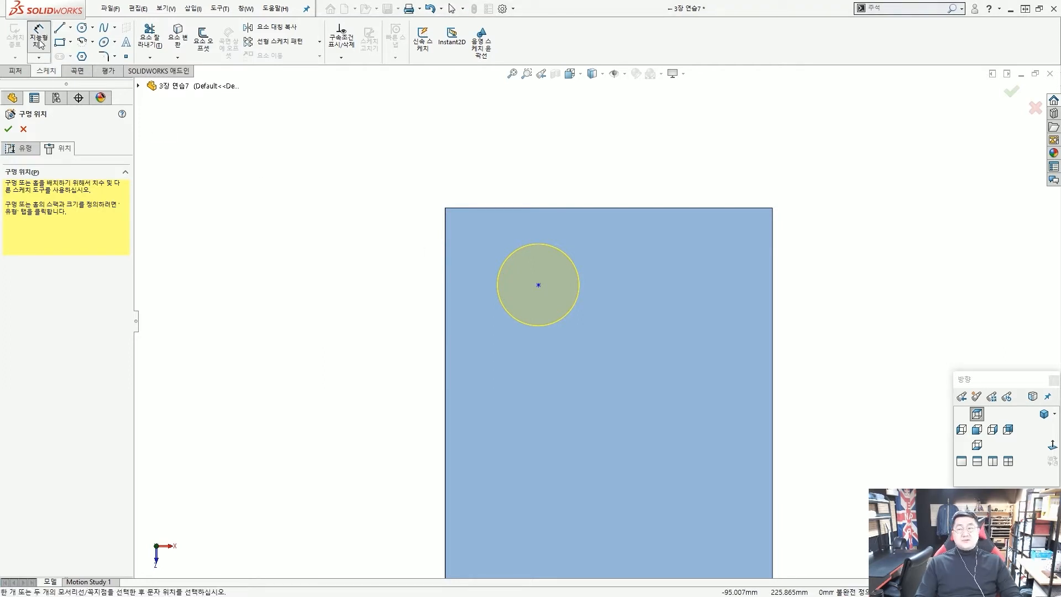
Step: Dimension the hole centre 35 mm from the plate's left edge
click(38, 37)
click(446, 230)
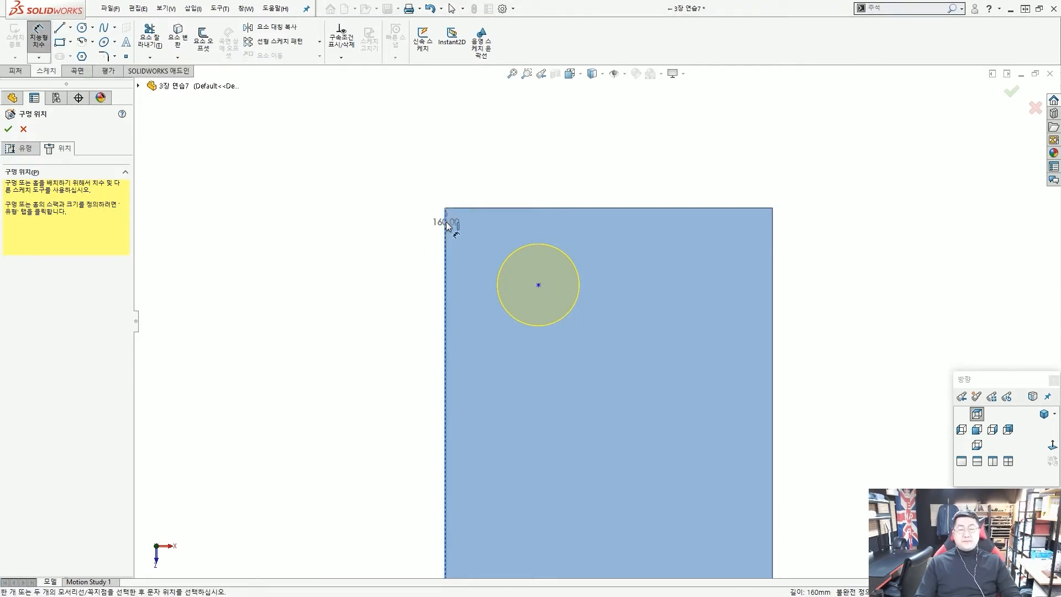
click(538, 285)
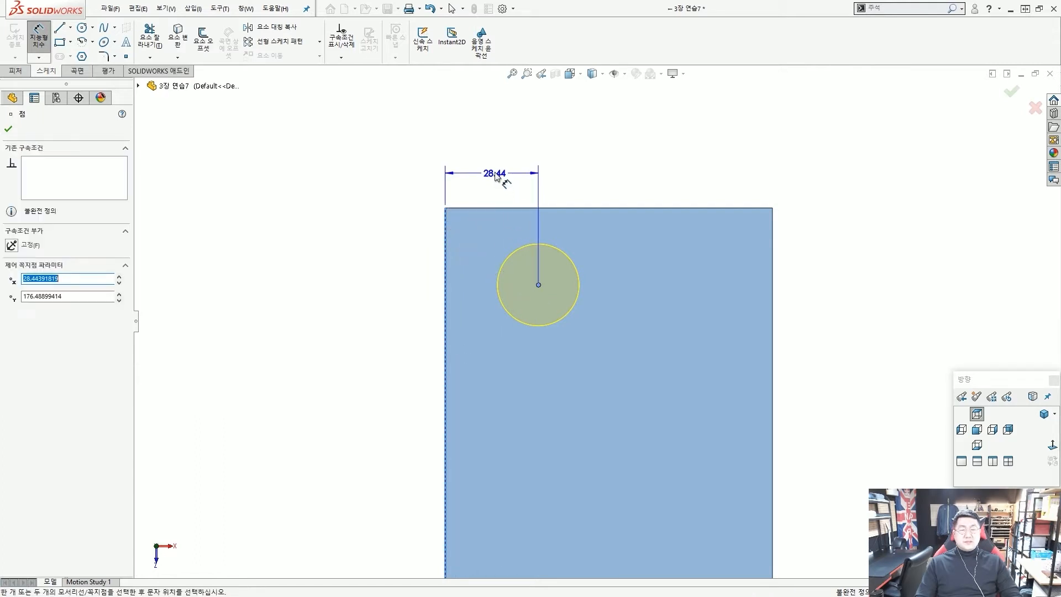
click(493, 160)
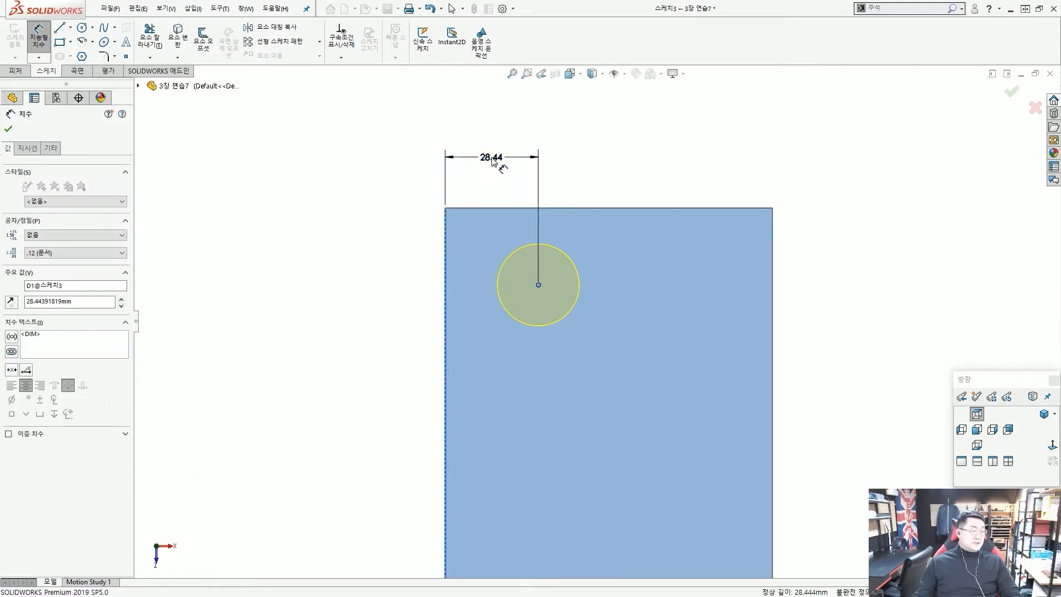
text(35)
key(Return)
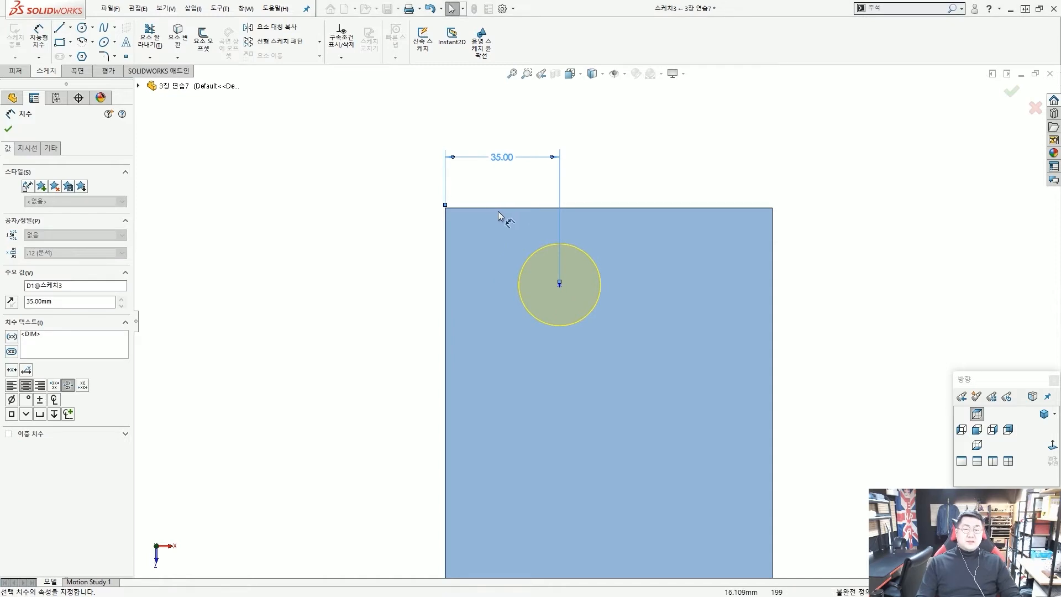
Step: Dimension the hole centre 30 mm from the plate edge opposite the block and finish the hole feature
click(498, 208)
click(559, 285)
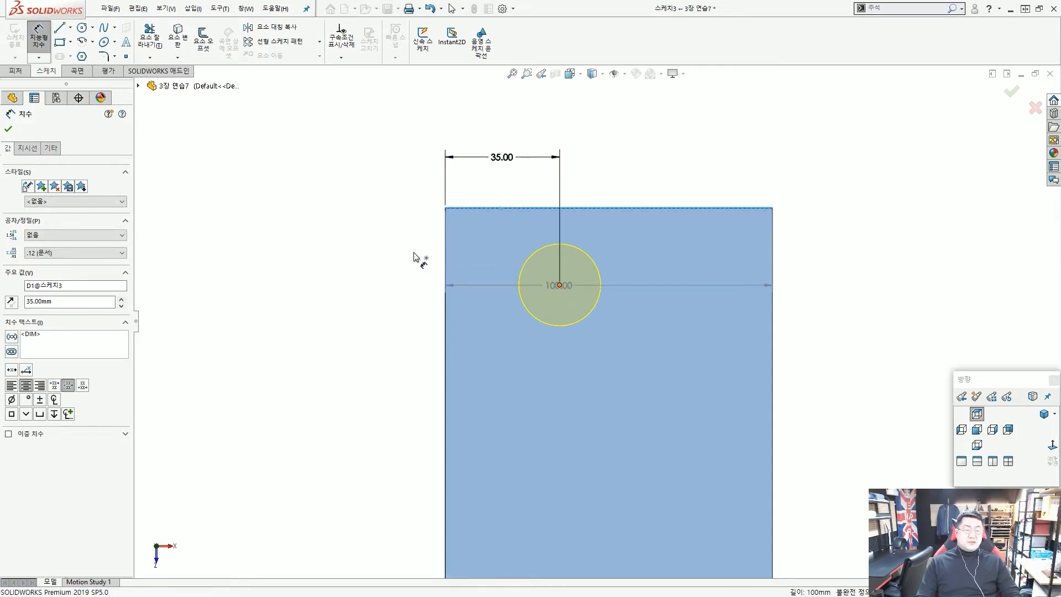
click(396, 253)
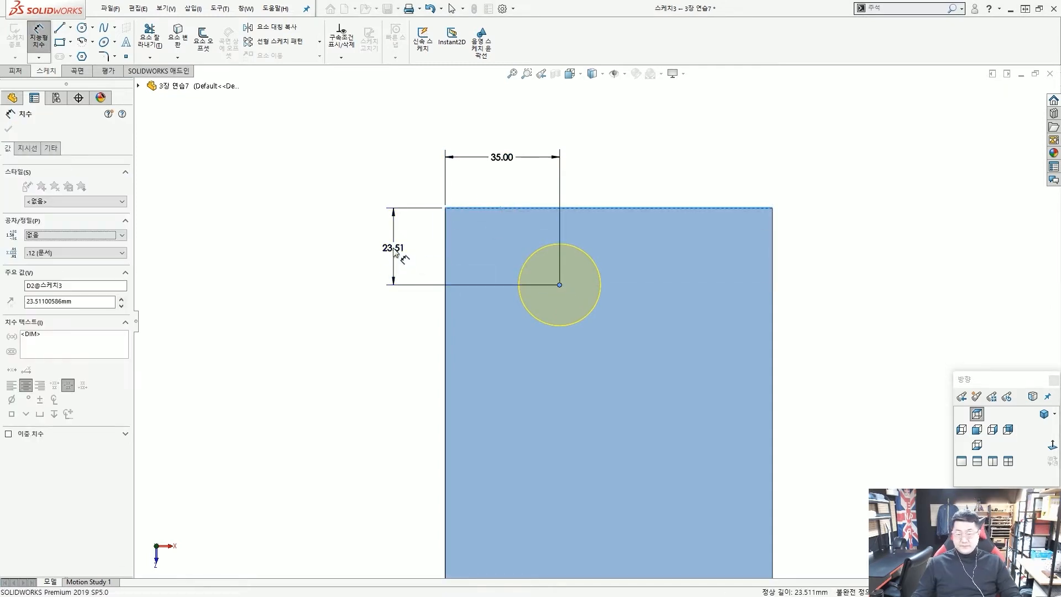
key(Return)
click(415, 252)
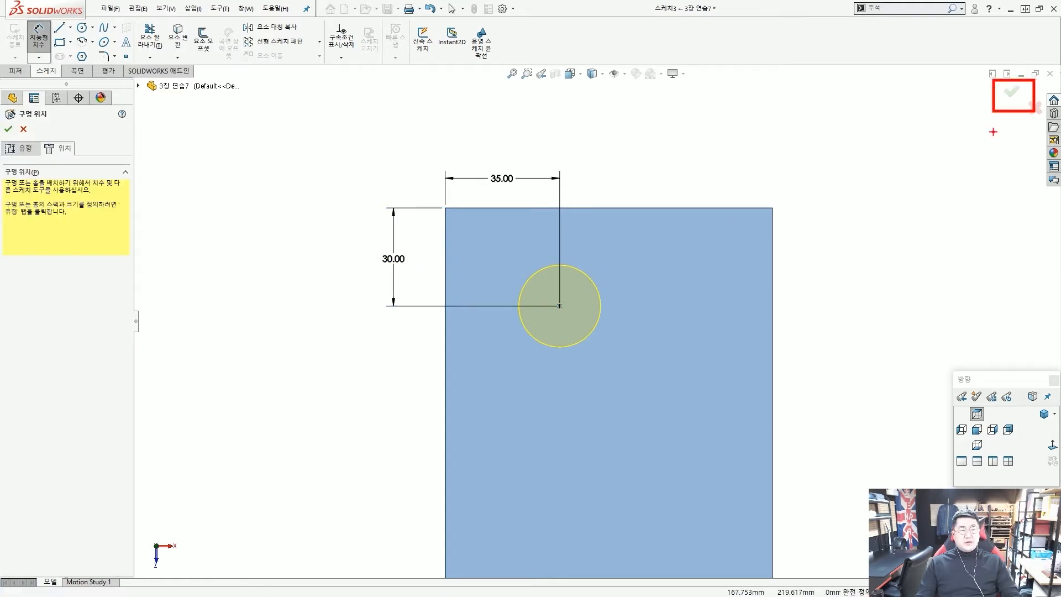
key(Escape)
click(1012, 95)
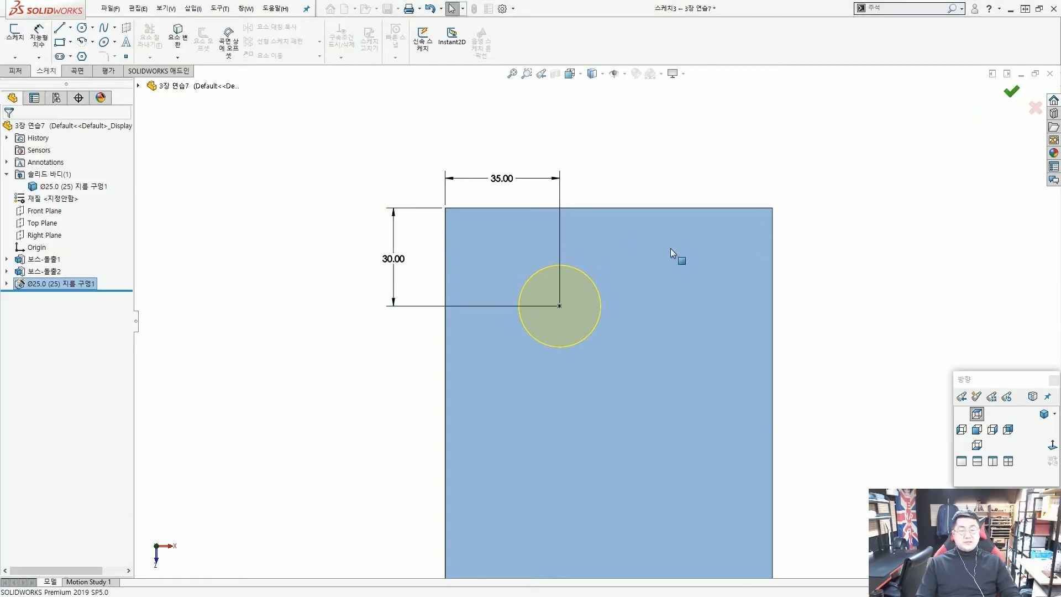
Step: Save the finished part in isometric view and close it
click(77, 283)
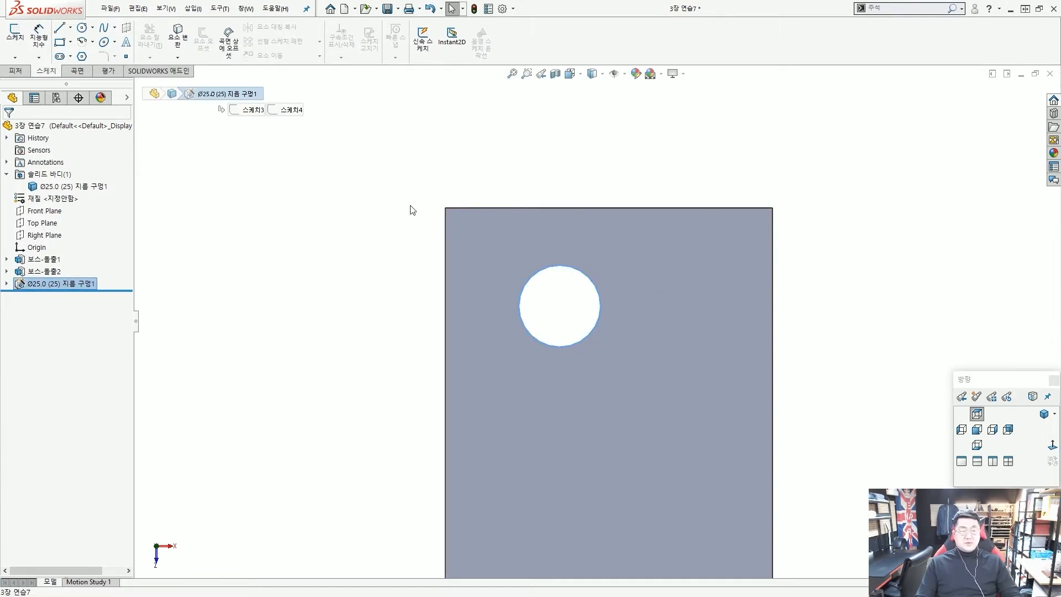
click(393, 206)
scroll(393, 207, up, 5)
scroll(895, 465, down, 1)
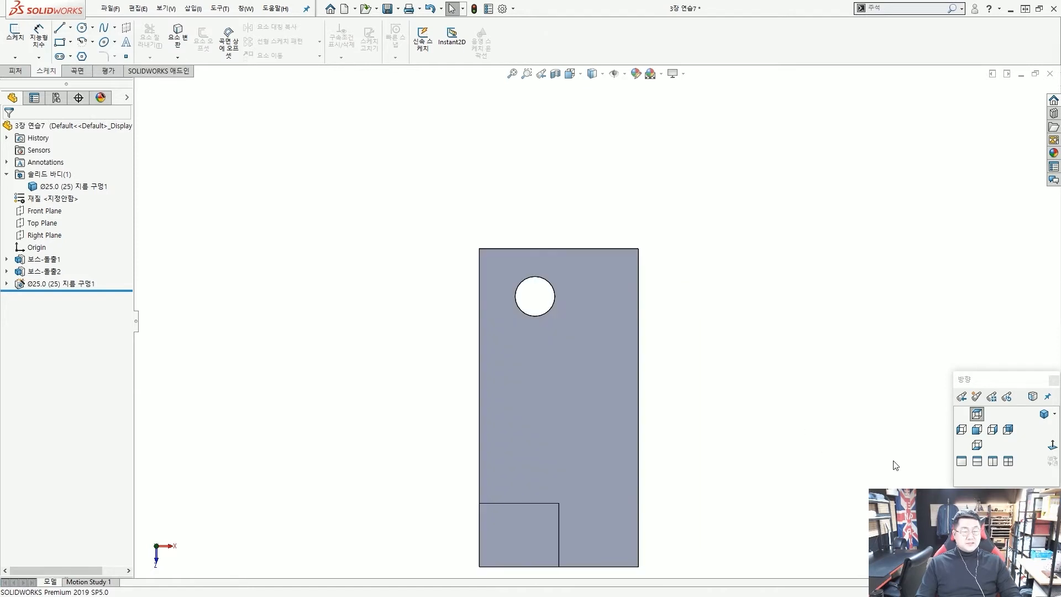
click(1044, 415)
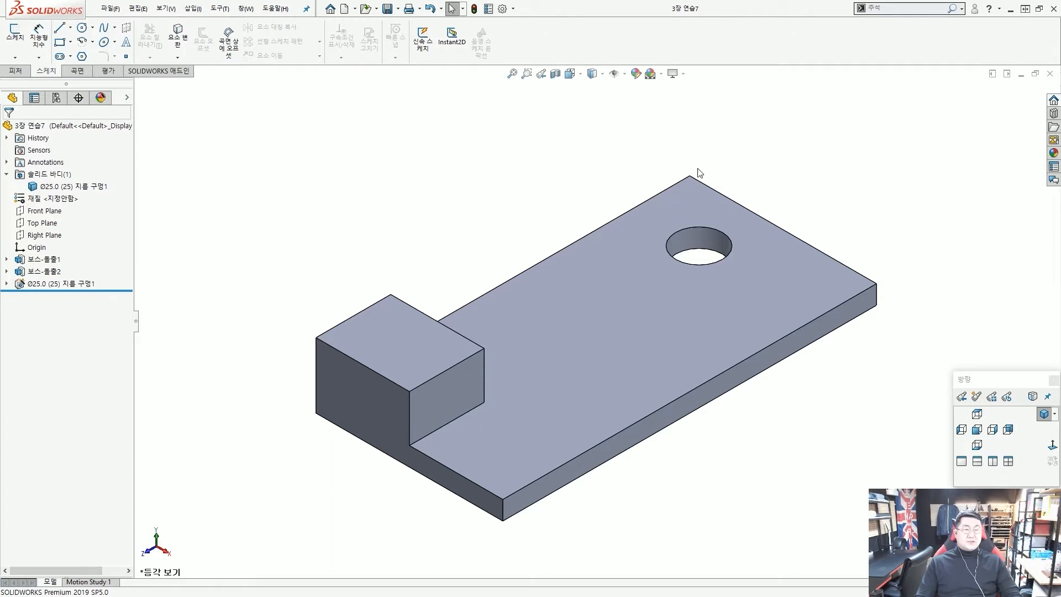
click(1051, 75)
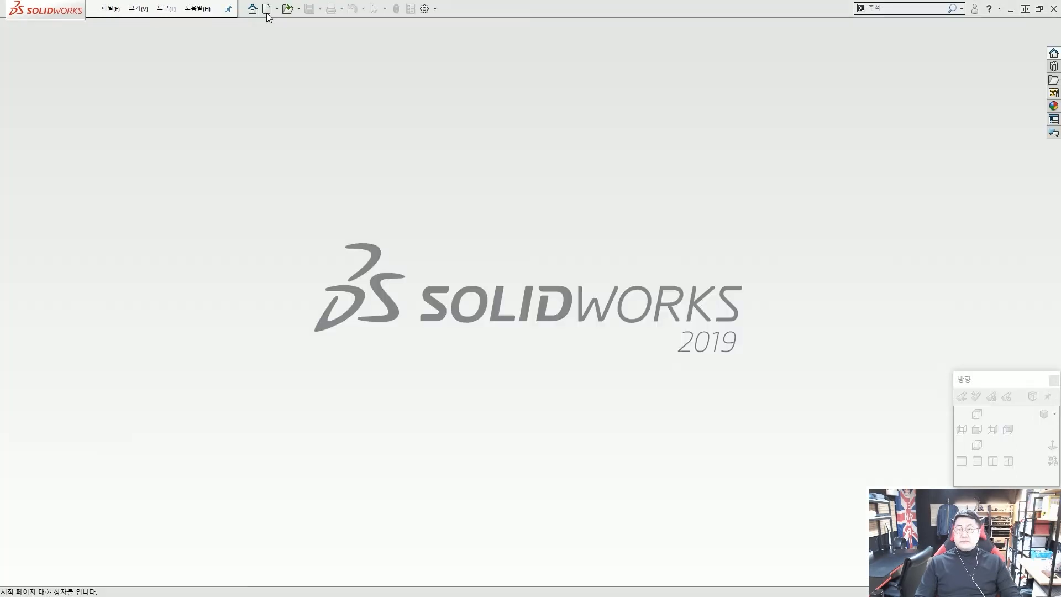
Step: Create a new document from the part template
click(267, 9)
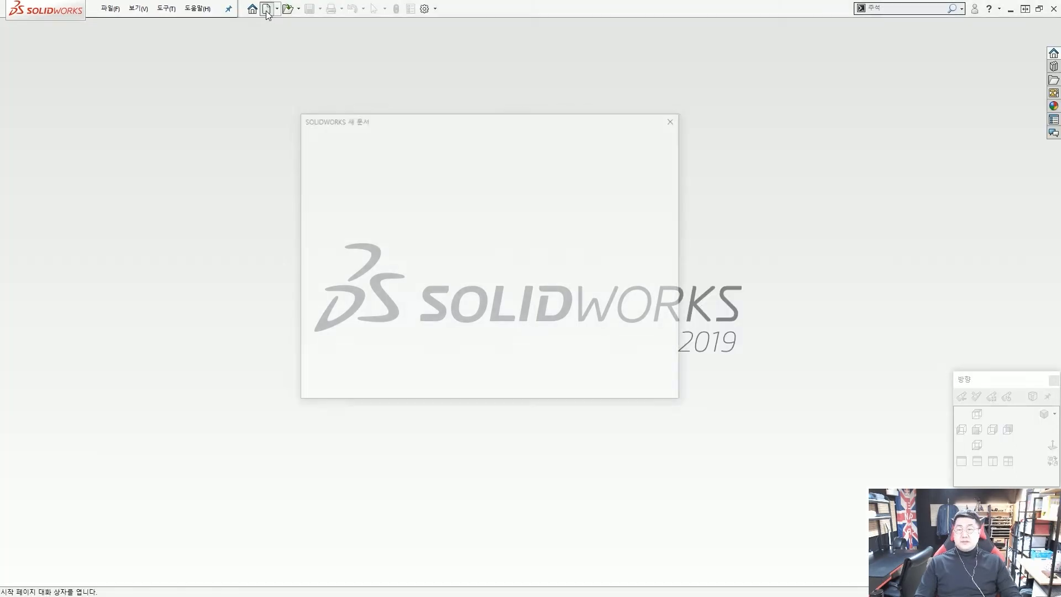
drag(416, 119, 411, 115)
click(362, 157)
ctrl+shift+drag(428, 221, 378, 175)
key(Escape)
double_click(364, 157)
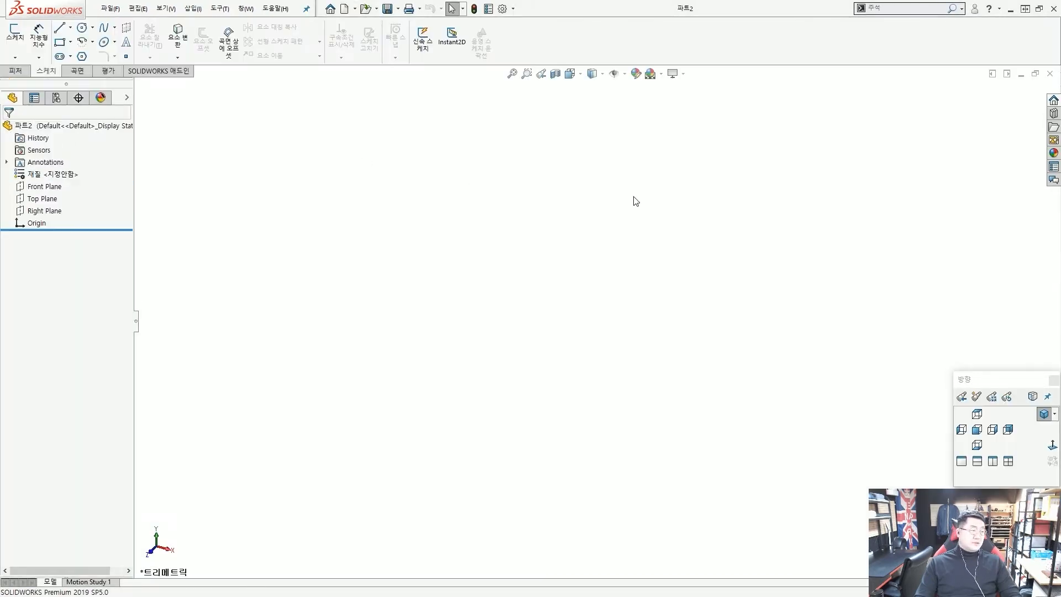
Step: Start a new sketch on the Top Plane of the empty part
click(45, 200)
click(55, 185)
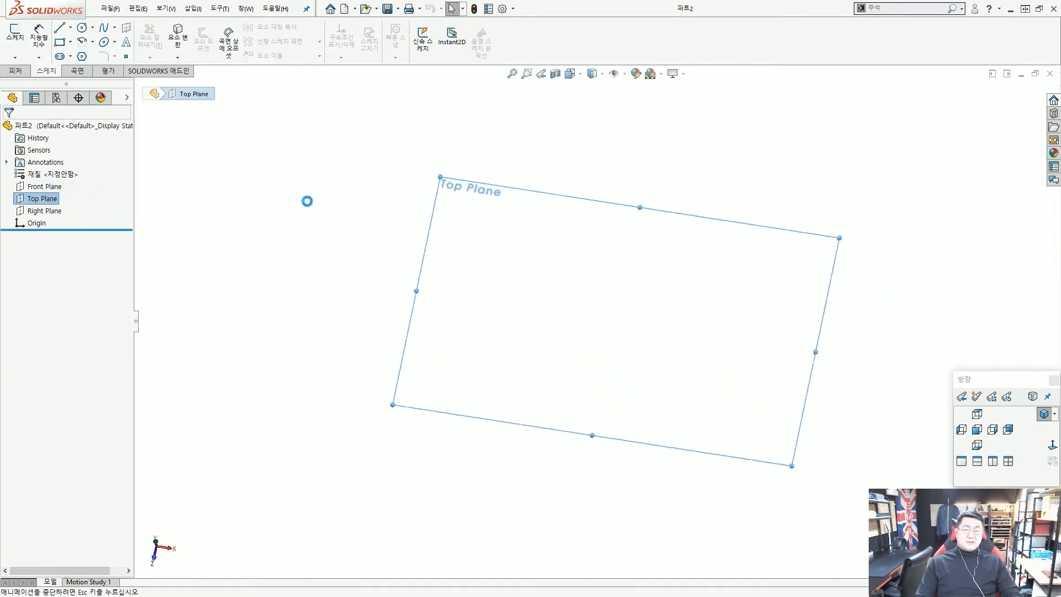
click(338, 180)
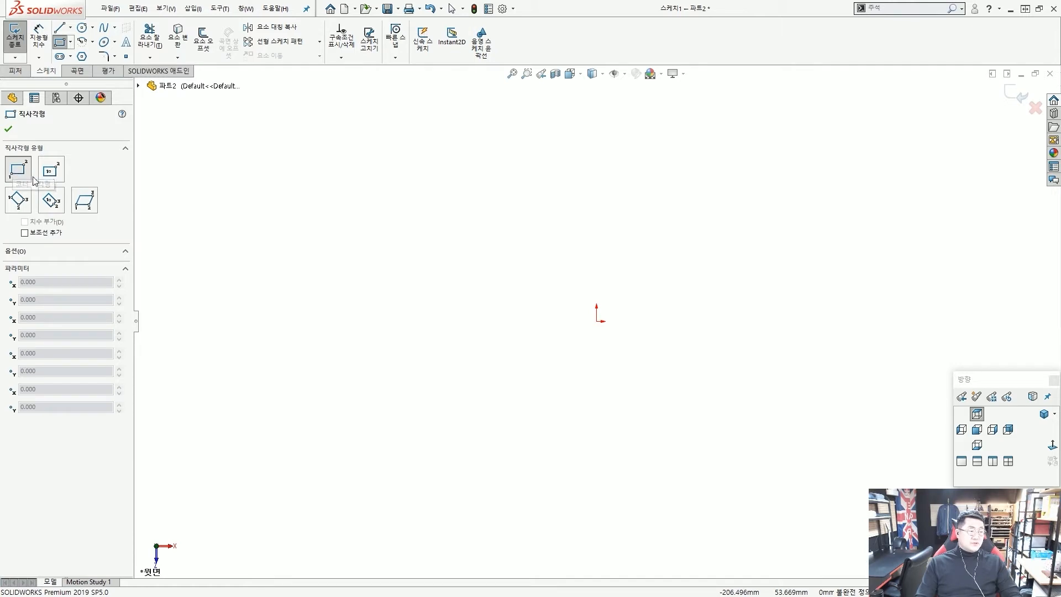
Step: Sketch a corner rectangle from the origin, 75 mm high and 150 mm wide
click(597, 321)
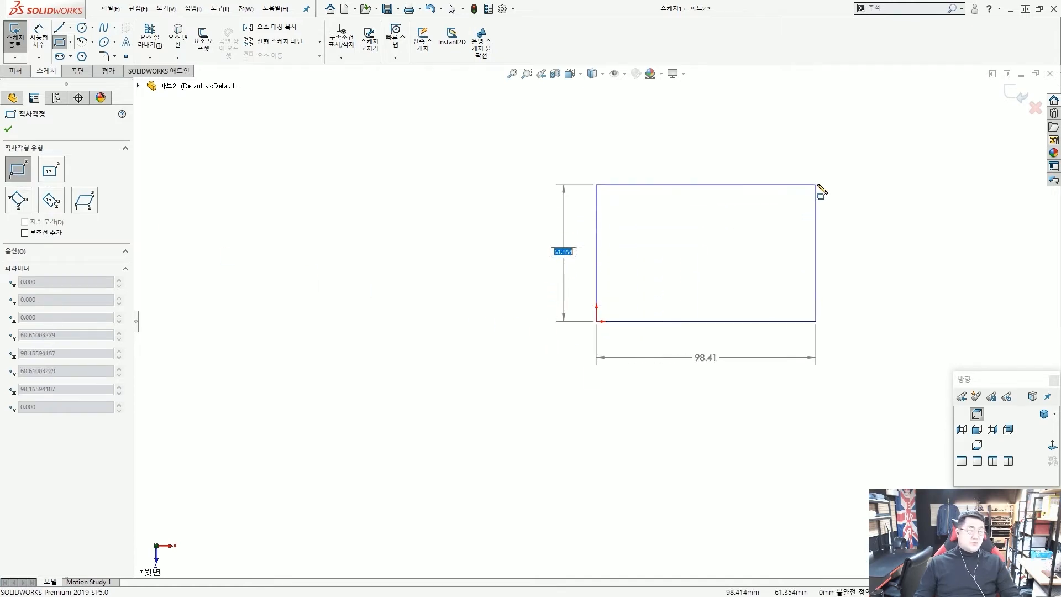
text(75)
key(Tab)
text(150)
key(Return)
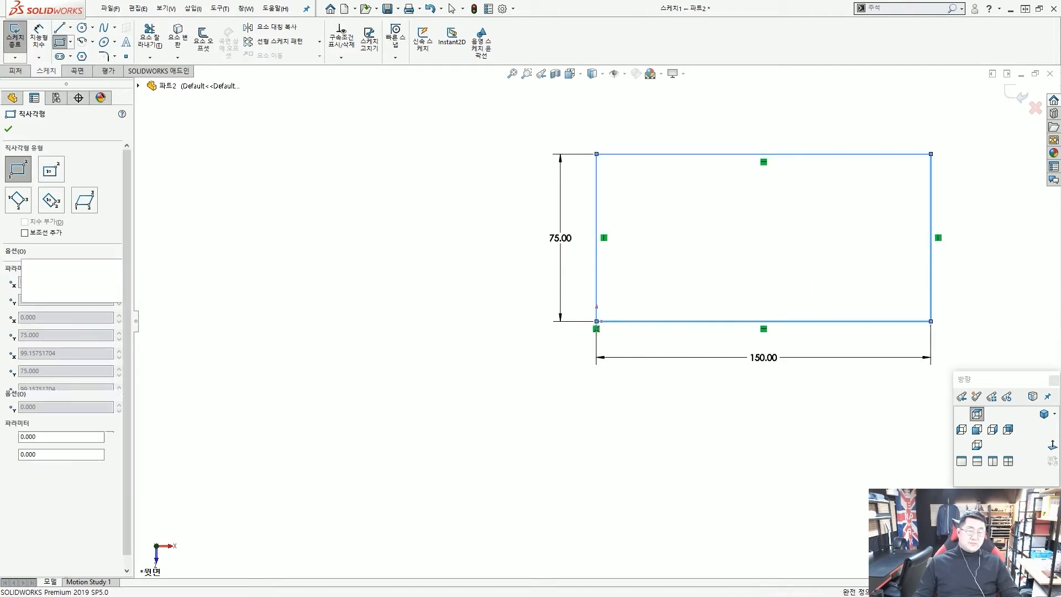
Step: Finish the rectangle and extrude it 5 mm as a boss to form the base plate
key(Escape)
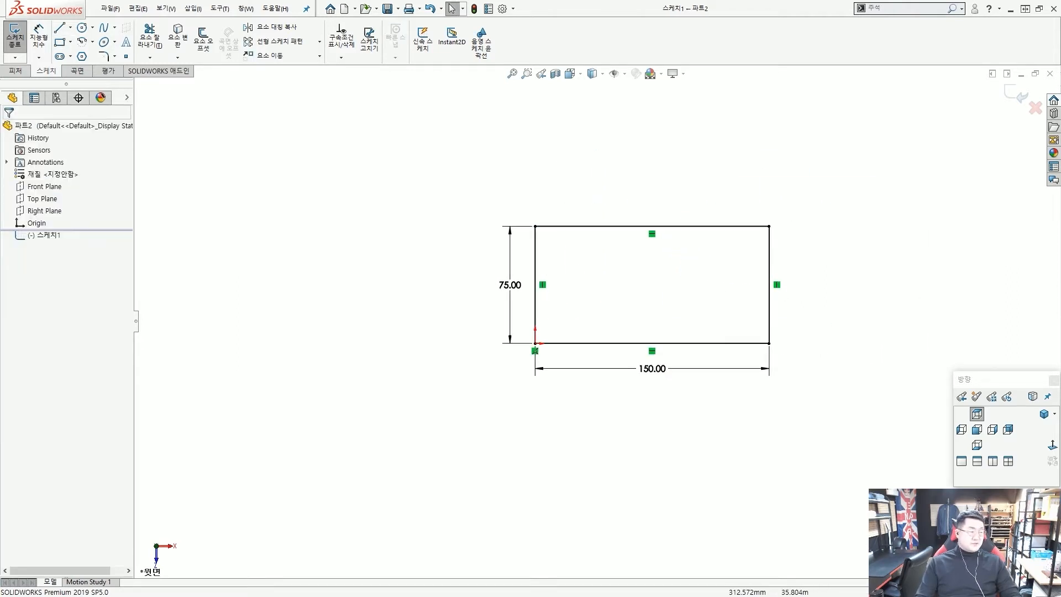
scroll(808, 194, down, 2)
scroll(712, 275, up, 3)
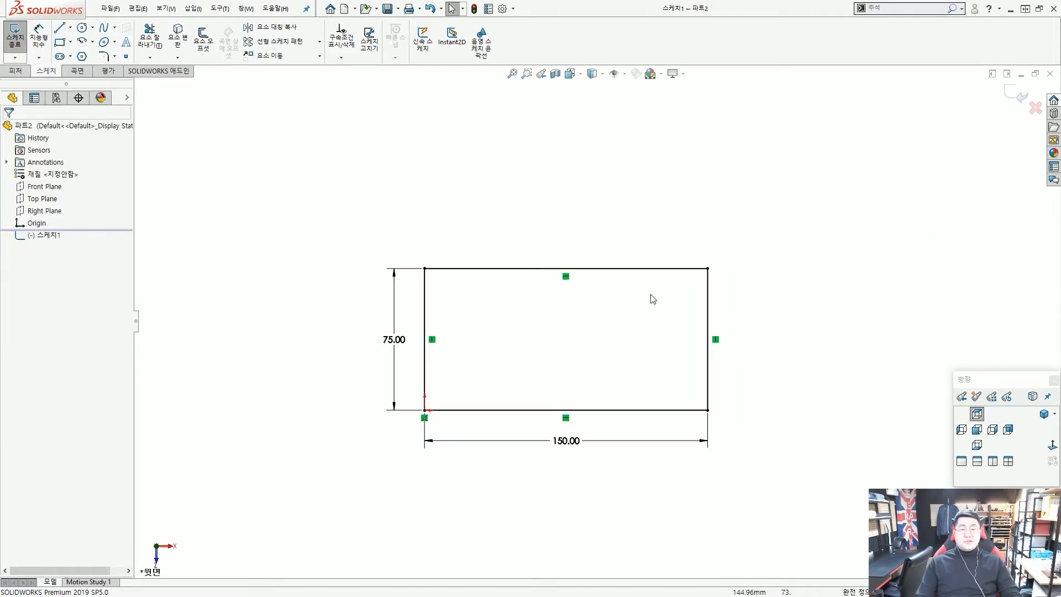
click(15, 72)
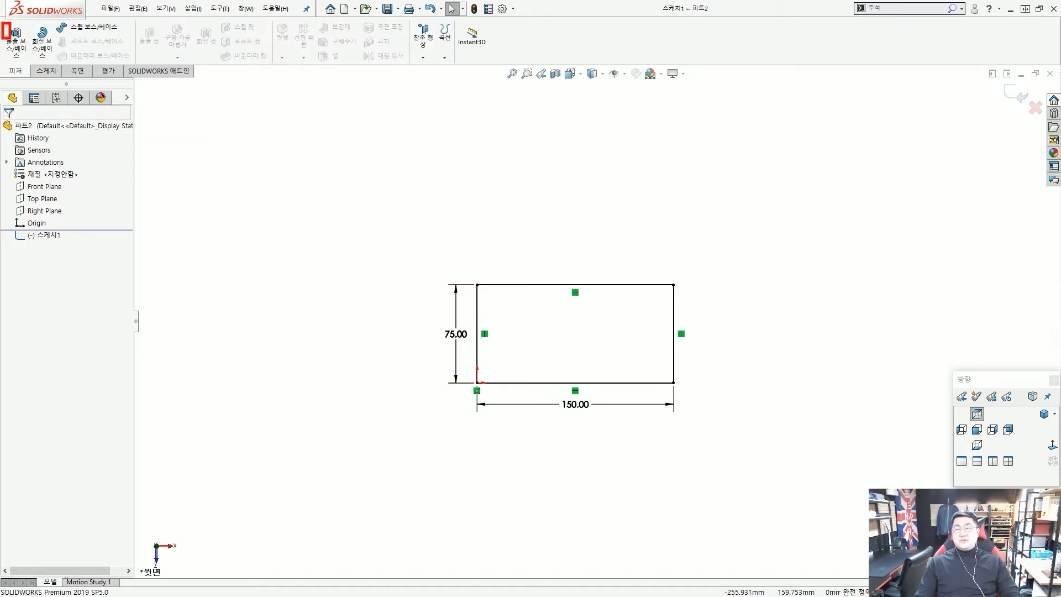
click(20, 51)
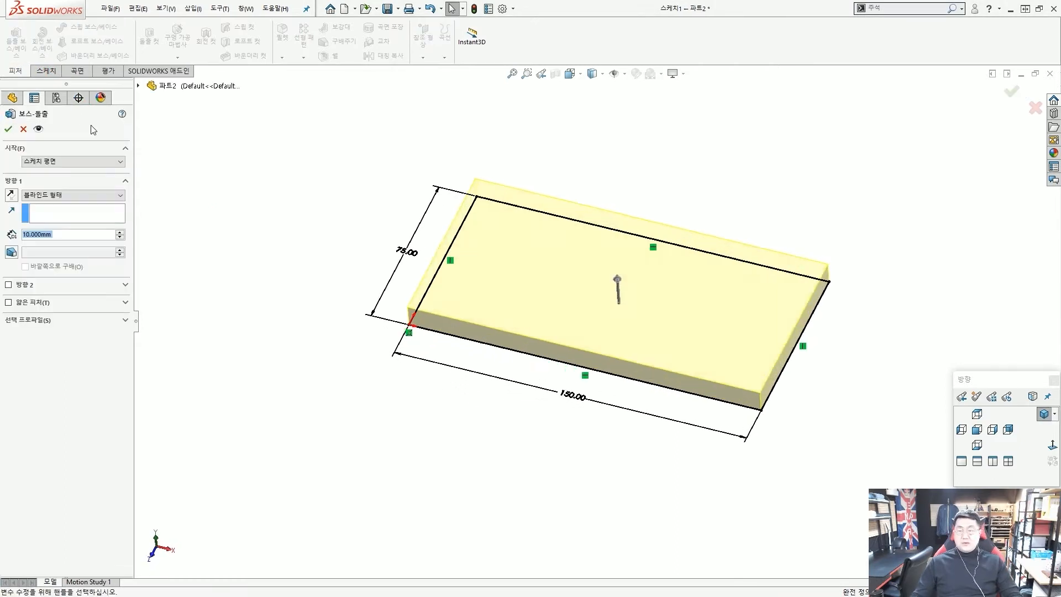
text(5)
key(Return)
key(Return)
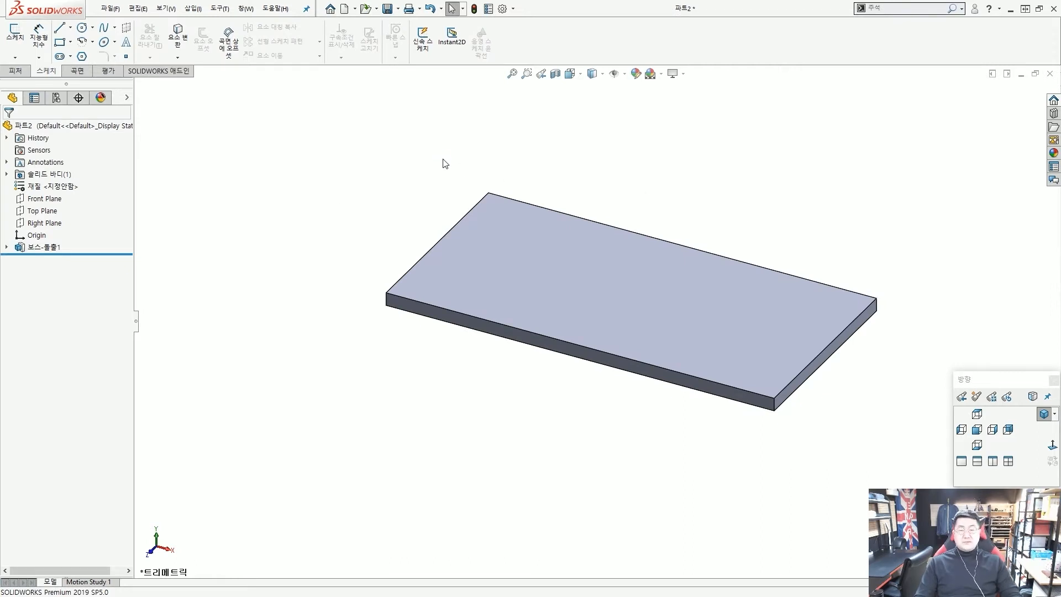
Step: Save the part under the file name "3장 연습8"
key(ctrl+s)
text(3wjd==)
key(BackSpace)
key(BackSpace)
key(BackSpace)
key(BackSpace)
key(BackSpace)
text(장 연)
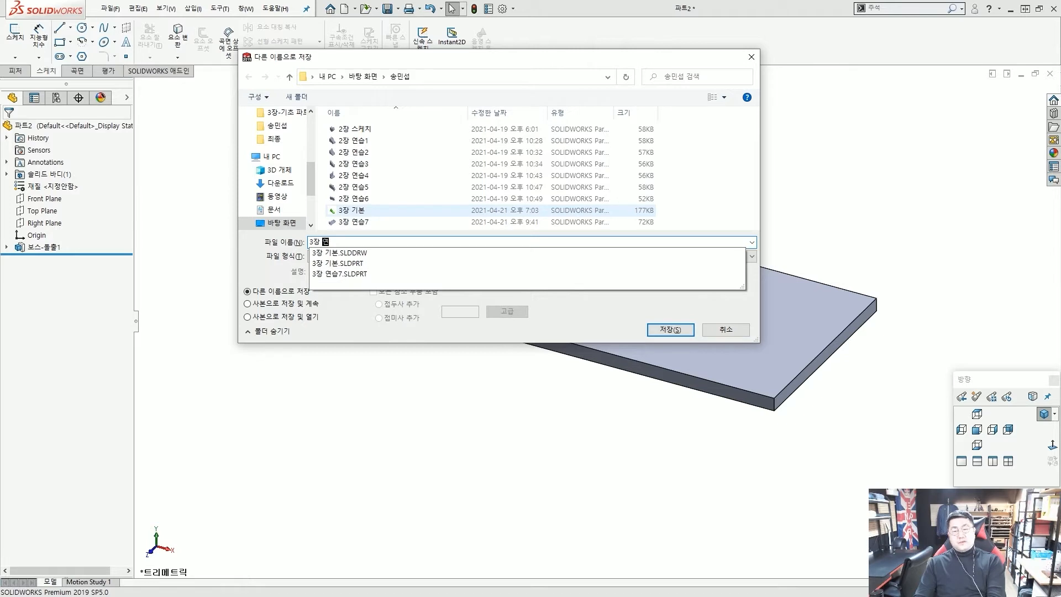
text(습8)
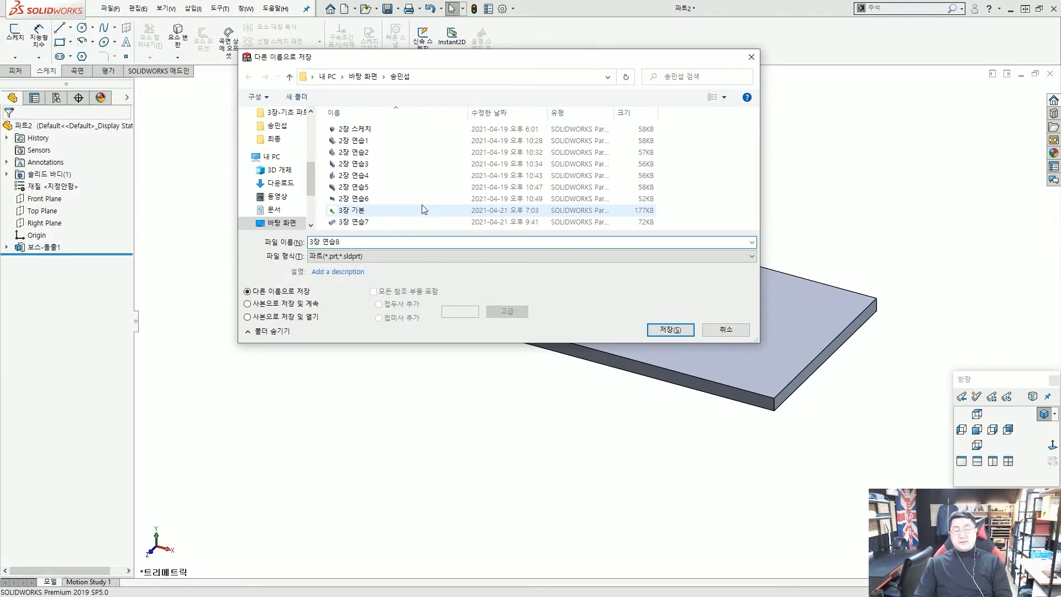
key(Return)
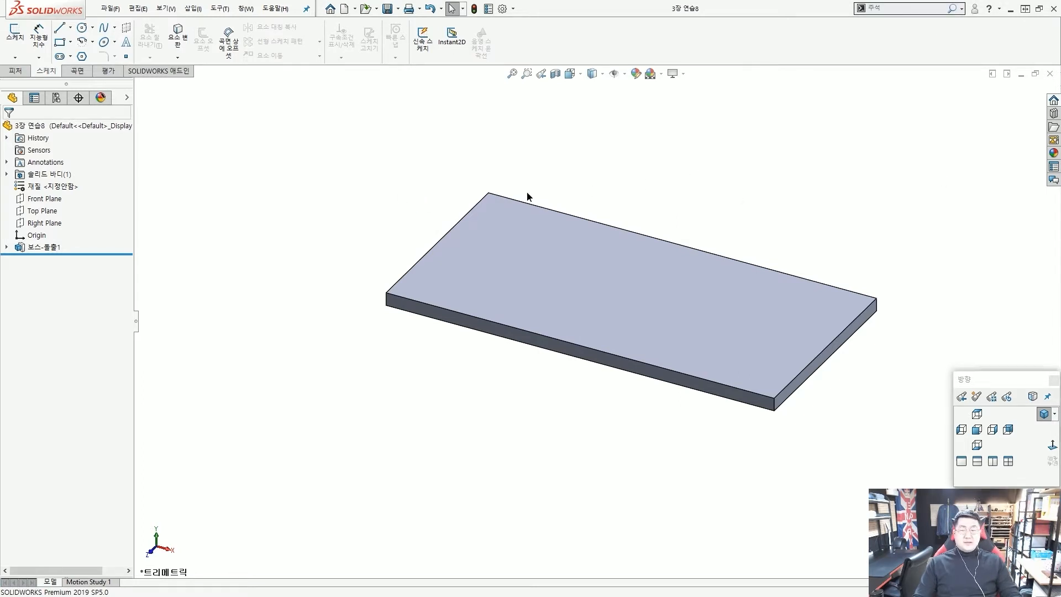
middle_drag(611, 237, 602, 296)
scroll(631, 289, down, 2)
key(ctrl+8)
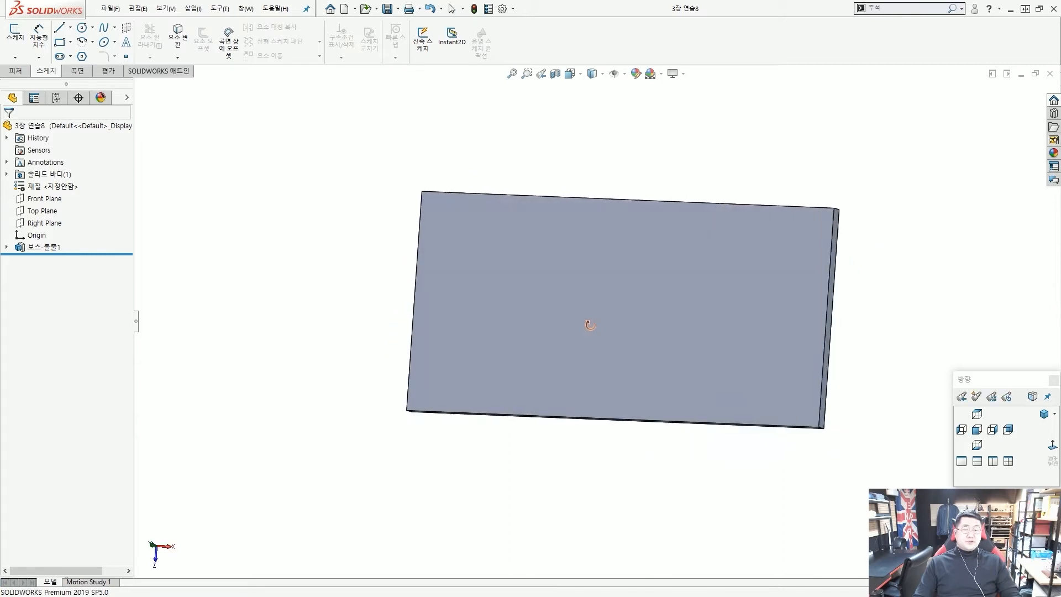
mouse_move(468, 419)
mouse_down()
mouse_move(545, 356)
mouse_move(535, 410)
mouse_up()
drag(591, 215, 622, 217)
mouse_move(745, 199)
mouse_down()
mouse_move(780, 274)
mouse_move(772, 205)
mouse_up()
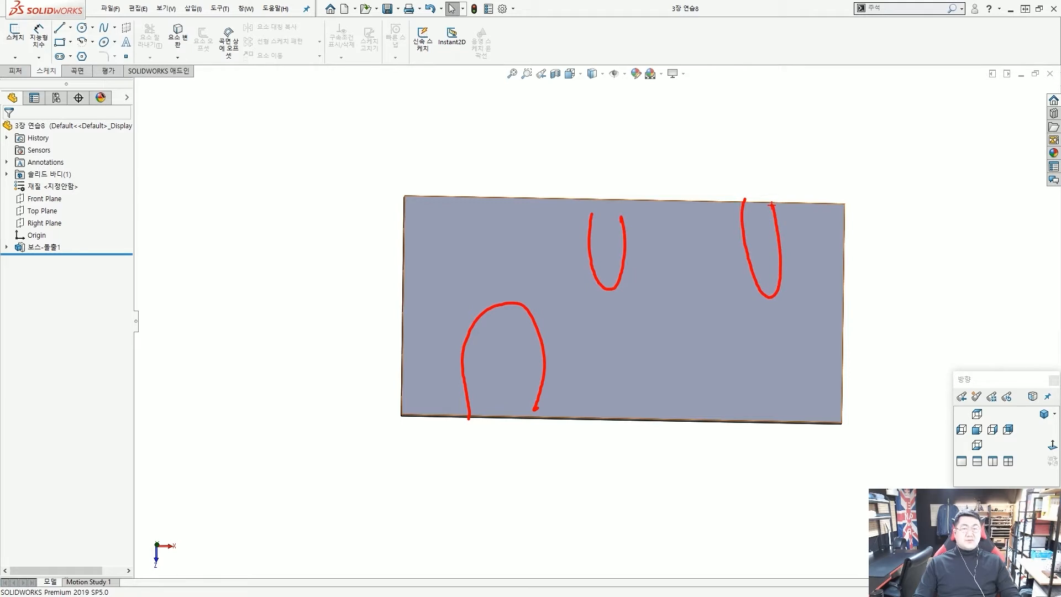
key(Escape)
click(619, 263)
click(531, 167)
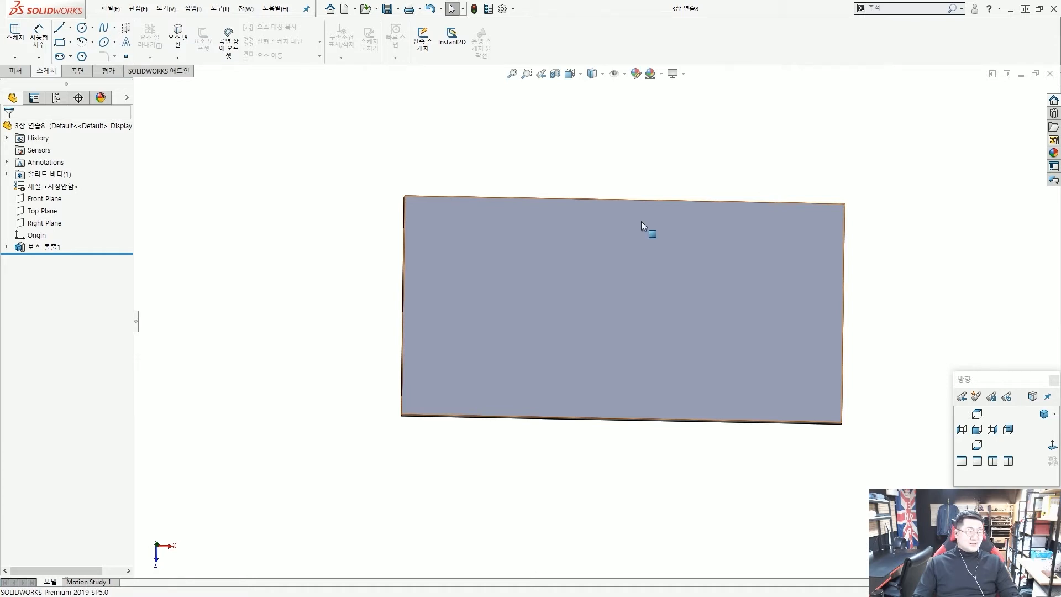
Step: Start a new sketch on the plate's large upper face
scroll(511, 264, down, 2)
middle_drag(510, 264, 559, 227)
click(515, 241)
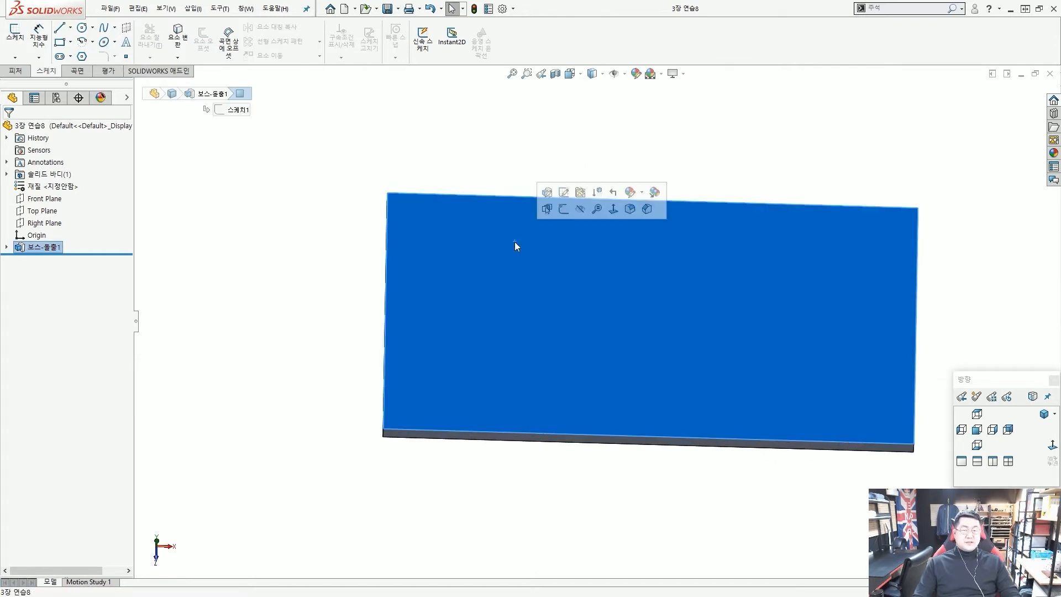
click(565, 215)
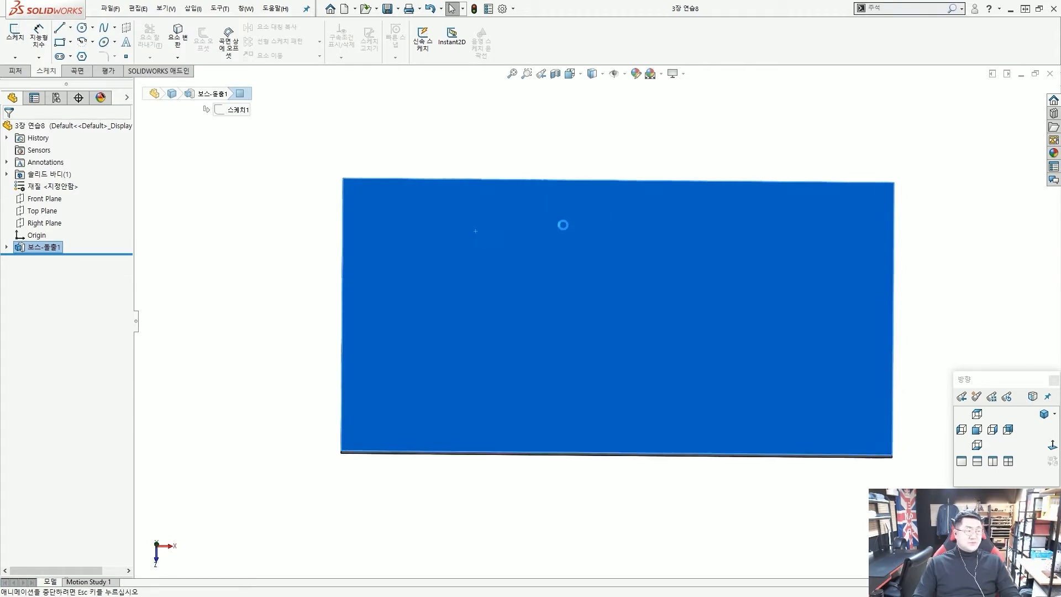
scroll(514, 354, down, 3)
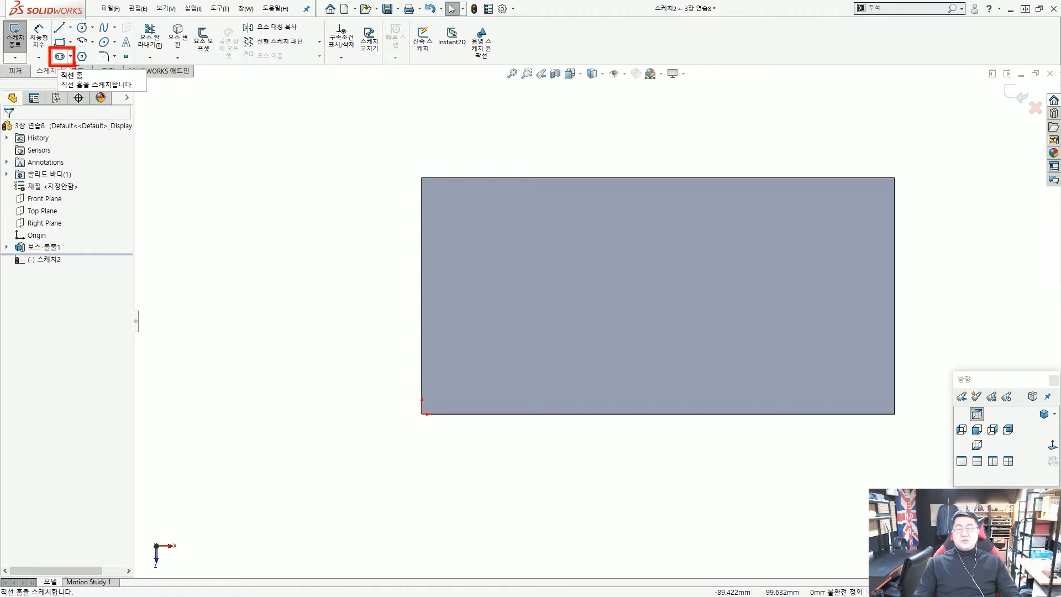
Step: Sketch a vertical straight slot about 20 mm between centres and 11 mm wide, starting on the plate's lower edge near the origin corner
click(61, 58)
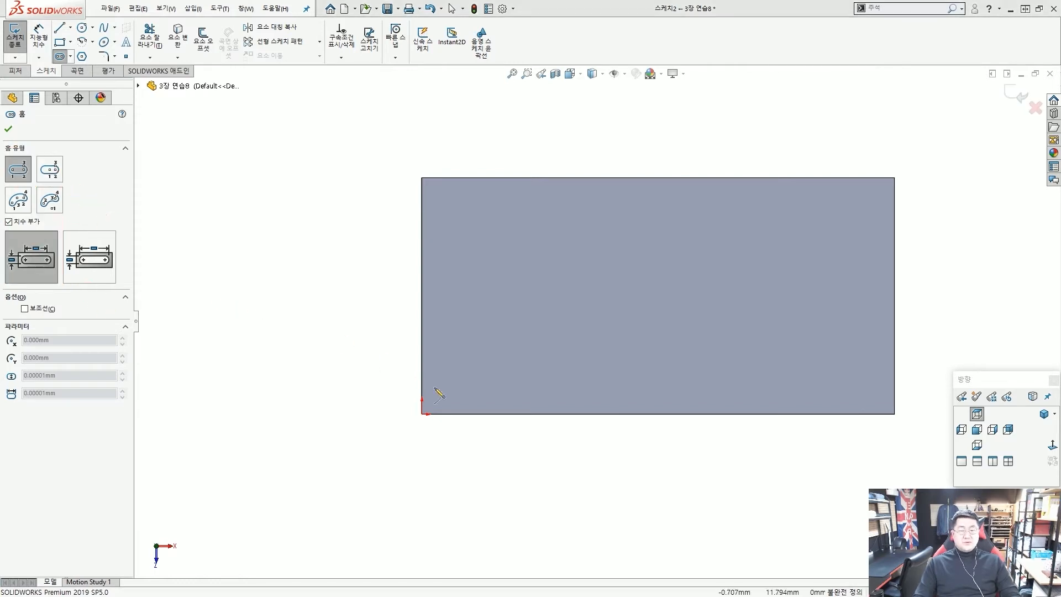
click(484, 414)
click(484, 351)
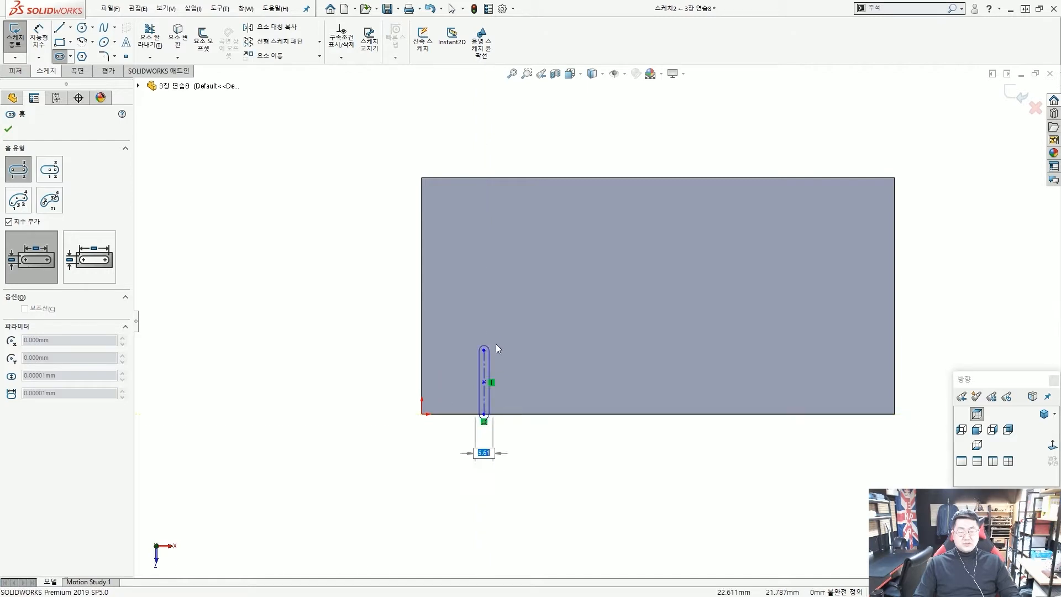
click(502, 339)
scroll(473, 390, down, 3)
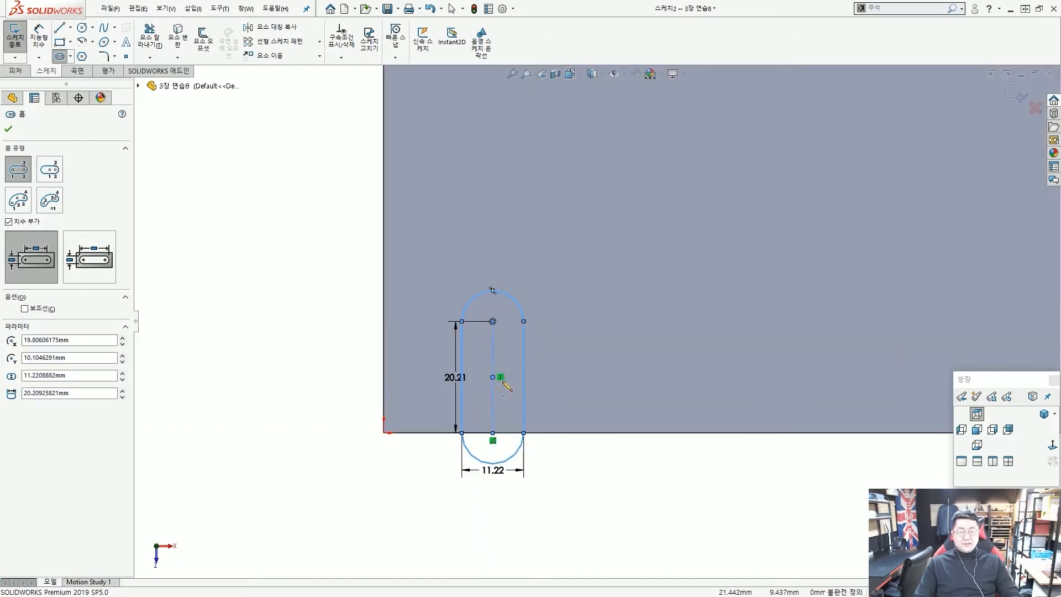
key(Escape)
drag(462, 332, 479, 351)
click(320, 339)
click(337, 353)
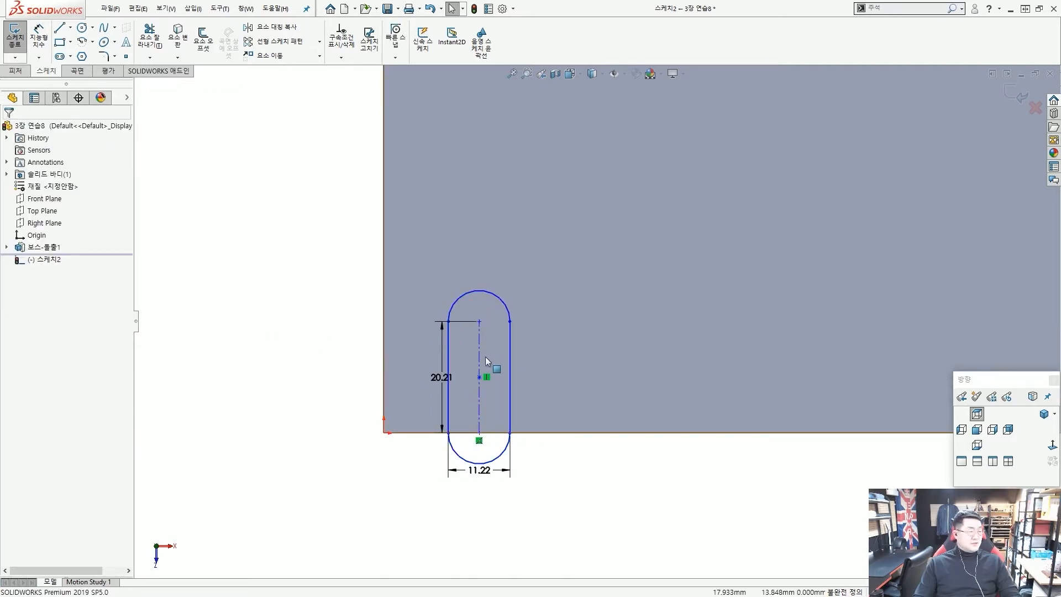
Step: Move the slot's length dimension outside the plate and set it to 40 mm
drag(438, 384, 335, 374)
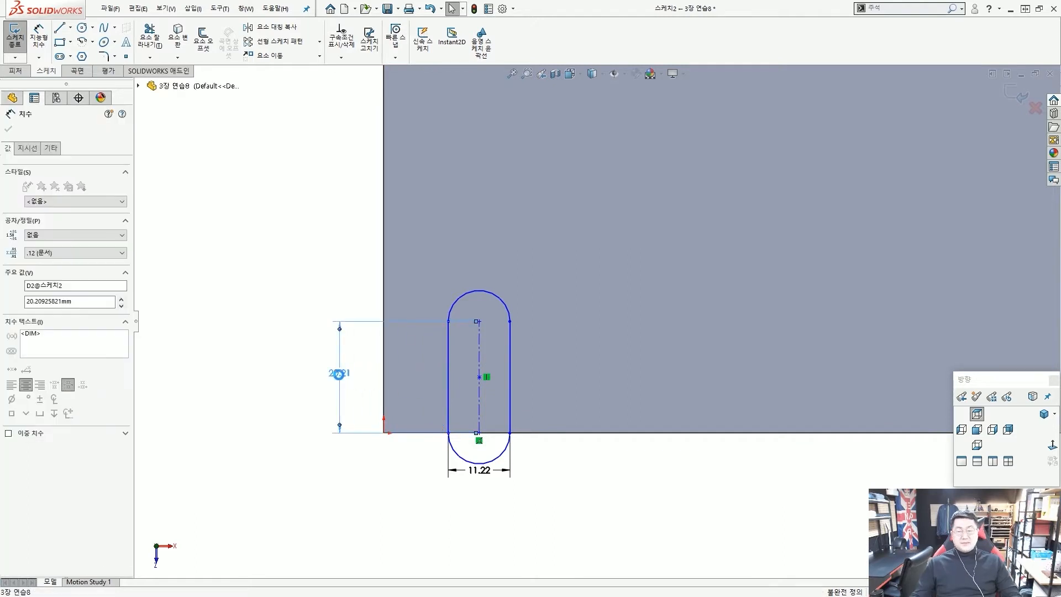
double_click(339, 374)
text(40)
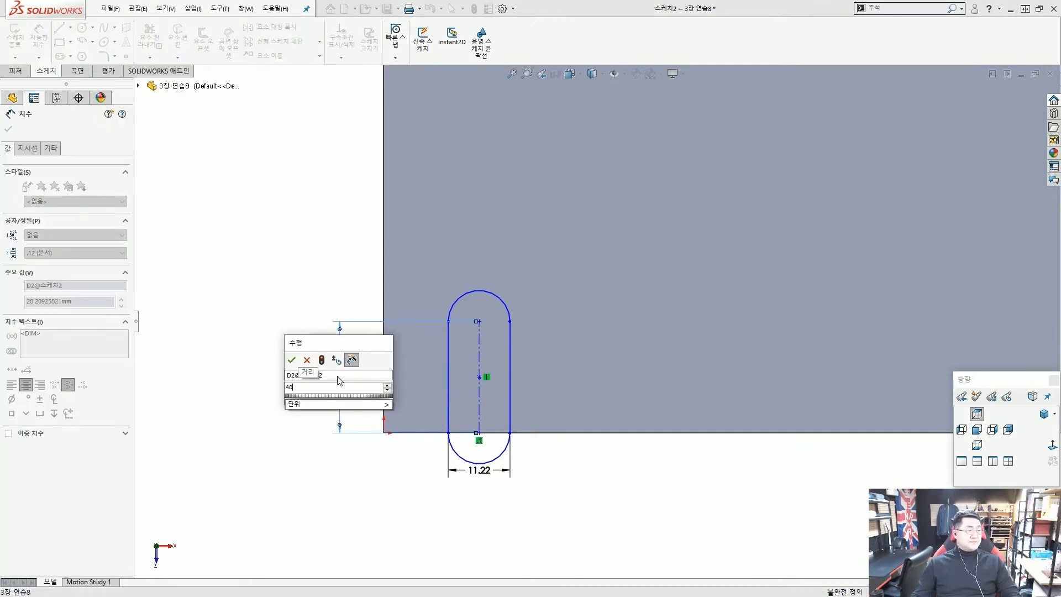
key(Return)
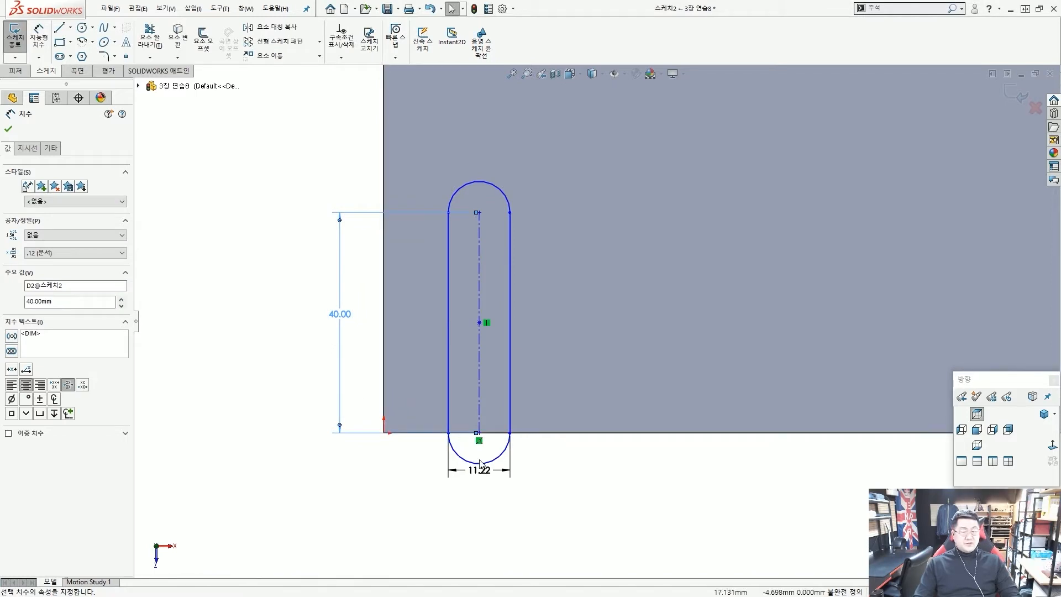
Step: Move the slot's width dimension above the slot and examine its leader display options
drag(490, 472, 479, 157)
key(Escape)
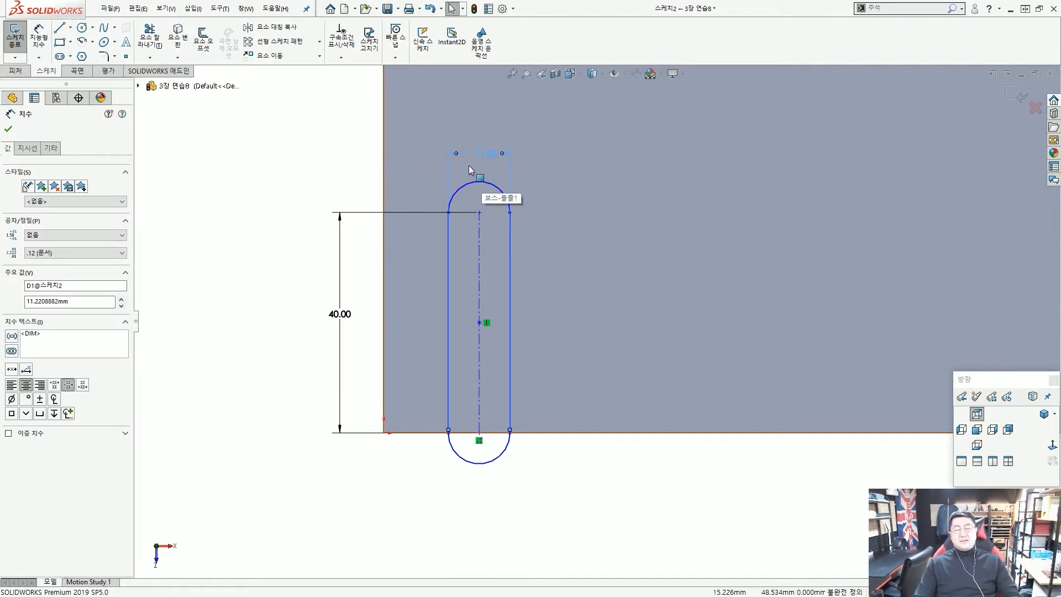
click(29, 148)
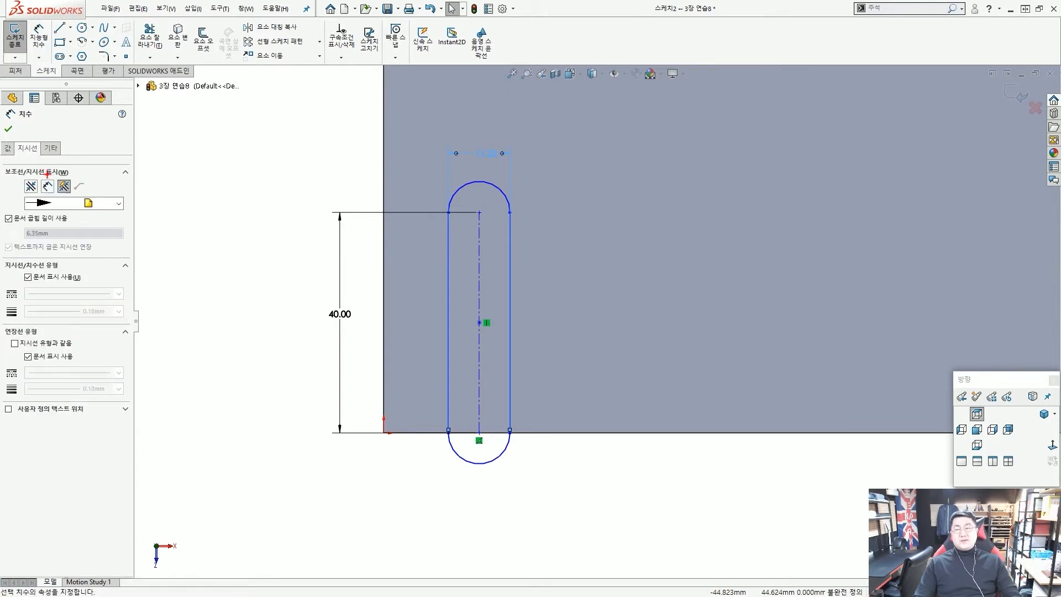
mouse_move(36, 161)
mouse_down()
mouse_move(13, 138)
mouse_move(127, 186)
mouse_up()
key(Escape)
key(ctrl+2)
drag(517, 173, 561, 154)
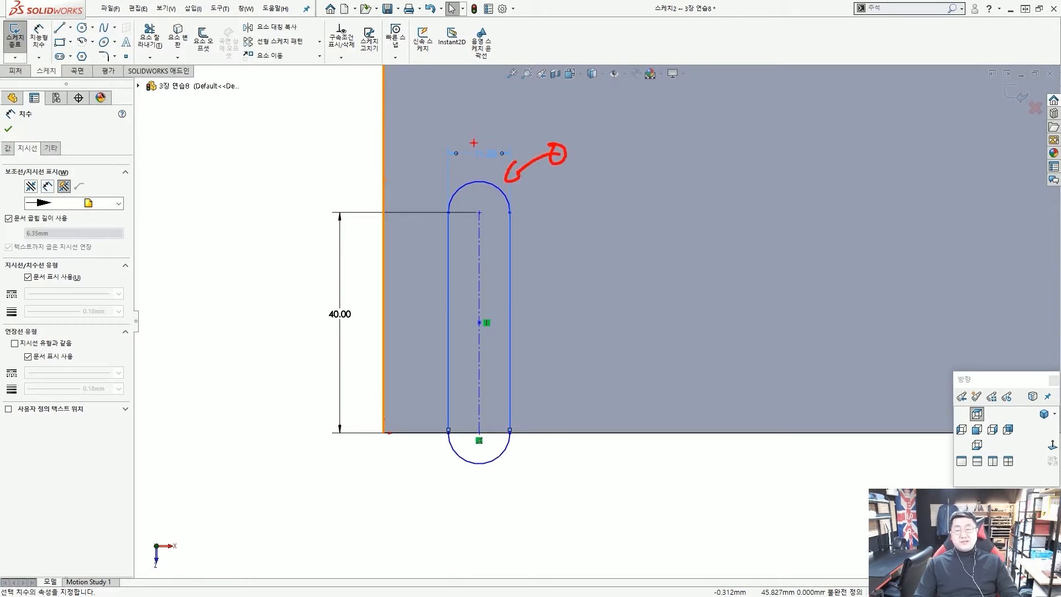
key(Escape)
key(Escape)
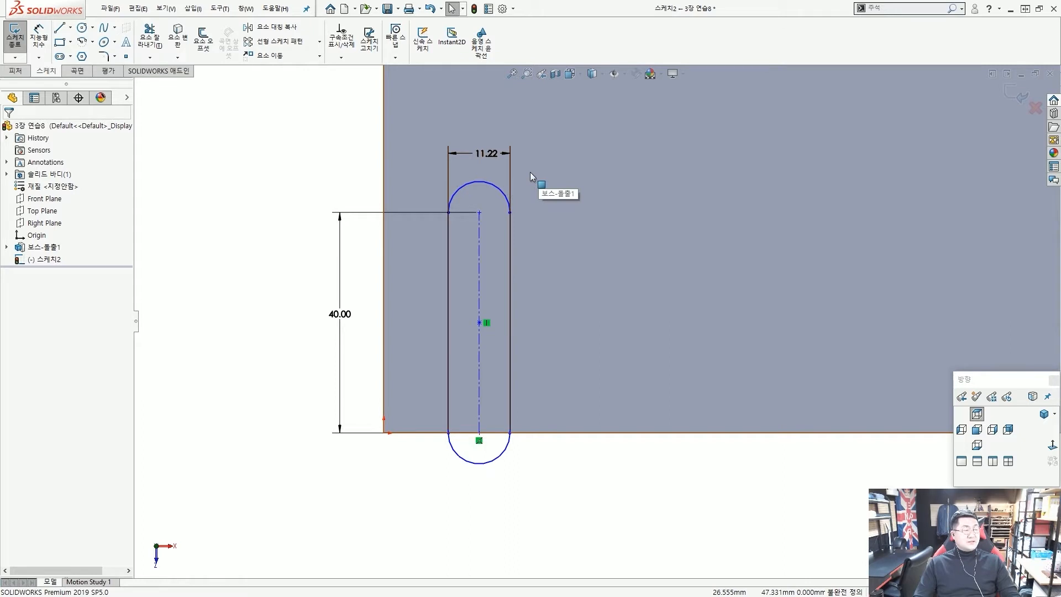
Step: Replace the slot's width dimension with a 7 mm radius dimension on its upper arc
click(508, 165)
key(Delete)
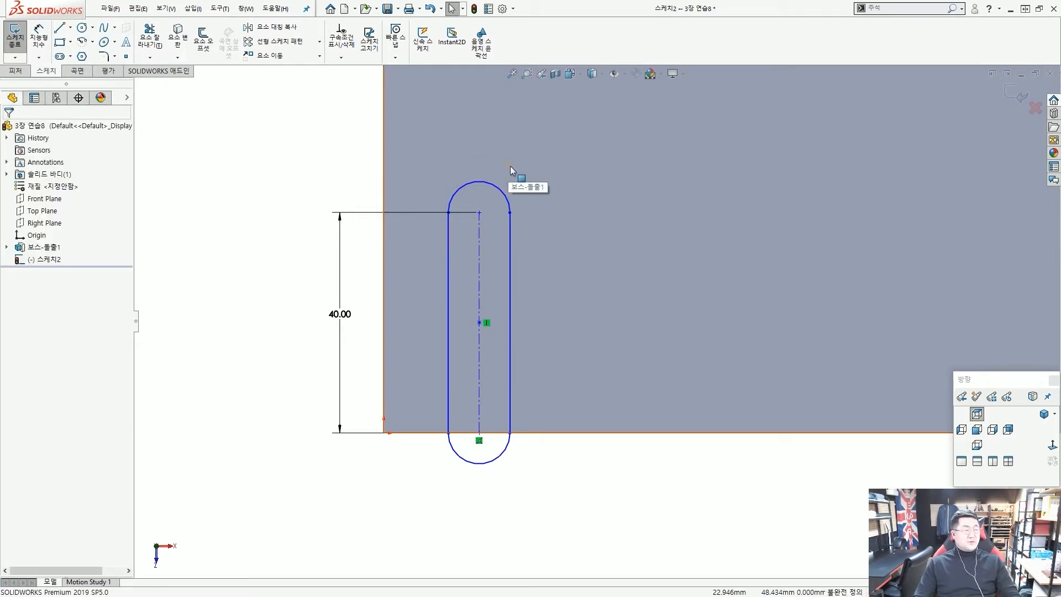
scroll(504, 178, up, 1)
scroll(514, 287, down, 1)
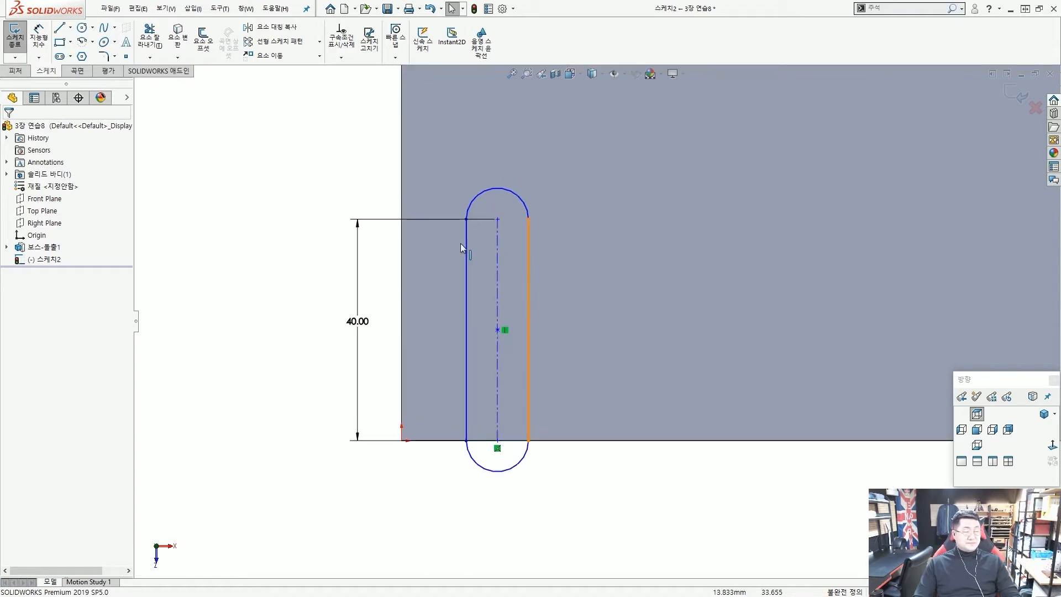
click(39, 36)
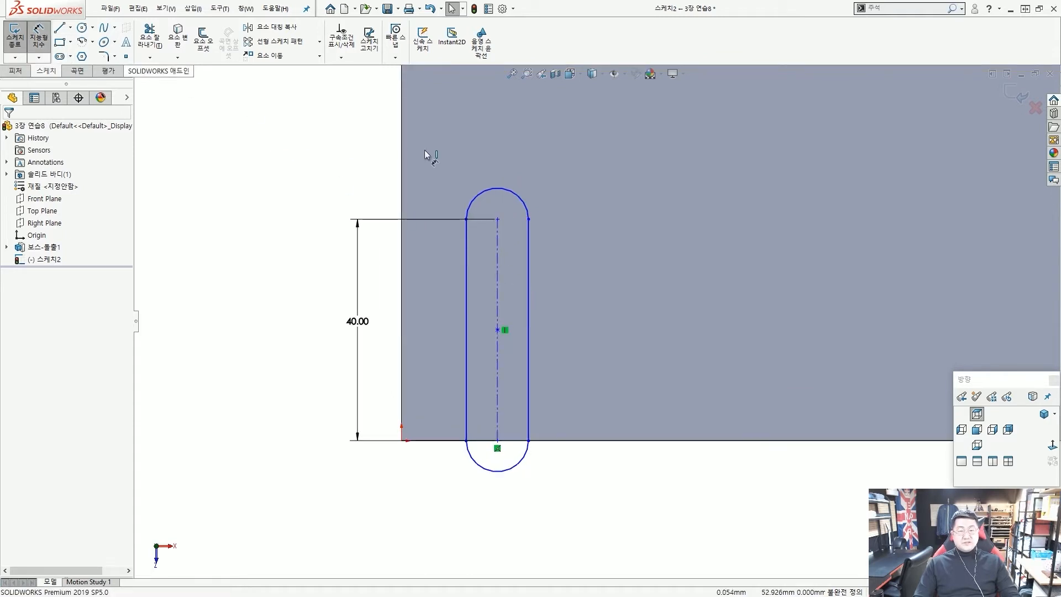
click(502, 188)
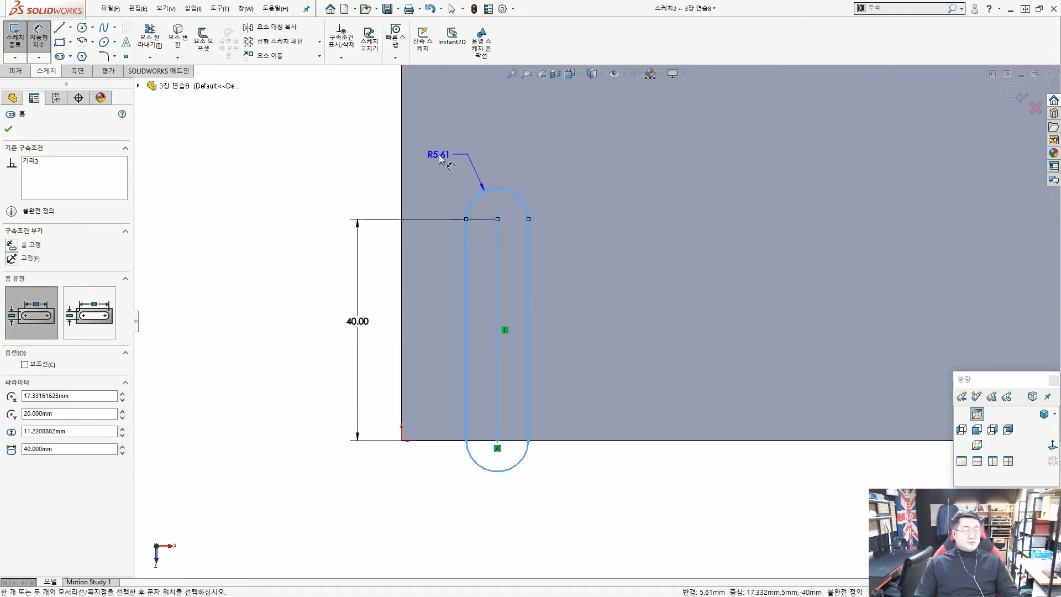
click(437, 160)
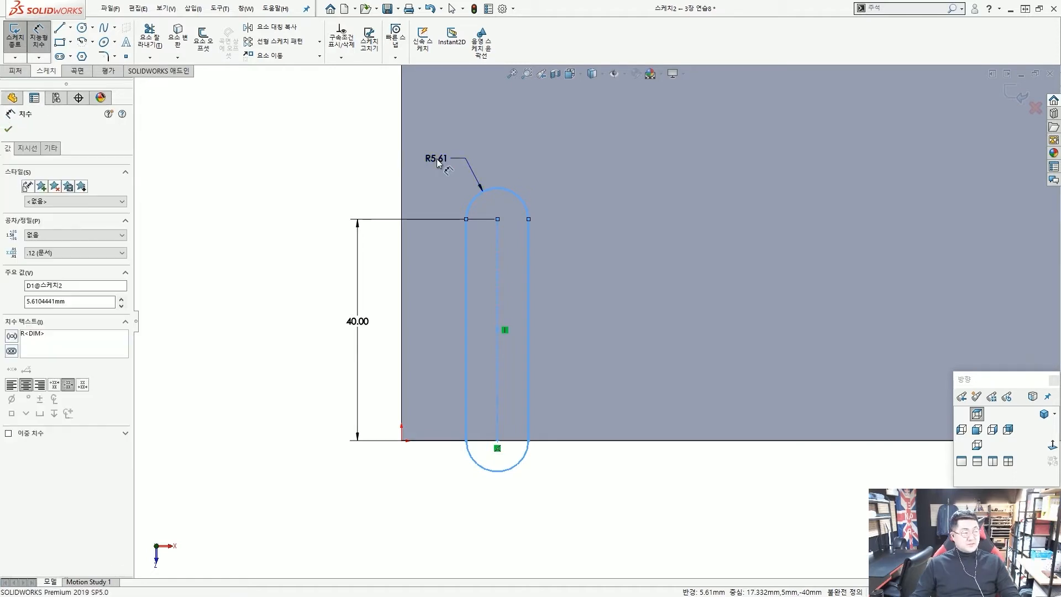
text(7)
key(Return)
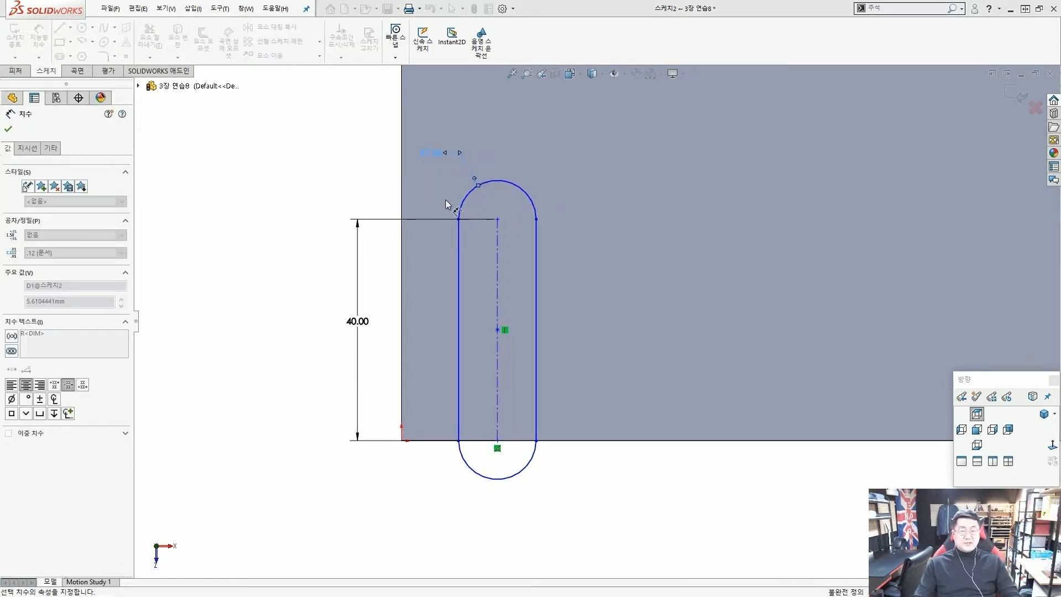
Step: Dimension the slot's centreline 20 mm from the plate's left edge, placing the dimension below the plate
key(z)
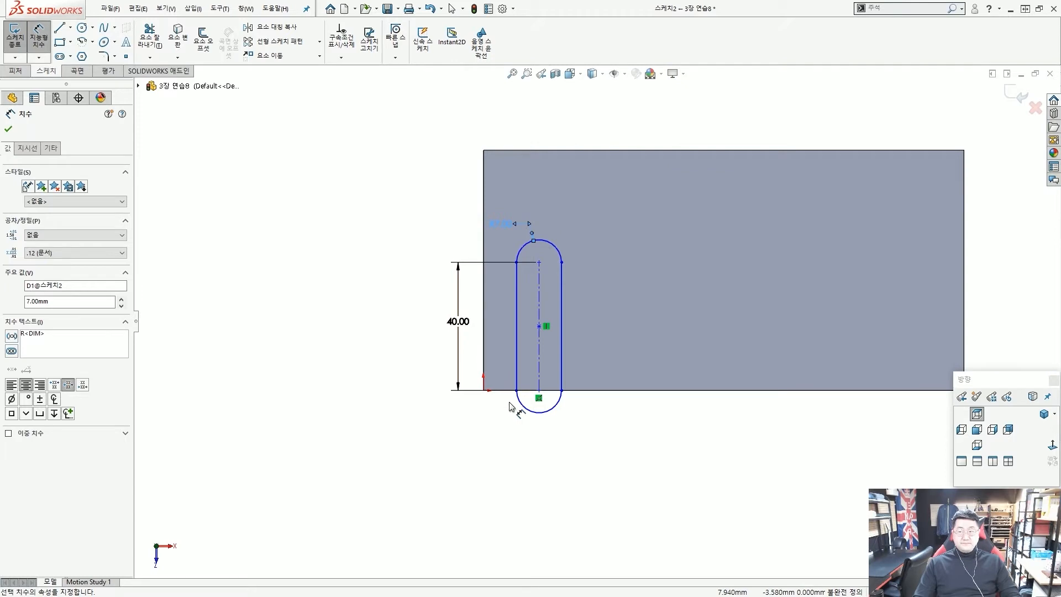
scroll(517, 404, down, 4)
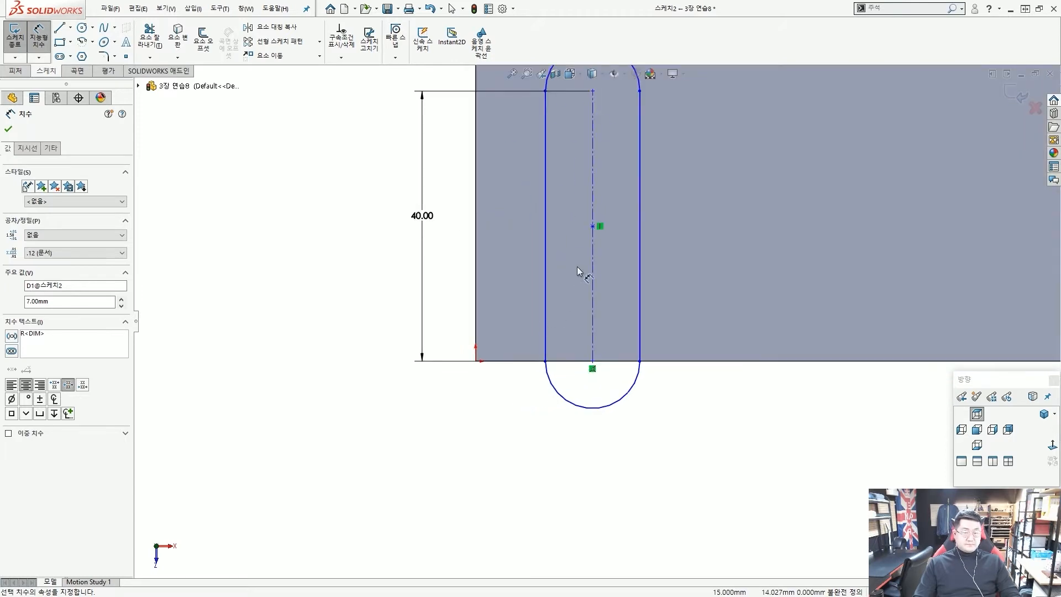
click(592, 270)
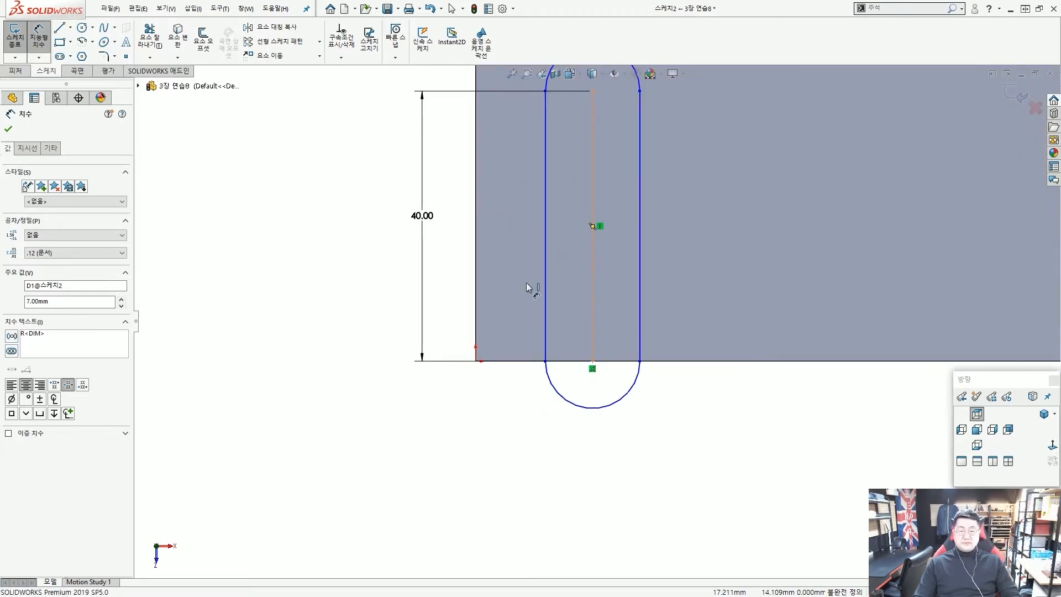
click(478, 255)
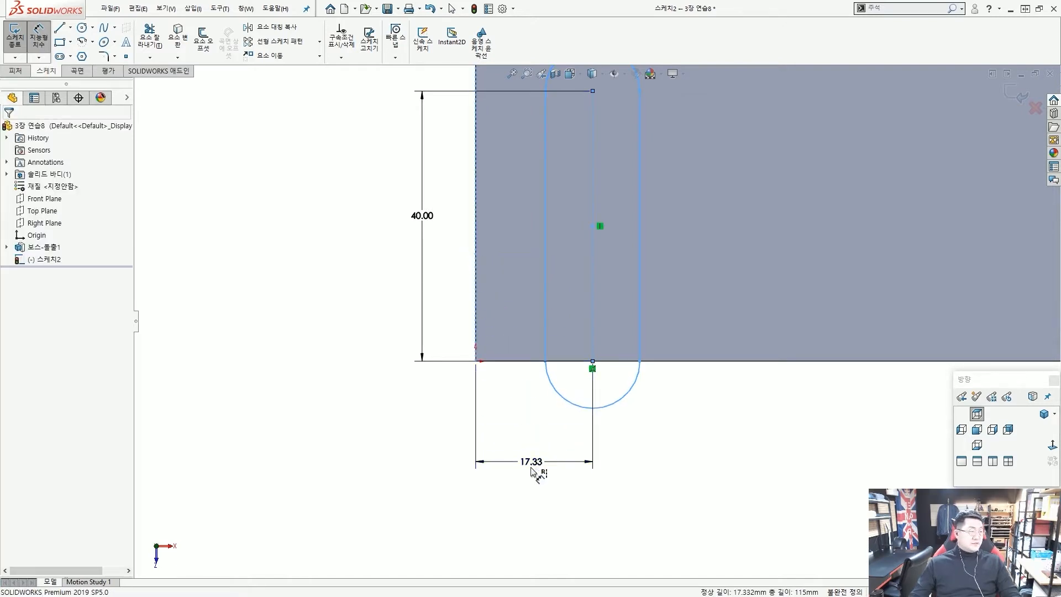
click(531, 463)
text(20)
key(Return)
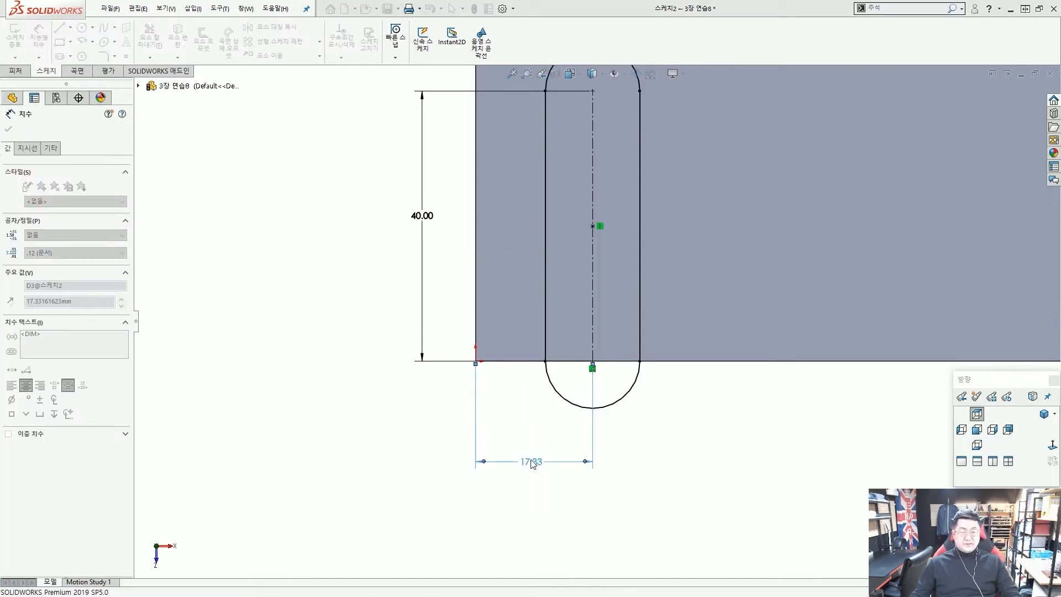
key(Escape)
scroll(555, 399, up, 1)
key(Escape)
Step: Examine the slot's rounded end beyond the plate's lower edge and the slot's overall shape
scroll(585, 378, up, 2)
scroll(607, 336, down, 4)
drag(594, 92, 552, 158)
drag(621, 130, 542, 224)
drag(617, 196, 571, 244)
drag(604, 249, 582, 294)
drag(543, 354, 641, 361)
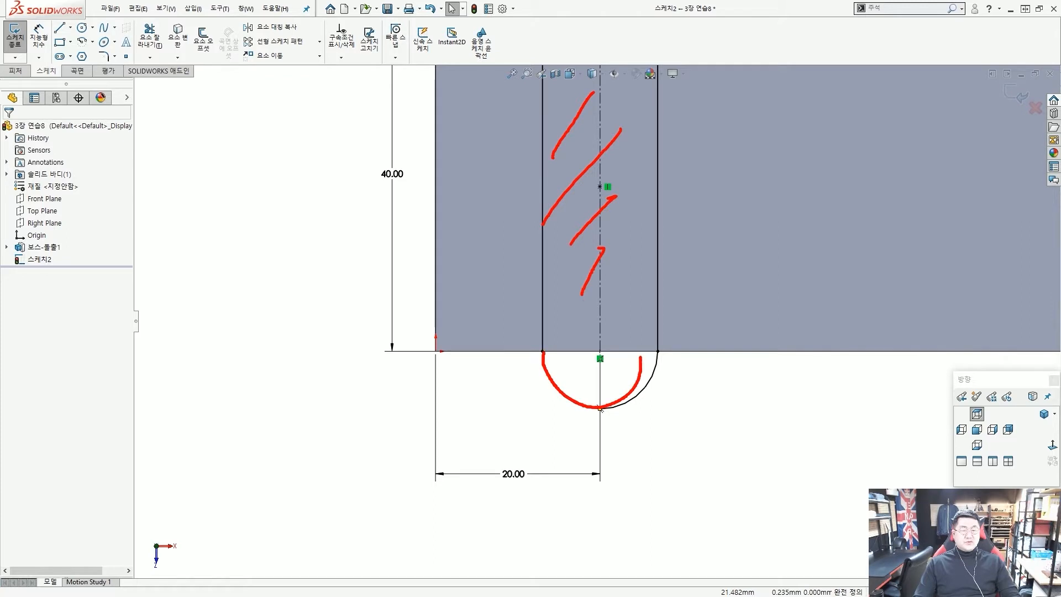
key(Escape)
scroll(625, 379, up, 4)
scroll(615, 356, down, 3)
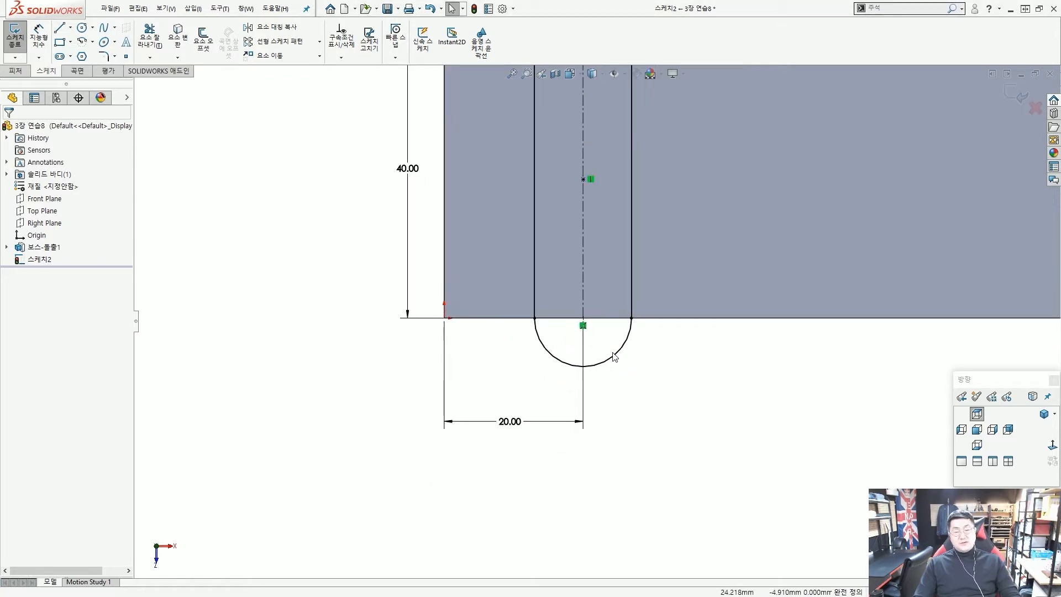
scroll(615, 356, down, 3)
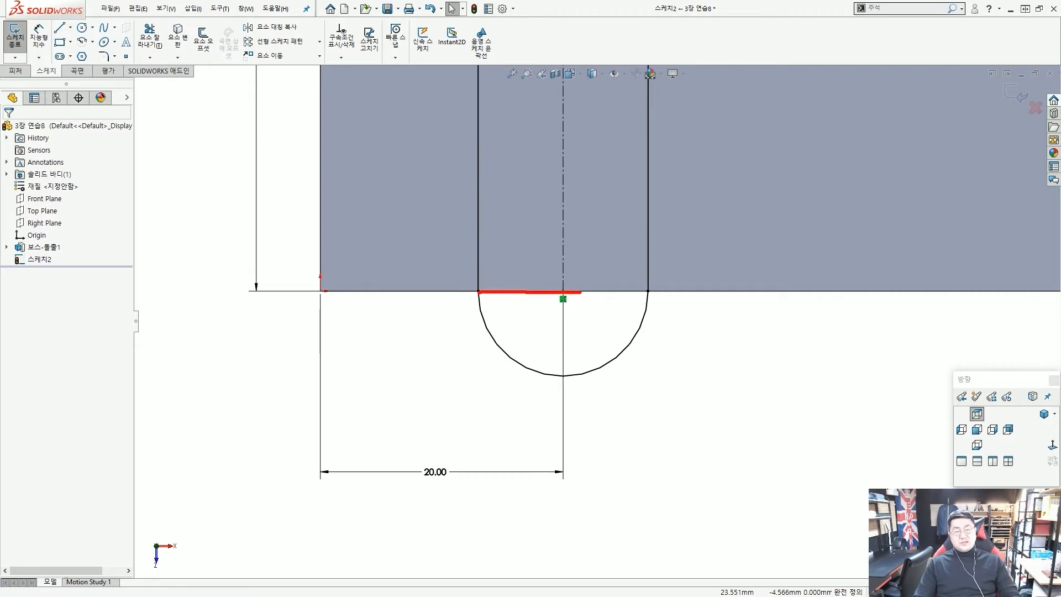
key(Escape)
scroll(595, 323, up, 2)
scroll(588, 310, up, 1)
scroll(585, 303, down, 3)
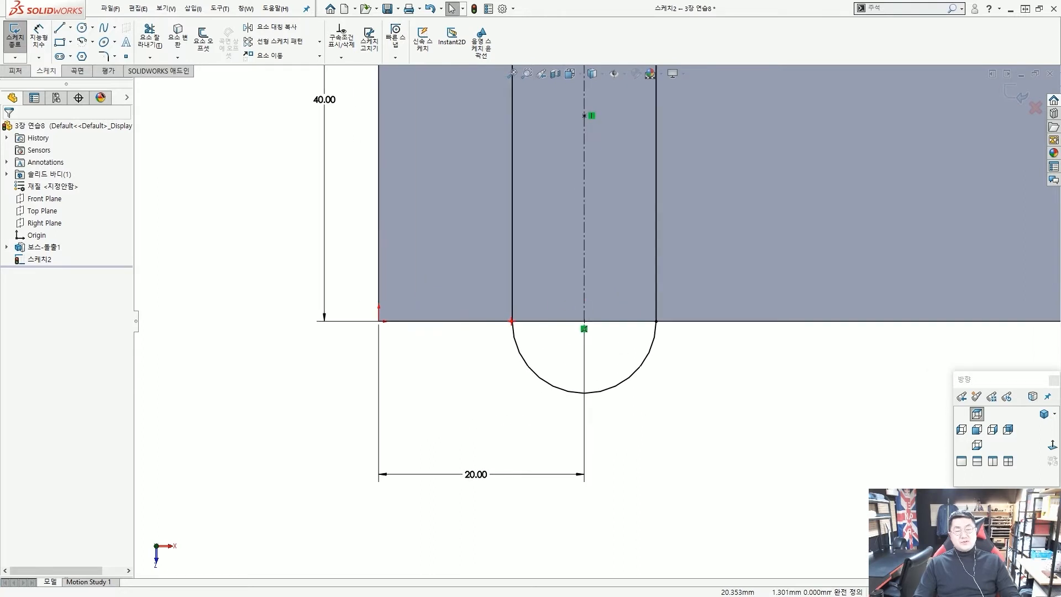
mouse_move(512, 322)
mouse_down()
mouse_move(607, 381)
mouse_move(645, 330)
mouse_up()
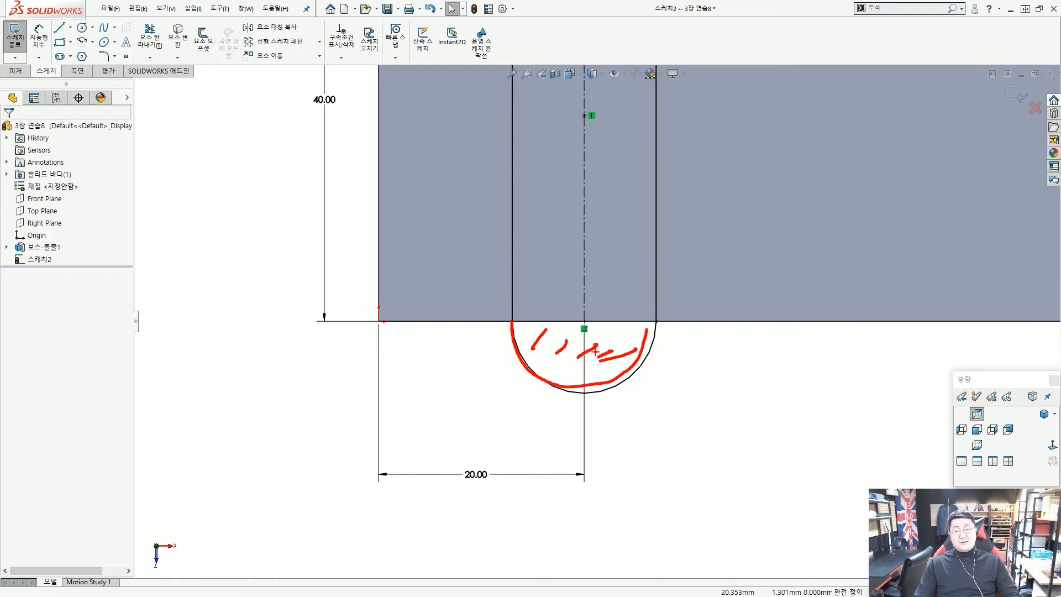
key(Escape)
scroll(593, 319, up, 8)
scroll(595, 292, down, 3)
scroll(595, 294, up, 1)
scroll(596, 294, down, 1)
scroll(596, 294, up, 2)
scroll(602, 296, down, 2)
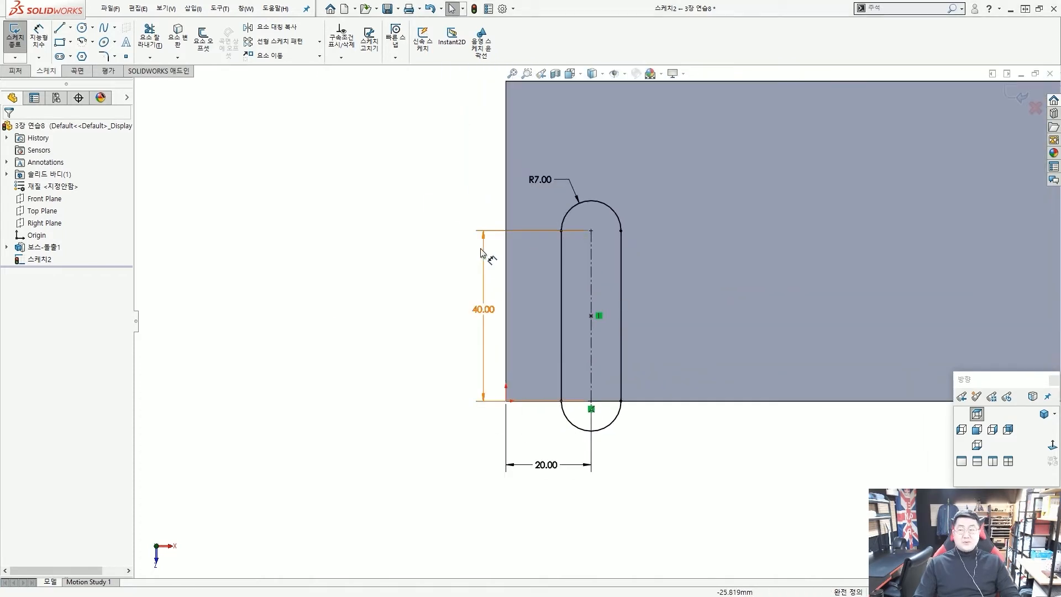
Step: Start an extruded cut from the dimensioned slot sketch
scroll(483, 255, up, 4)
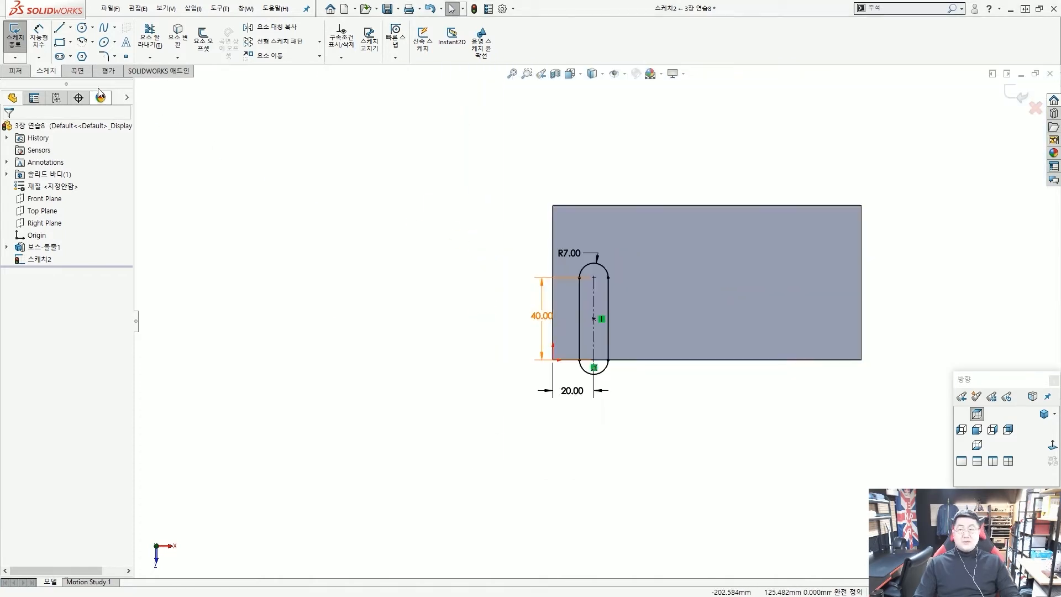
click(16, 71)
drag(135, 16, 164, 62)
drag(232, 150, 168, 71)
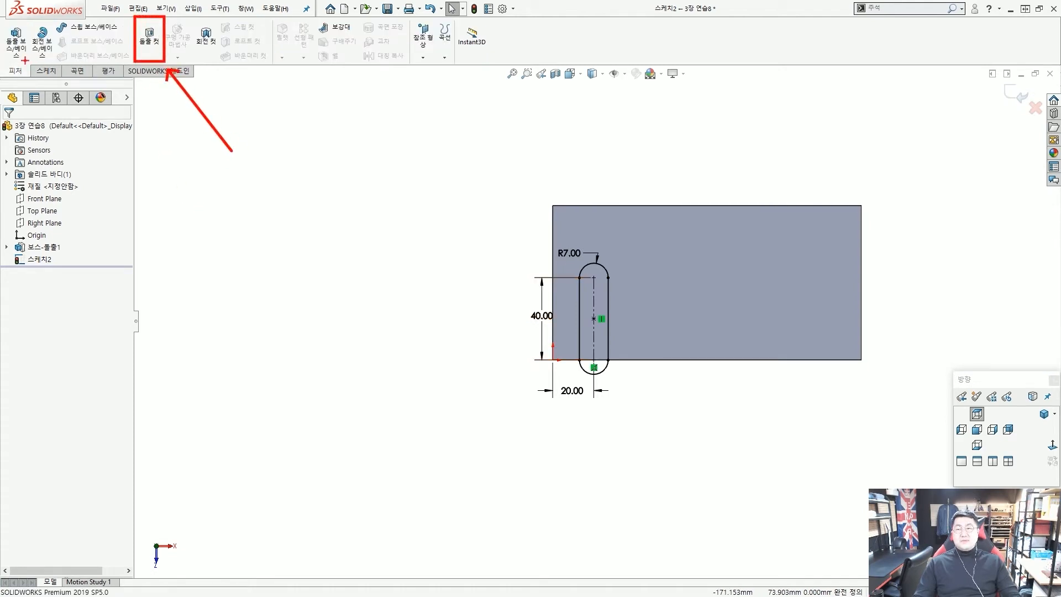
key(Escape)
click(149, 43)
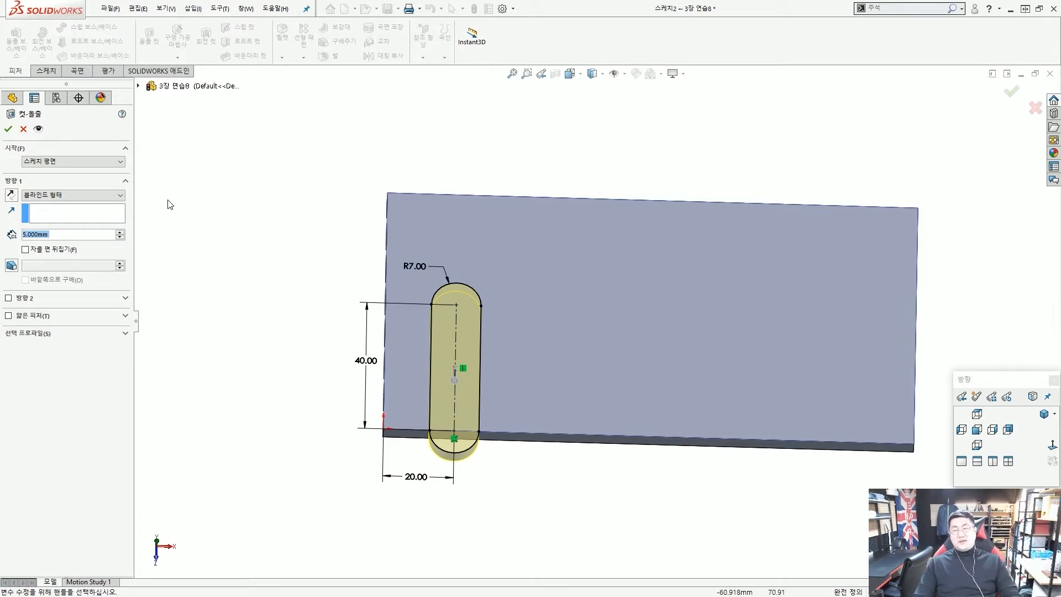
Step: Examine the end-condition choices available for the slot cut's first direction
click(118, 196)
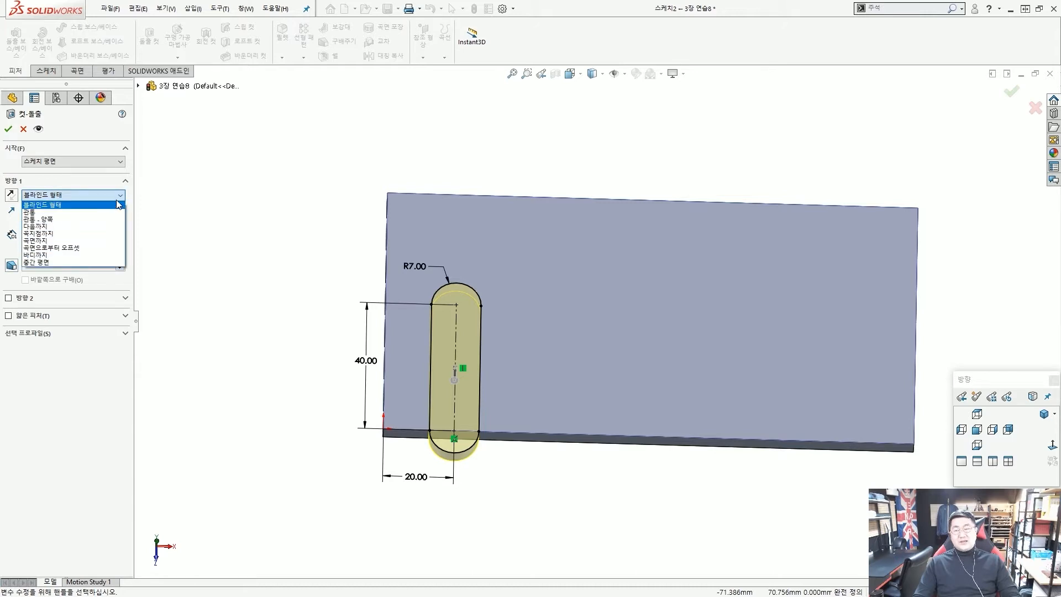
click(218, 192)
click(104, 196)
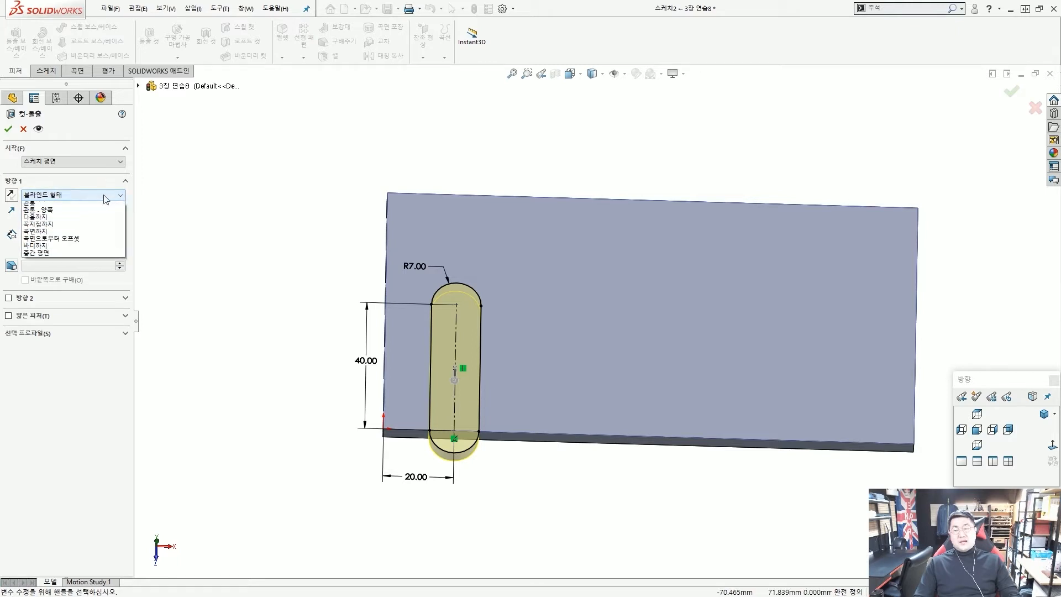
click(213, 200)
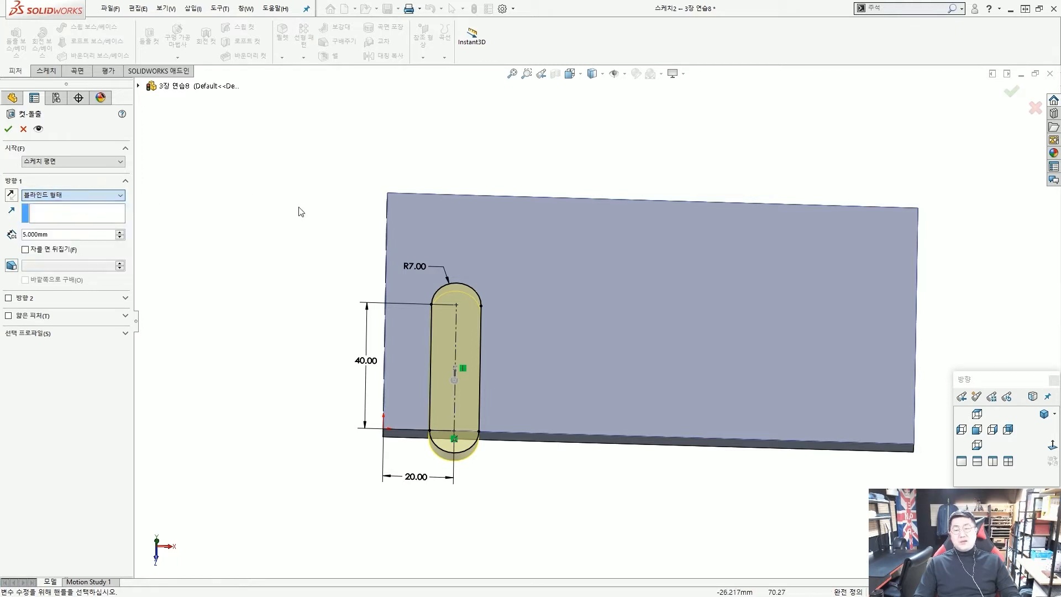
right_click(318, 236)
click(318, 231)
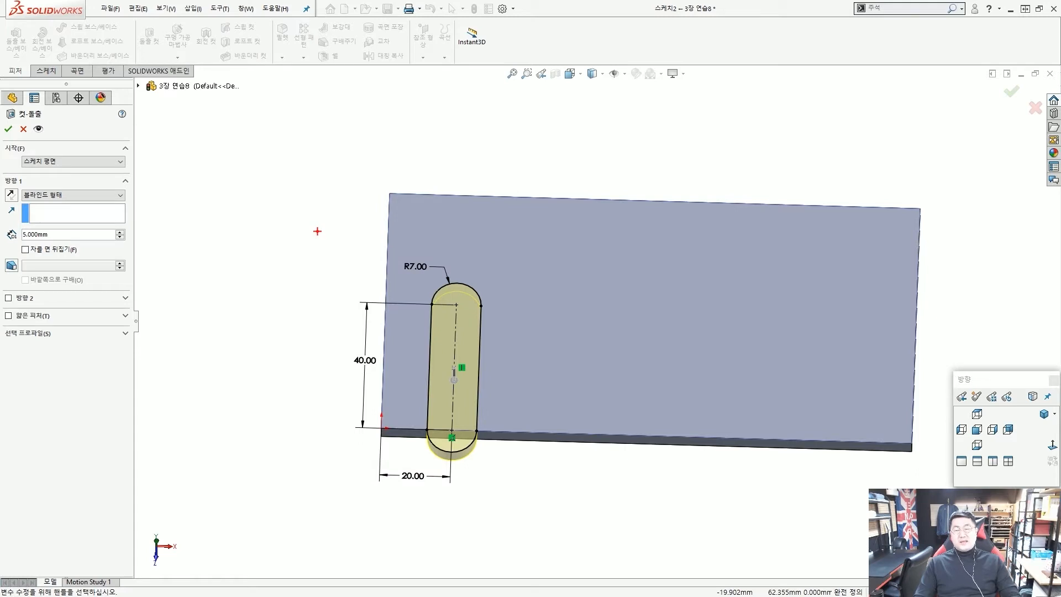
drag(32, 200, 21, 196)
drag(34, 319, 17, 280)
key(Escape)
Step: Set the slot cut's first direction to Through All (관통) and complete the cut
right_click(290, 204)
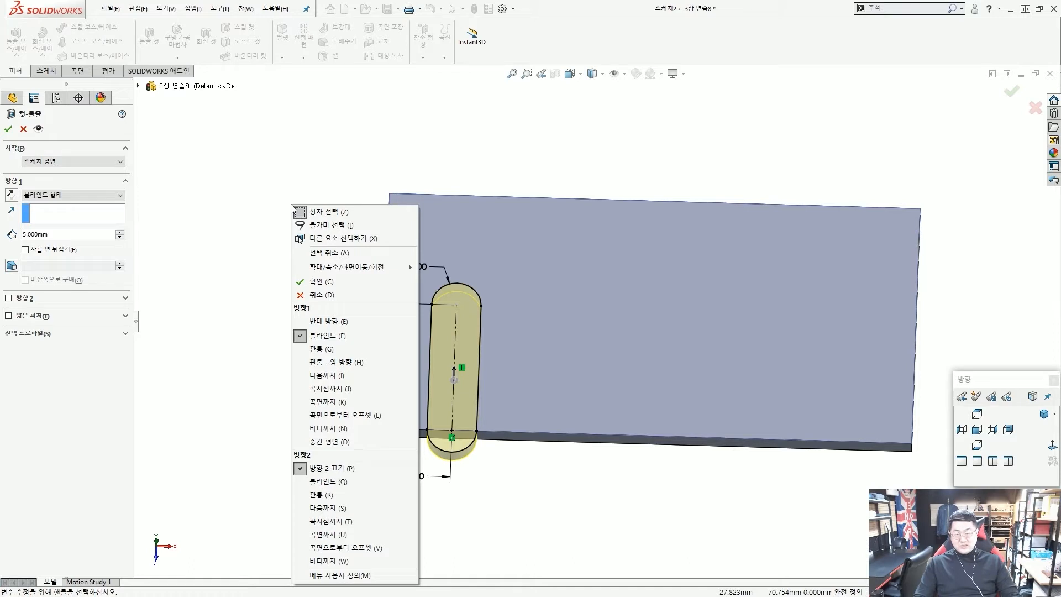
key(g)
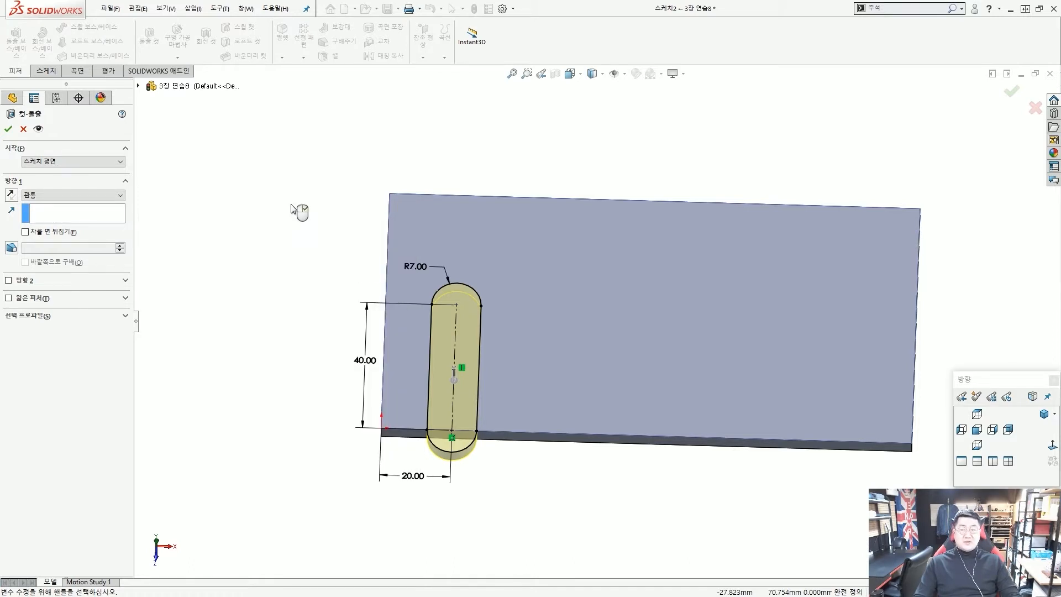
right_click(293, 209)
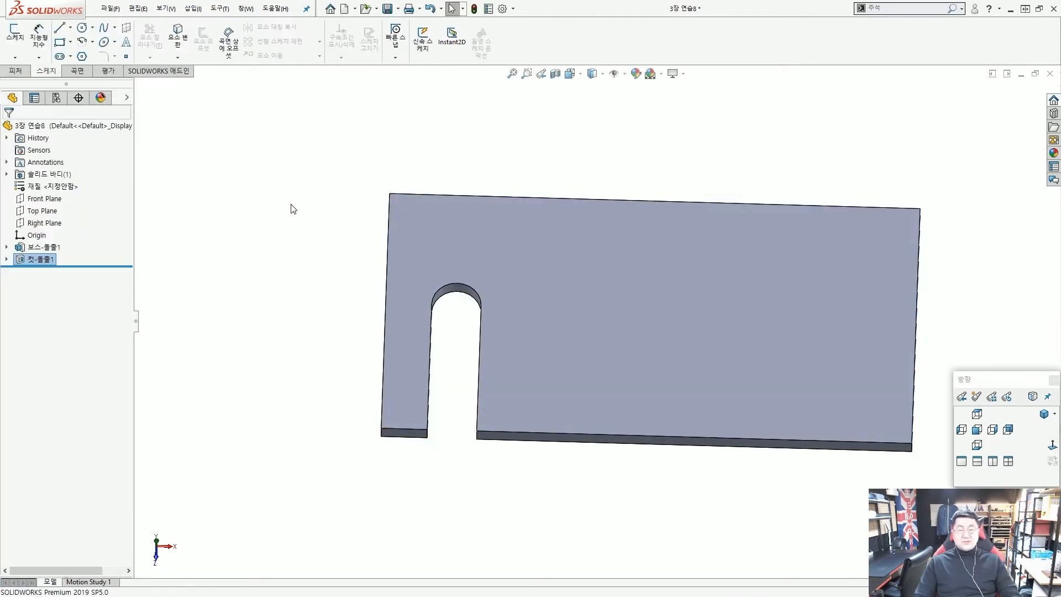
Step: Start a new sketch on the plate's large face containing the slot cut
mouse_move(561, 310)
middle_down()
mouse_move(552, 274)
mouse_move(568, 291)
middle_up()
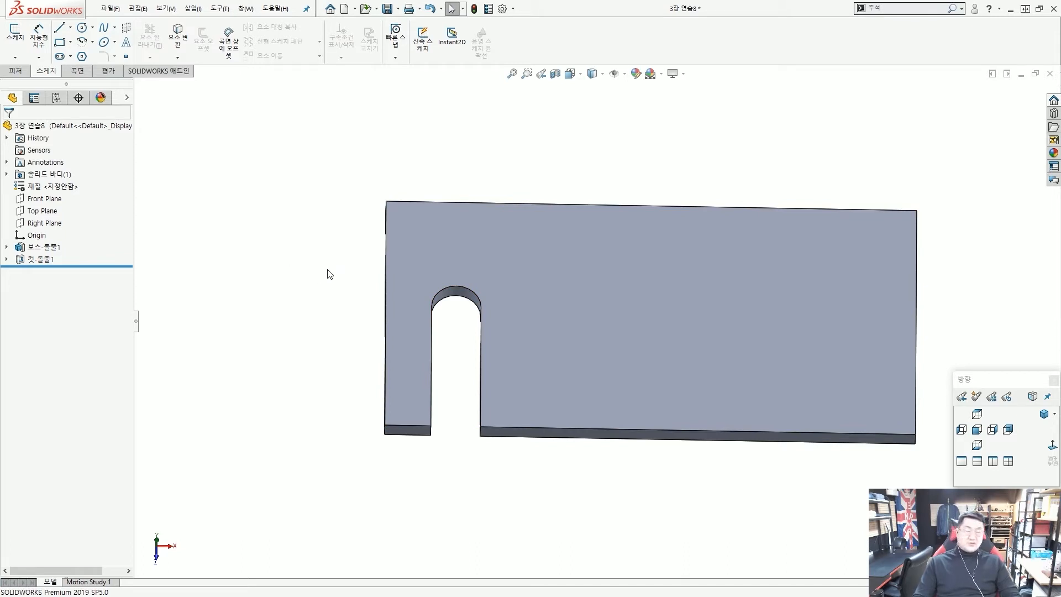
scroll(371, 292, up, 1)
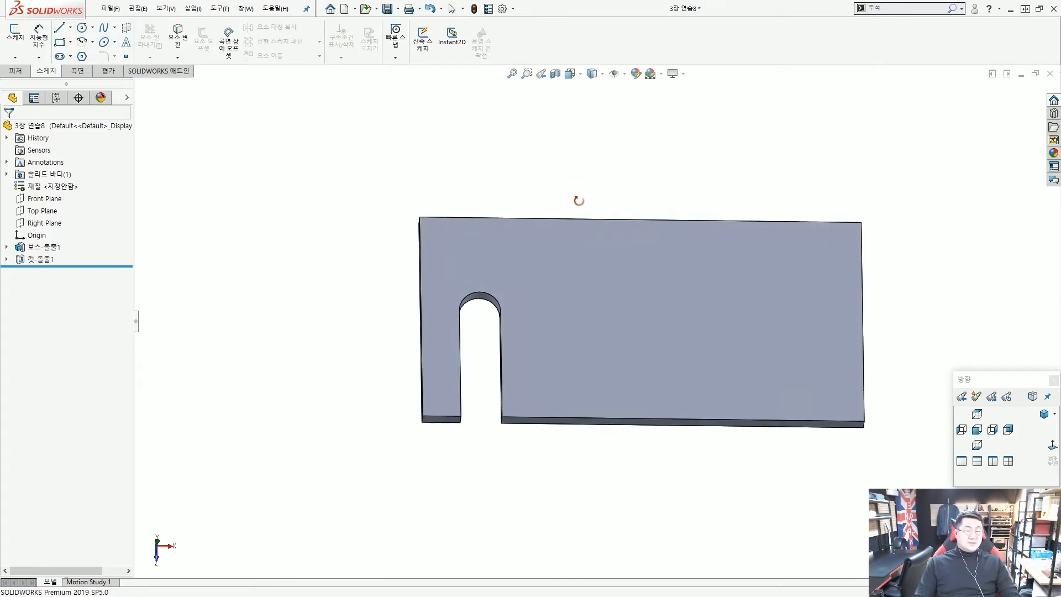
scroll(623, 292, down, 1)
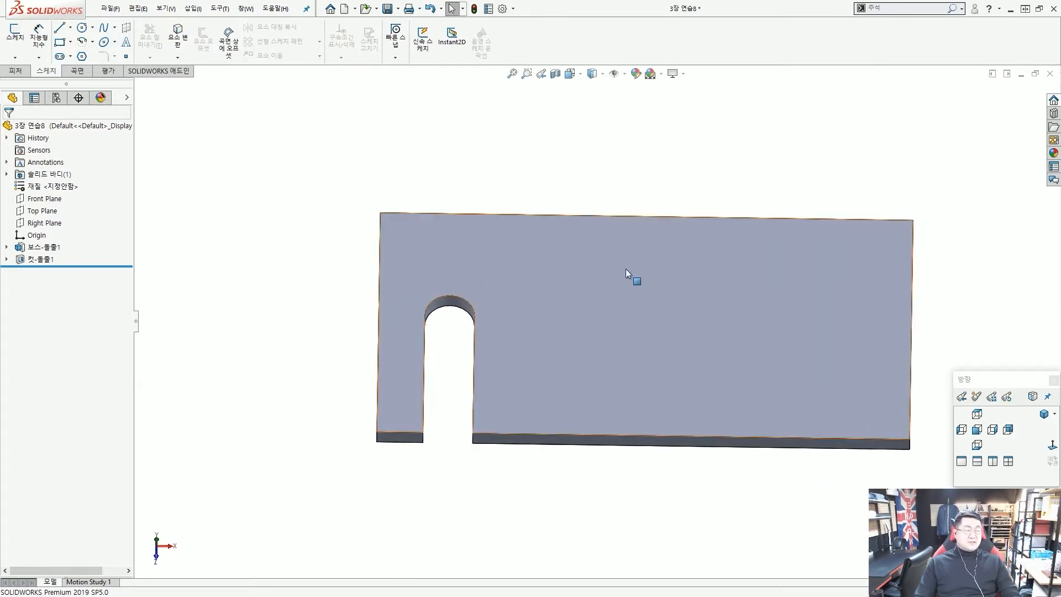
click(619, 267)
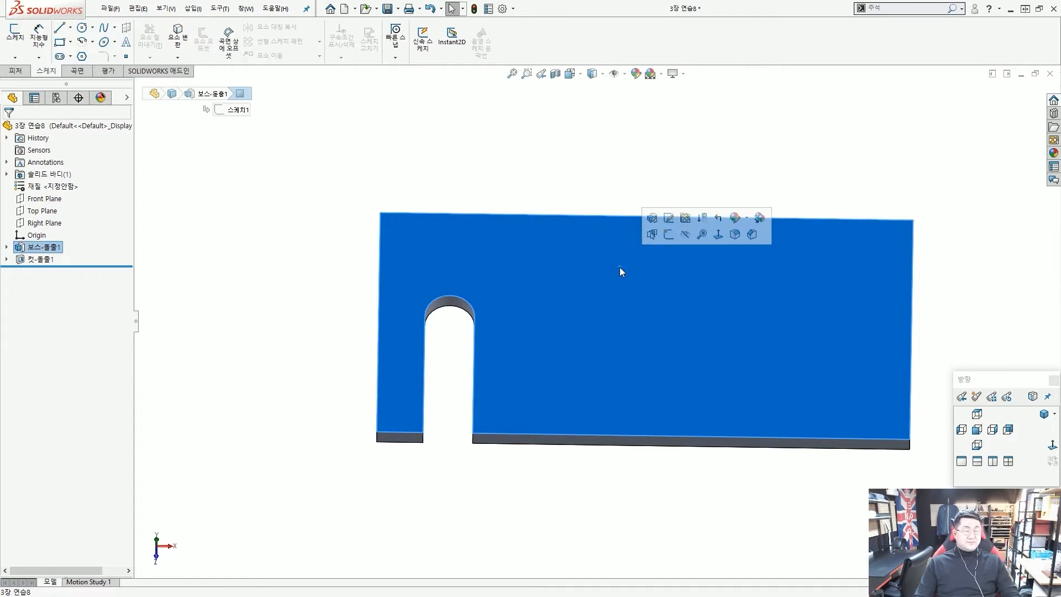
click(669, 236)
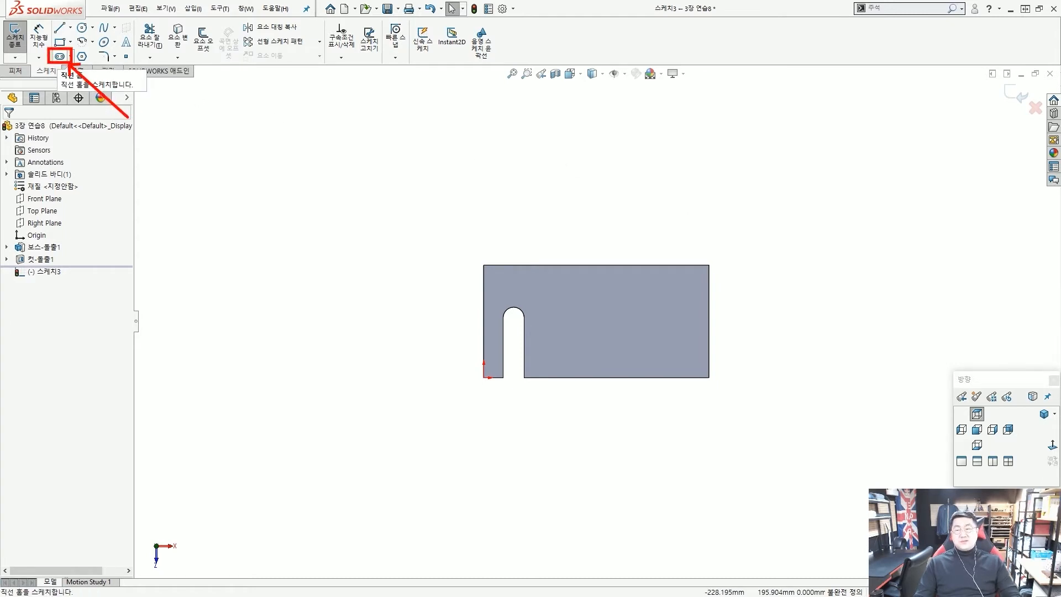
Step: Sketch a vertical straight slot about 25 mm between centres and 18 mm wide, starting on the plate's upper edge near its right corner
click(60, 56)
scroll(705, 274, down, 3)
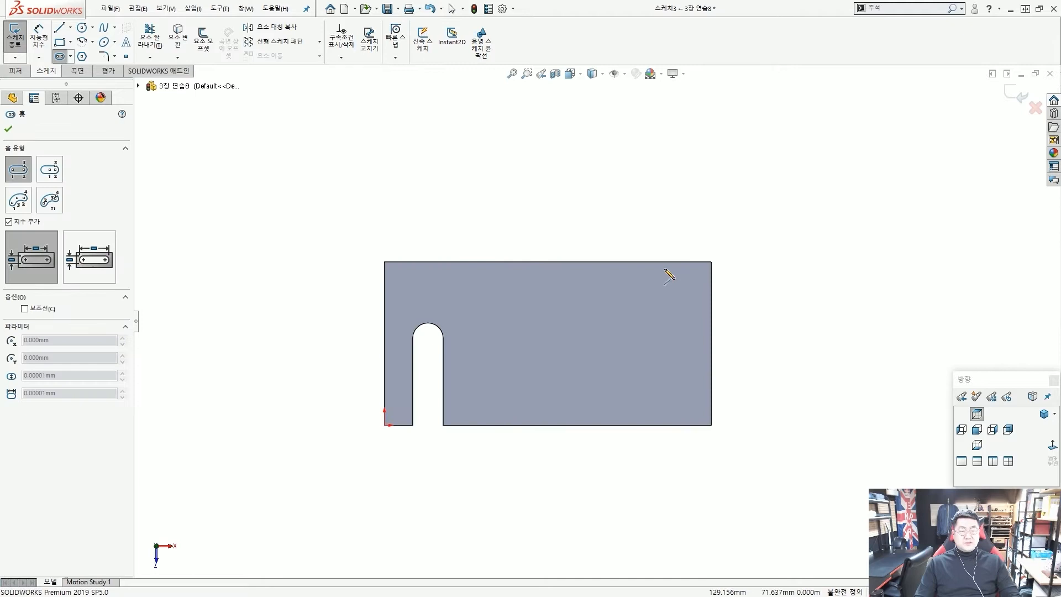
click(669, 262)
click(668, 316)
click(650, 325)
click(645, 327)
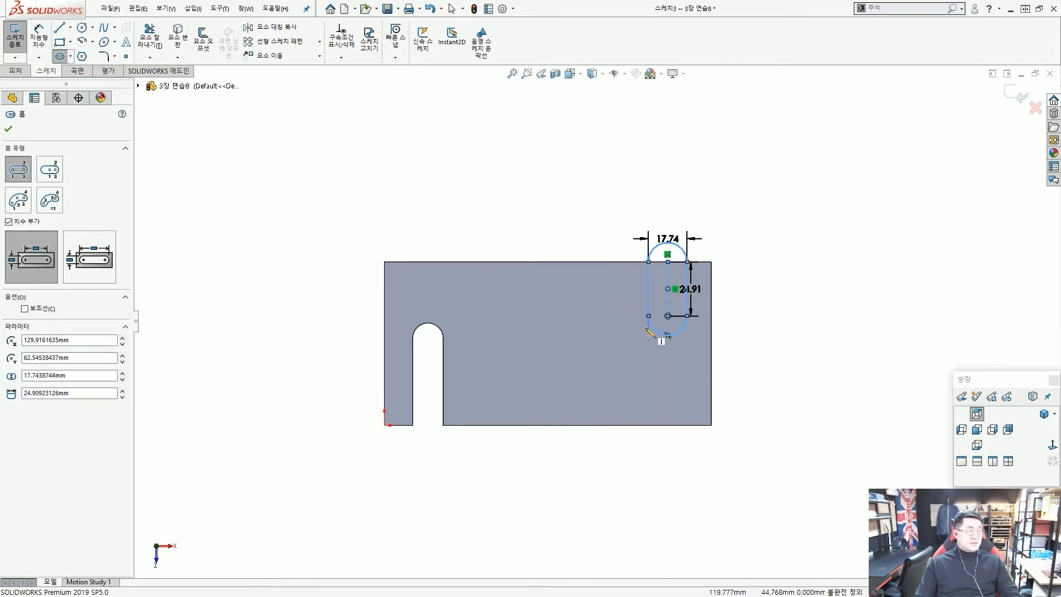
key(Escape)
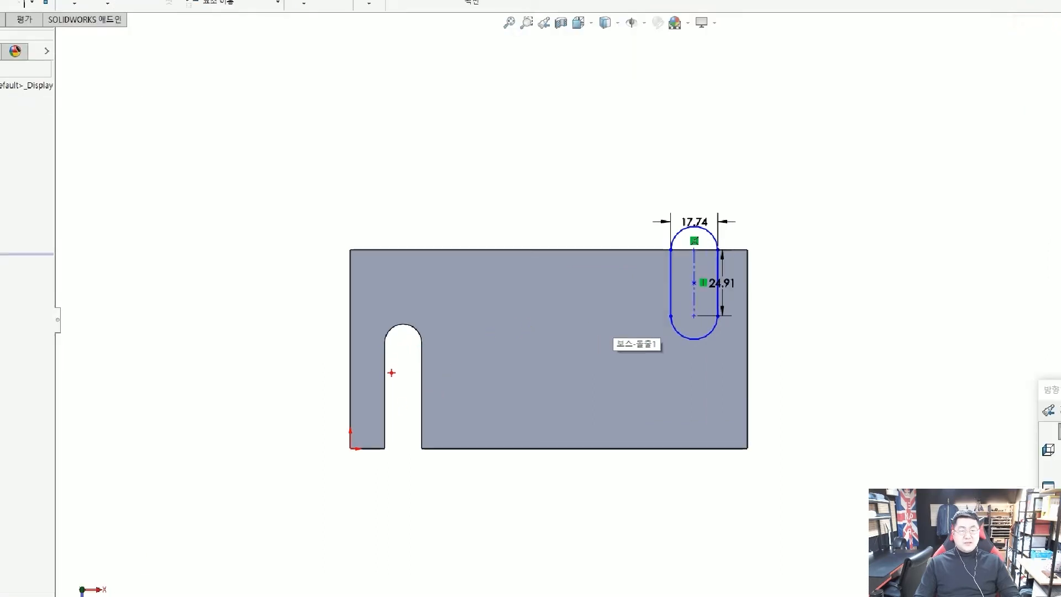
mouse_move(412, 367)
mouse_down()
mouse_move(521, 486)
mouse_move(732, 237)
mouse_move(711, 261)
mouse_up()
drag(399, 391, 741, 380)
mouse_move(644, 438)
mouse_down()
mouse_move(702, 317)
mouse_move(692, 422)
mouse_up()
key(Escape)
mouse_move(429, 372)
mouse_down()
mouse_move(438, 436)
mouse_move(698, 258)
mouse_move(675, 313)
mouse_up()
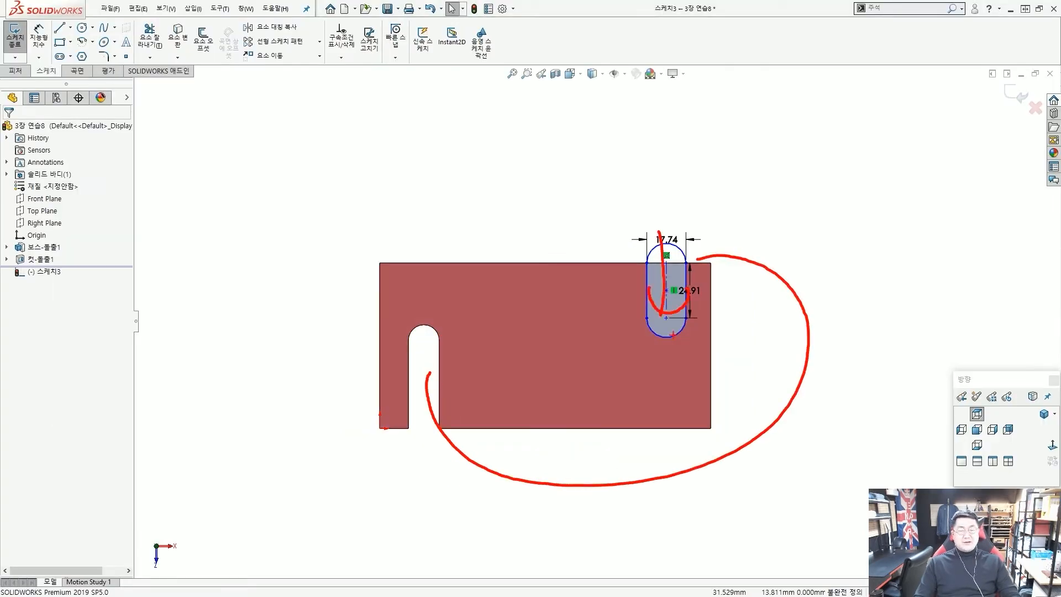
key(Escape)
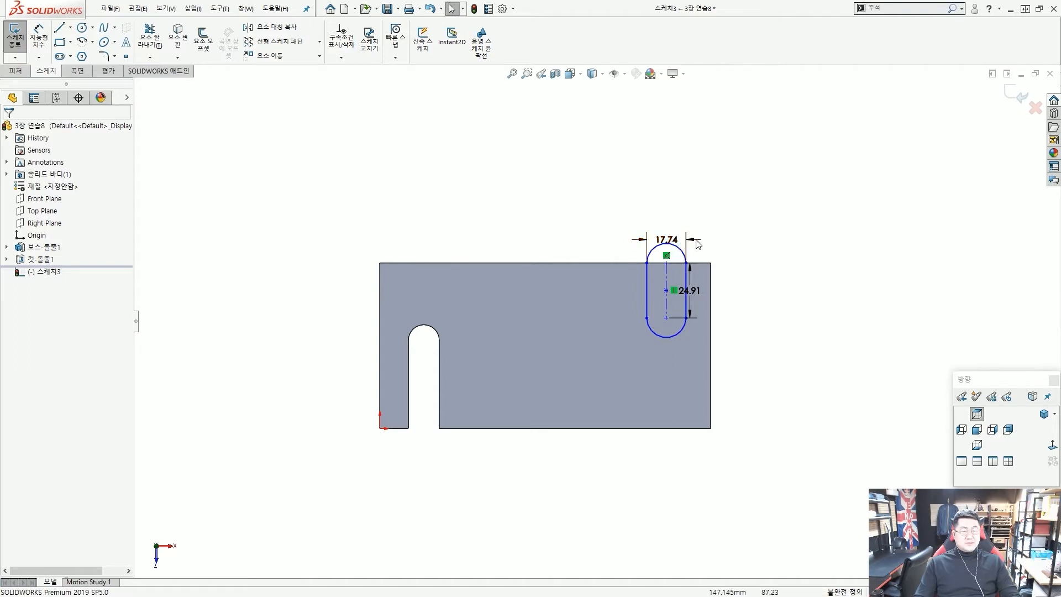
Step: Delete the new slot's width dimension and move its length dimension outside the plate's right edge
scroll(709, 244, down, 5)
drag(685, 269, 610, 255)
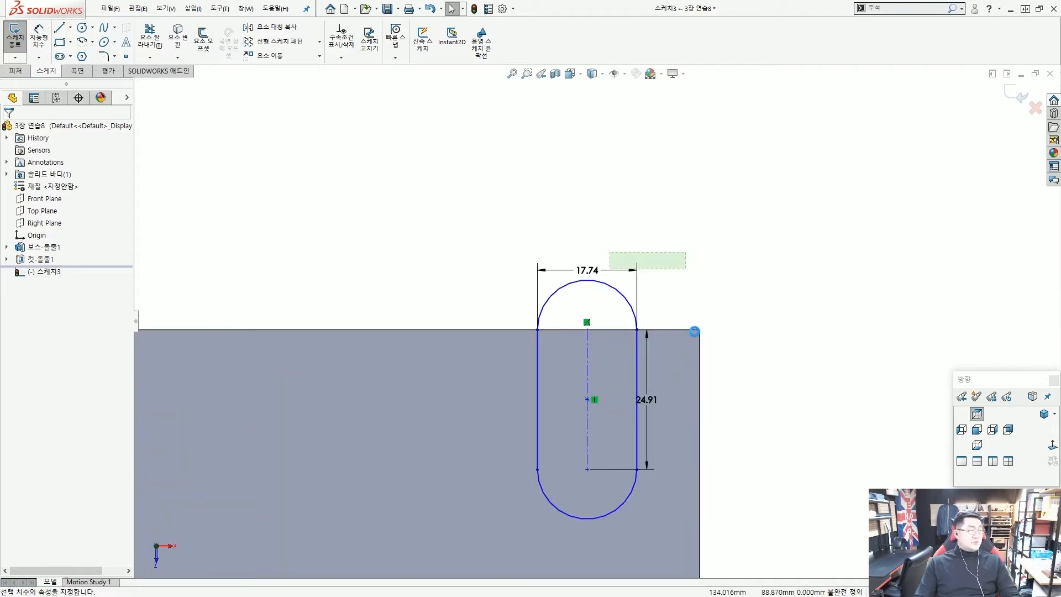
key(Delete)
drag(650, 401, 774, 400)
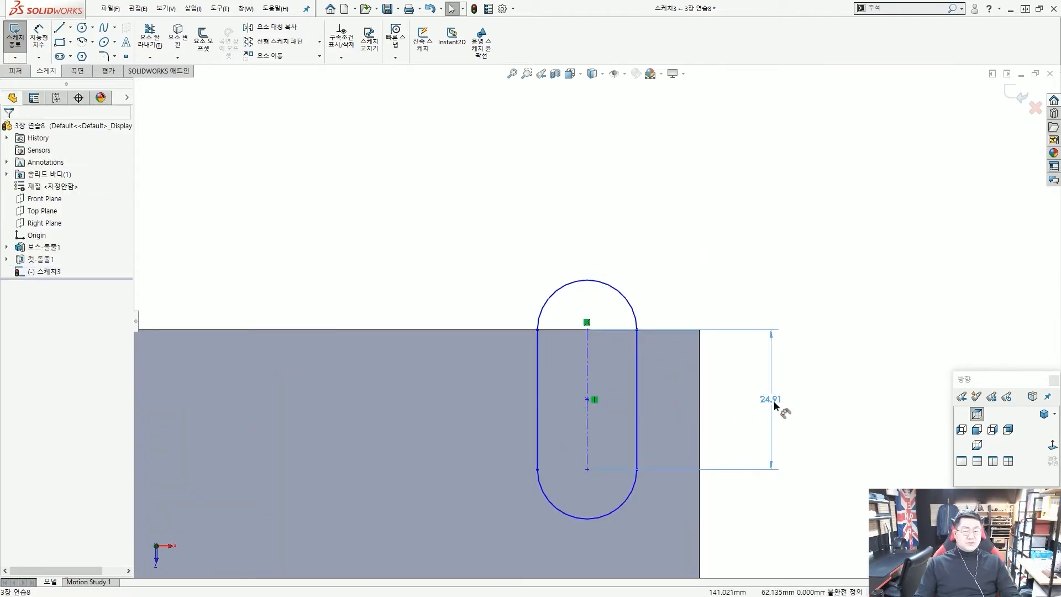
click(769, 404)
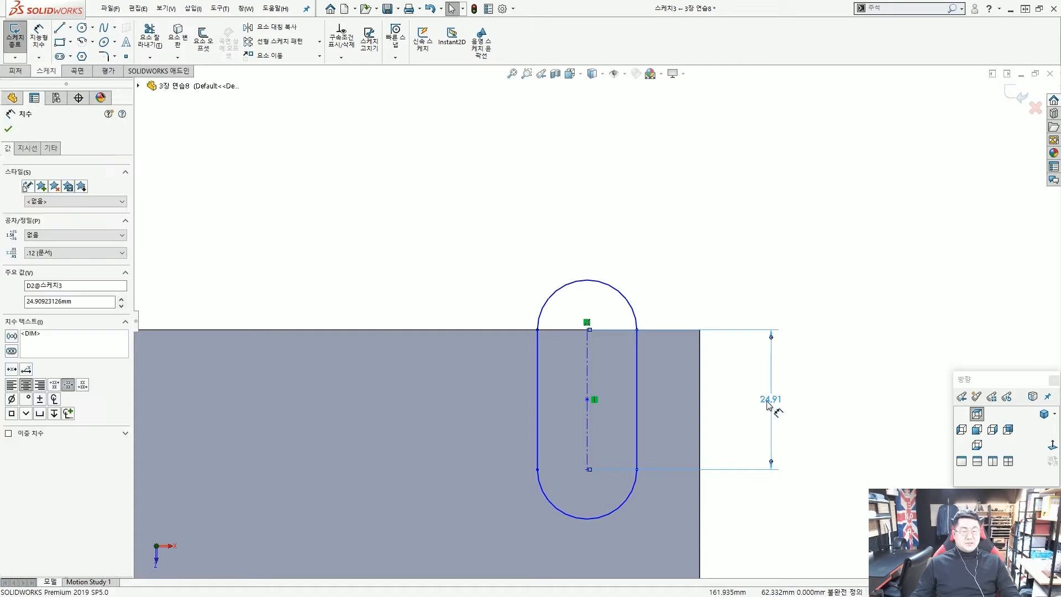
scroll(841, 401, up, 3)
click(832, 403)
scroll(705, 390, down, 4)
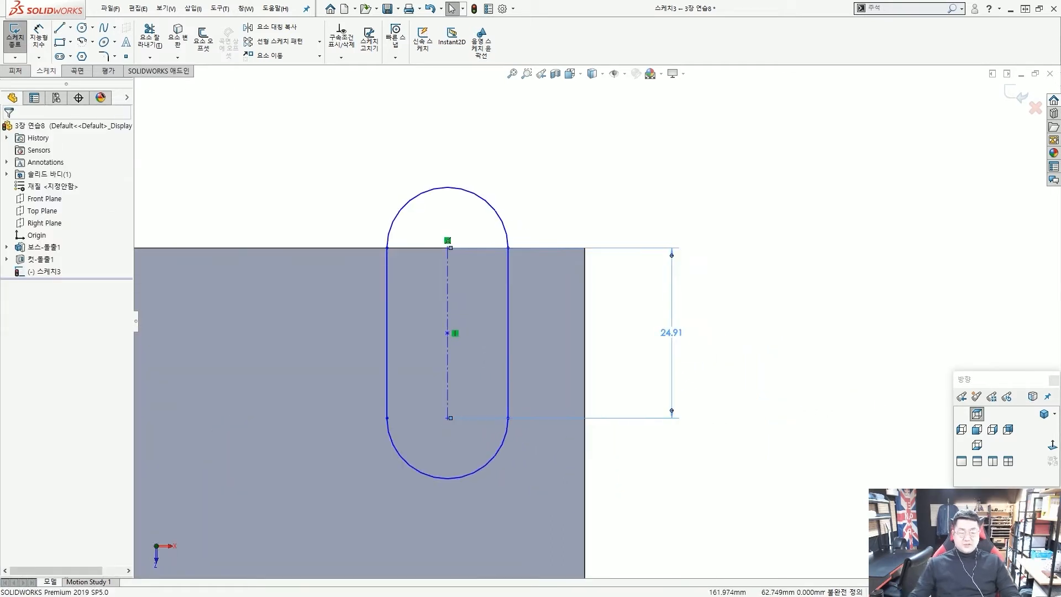
Step: Set the centre-to-centre length of the slot on the plate's upper edge to 40 mm
double_click(669, 334)
text(40)
key(Return)
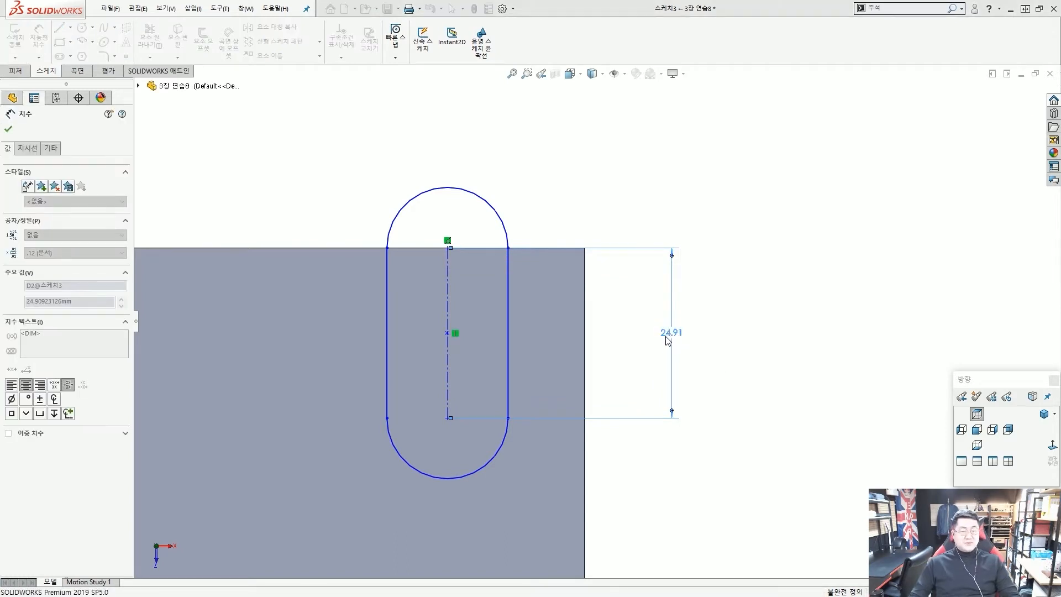
scroll(654, 318, up, 3)
click(654, 317)
scroll(522, 373, down, 2)
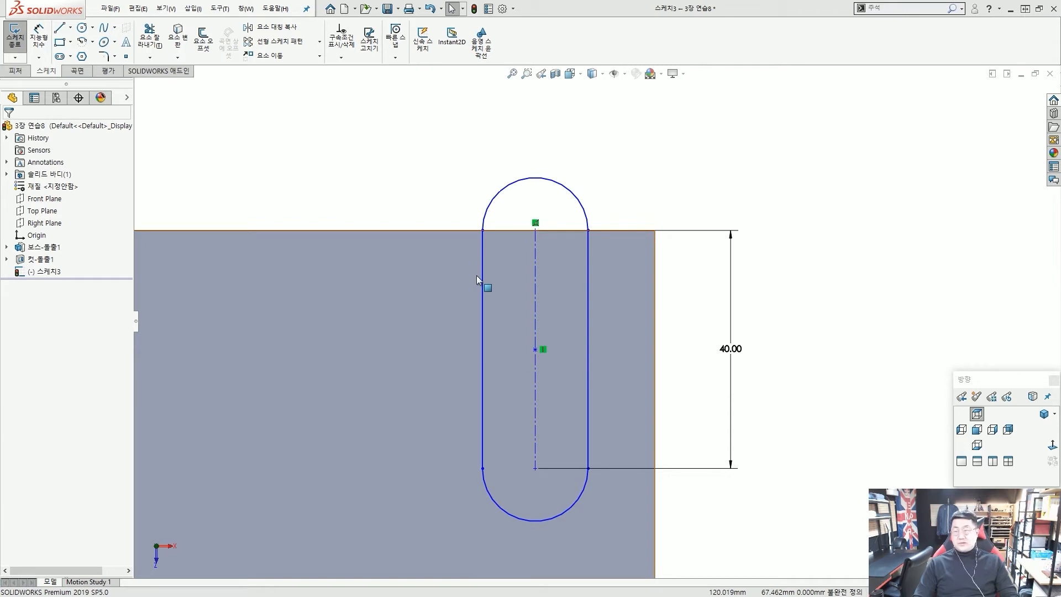
scroll(477, 276, up, 3)
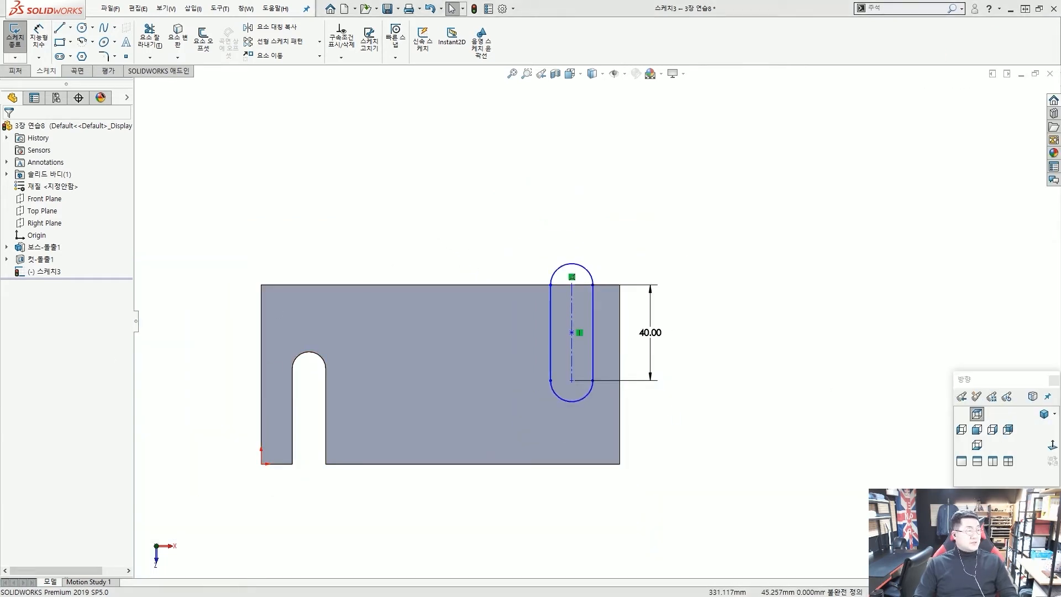
Step: Dimension the slot's centreline at 20 mm from the plate's right edge
click(38, 36)
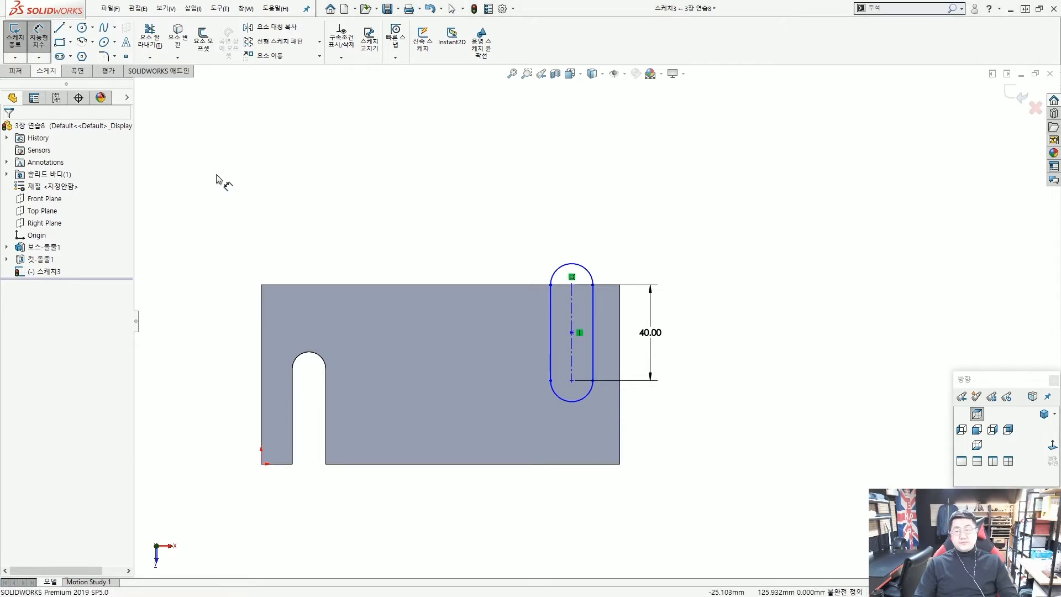
scroll(610, 315, down, 3)
click(673, 291)
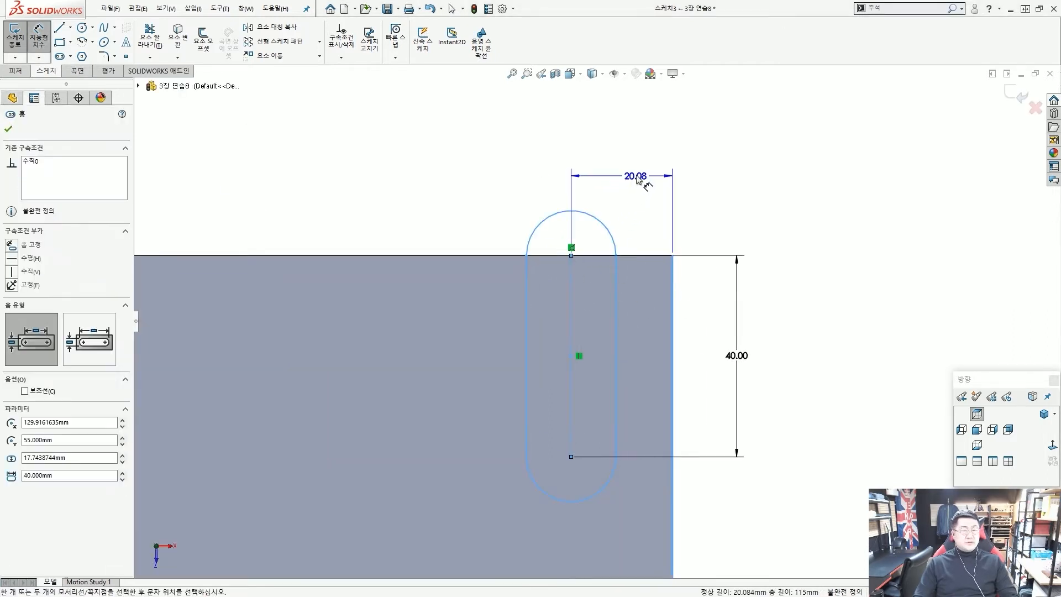
click(640, 172)
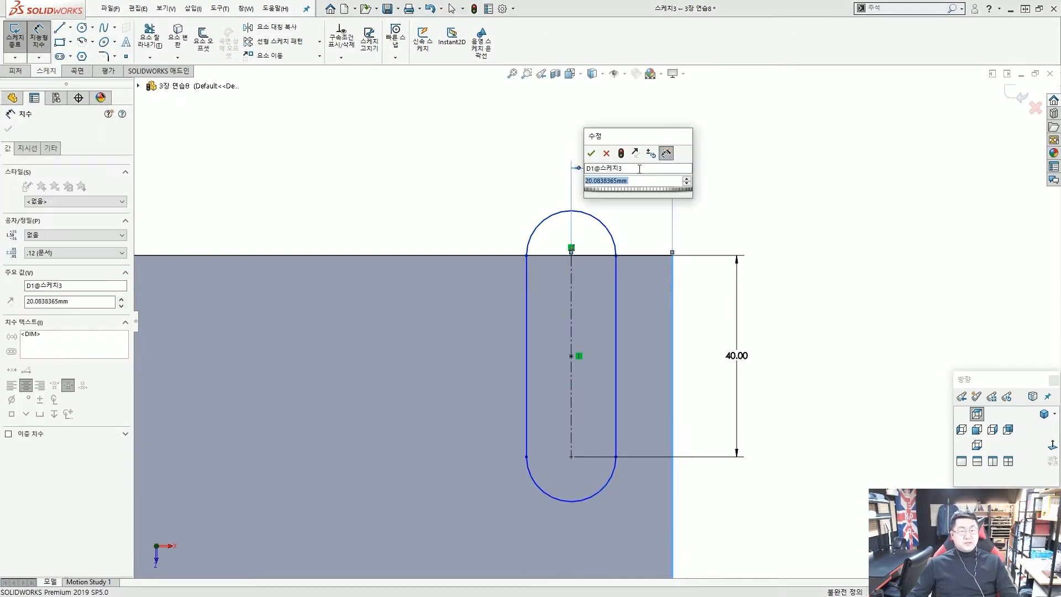
key(Return)
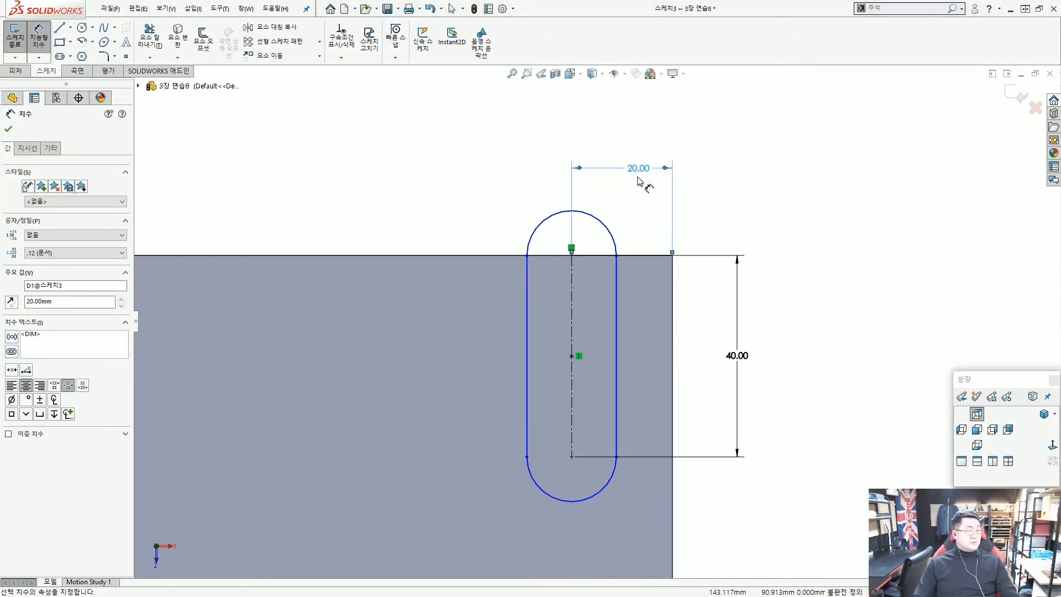
Step: Dimension the radius of the slot's lower end arc as 7 mm and leave the dimension tool
scroll(629, 335, up, 2)
scroll(590, 458, down, 2)
click(570, 450)
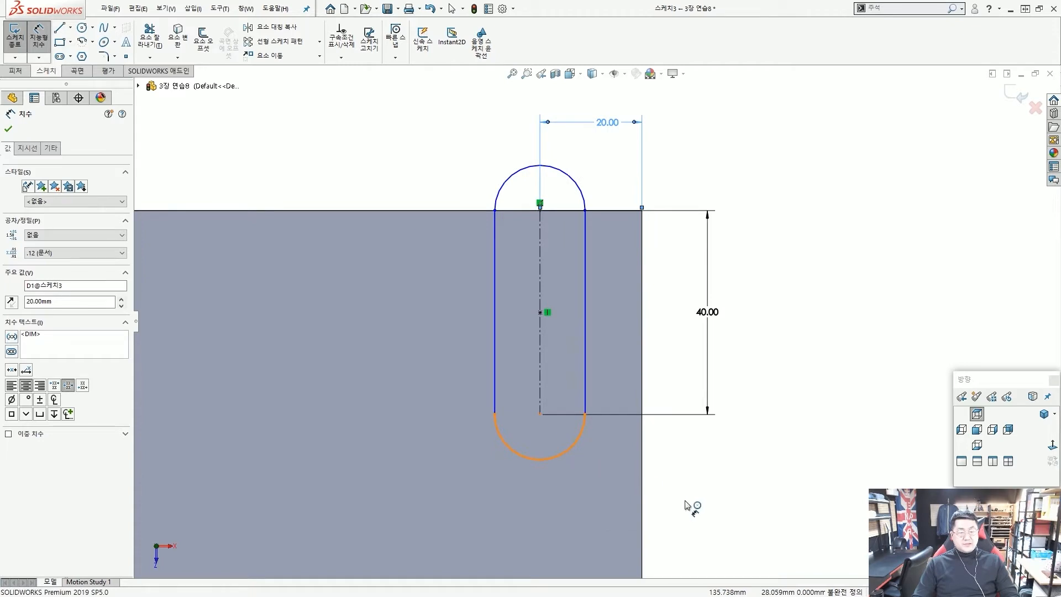
click(687, 505)
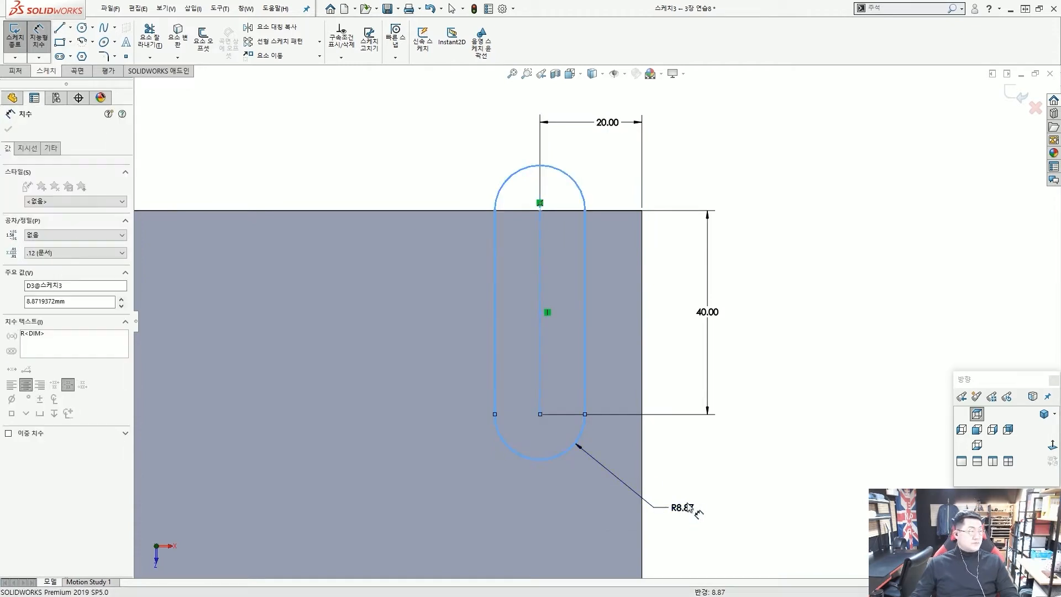
text(7)
key(Return)
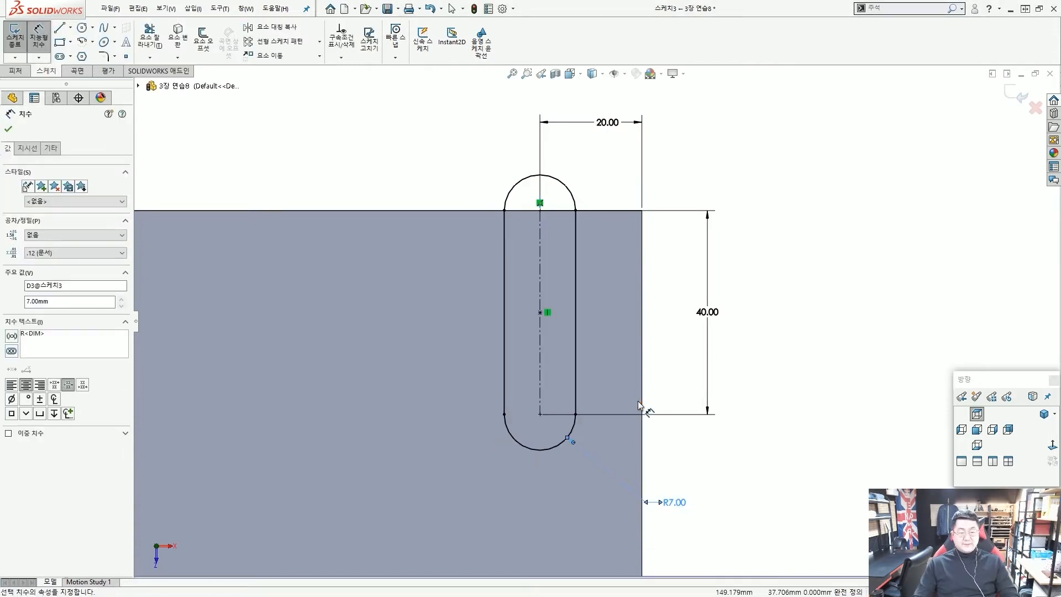
scroll(571, 396, up, 3)
scroll(407, 325, down, 1)
key(Escape)
key(Escape)
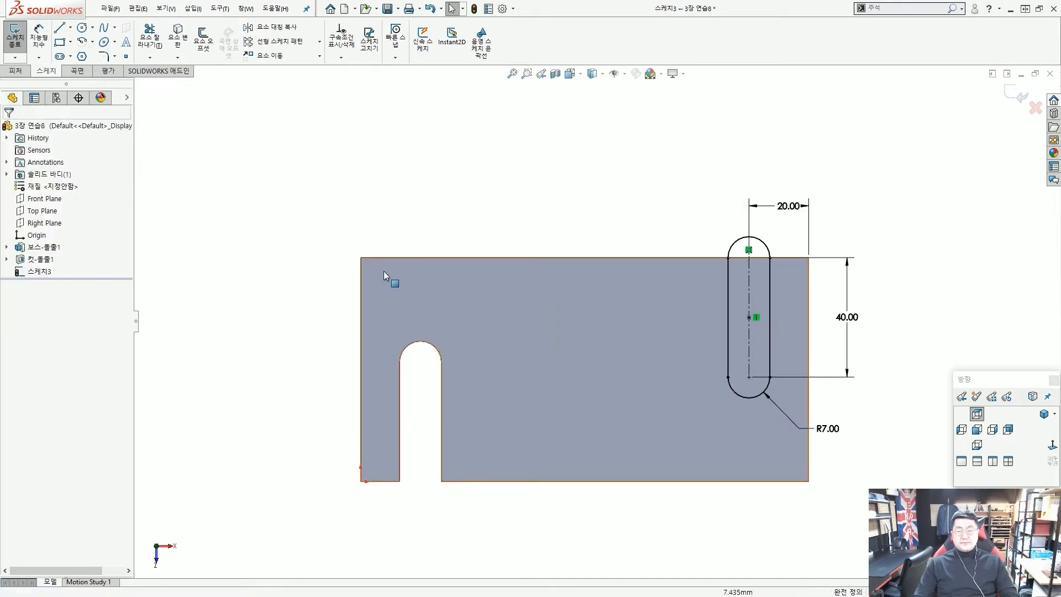
Step: Extrude-cut the upper slot profile with the first direction set to Through All (관통)
click(15, 71)
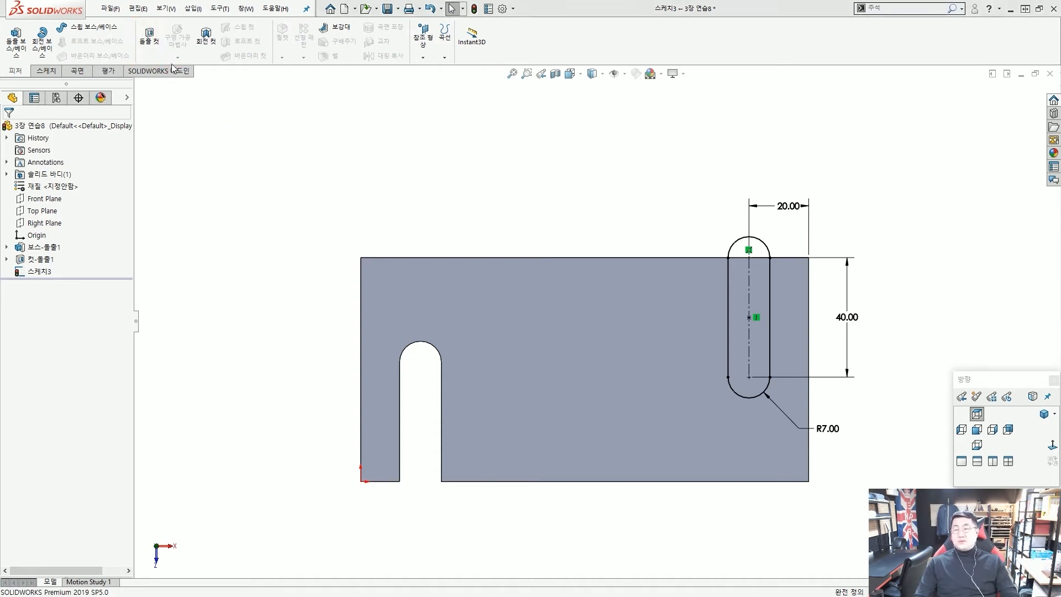
click(150, 38)
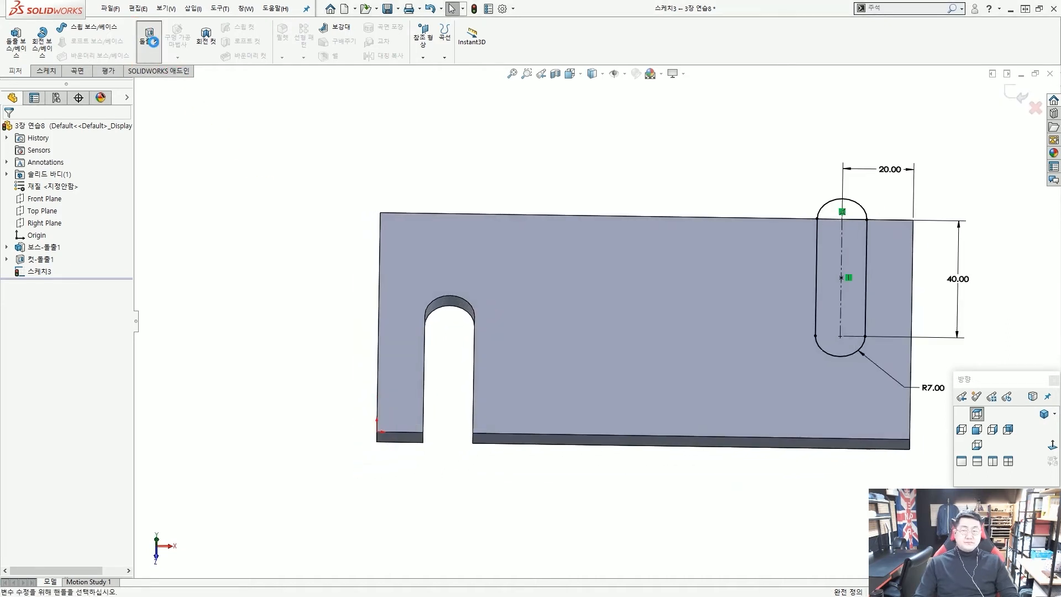
right_click(293, 244)
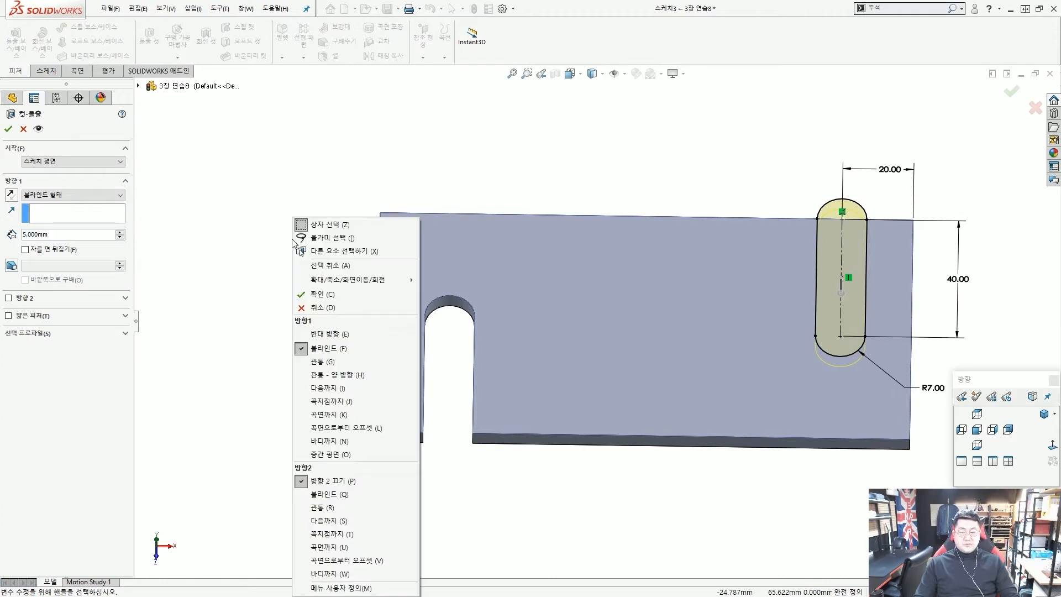
click(333, 364)
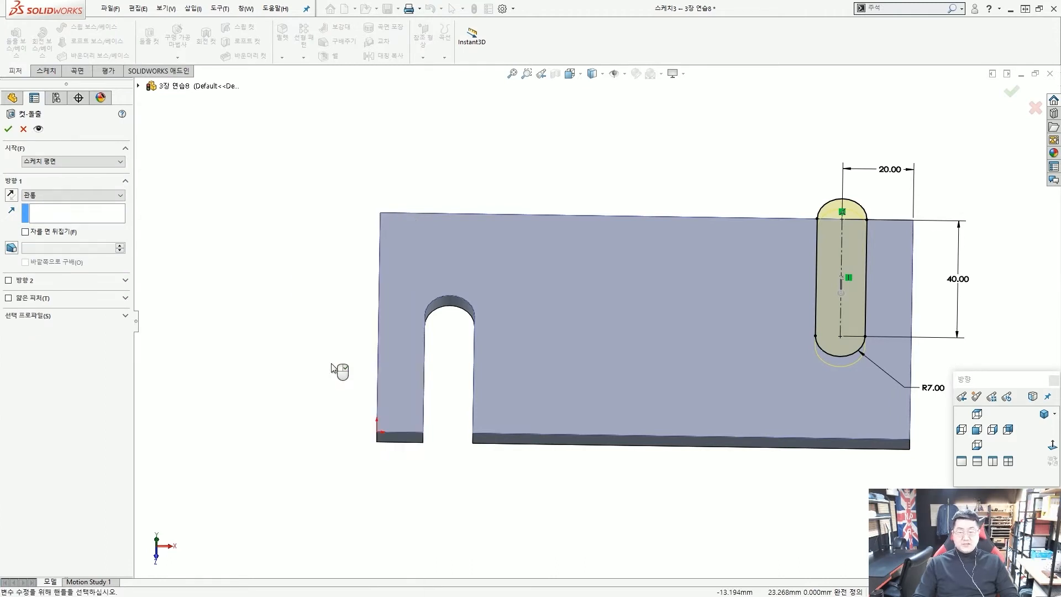
right_click(339, 368)
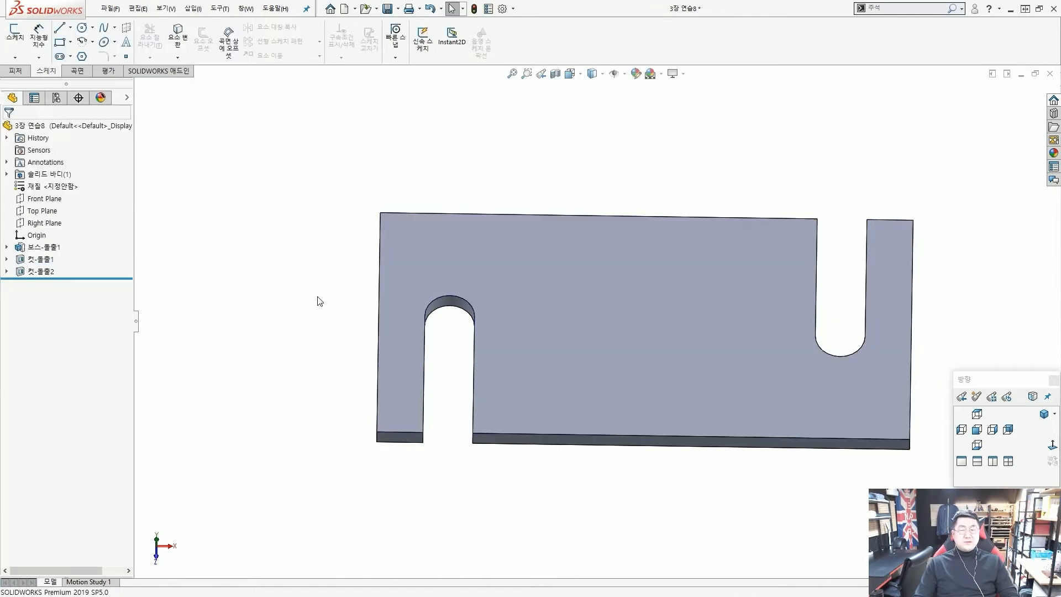
Step: Start a new sketch on the plate's large face containing both open slots
scroll(592, 287, up, 3)
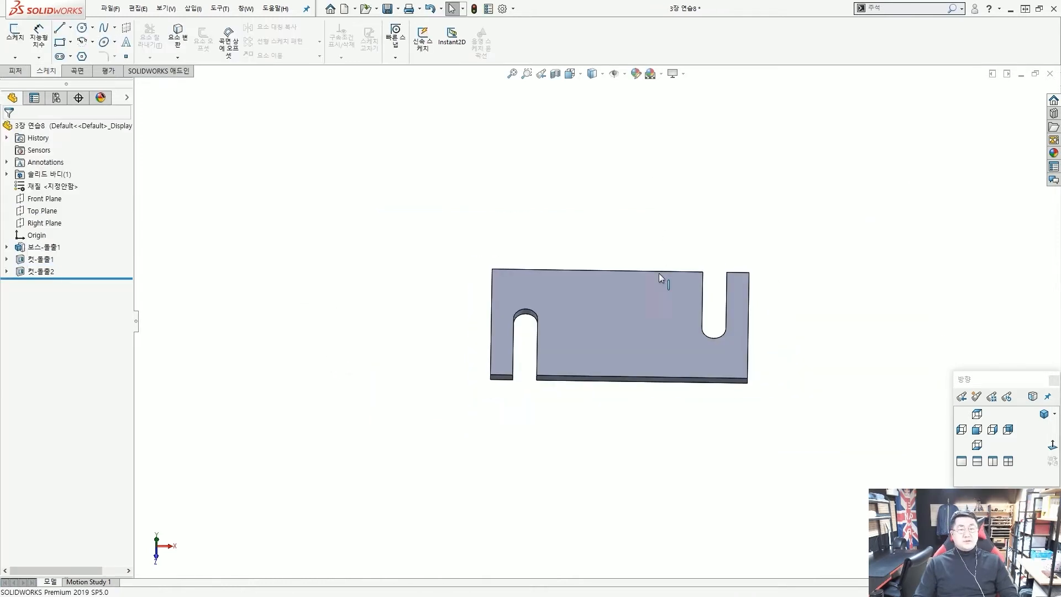
scroll(635, 303, down, 2)
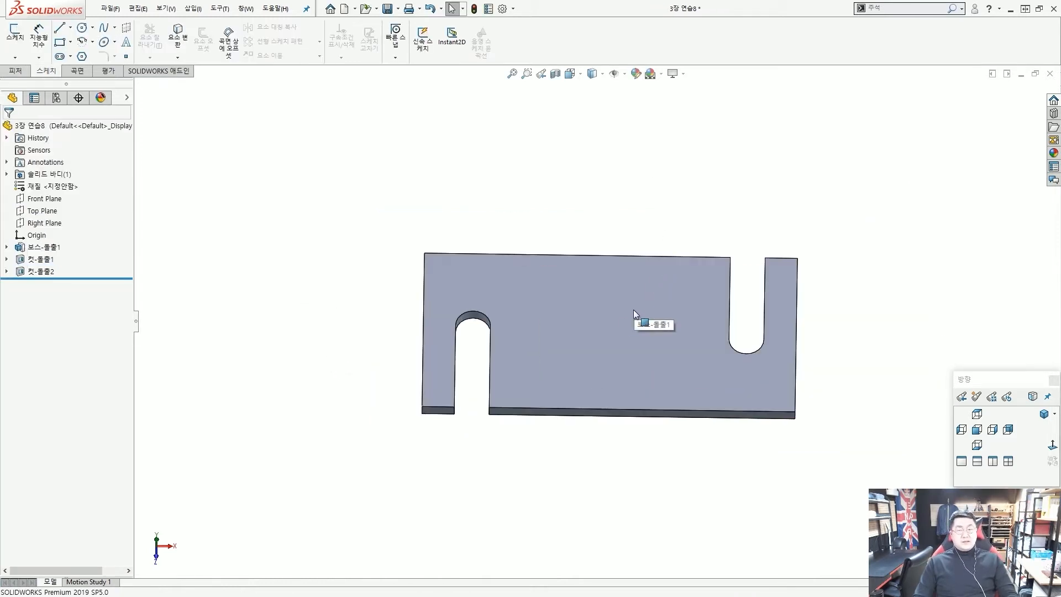
click(604, 294)
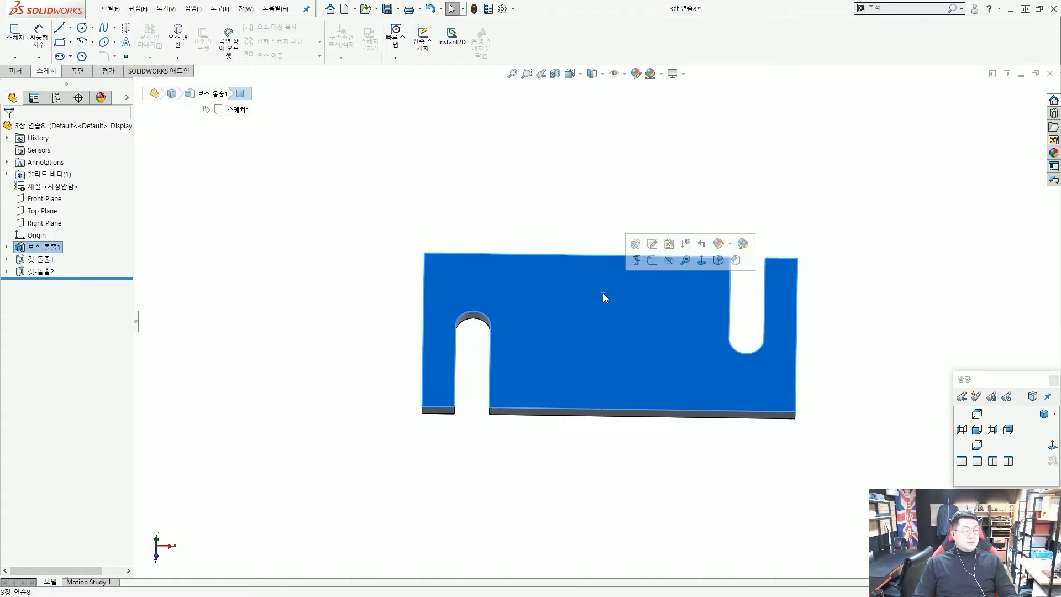
click(653, 261)
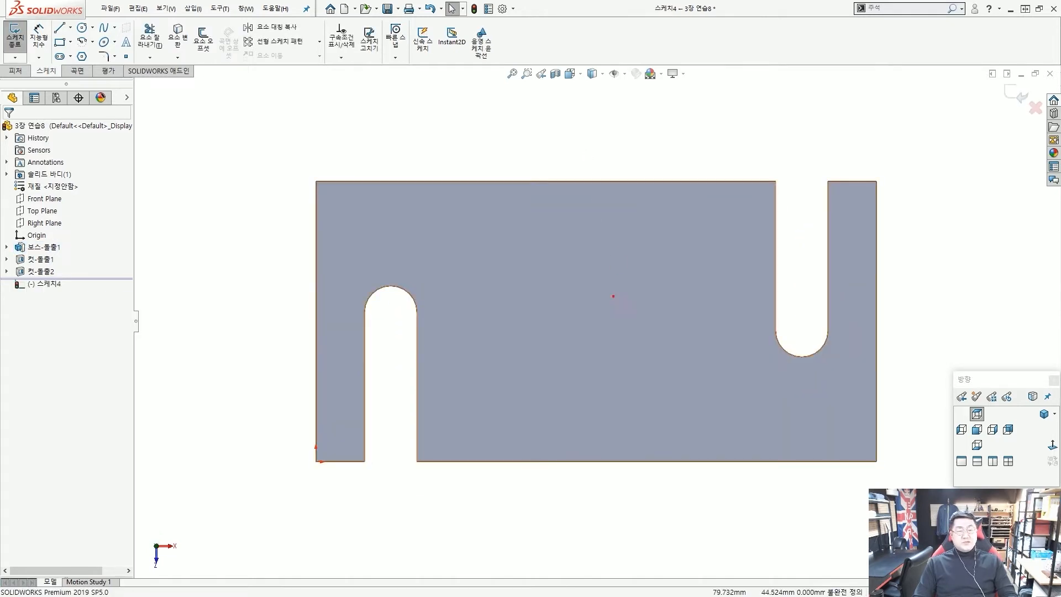
mouse_move(400, 353)
mouse_down()
mouse_move(429, 313)
mouse_move(419, 339)
mouse_up()
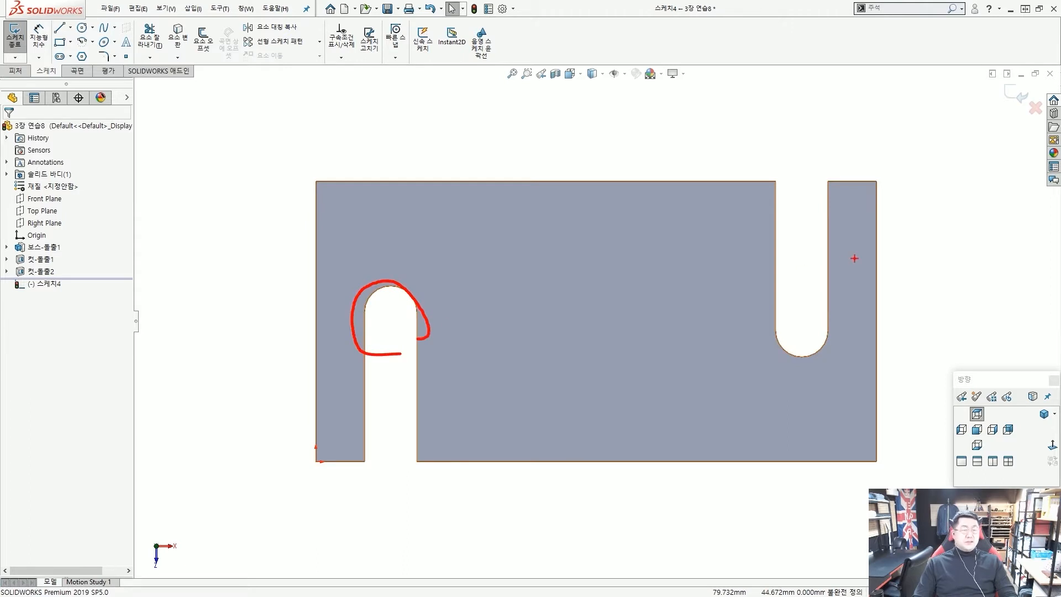
drag(820, 241, 826, 256)
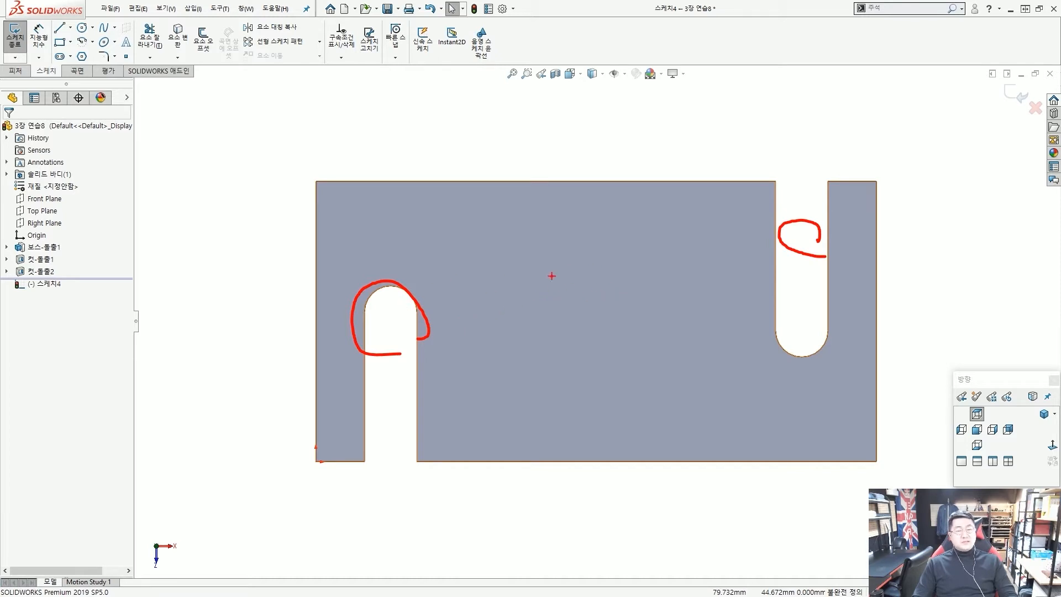
key(Escape)
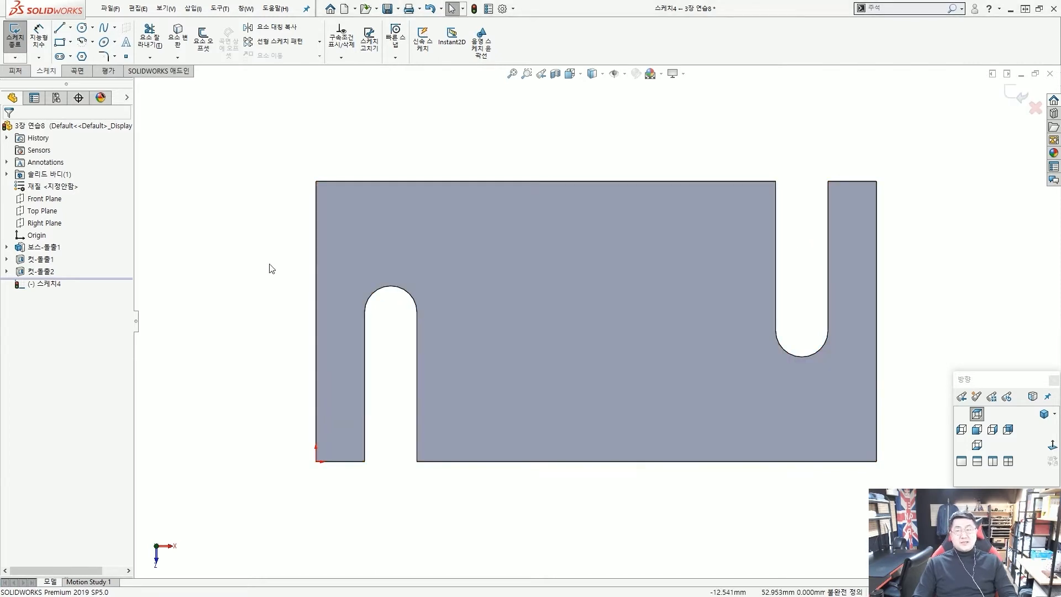
key(ctrl+2)
ctrl+drag(50, 36, 74, 53)
shift+drag(183, 138, 69, 45)
key(Escape)
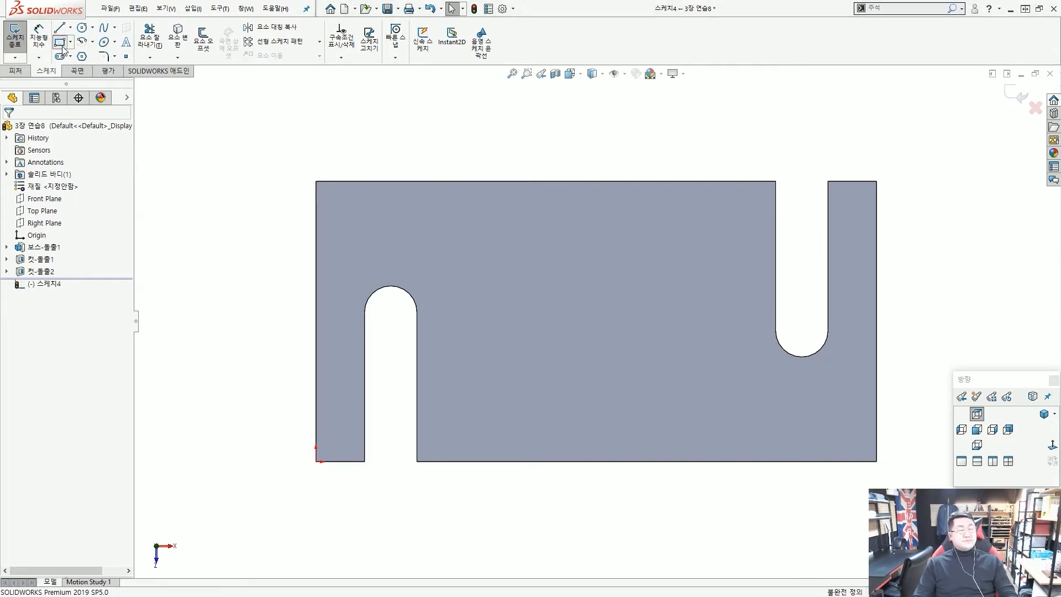
Step: Sketch a corner rectangle about 49 × 38 mm in the middle of the plate between the two slots
click(61, 44)
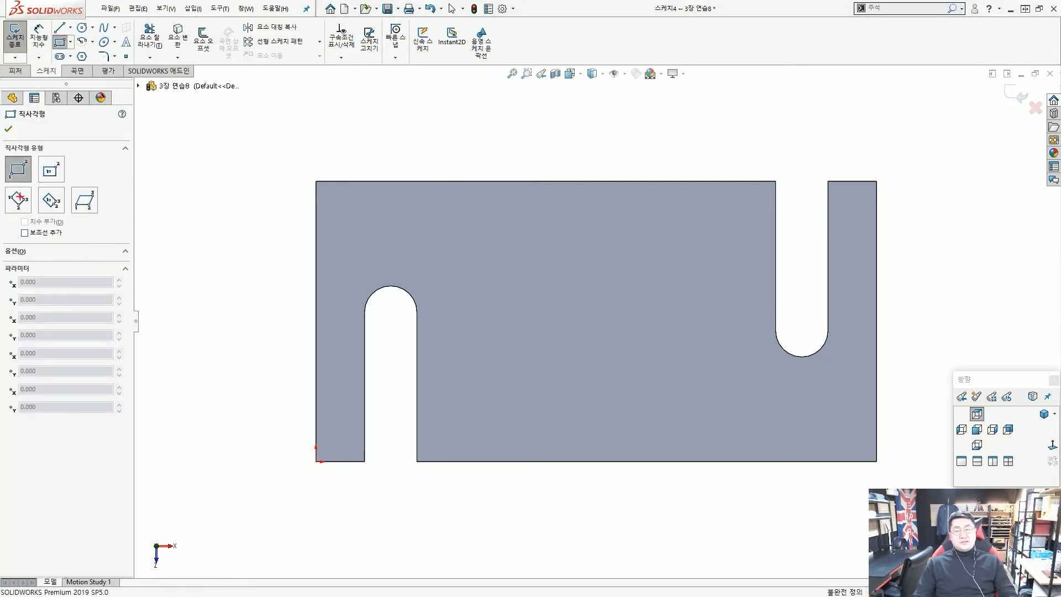
ctrl+drag(3, 149, 31, 183)
ctrl+shift+drag(130, 267, 34, 185)
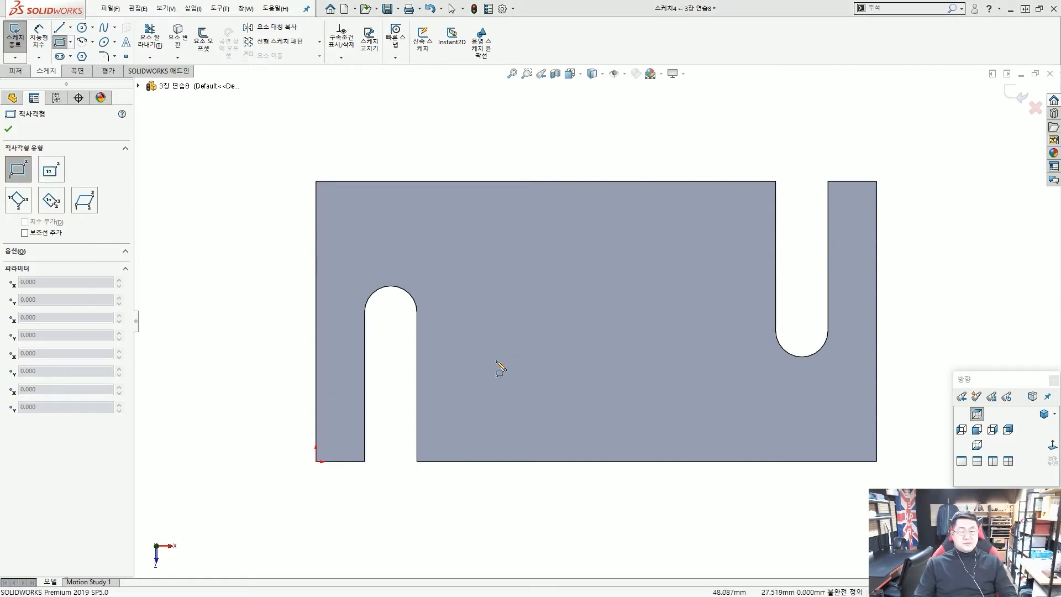
click(504, 384)
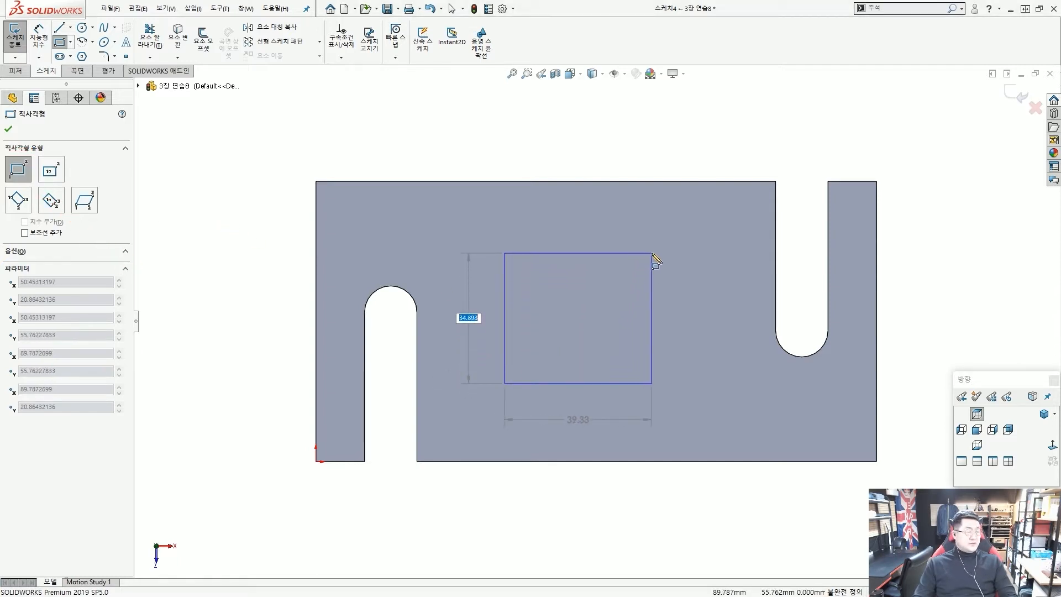
click(687, 242)
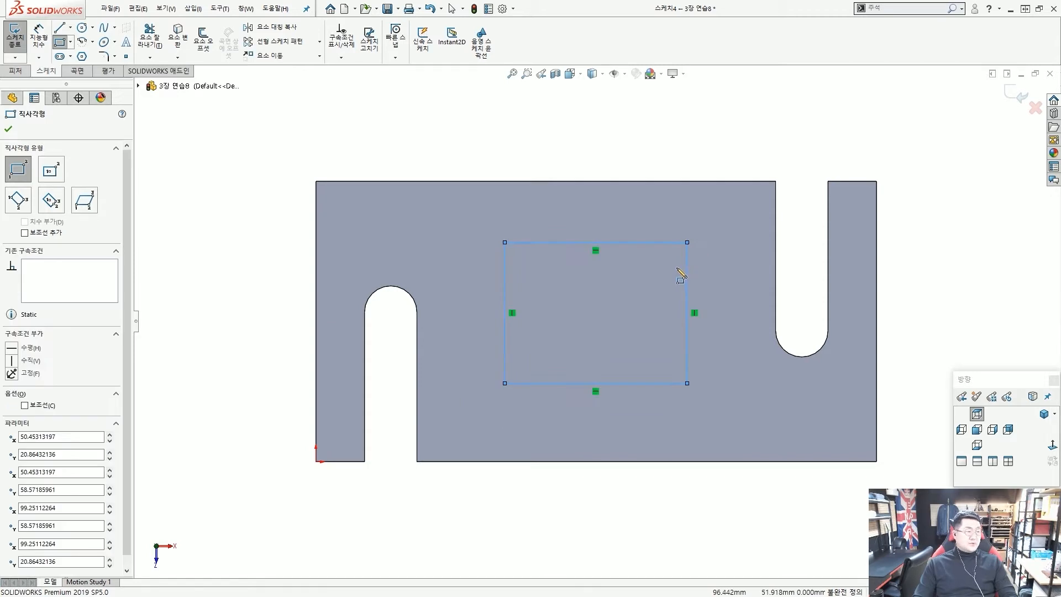
key(Escape)
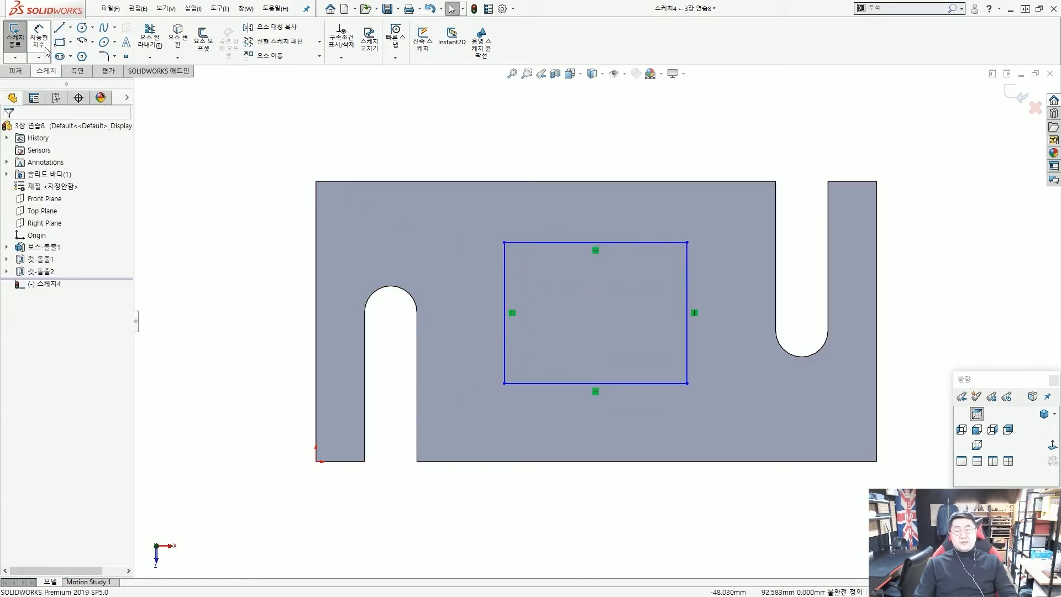
Step: Dimension the rectangle's left side at 25 mm from the lower slot's right edge
click(38, 38)
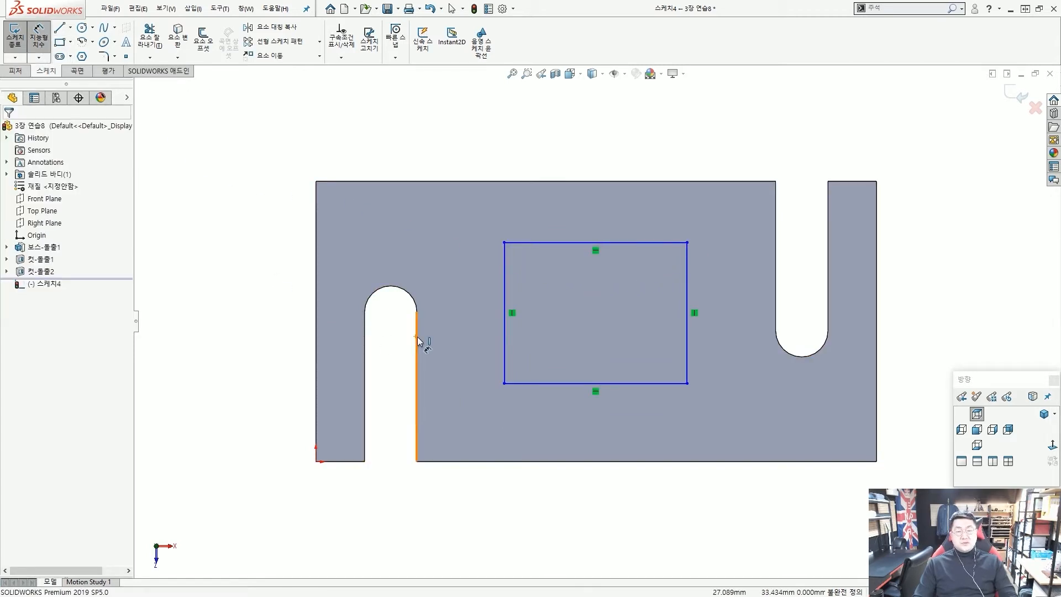
click(418, 342)
click(504, 299)
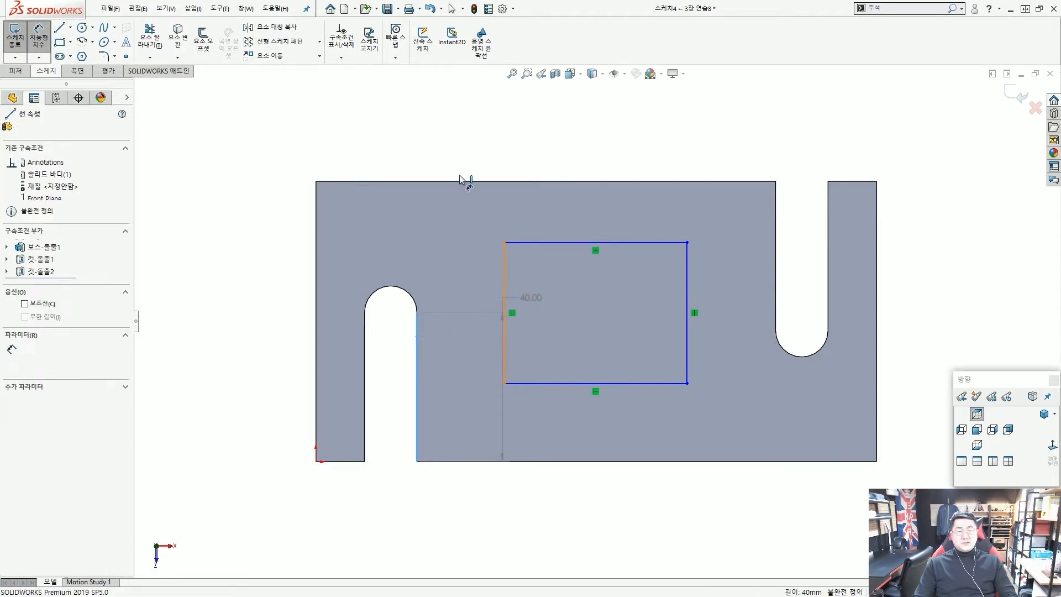
click(458, 158)
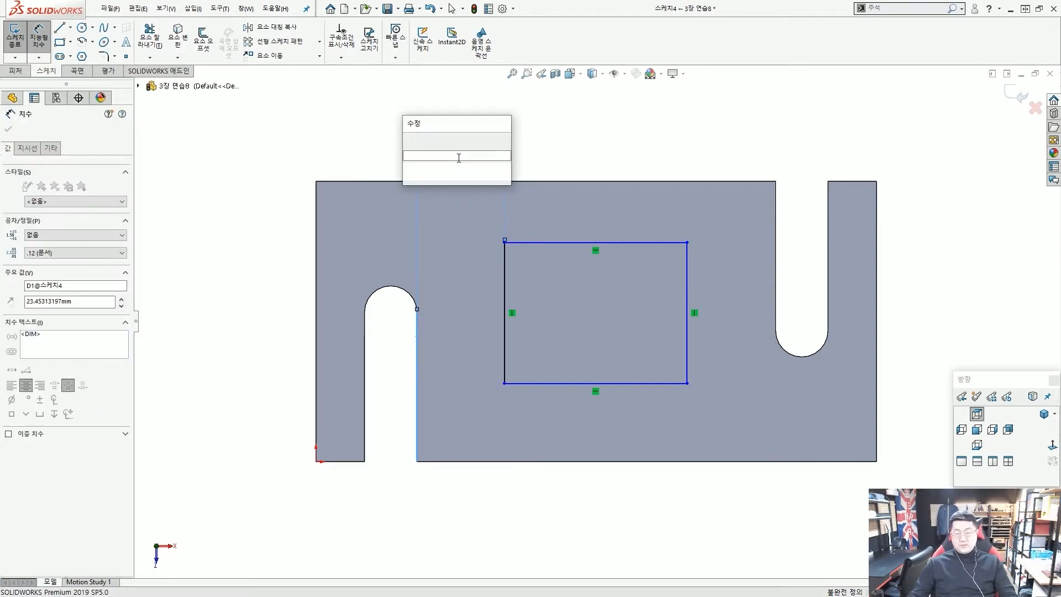
text(25)
key(Return)
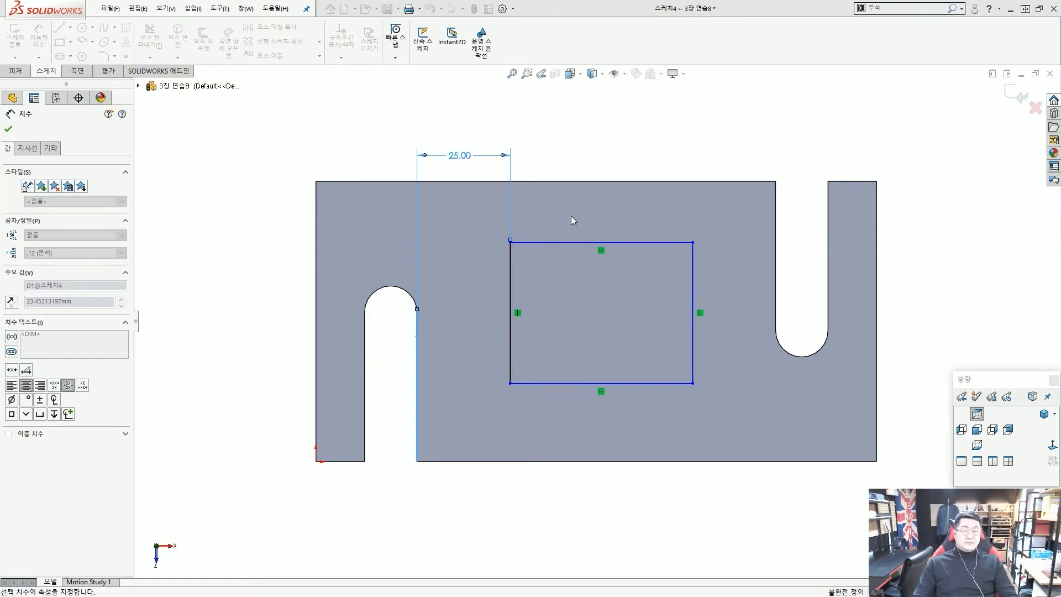
Step: Dimension the rectangle's top side at 15 mm from the plate's upper long edge
click(596, 182)
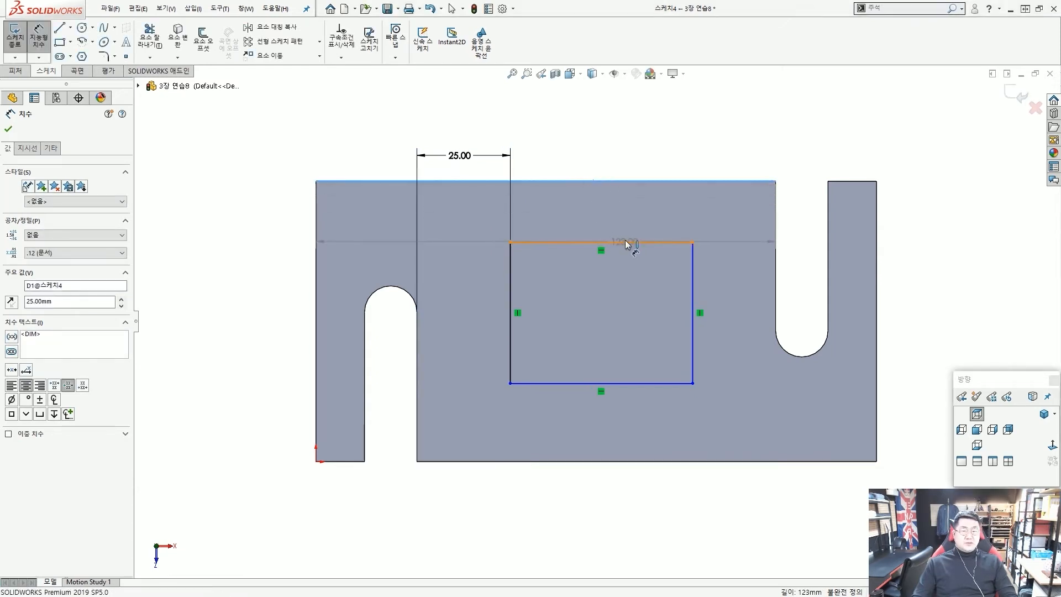
click(629, 243)
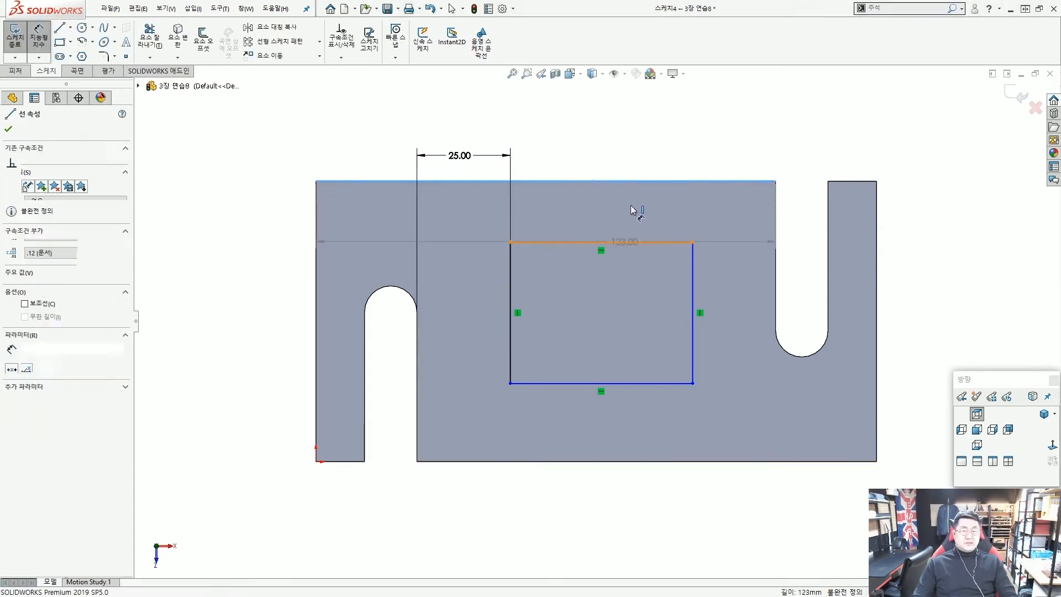
click(646, 157)
text(15)
key(Return)
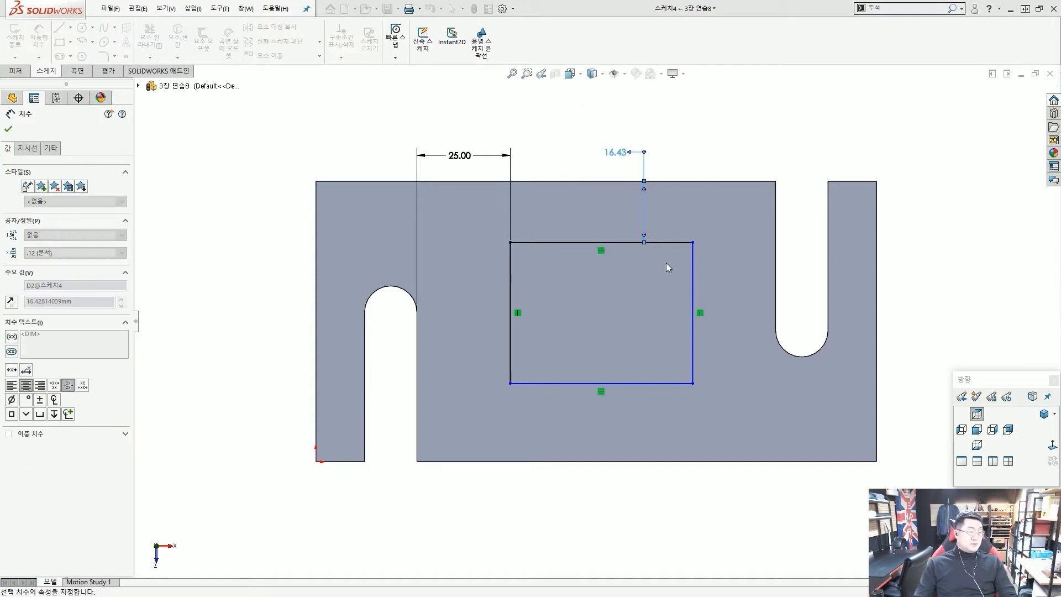
Step: Dimension the rectangle's bottom side at 15 mm from the plate's lower long edge
click(624, 384)
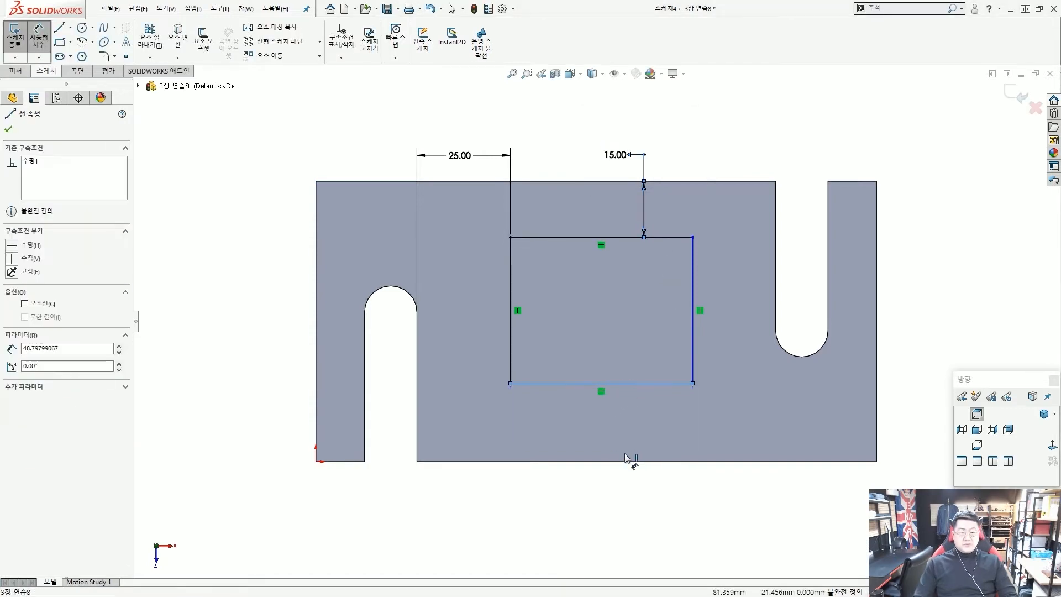
click(631, 462)
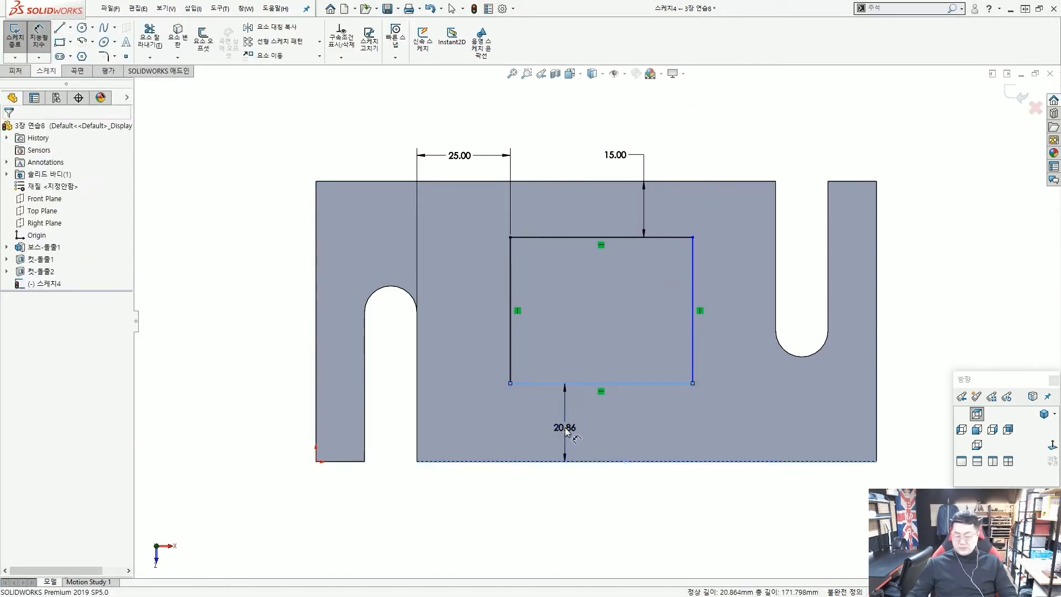
click(572, 433)
text(15)
key(Return)
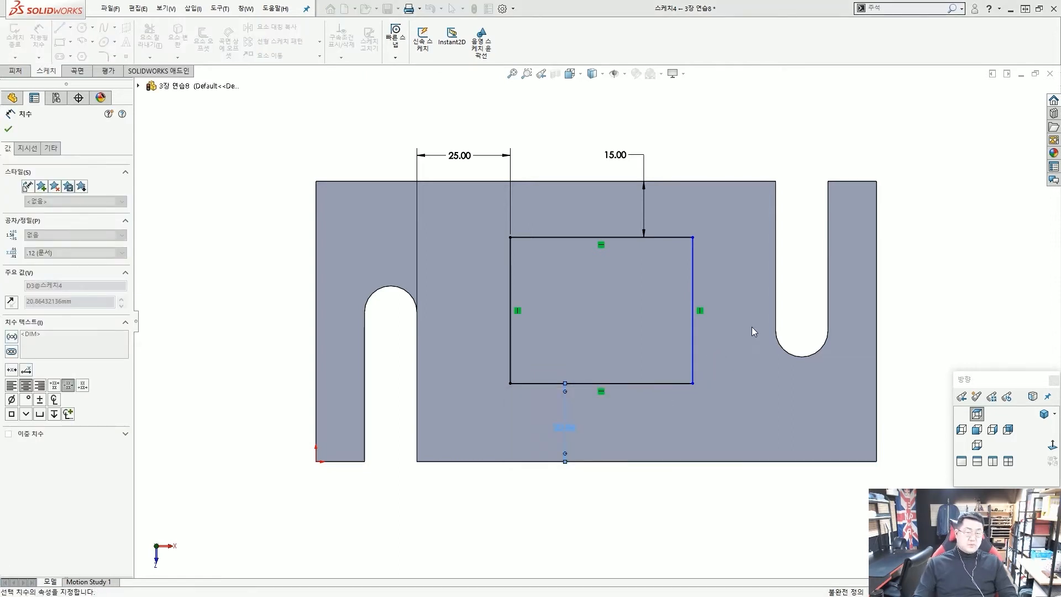
Step: Dimension the rectangle's right side at 25 mm from the upper slot's left edge
click(777, 293)
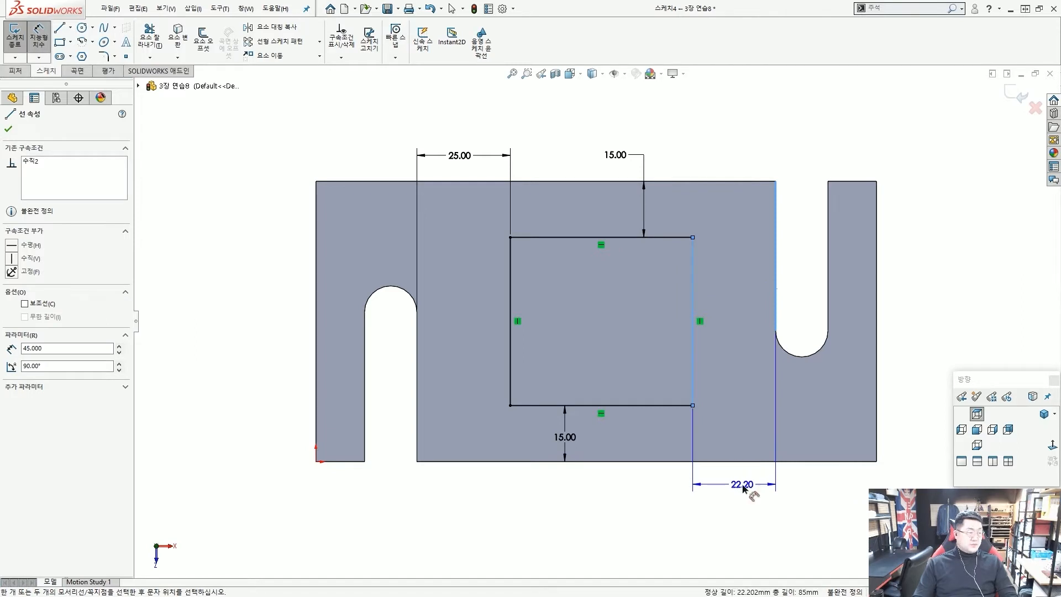
click(744, 485)
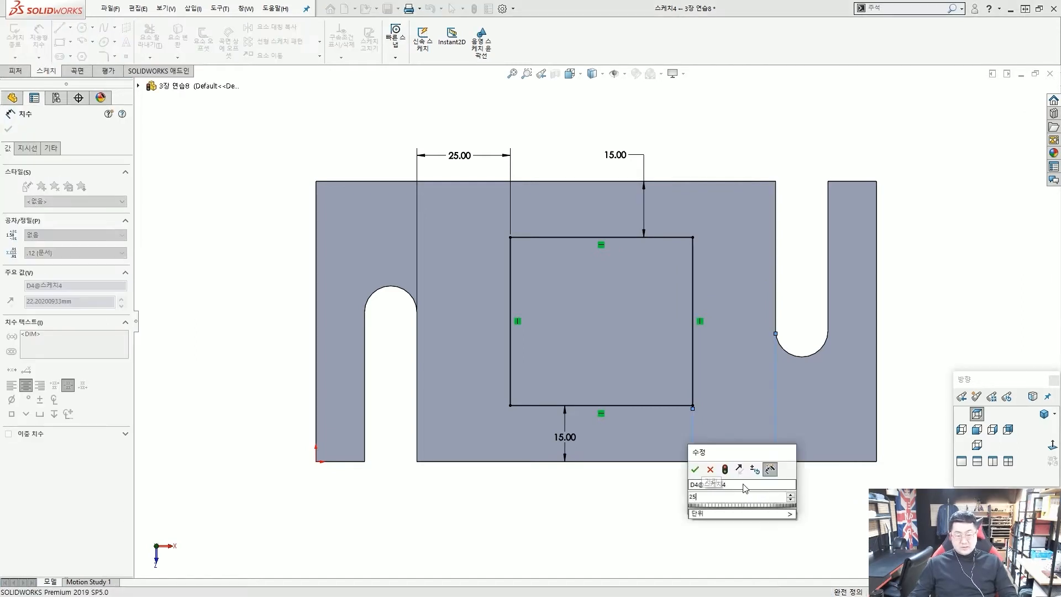
key(Return)
scroll(706, 383, up, 3)
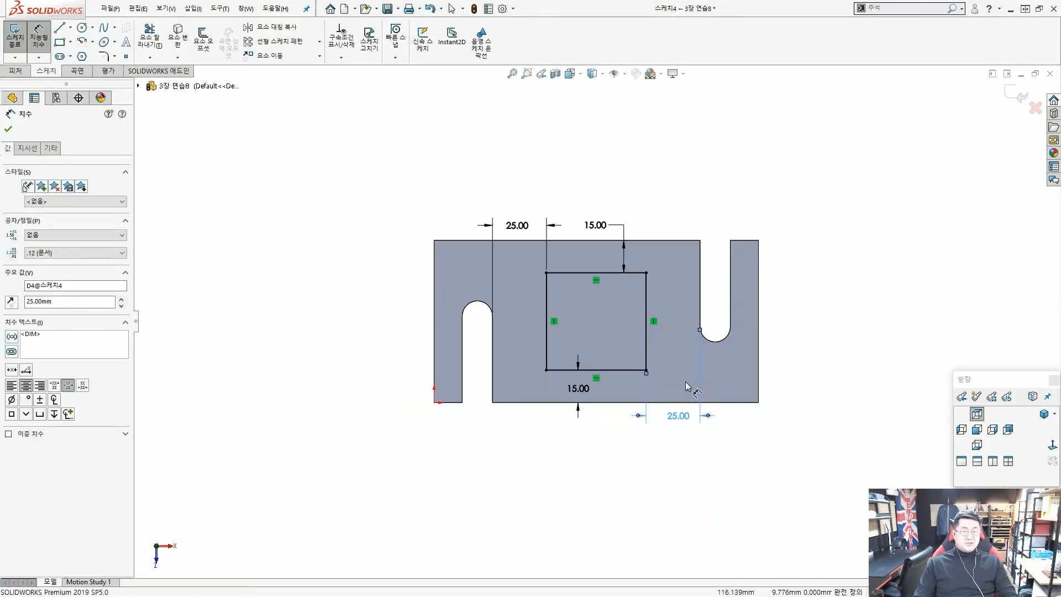
key(Escape)
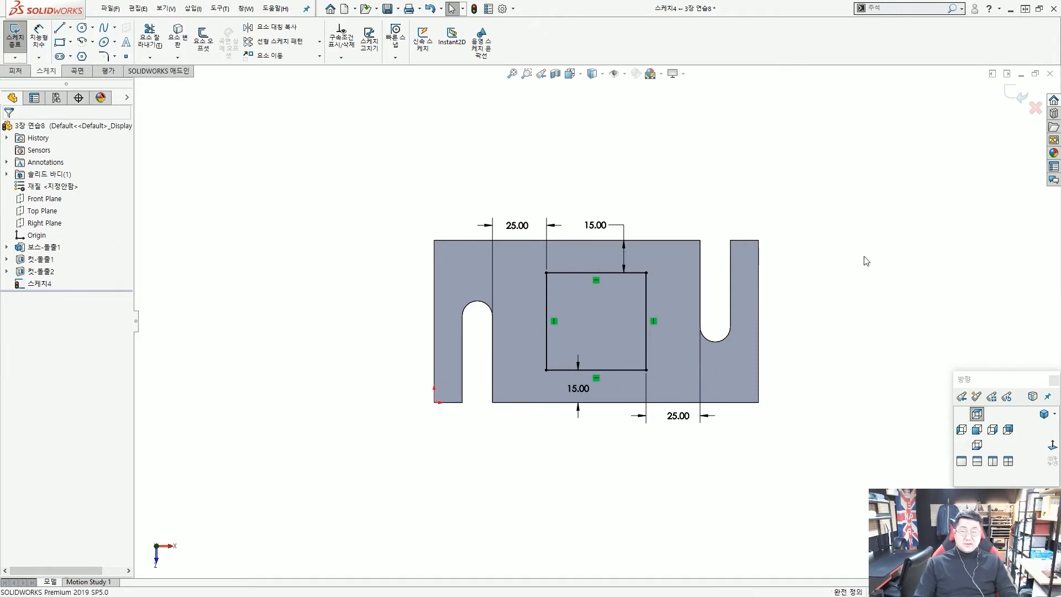
Step: Extrude-cut the rectangle from the sketch plane with a blind (블라인드) depth of 5 mm
scroll(685, 317, down, 2)
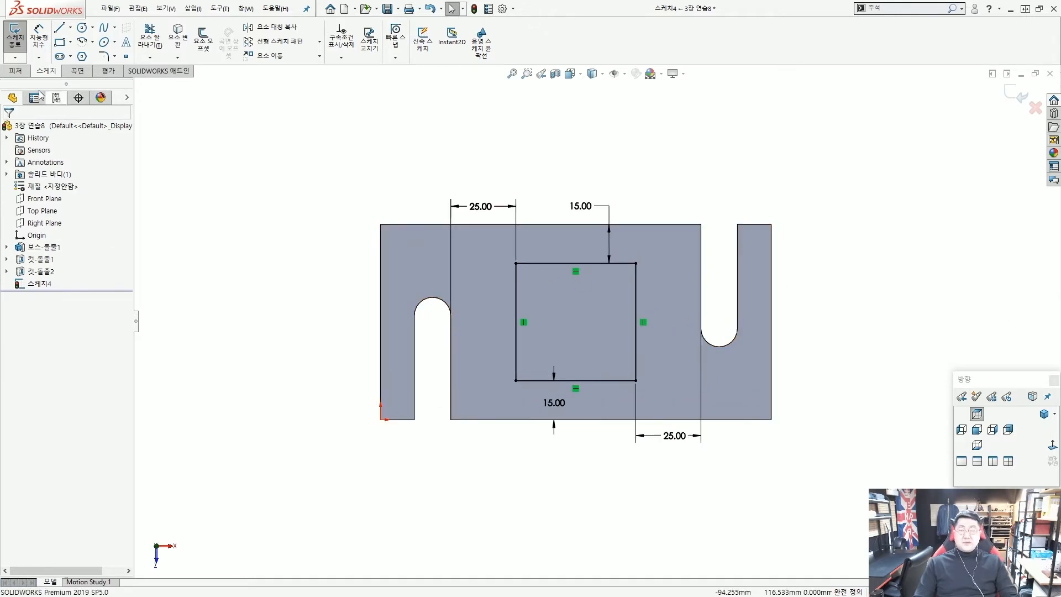
click(13, 72)
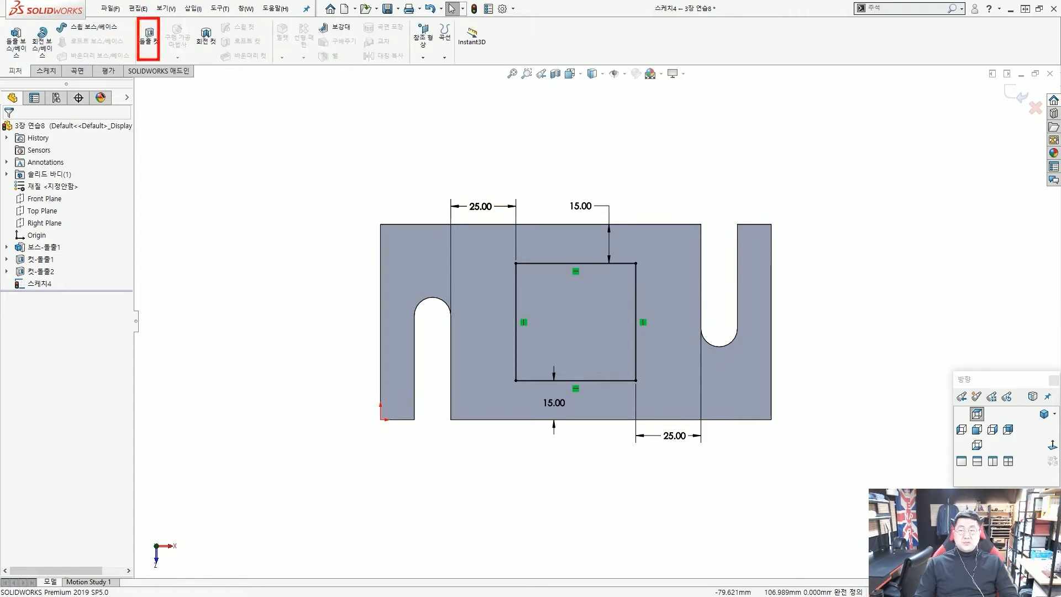
click(156, 59)
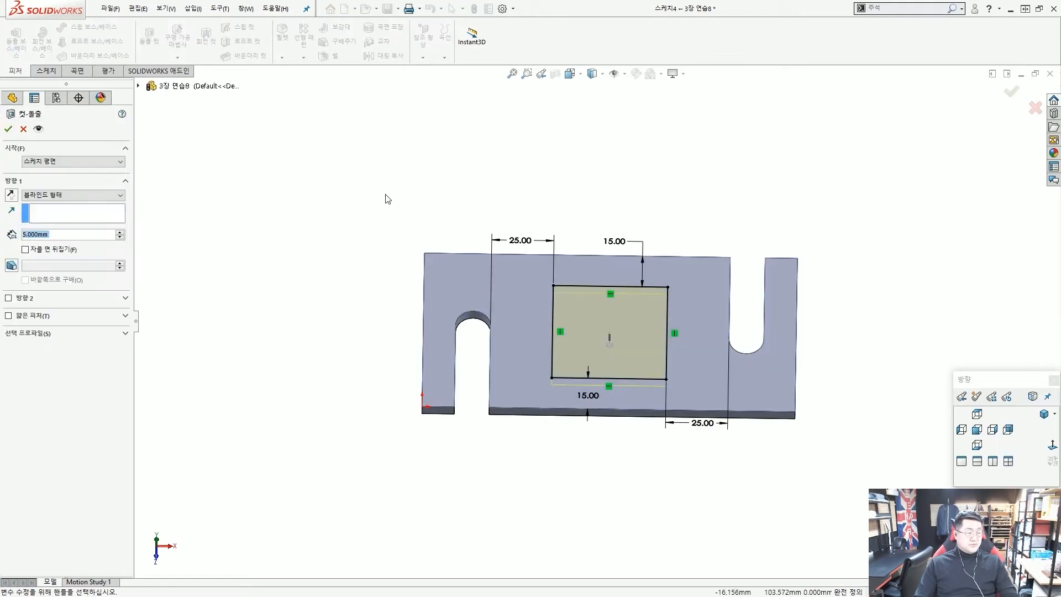
right_click(326, 202)
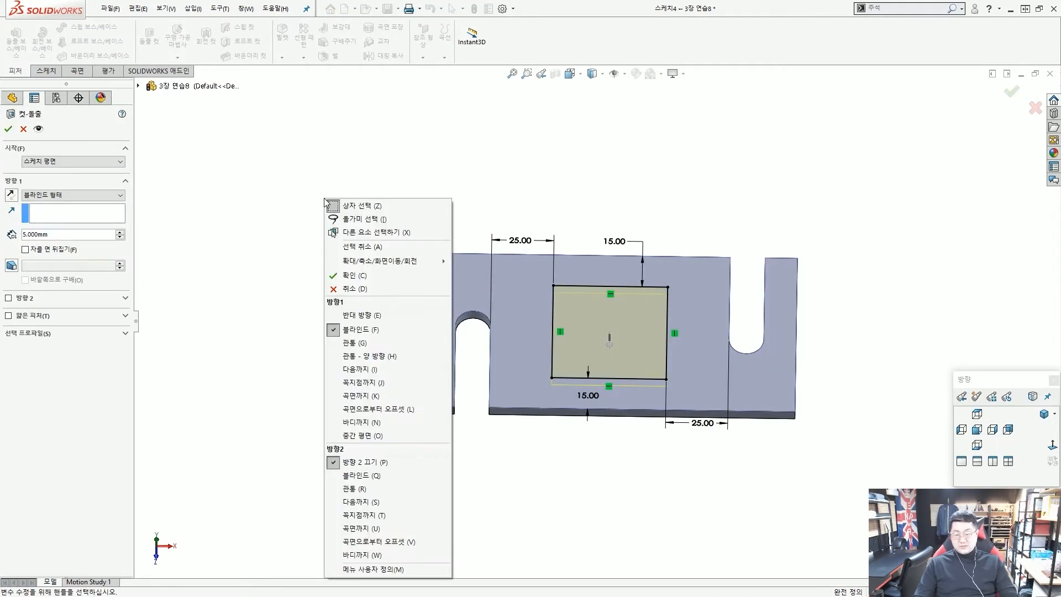
key(c)
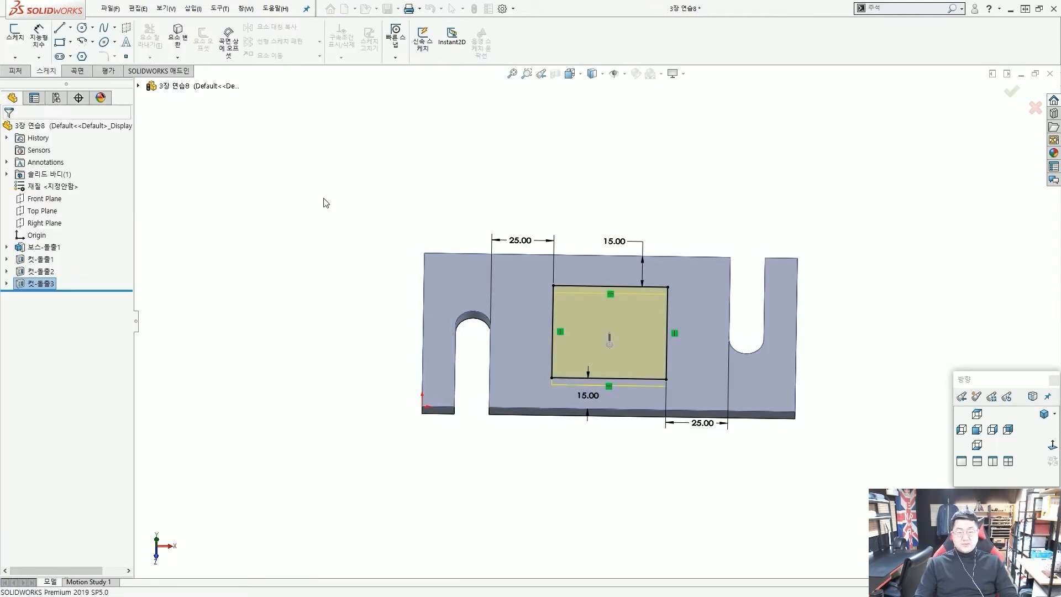
middle_drag(564, 339, 543, 300)
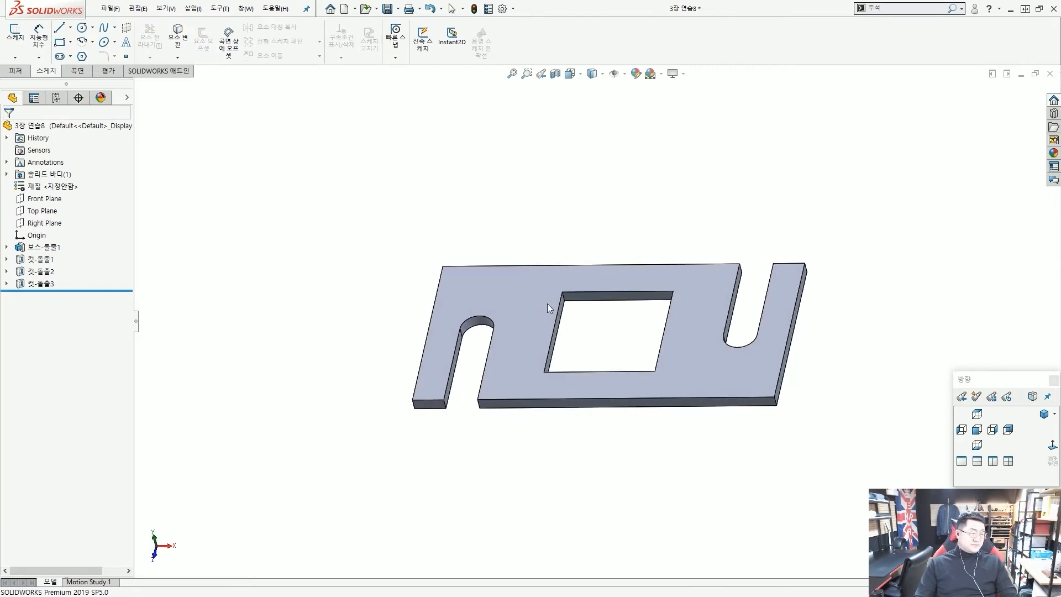
middle_drag(711, 308, 695, 297)
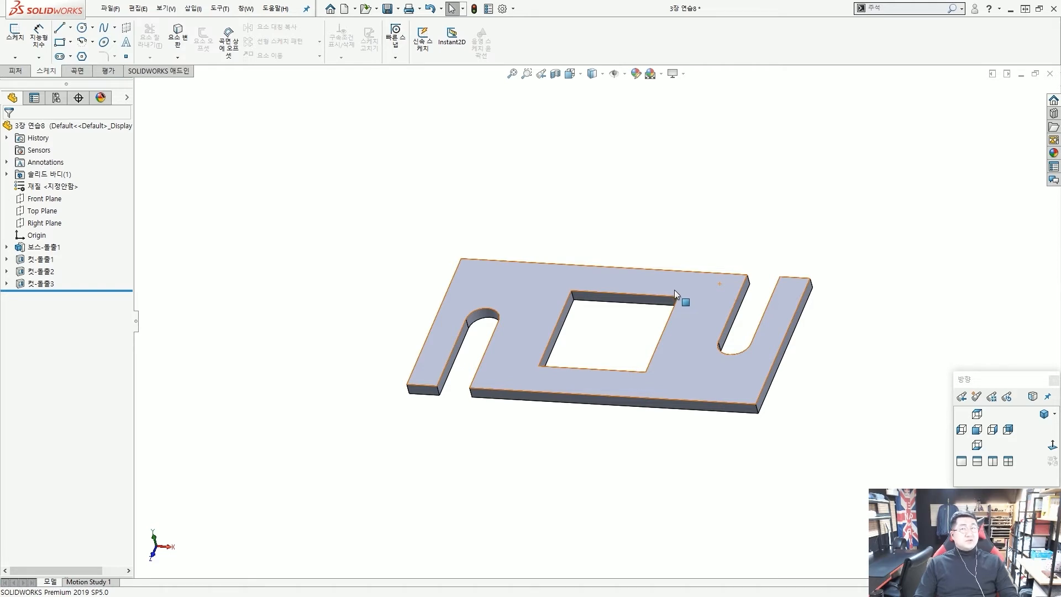
middle_drag(674, 290, 628, 310)
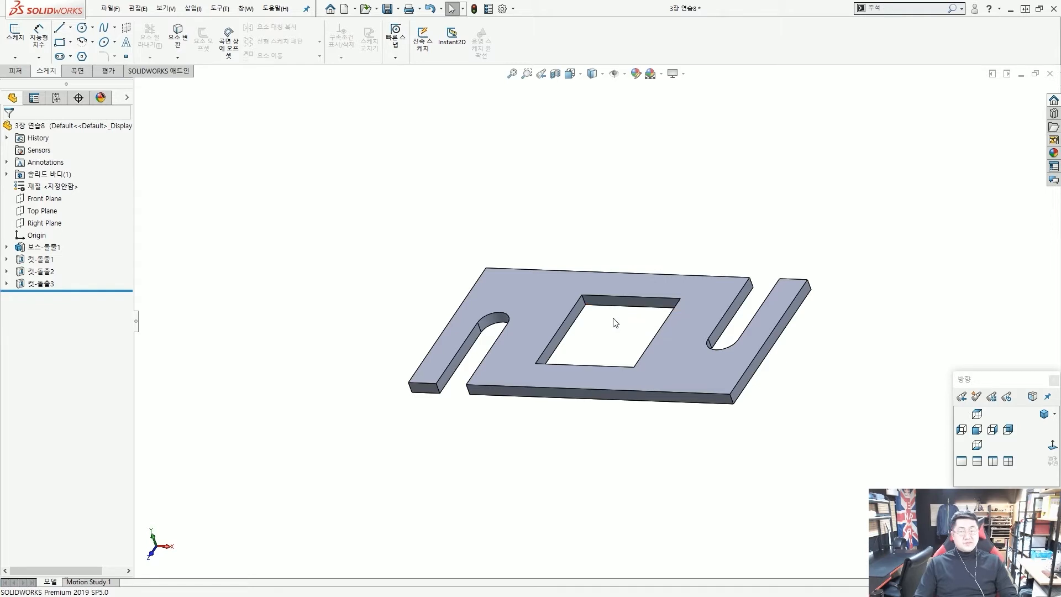
middle_drag(612, 327, 624, 359)
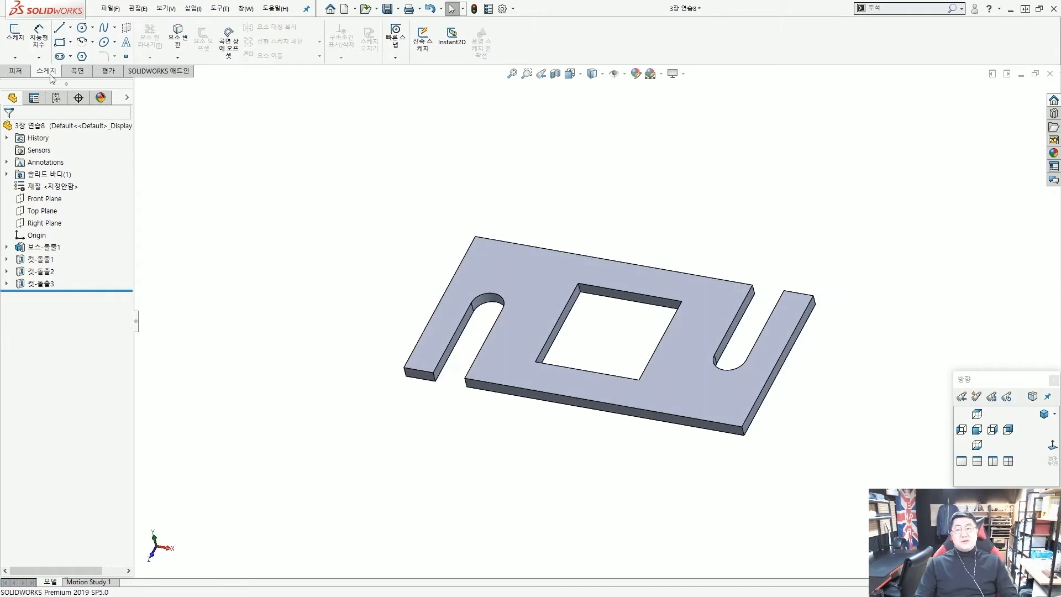
Step: Start a constant-size Fillet feature on the plate
click(15, 71)
drag(269, 19, 293, 63)
drag(332, 111, 291, 65)
key(Escape)
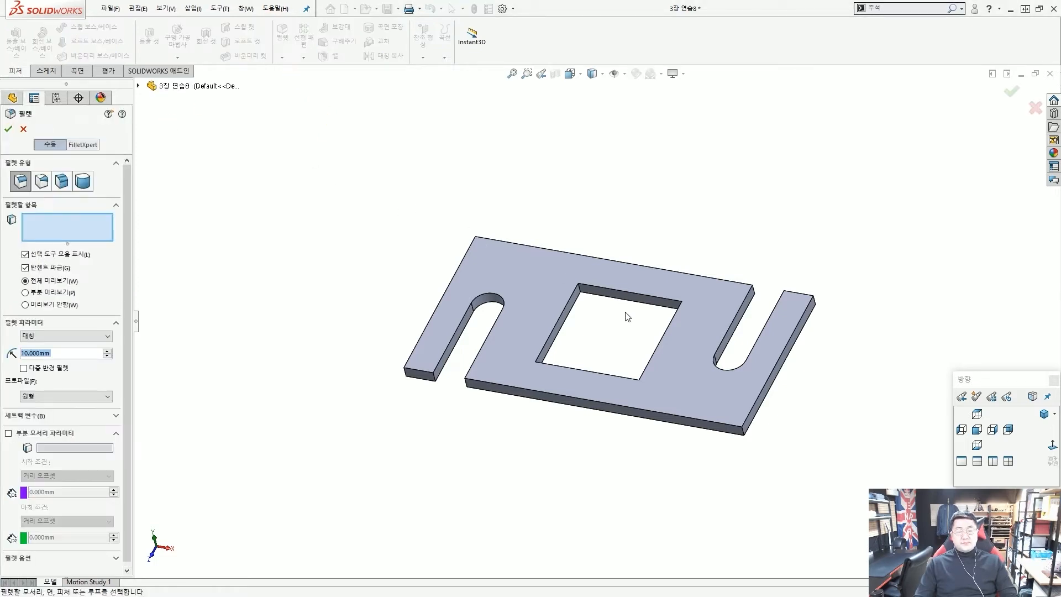
scroll(628, 313, down, 3)
scroll(629, 313, up, 2)
middle_drag(614, 301, 587, 314)
scroll(513, 343, down, 3)
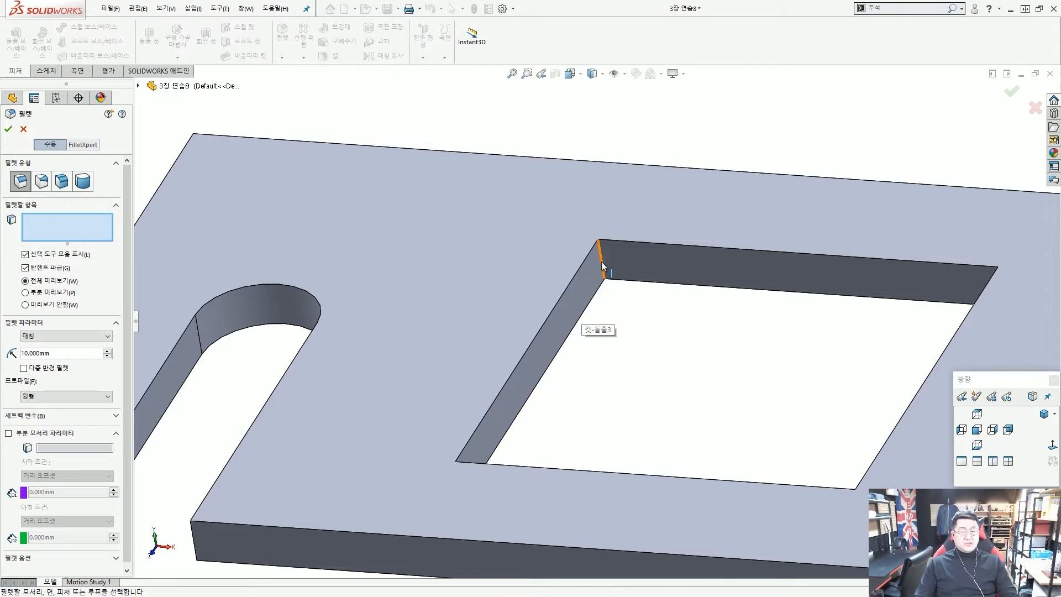
click(602, 261)
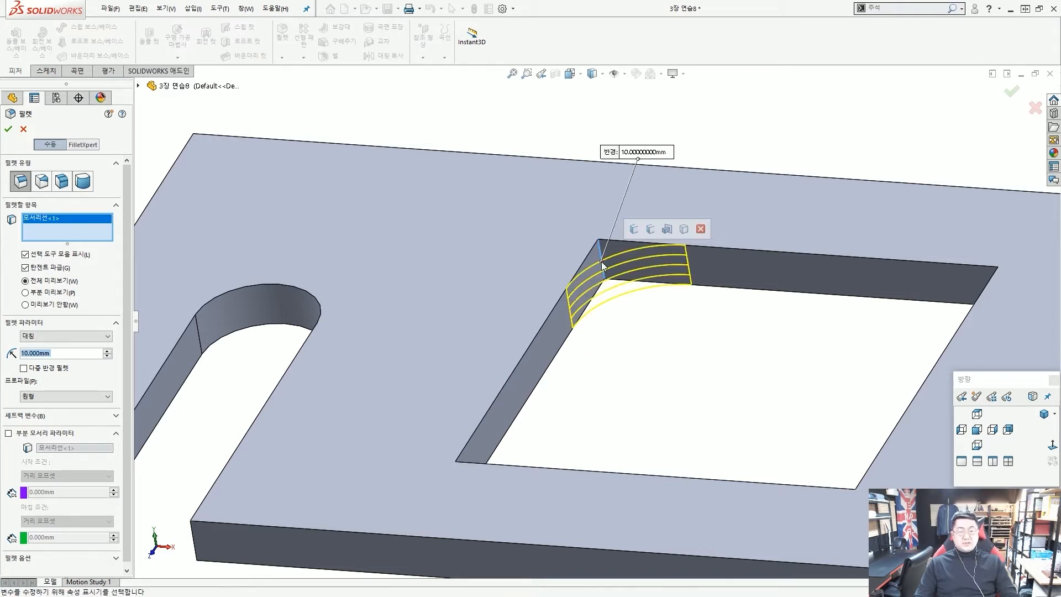
click(601, 262)
scroll(601, 261, up, 2)
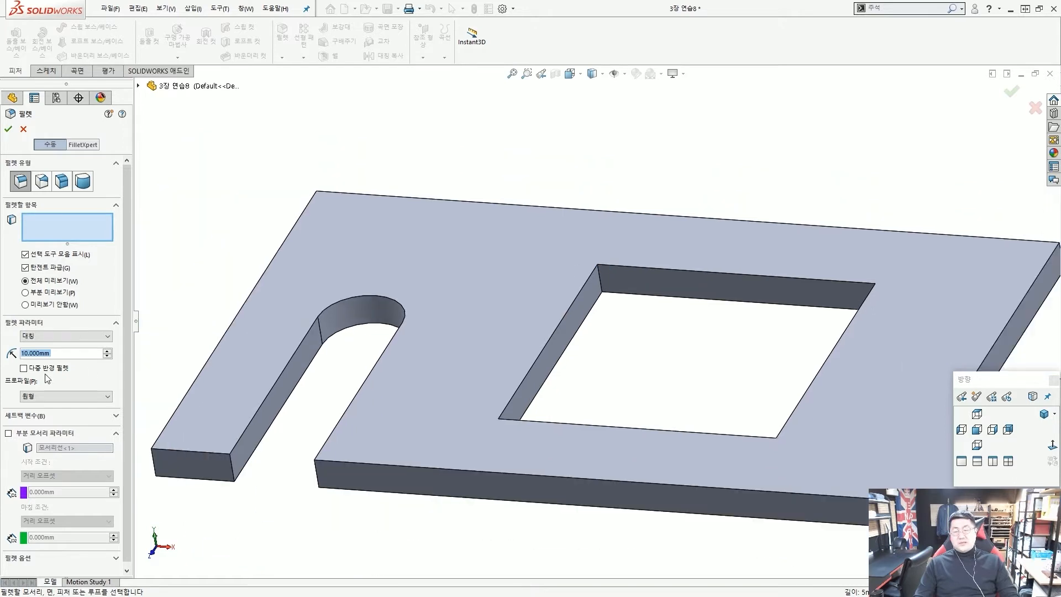
Step: Set the fillet radius to 10 mm
text(8)
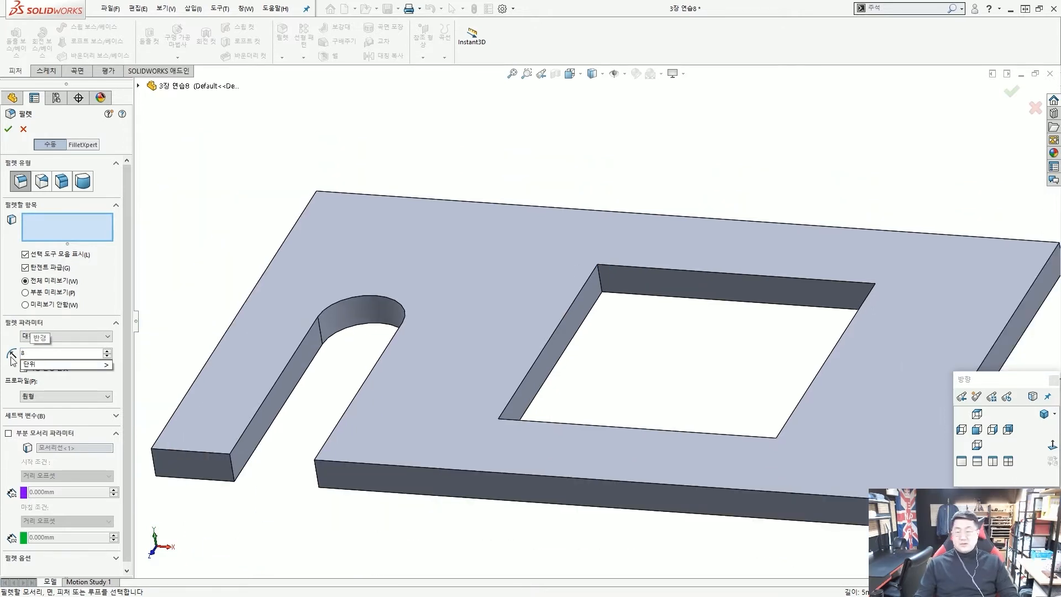
key(BackSpace)
text(10)
mouse_move(90, 373)
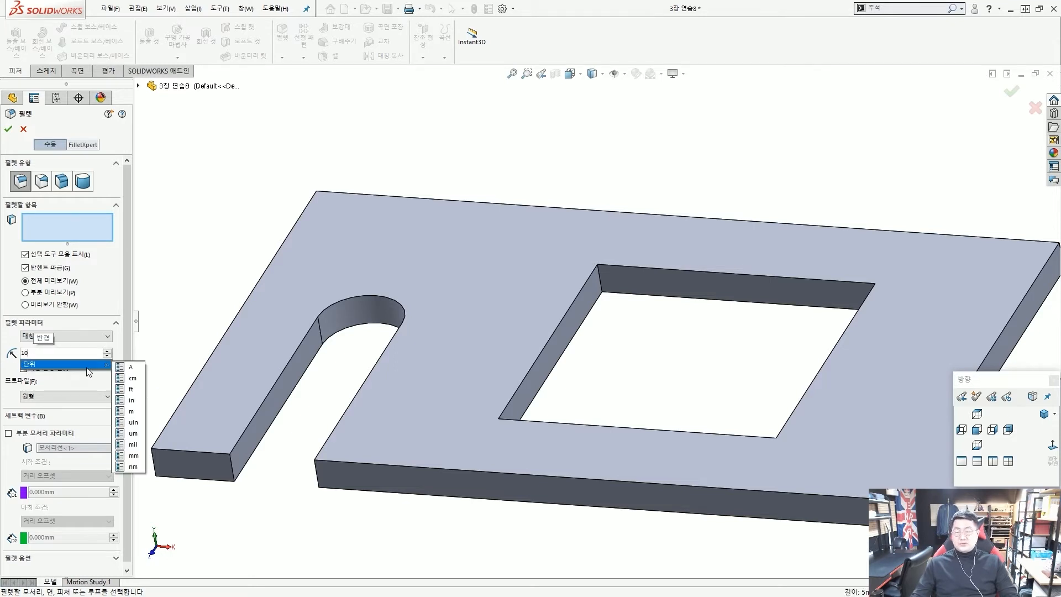
key(Return)
ctrl+drag(2, 322, 118, 379)
ctrl+shift+drag(142, 387, 116, 361)
key(Escape)
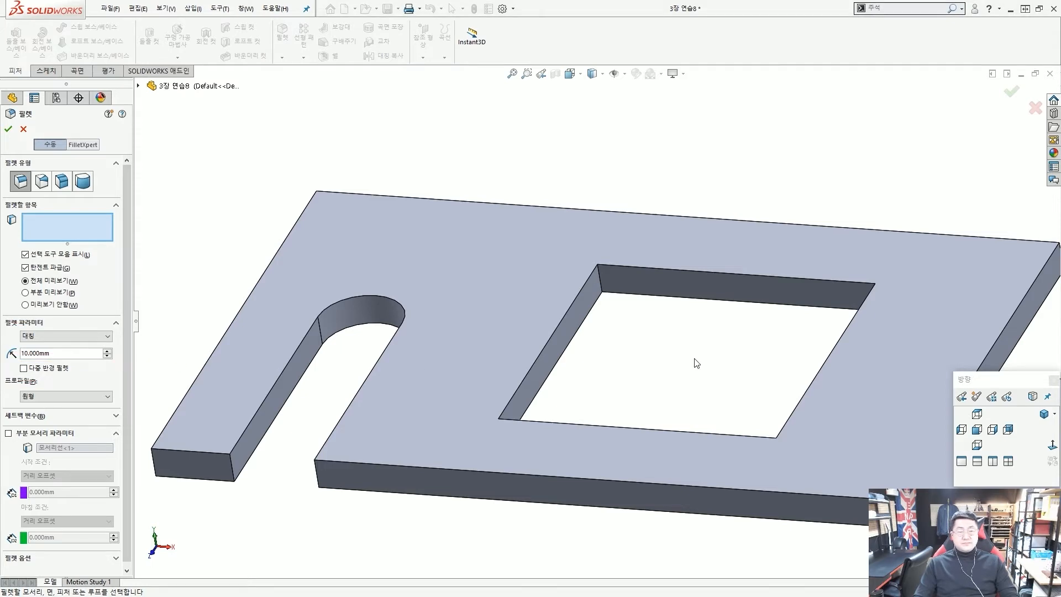
Step: Select the two short corner edges at the upper side of the rectangular window for the fillet
click(601, 290)
middle_drag(603, 290, 565, 460)
click(664, 299)
middle_drag(568, 387, 522, 433)
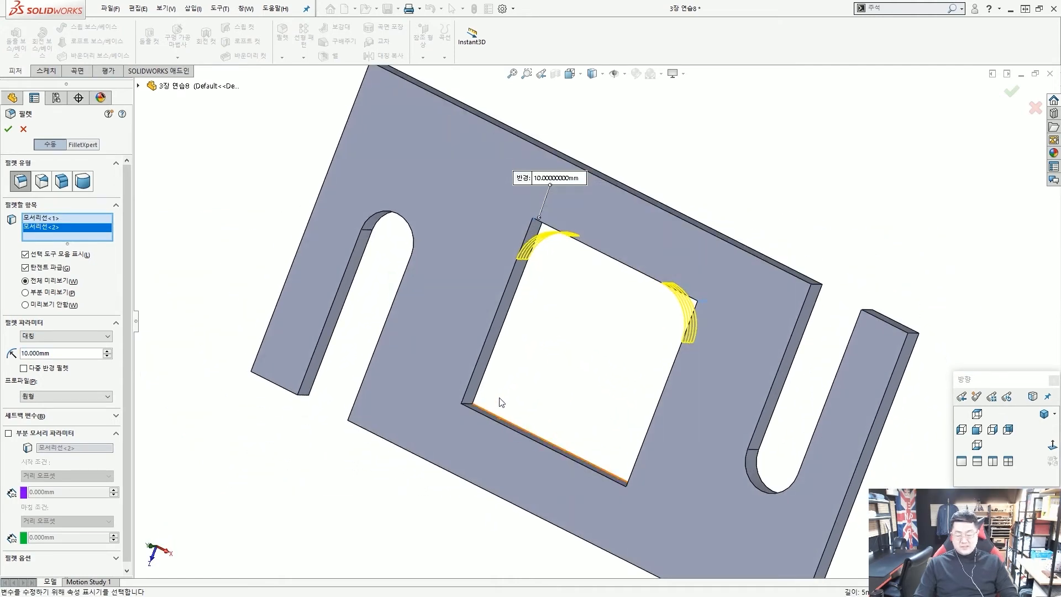
Step: Display the selection filter toolbar
key(F5)
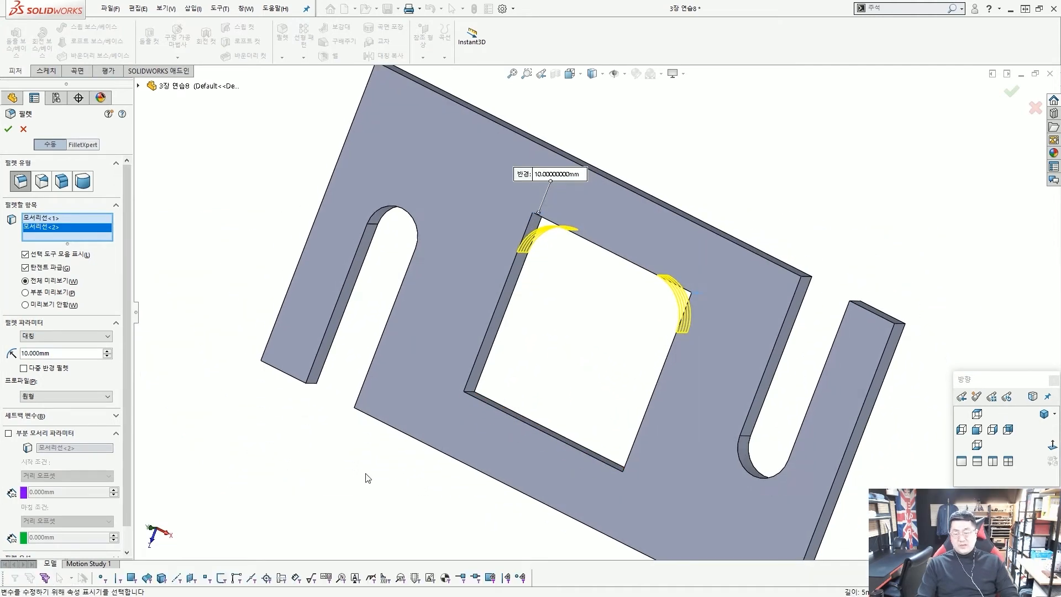
drag(5, 566, 513, 592)
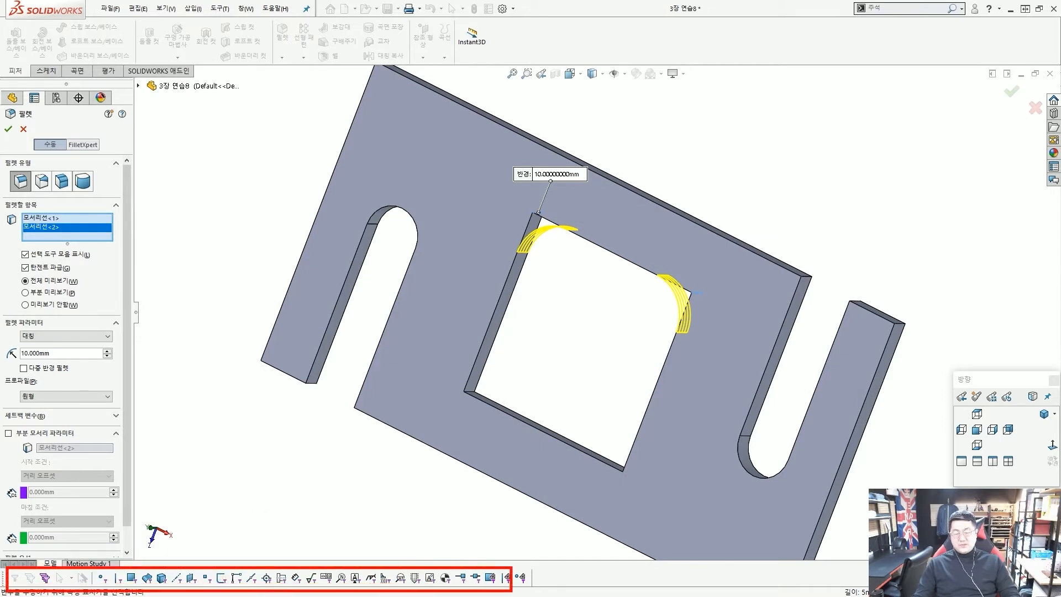
drag(168, 520, 122, 566)
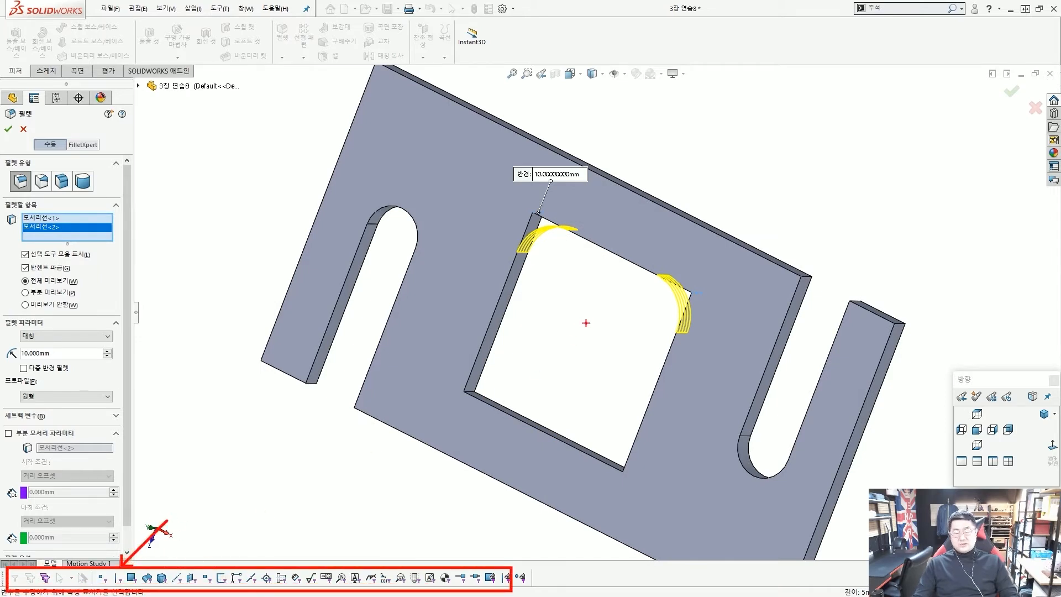
drag(513, 362, 522, 377)
key(Escape)
Step: Add the window's two remaining inner corner edges to the fillet selection and apply the fillet
mouse_move(547, 371)
middle_down()
mouse_move(615, 287)
mouse_move(639, 279)
mouse_move(612, 277)
mouse_move(580, 301)
mouse_move(669, 379)
mouse_move(687, 363)
middle_up()
scroll(687, 354, up, 5)
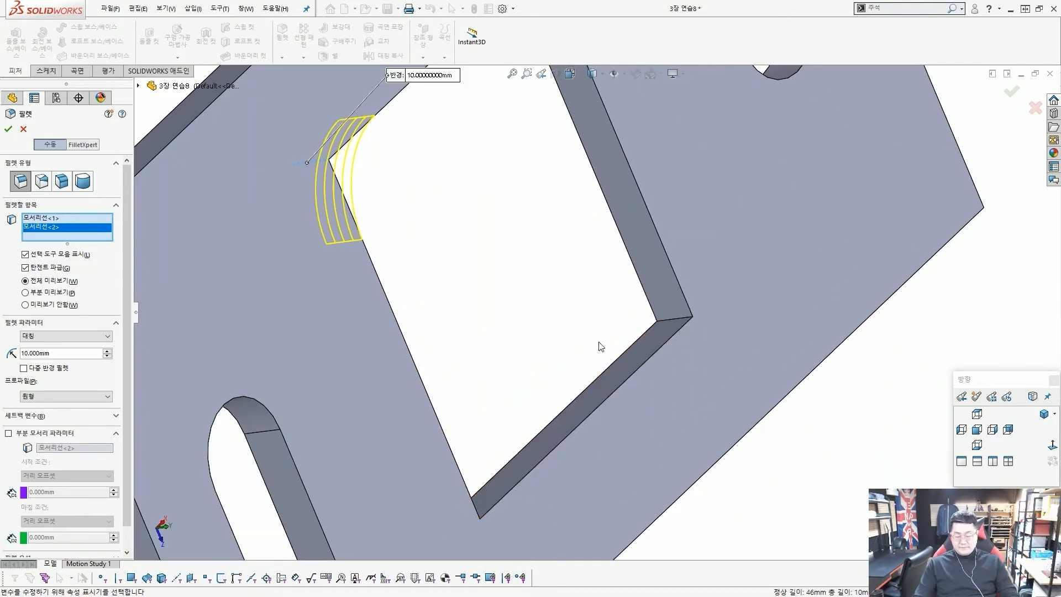
click(685, 341)
scroll(658, 367, down, 4)
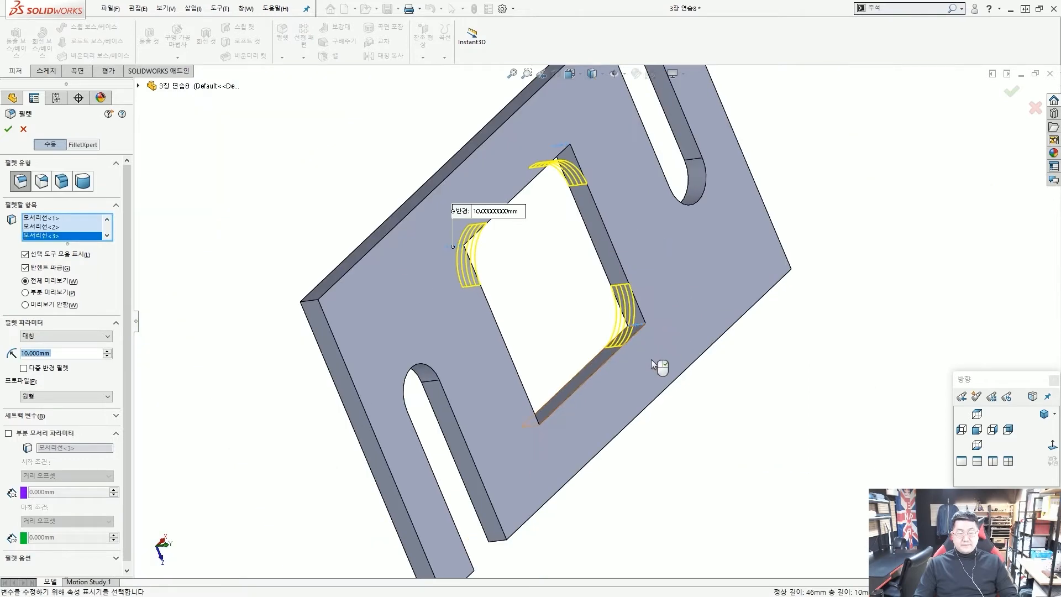
middle_drag(658, 367, 523, 480)
scroll(512, 387, up, 4)
click(497, 393)
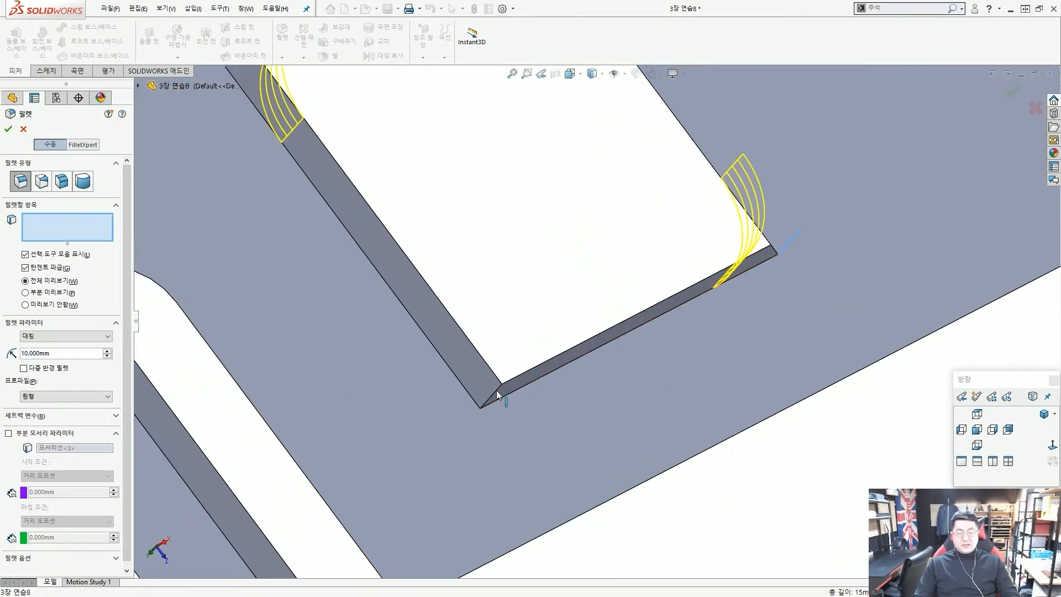
scroll(490, 382, down, 5)
scroll(489, 382, up, 2)
click(9, 130)
scroll(441, 275, down, 2)
middle_drag(478, 308, 448, 233)
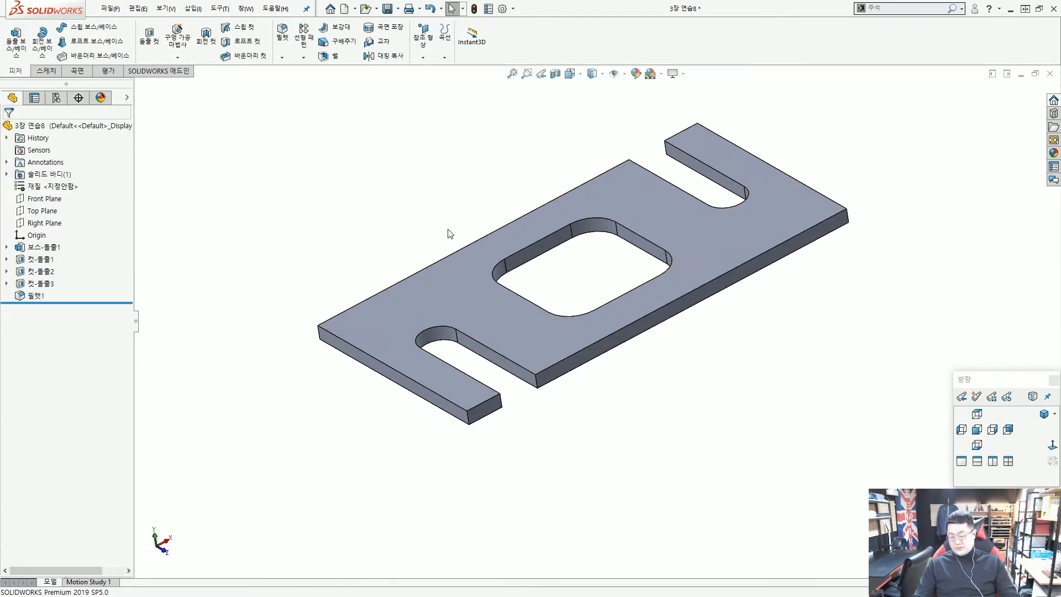
key(F5)
key(F5)
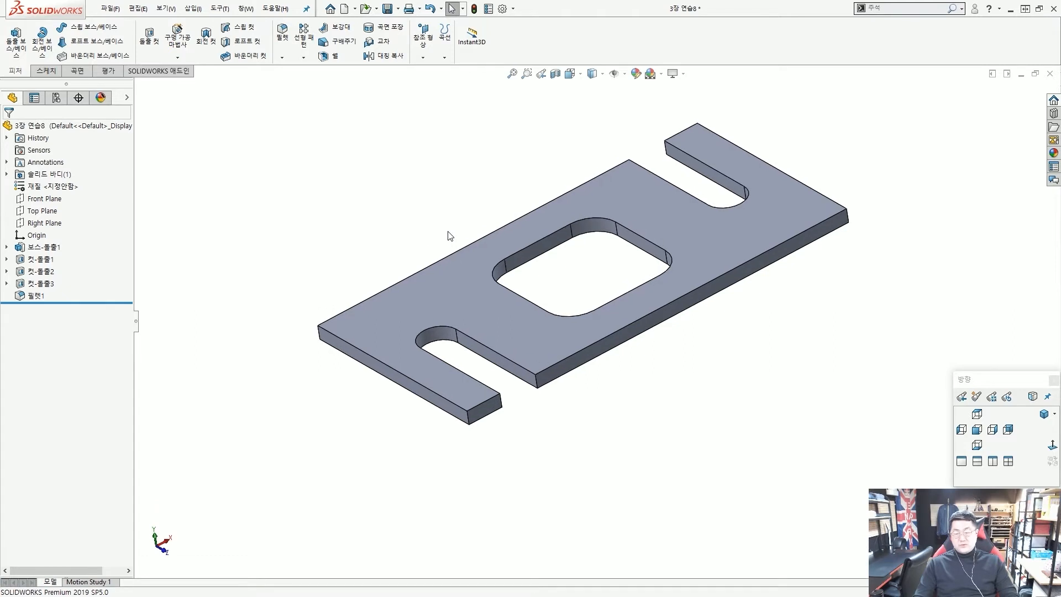
middle_drag(421, 239, 489, 319)
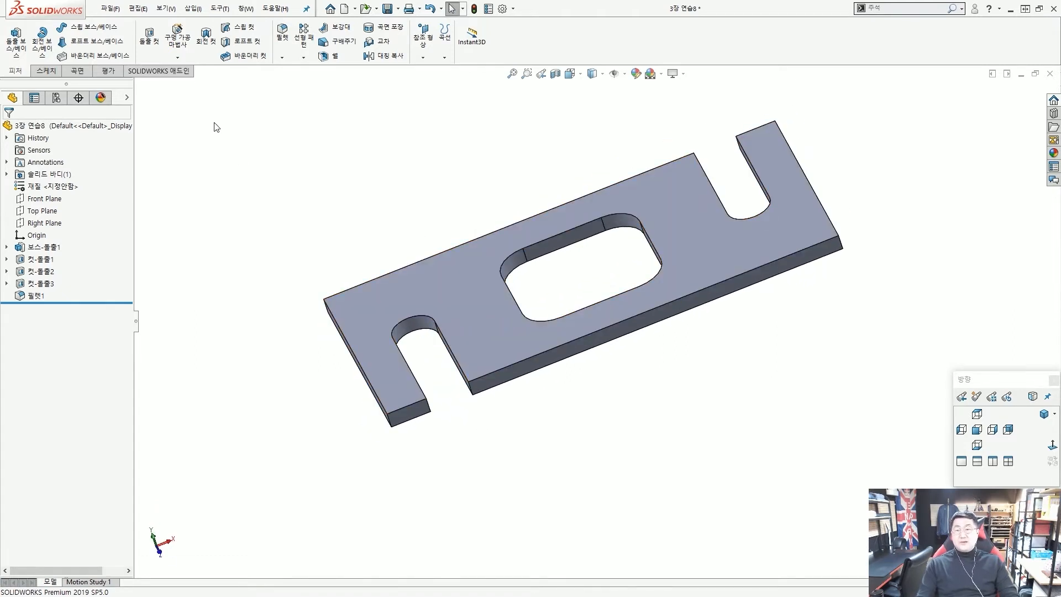
mouse_move(275, 17)
mouse_down()
mouse_move(292, 69)
mouse_move(292, 52)
mouse_up()
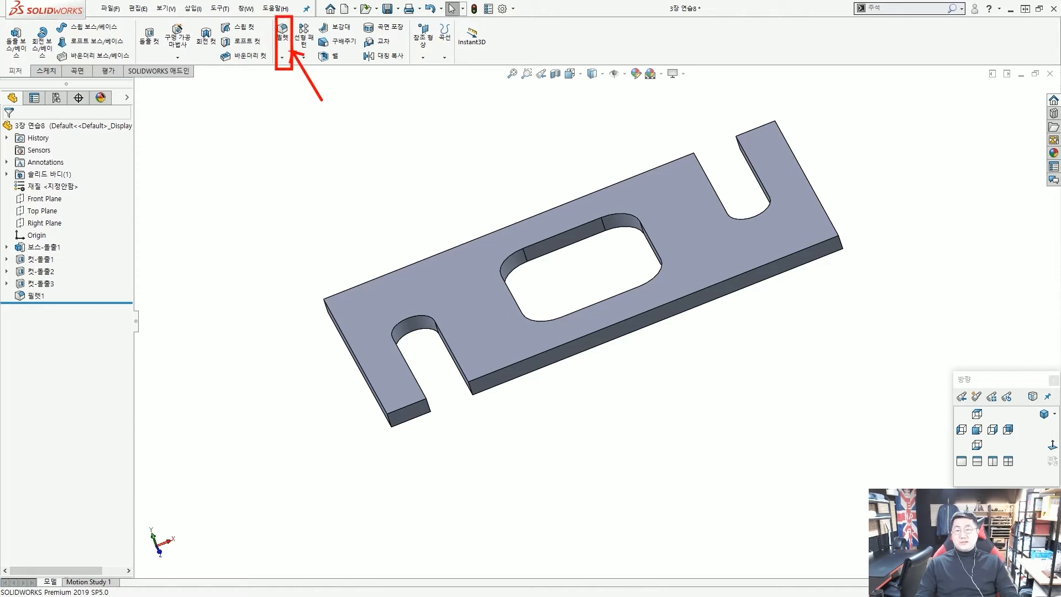
key(Escape)
click(289, 40)
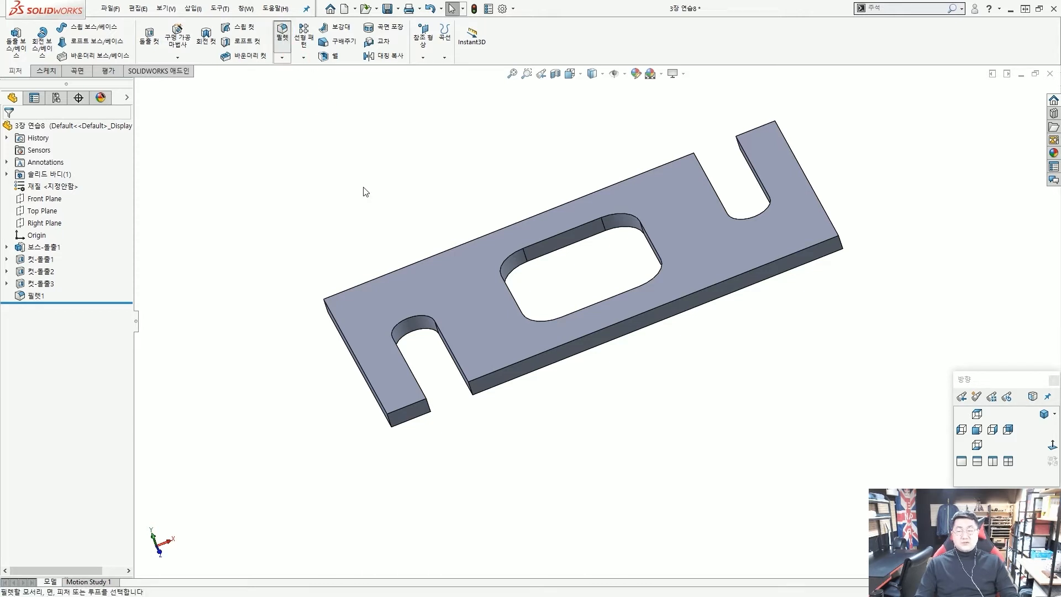
click(75, 354)
double_click(76, 354)
text(8)
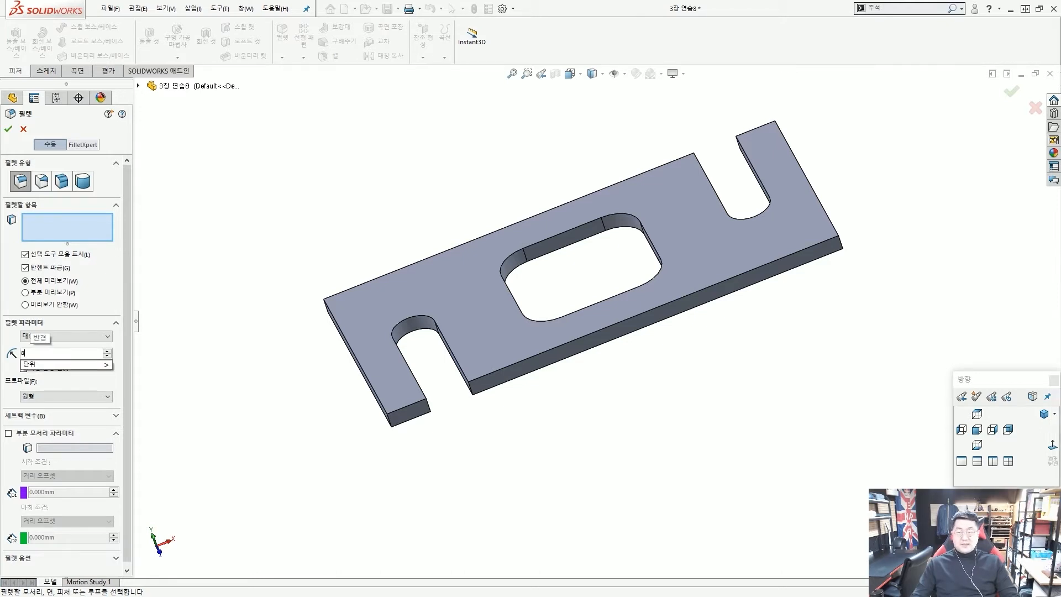
key(Return)
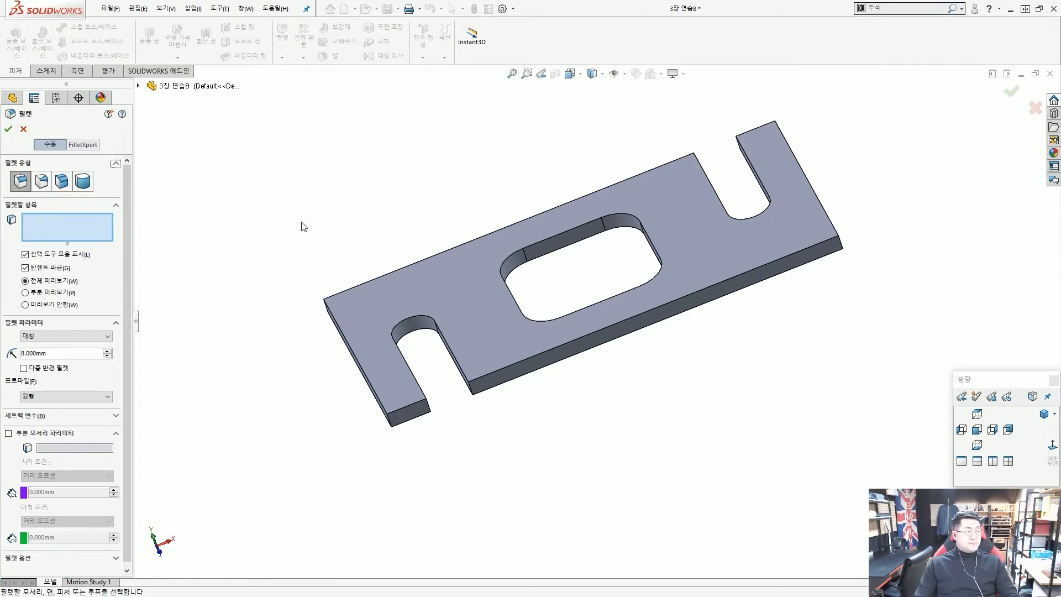
middle_drag(327, 267, 575, 280)
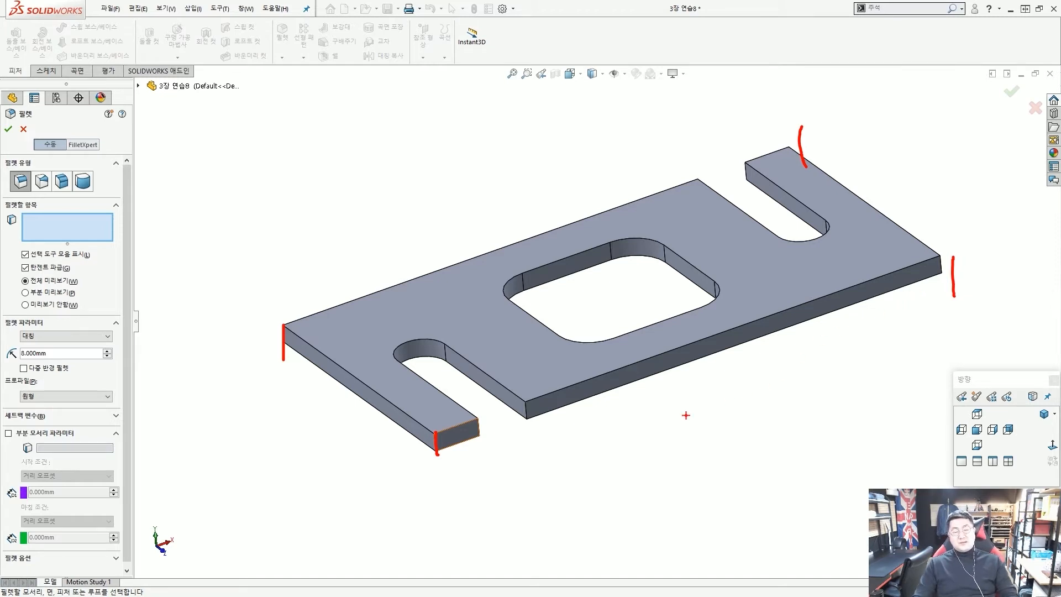
key(Escape)
key(Escape)
Step: Start a new fillet with a radius of 8 mm
click(285, 32)
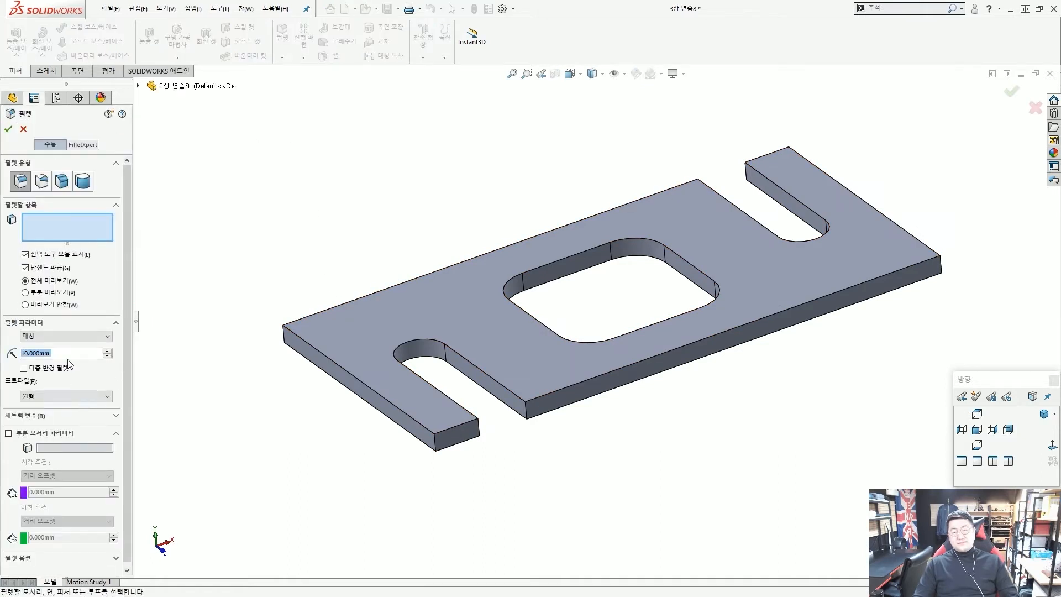
text(8)
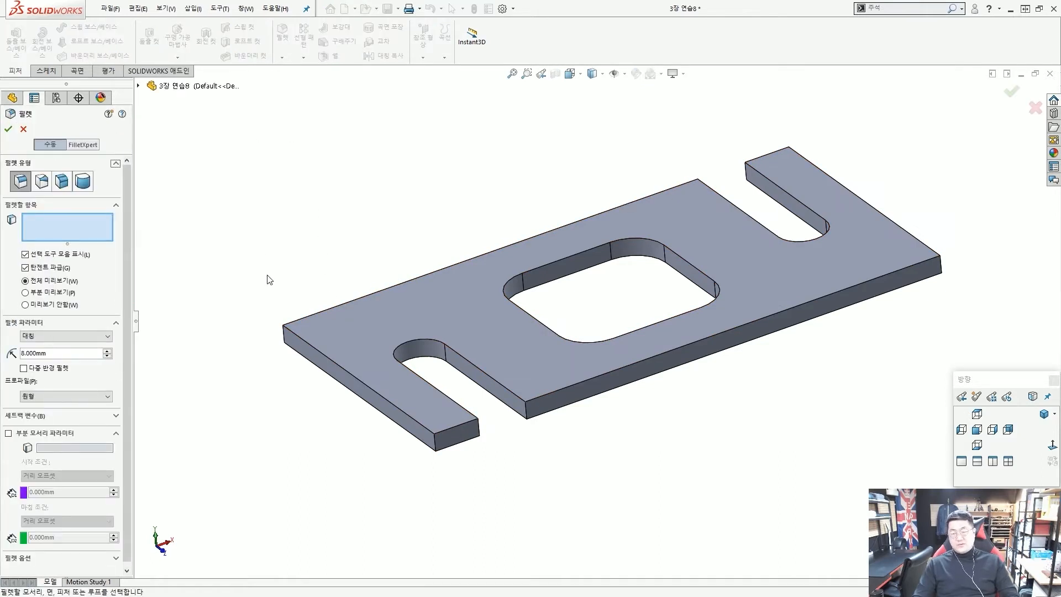
click(434, 443)
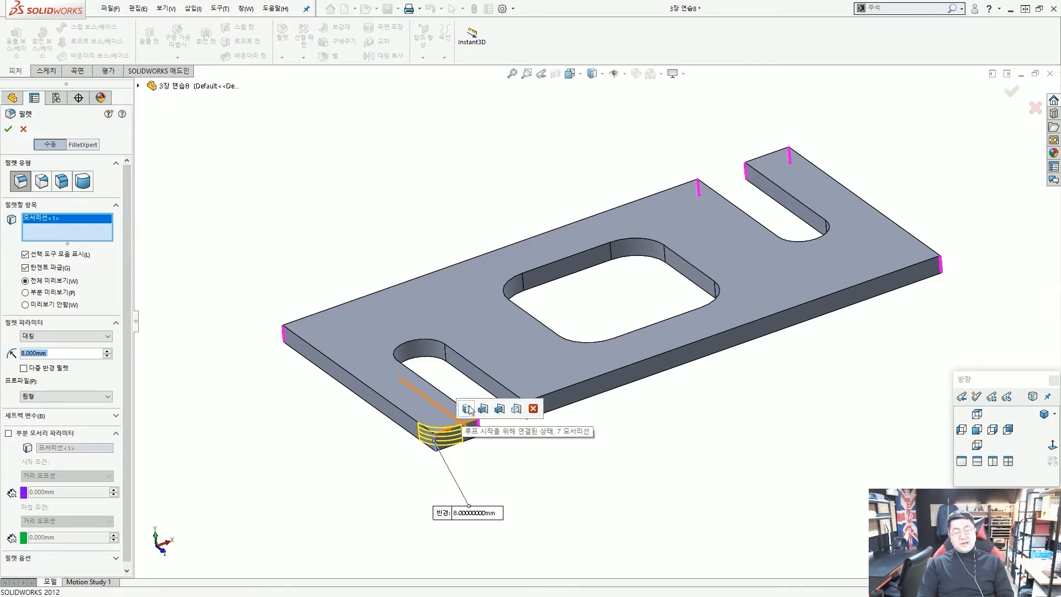
drag(292, 357, 295, 350)
mouse_move(702, 192)
mouse_down()
mouse_move(701, 168)
mouse_move(709, 180)
mouse_up()
drag(742, 184, 734, 165)
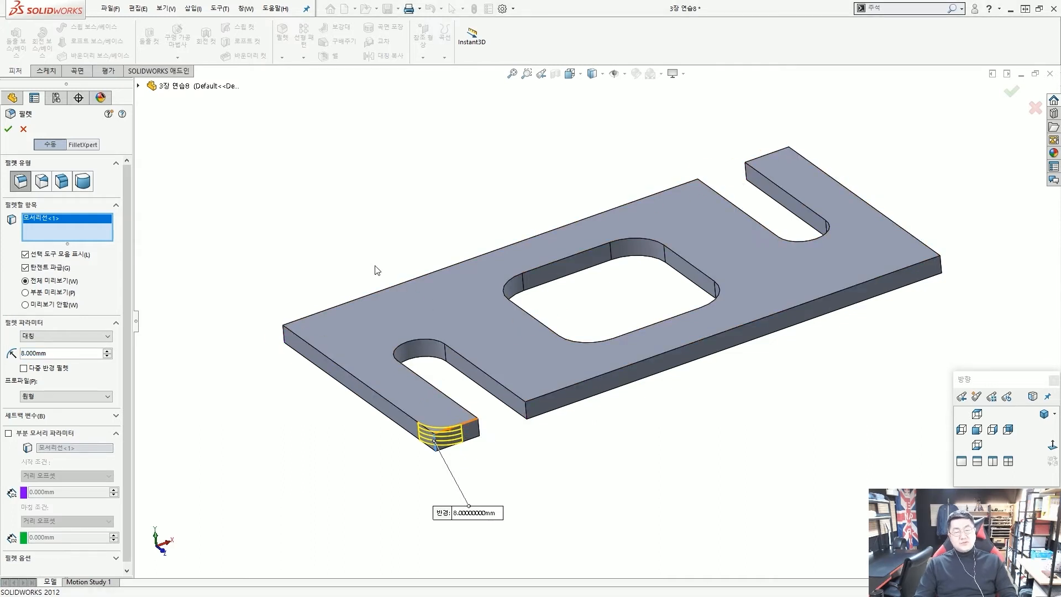
key(Delete)
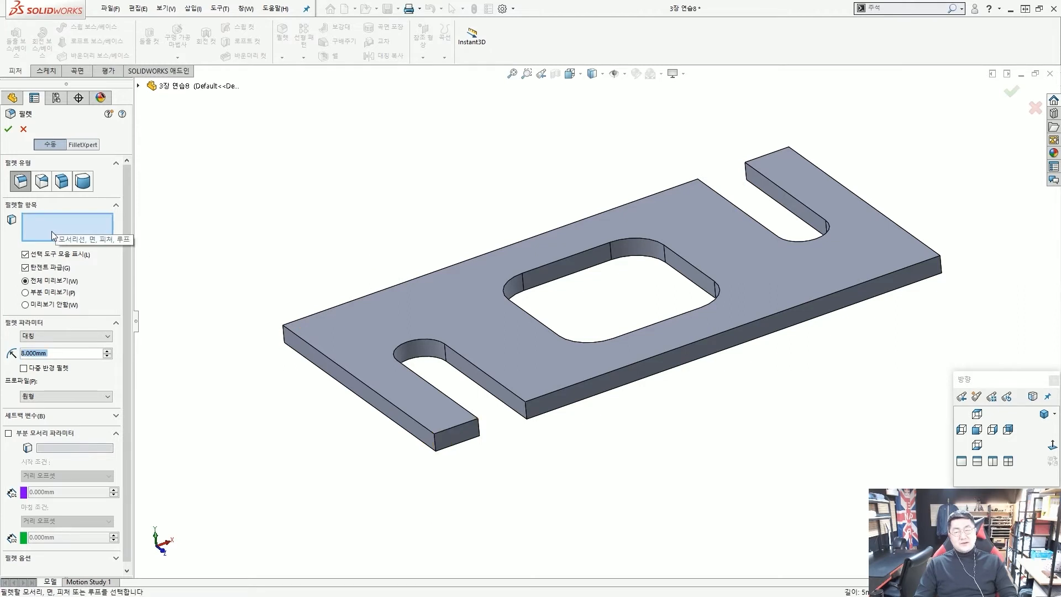
Step: Select one vertical outer corner edge of the plate and extend the selection to its seven loop-connected edges
click(439, 446)
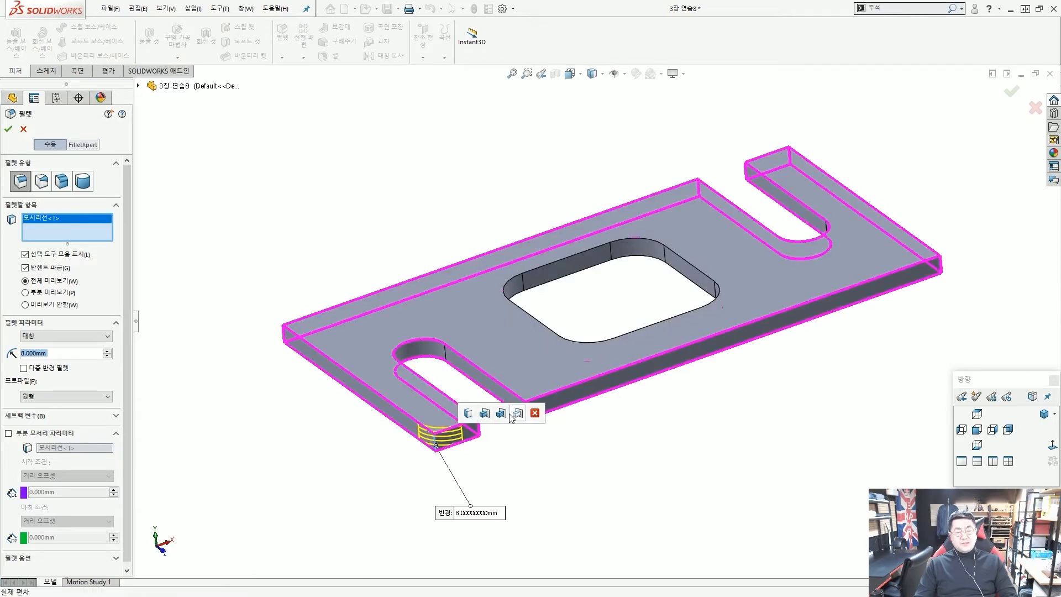
click(469, 417)
middle_drag(683, 410, 664, 459)
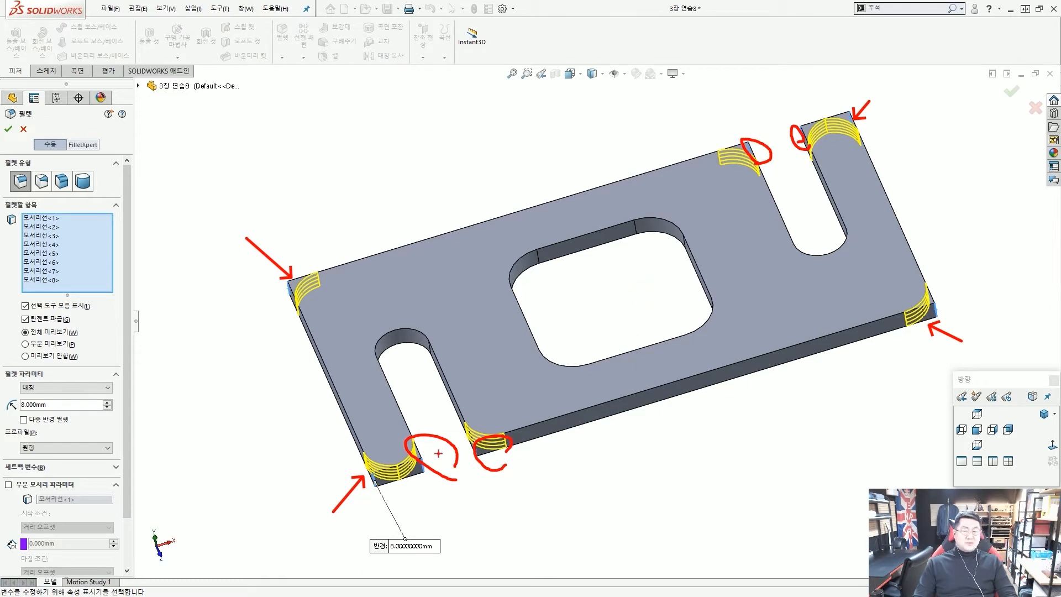
drag(456, 211, 477, 232)
mouse_move(529, 171)
mouse_down()
mouse_move(549, 212)
mouse_move(572, 196)
mouse_up()
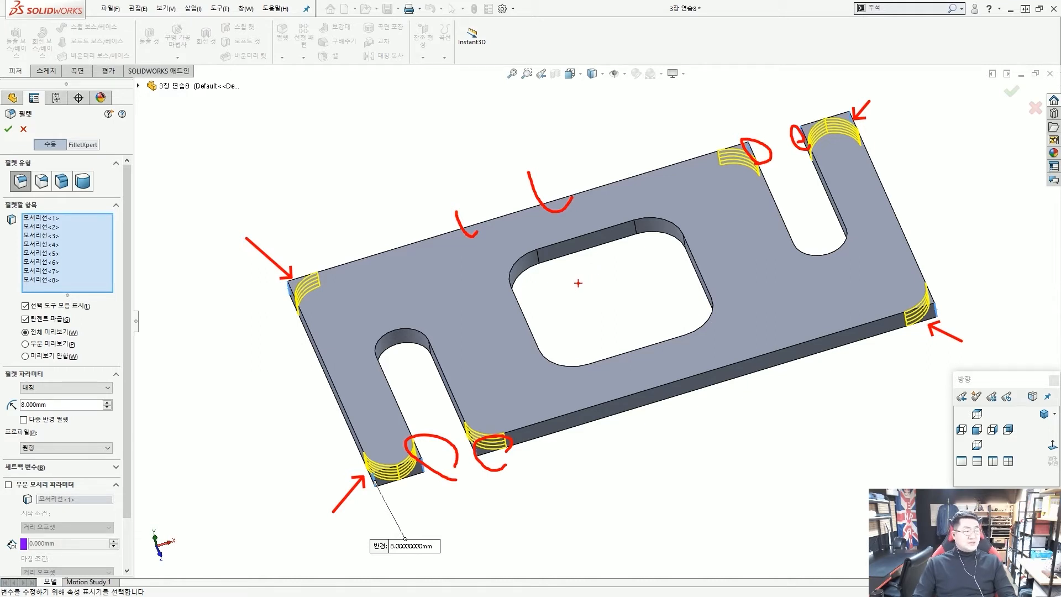
key(Escape)
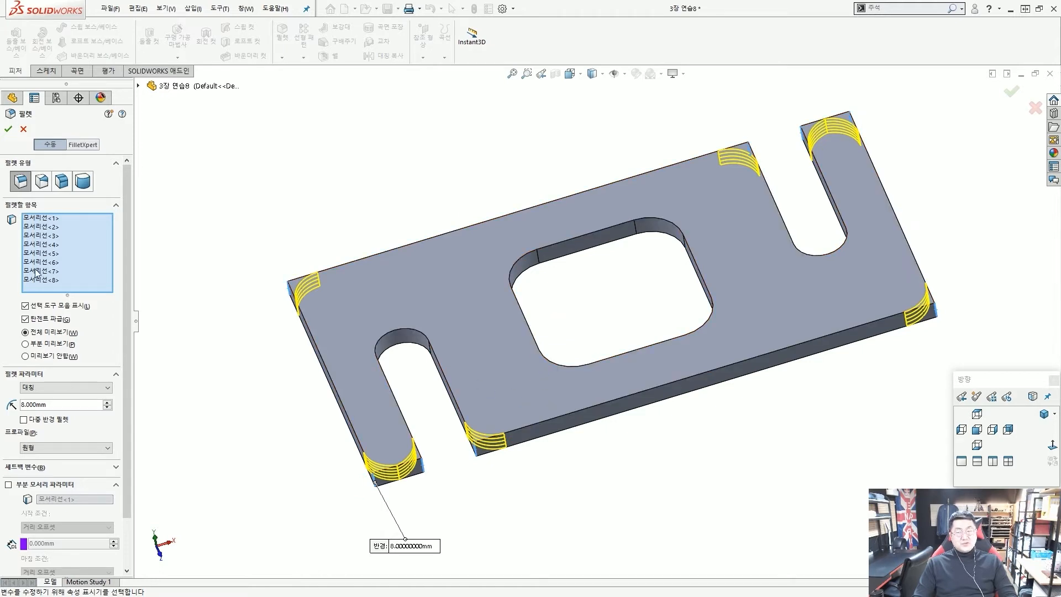
Step: Remove the two vertical edges at the mouth of the front slot from the fillet selection
click(44, 221)
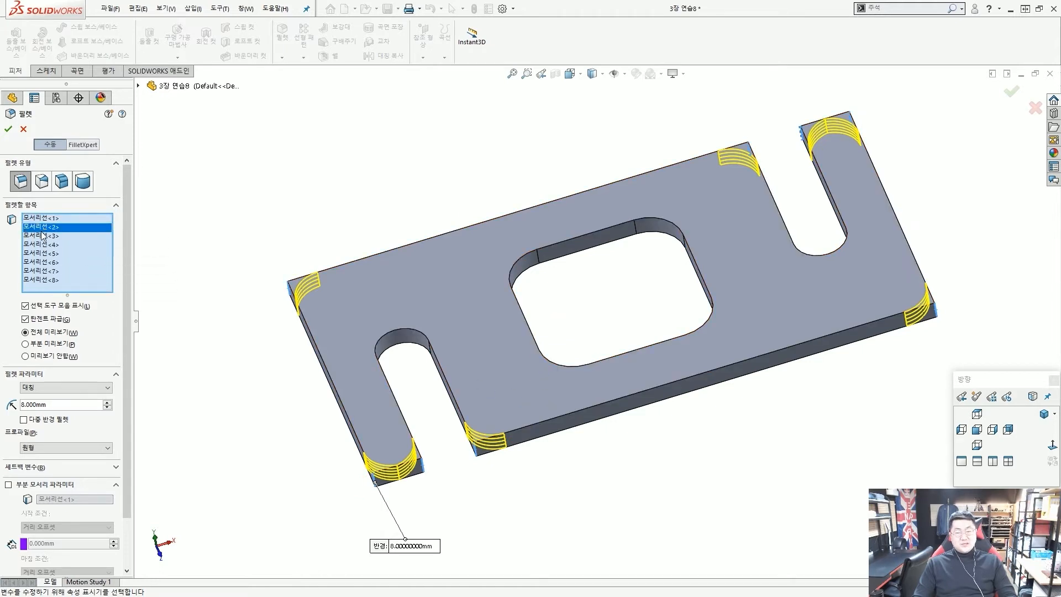
click(36, 206)
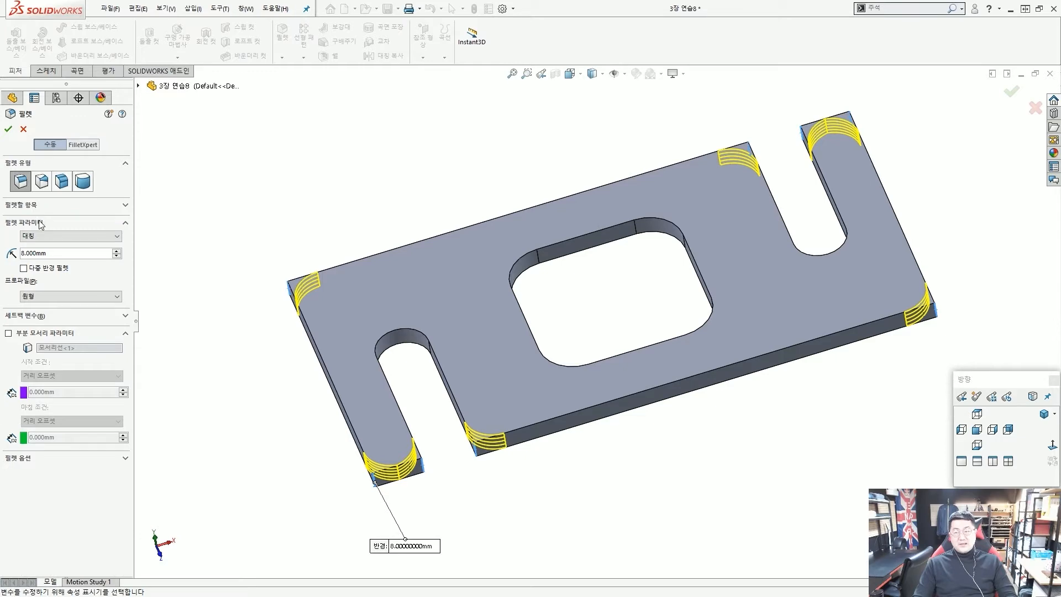
click(35, 206)
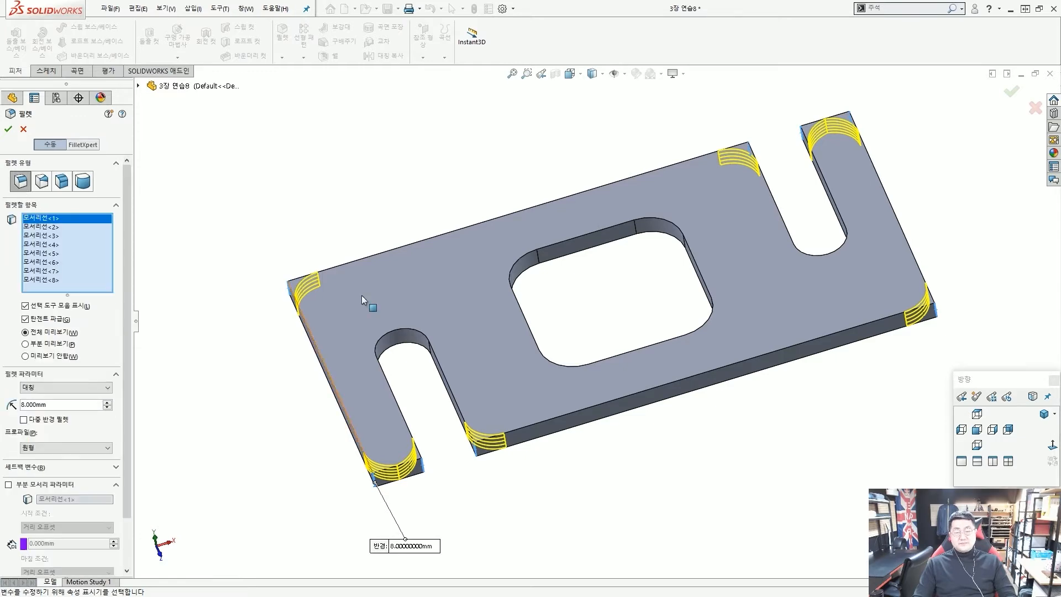
scroll(476, 431, down, 6)
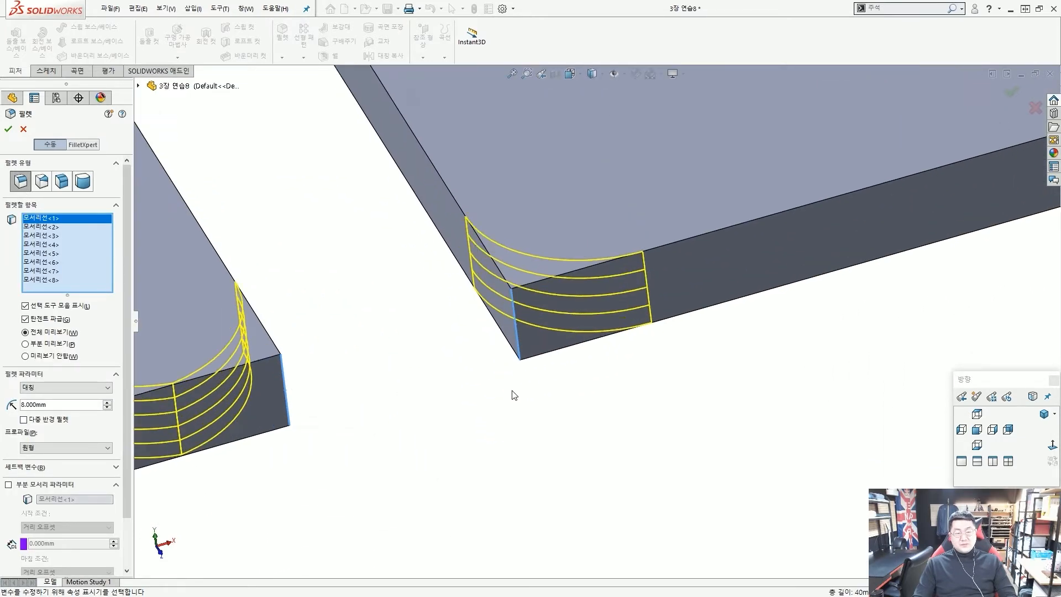
click(519, 349)
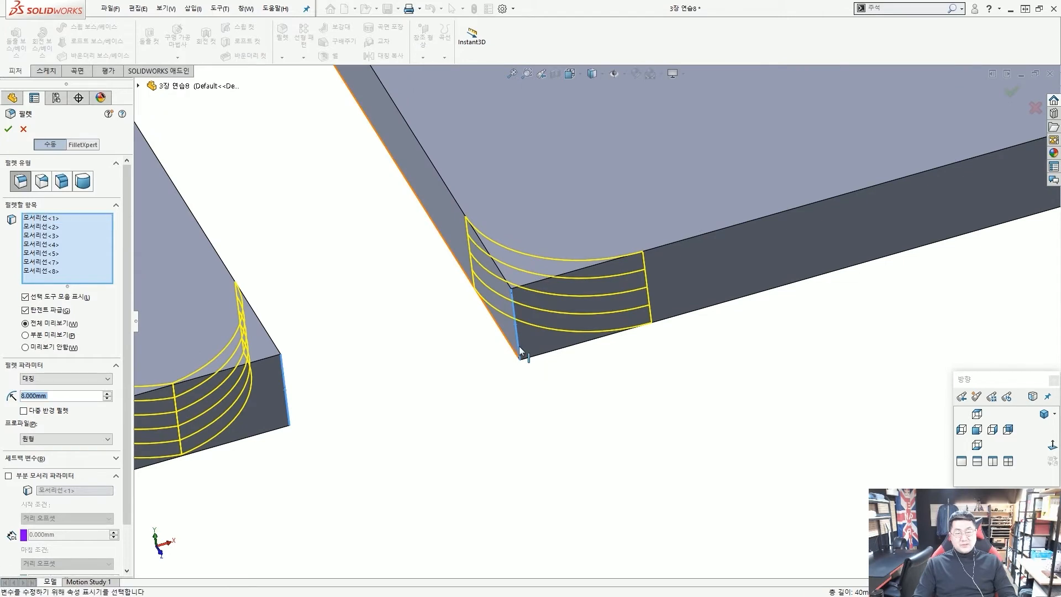
click(285, 379)
scroll(351, 354, up, 8)
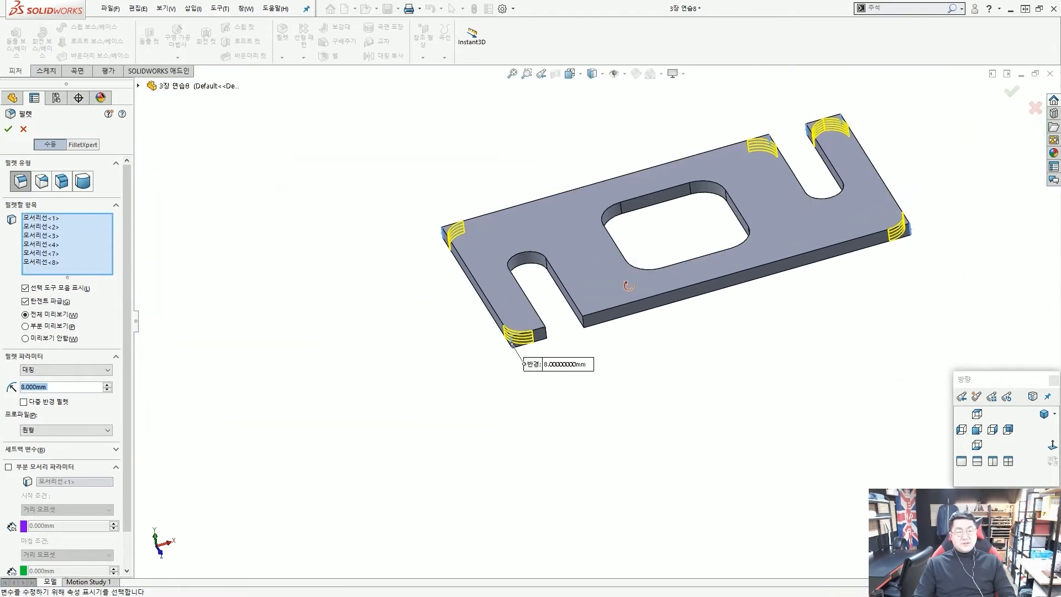
Step: Remove the two vertical edges at the rear slot's mouth from the selection and apply the 8 mm fillet to the four outer corners
middle_drag(629, 286, 632, 400)
scroll(738, 253, up, 3)
middle_drag(738, 253, 739, 358)
scroll(724, 230, down, 5)
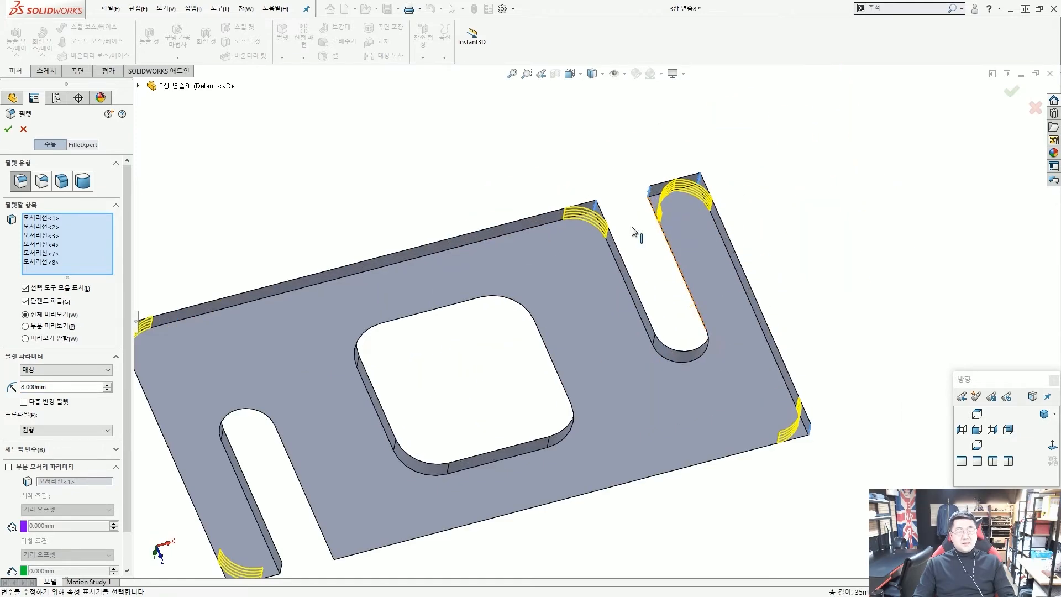
scroll(635, 231, down, 3)
middle_drag(640, 265, 568, 368)
click(727, 210)
click(572, 234)
scroll(572, 234, up, 5)
scroll(567, 368, down, 3)
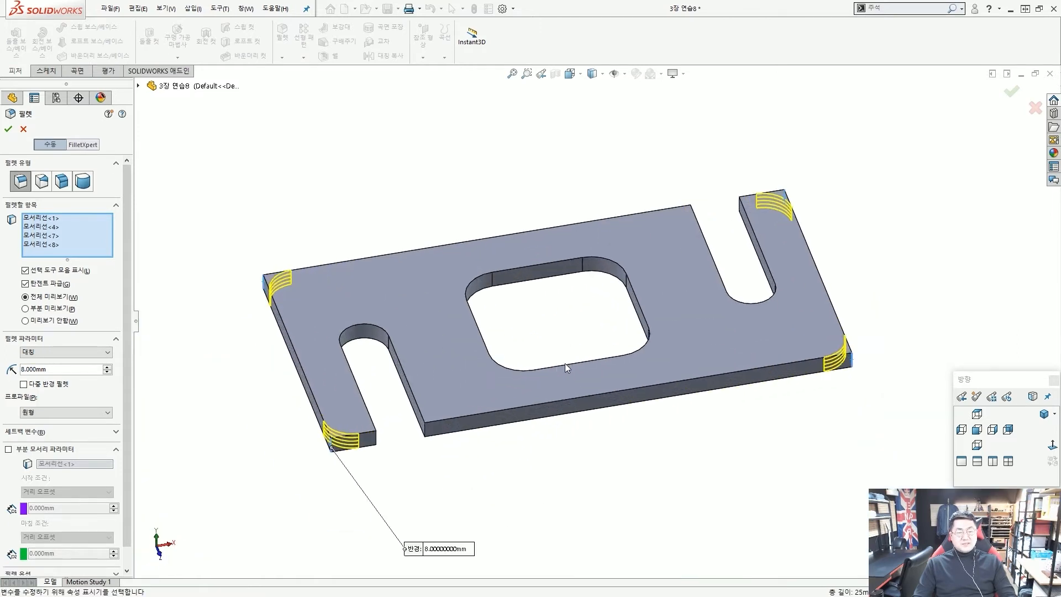
click(13, 132)
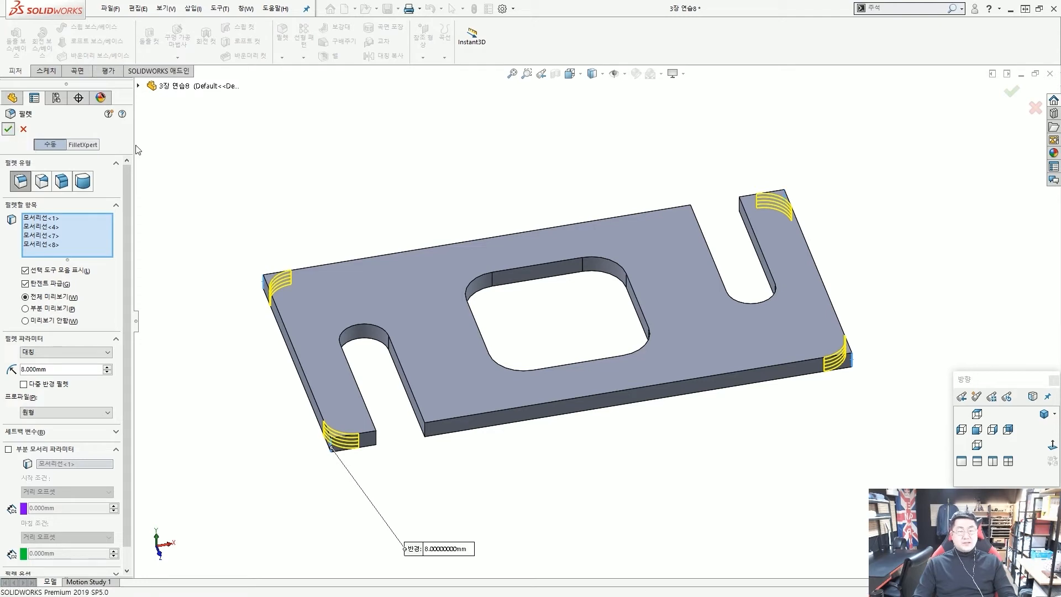
Step: Show the finished plate in the isometric view and close its document
middle_drag(439, 243, 486, 261)
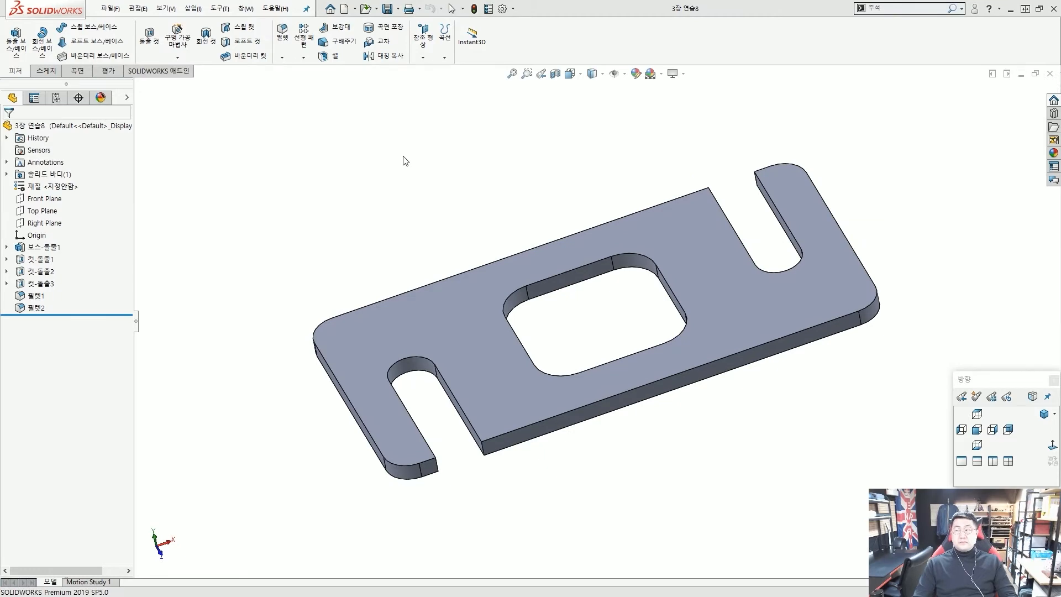
click(404, 157)
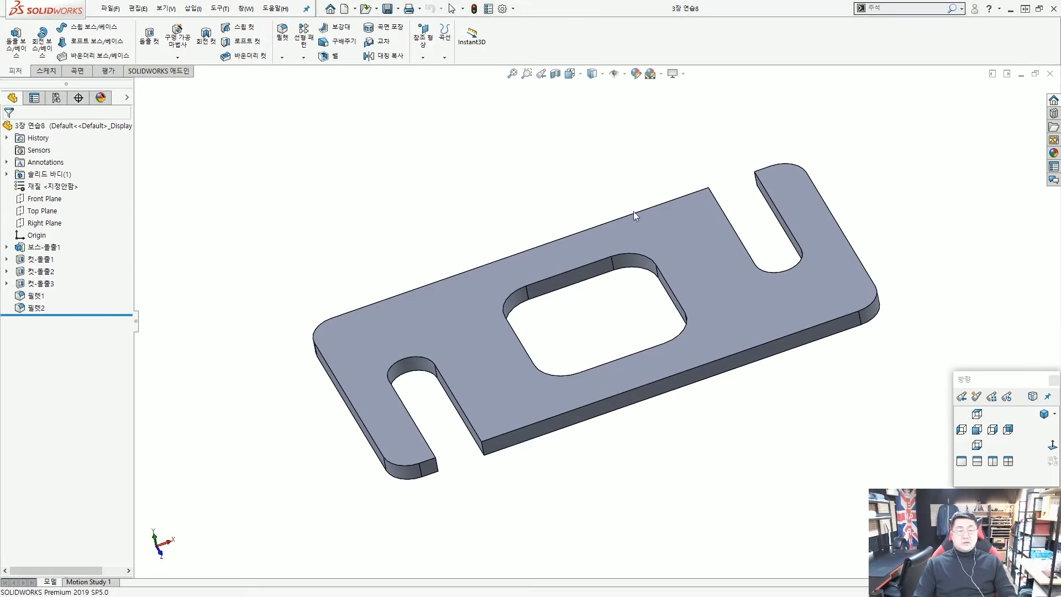
click(1044, 415)
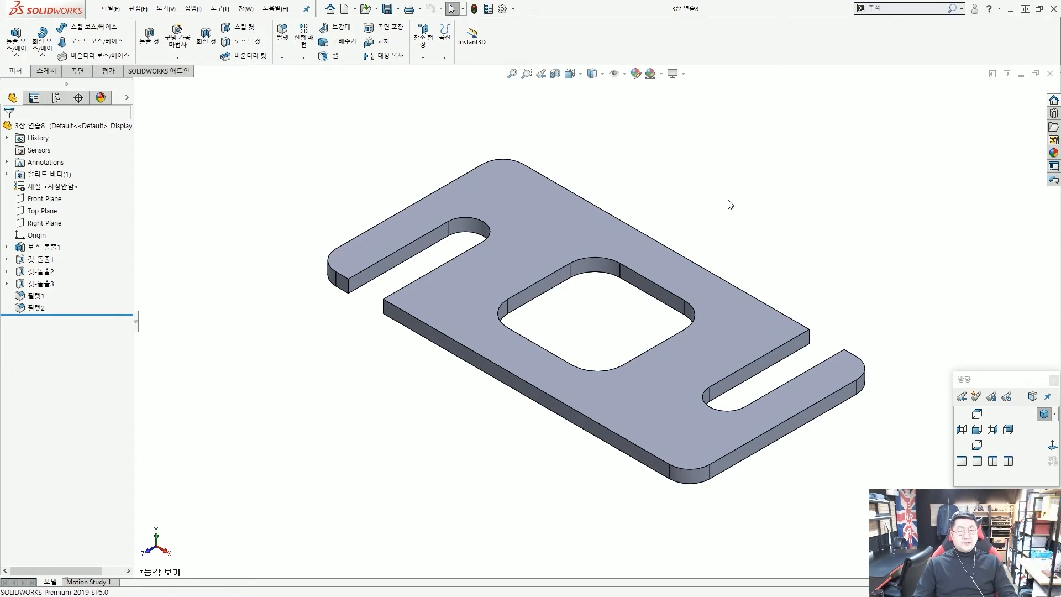
click(1051, 73)
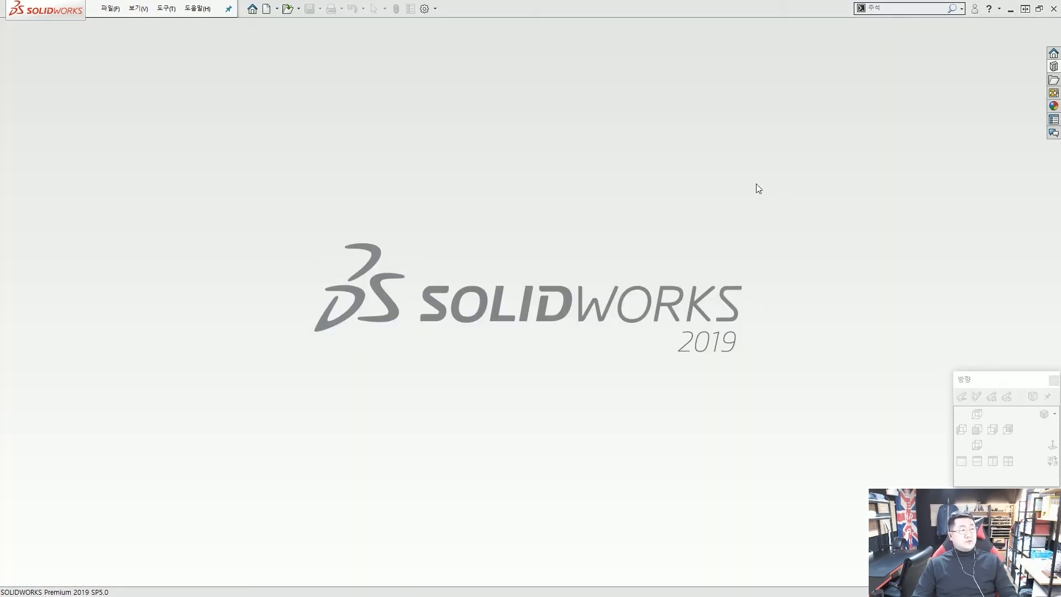
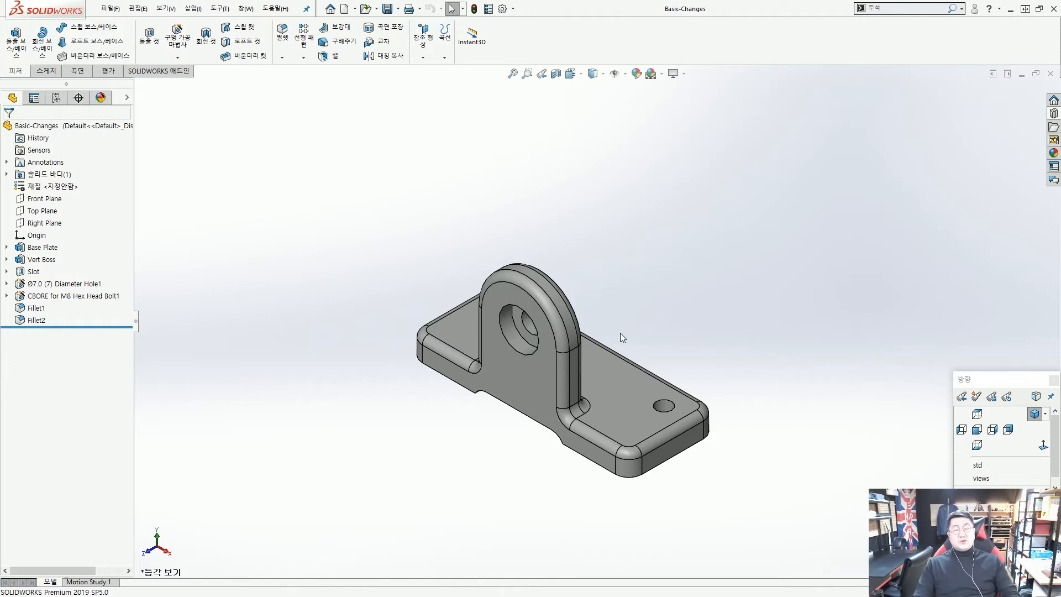
Step: Turn Instant3D on and back off for the Basic-Changes part
ctrl+drag(6, 63, 28, 80)
ctrl+drag(452, 19, 491, 64)
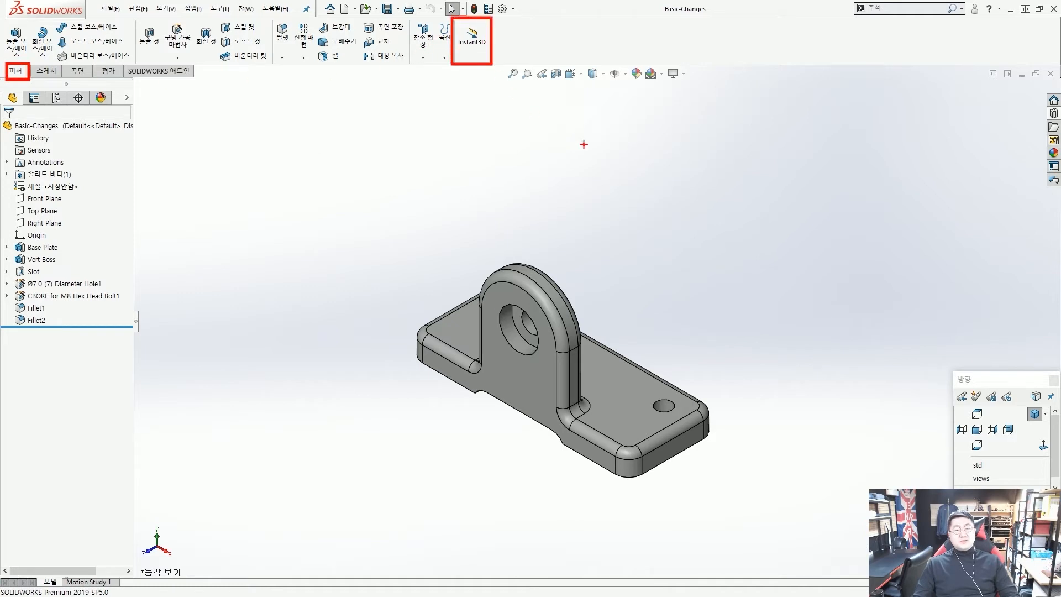
ctrl+shift+drag(583, 144, 488, 58)
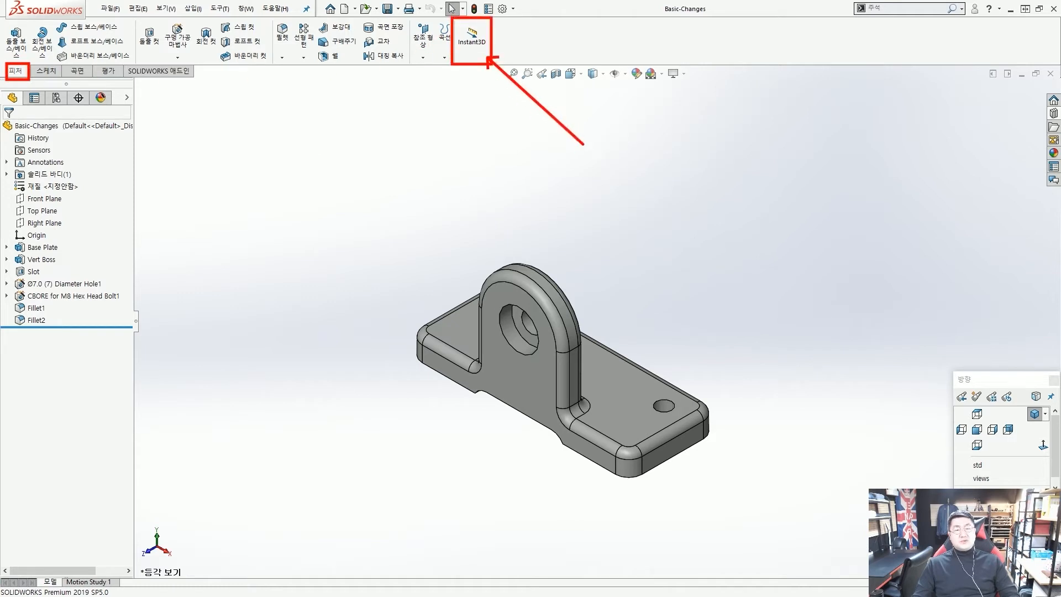
key(Escape)
click(478, 54)
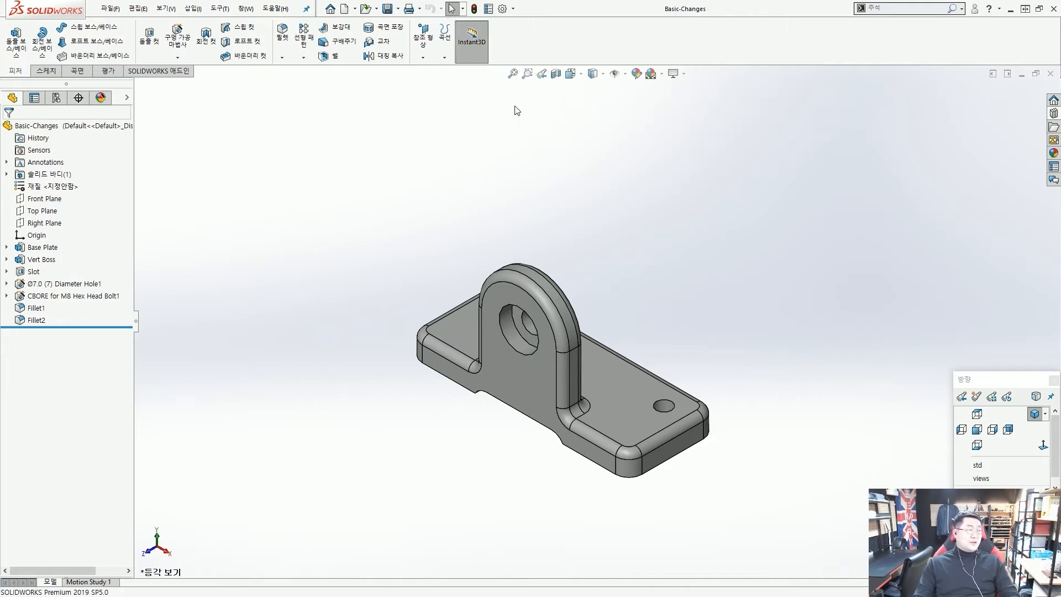
click(473, 52)
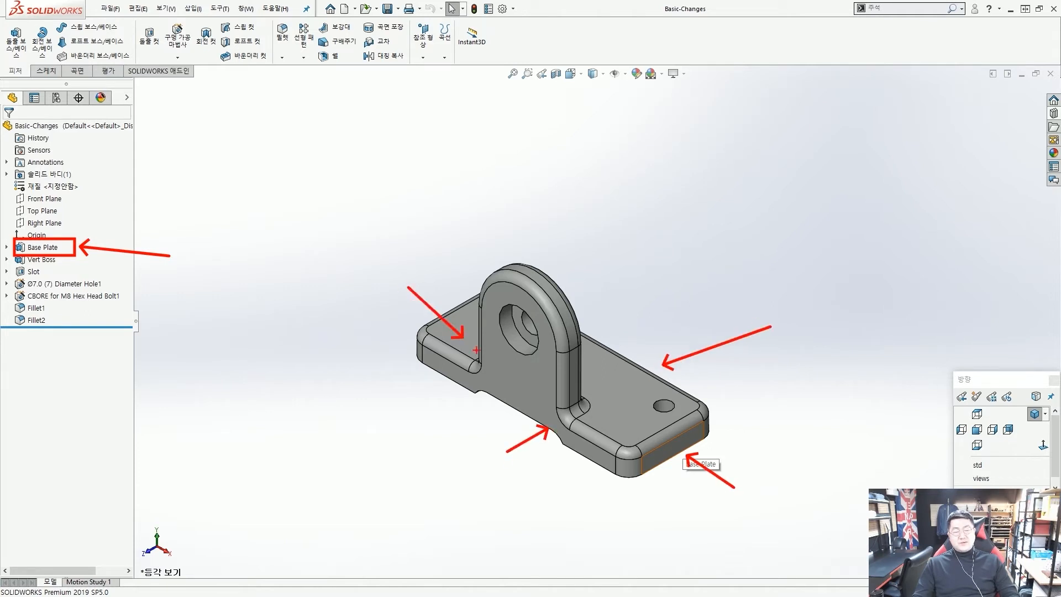
Step: Display the Base Plate feature's dimensions on the model, and clear the selection
double_click(681, 453)
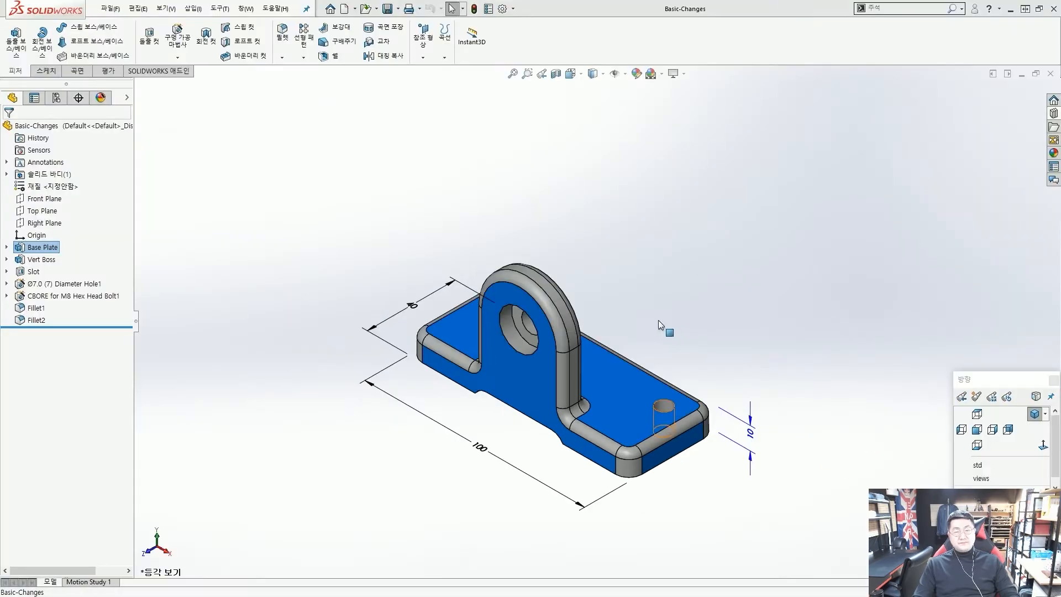
click(638, 296)
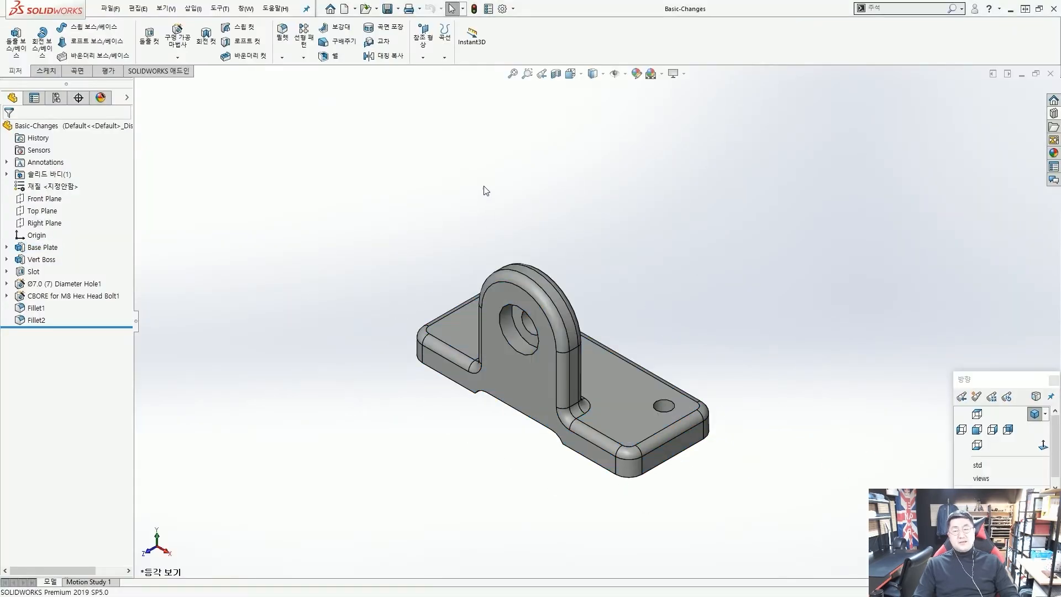
Step: Turn on Instant3D and select the Base Plate's end face to display its dimensions and adjustment handles
click(478, 47)
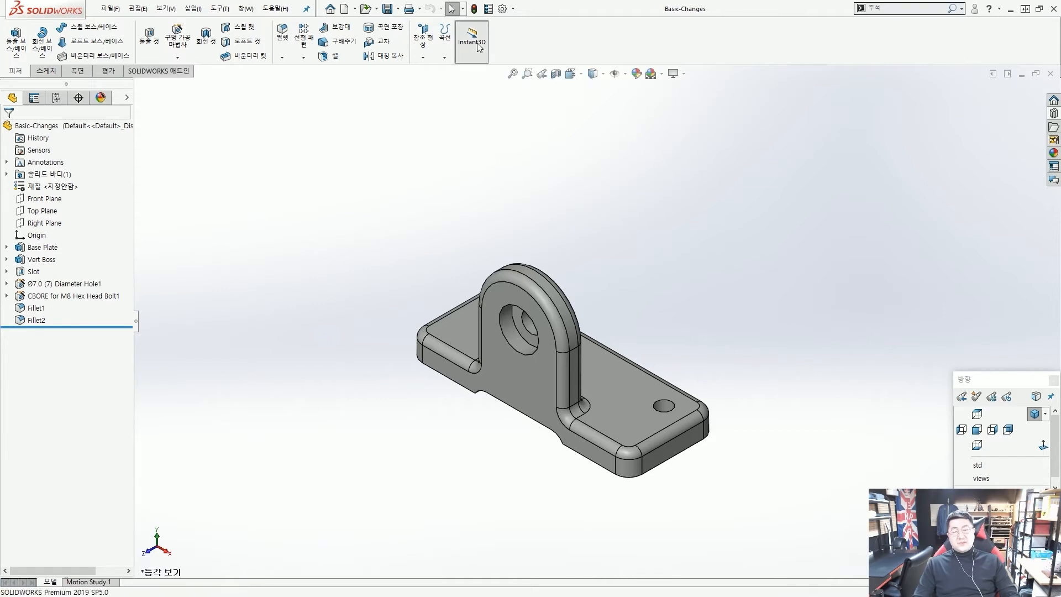
click(684, 446)
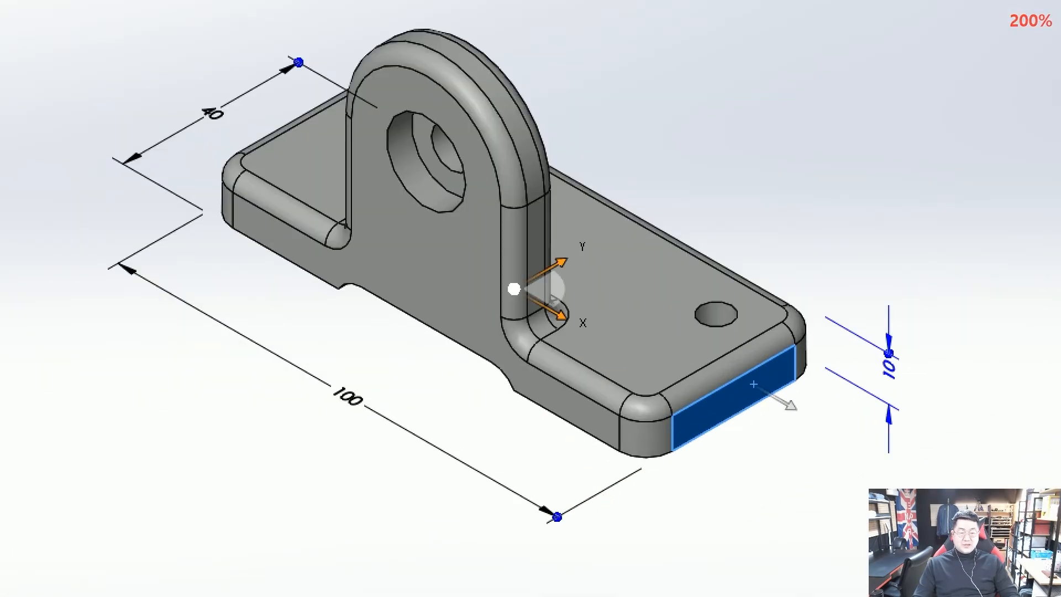
drag(584, 508, 597, 515)
drag(887, 349, 902, 372)
drag(304, 72, 325, 78)
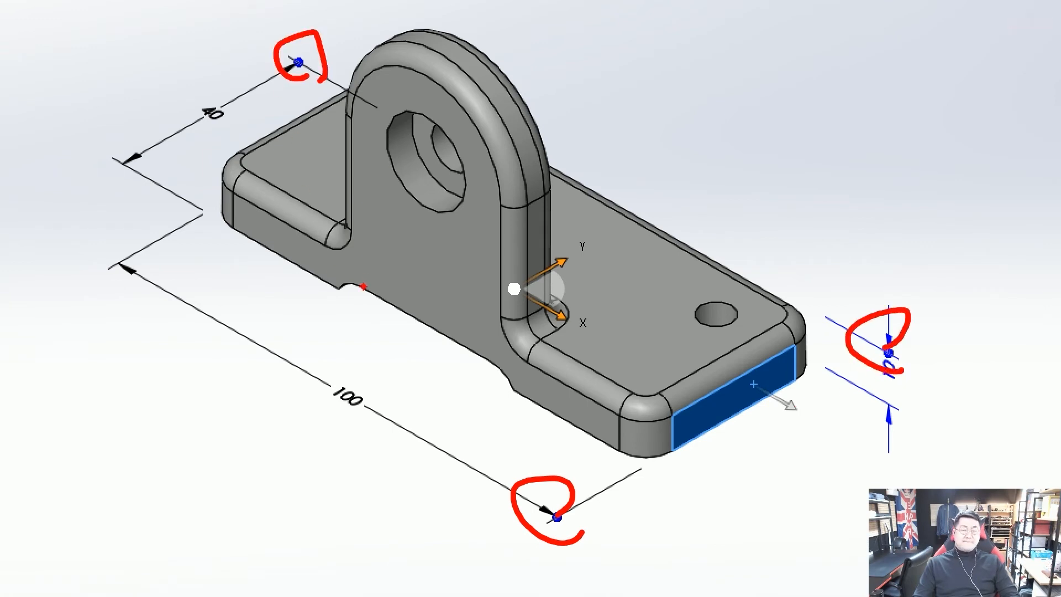
key(Escape)
scroll(590, 498, up, 1)
scroll(589, 497, down, 2)
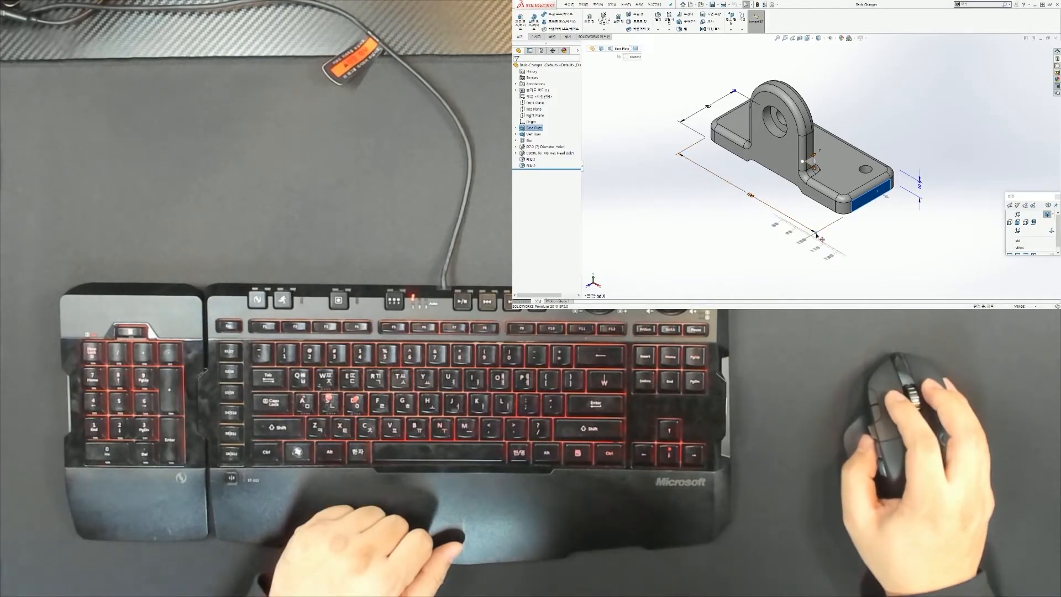
Step: Lengthen the Base Plate in several stages by pulling its overall length dimension's Instant3D handle outward
drag(817, 235, 834, 242)
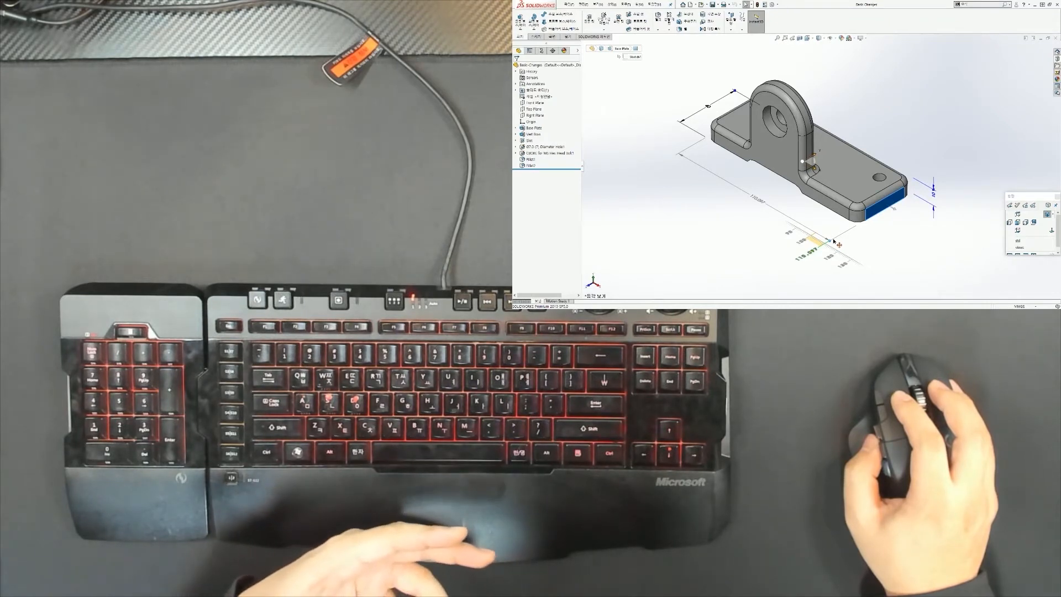
mouse_move(831, 241)
mouse_down()
mouse_move(819, 235)
mouse_move(845, 247)
mouse_up()
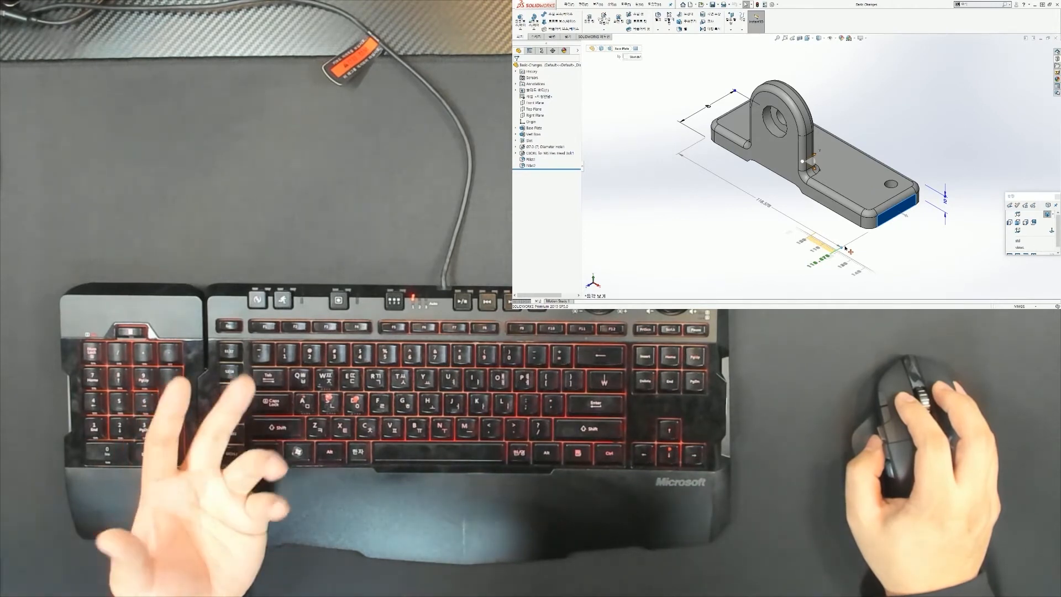
drag(847, 249, 865, 261)
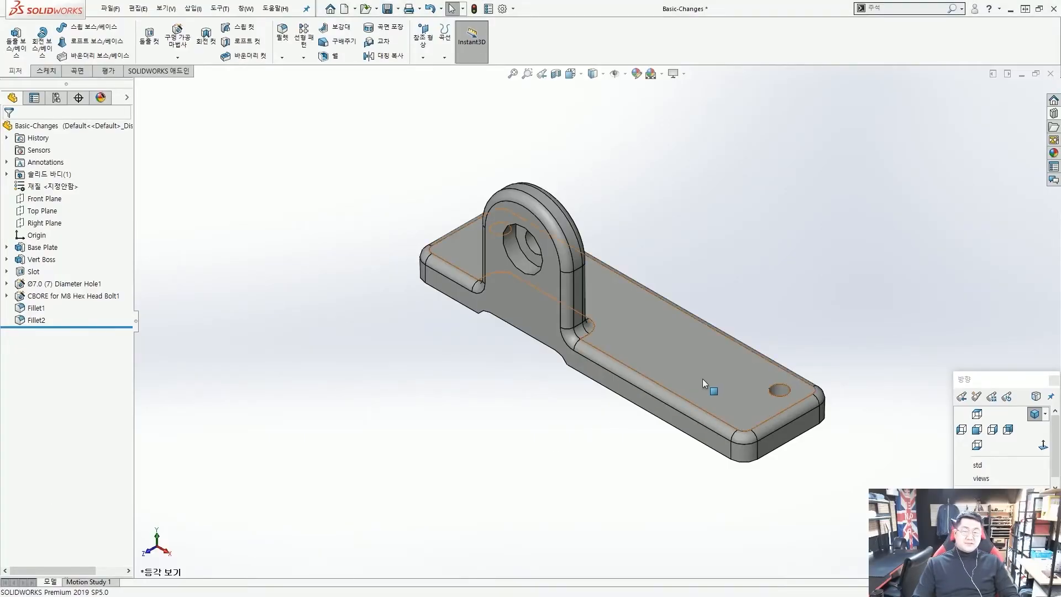
scroll(702, 379, down, 2)
scroll(702, 379, up, 3)
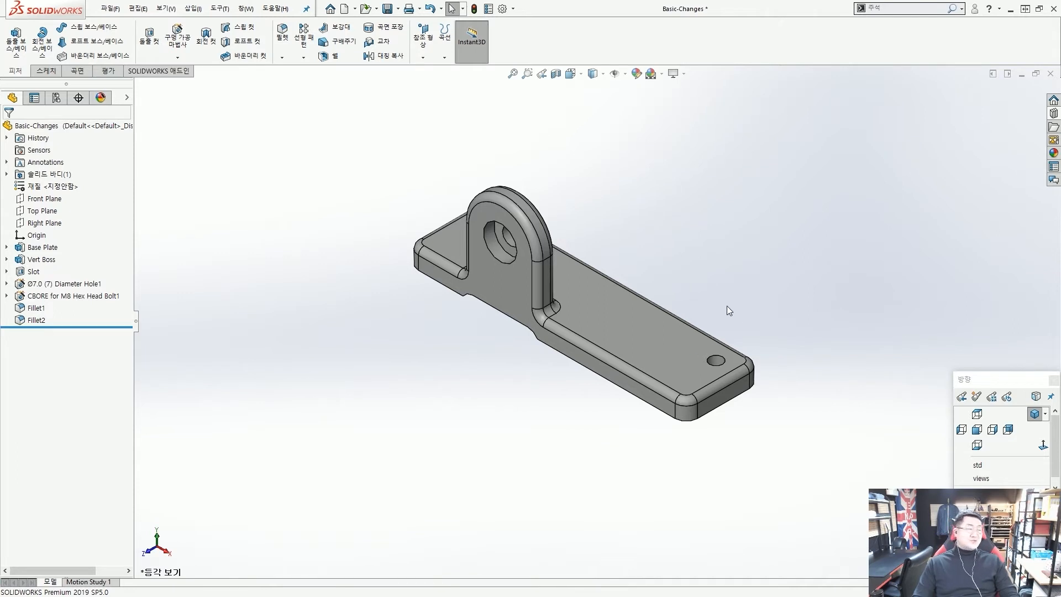
scroll(686, 307, up, 2)
scroll(613, 316, down, 4)
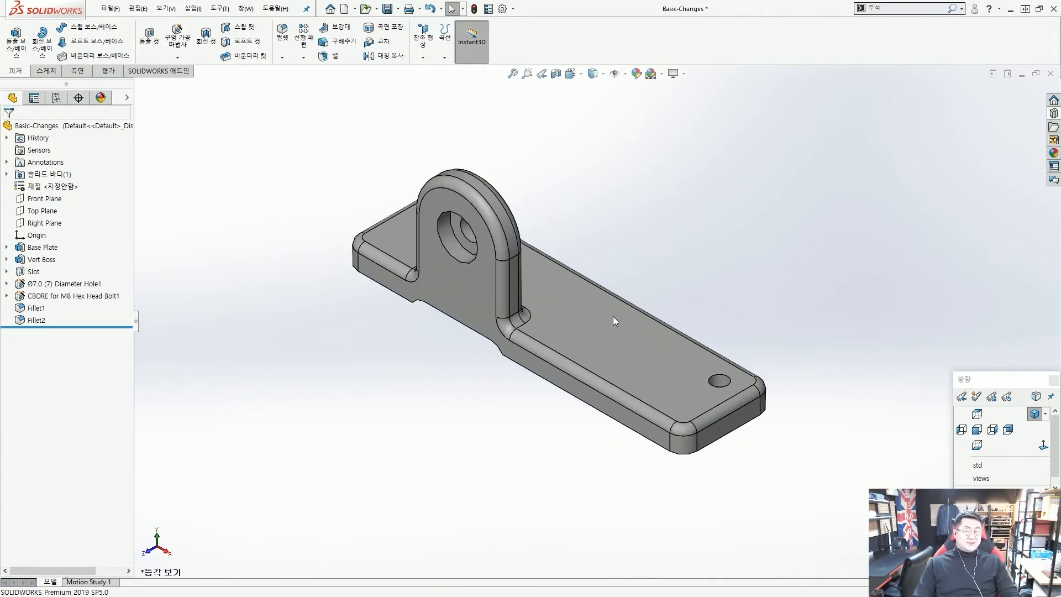
scroll(615, 330, down, 2)
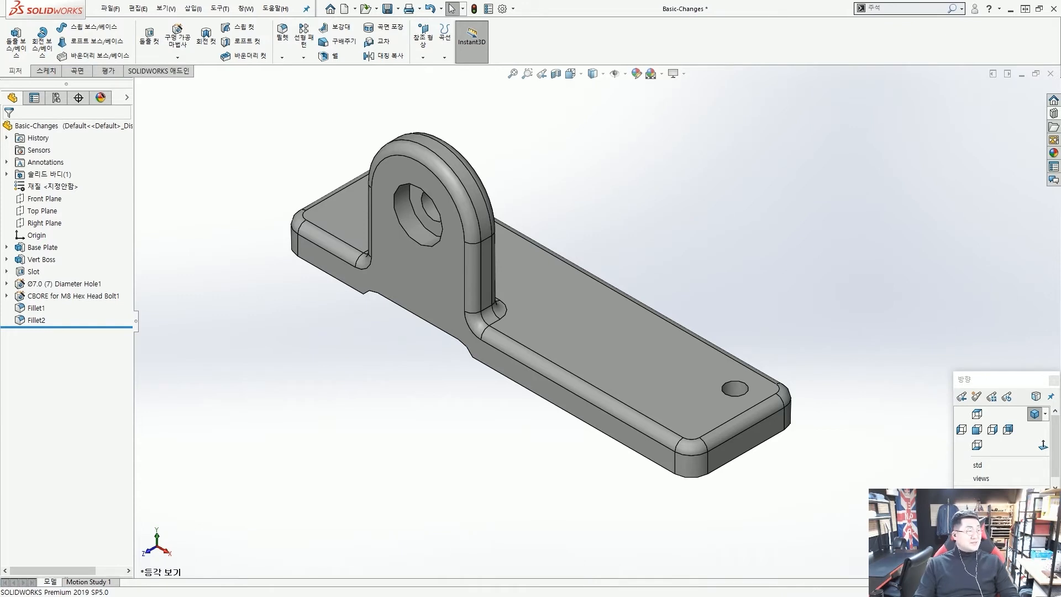
Step: Select the flat side face of the Vert Boss to display the feature's dimensions on the model
middle_drag(512, 300, 505, 274)
click(481, 258)
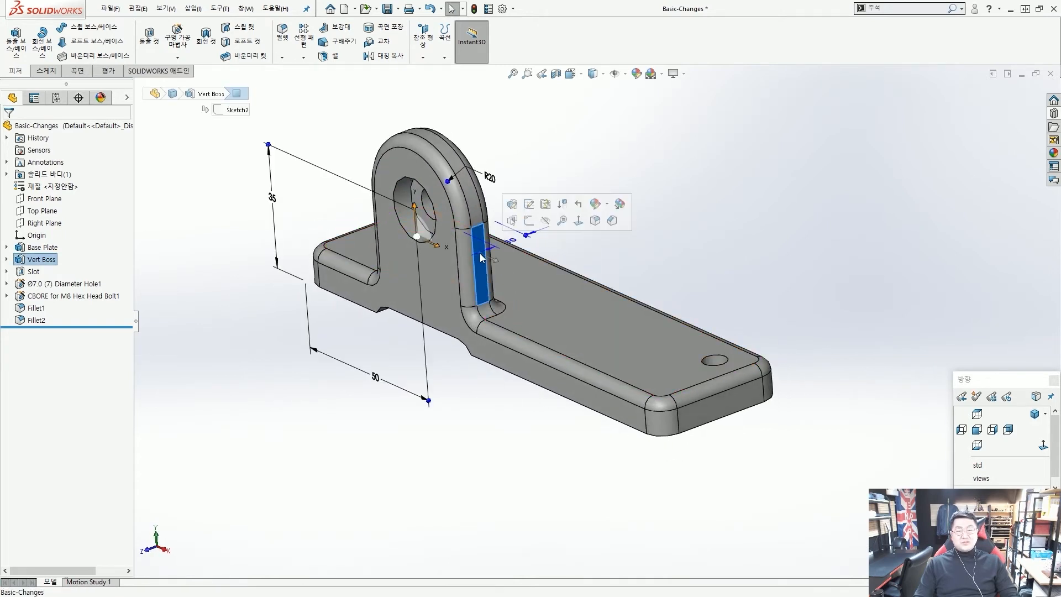
click(734, 253)
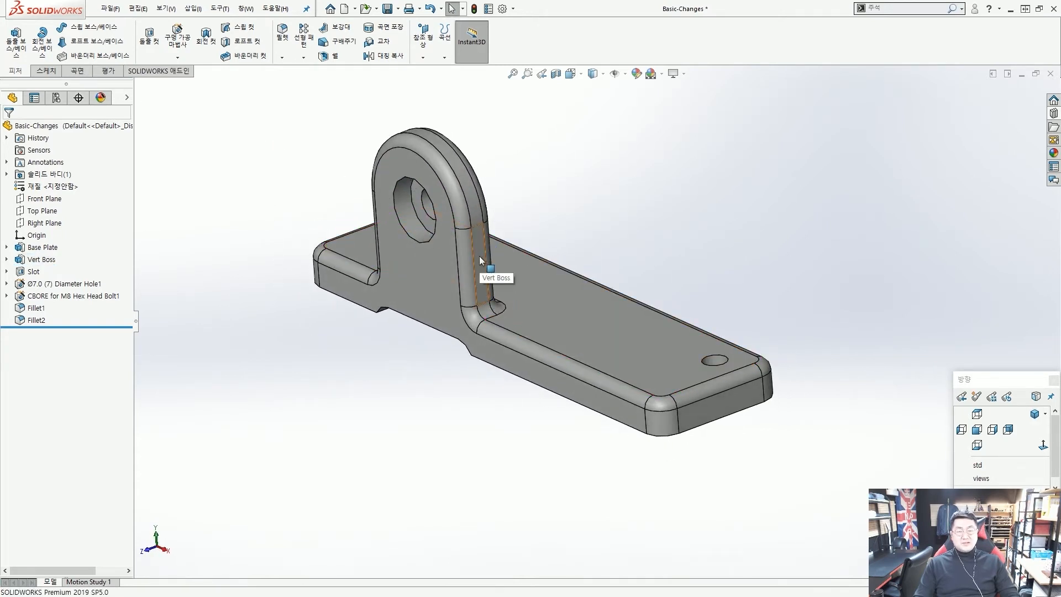
click(472, 271)
middle_drag(472, 271, 402, 301)
drag(341, 285, 346, 279)
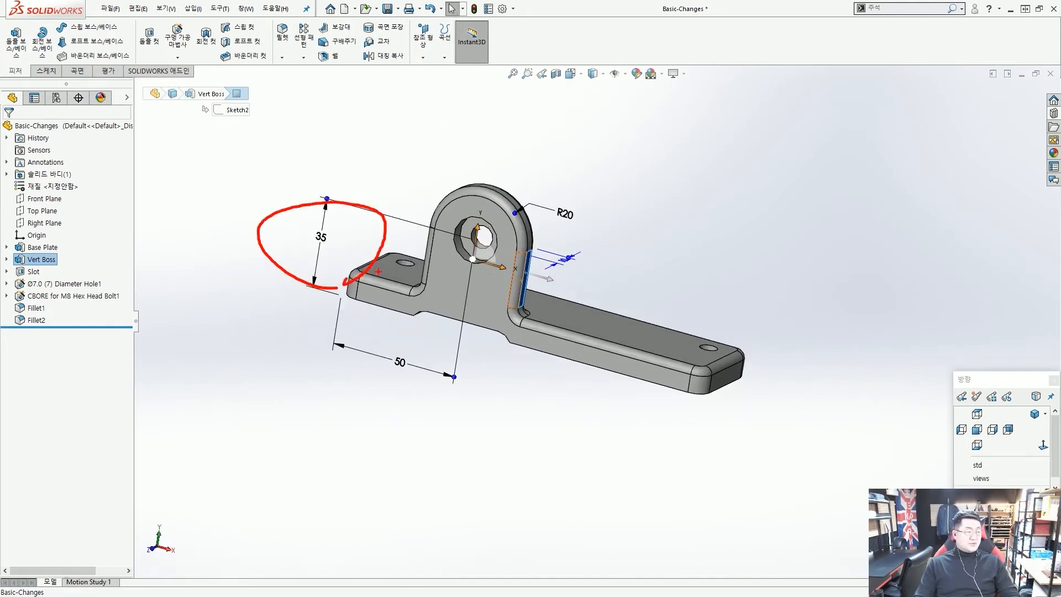
key(Escape)
middle_drag(390, 267, 376, 267)
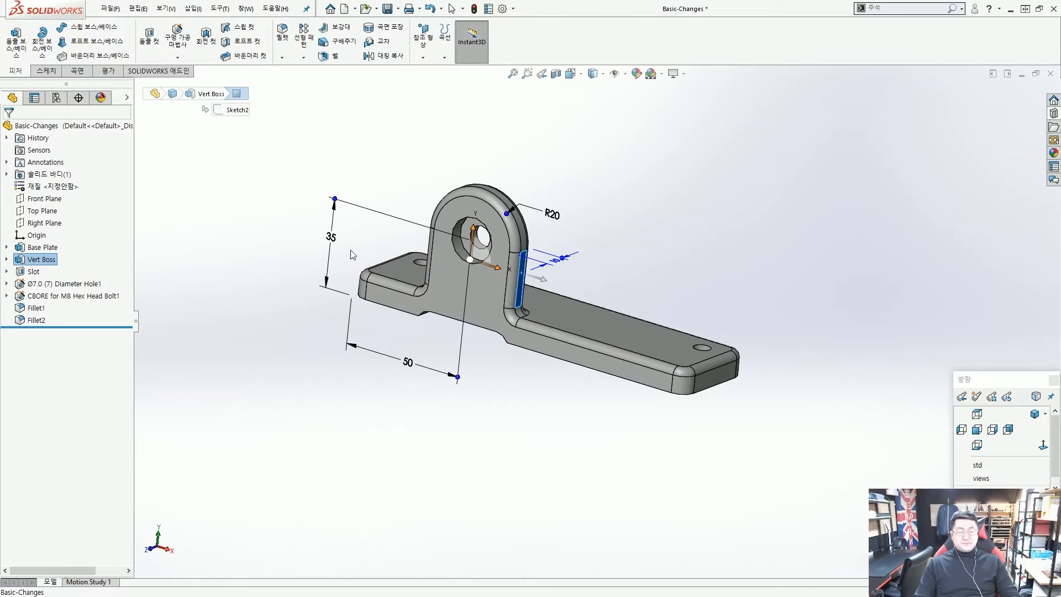
scroll(359, 218, down, 4)
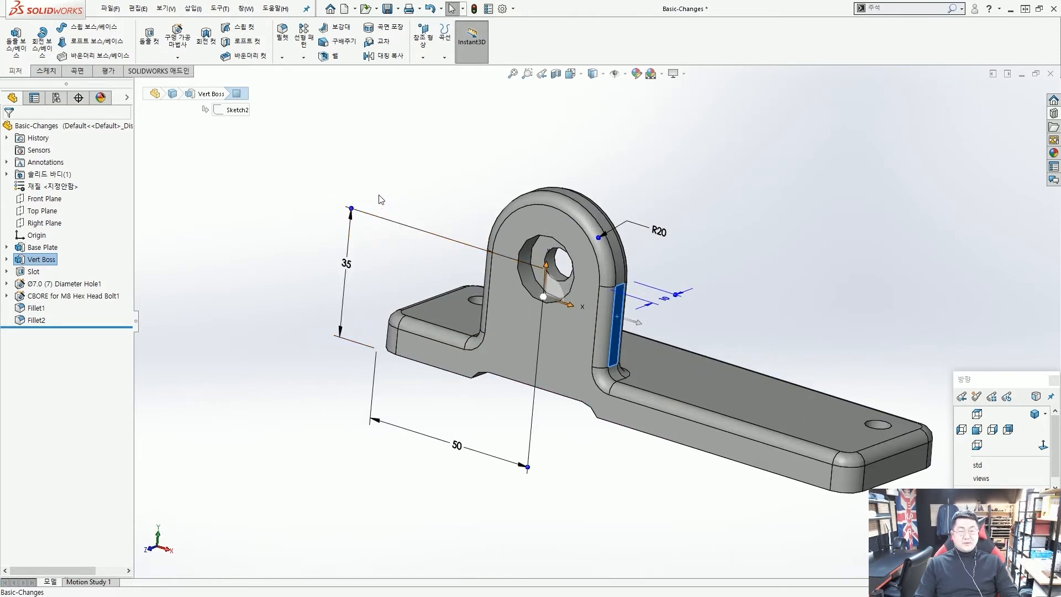
middle_drag(356, 260, 360, 265)
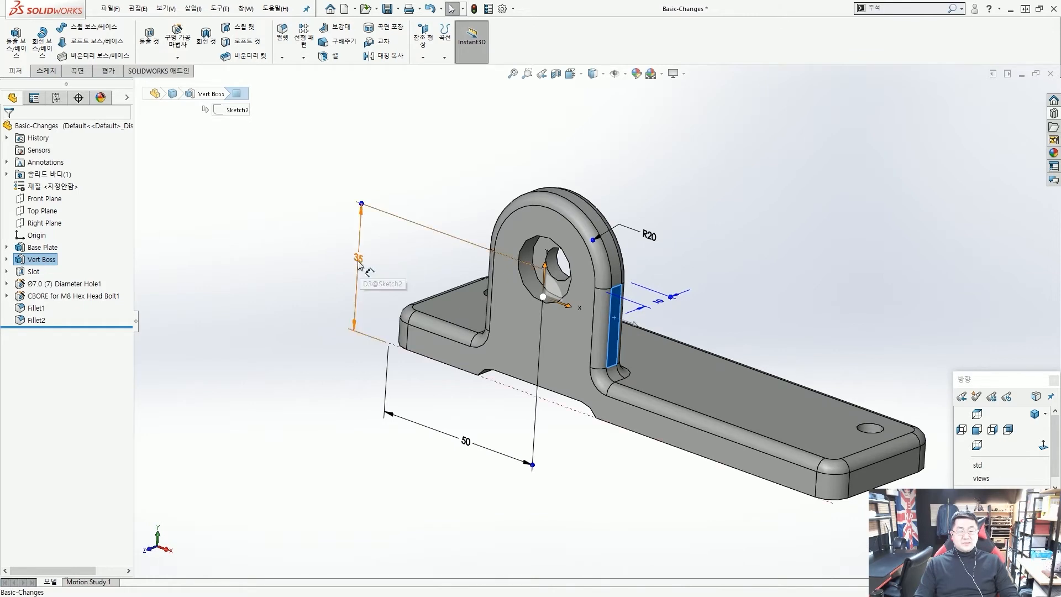
Step: Set the Vert Boss's vertical height dimension to 65 mm, rebuild the part, and clear the selection
click(360, 264)
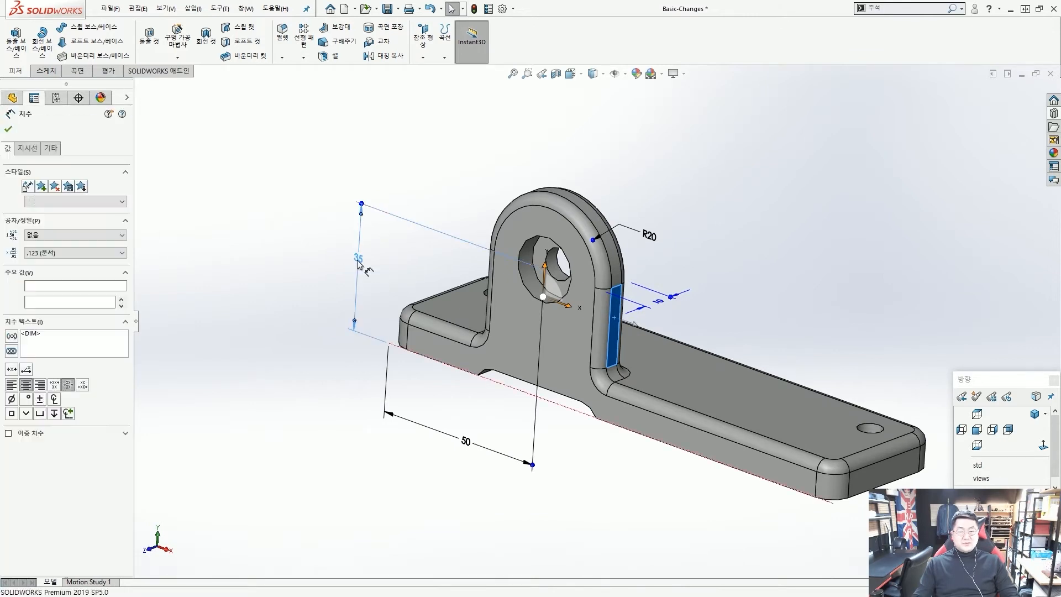
double_click(359, 264)
text(65)
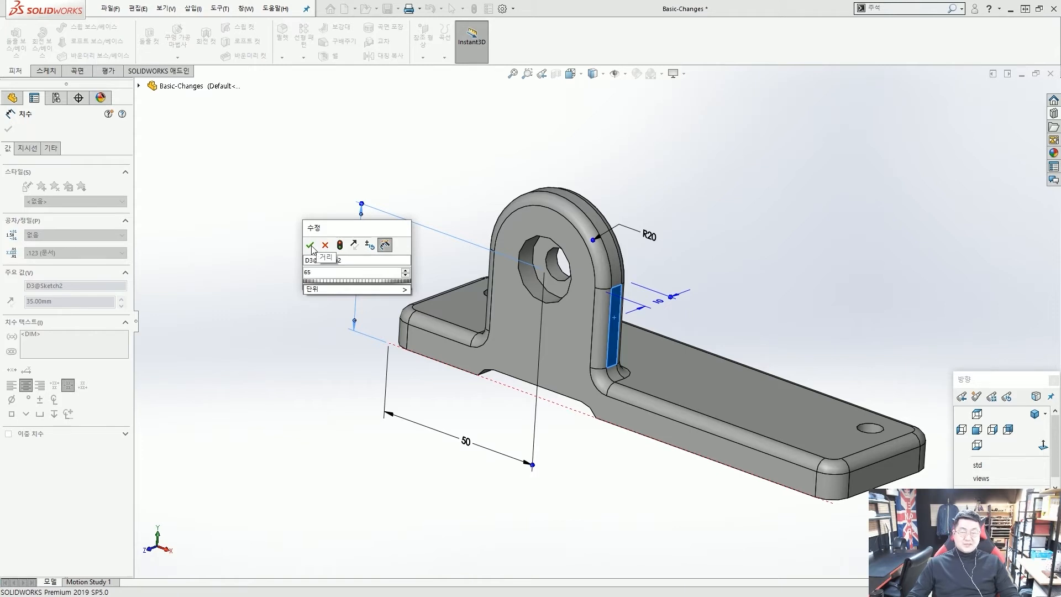
click(339, 245)
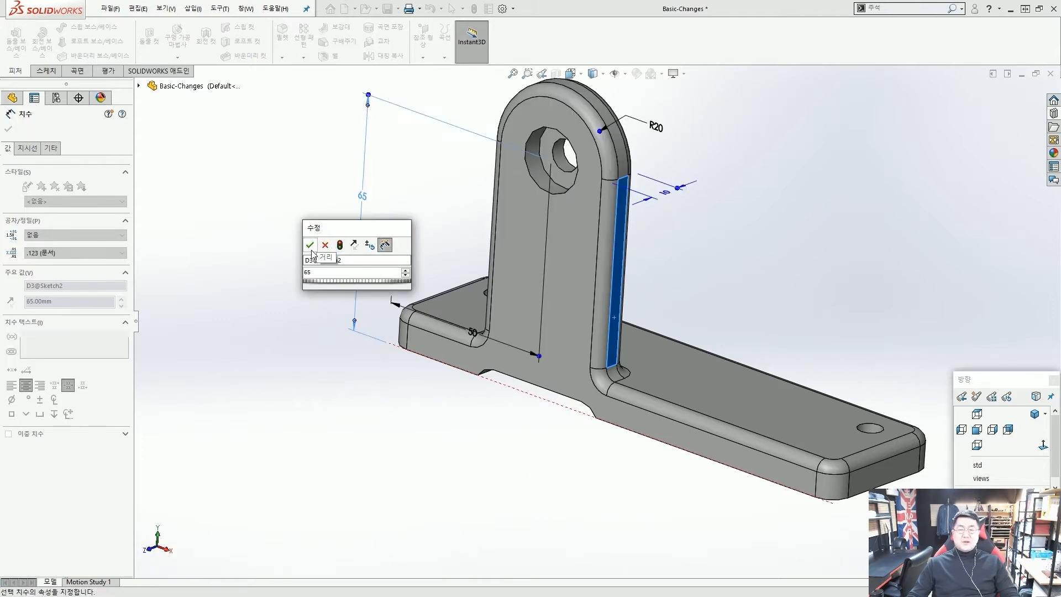
click(309, 245)
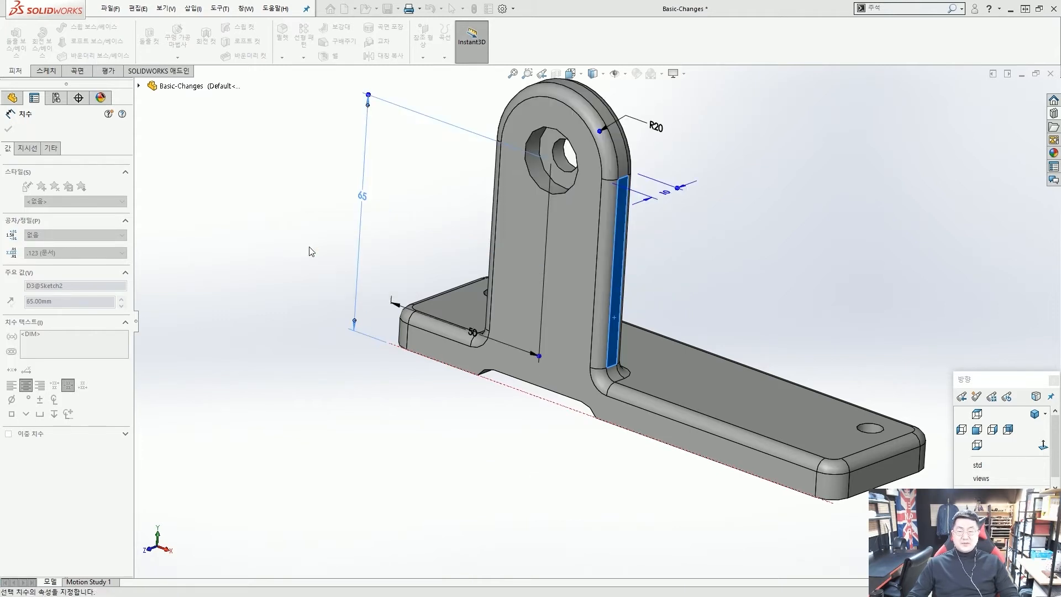
click(424, 211)
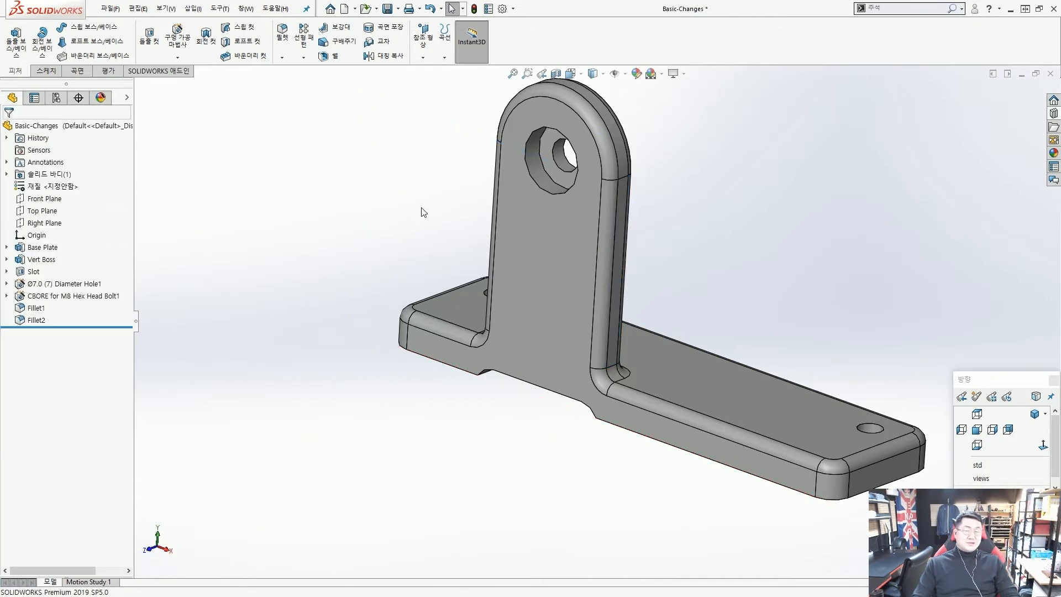
Step: Display the Vert Boss's dimensions again to examine the handle on its height dimension, and clear the selection
click(619, 237)
scroll(597, 332, up, 3)
scroll(454, 199, down, 2)
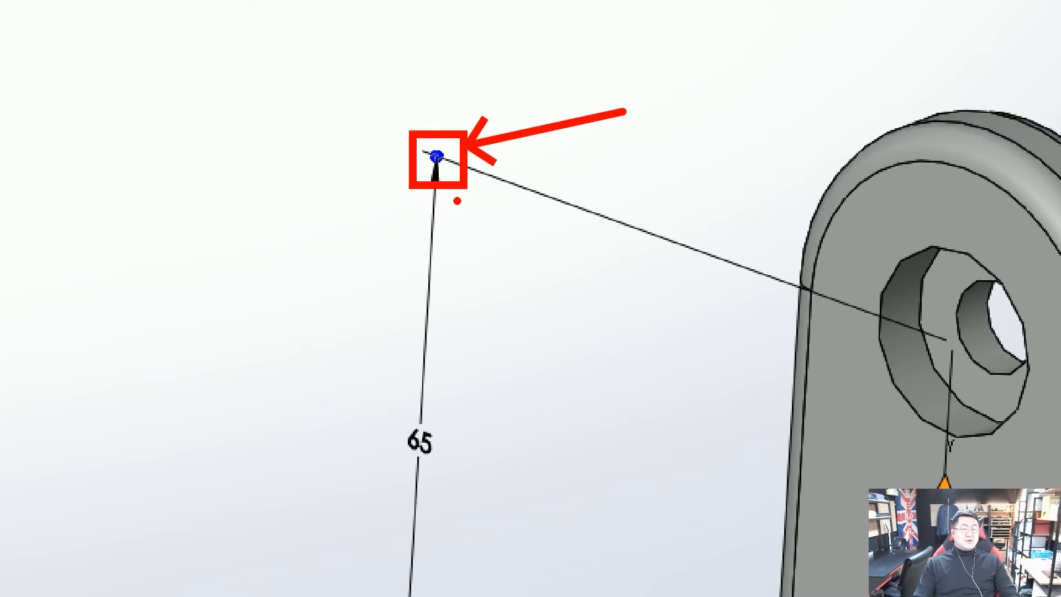
key(Escape)
scroll(467, 221, up, 4)
scroll(522, 244, down, 2)
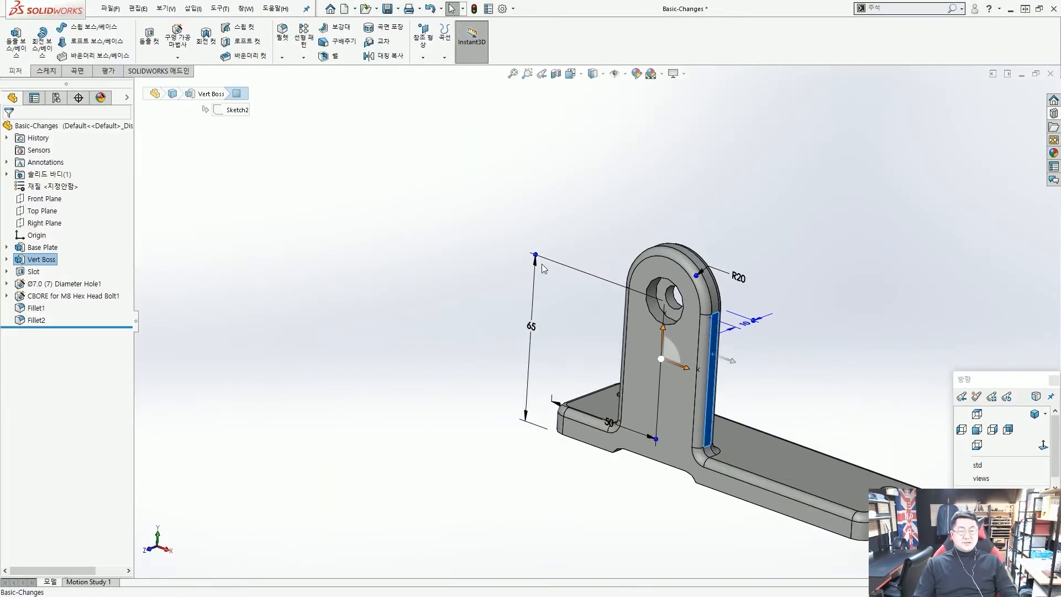
mouse_move(535, 259)
mouse_down()
mouse_move(535, 287)
mouse_move(522, 253)
mouse_up()
key(f)
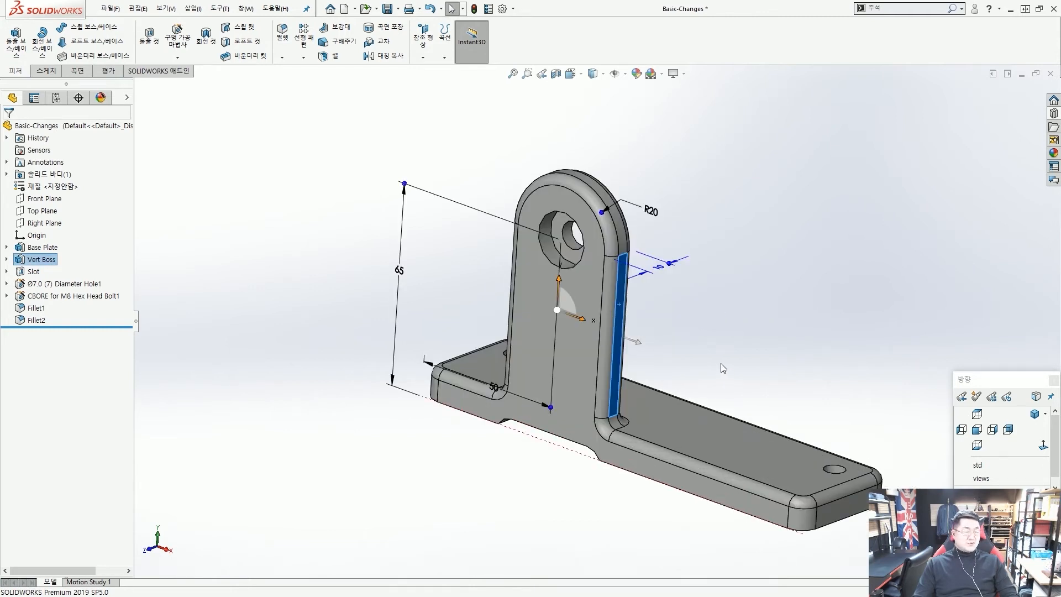
key(Escape)
key(f)
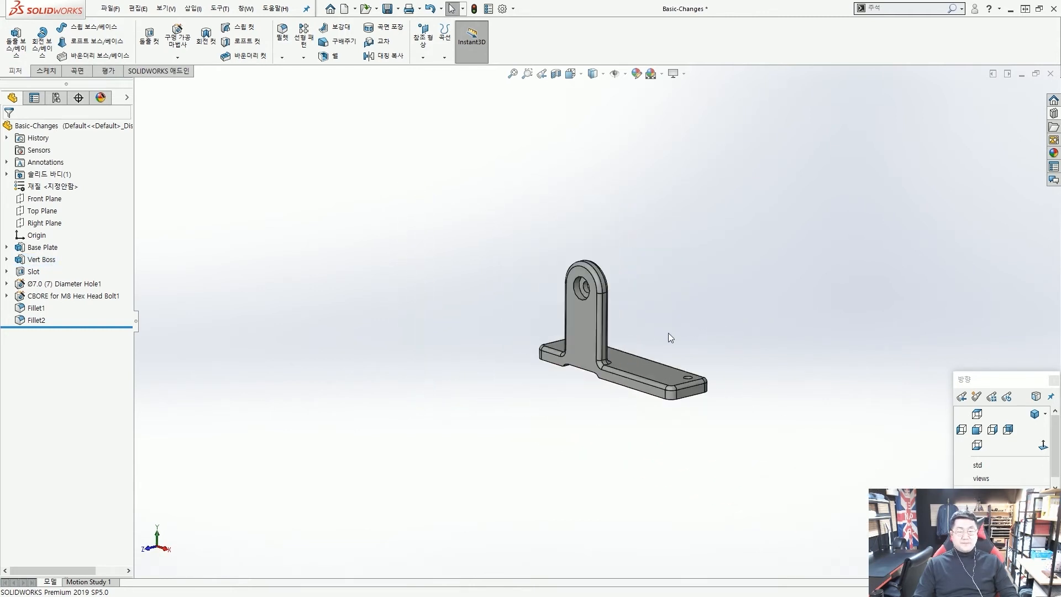
Step: Examine the hole at the plate's long end and its Ø7.0 (7) Diameter Hole1 feature in the tree
scroll(668, 337, down, 4)
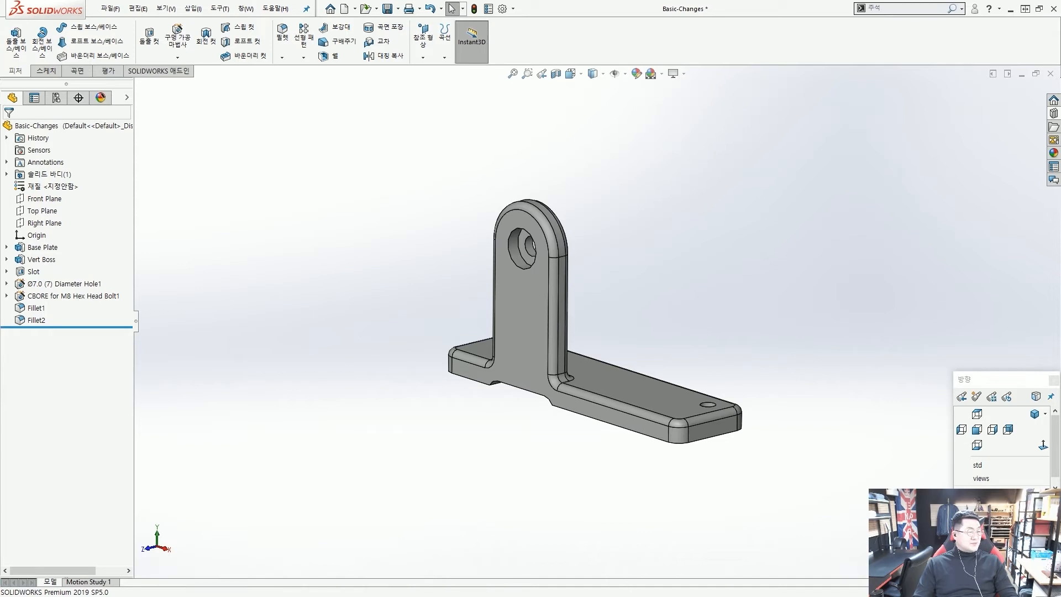
middle_drag(680, 221, 686, 330)
scroll(666, 329, down, 4)
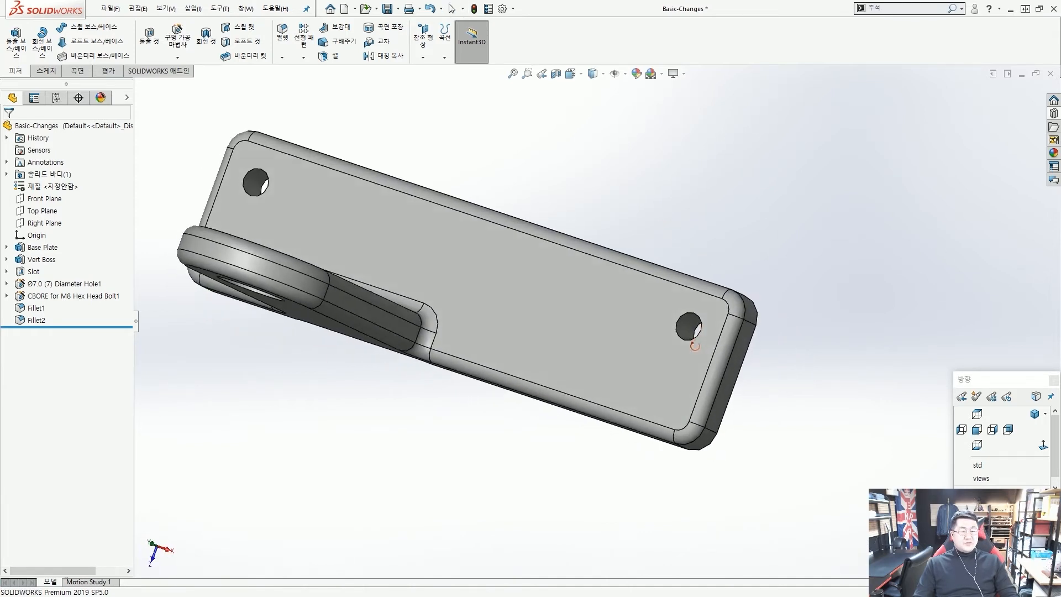
scroll(689, 330, down, 5)
drag(705, 269, 639, 321)
drag(5, 279, 105, 291)
drag(198, 286, 119, 286)
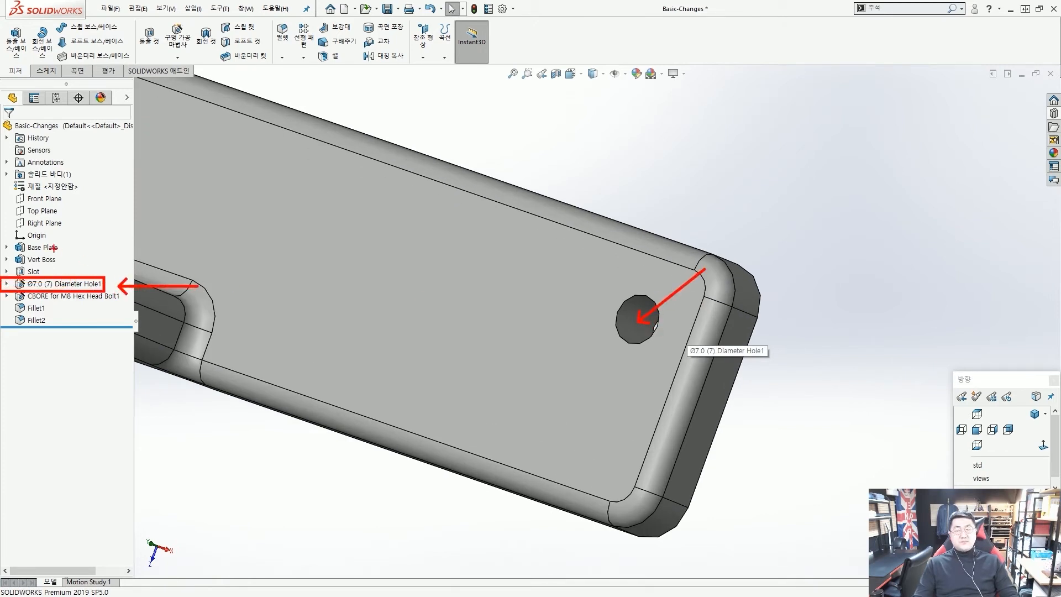
key(Escape)
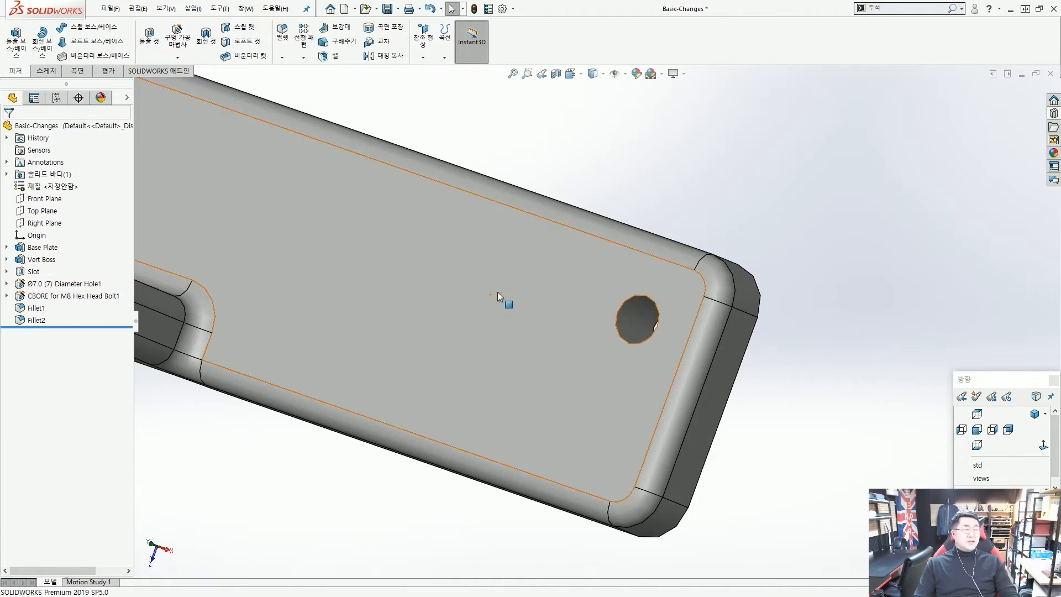
Step: Examine the inner wall of the hole at the plate's far corner up close
scroll(500, 293, up, 5)
middle_drag(636, 333, 640, 289)
scroll(635, 308, down, 4)
click(585, 312)
scroll(587, 313, up, 2)
click(747, 333)
scroll(556, 330, down, 8)
key(ctrl+2)
drag(659, 377, 659, 269)
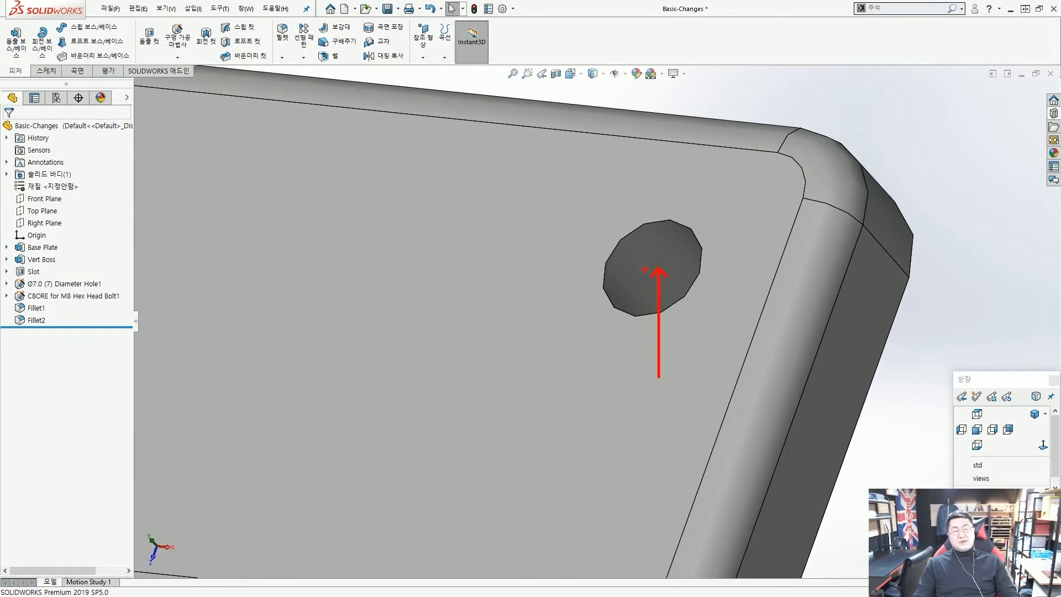
drag(505, 174, 401, 249)
drag(515, 218, 447, 327)
drag(545, 321, 546, 366)
drag(726, 331, 680, 350)
drag(740, 327, 677, 315)
key(Escape)
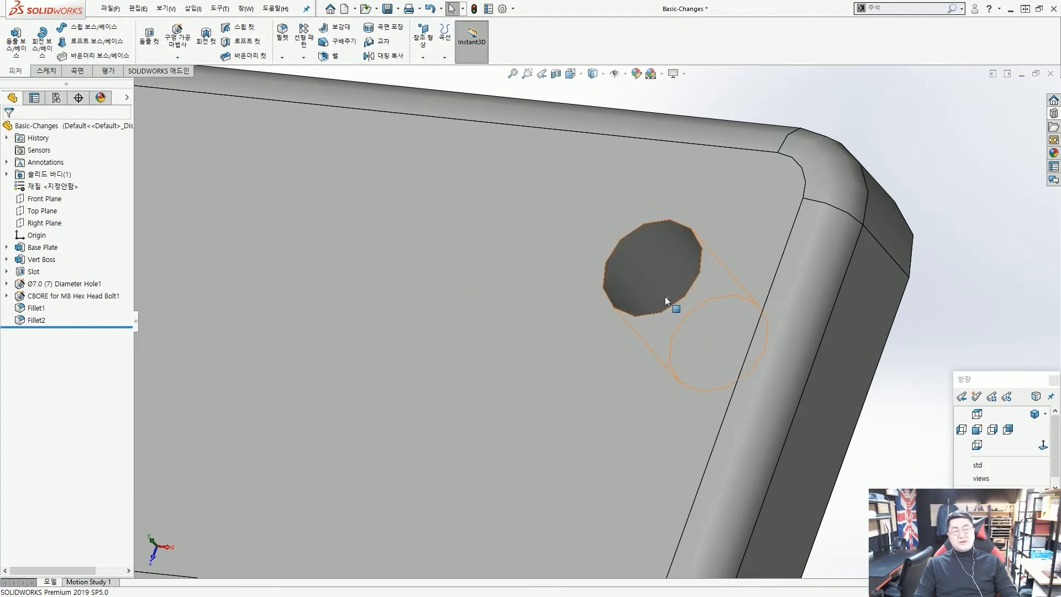
Step: Select the inner wall of the Ø7.0 hole to display its diameter and position dimensions
click(659, 264)
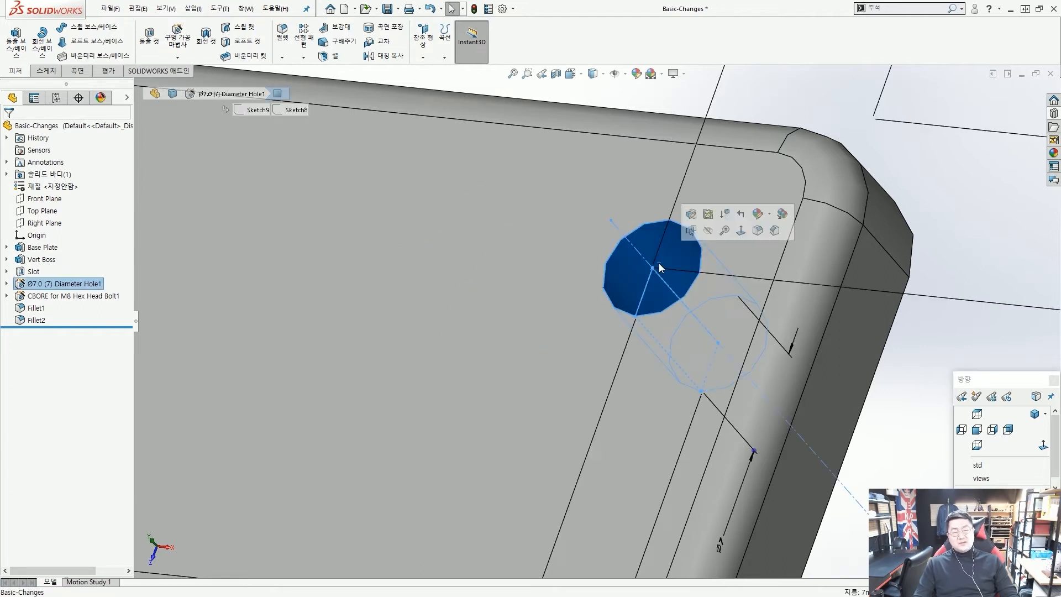
key(f)
middle_drag(667, 334, 601, 298)
click(601, 299)
scroll(705, 348, down, 3)
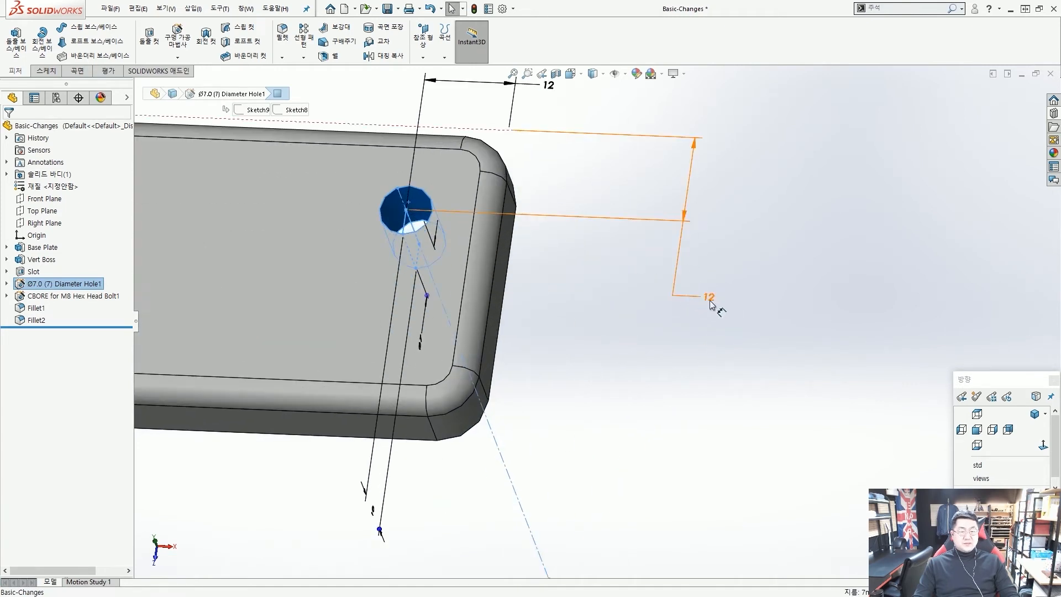
click(711, 302)
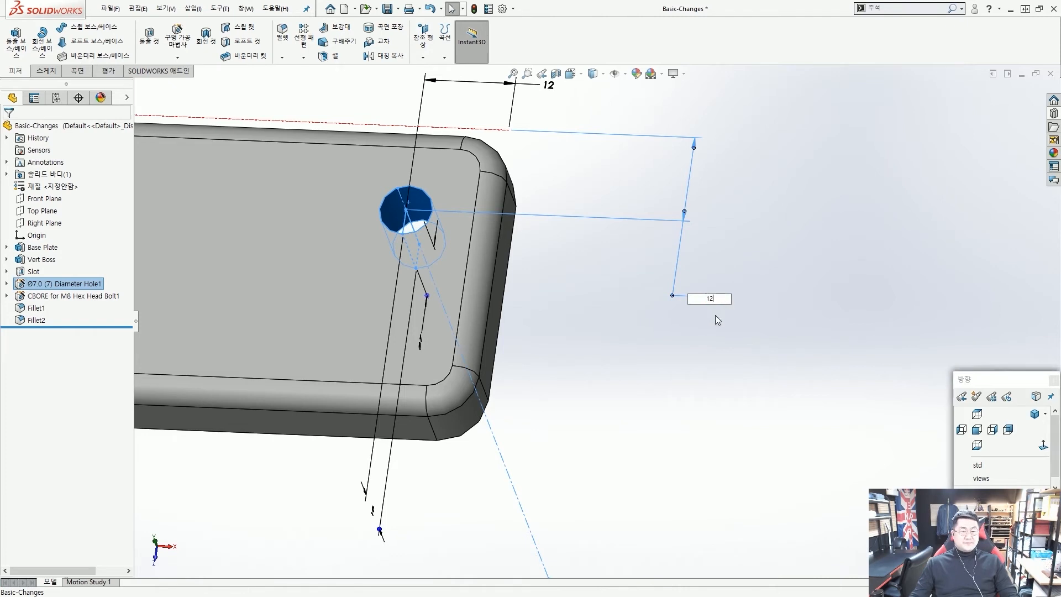
click(715, 313)
click(426, 213)
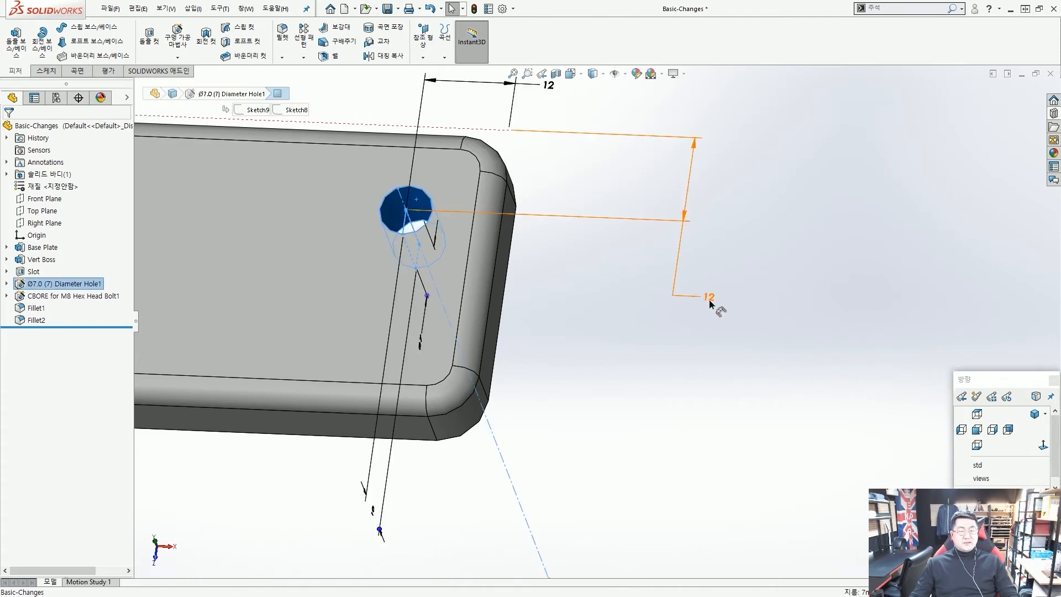
click(712, 303)
click(521, 260)
click(413, 208)
click(643, 303)
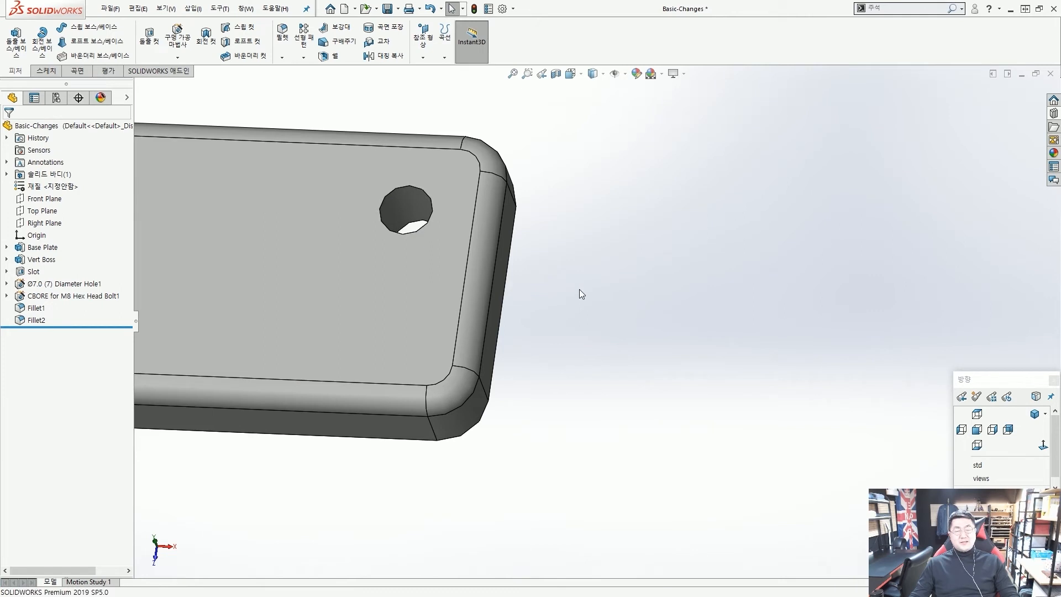
Step: Set the distance of the Ø7.0 hole from the plate's rear long edge to 20 mm
click(417, 207)
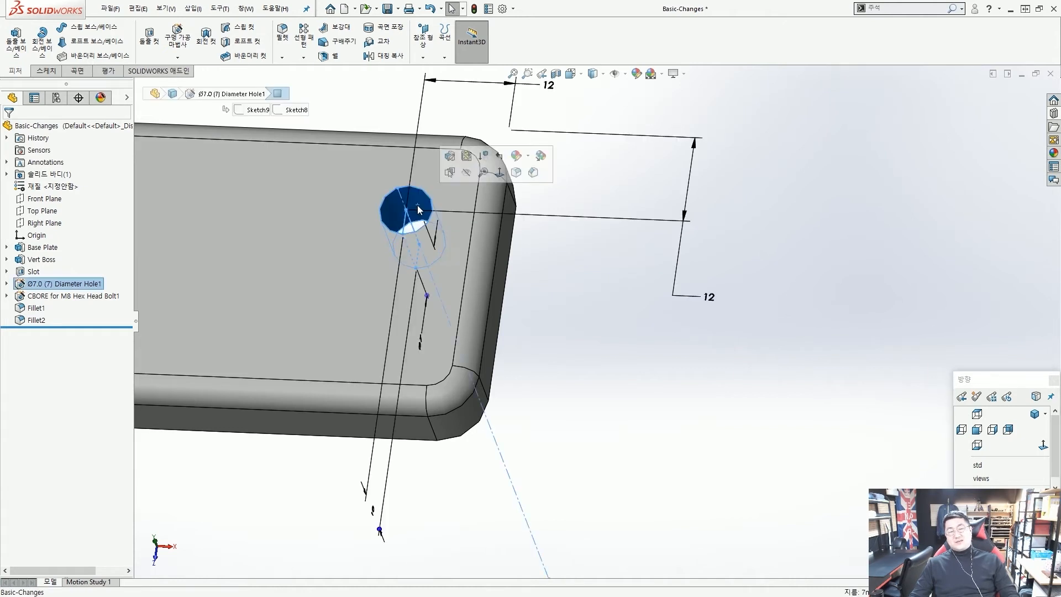
click(718, 303)
click(711, 301)
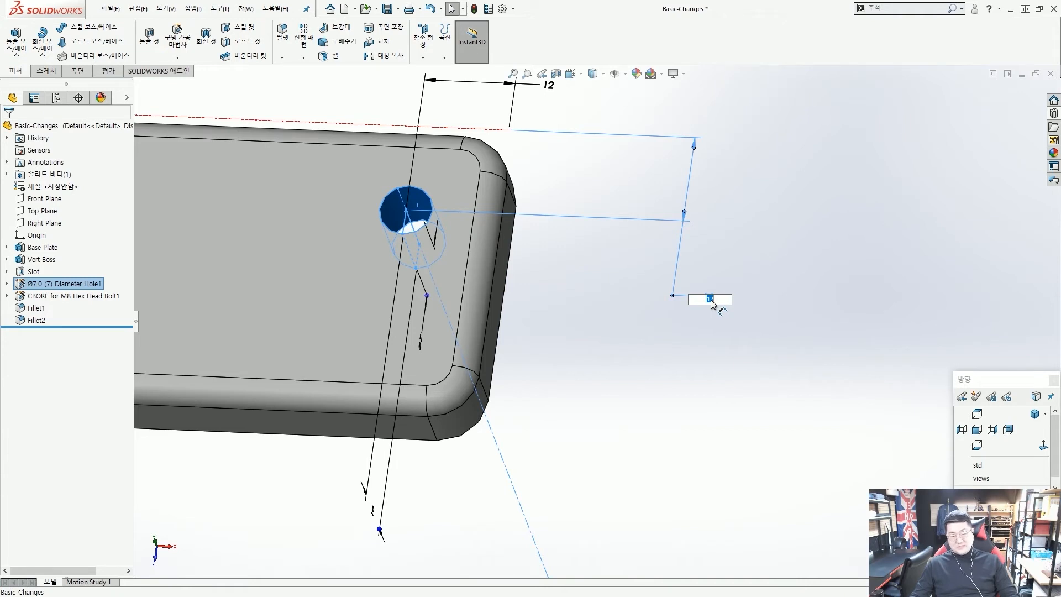
key(Return)
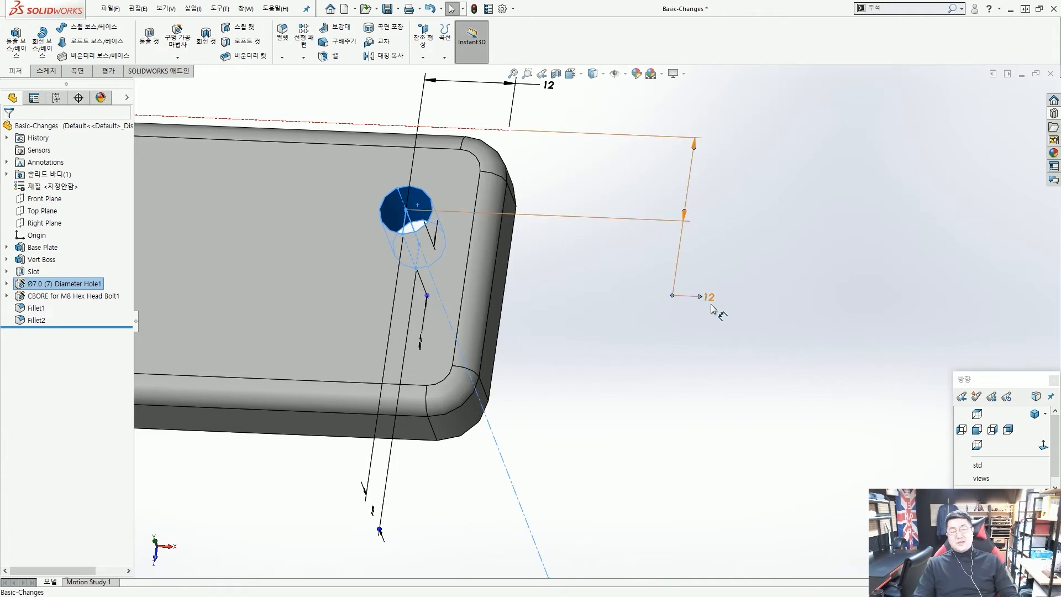
click(709, 297)
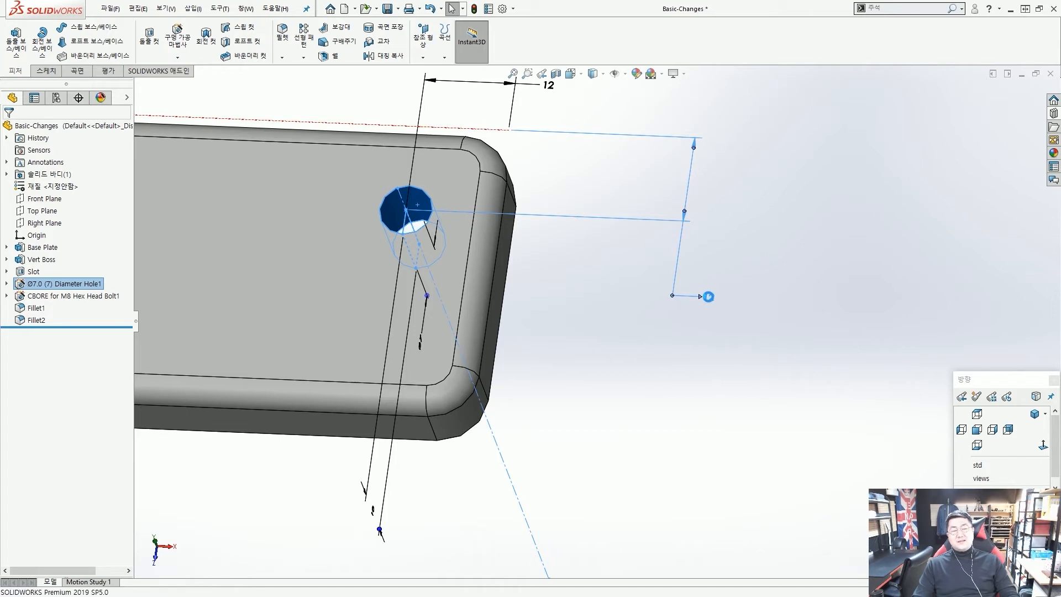
double_click(709, 297)
text(20)
click(661, 283)
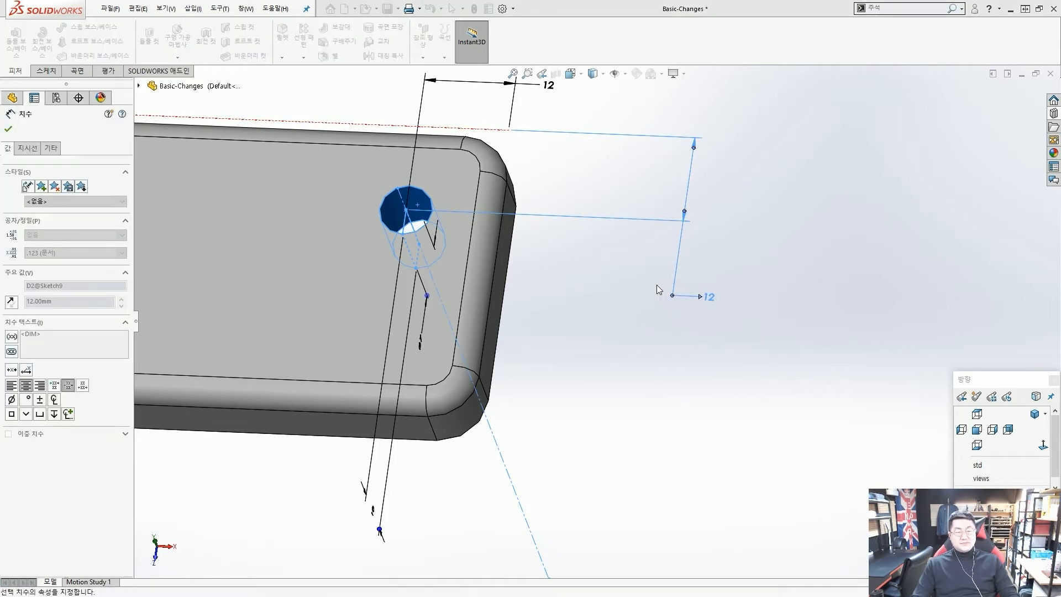
Step: Clear the selection and rebuild the part to apply the hole's new position
click(585, 282)
scroll(585, 280, up, 6)
scroll(496, 274, down, 3)
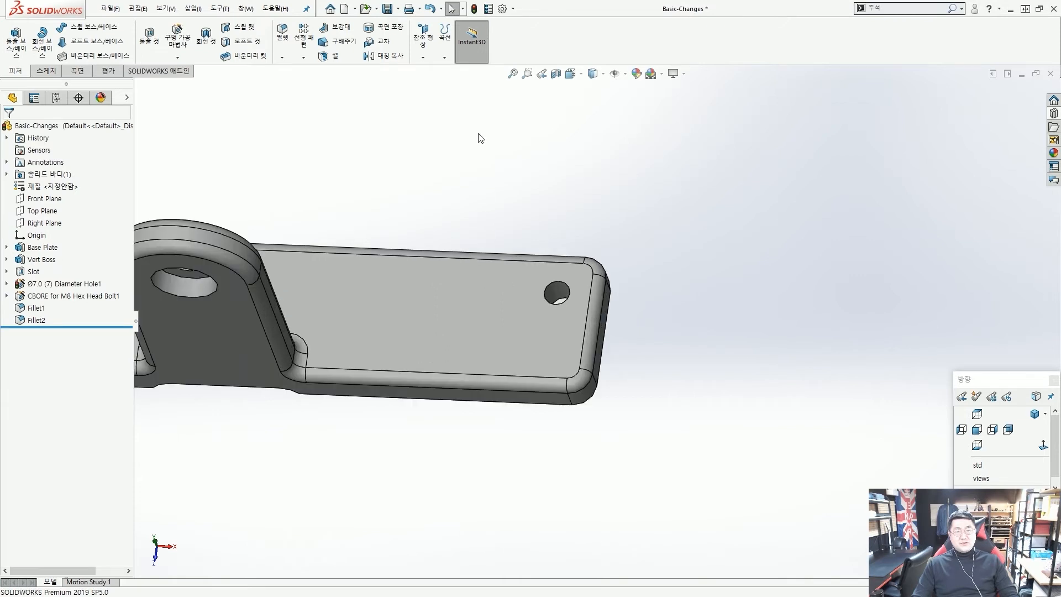
click(474, 8)
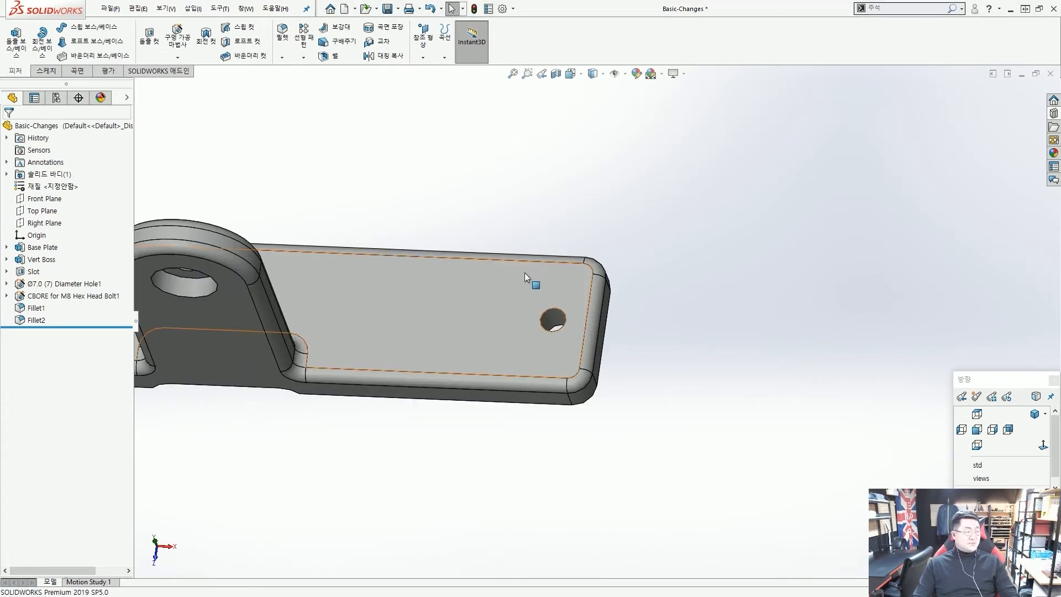
scroll(559, 246, up, 5)
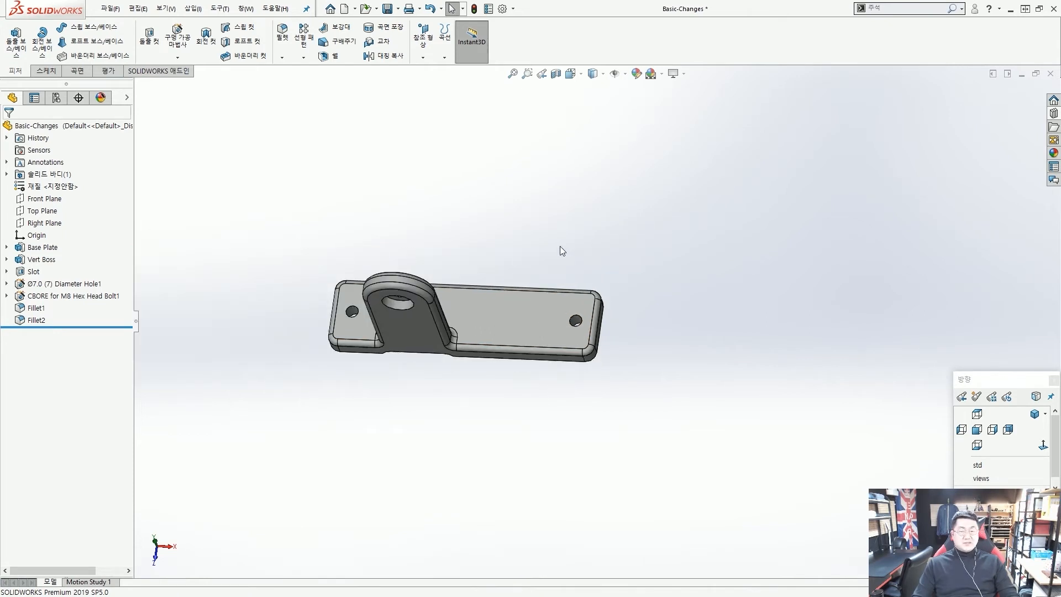
Step: Examine the vertical boss and base plate from several angles, comparing the boss's placement along the plate
middle_drag(560, 247, 470, 290)
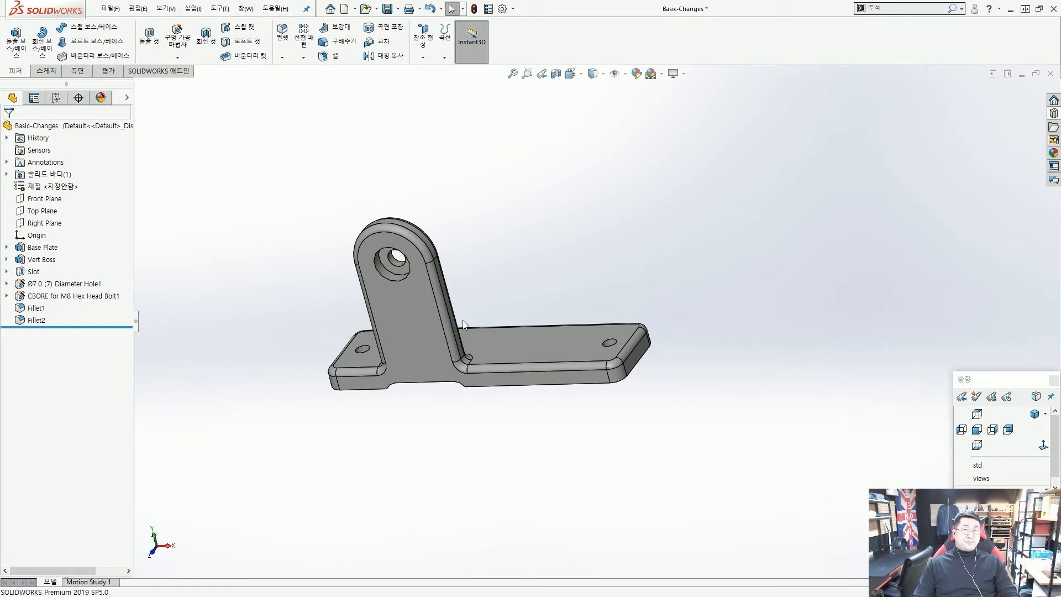
middle_drag(466, 327, 445, 327)
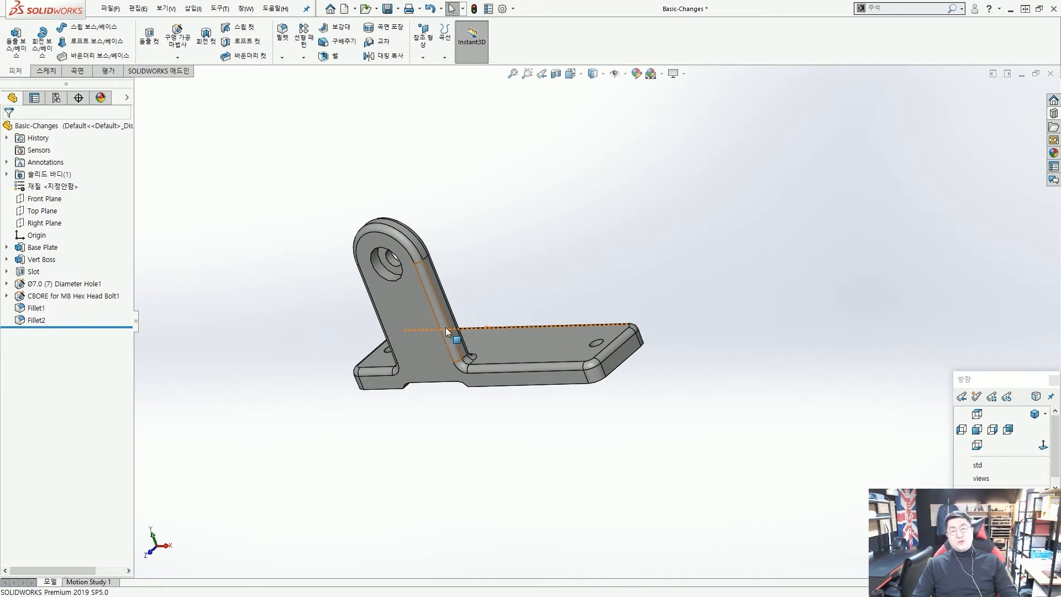
middle_drag(462, 323, 512, 244)
scroll(494, 288, down, 2)
key(ctrl+2)
mouse_move(350, 405)
mouse_down()
mouse_move(332, 266)
mouse_move(426, 328)
mouse_move(433, 372)
mouse_up()
mouse_move(251, 437)
mouse_down()
mouse_move(383, 416)
mouse_move(516, 439)
mouse_move(283, 435)
mouse_up()
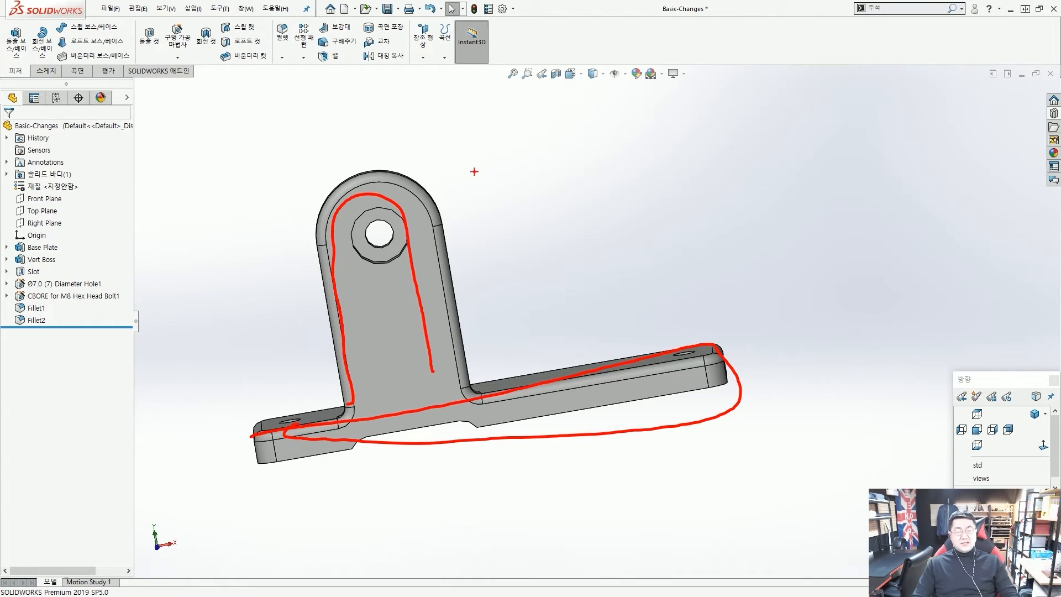
drag(459, 239, 512, 475)
key(Escape)
mouse_move(513, 313)
middle_down()
mouse_move(482, 385)
mouse_move(473, 379)
middle_up()
scroll(459, 343, down, 3)
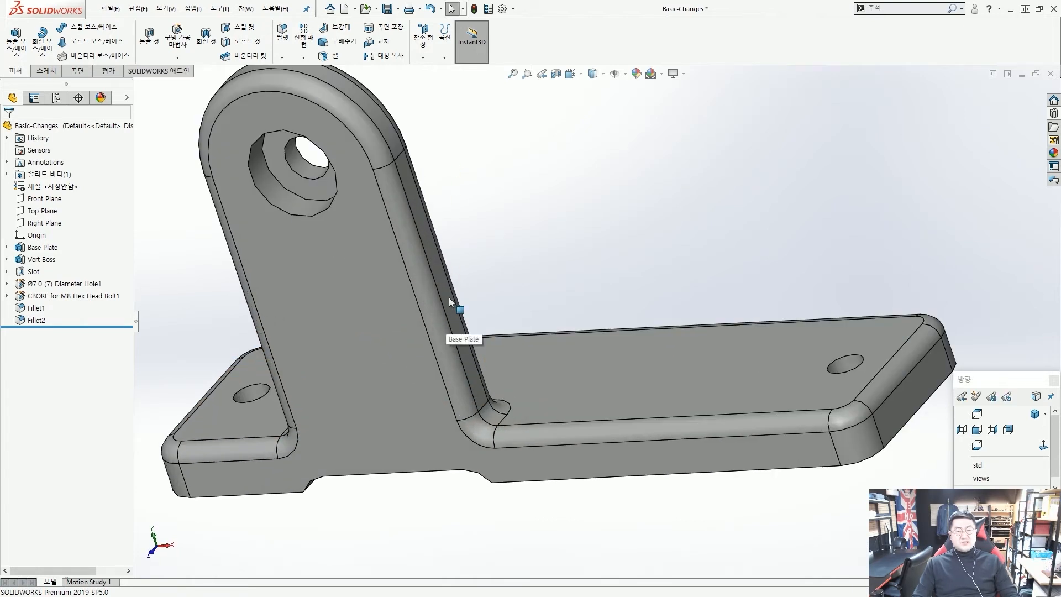
Step: Select the narrow side face of the Vert Boss and open its Sketch2 for editing
click(449, 297)
scroll(449, 301, up, 3)
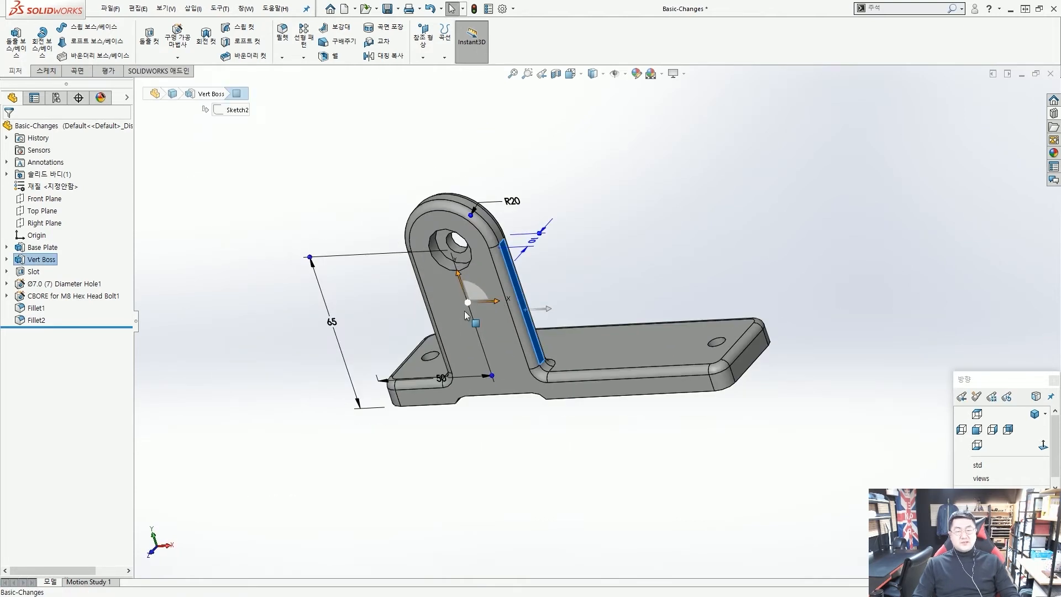
middle_drag(537, 329, 539, 318)
click(535, 319)
scroll(535, 320, down, 4)
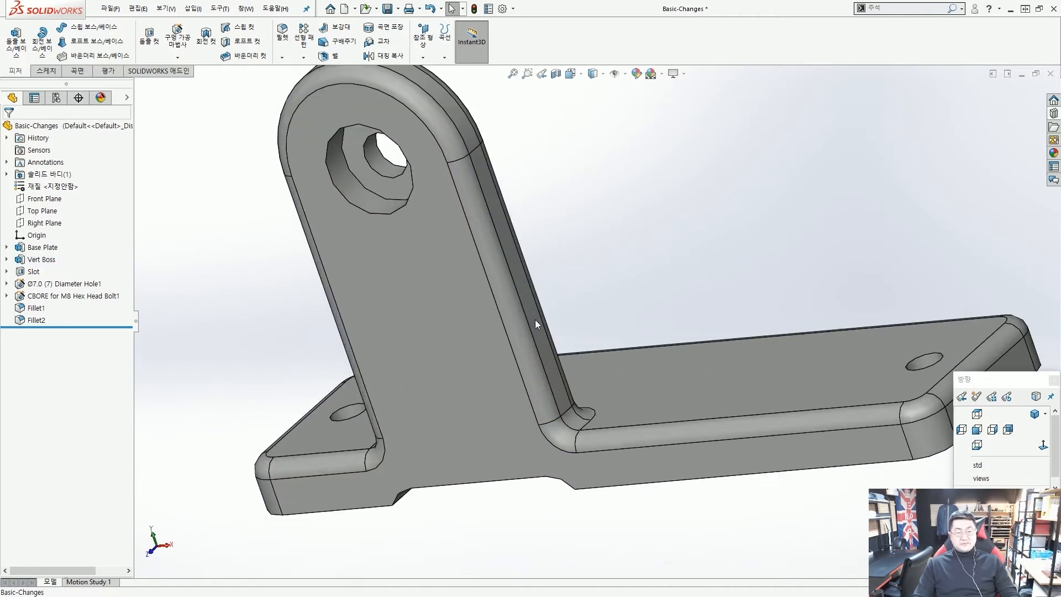
click(534, 311)
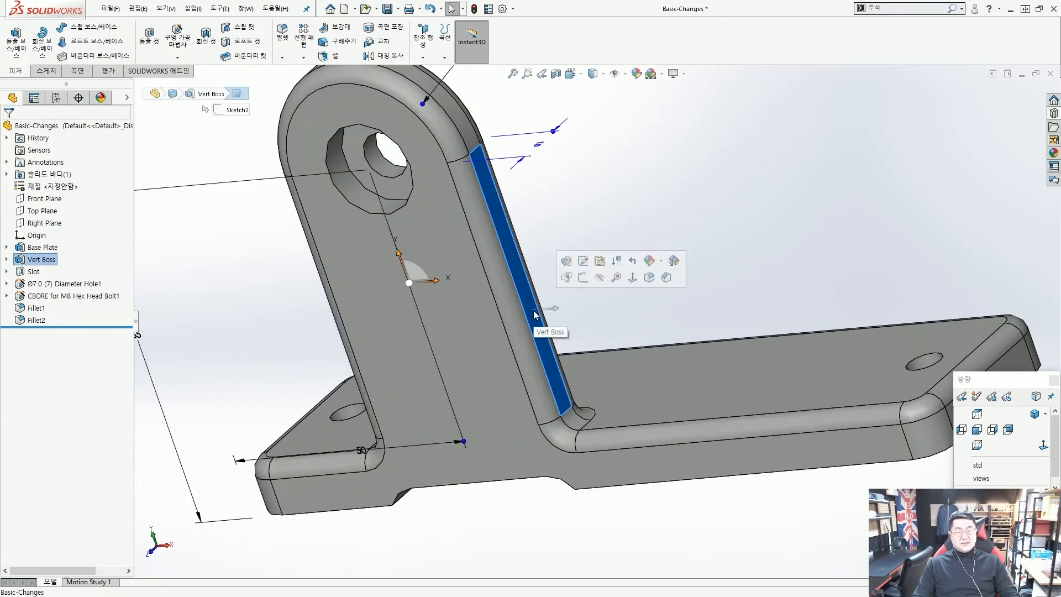
click(582, 262)
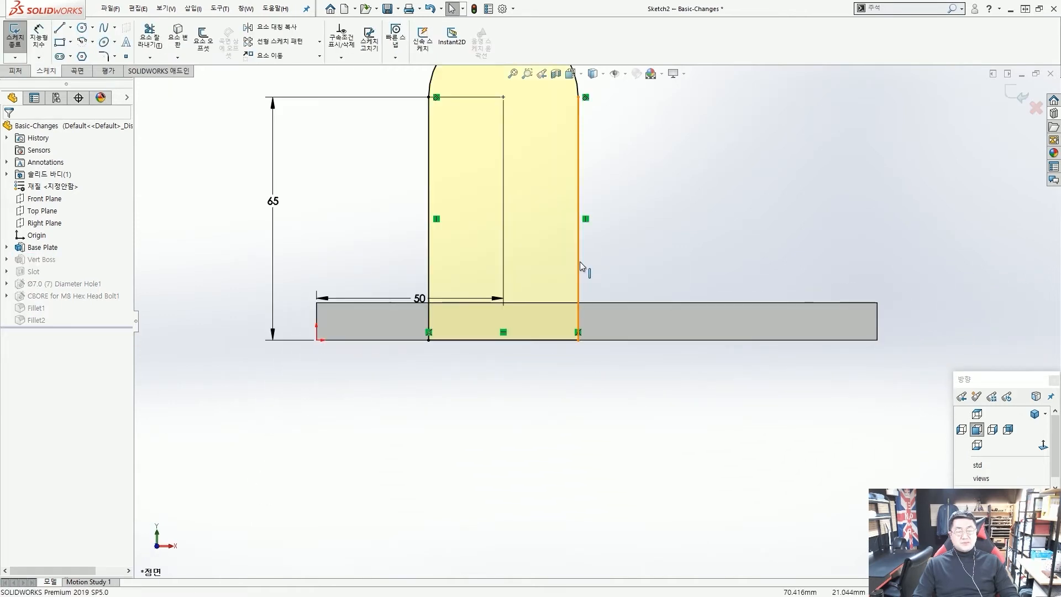
Step: Move the 50 mm horizontal dimension above the boss profile's arc in the sketch
scroll(578, 264, up, 3)
drag(507, 322, 522, 142)
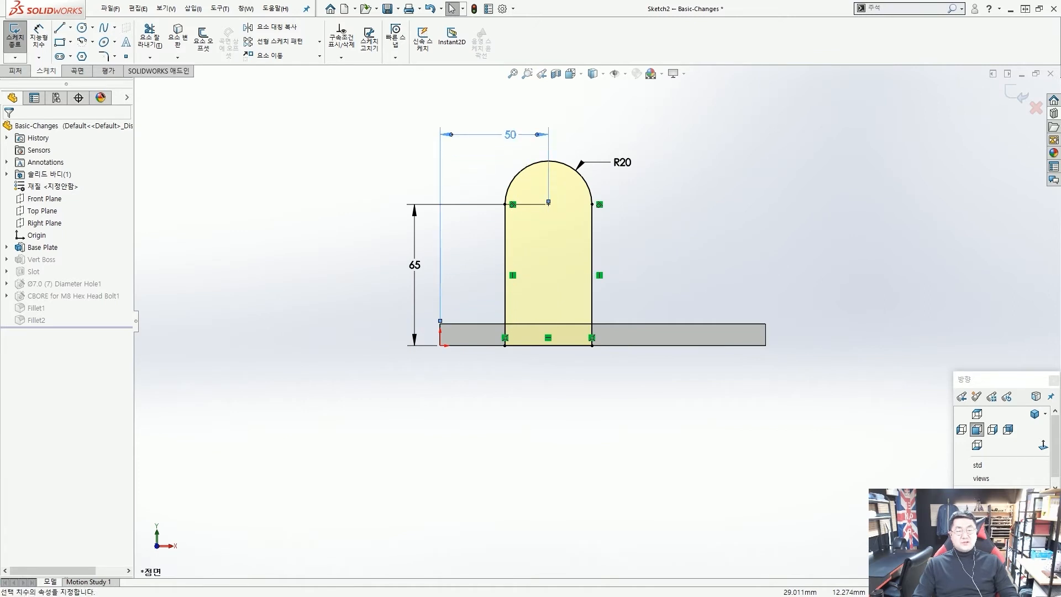
click(678, 237)
scroll(629, 297, up, 2)
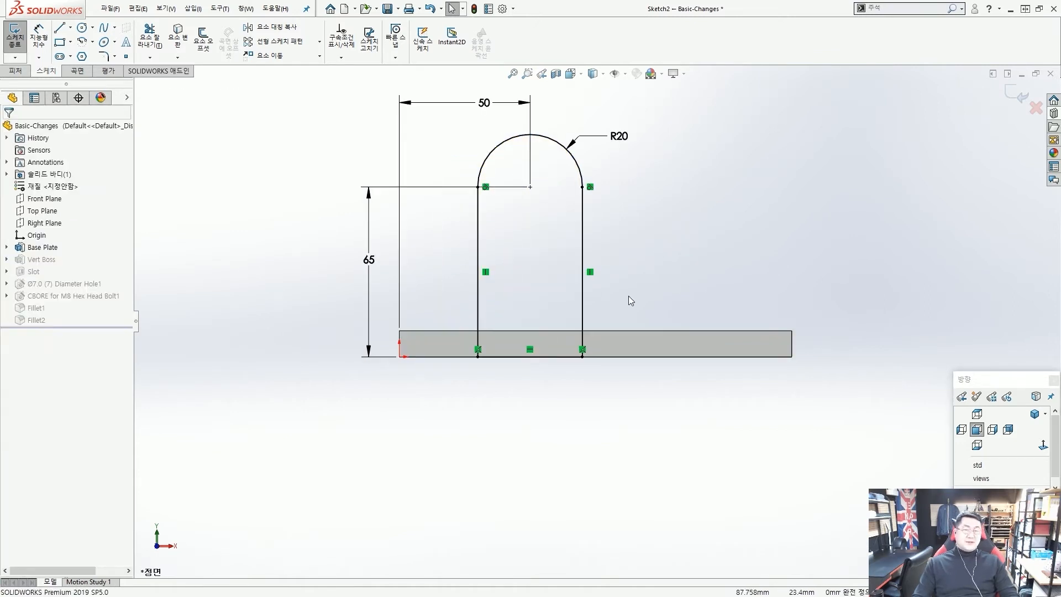
Step: Examine how the boss profile is located between the two end faces of the base plate
mouse_move(551, 330)
middle_down()
mouse_move(468, 370)
mouse_move(587, 407)
middle_up()
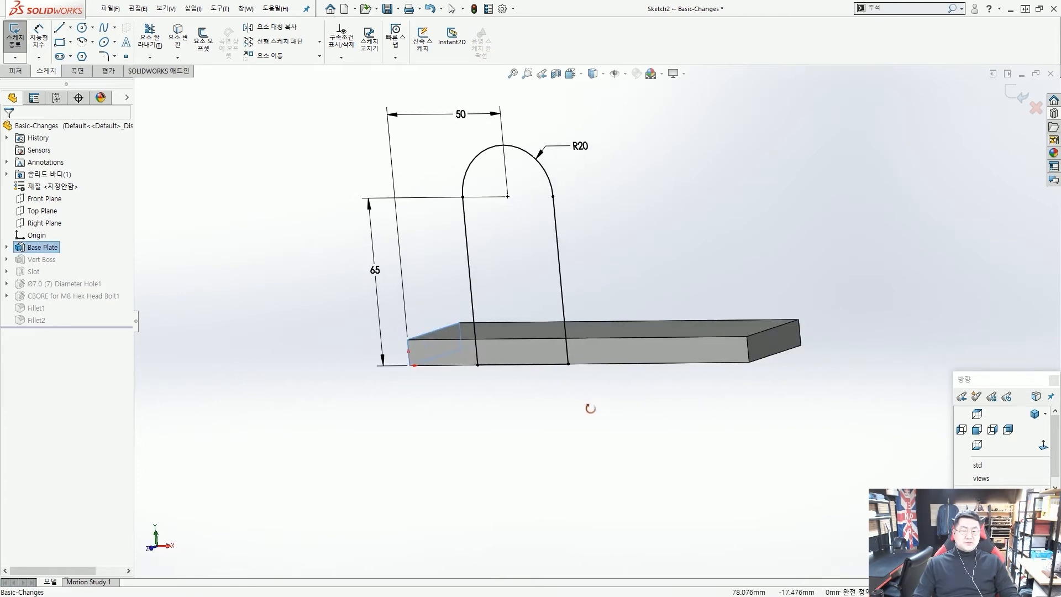
click(637, 311)
middle_drag(645, 294, 700, 305)
key(ctrl+2)
ctrl+shift+drag(334, 361, 398, 348)
ctrl+shift+drag(868, 327, 792, 330)
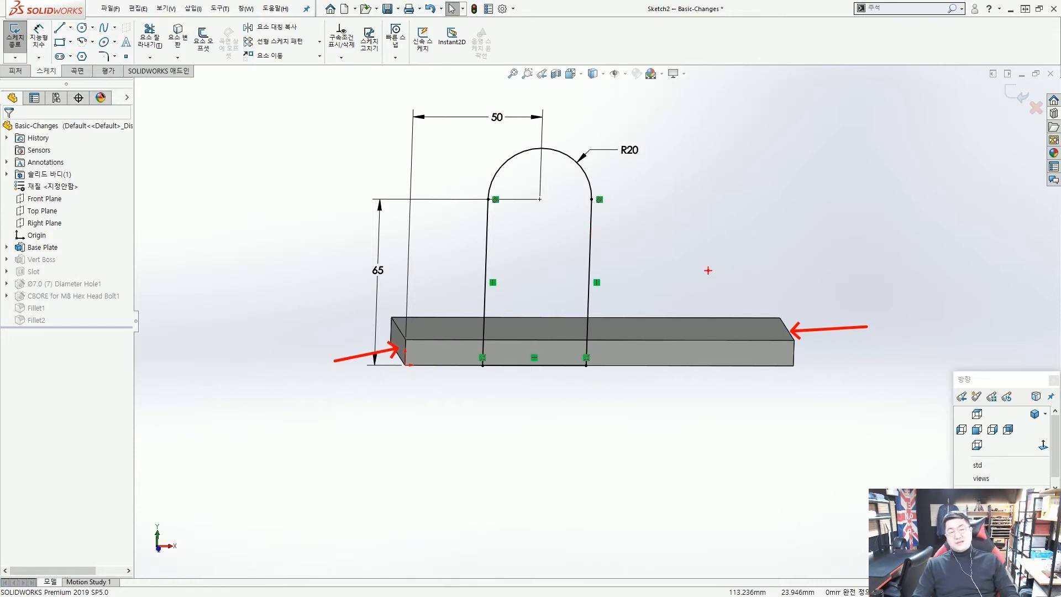
mouse_move(577, 365)
mouse_down()
mouse_move(569, 243)
mouse_move(637, 185)
mouse_move(647, 352)
mouse_up()
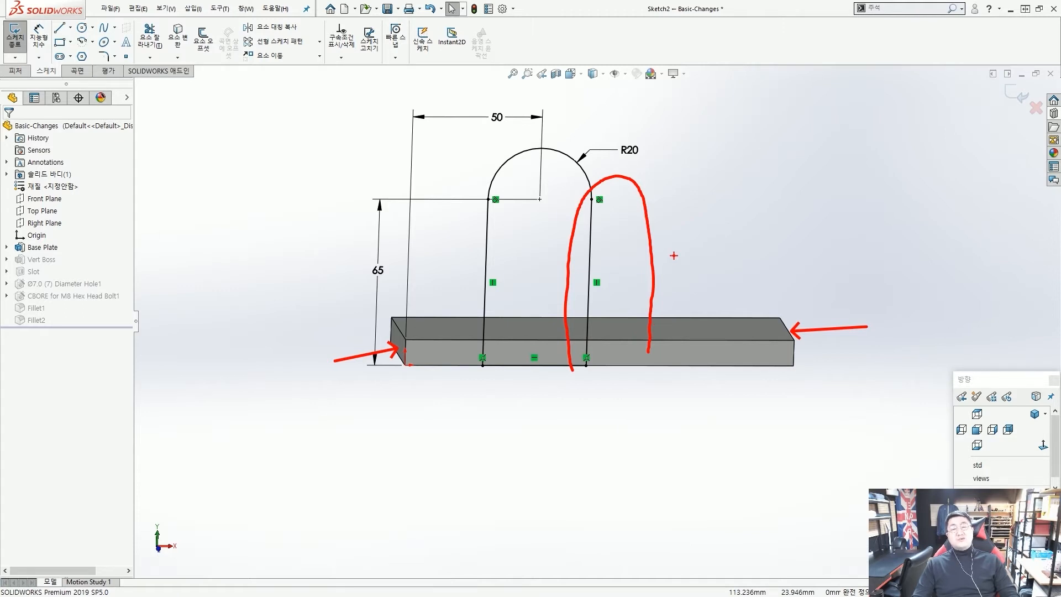
key(Escape)
middle_drag(674, 256, 640, 293)
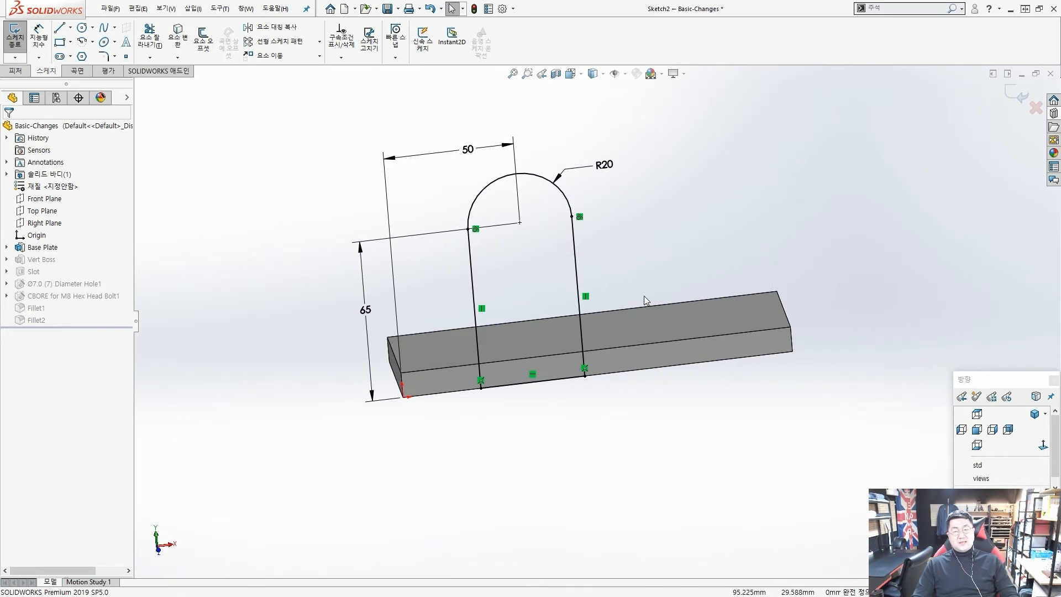
Step: Delete the 50 mm horizontal dimension from the sketch and shift the freed boss profile toward the plate's origin end
scroll(486, 181, down, 3)
drag(498, 166, 450, 121)
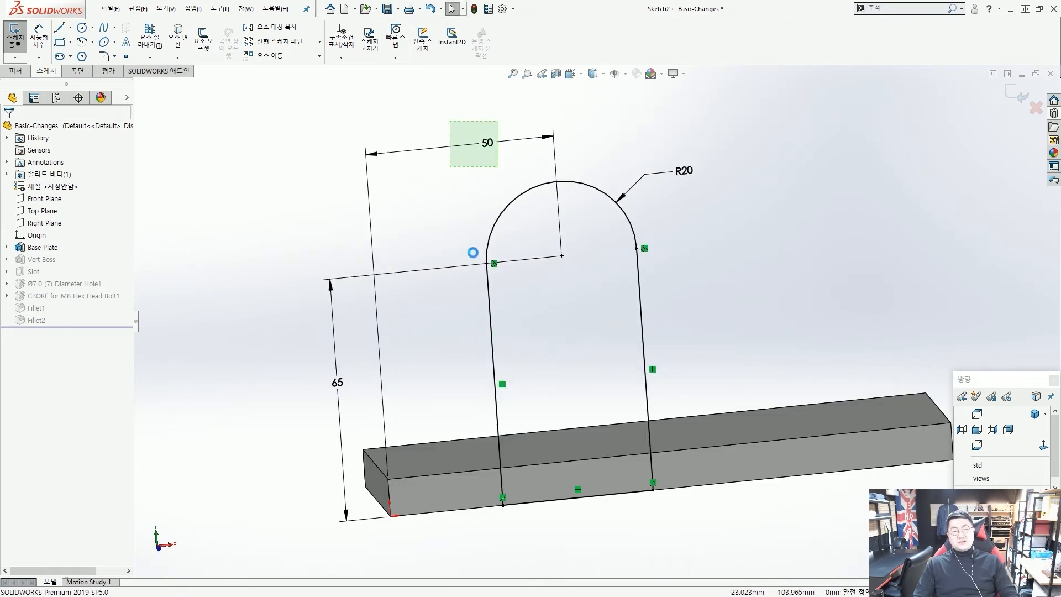
key(Delete)
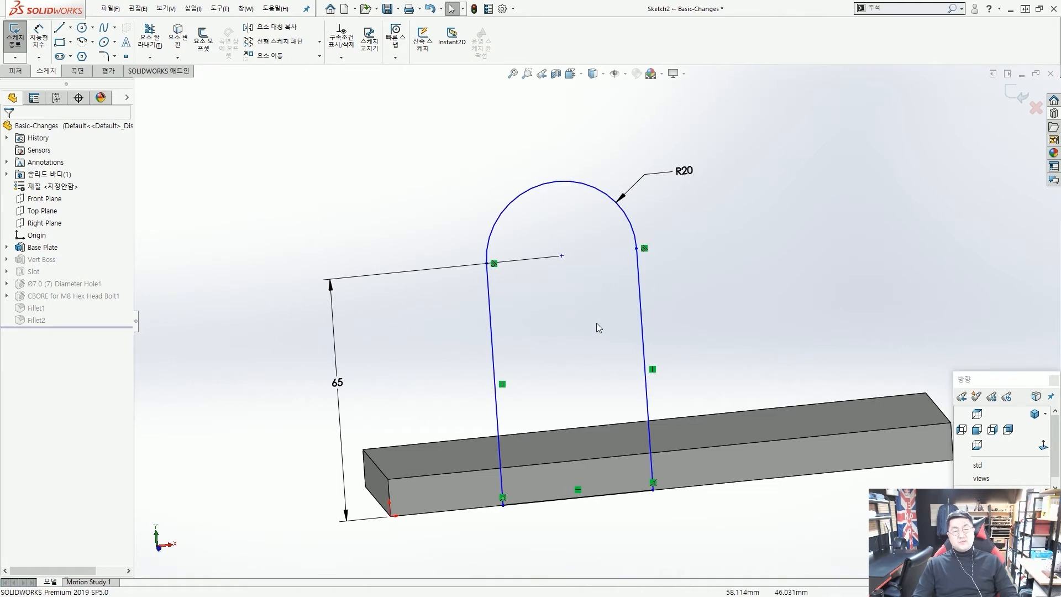
mouse_move(637, 291)
mouse_down()
mouse_move(835, 298)
mouse_move(586, 303)
mouse_up()
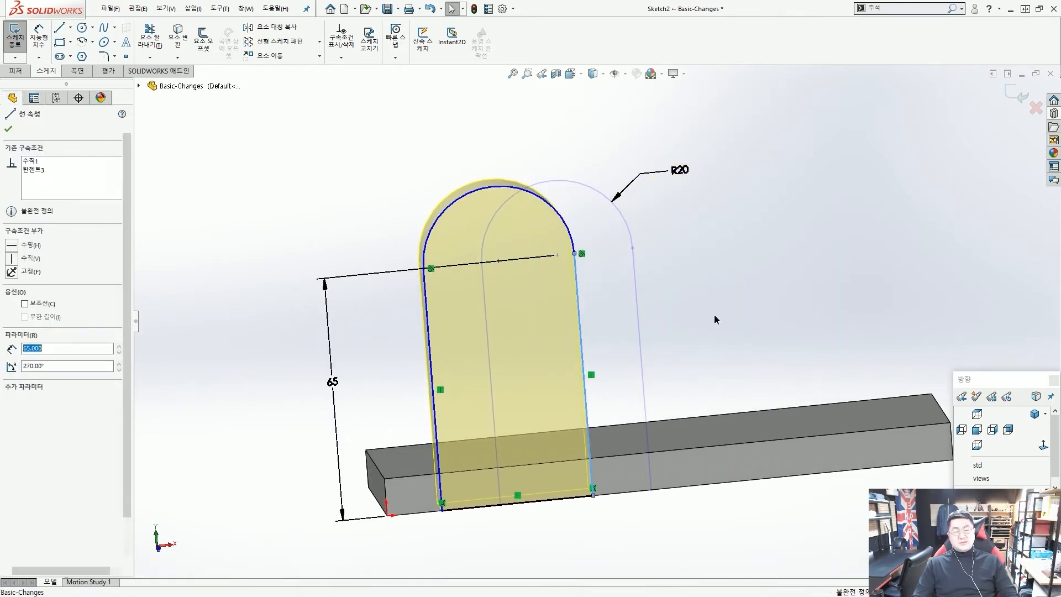
click(704, 317)
Step: Select the midpoint of the base plate's lower front edge together with the centre point of the boss's arc
scroll(678, 400, down, 3)
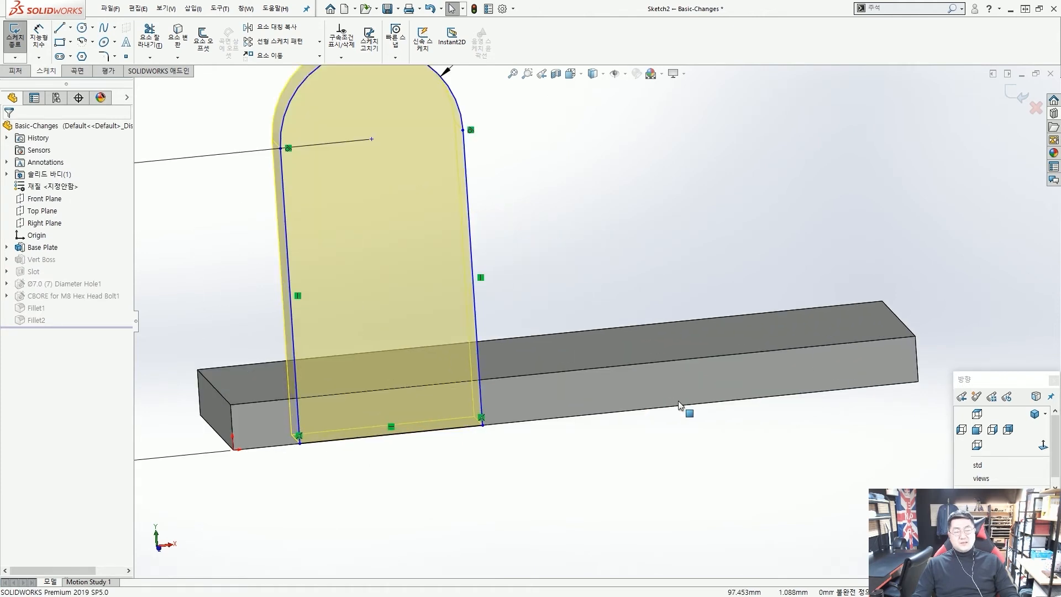
scroll(679, 402, up, 2)
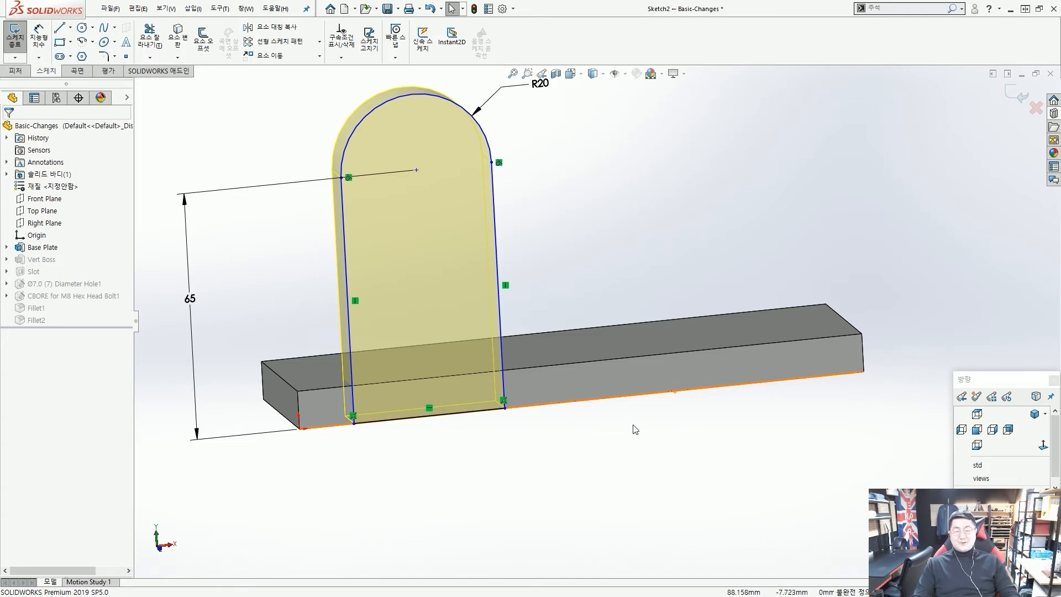
right_click(665, 393)
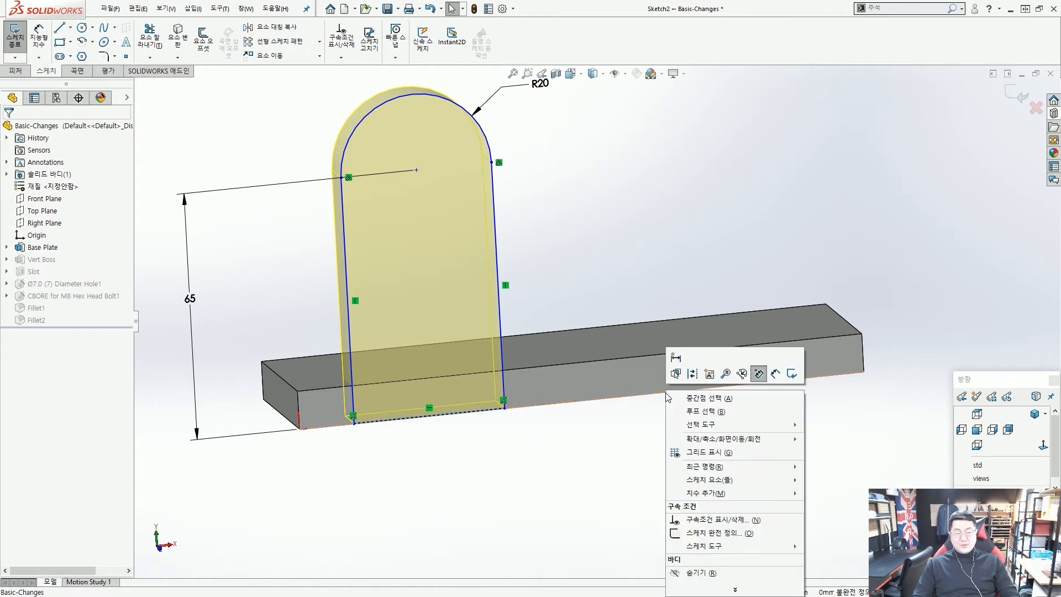
click(685, 398)
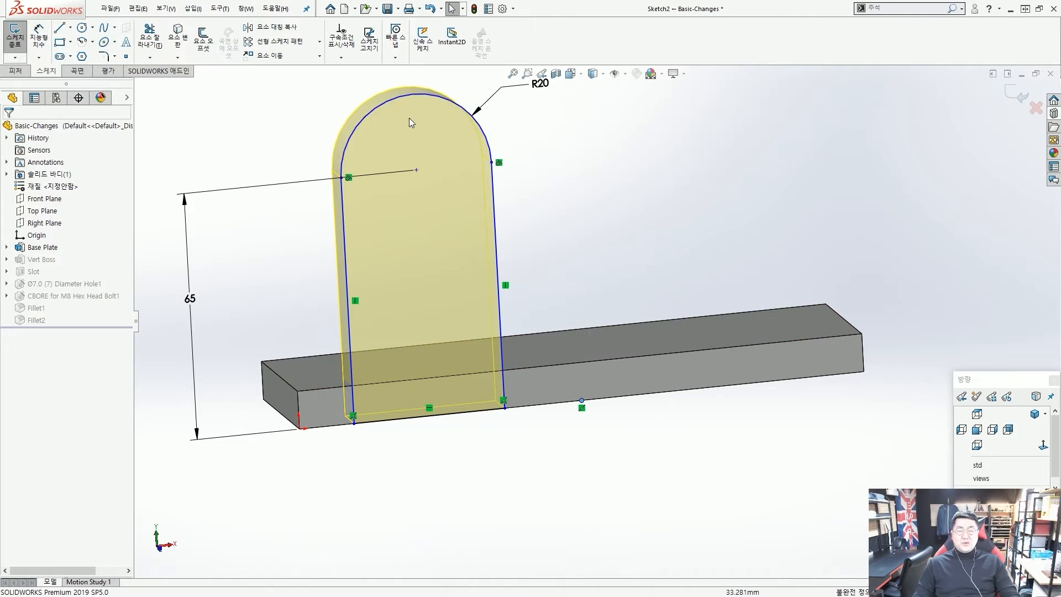
click(417, 170)
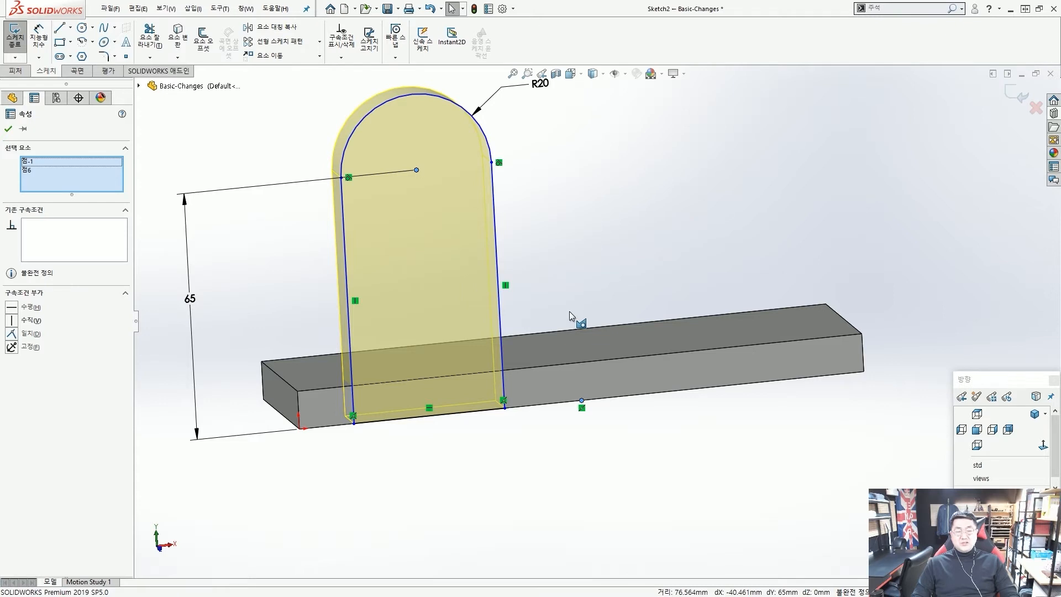
drag(598, 399, 597, 412)
drag(337, 156, 437, 190)
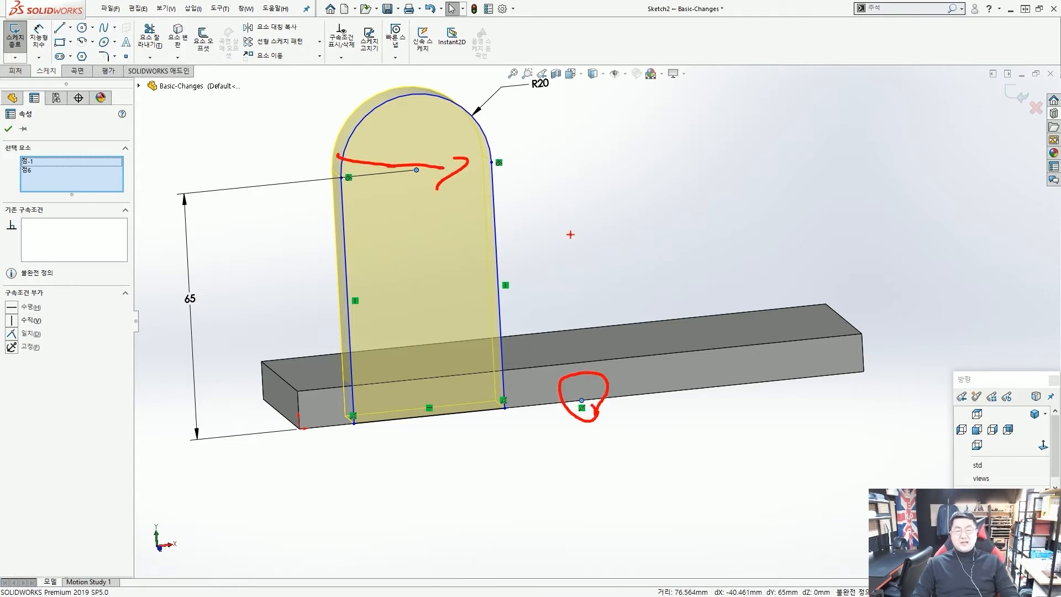
drag(561, 124, 578, 387)
drag(424, 164, 548, 157)
drag(558, 116, 584, 415)
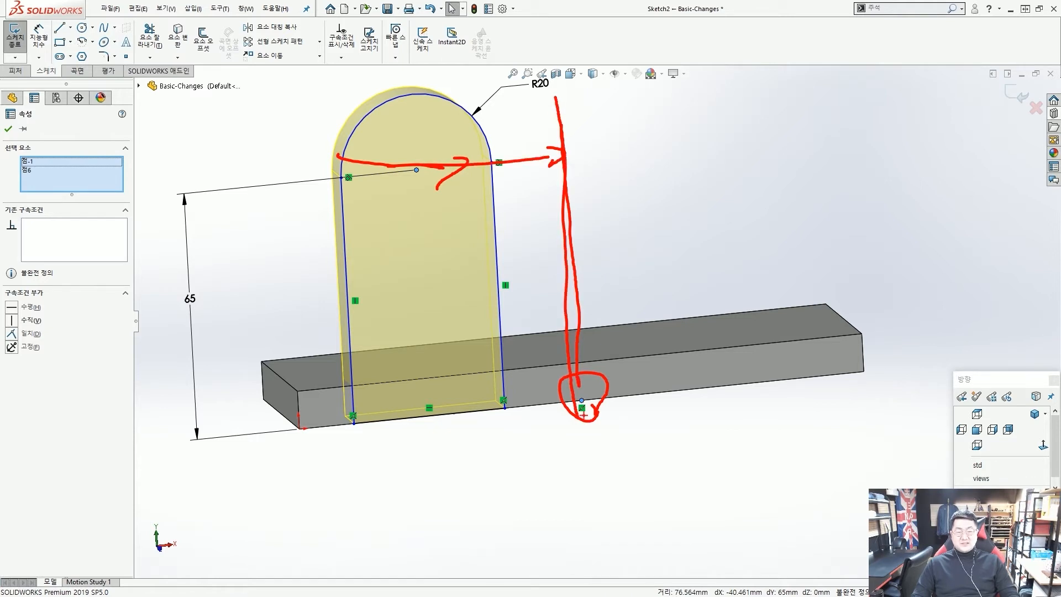
Step: Add a Vertical relation between the midpoint of the base plate's front edge and the centre point of the boss's arc
key(Escape)
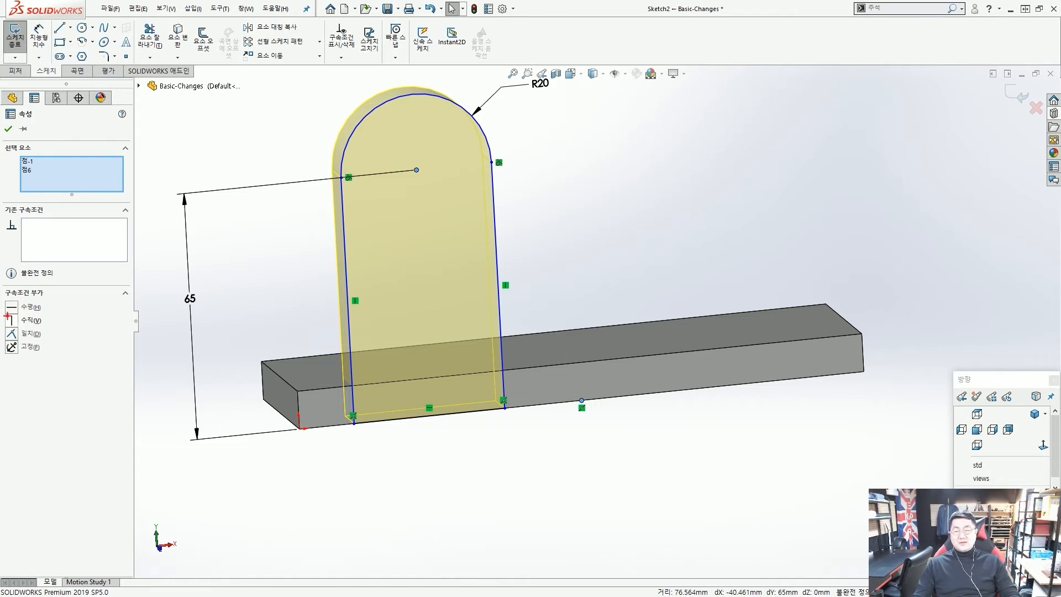
drag(4, 312, 40, 330)
drag(151, 329, 57, 325)
drag(526, 465, 578, 408)
drag(471, 262, 419, 175)
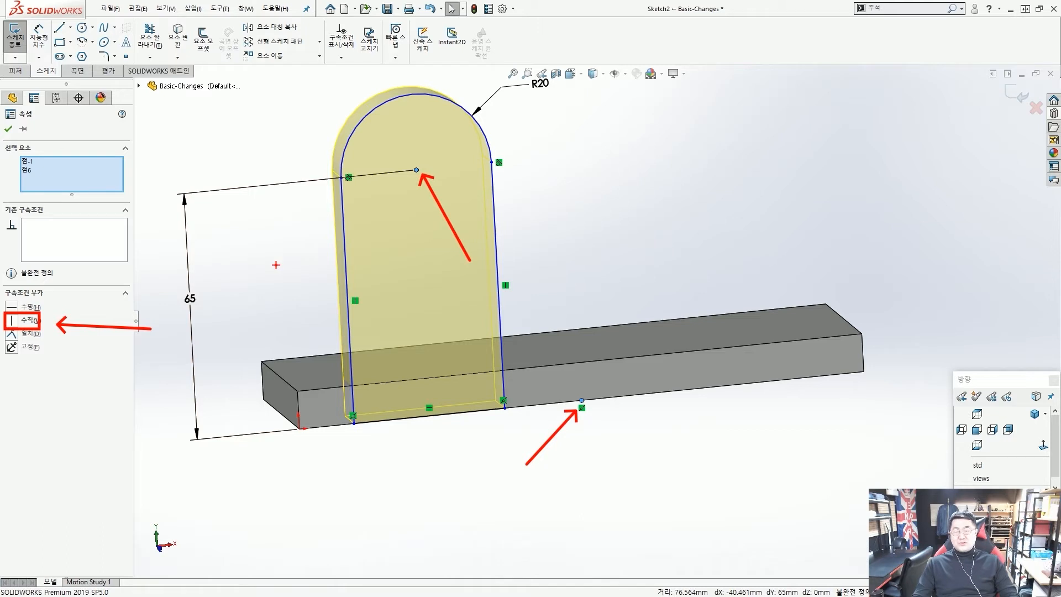
key(Escape)
click(27, 320)
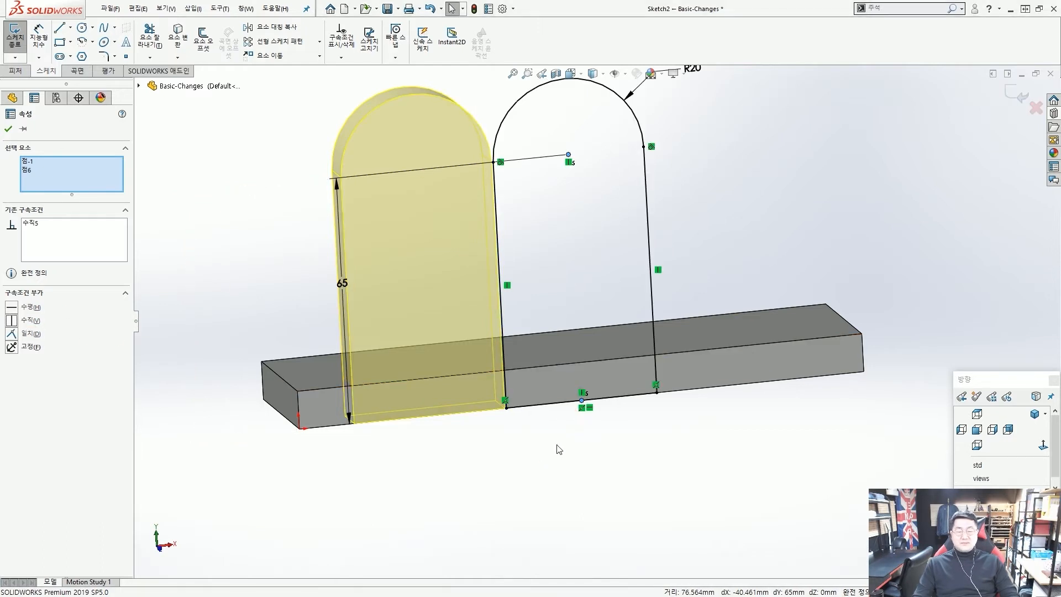
click(568, 427)
key(f)
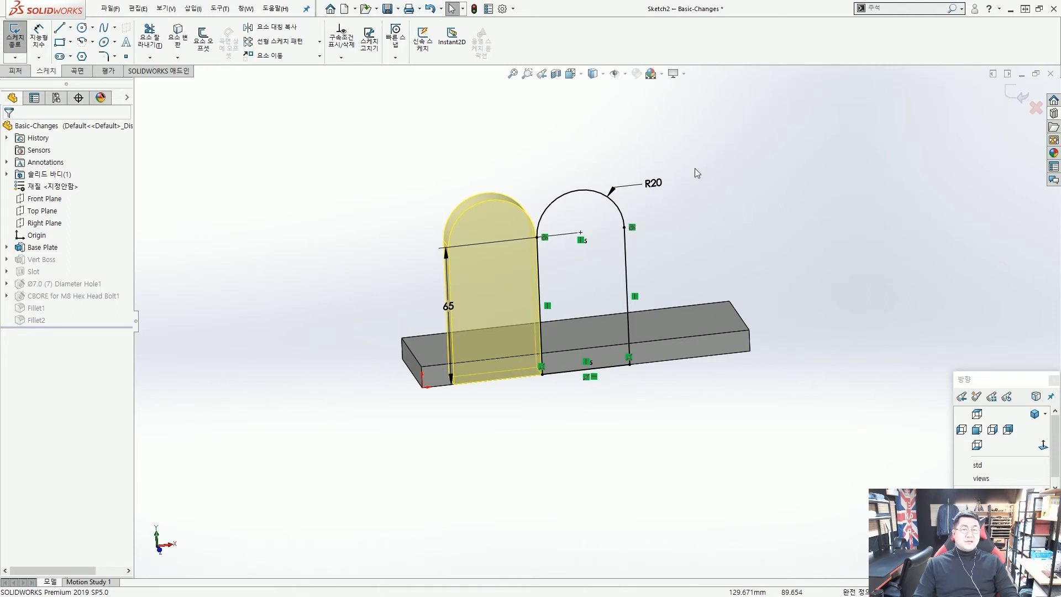
Step: Close the boss sketch and rebuild the part with the newly constrained profile
click(20, 71)
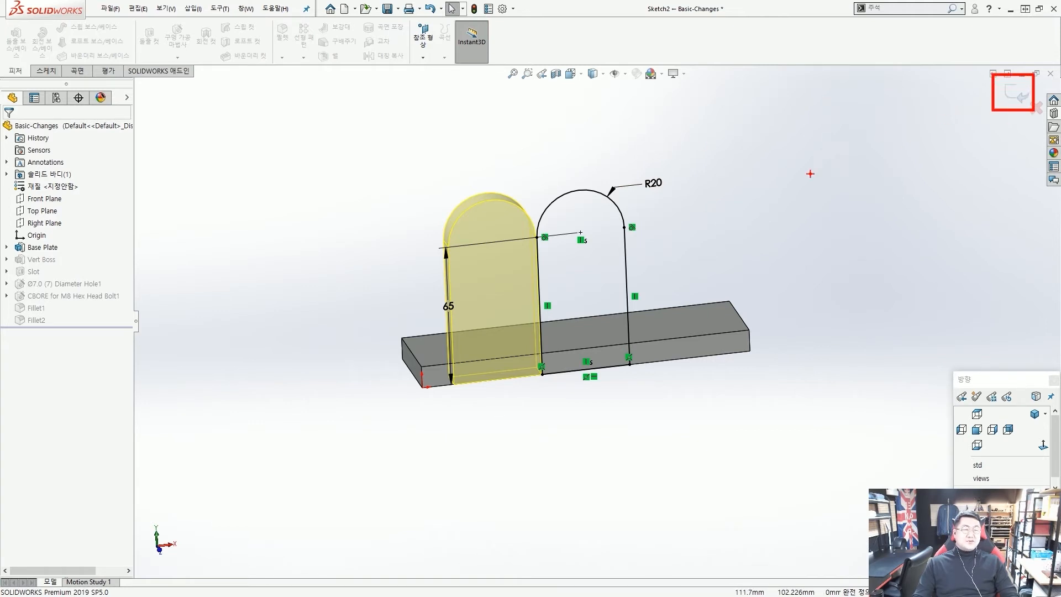
middle_drag(697, 166, 665, 167)
scroll(662, 161, down, 2)
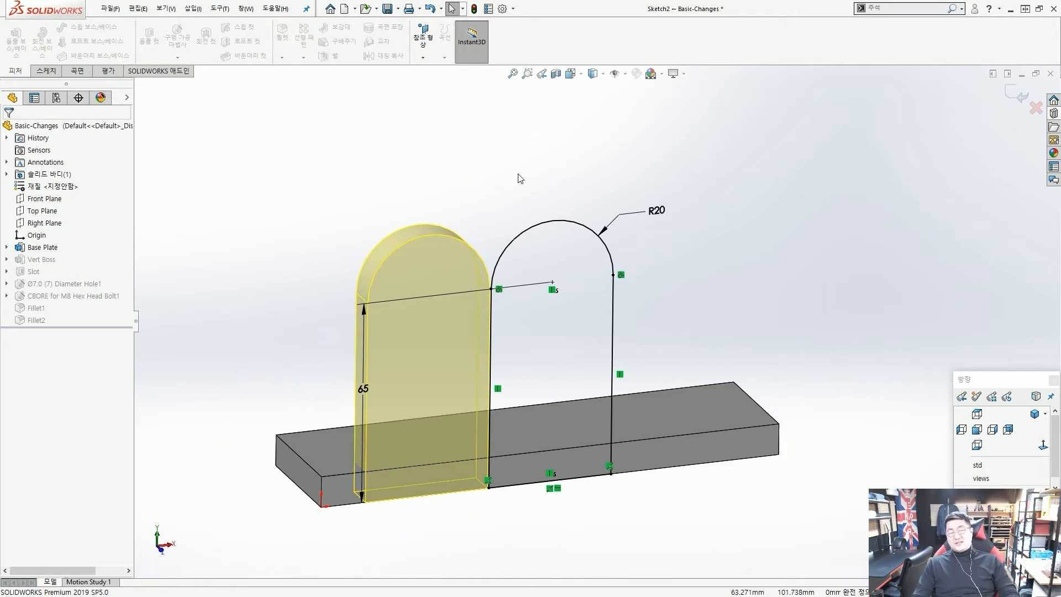
scroll(517, 176, up, 1)
scroll(558, 265, up, 1)
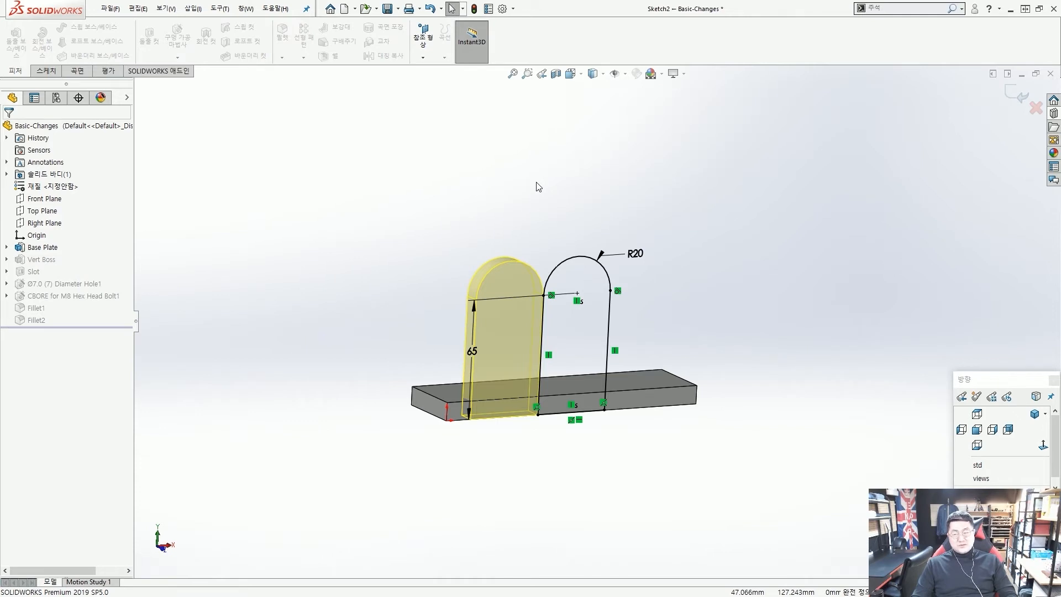
key(ctrl+b)
mouse_move(595, 215)
middle_down()
mouse_move(580, 226)
mouse_move(592, 194)
mouse_move(564, 227)
mouse_move(563, 246)
mouse_move(593, 267)
mouse_move(531, 249)
middle_up()
scroll(562, 288, down, 5)
scroll(564, 288, up, 6)
scroll(587, 360, down, 2)
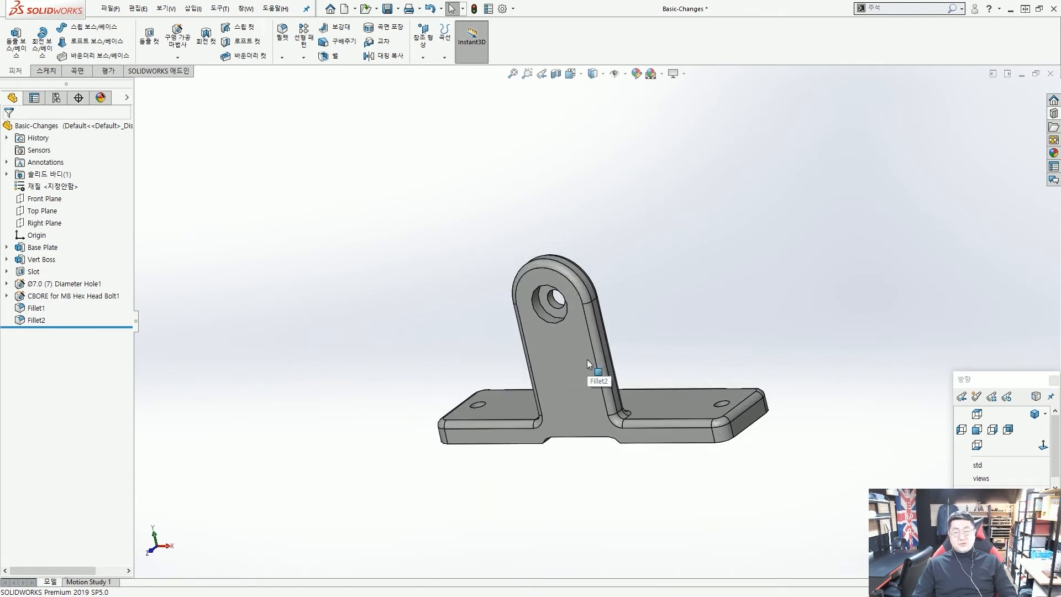
mouse_move(604, 332)
middle_down()
mouse_move(634, 252)
mouse_move(603, 315)
mouse_move(630, 332)
mouse_move(586, 327)
middle_up()
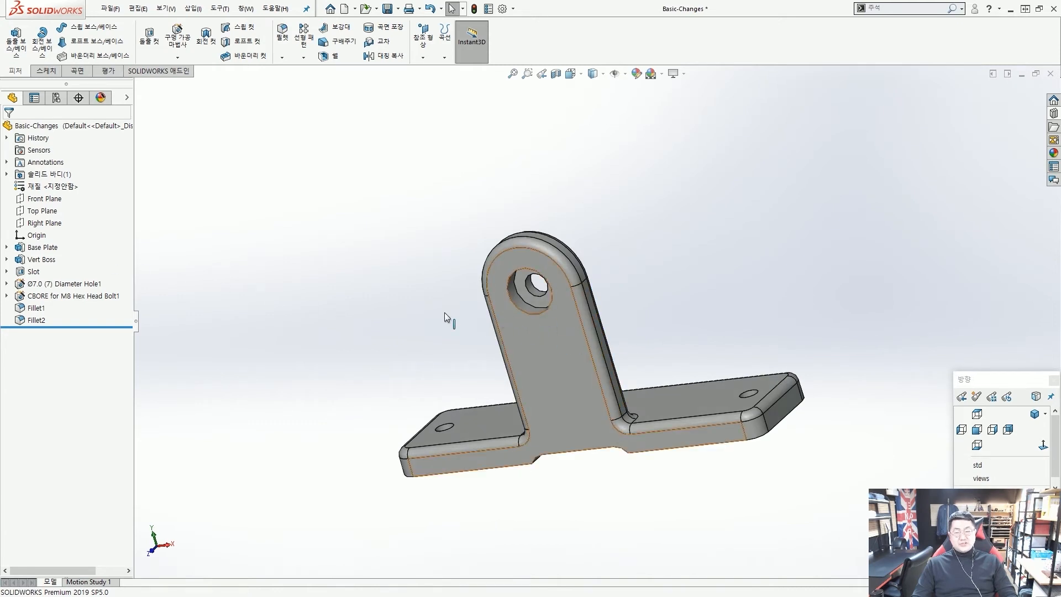
Step: Expand the Base Plate and Vert Boss features to show their underlying sketches
click(7, 248)
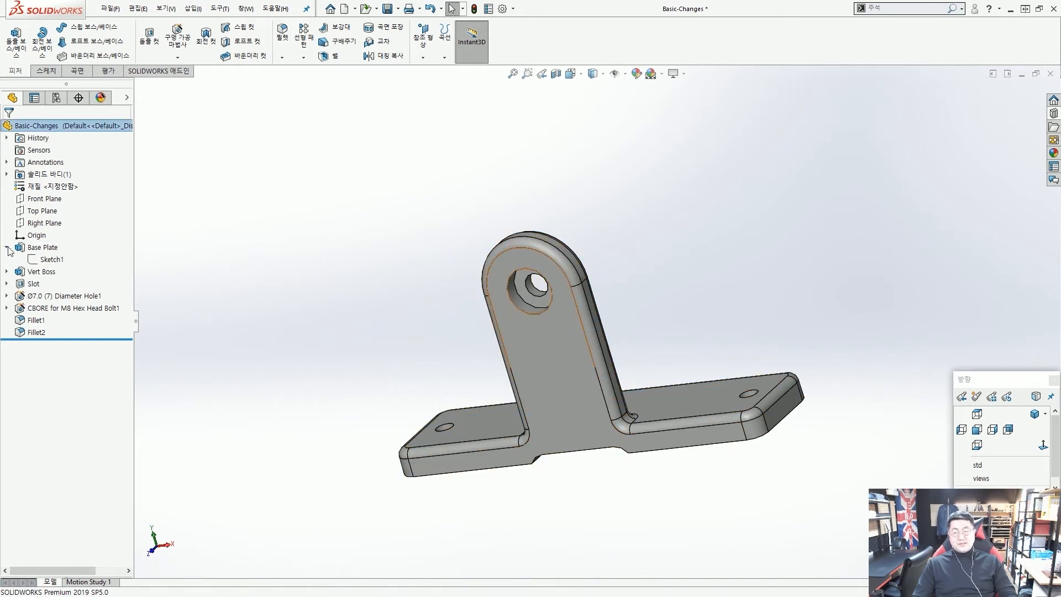
click(7, 272)
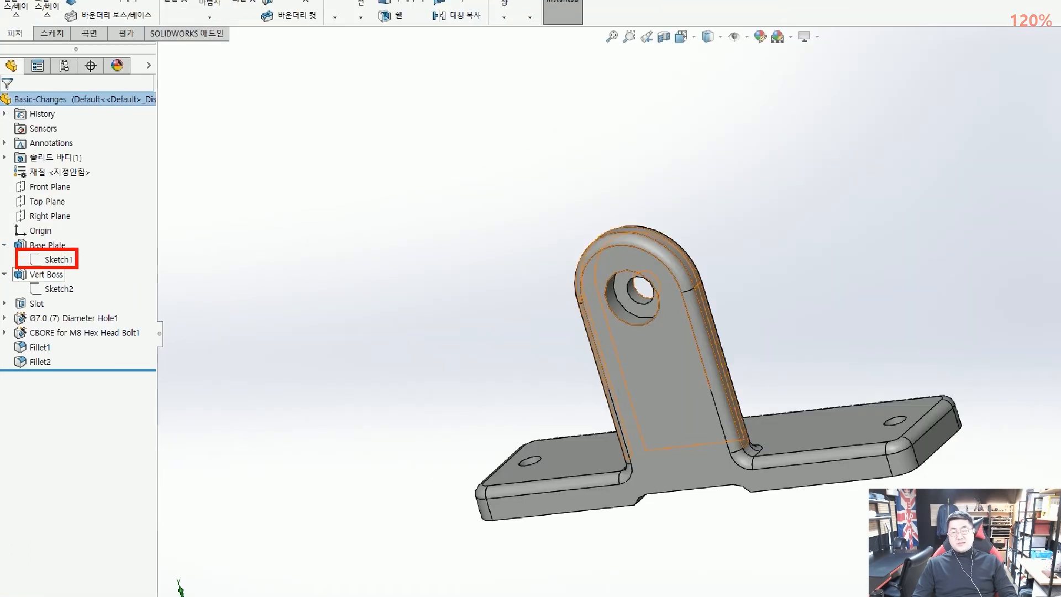
drag(13, 281, 90, 300)
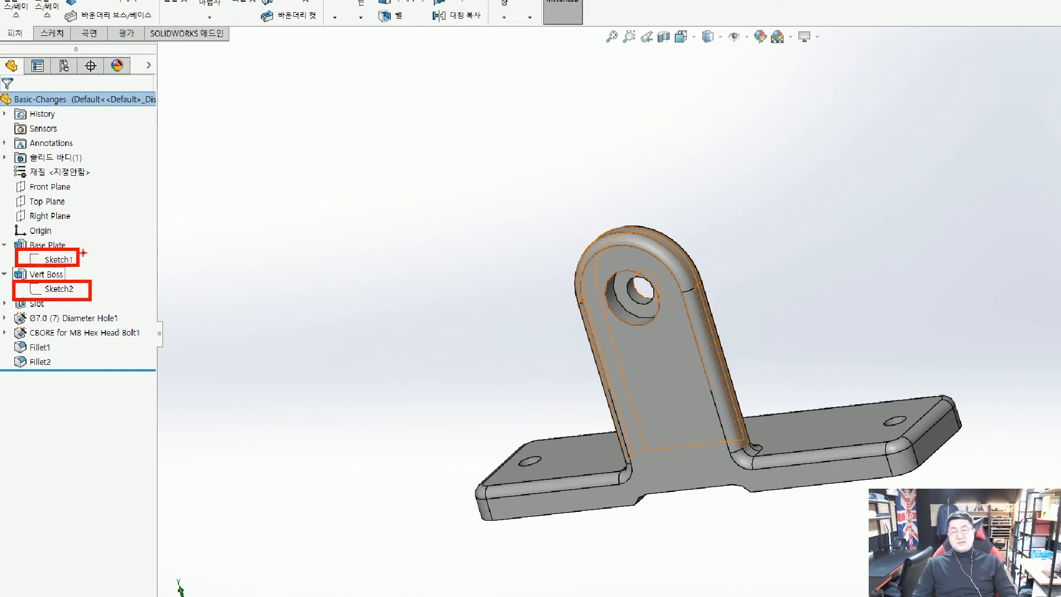
Step: Expand the display pane and show the Base Plate's Sketch1 in the model
drag(75, 233, 99, 256)
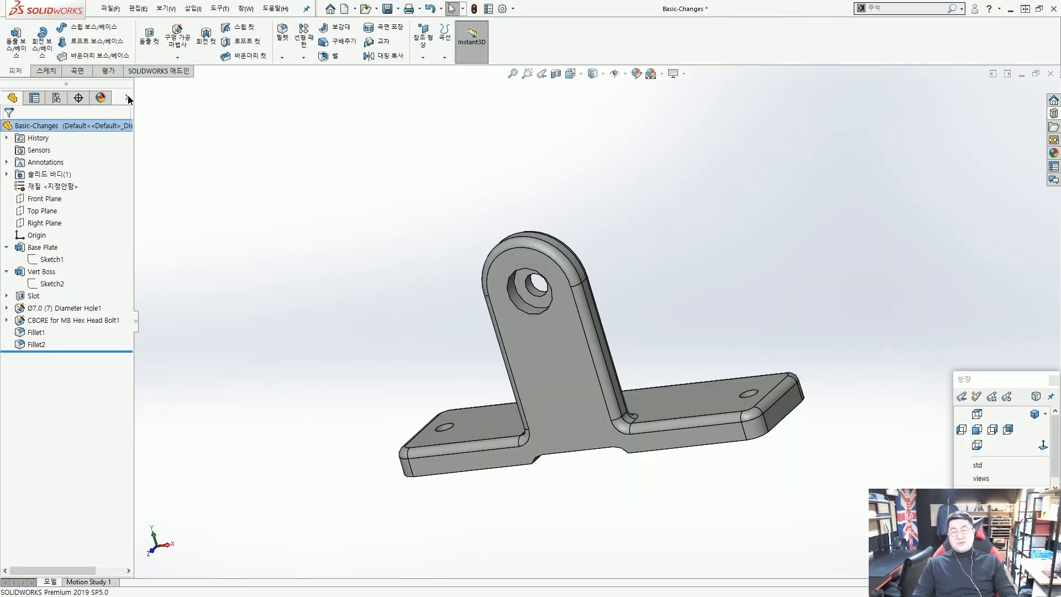
click(148, 65)
mouse_move(128, 249)
mouse_down()
mouse_move(156, 267)
mouse_move(247, 274)
mouse_up()
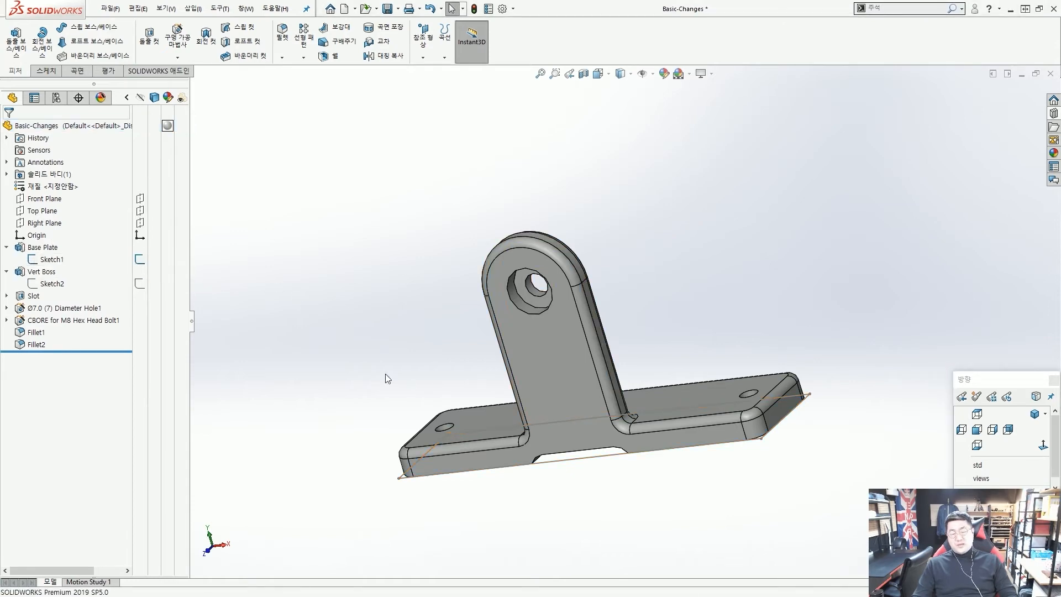
middle_drag(386, 375, 399, 408)
ctrl+shift+drag(312, 494, 362, 466)
ctrl+shift+drag(706, 502, 700, 451)
drag(504, 454, 801, 442)
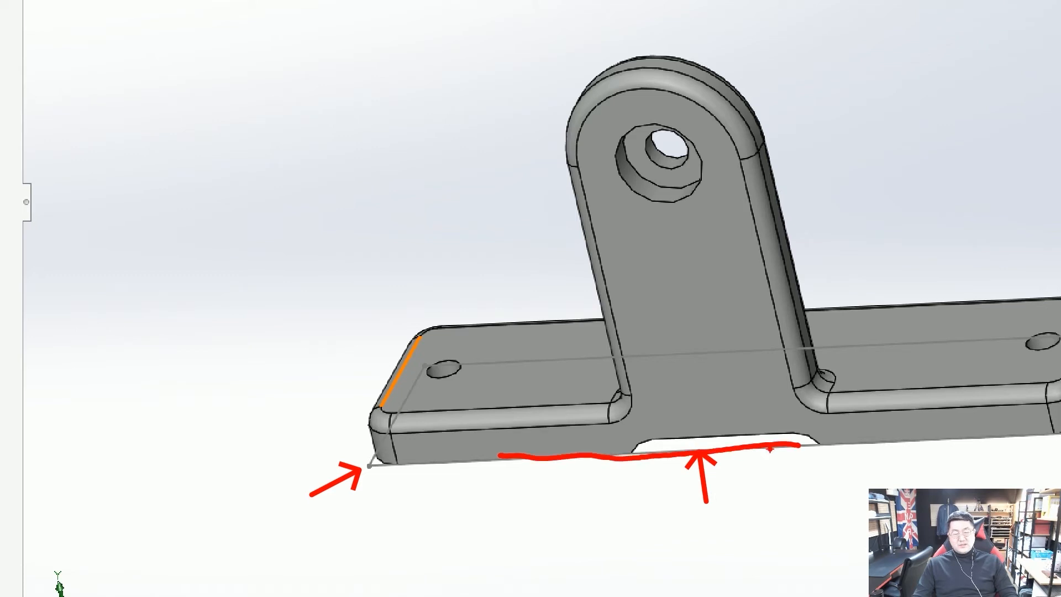
key(Escape)
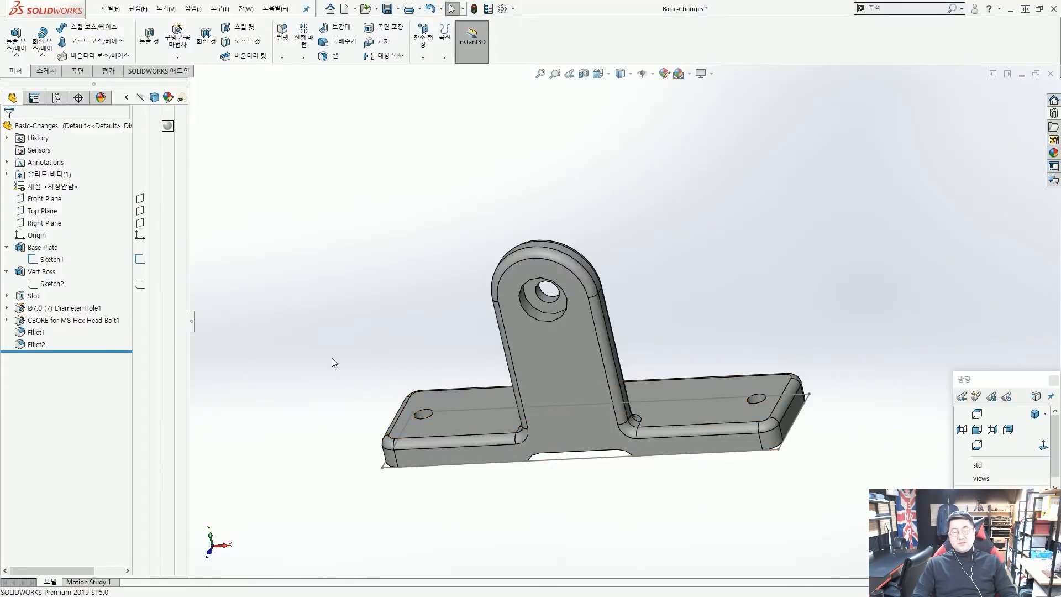
Step: Inspect the dimensions of Sketch1 and of the Base Plate feature
click(55, 263)
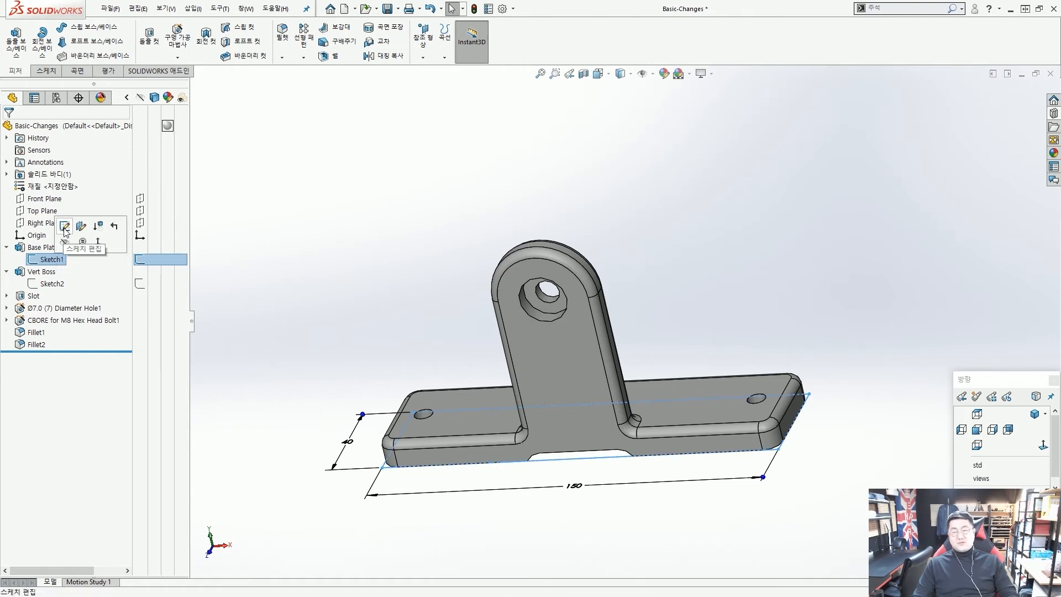
key(Escape)
click(48, 248)
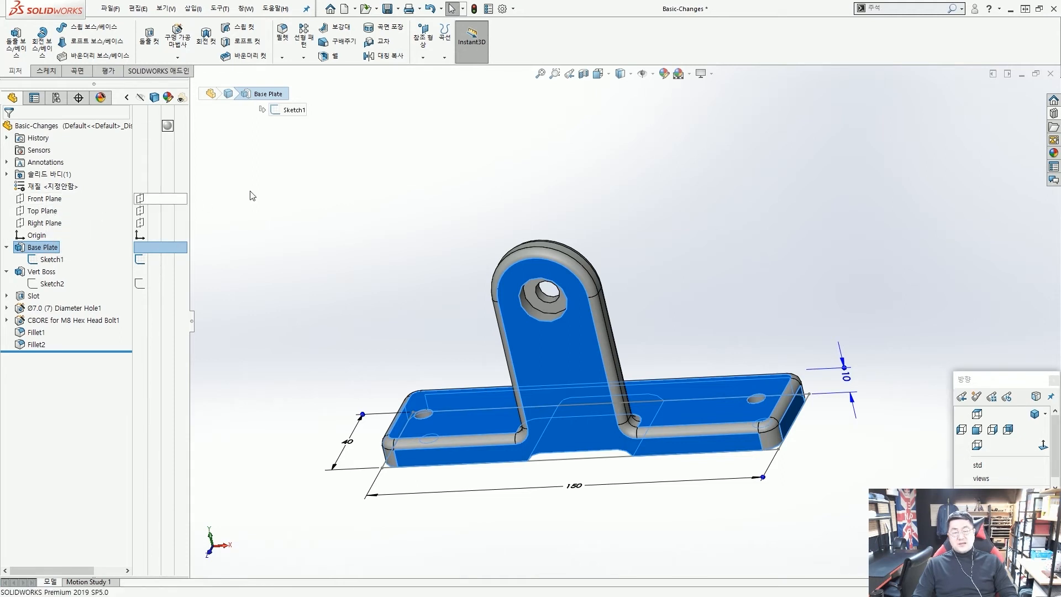
Step: Open Sketch1 for editing from its line beneath the base plate's front edge, and exit the sketch without changes
click(546, 491)
scroll(542, 445, down, 5)
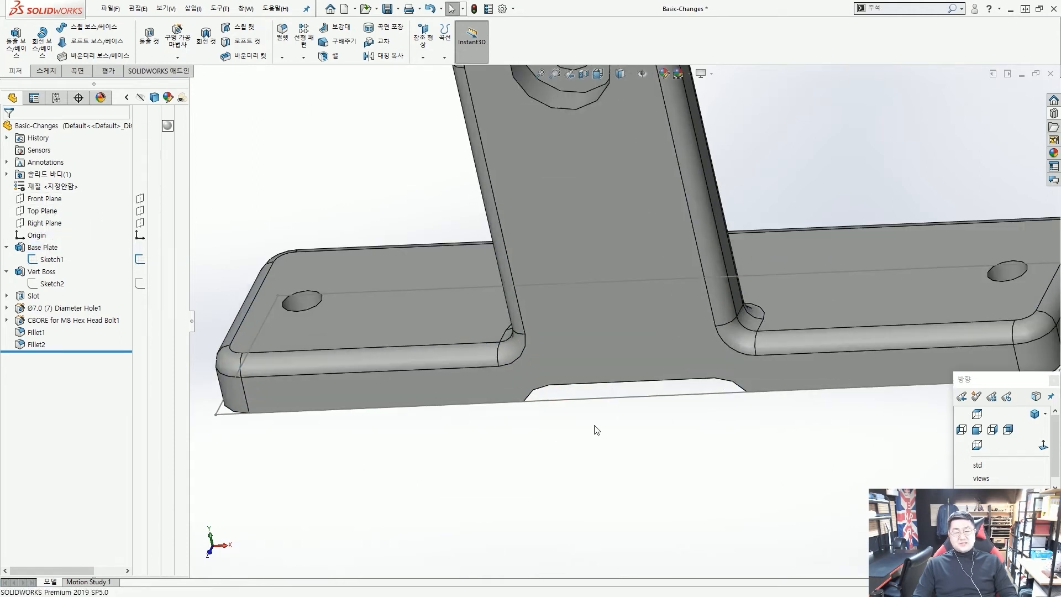
click(614, 399)
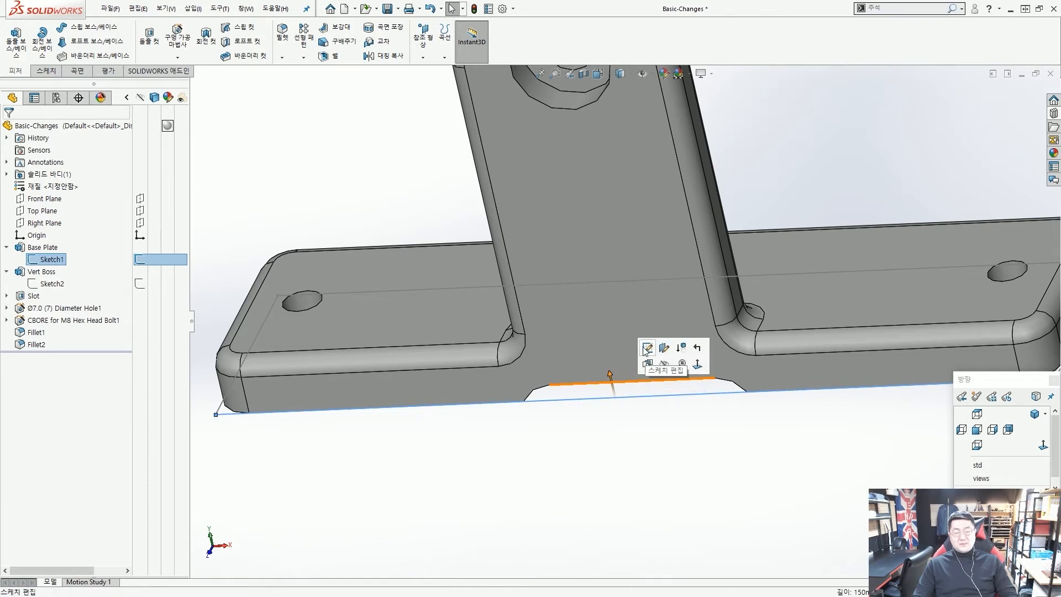
click(603, 427)
scroll(604, 427, up, 2)
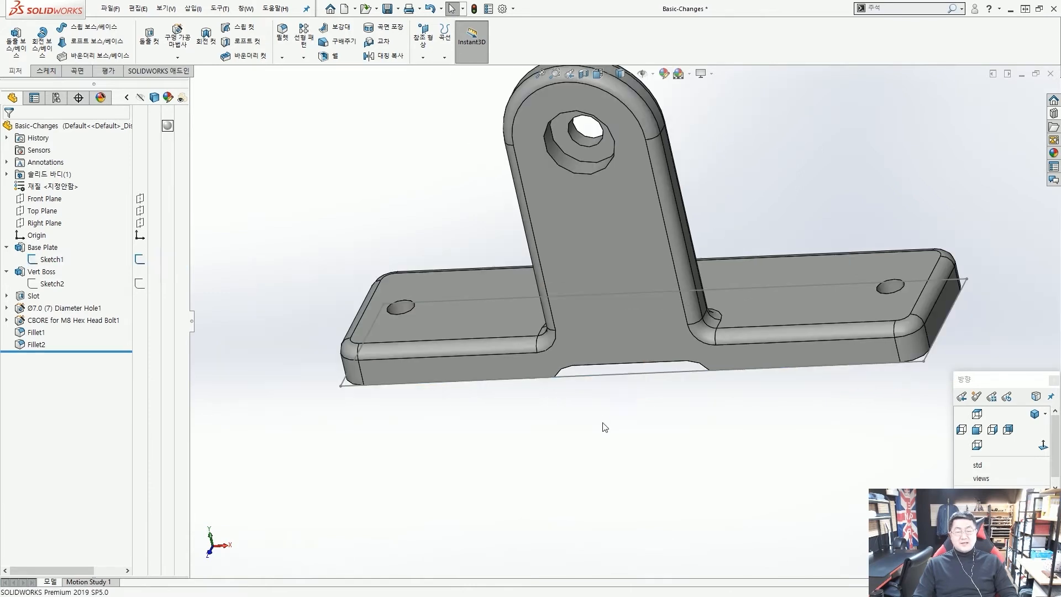
click(621, 373)
click(648, 324)
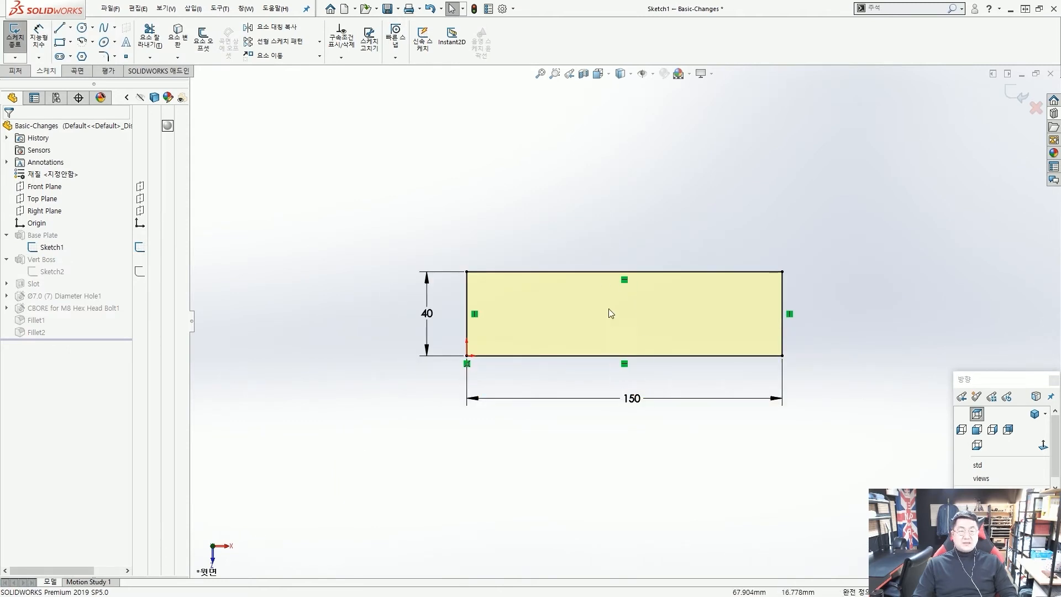
key(ctrl+b)
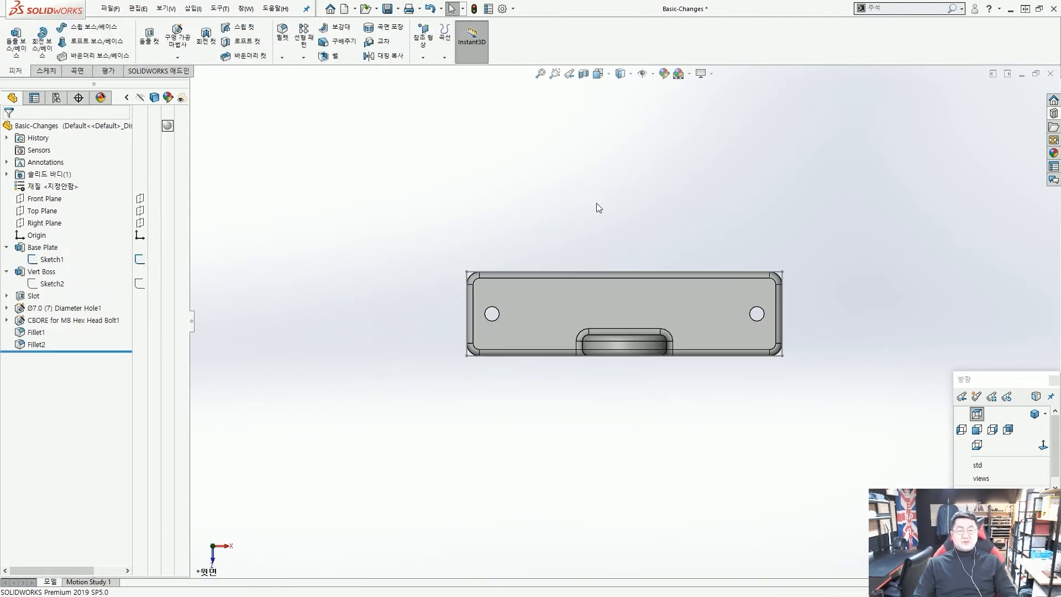
Step: Hide Sketch1 by selecting its line along the base plate's front lower edge
middle_drag(581, 352, 607, 372)
scroll(622, 355, down, 4)
scroll(630, 365, up, 2)
scroll(608, 381, down, 4)
scroll(614, 393, up, 1)
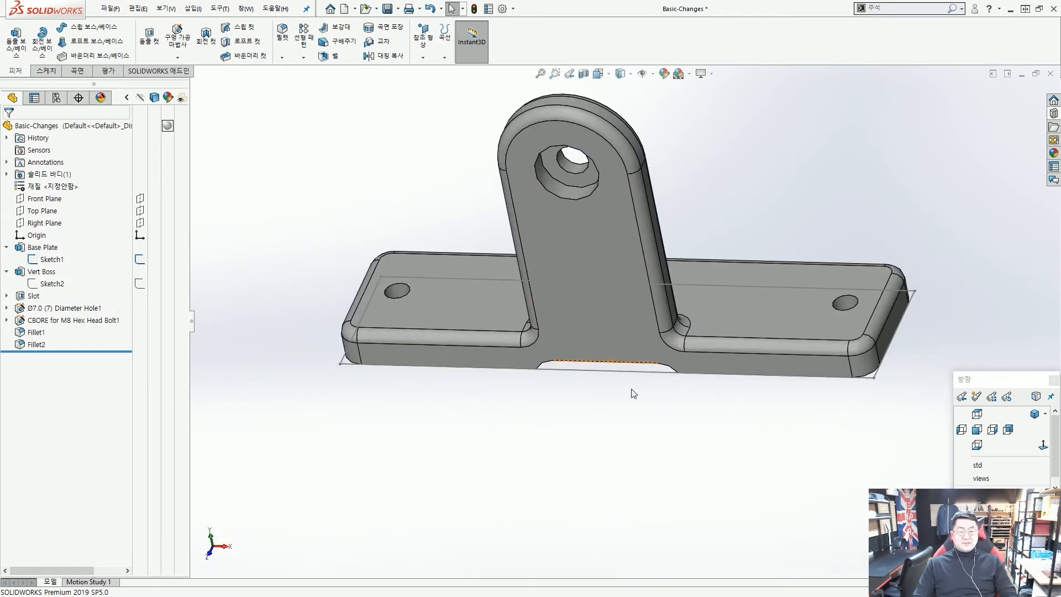
click(642, 373)
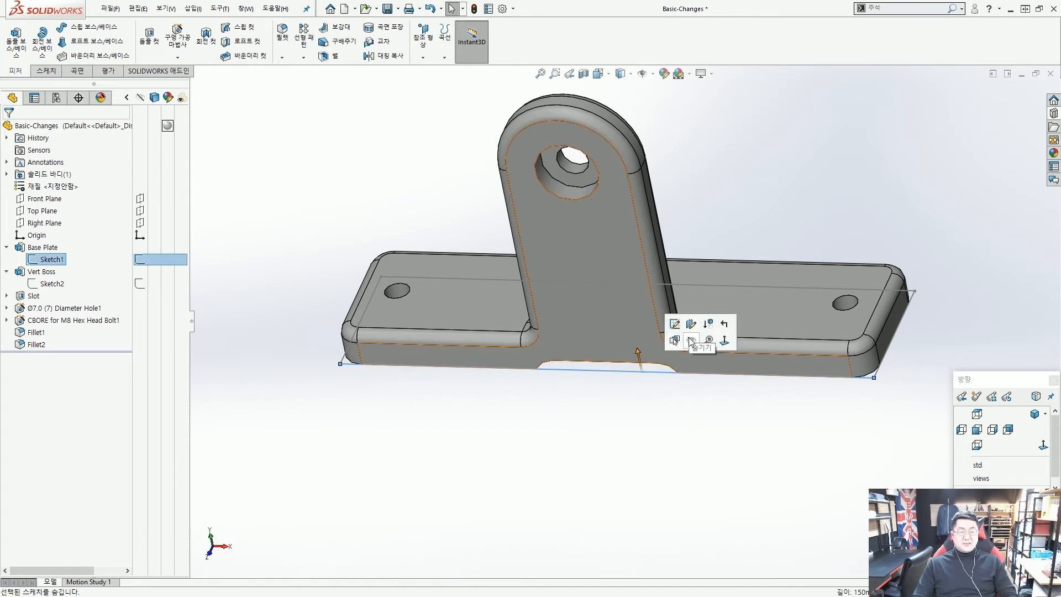
click(690, 340)
mouse_move(631, 403)
middle_down()
mouse_move(614, 386)
mouse_move(579, 424)
mouse_move(664, 387)
middle_up()
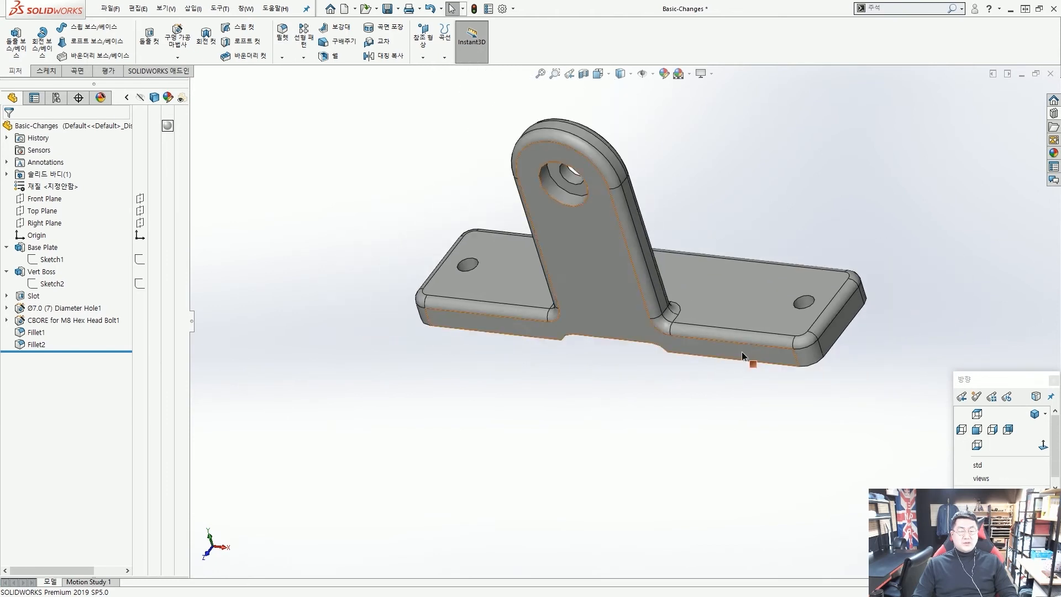
click(742, 352)
scroll(741, 351, up, 3)
scroll(743, 356, down, 2)
drag(697, 379, 678, 389)
click(548, 409)
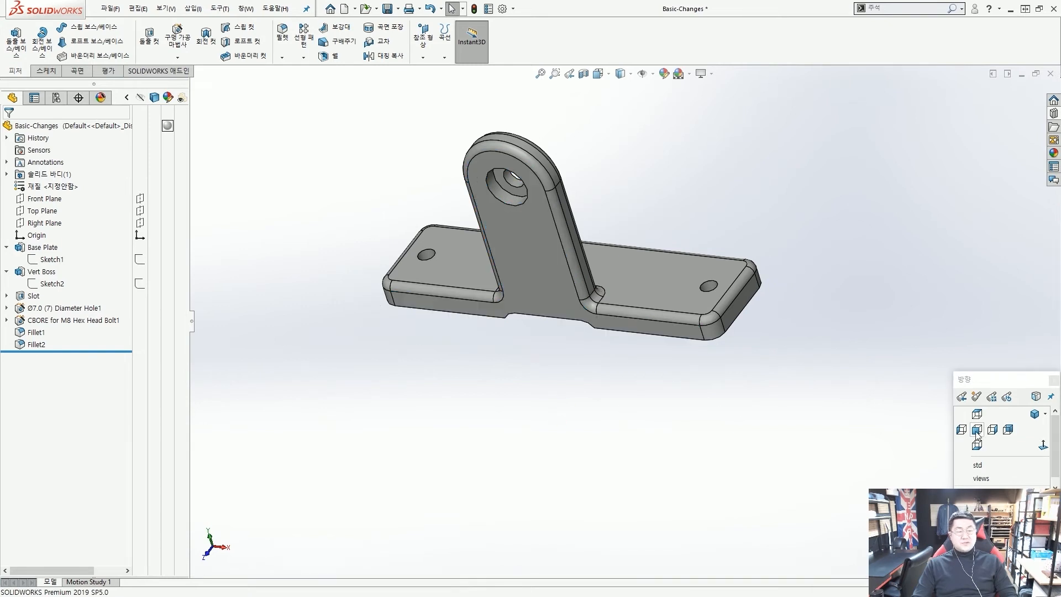
Step: Save the Basic-Changes part in isometric view and close it
click(1038, 417)
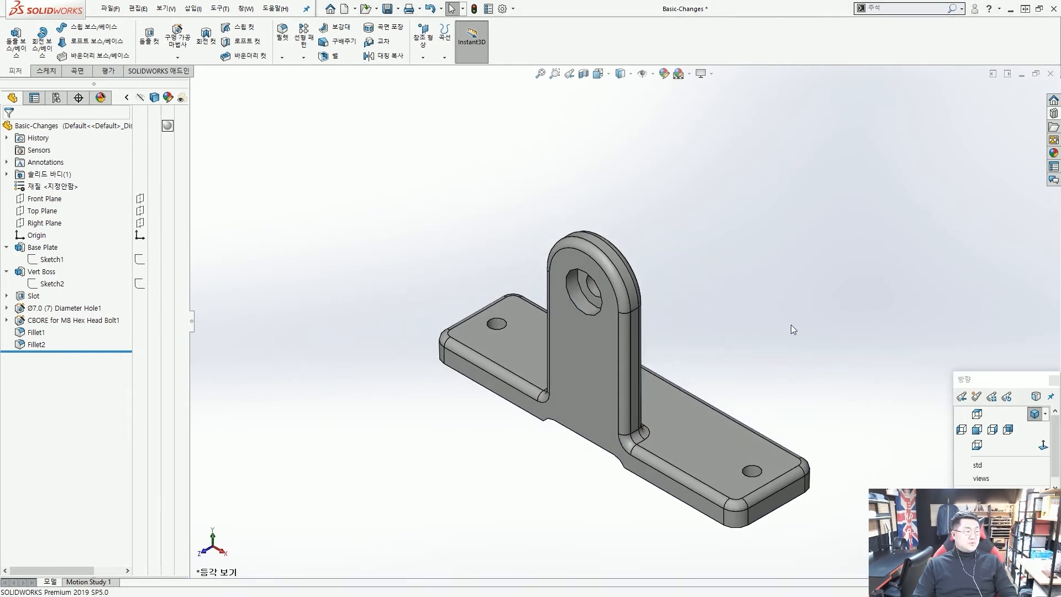
key(ctrl+s)
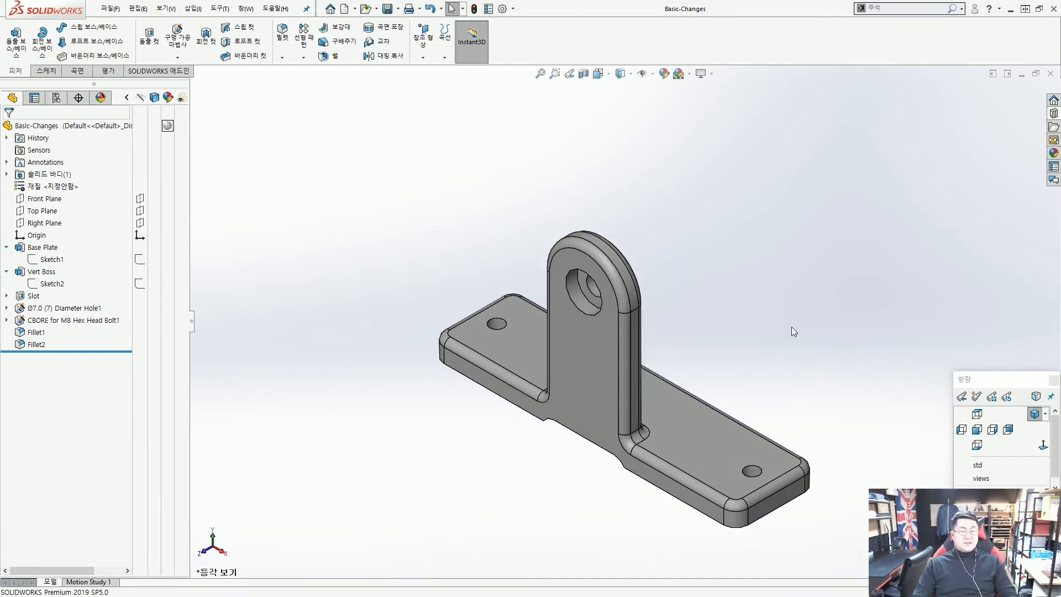
click(1051, 73)
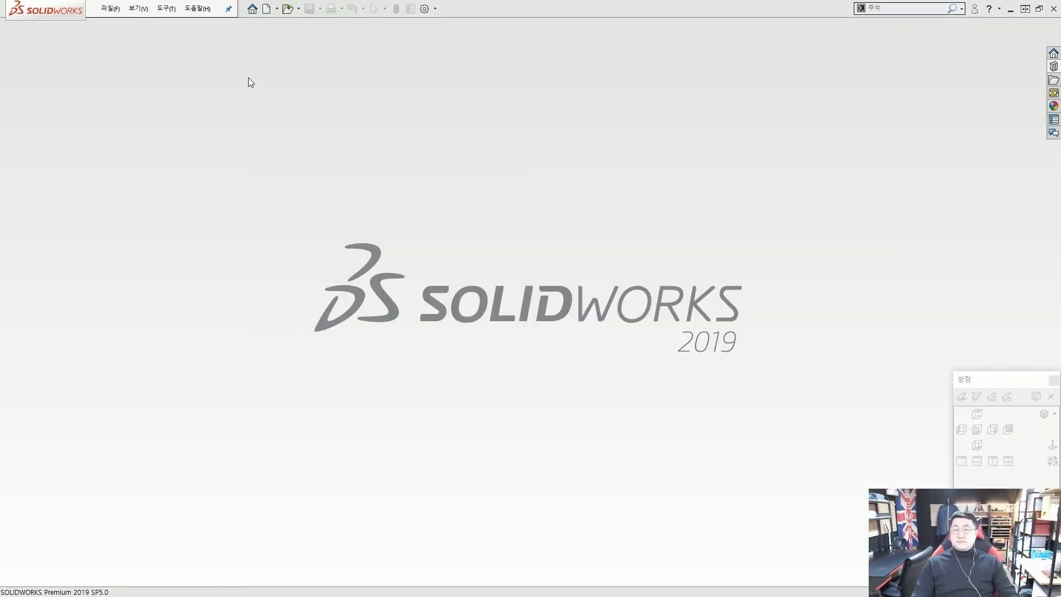
Step: Create a new part from the Part_MM training template
click(267, 9)
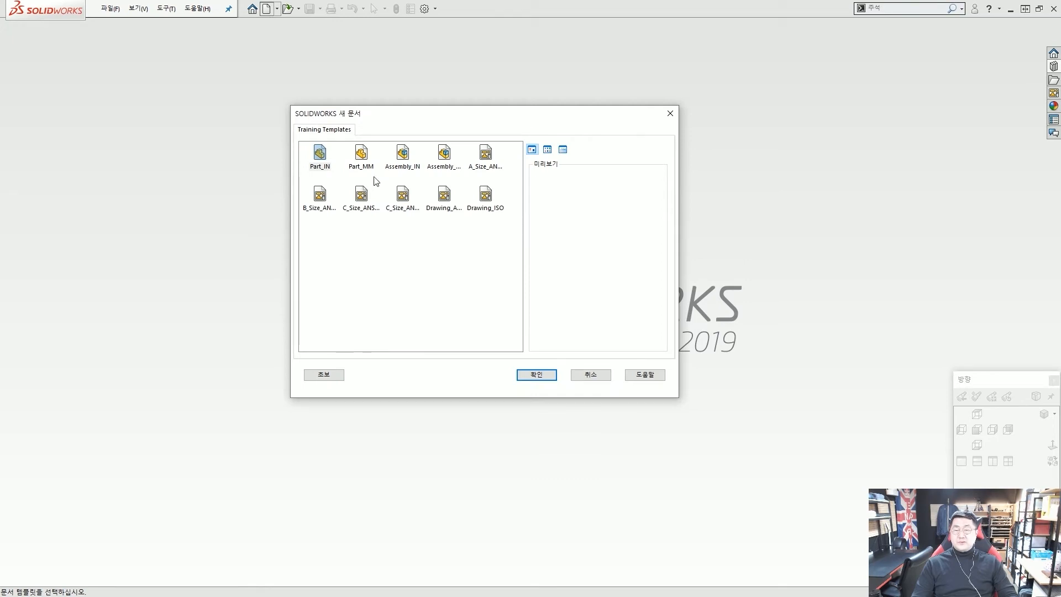
click(365, 161)
ctrl+drag(343, 137, 385, 180)
ctrl+shift+drag(414, 228, 377, 181)
key(Escape)
double_click(370, 164)
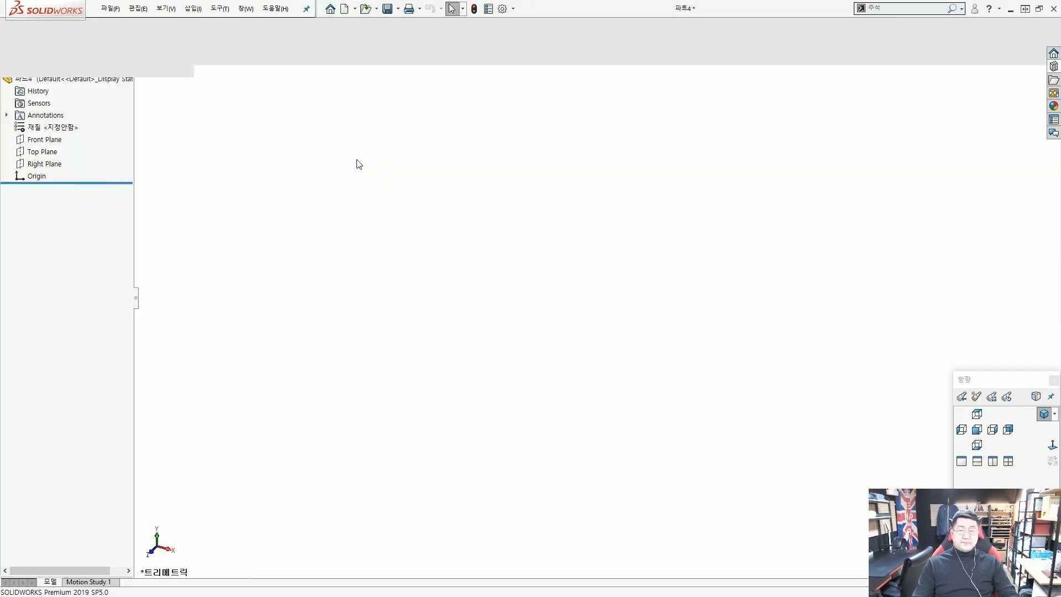
Step: Start a sketch on the Top Plane and draw a 35 mm vertical line downward from the origin
click(47, 203)
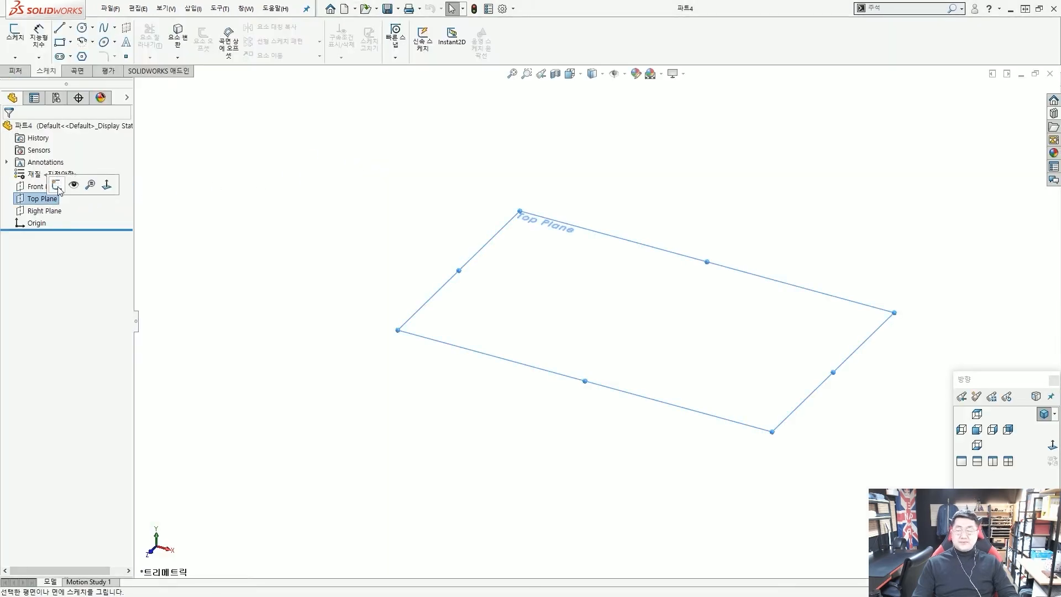
click(57, 186)
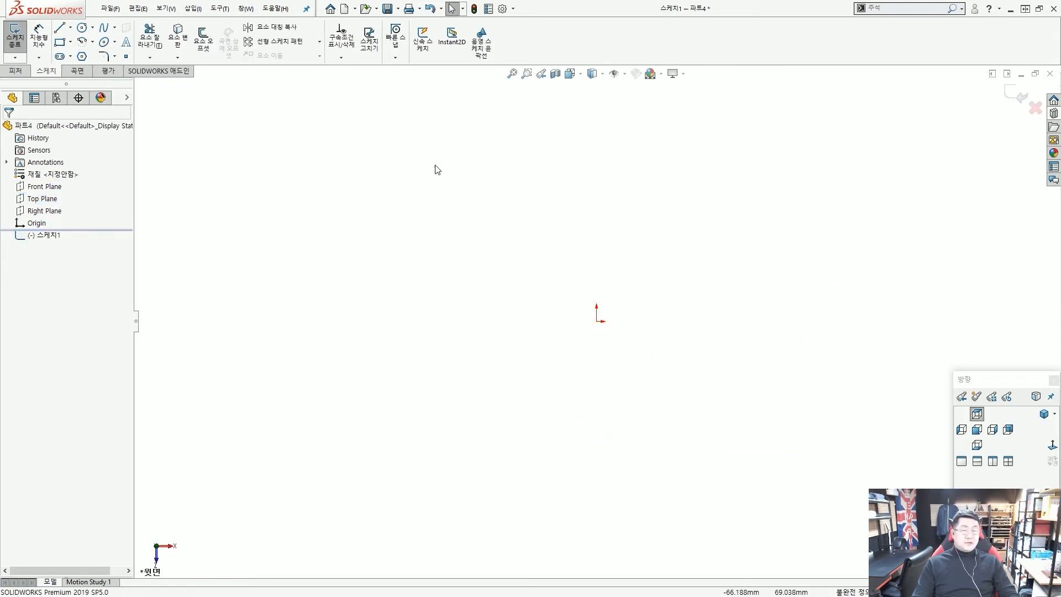
click(60, 29)
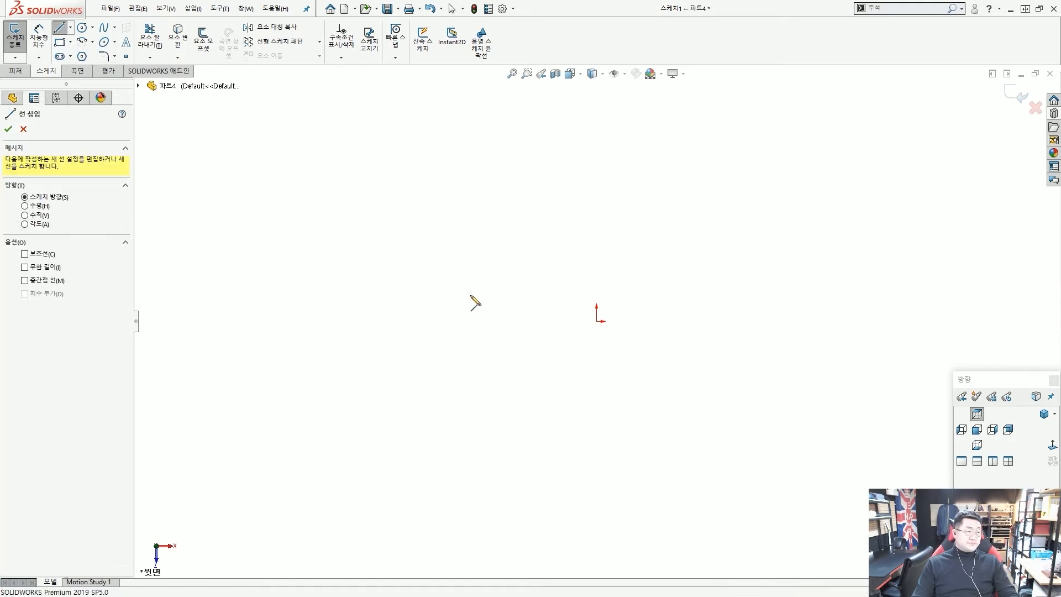
click(597, 321)
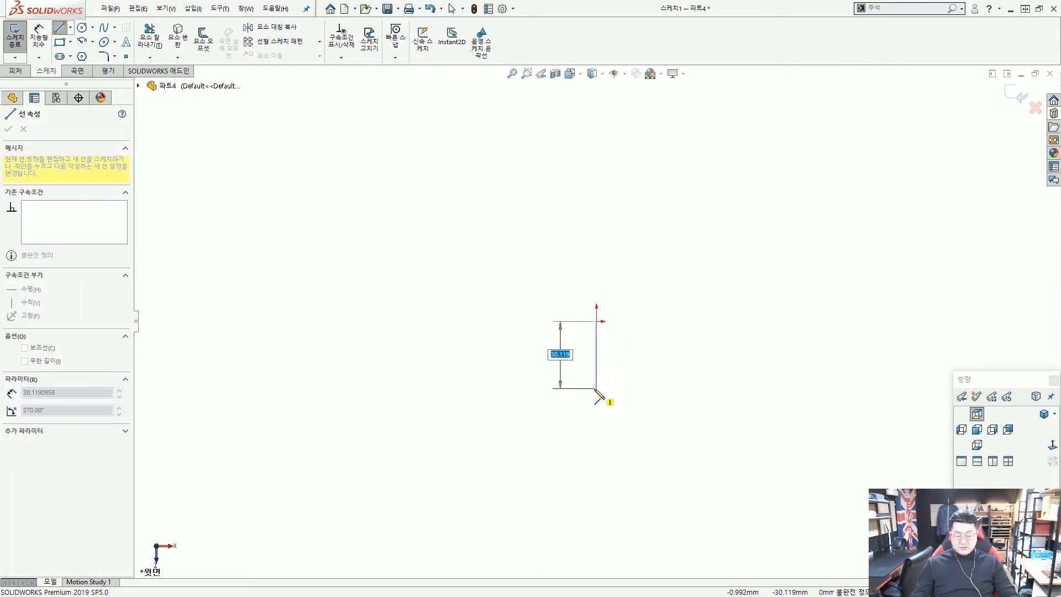
text(35)
key(Return)
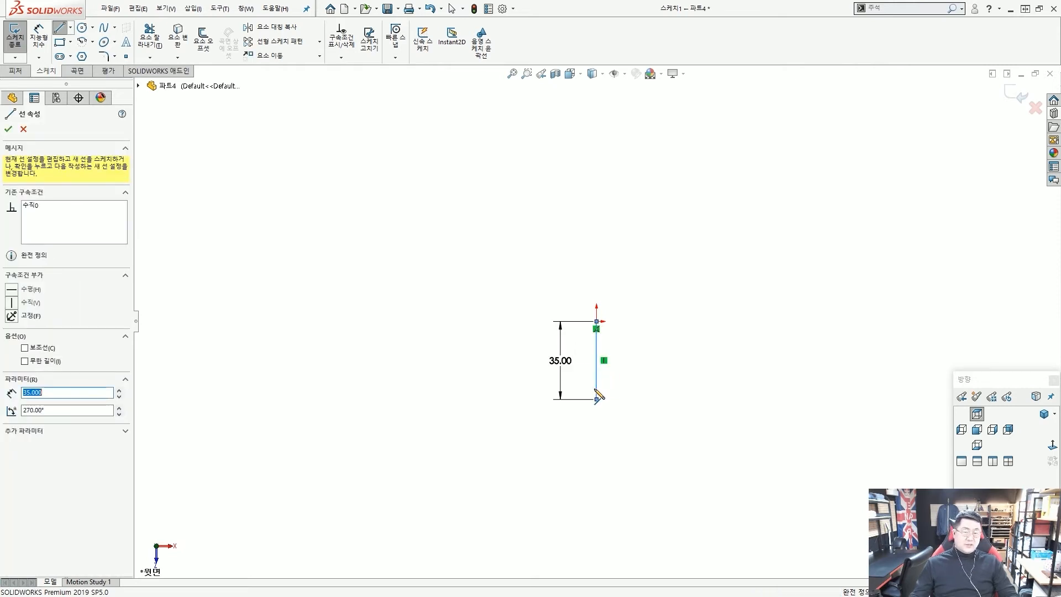
key(Escape)
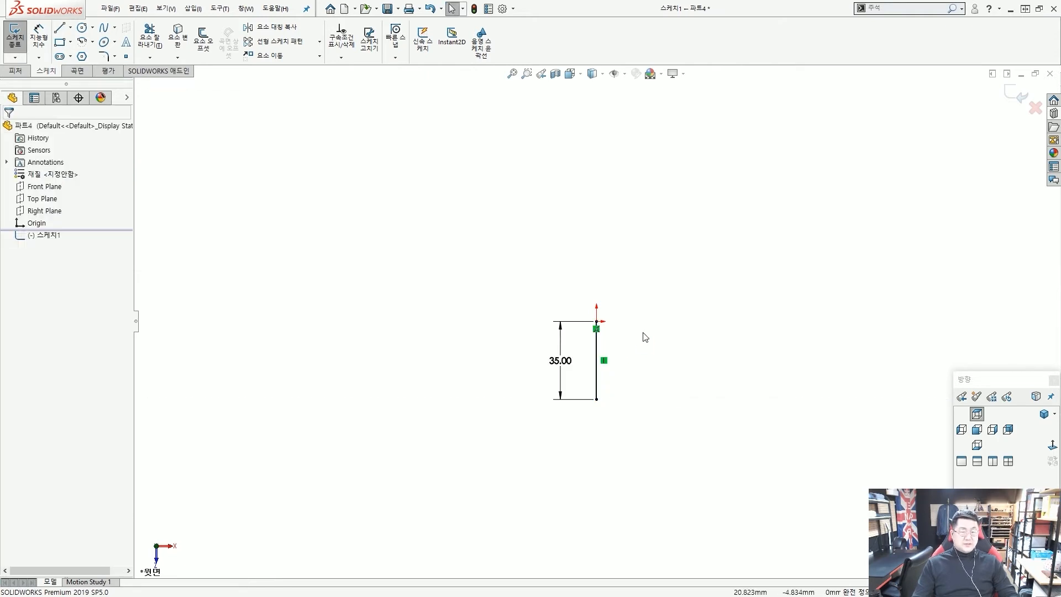
Step: Complete the closed profile with a 150 mm horizontal line from the origin, a 75 mm vertical line downward, and a sloped closing line
key(l)
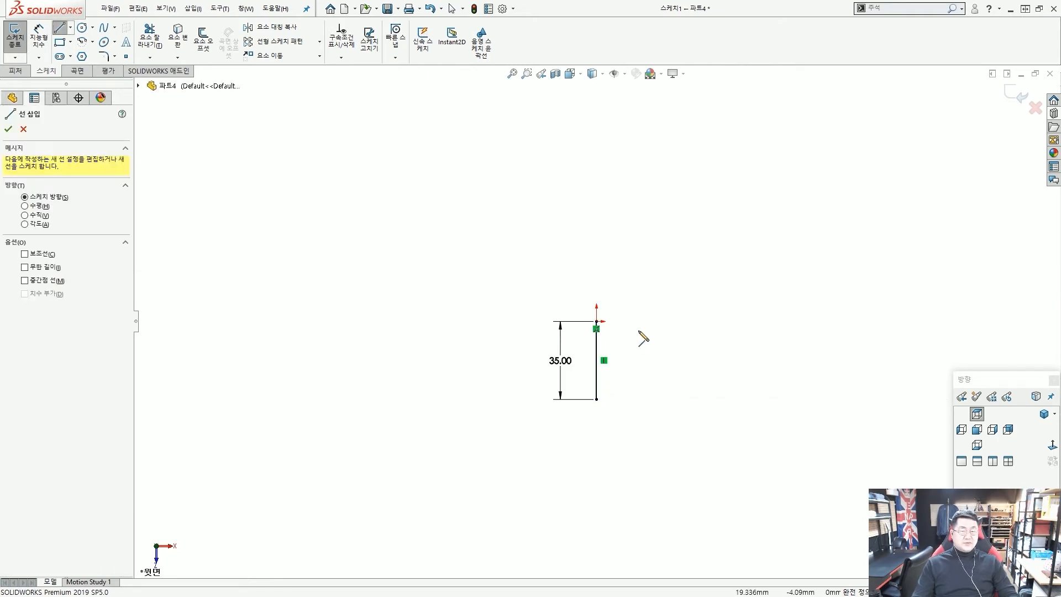
click(597, 322)
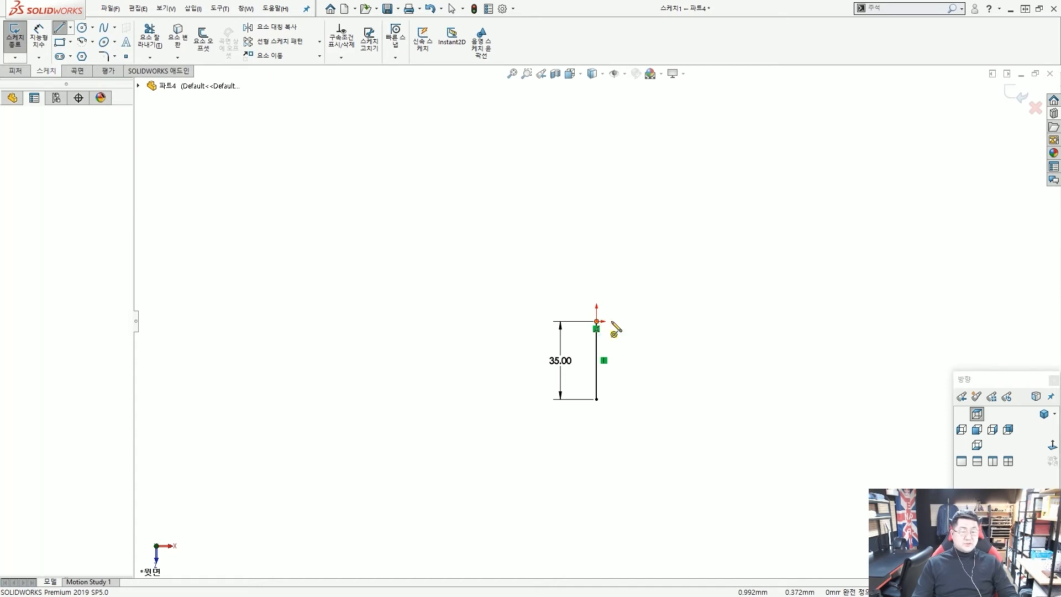
text(150)
key(Return)
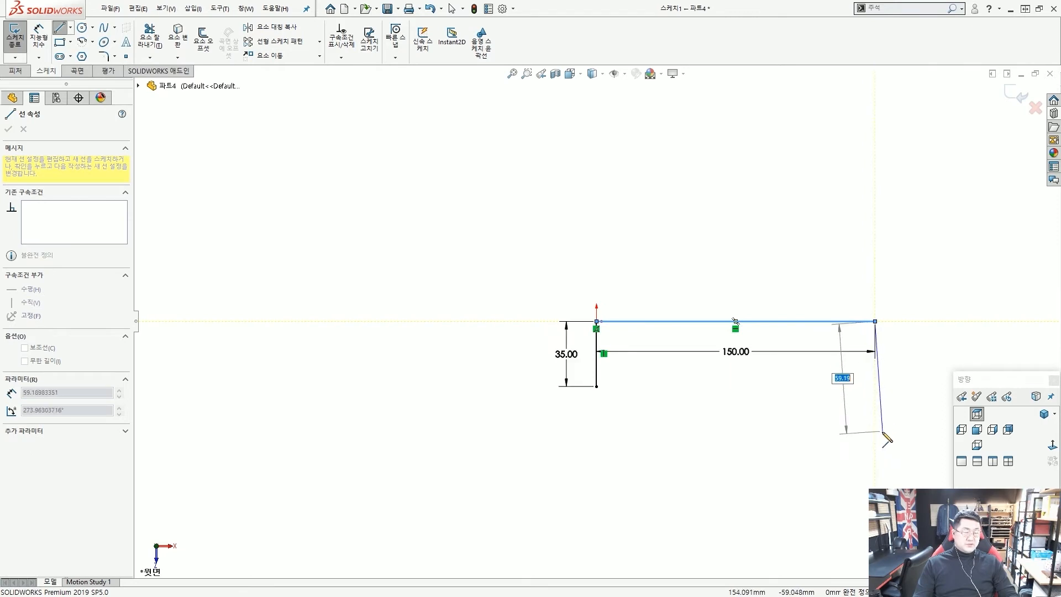
text(75)
key(Return)
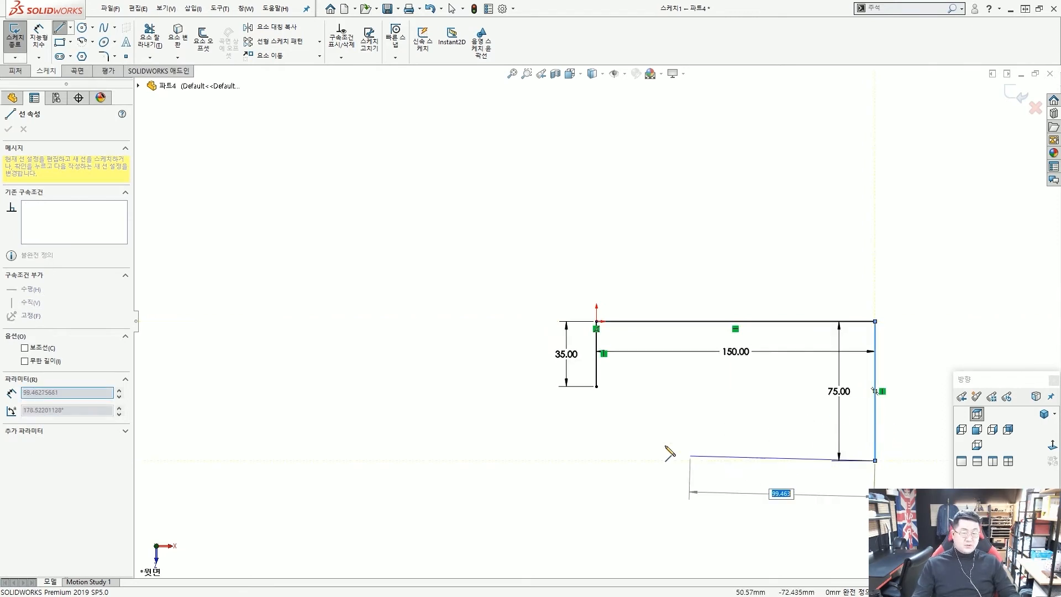
click(597, 387)
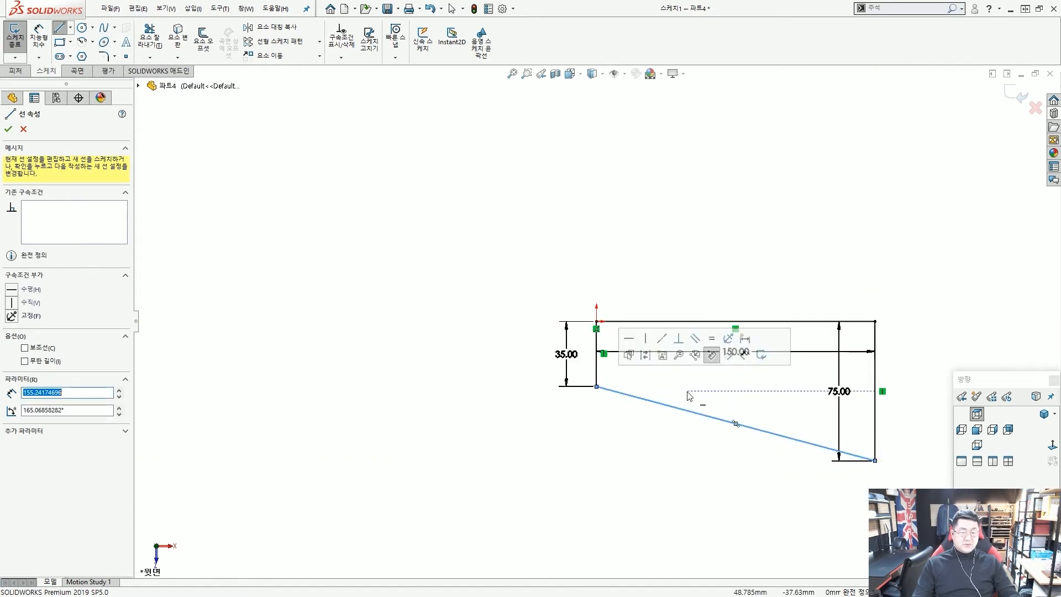
key(Escape)
Step: Move the 150 mm dimension above the profile and the 75 mm dimension outside its longer vertical edge
scroll(699, 396, up, 2)
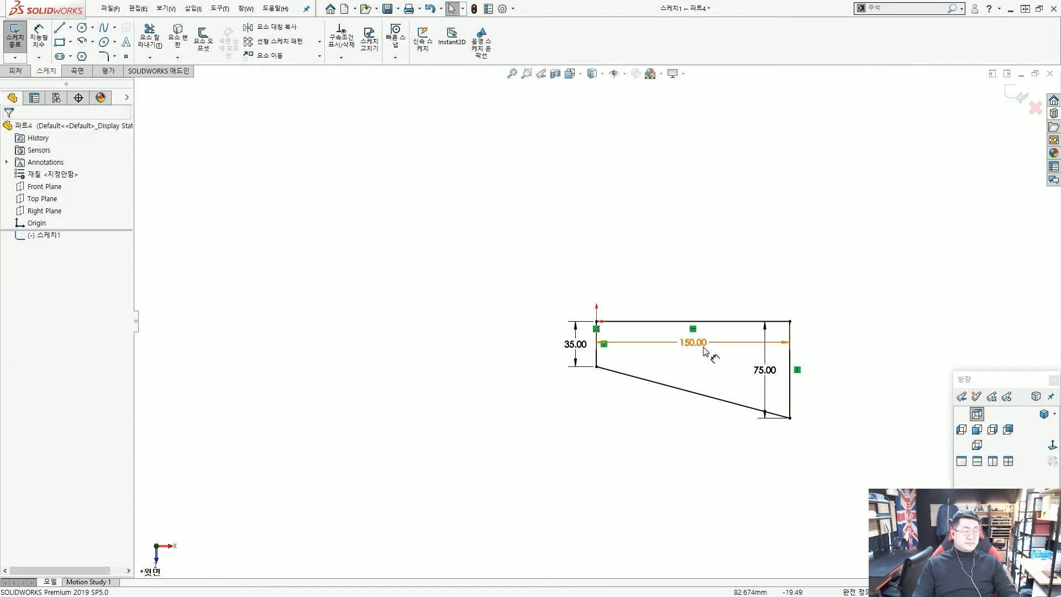
drag(693, 342, 695, 299)
drag(765, 370, 812, 373)
key(Escape)
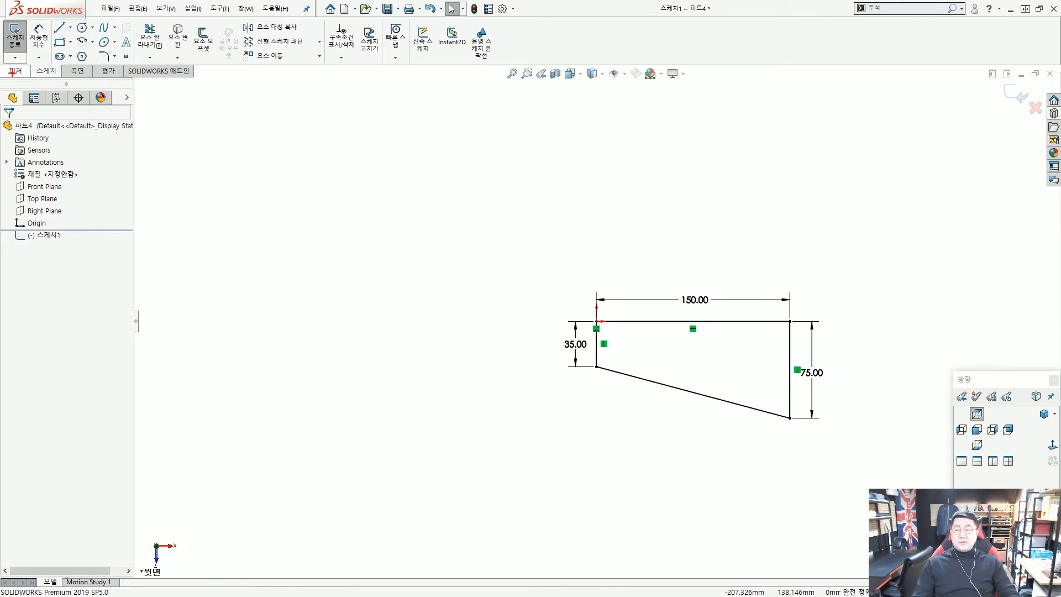
Step: Extrude the four-sided profile upward as a 20 mm boss
click(13, 71)
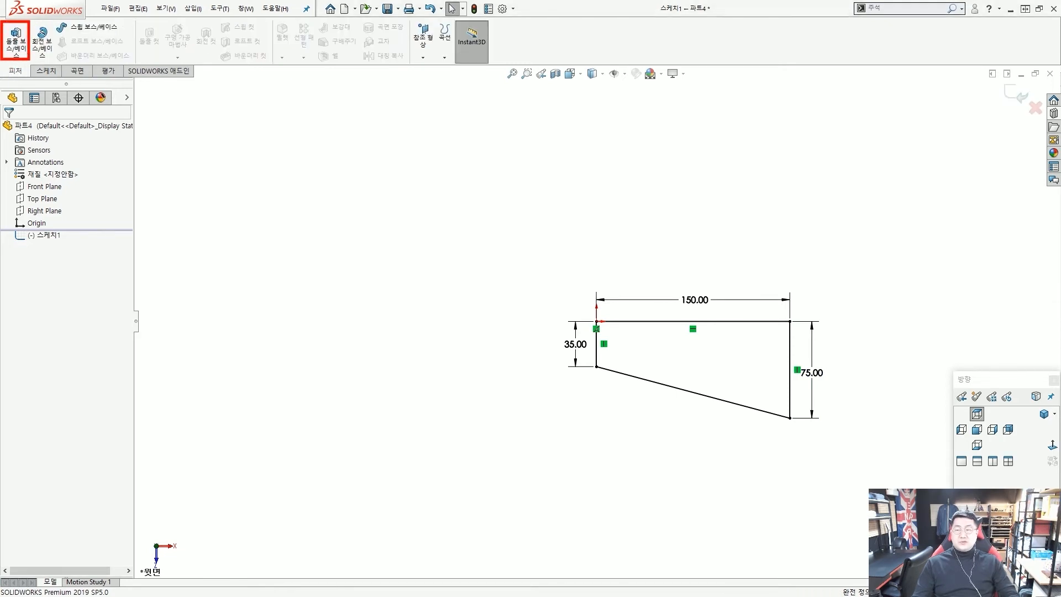
click(26, 55)
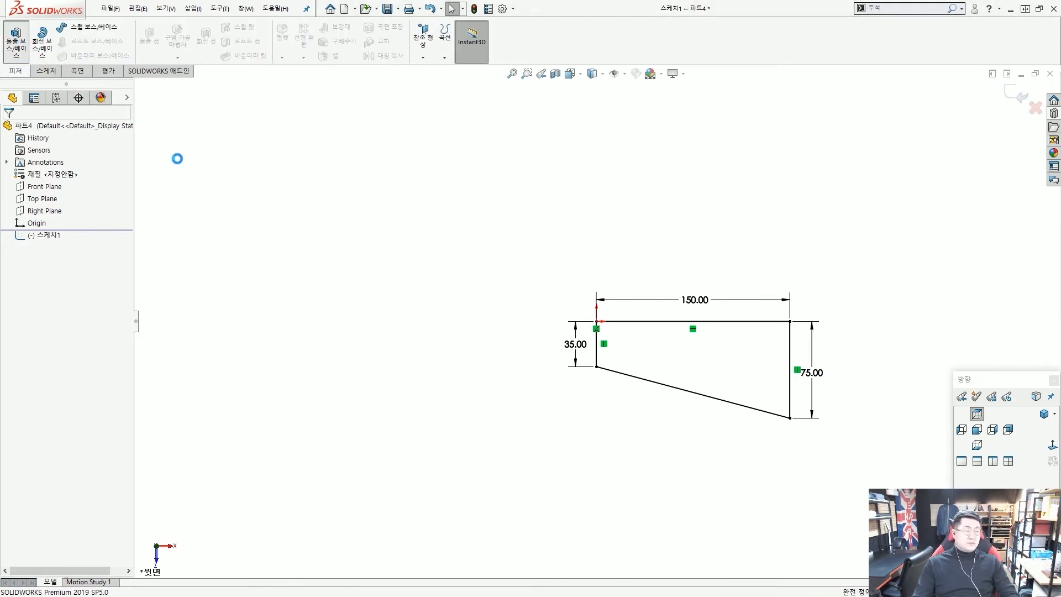
text(20)
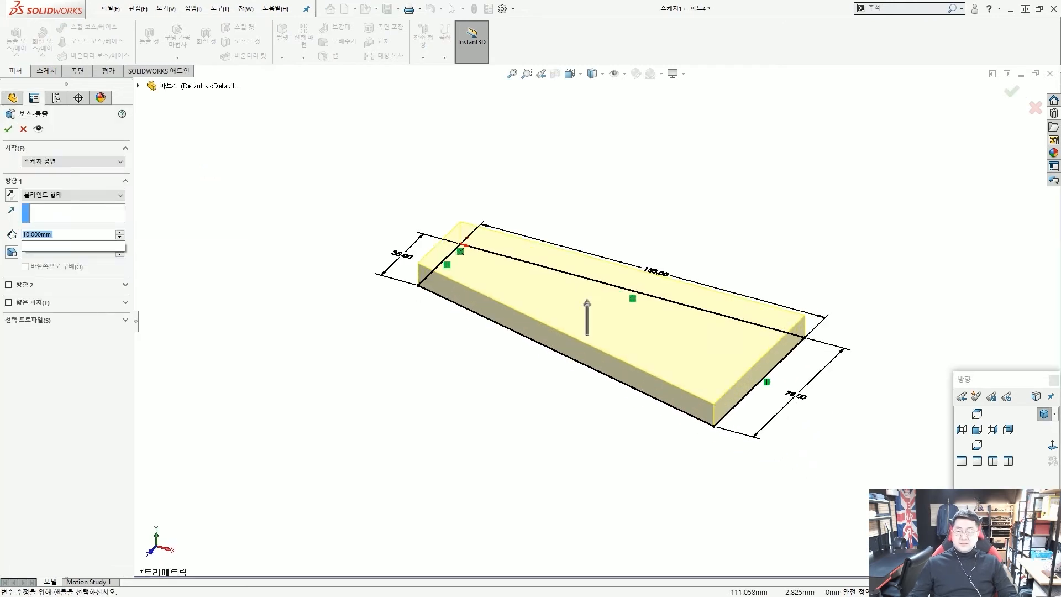
key(Return)
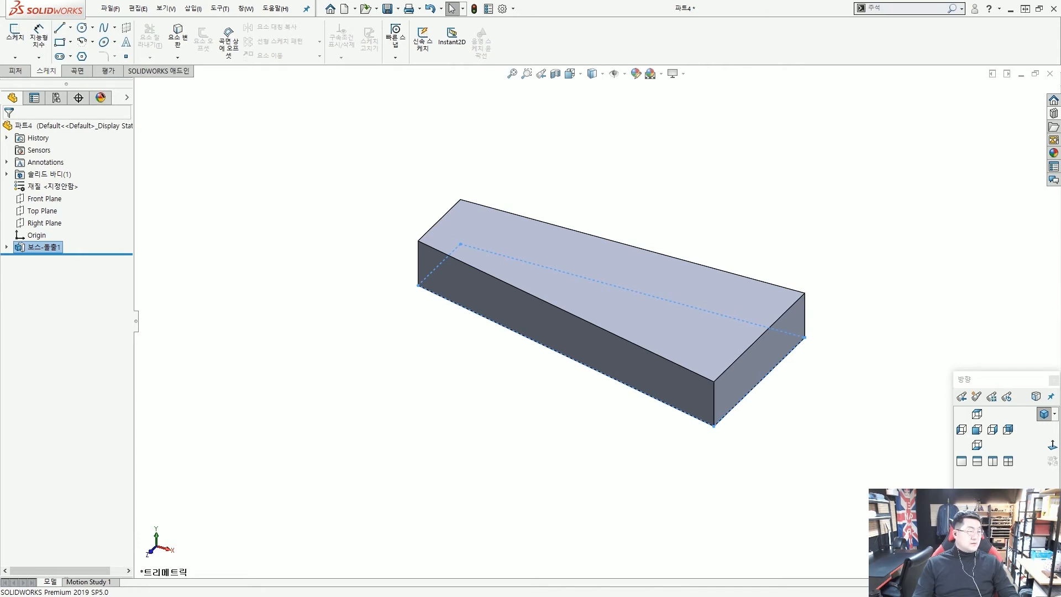
Step: Start a sketch on the 150 mm long rear side face of the block, the one that touches the origin
click(929, 196)
middle_drag(804, 270, 658, 363)
click(591, 331)
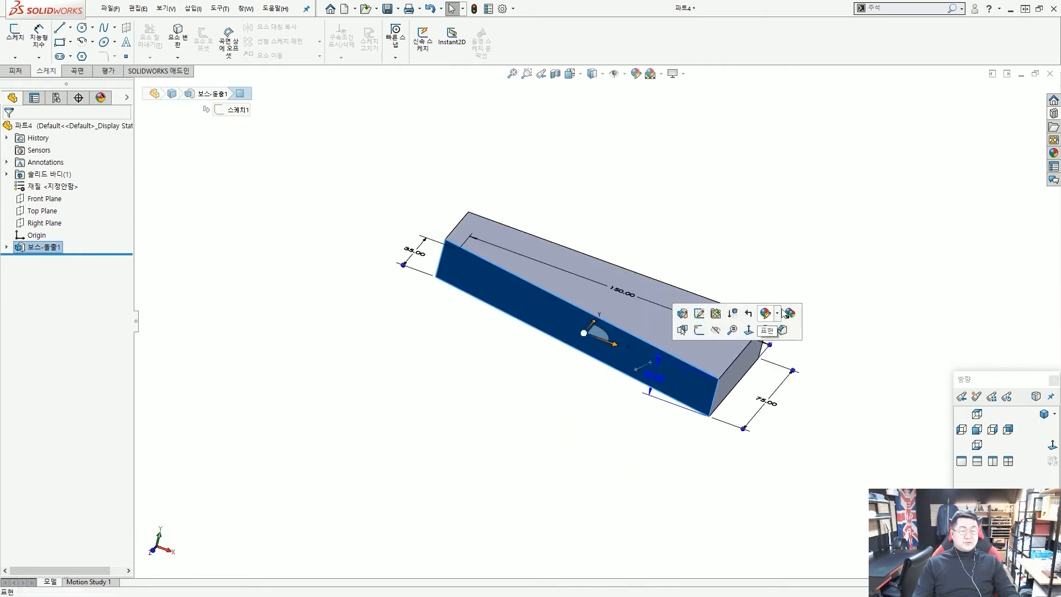
click(801, 277)
middle_drag(801, 276, 649, 350)
click(649, 326)
click(541, 249)
middle_drag(540, 249, 573, 260)
click(607, 339)
click(573, 261)
click(576, 392)
click(622, 362)
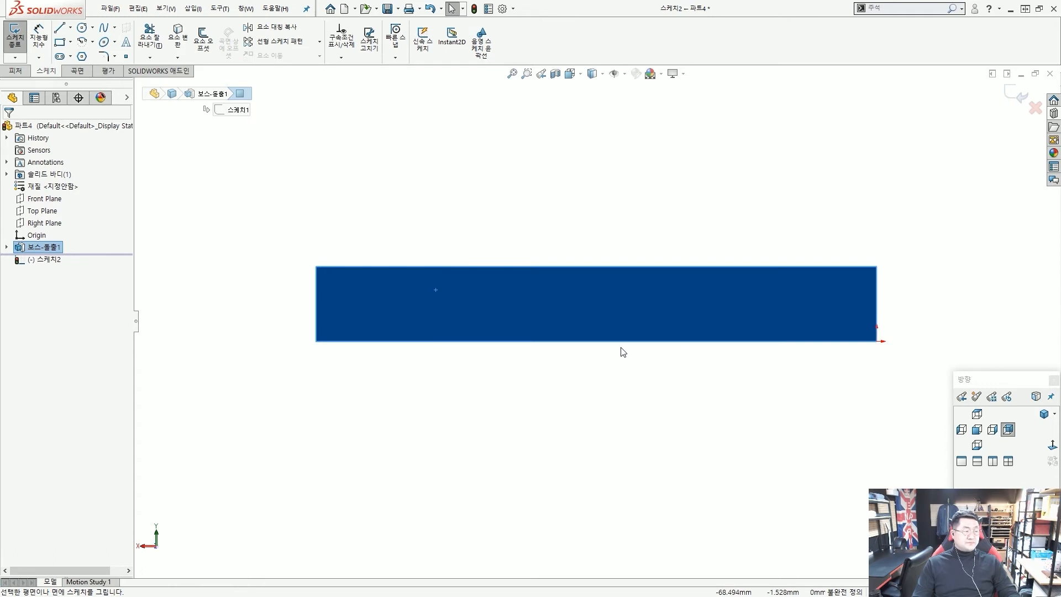
Step: Sketch a closed profile from the face's bottom corner away from the origin, with a 60 mm vertical side and a sloped upper edge
click(61, 30)
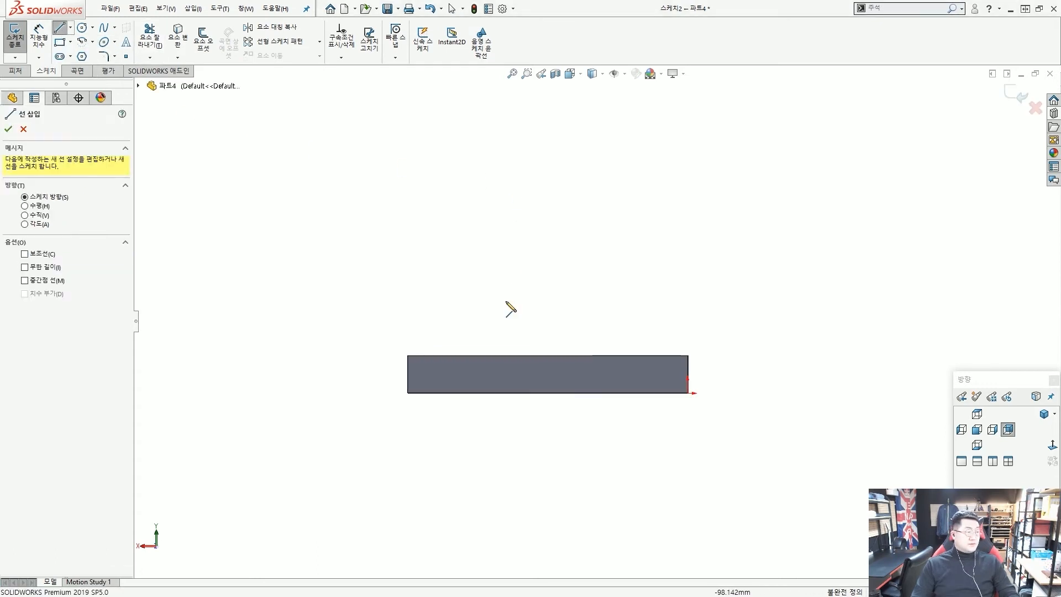
click(408, 393)
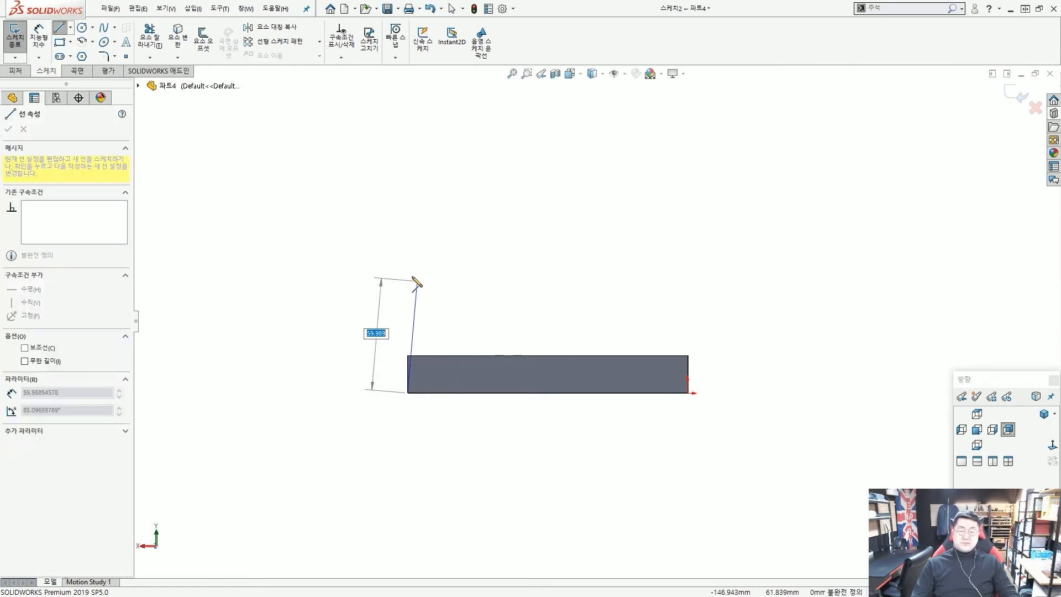
text(60)
key(Return)
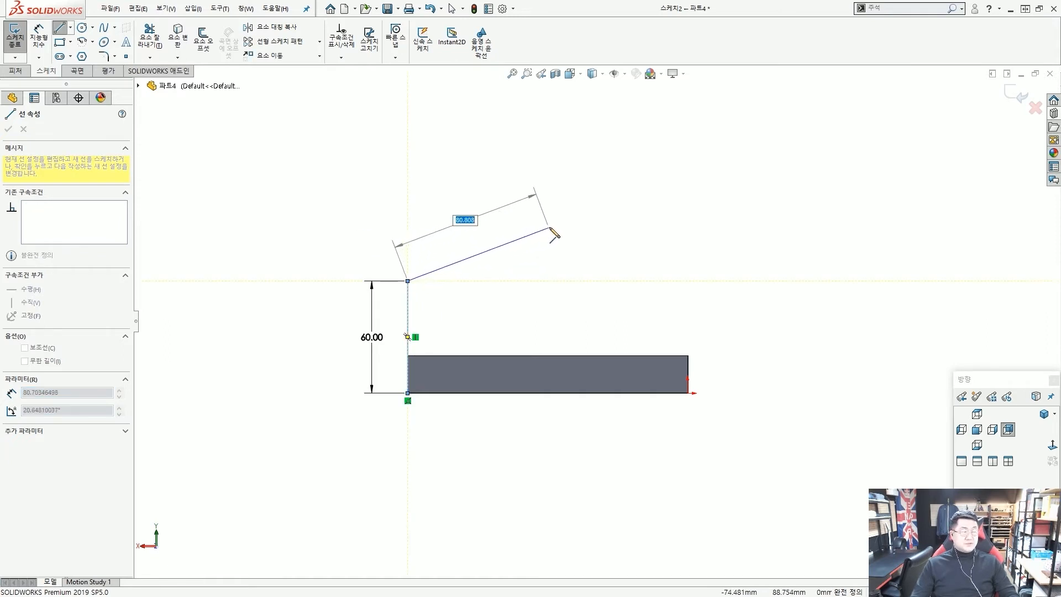
click(552, 226)
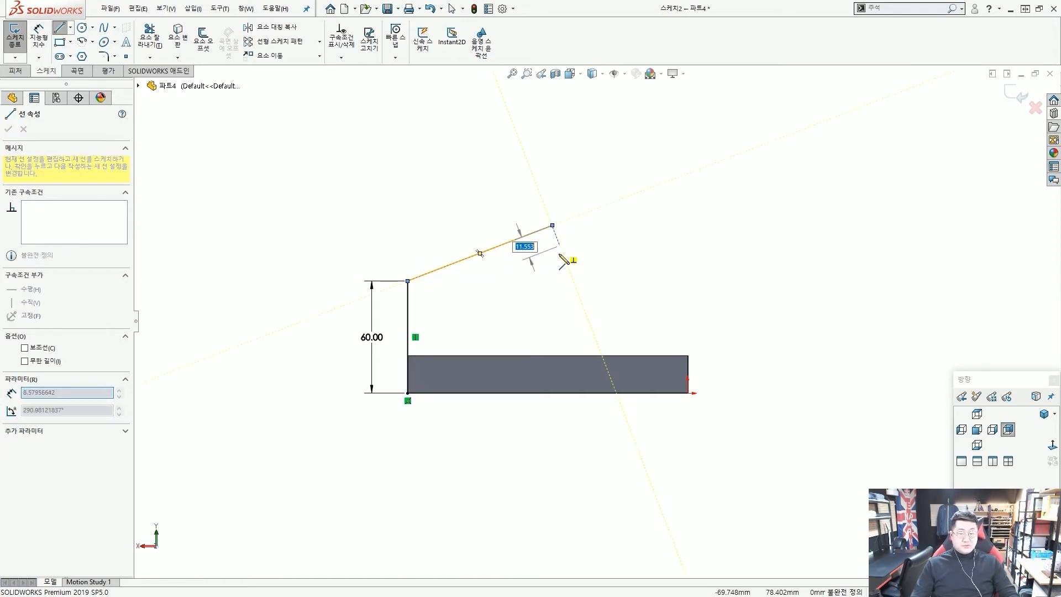
click(551, 394)
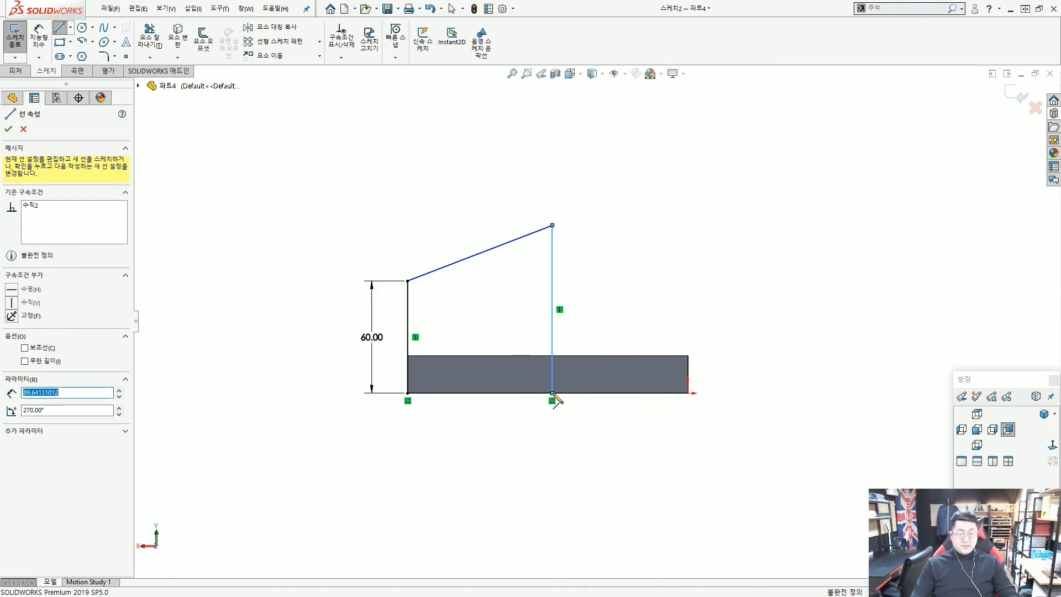
click(408, 393)
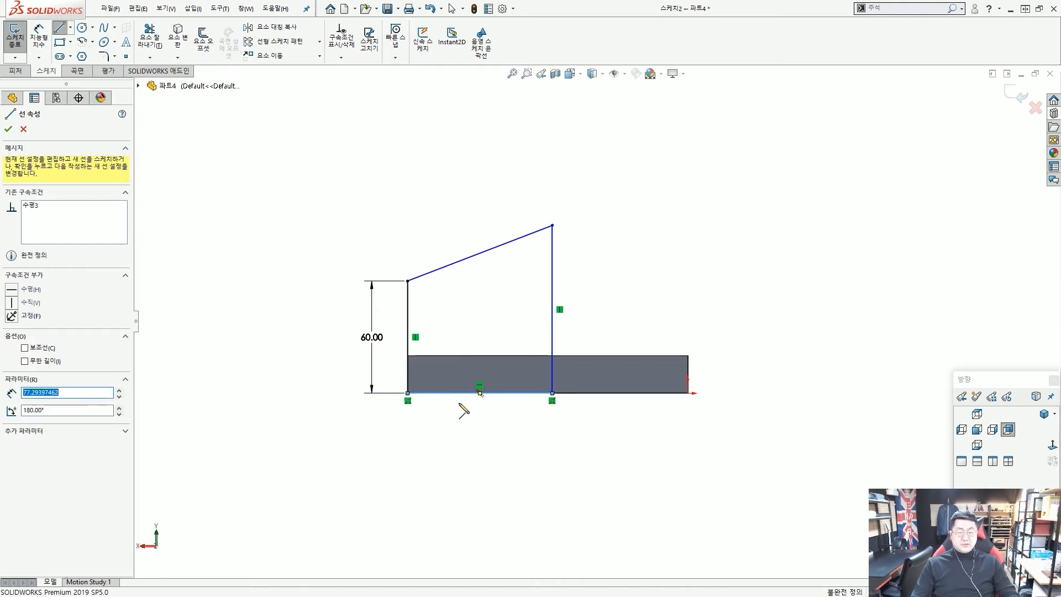
key(Escape)
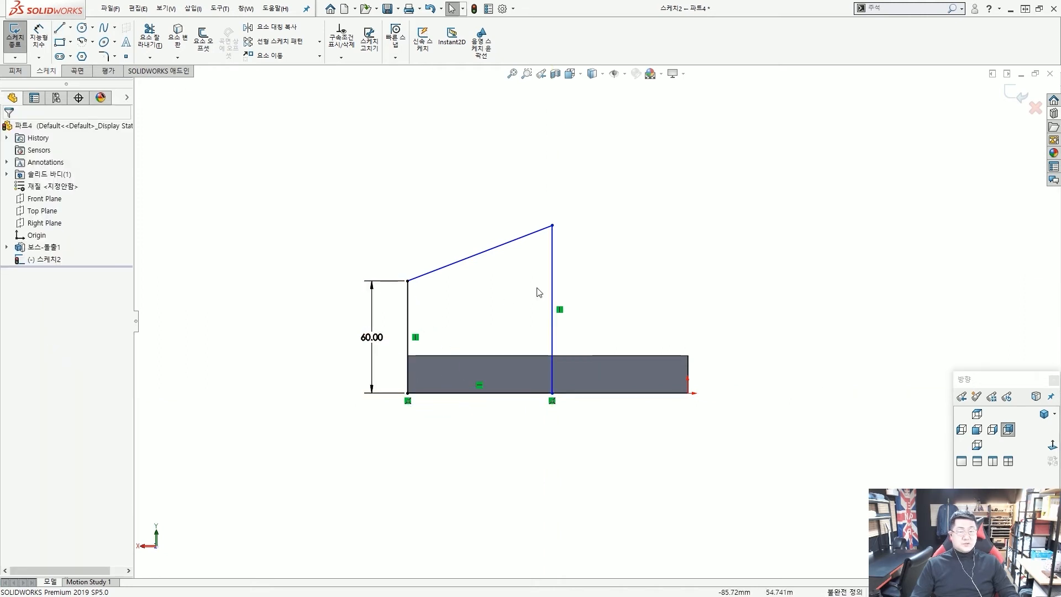
scroll(553, 277, up, 1)
scroll(502, 282, down, 1)
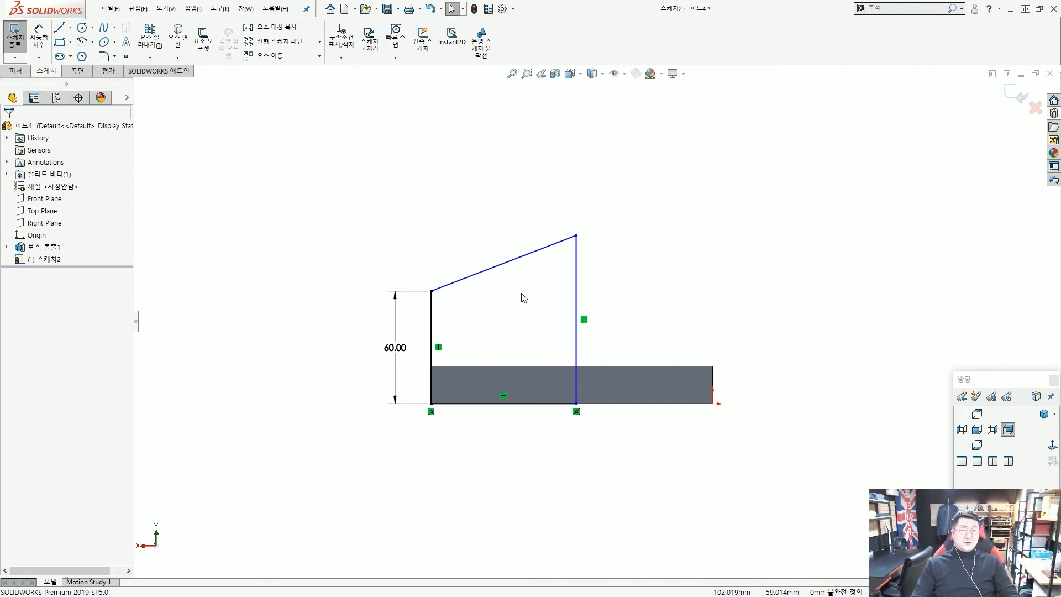
scroll(521, 296, down, 2)
scroll(569, 326, up, 2)
scroll(612, 340, down, 1)
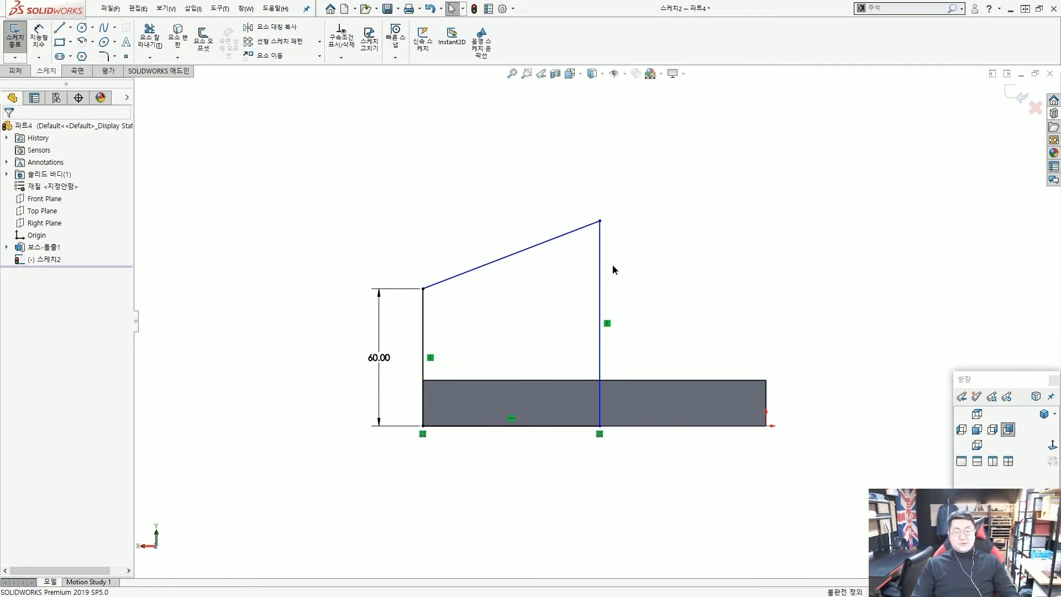
scroll(630, 309, up, 1)
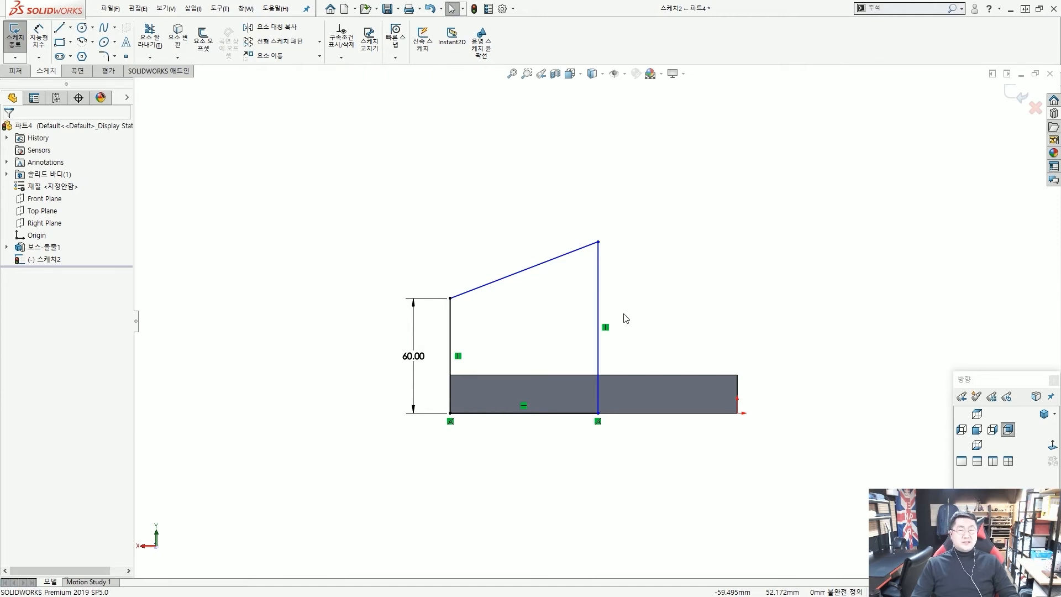
scroll(626, 314, down, 2)
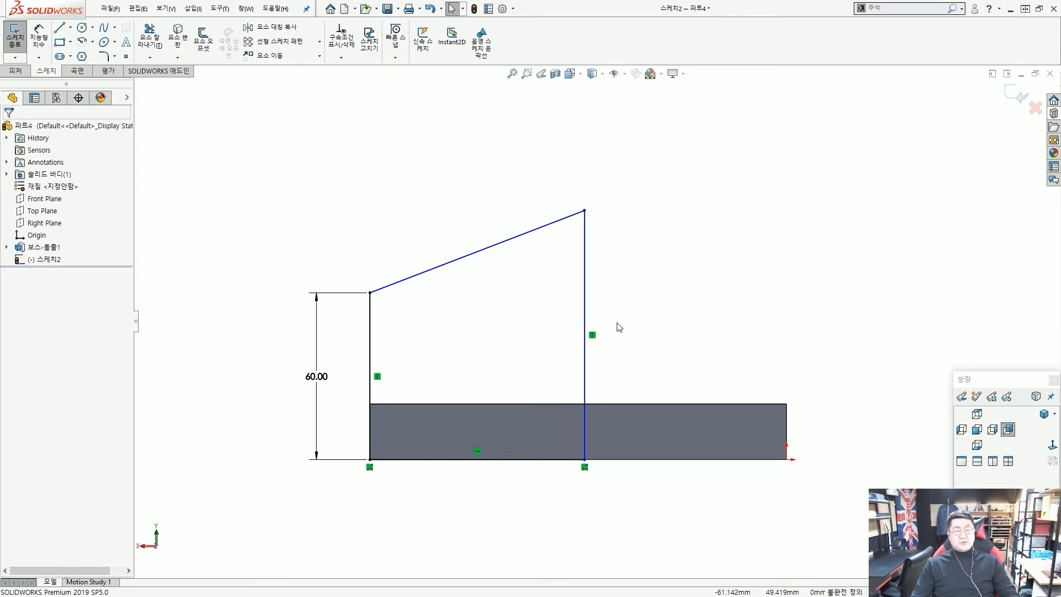
drag(47, 61, 61, 31)
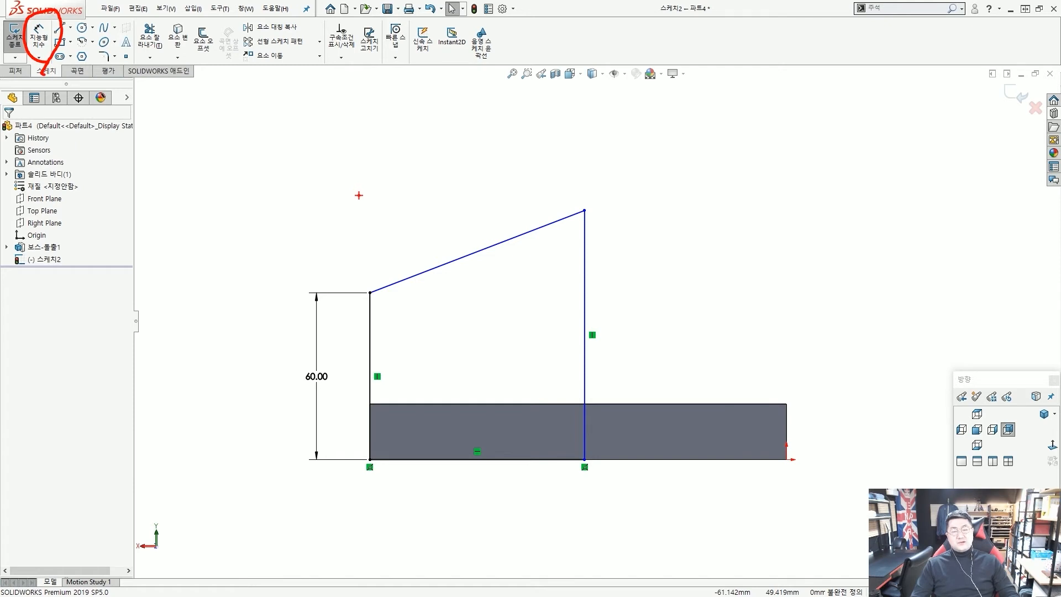
drag(302, 148, 428, 137)
drag(427, 80, 429, 149)
drag(469, 100, 560, 96)
mouse_move(573, 62)
mouse_down()
mouse_move(582, 178)
mouse_move(487, 197)
mouse_up()
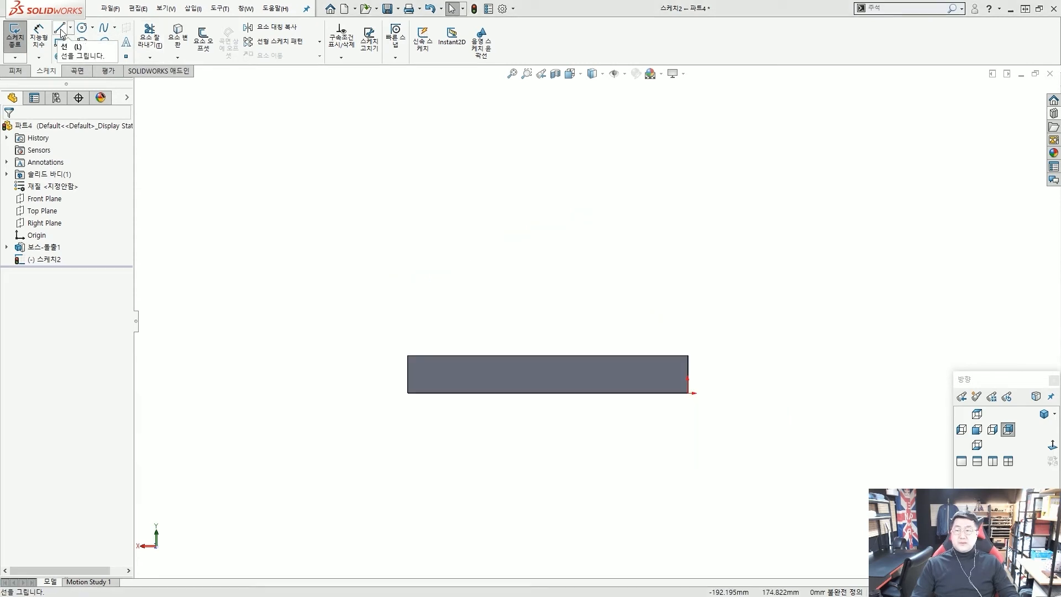
Step: Draw a closed profile from the bottom corner opposite the origin: 60 mm vertical, sloped top, vertical about 90 mm, base about 77 mm
click(61, 31)
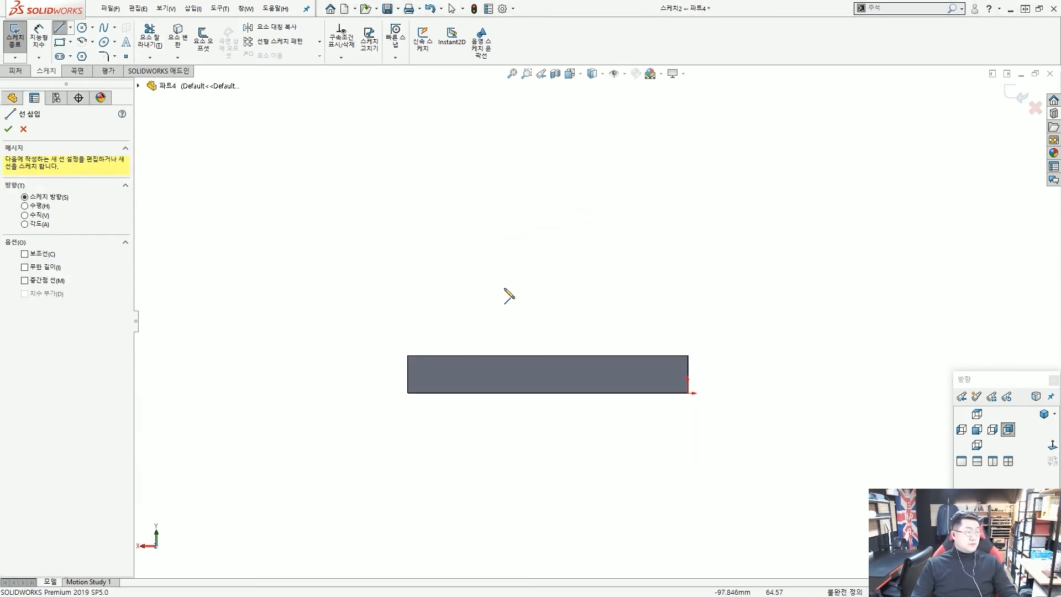
click(408, 393)
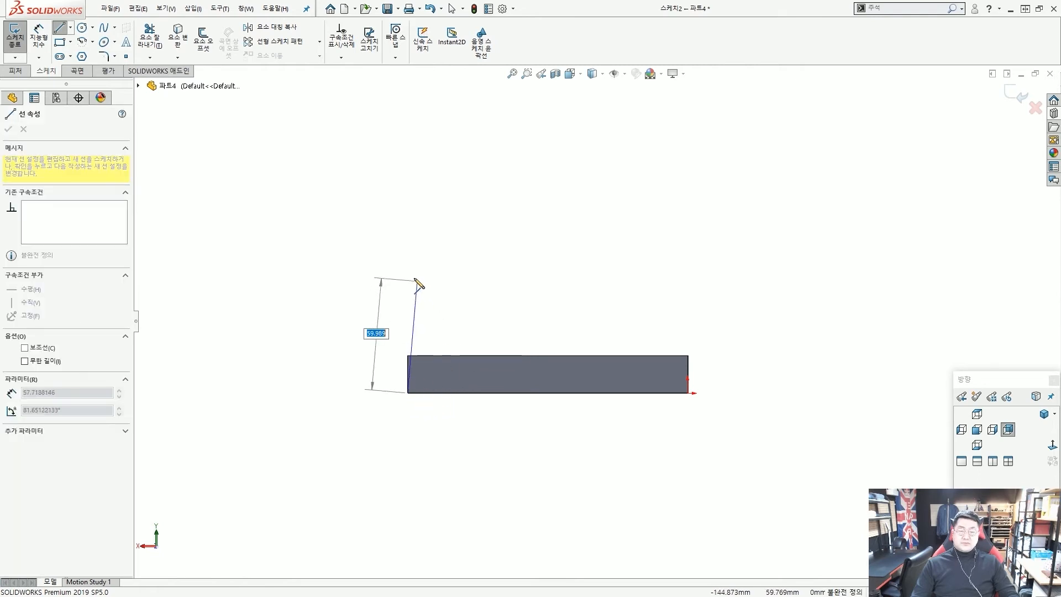
text(6)
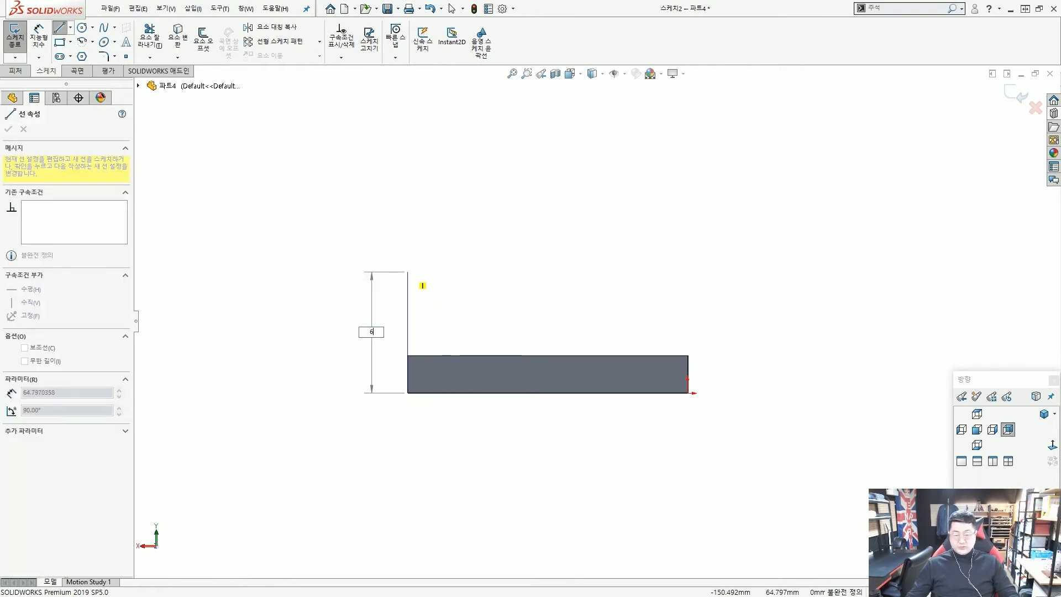
text(0)
key(Return)
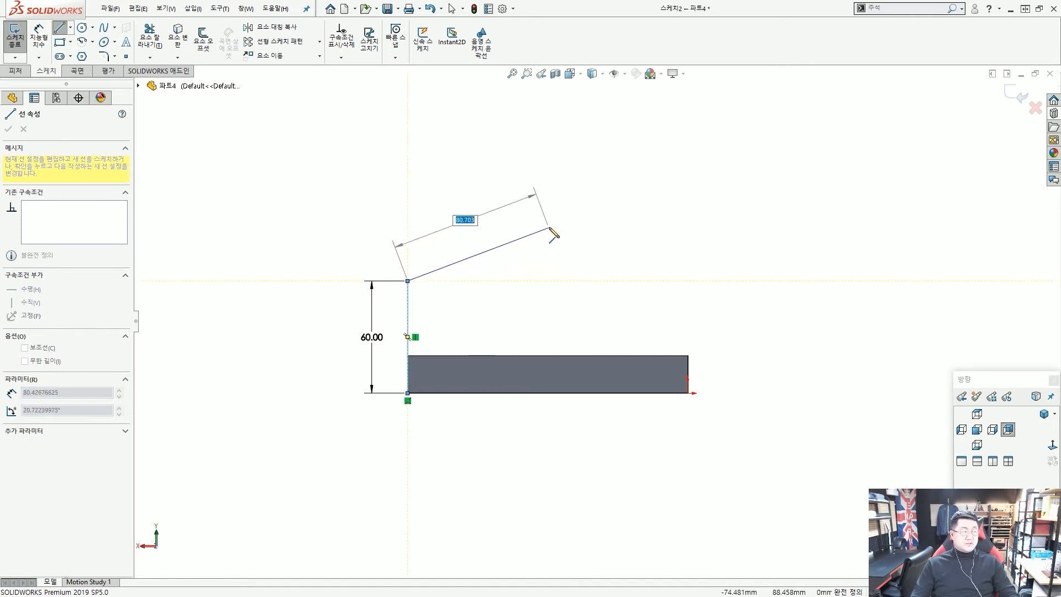
double_click(552, 225)
click(553, 225)
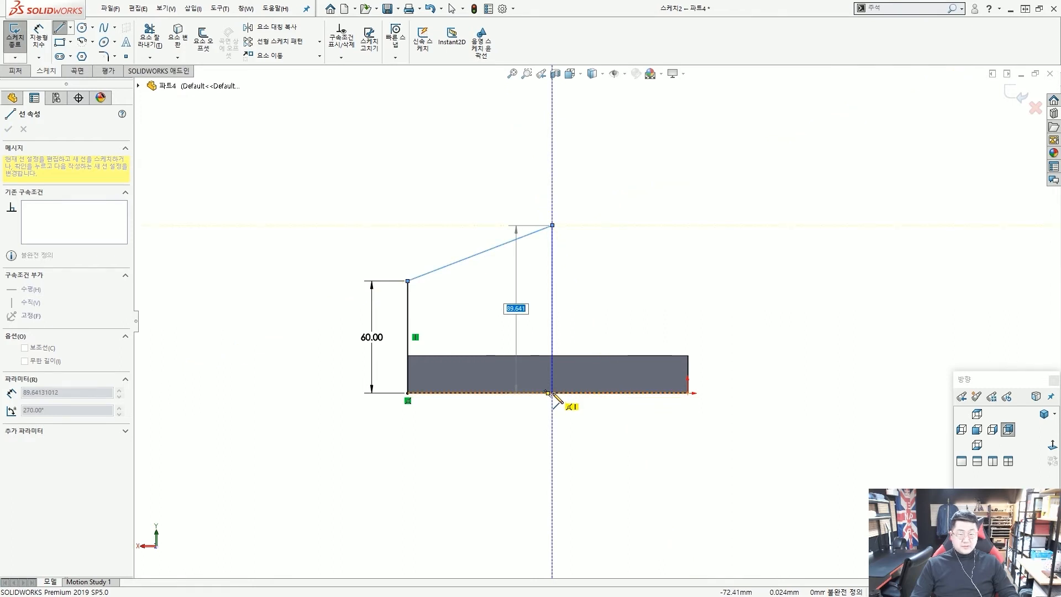
click(552, 393)
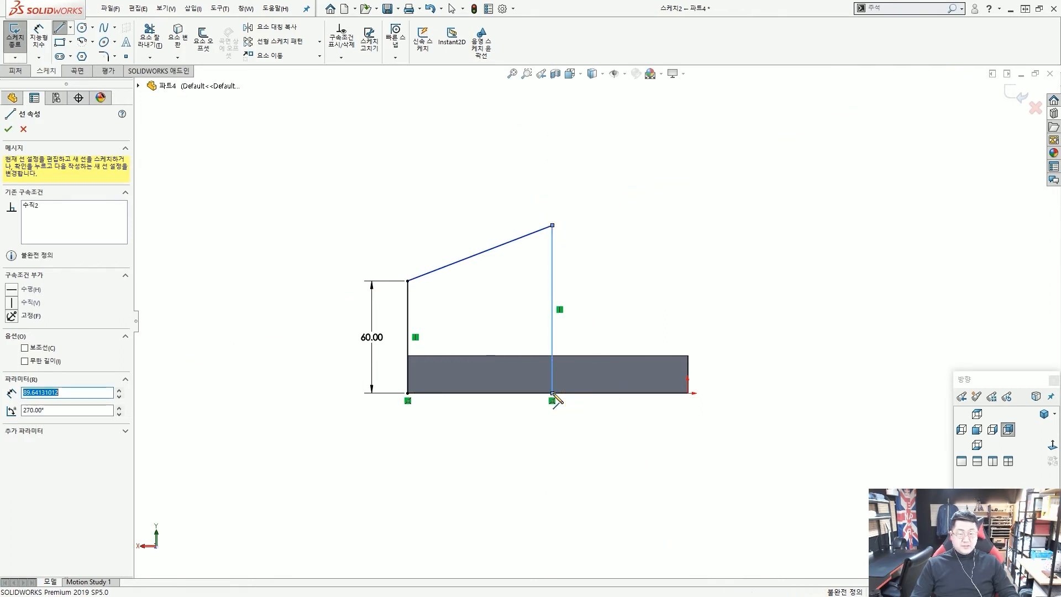
click(408, 394)
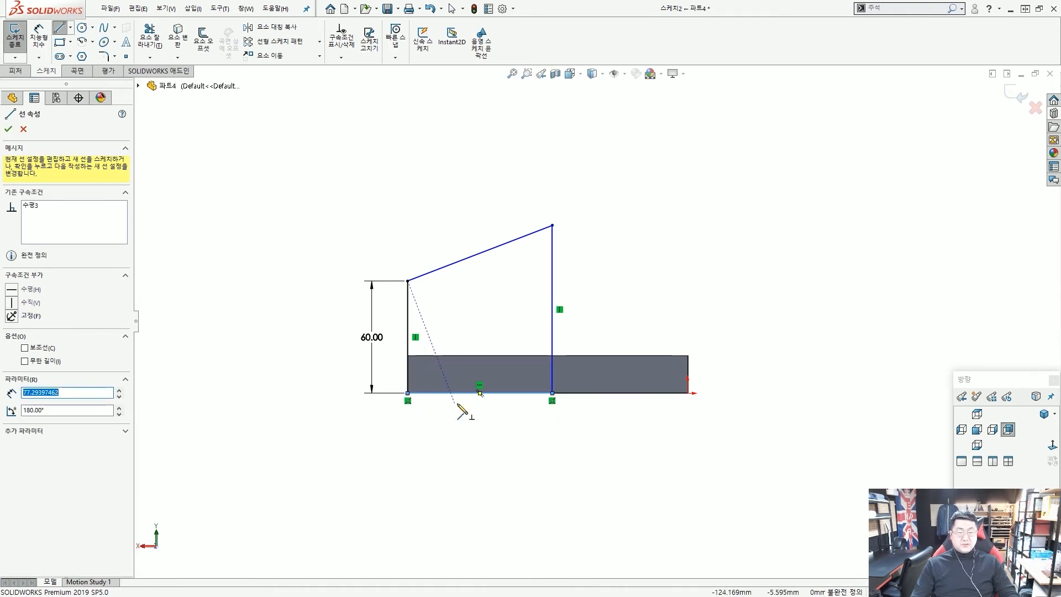
key(Escape)
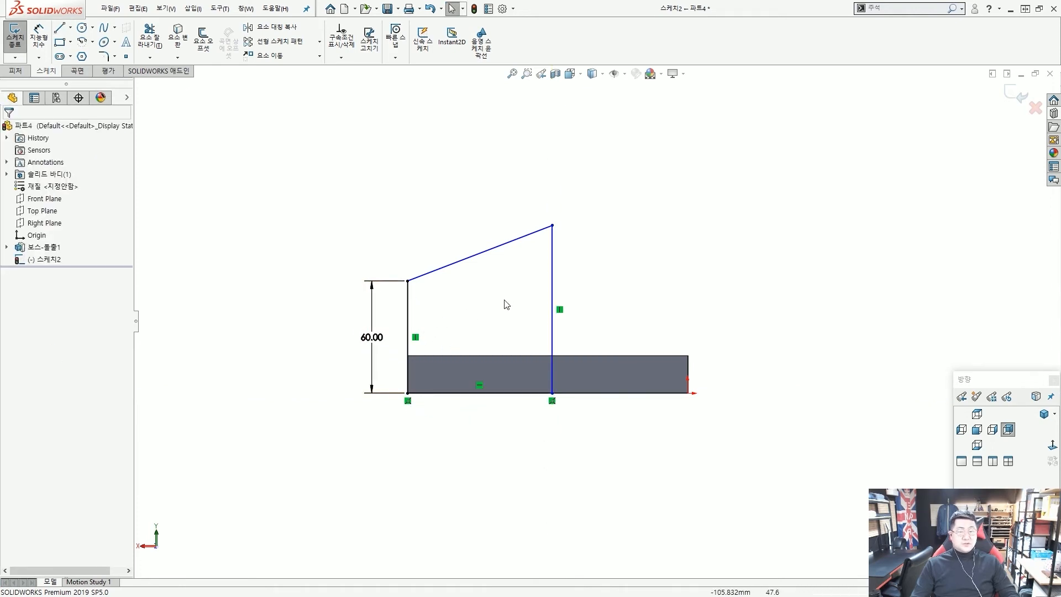
scroll(556, 277, up, 1)
scroll(501, 282, down, 1)
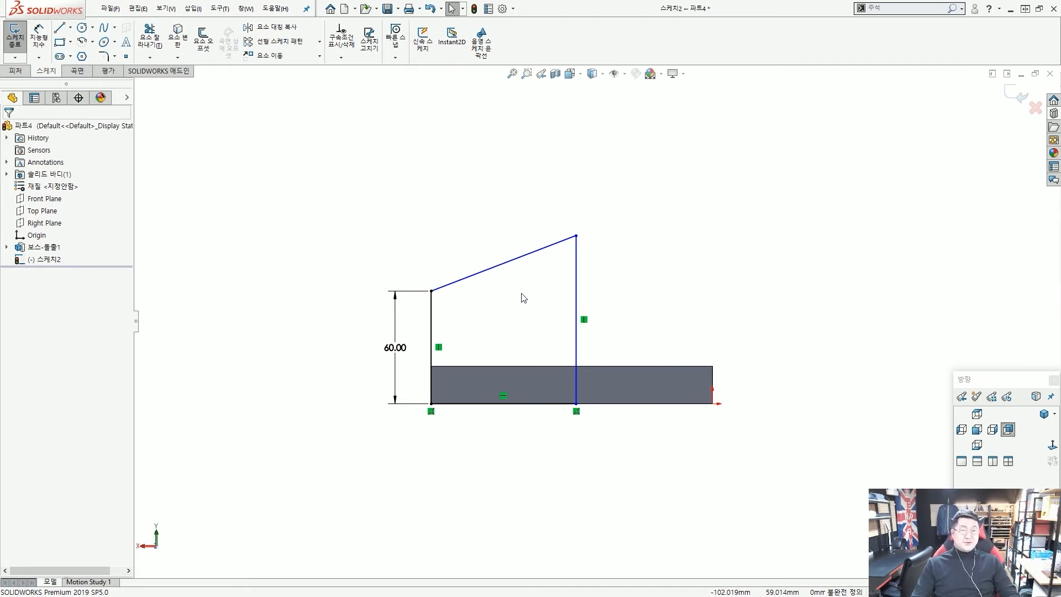
scroll(521, 293, down, 2)
scroll(551, 309, up, 3)
scroll(609, 336, down, 2)
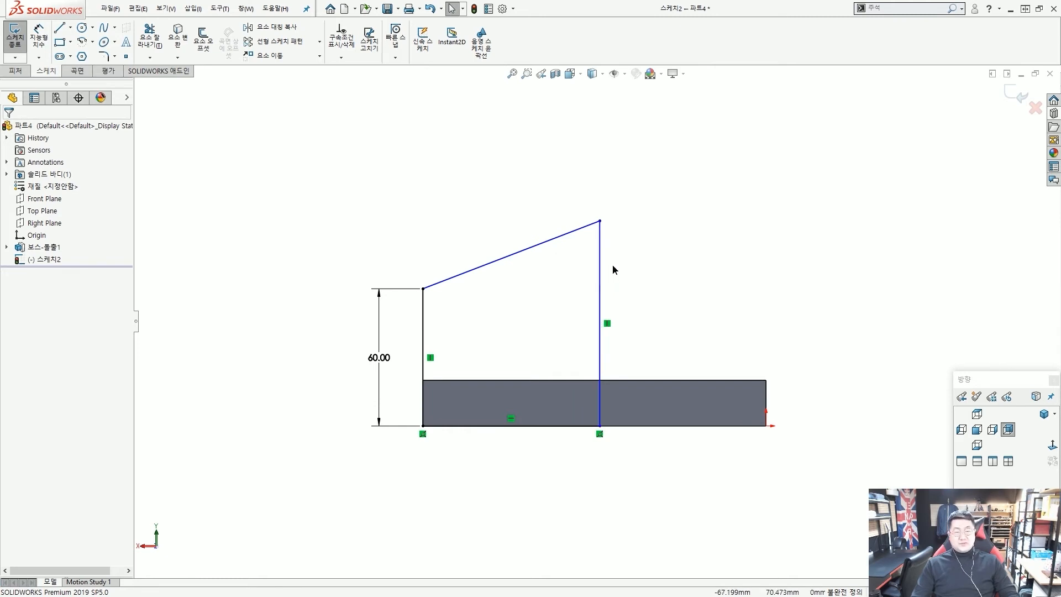
scroll(608, 304, up, 1)
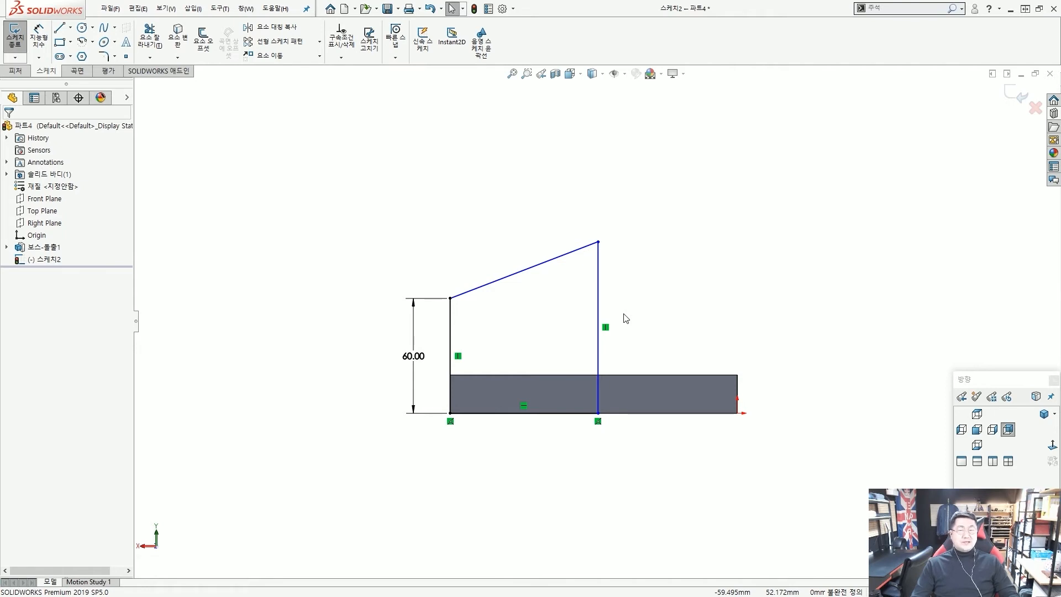
scroll(624, 317, down, 1)
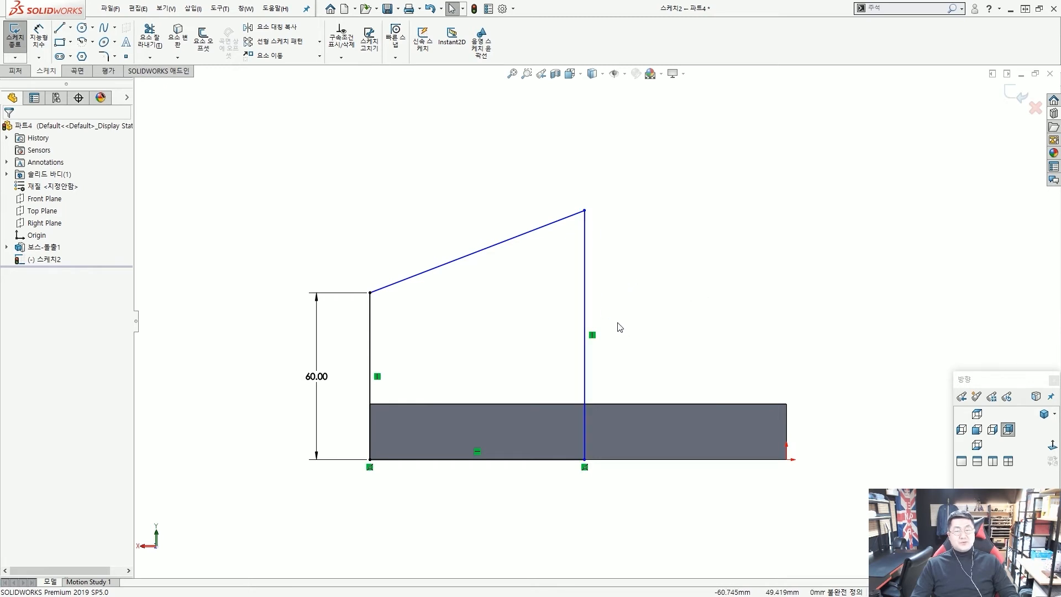
drag(60, 22, 43, 74)
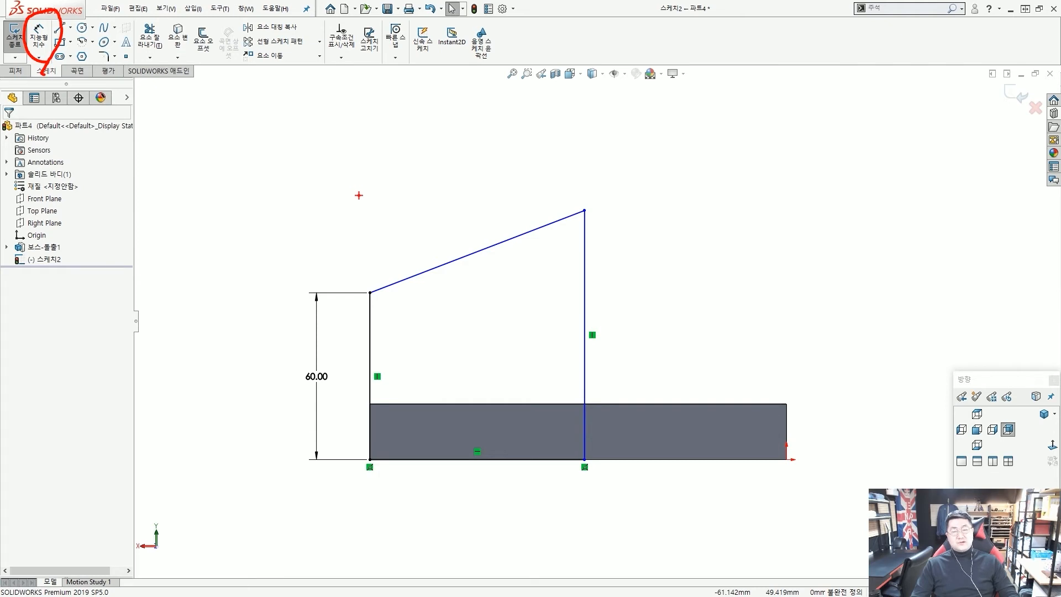
drag(302, 148, 426, 139)
drag(427, 80, 429, 148)
mouse_move(468, 100)
mouse_down()
mouse_move(560, 98)
mouse_move(582, 177)
mouse_up()
drag(486, 197, 596, 195)
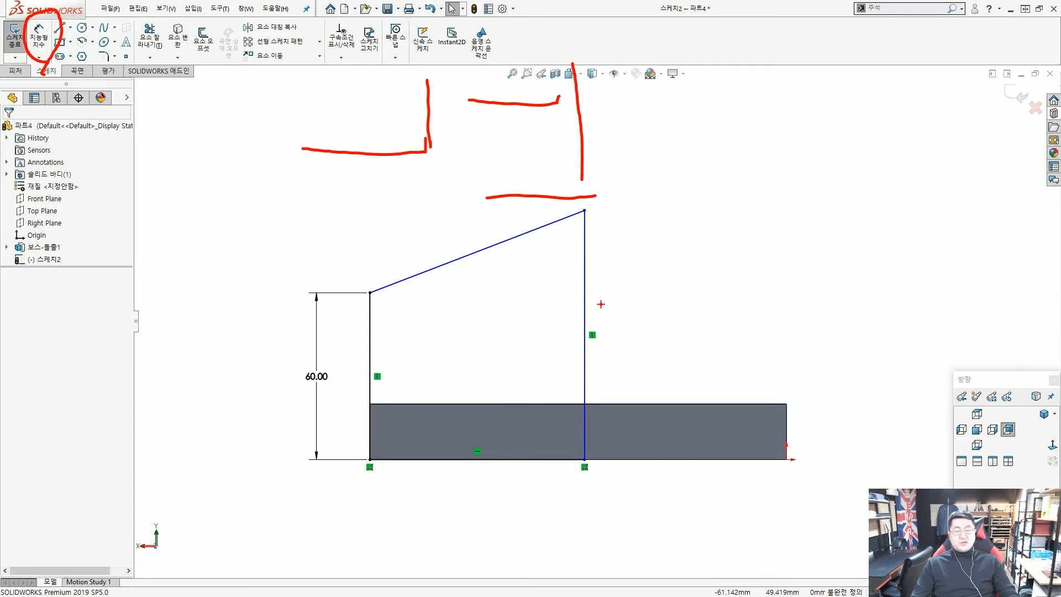
key(Escape)
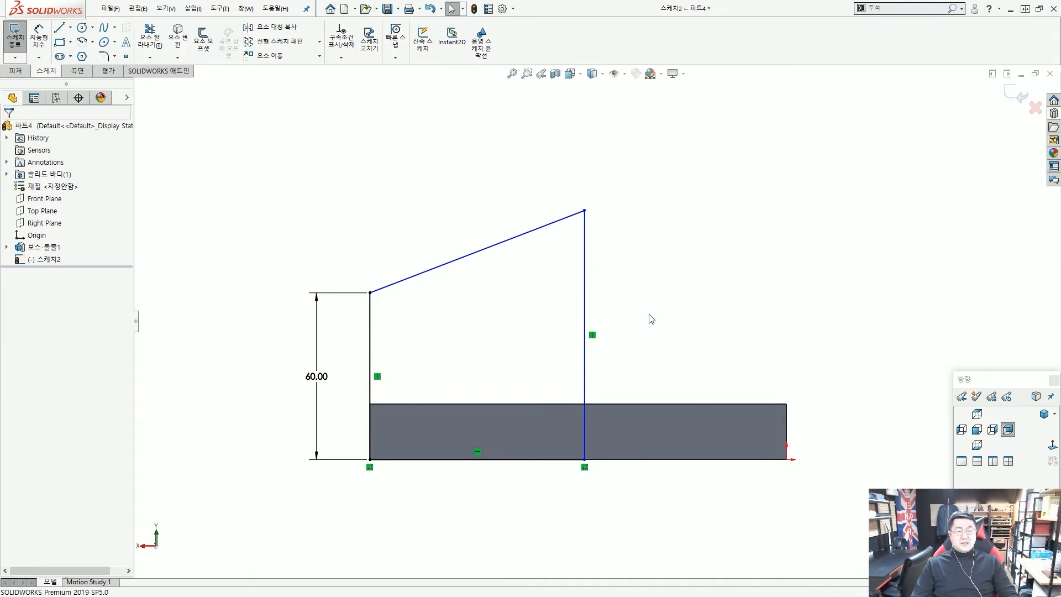
Step: Dimension the profile's taller vertical side, the one crossing the block's face, at 80 mm
right_click(585, 288)
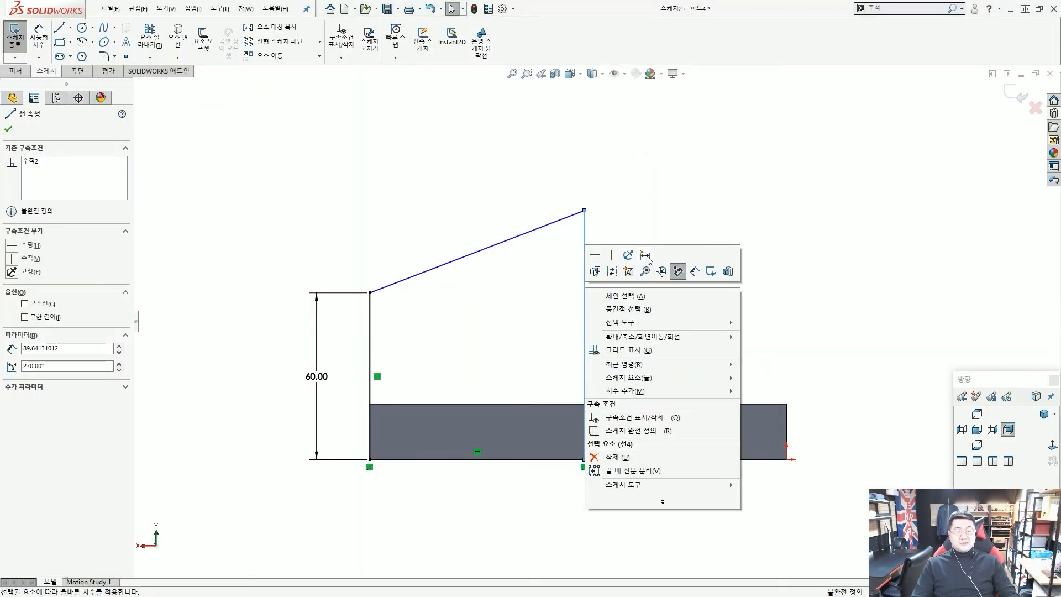
click(647, 260)
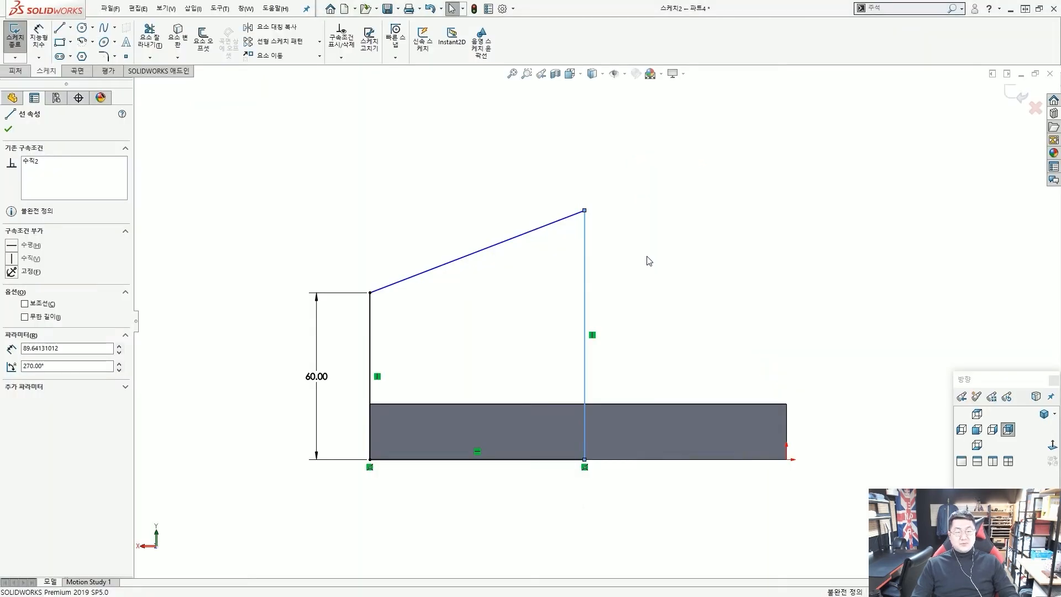
click(650, 260)
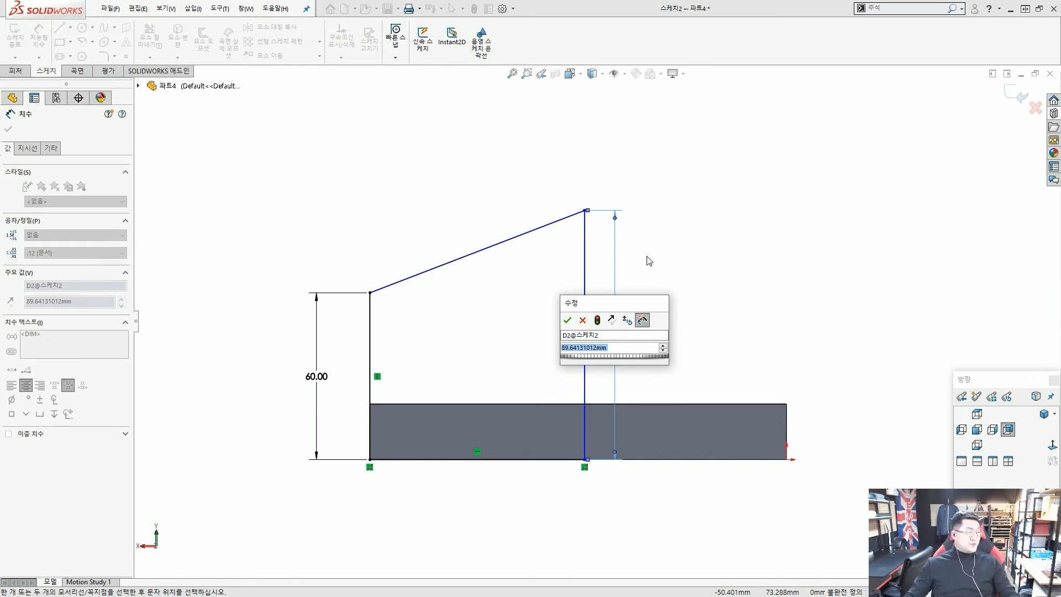
text(80)
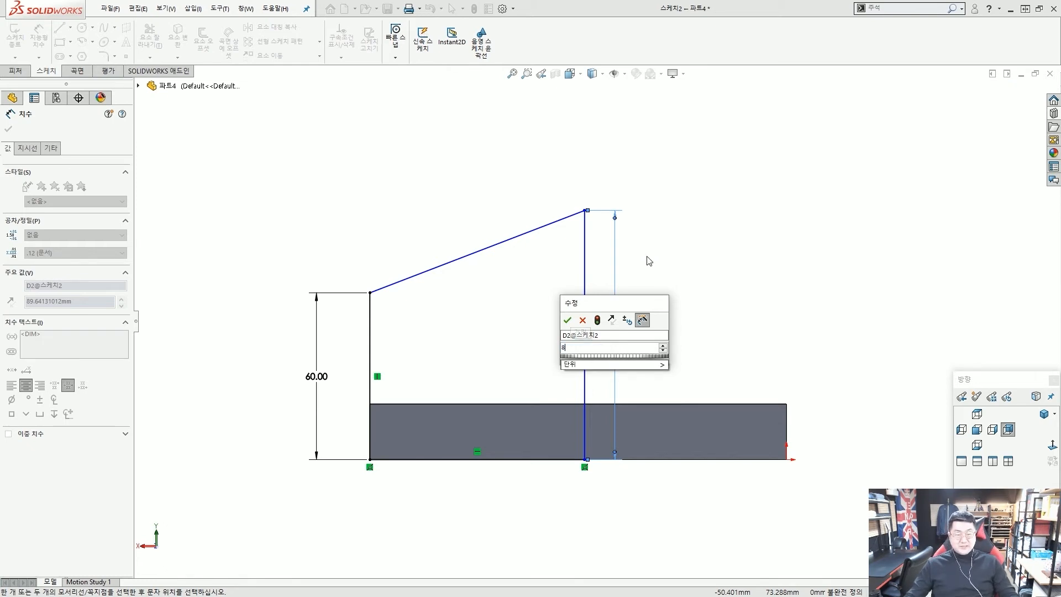
key(Return)
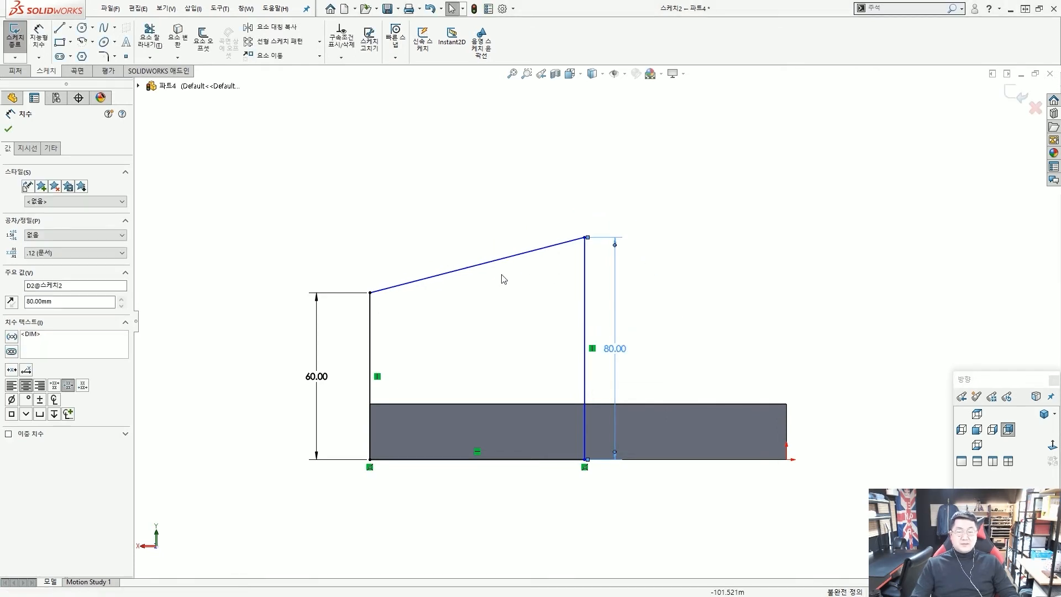
key(Escape)
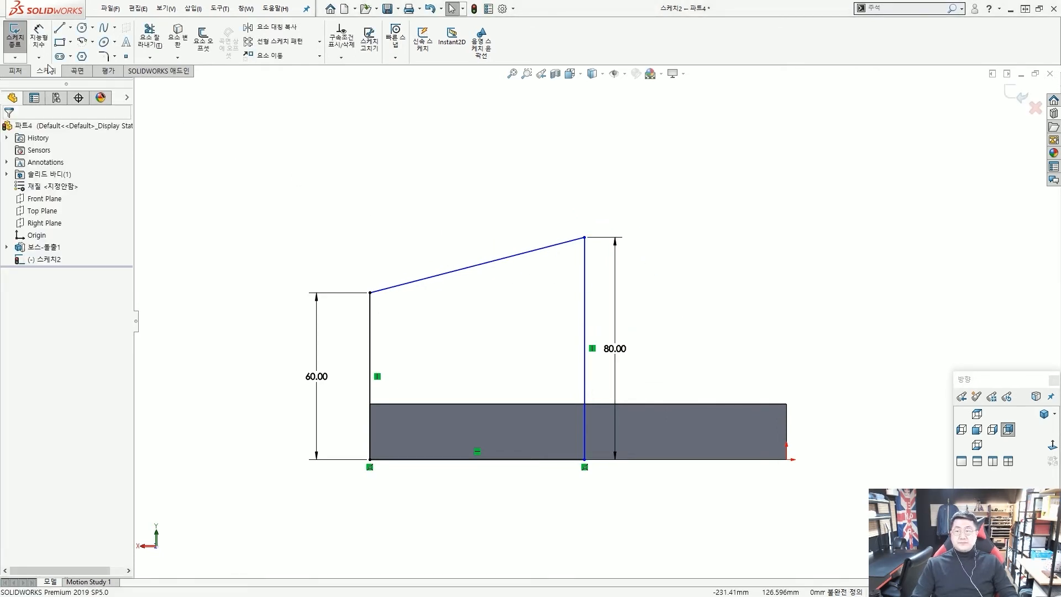
Step: Dimension the horizontal span of the profile's sloped upper edge at 100 mm
click(41, 39)
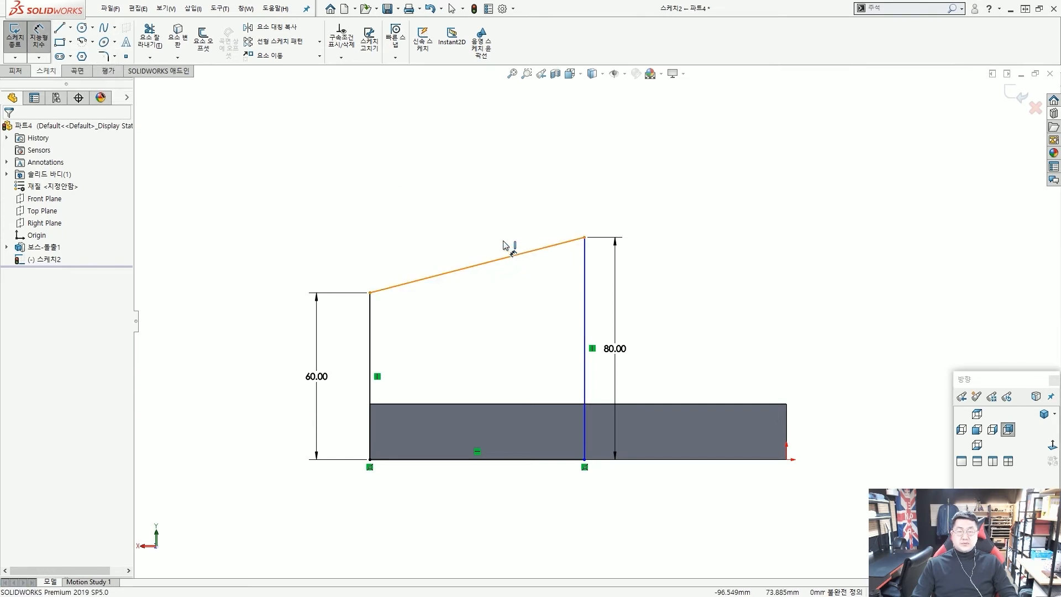
click(511, 256)
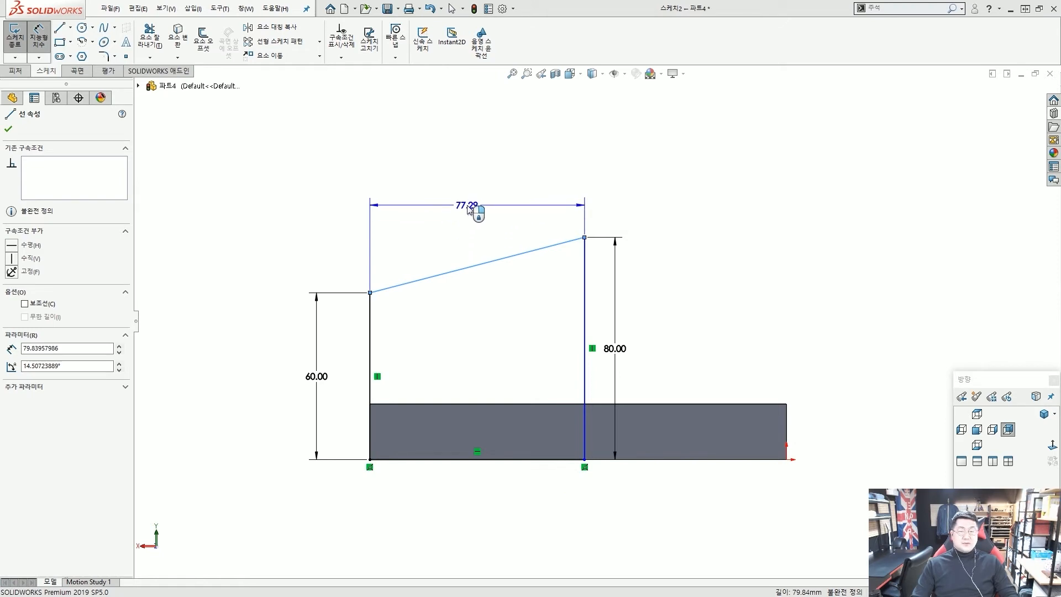
click(470, 215)
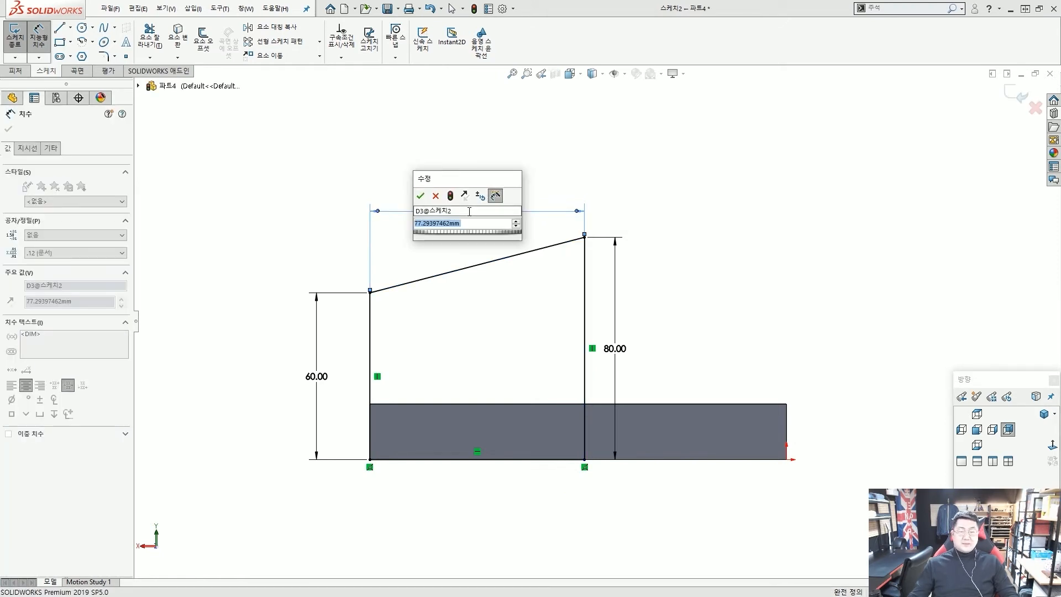
key(Return)
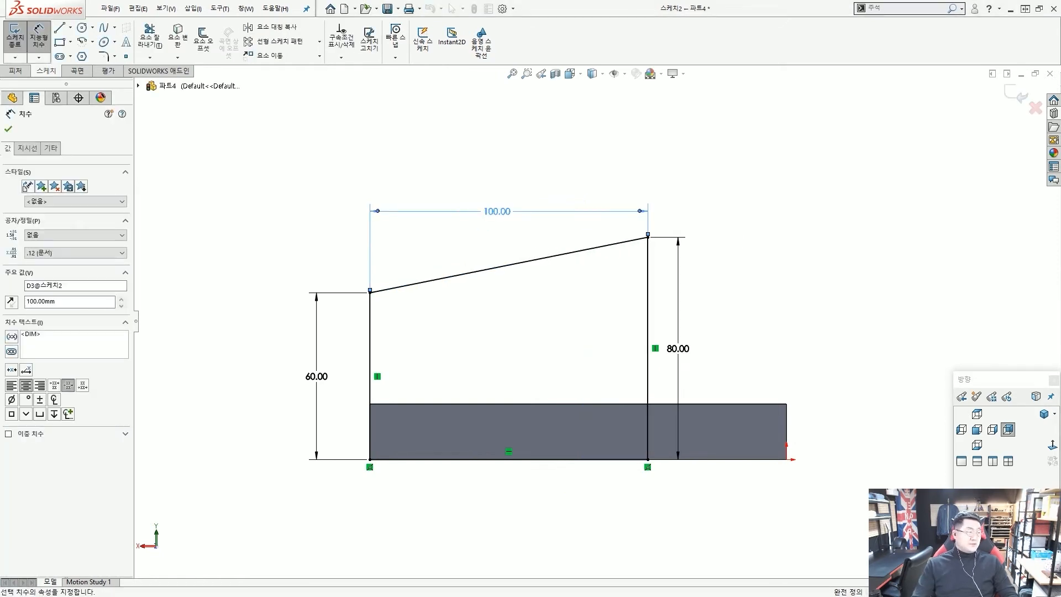
click(823, 215)
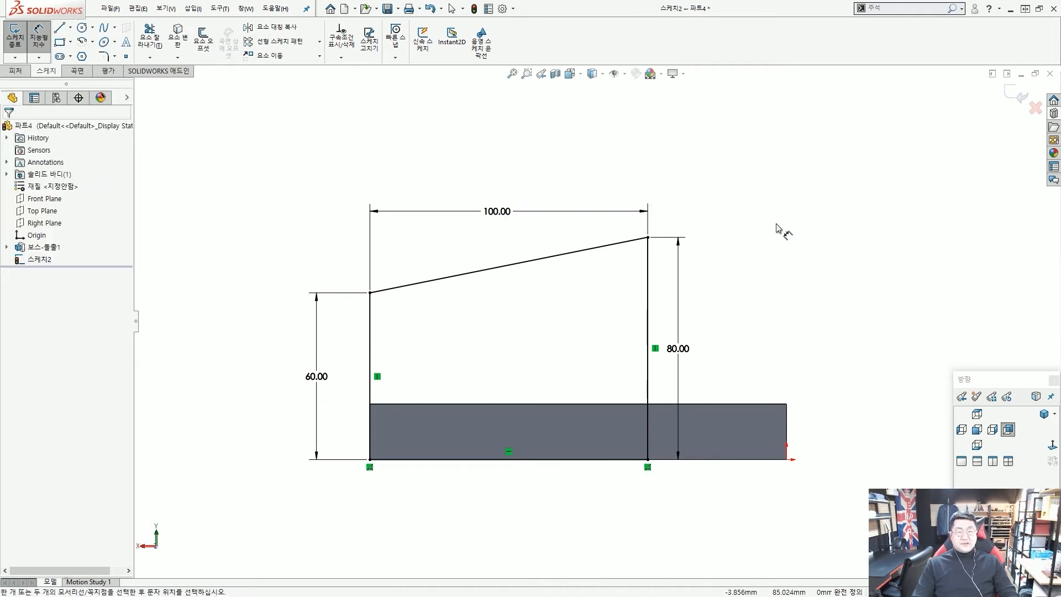
Step: Extrude the sloped profile 20 mm with the direction reversed inward over the base, merging it with the block
click(23, 76)
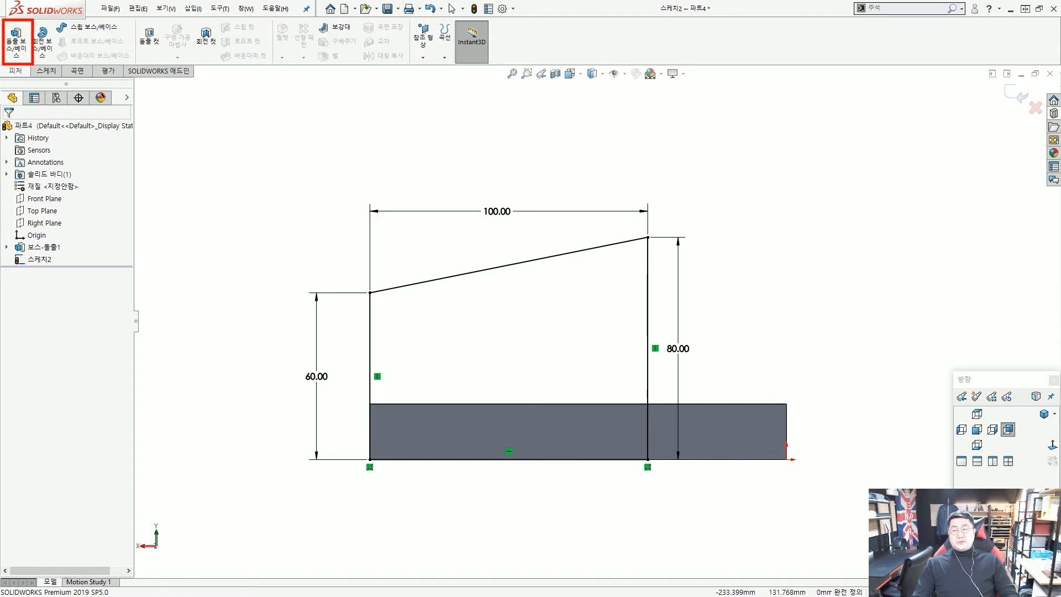
click(16, 38)
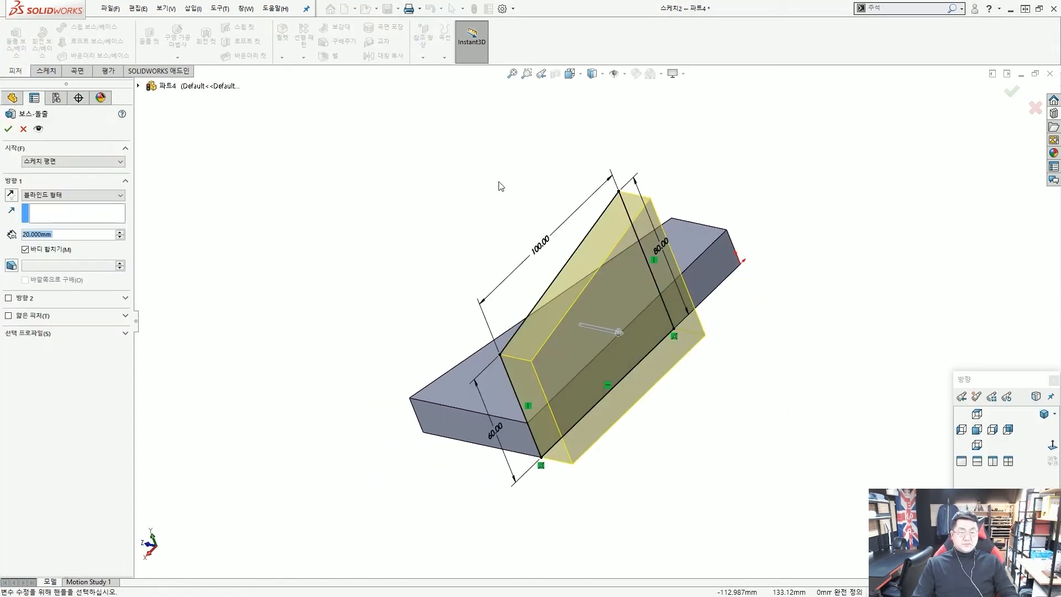
drag(578, 358, 635, 368)
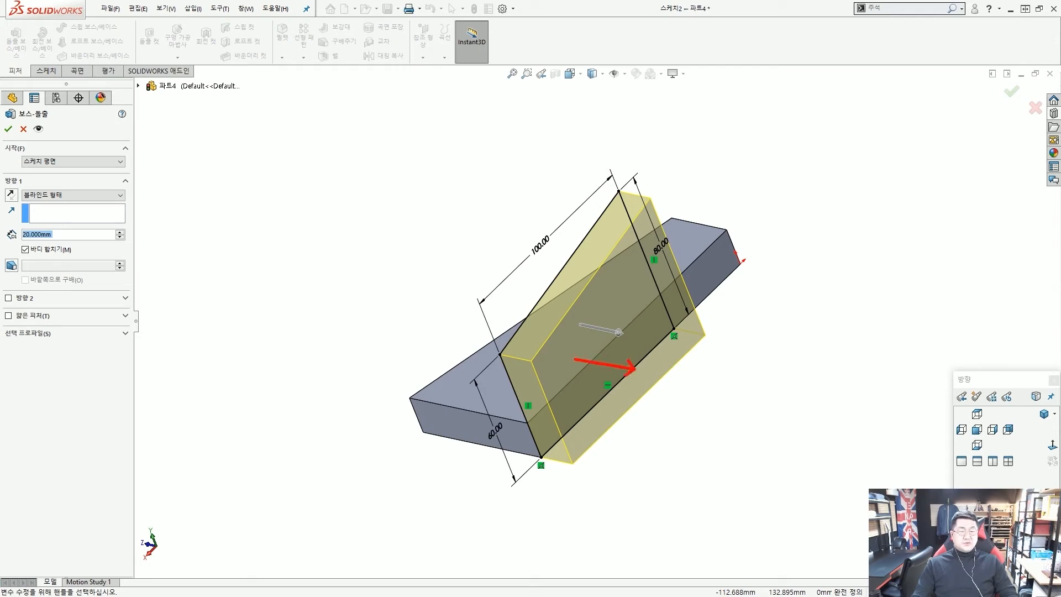
mouse_move(558, 388)
mouse_down()
mouse_move(516, 376)
mouse_move(543, 386)
mouse_up()
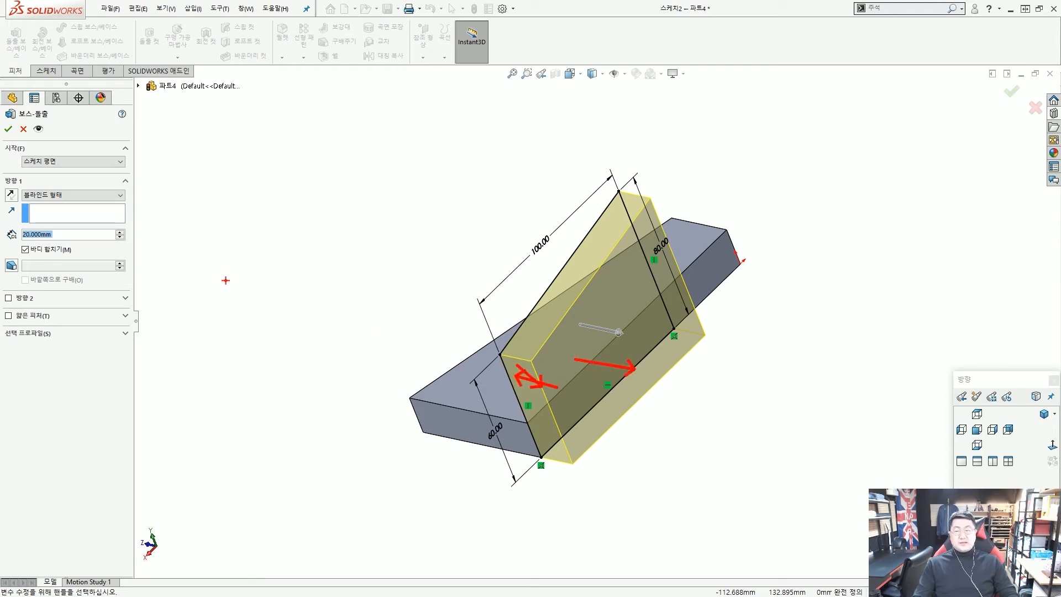
scroll(2, 182, up, 5)
drag(2, 183, 21, 204)
drag(96, 269, 27, 219)
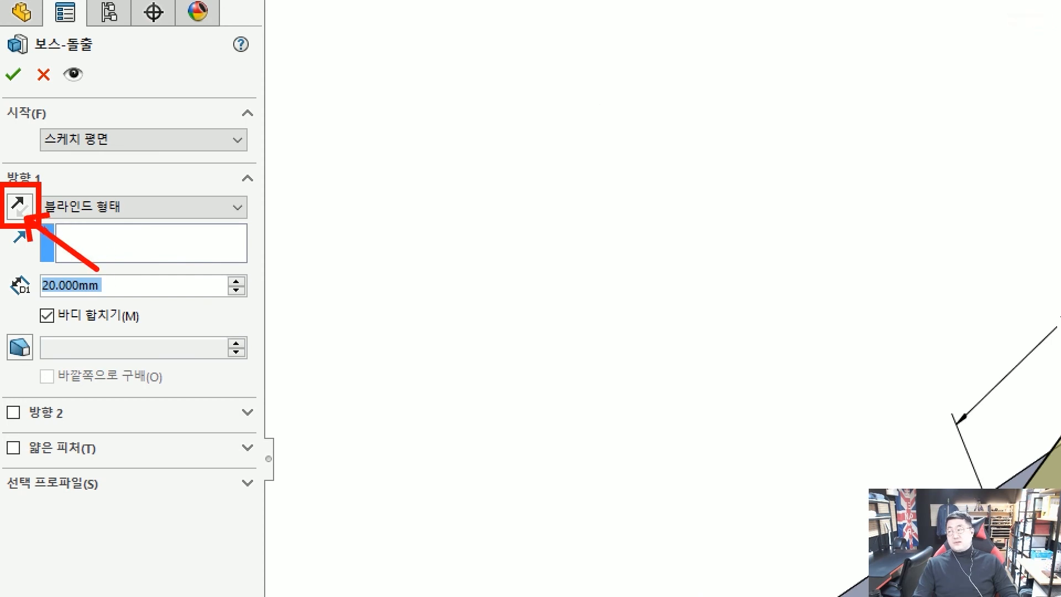
key(Escape)
click(23, 213)
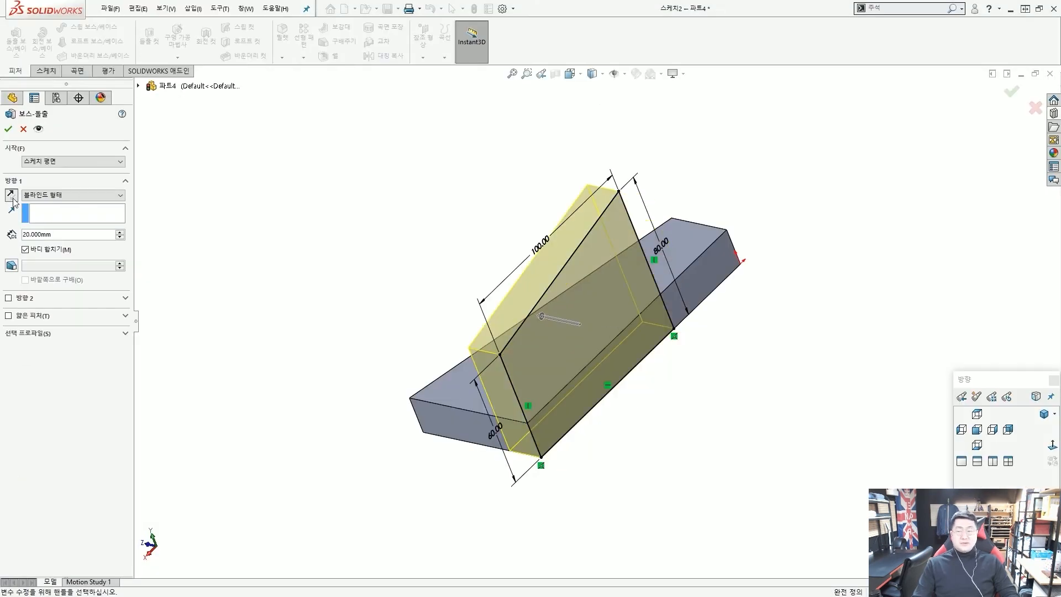
double_click(27, 234)
text(20)
key(Return)
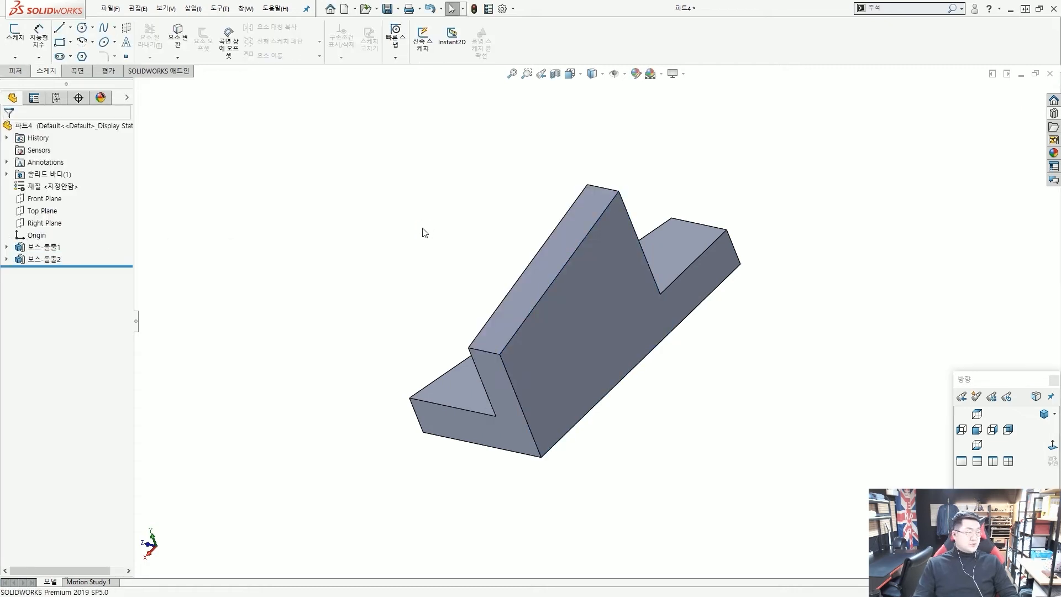
Step: Fillet the base's front vertical corner edge at the end extending beyond the upright wall with a 20 mm radius
middle_drag(595, 252, 669, 243)
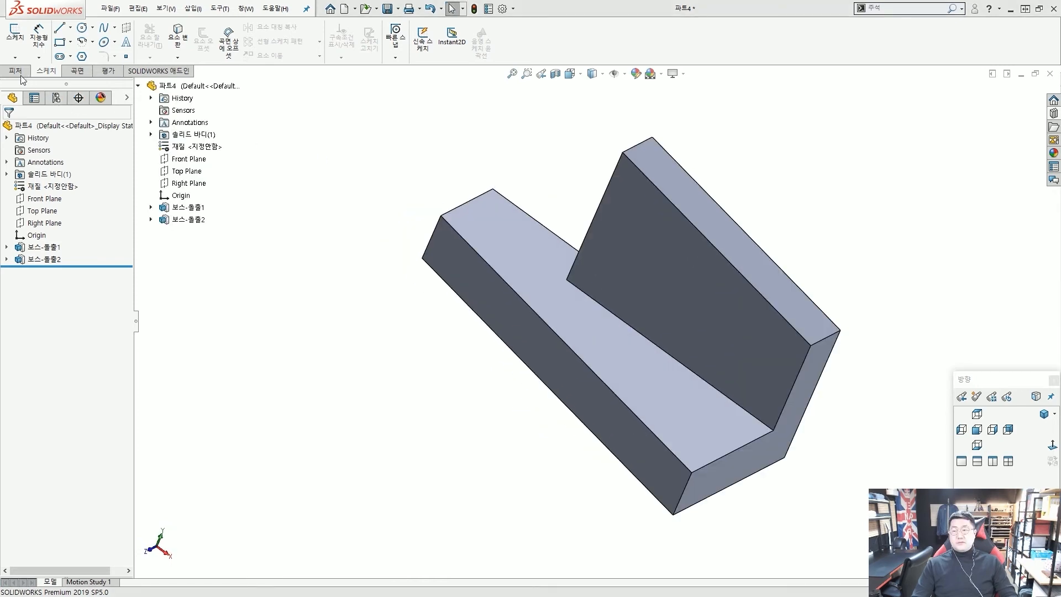
click(16, 72)
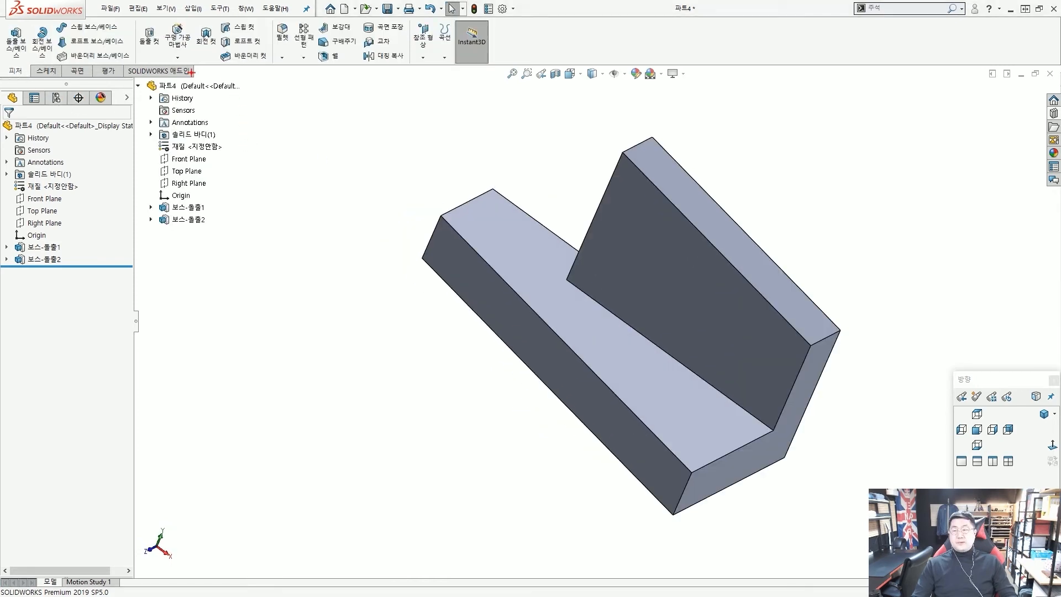
drag(267, 17, 299, 62)
drag(330, 121, 290, 70)
ctrl+drag(3, 59, 47, 84)
key(Escape)
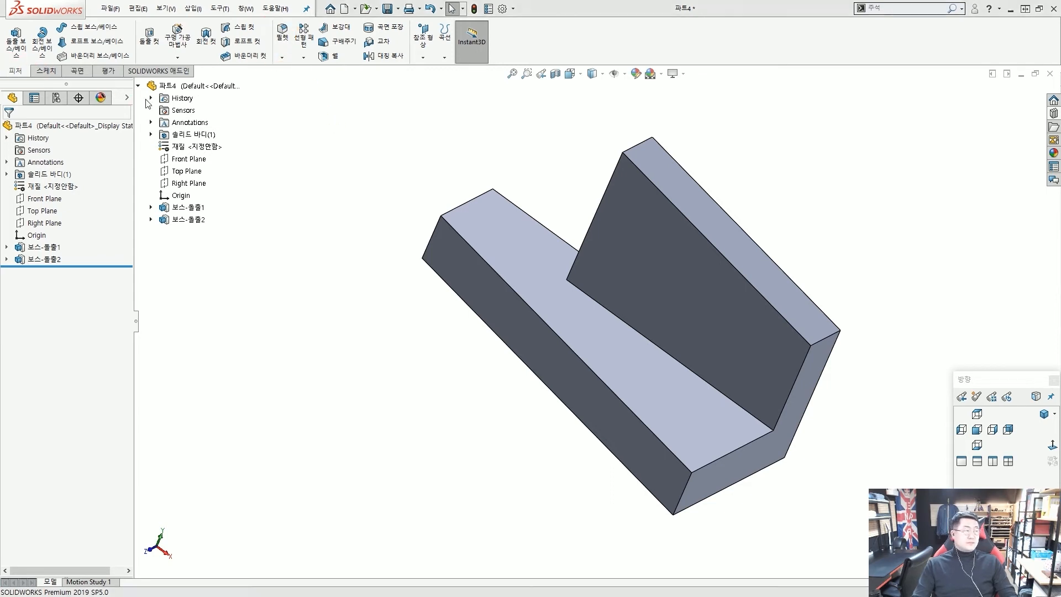
click(283, 37)
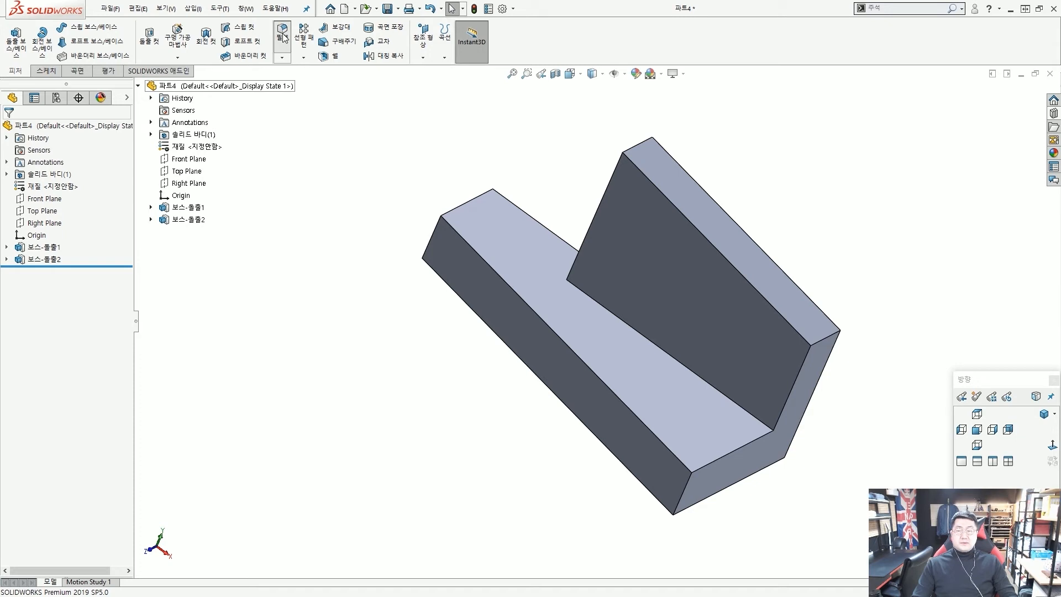
text(20)
key(Return)
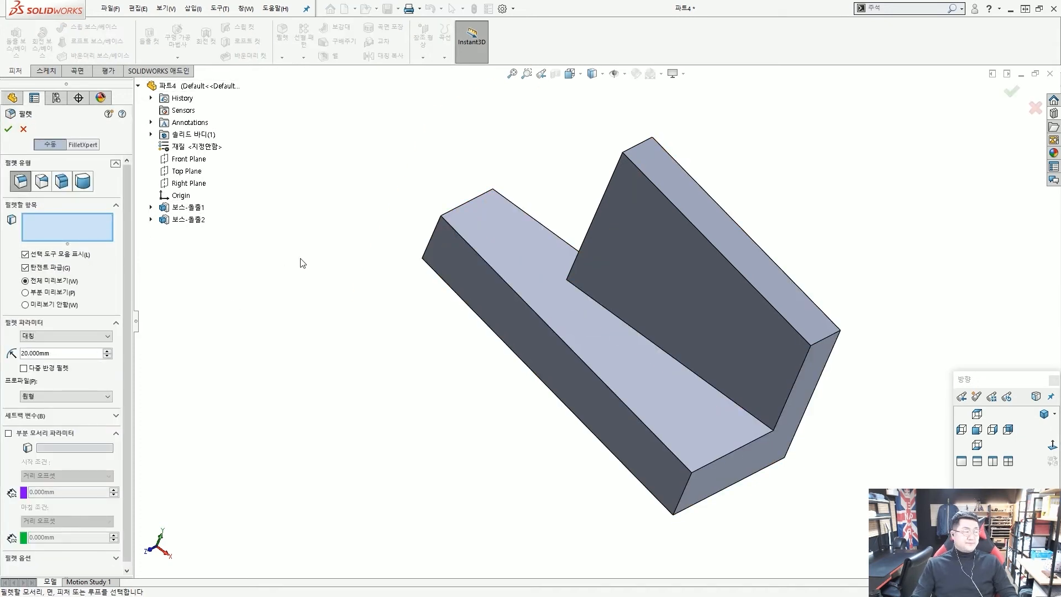
middle_drag(343, 262, 400, 300)
click(399, 300)
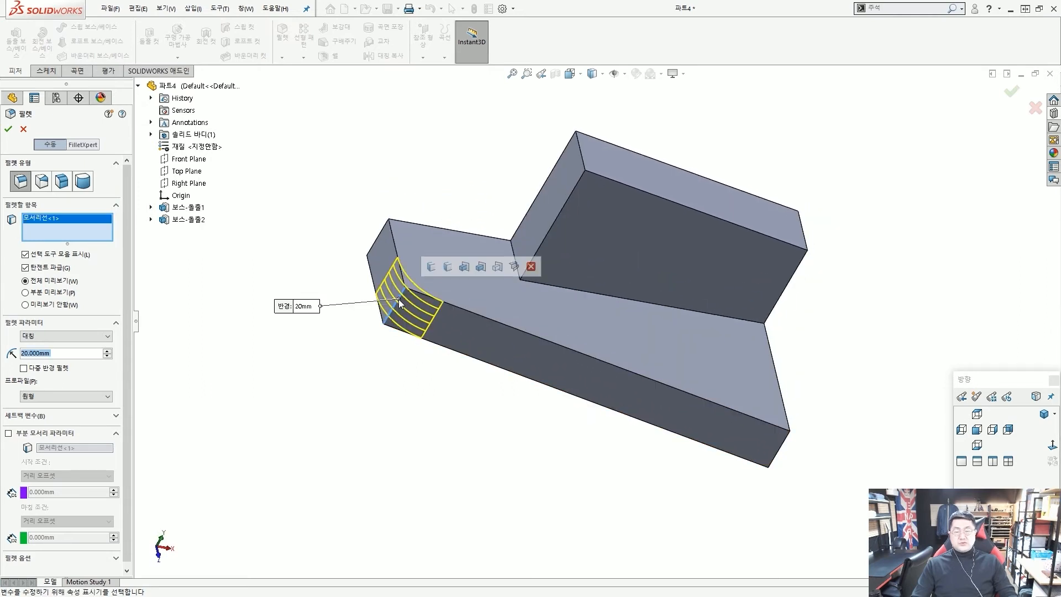
key(Return)
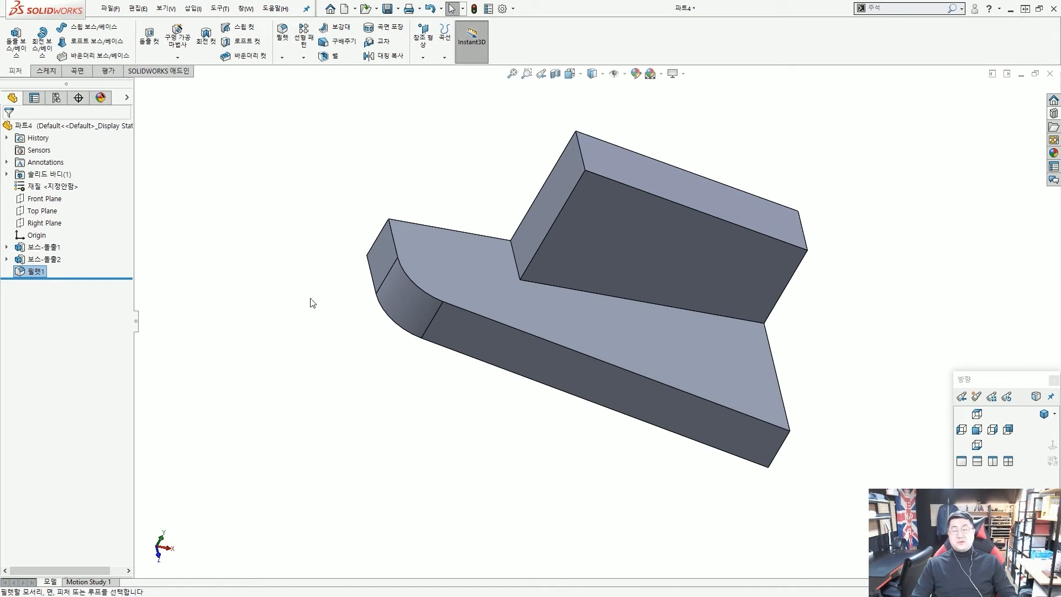
Step: Fillet the base's other front vertical corner edge, at the end flush with the upright wall, with a 25 mm radius
key(Return)
click(23, 128)
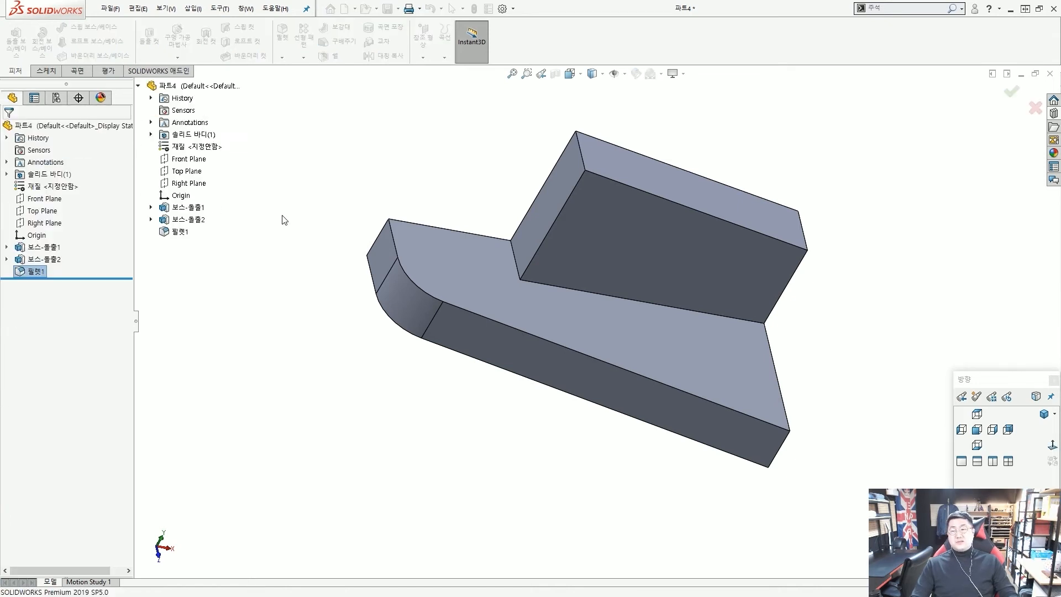
key(Return)
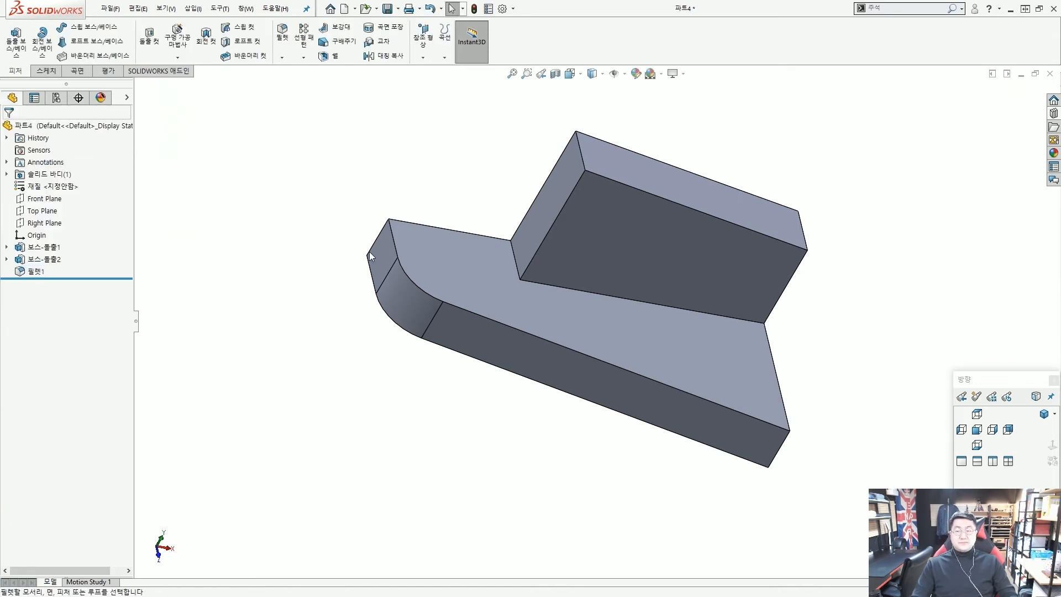
middle_drag(602, 304, 484, 268)
click(79, 354)
key(ctrl+a)
text(25)
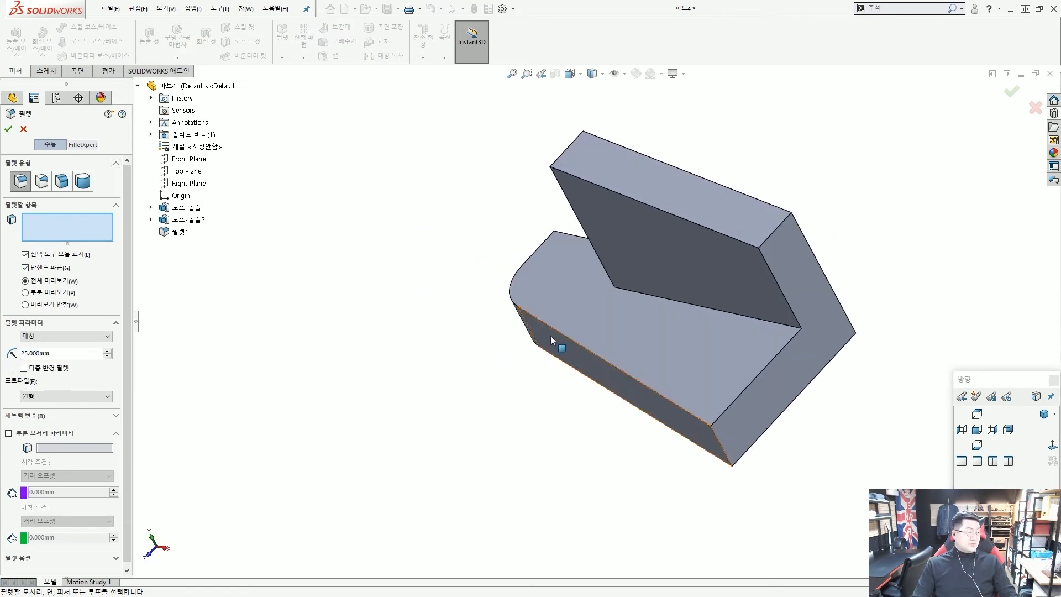
middle_drag(551, 336, 568, 312)
click(728, 416)
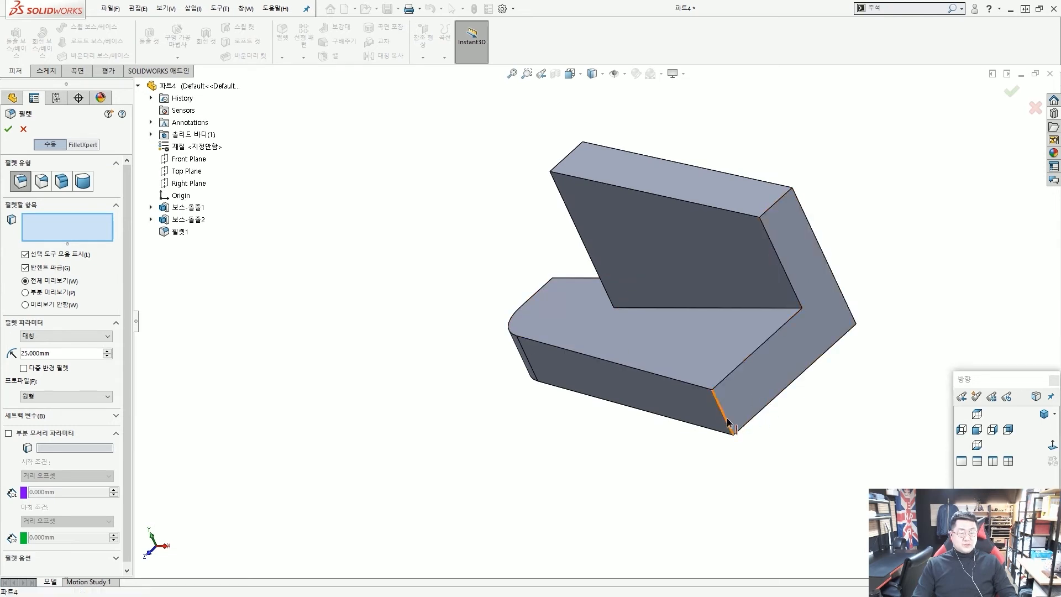
key(Return)
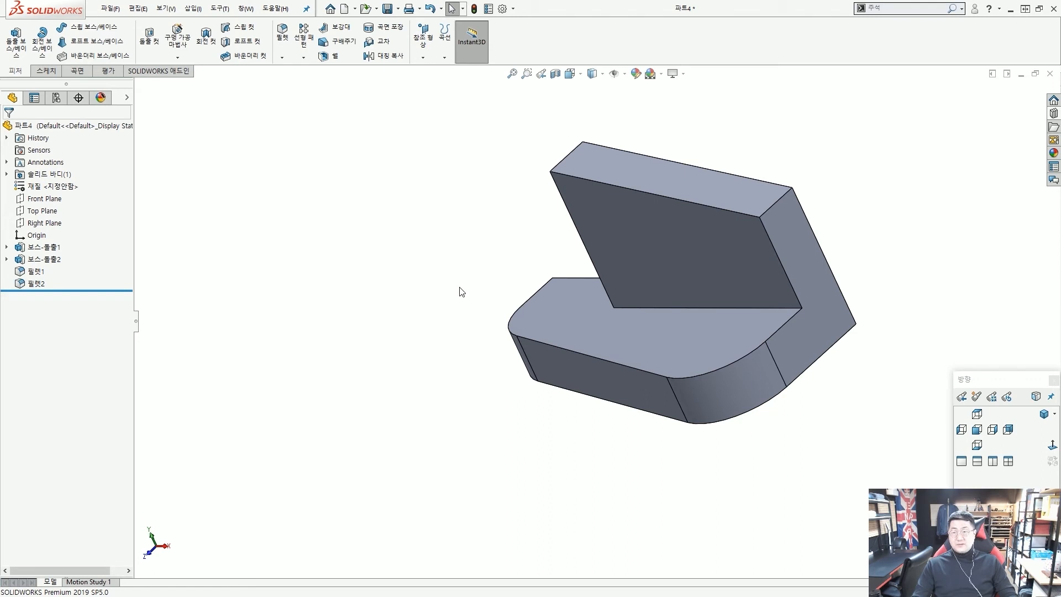
Step: Fillet the upright wall's top edge at its shorter, 60 mm high end with a 12 mm radius
key(Return)
middle_drag(458, 275, 334, 300)
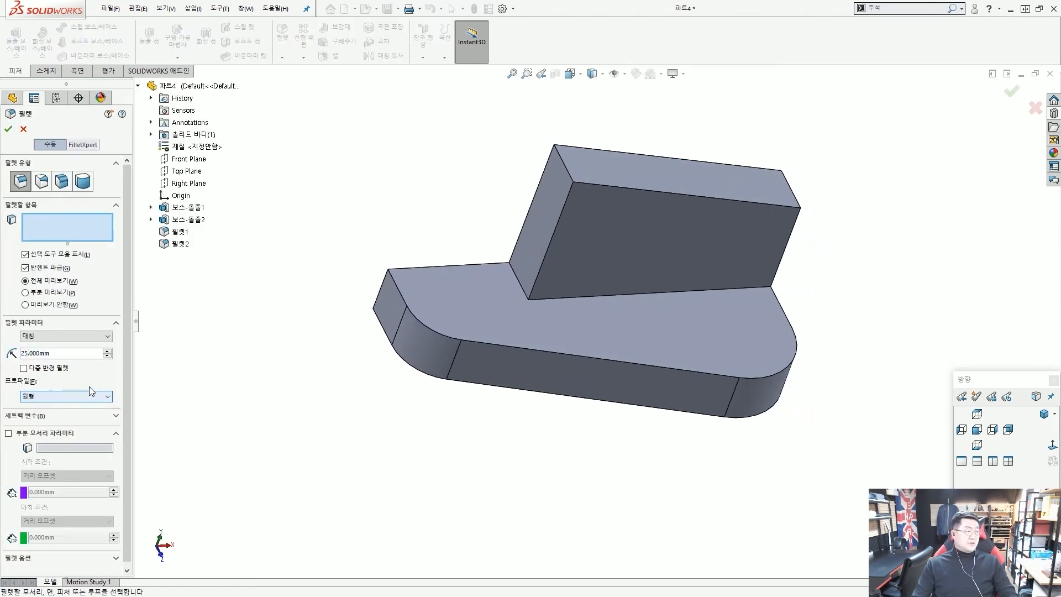
click(65, 354)
text(12)
click(631, 433)
middle_drag(642, 451, 684, 437)
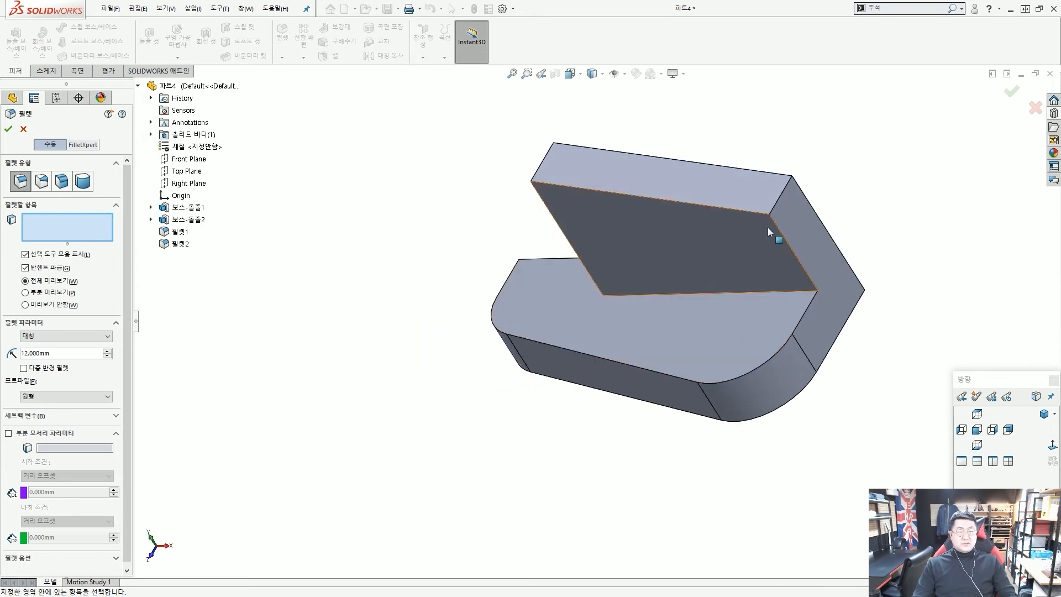
click(781, 194)
key(Return)
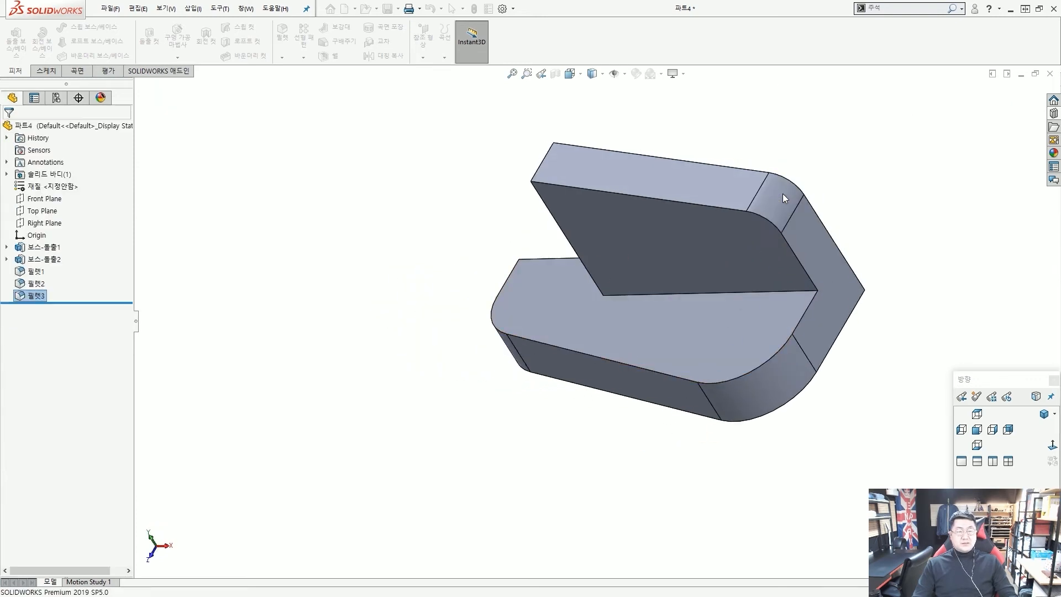
middle_drag(516, 366, 609, 385)
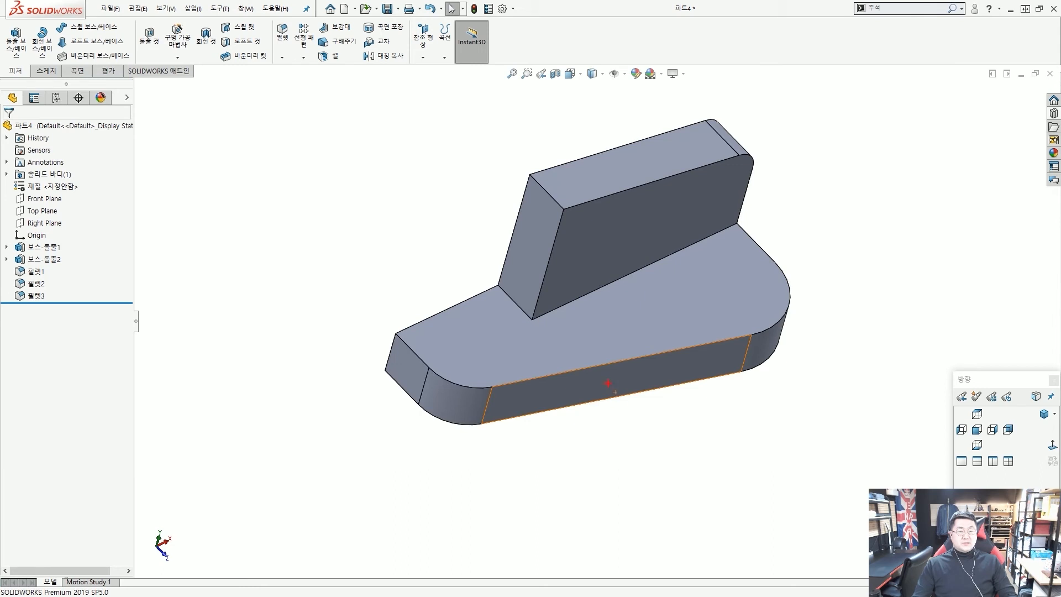
drag(426, 234, 549, 205)
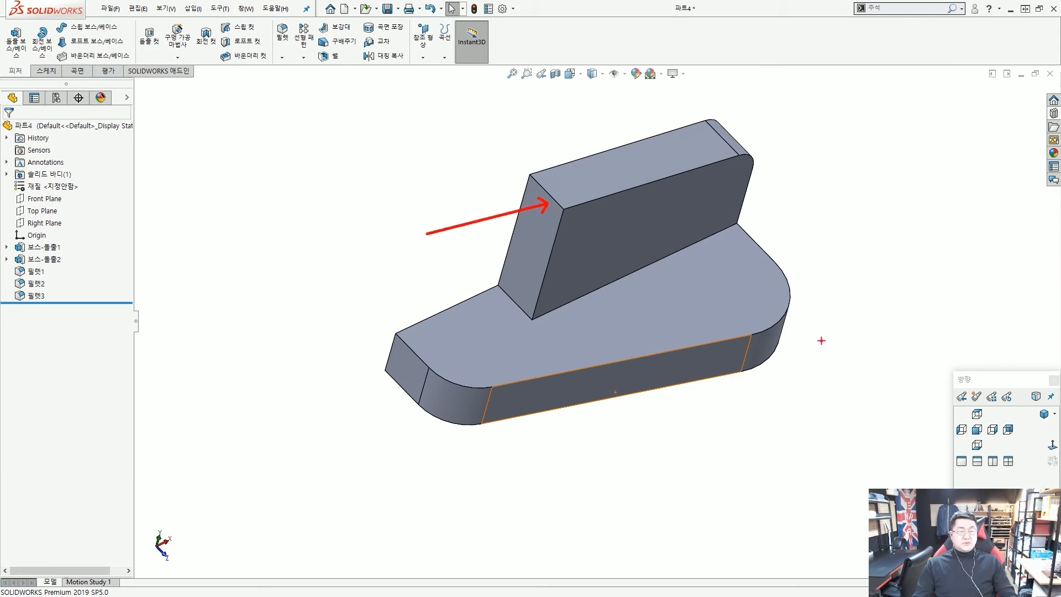
drag(870, 380, 779, 336)
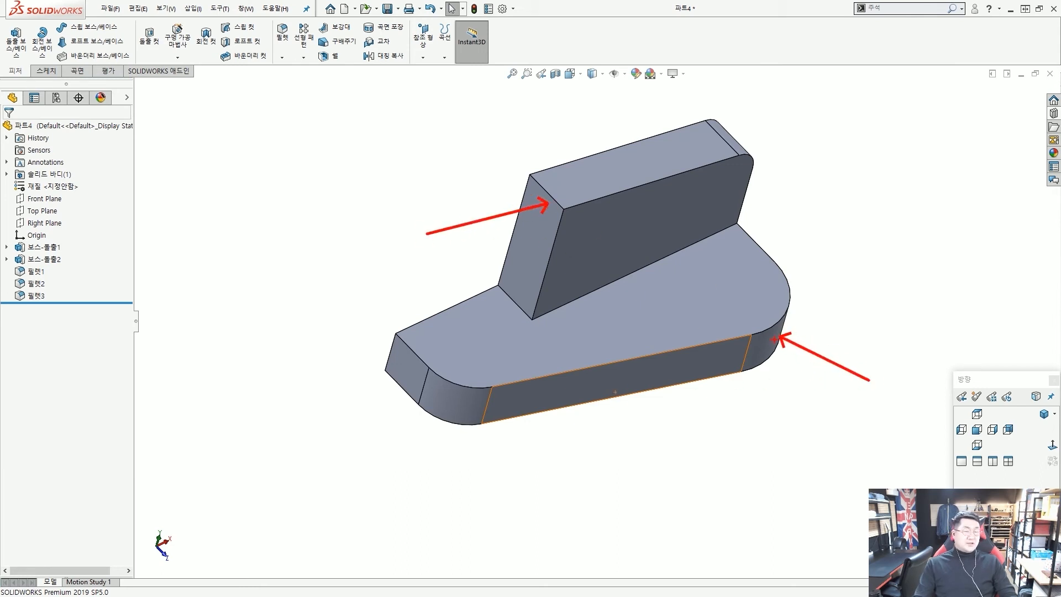
key(Escape)
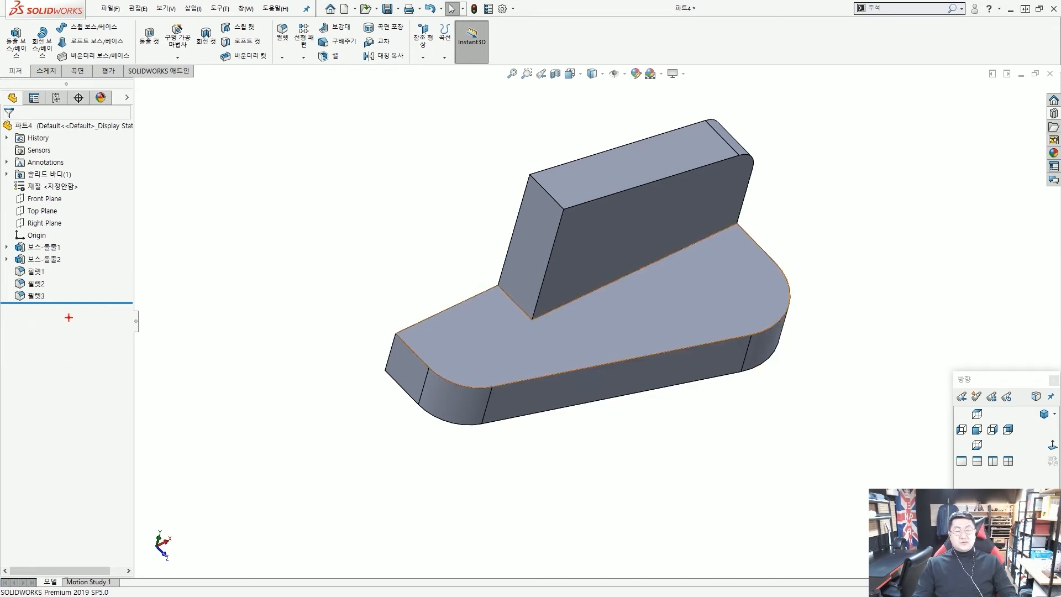
drag(87, 320, 48, 288)
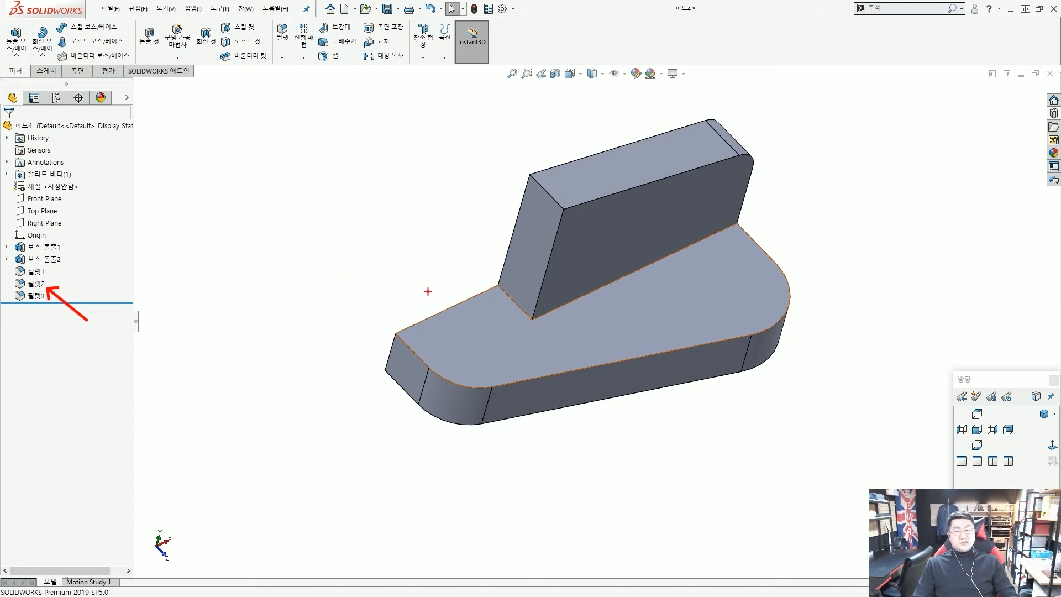
key(Escape)
Step: Select each of the three fillet features in turn to examine which edges they round and with what radius
click(36, 271)
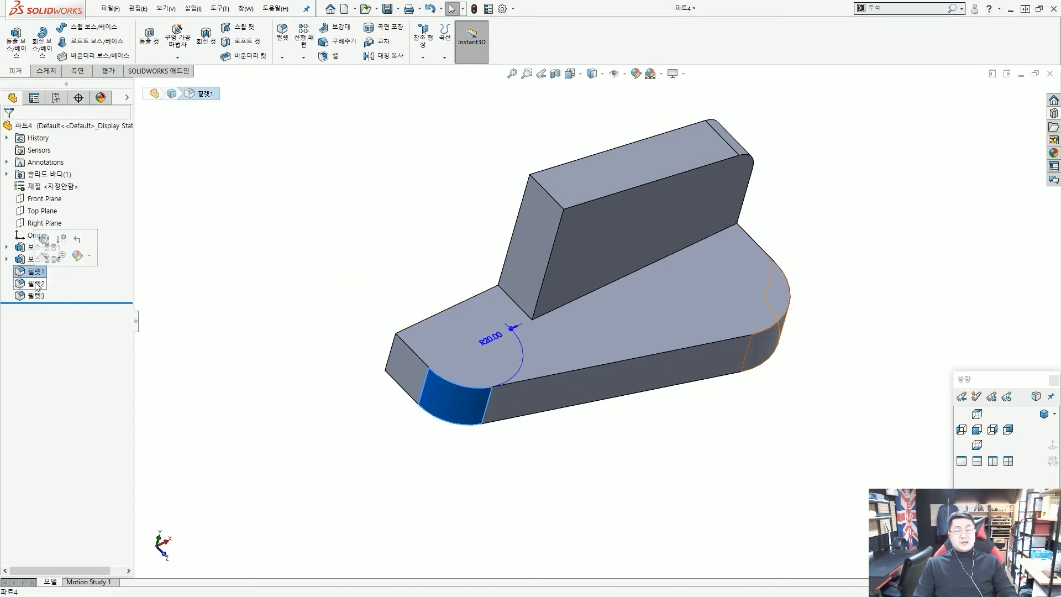
click(36, 284)
click(36, 297)
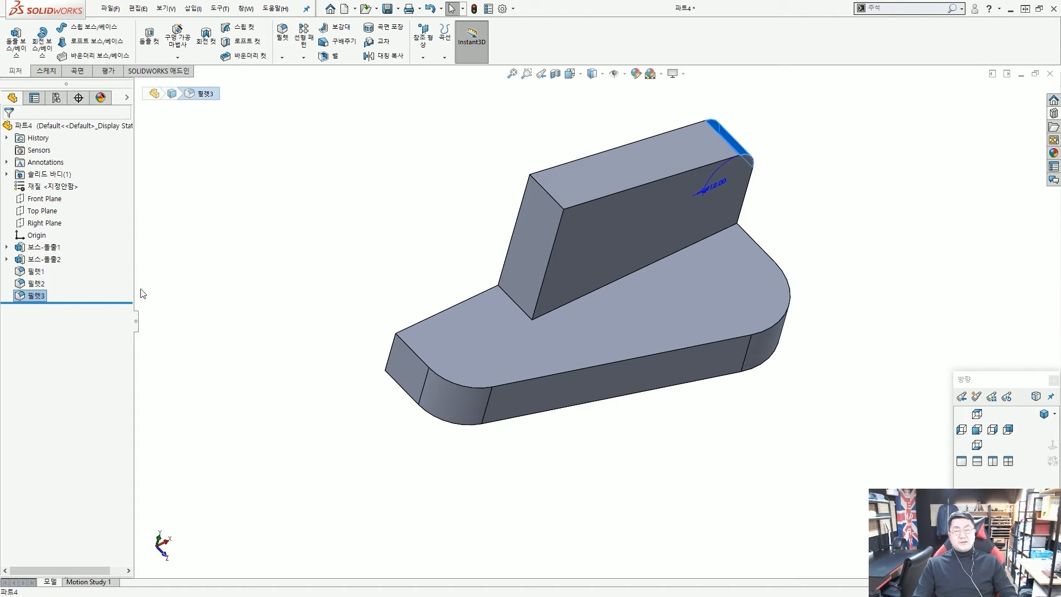
click(36, 283)
middle_drag(408, 327, 387, 322)
scroll(619, 300, up, 4)
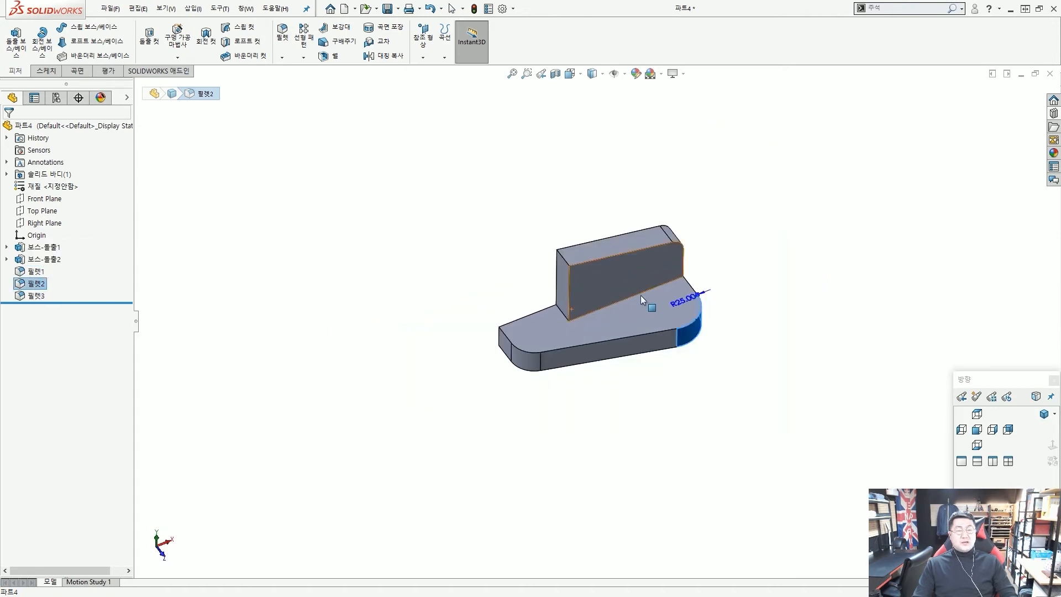
scroll(657, 296, down, 3)
click(332, 300)
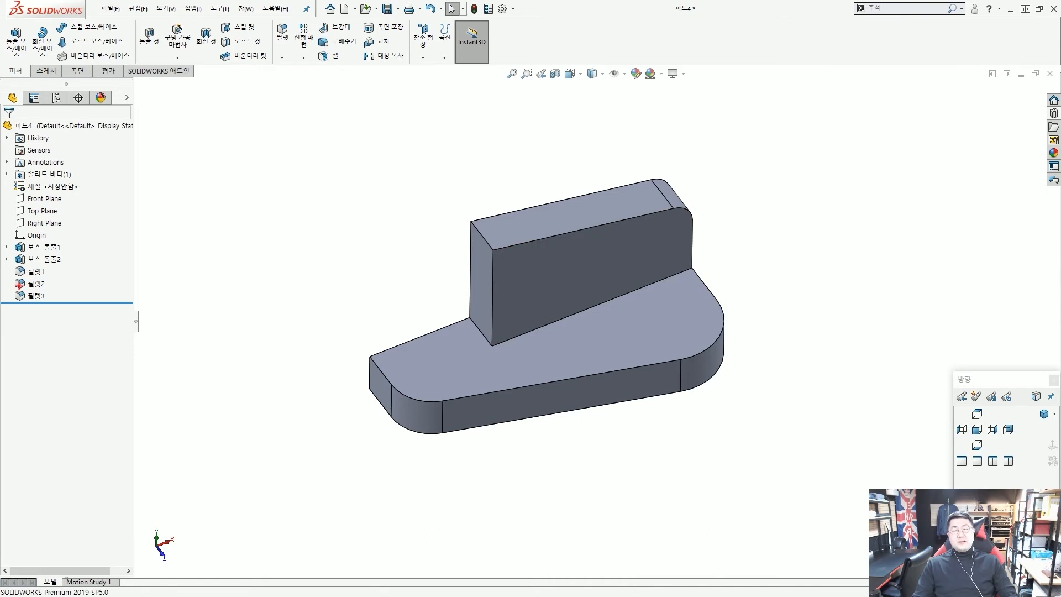
ctrl+drag(12, 278, 47, 292)
ctrl+shift+drag(136, 295, 65, 287)
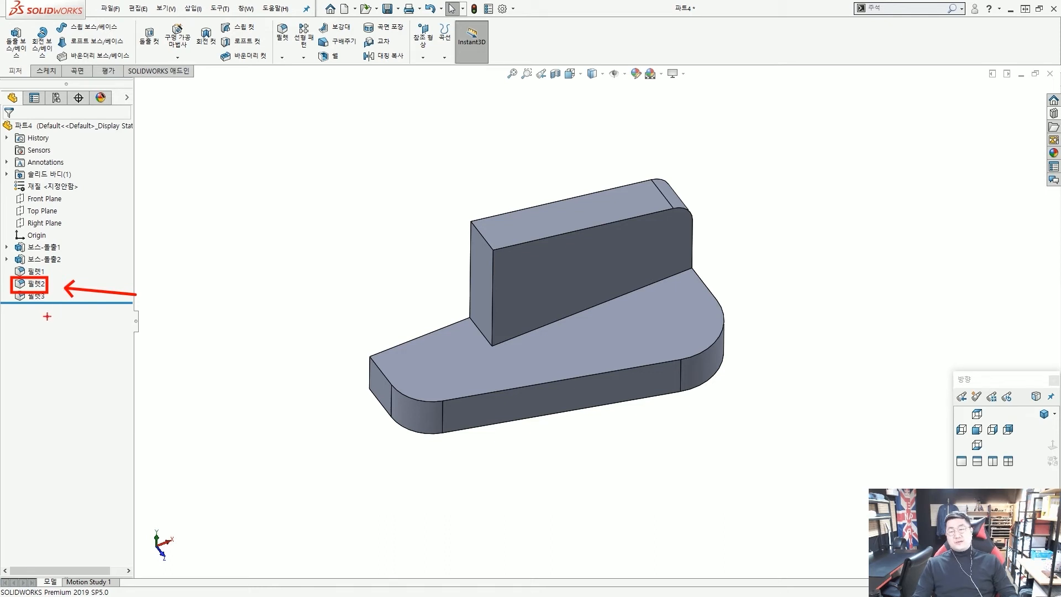
drag(15, 313, 40, 313)
drag(13, 325, 47, 325)
drag(18, 338, 41, 340)
key(Escape)
Step: Edit the 25 mm fillet to also include the upright wall's top edge at its taller end
click(33, 284)
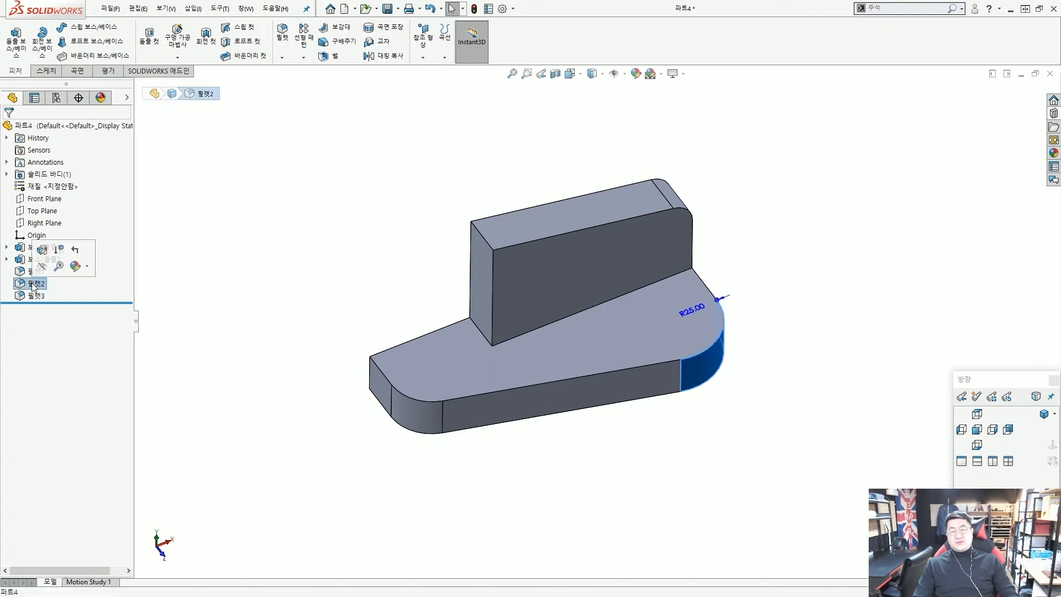
click(42, 251)
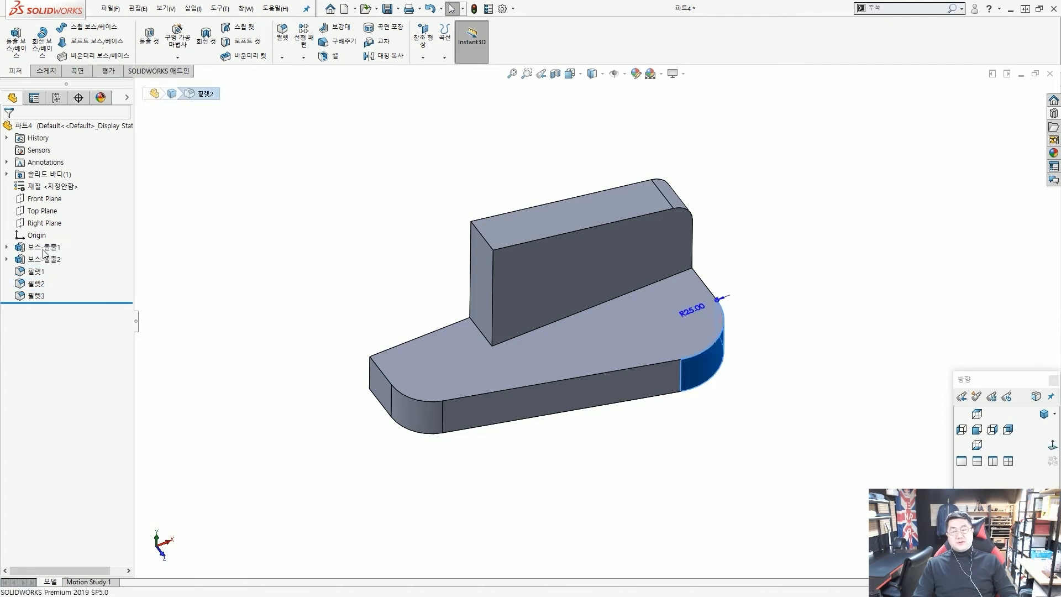
click(483, 234)
key(Return)
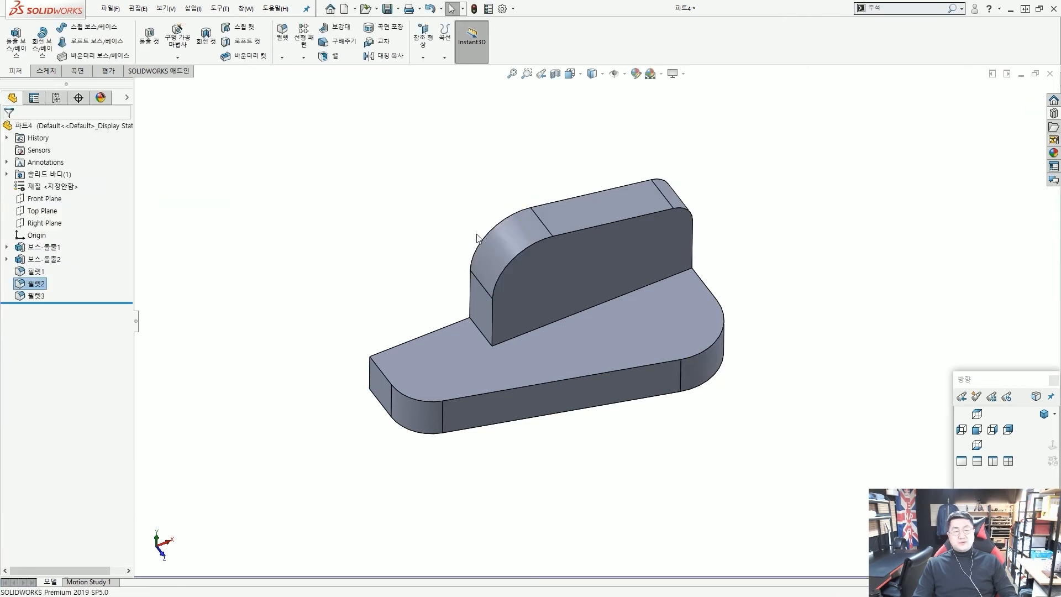
scroll(434, 256, down, 1)
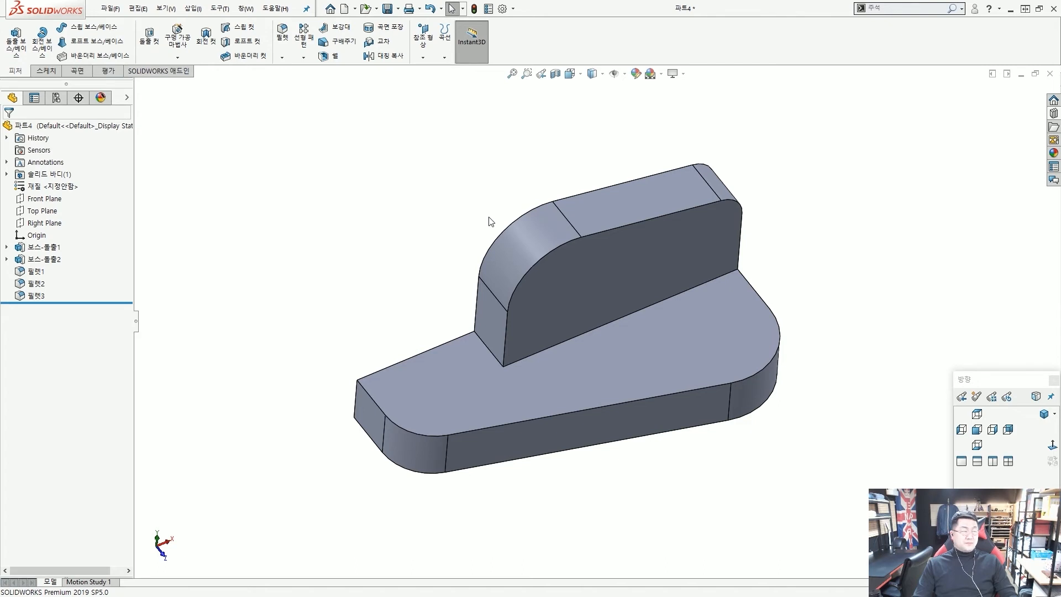
middle_drag(538, 280, 508, 278)
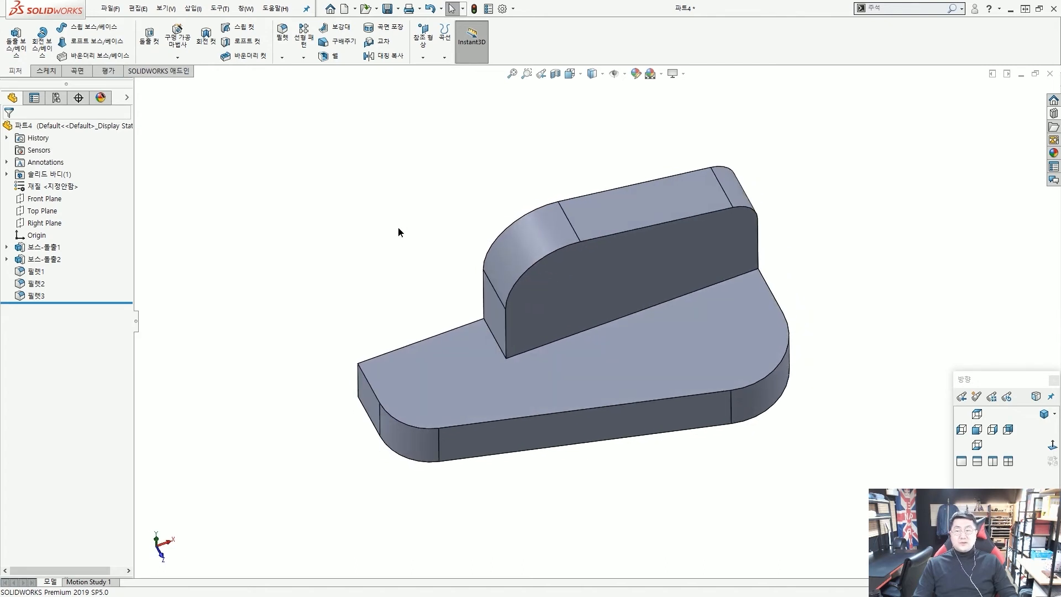
scroll(628, 302, down, 1)
scroll(628, 302, up, 1)
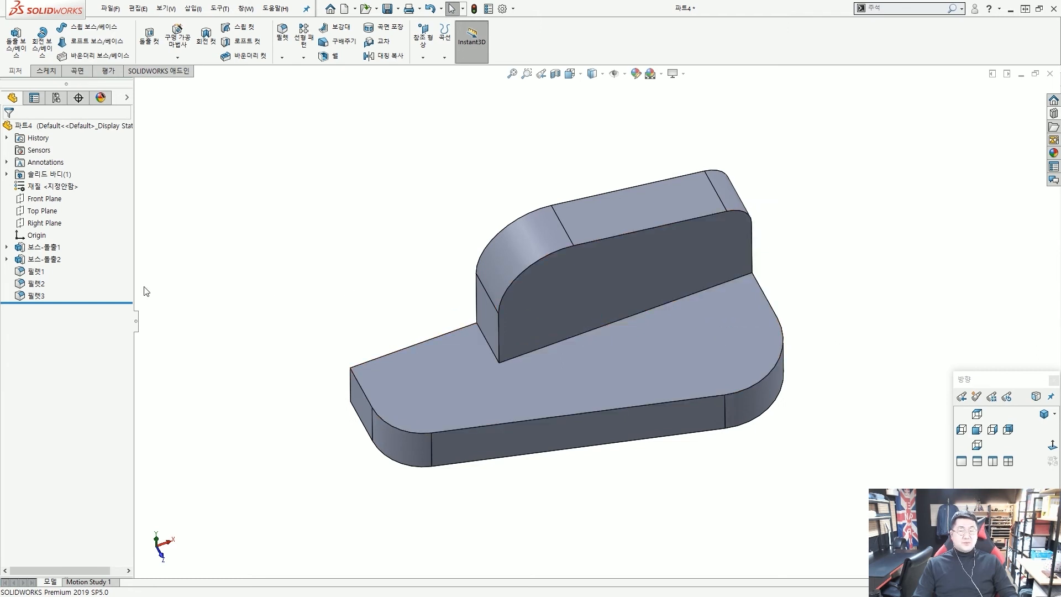
drag(1, 239, 65, 265)
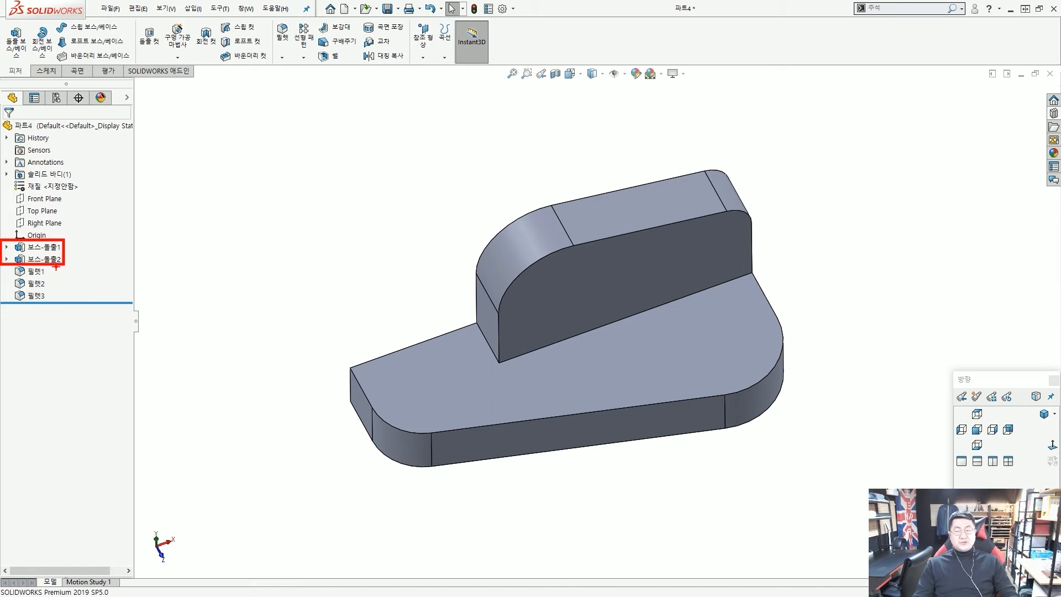
key(Escape)
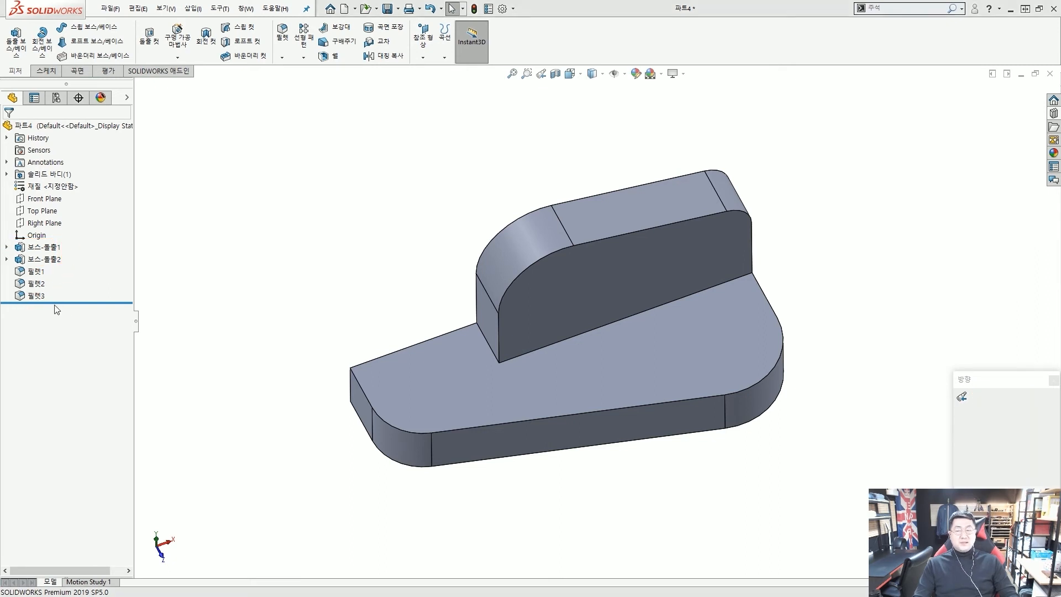
click(36, 295)
click(312, 277)
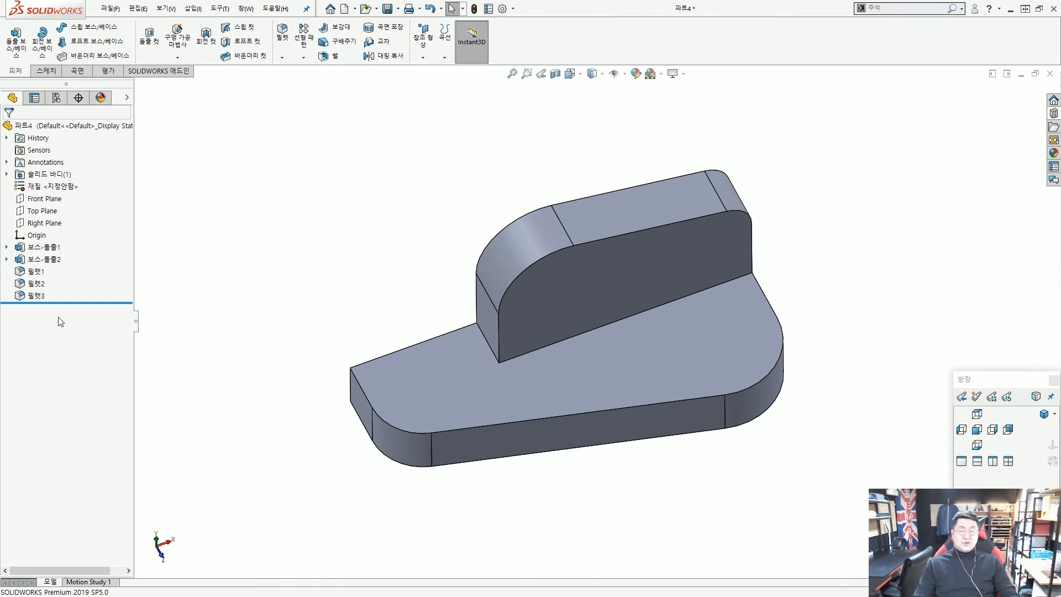
mouse_move(18, 303)
mouse_down()
mouse_move(59, 318)
mouse_move(99, 298)
mouse_move(60, 277)
mouse_up()
key(Escape)
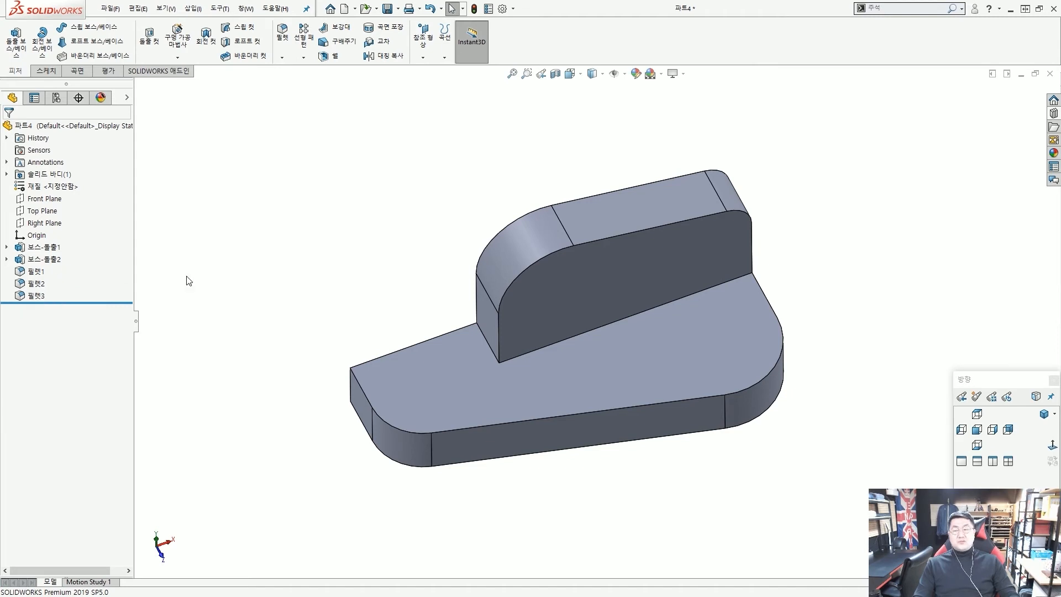
Step: Roll the model back to the state before the first fillet to inspect the base's unrounded front corner
right_click(33, 273)
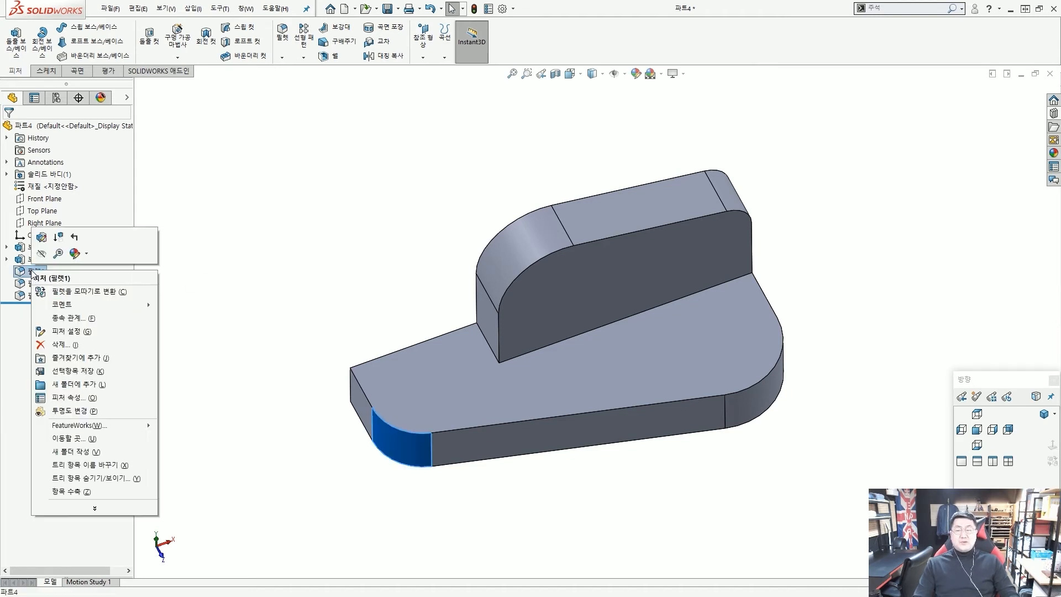
click(76, 239)
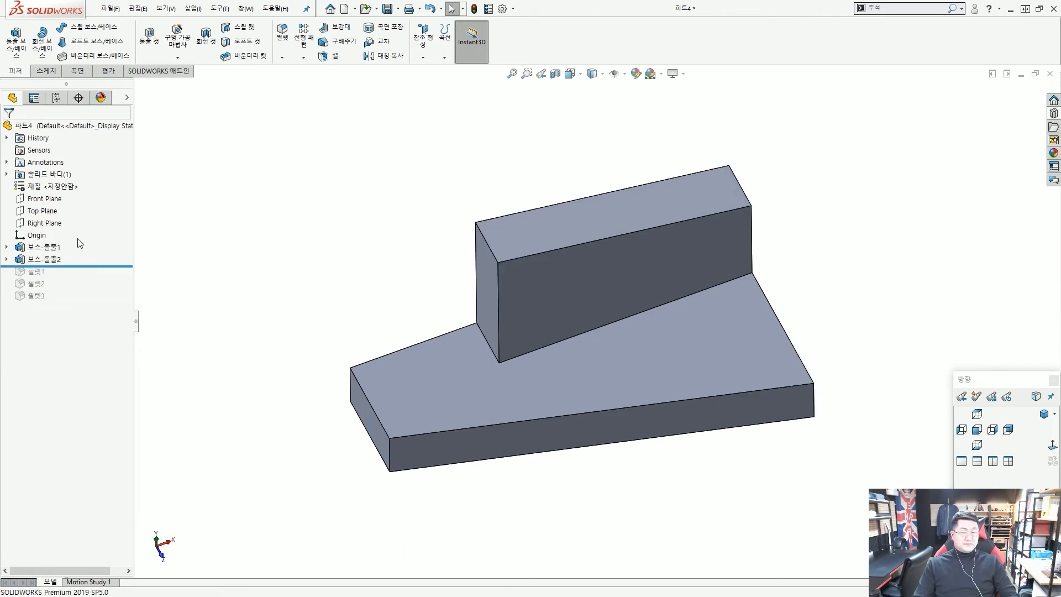
middle_drag(459, 274, 479, 358)
scroll(442, 346, down, 2)
scroll(450, 359, up, 1)
scroll(451, 355, down, 3)
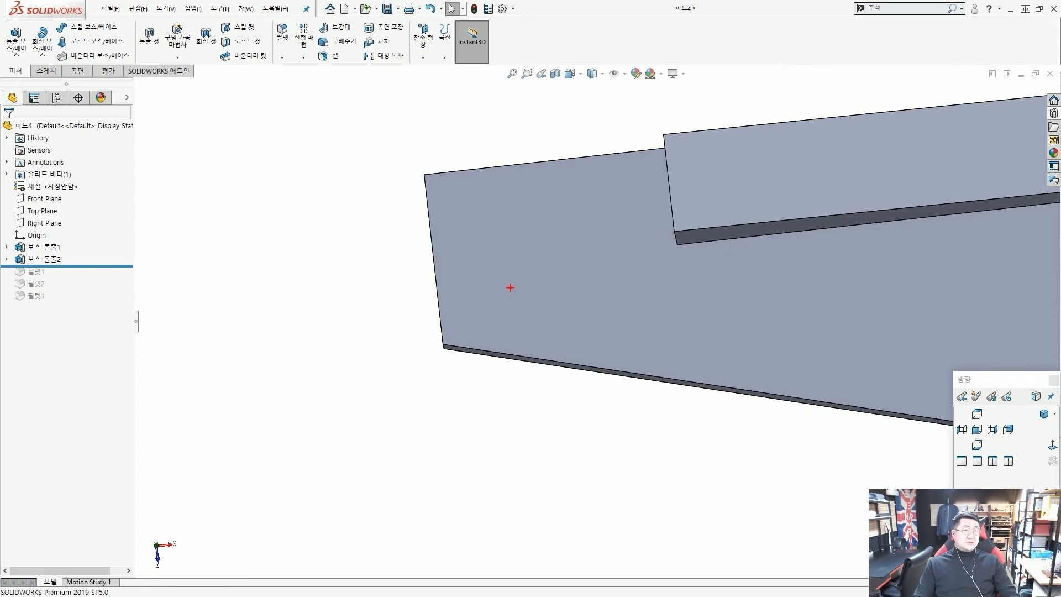
mouse_move(510, 286)
mouse_down()
mouse_move(512, 311)
mouse_move(518, 287)
mouse_up()
mouse_move(433, 235)
mouse_down()
mouse_move(445, 302)
mouse_move(527, 353)
mouse_up()
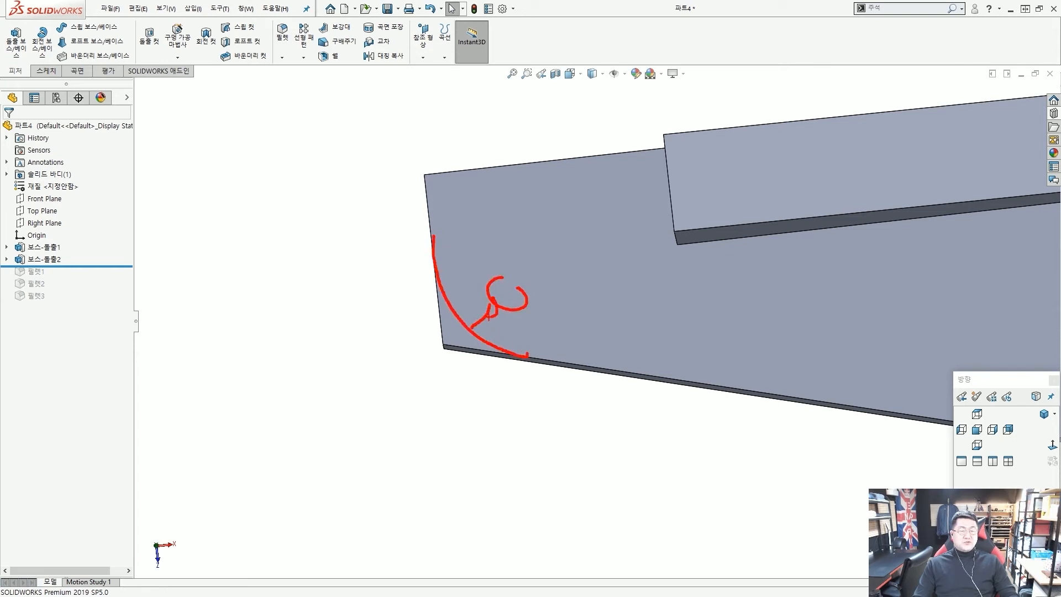
drag(446, 290, 485, 294)
drag(445, 274, 482, 279)
drag(465, 259, 472, 271)
drag(531, 318, 523, 348)
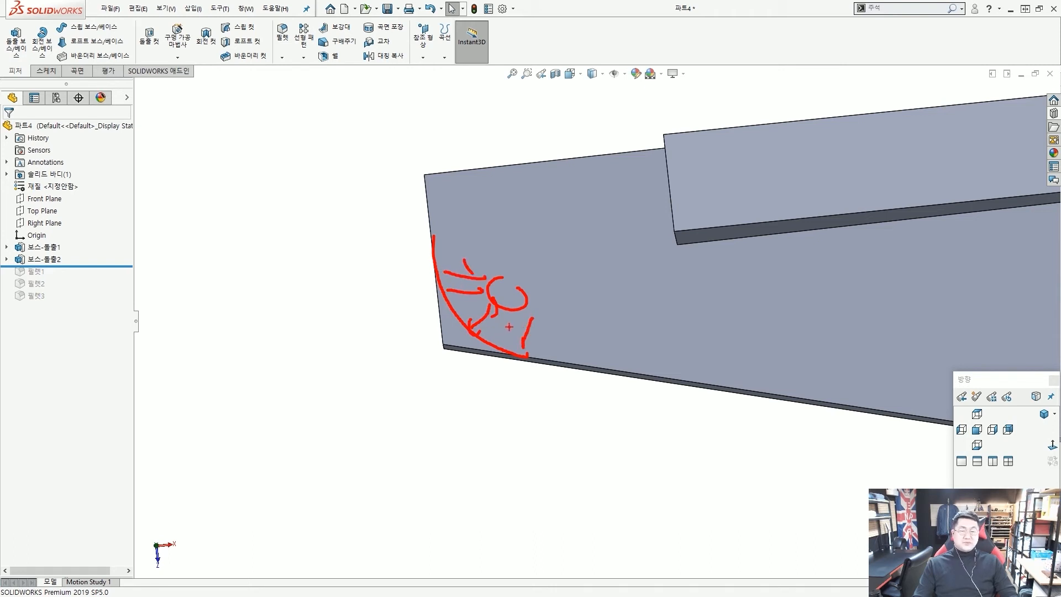
key(Escape)
key(ctrl+2)
drag(441, 293, 486, 289)
drag(495, 283, 513, 293)
mouse_move(443, 276)
mouse_down()
mouse_move(476, 297)
mouse_move(499, 350)
mouse_move(492, 303)
mouse_move(514, 359)
mouse_up()
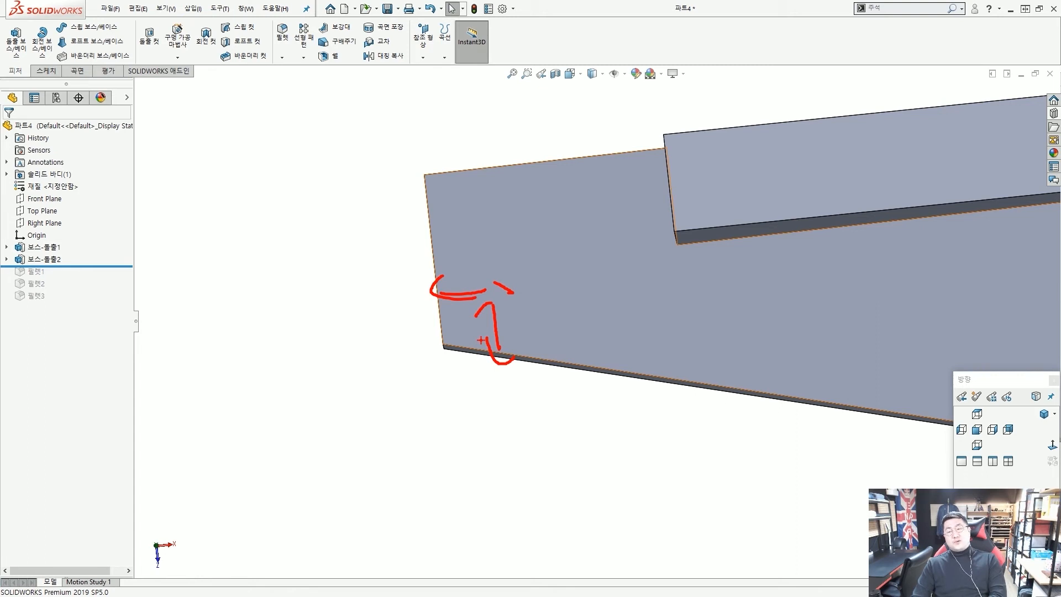
drag(435, 267, 517, 380)
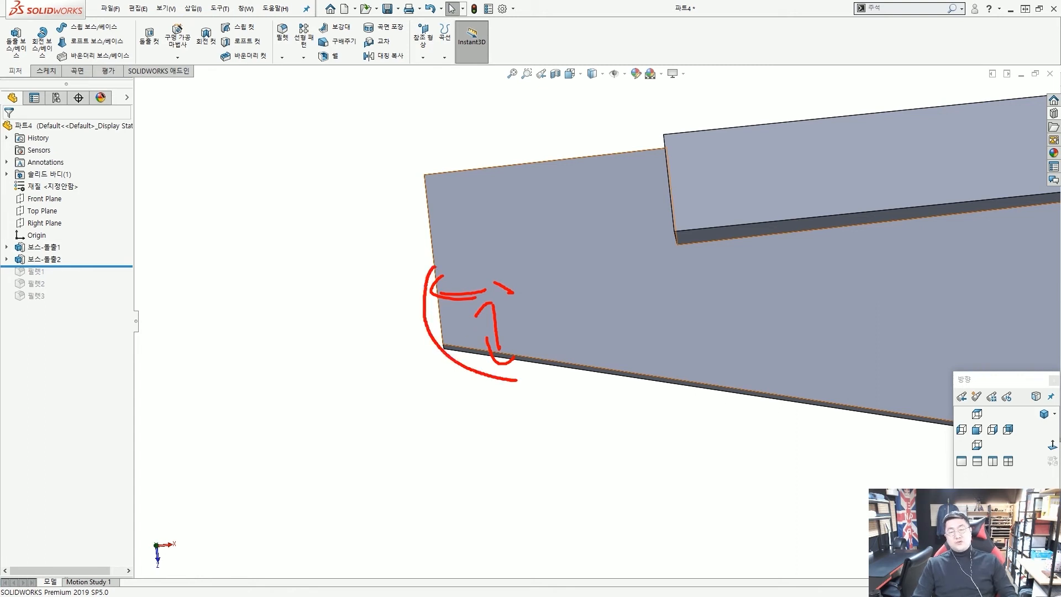
drag(488, 302, 544, 339)
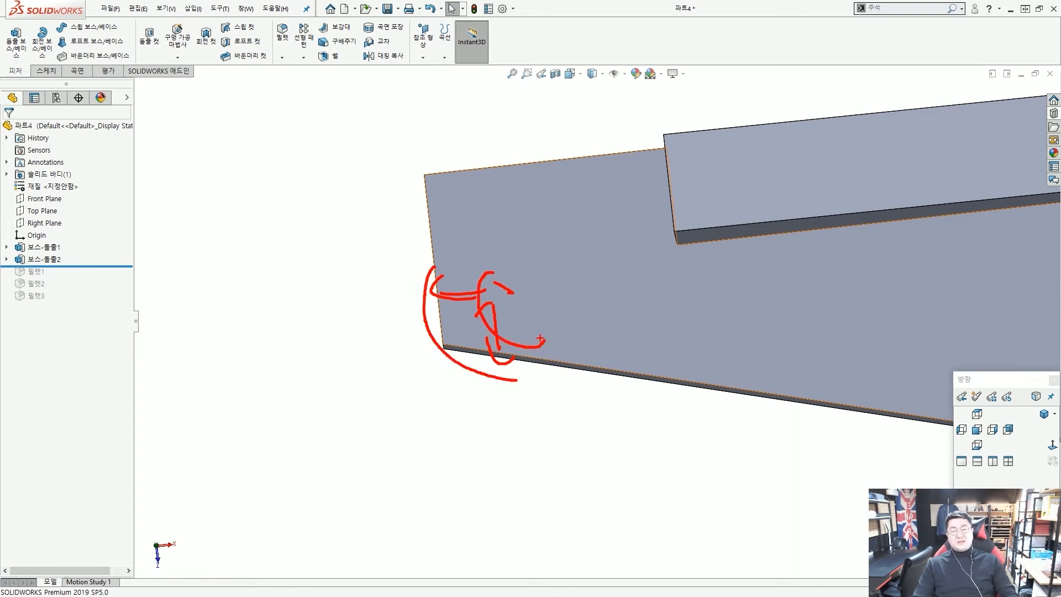
key(Escape)
Step: Roll the feature history forward to the end, restoring all three fillets
scroll(538, 327, up, 9)
mouse_move(651, 339)
middle_down()
mouse_move(651, 325)
mouse_move(599, 320)
mouse_move(630, 303)
mouse_move(597, 324)
mouse_move(598, 310)
middle_up()
scroll(651, 325, down, 4)
scroll(587, 322, down, 3)
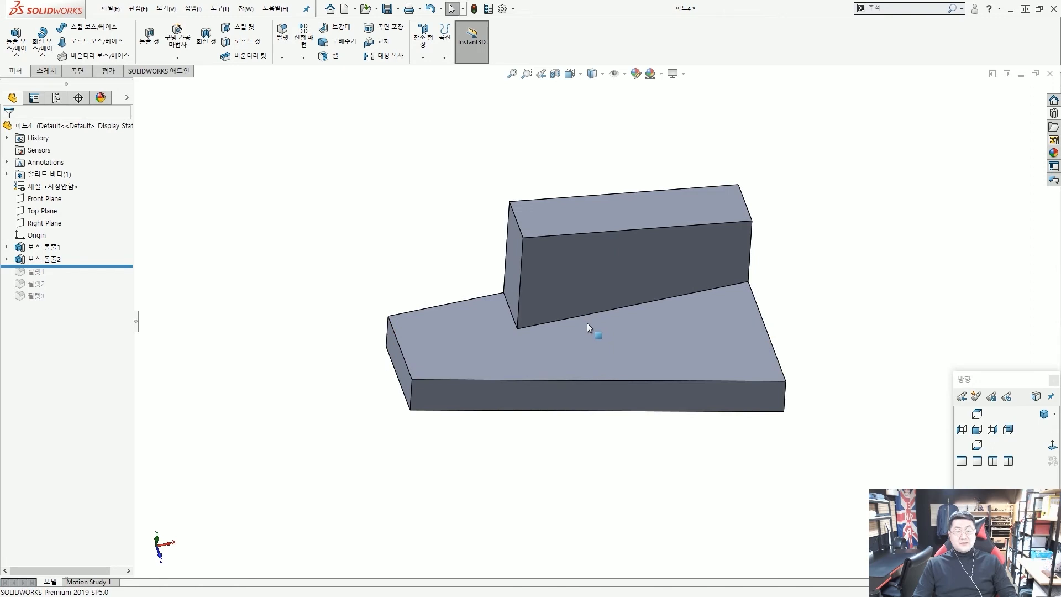
right_click(109, 266)
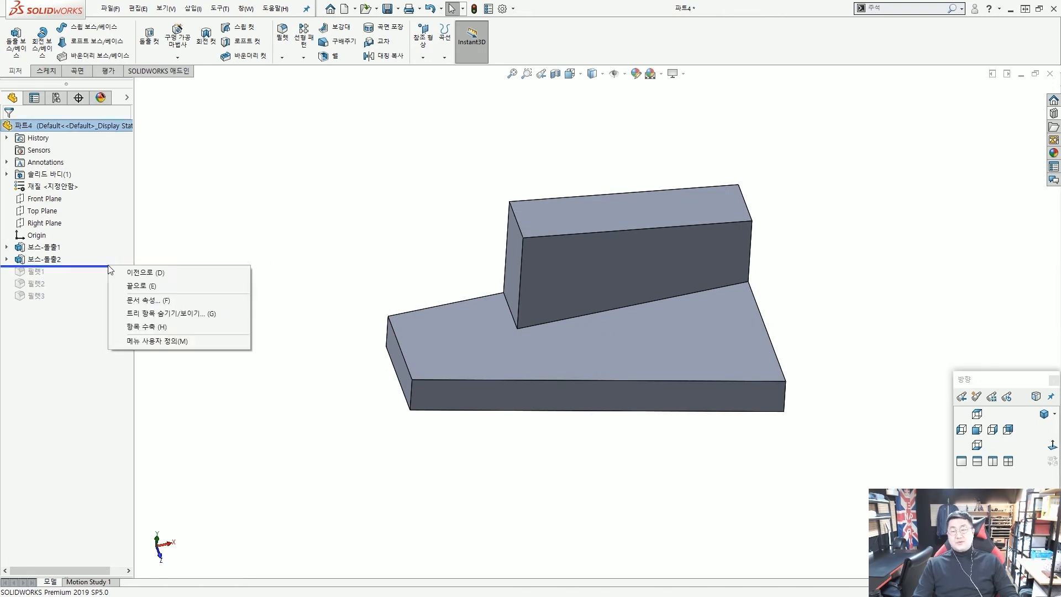
click(140, 287)
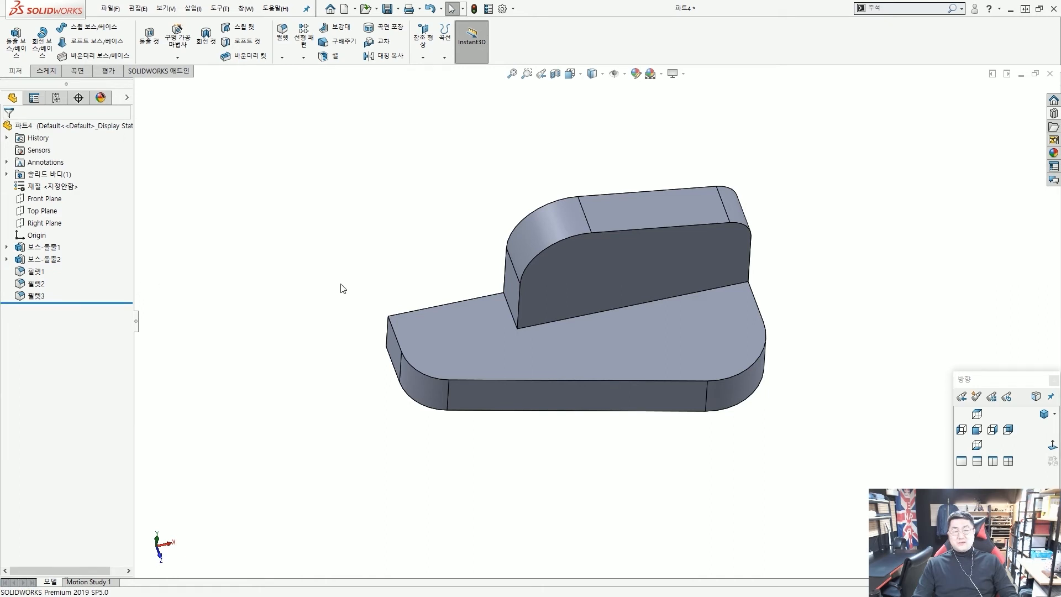
middle_drag(315, 279, 439, 335)
scroll(442, 340, down, 5)
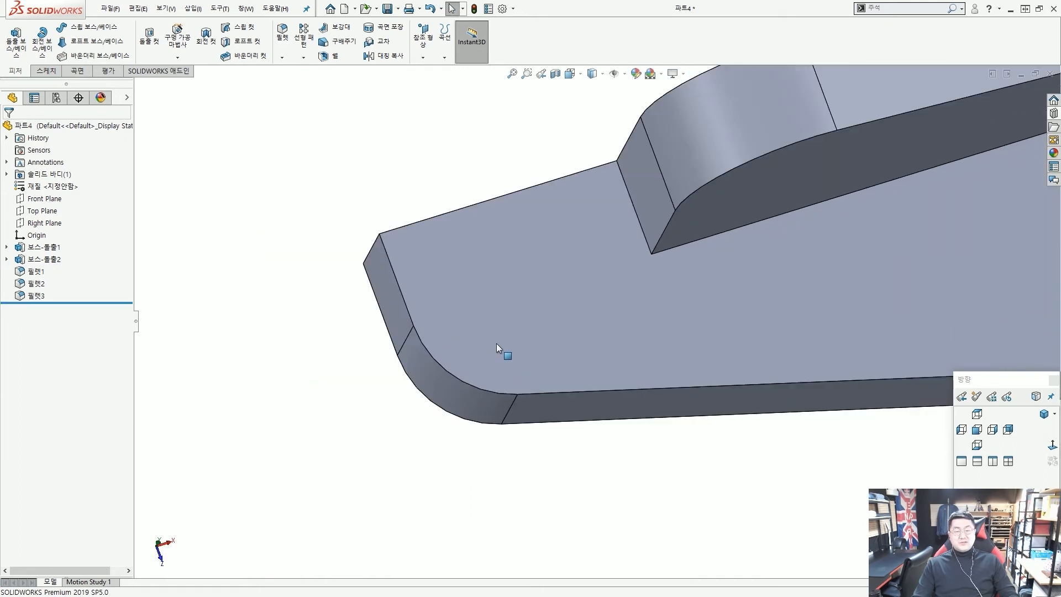
mouse_move(379, 235)
mouse_down()
mouse_move(474, 230)
mouse_move(489, 206)
mouse_move(587, 204)
mouse_up()
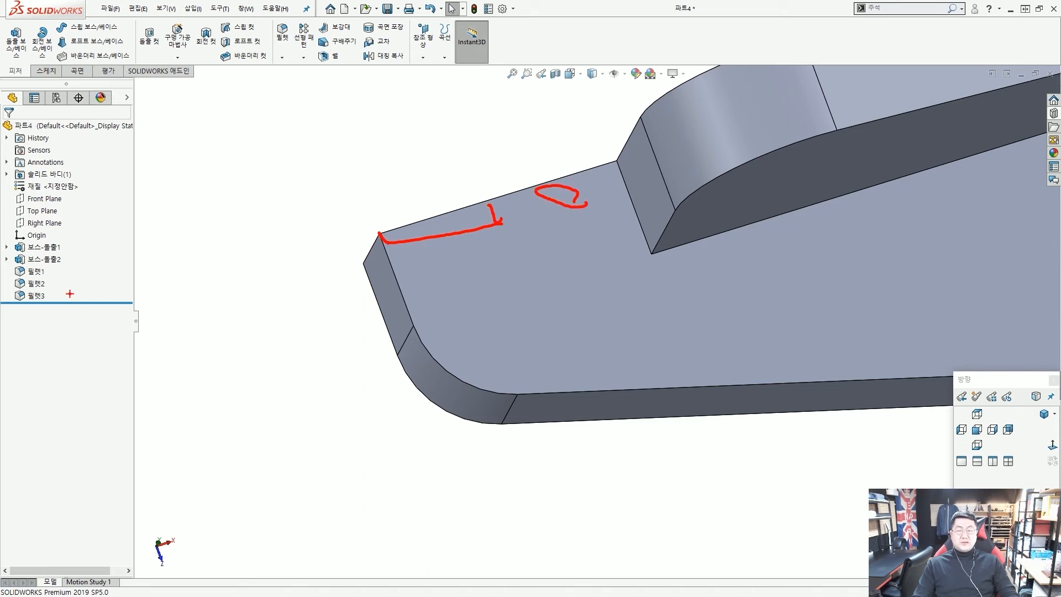
drag(117, 304, 51, 263)
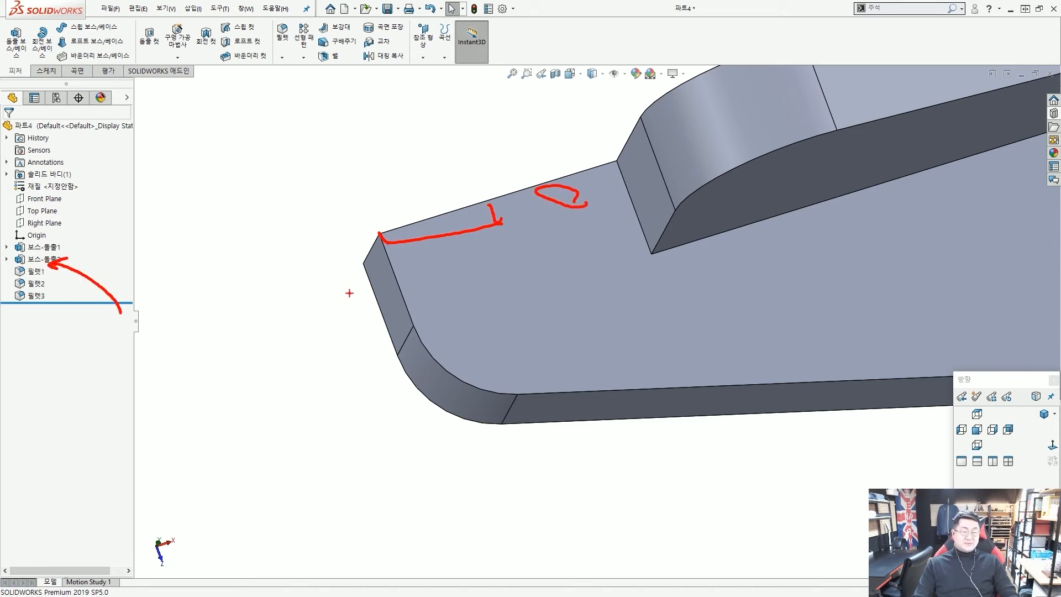
key(Escape)
scroll(442, 302, up, 5)
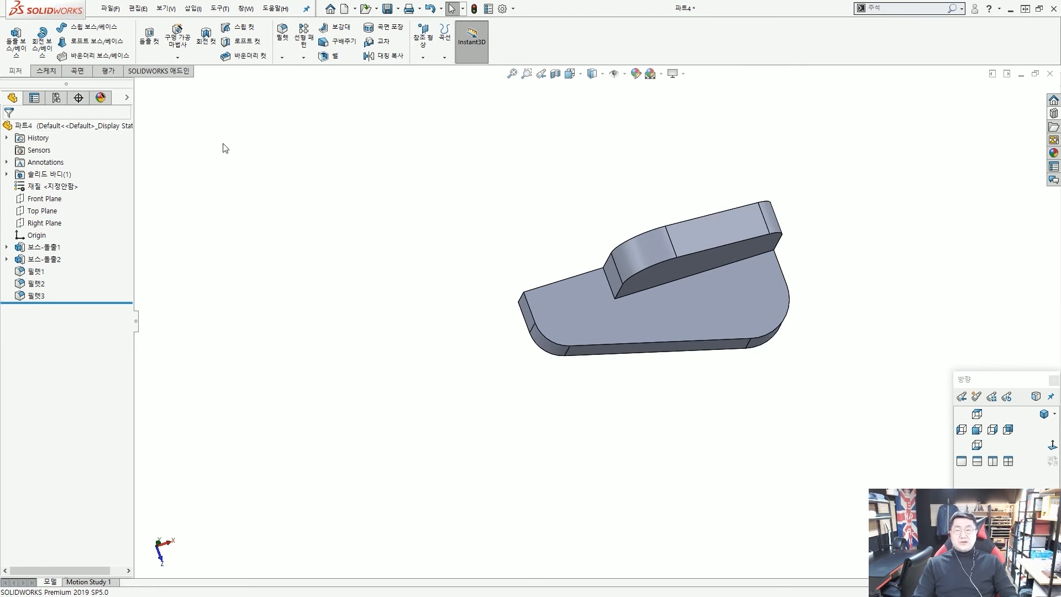
drag(164, 21, 193, 60)
drag(246, 121, 193, 61)
key(Escape)
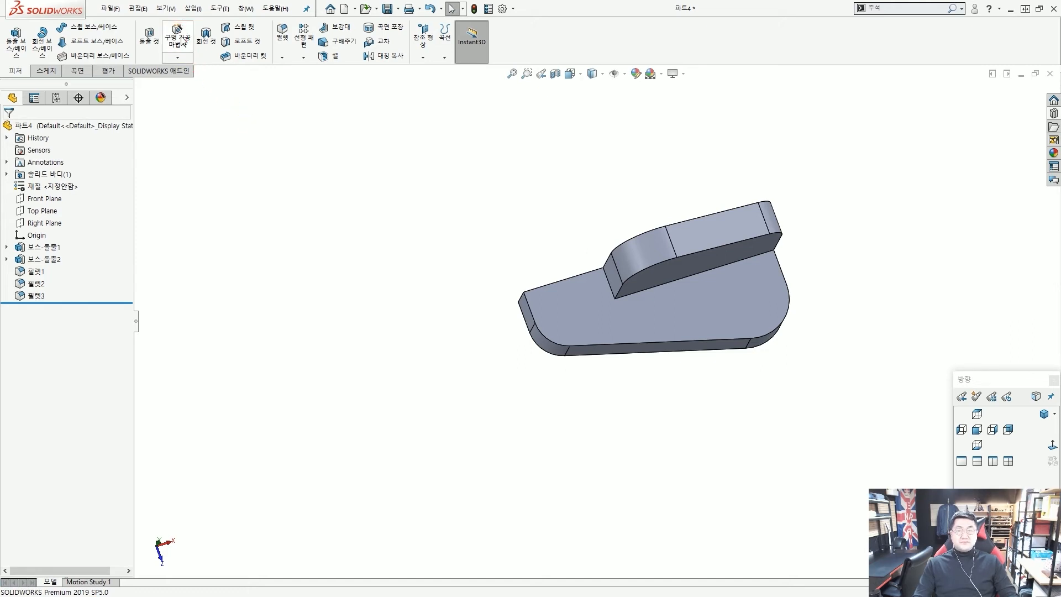
Step: Define a Hole Wizard plain hole in Ansi Metric with drill-size type and size Ø20.0
click(180, 35)
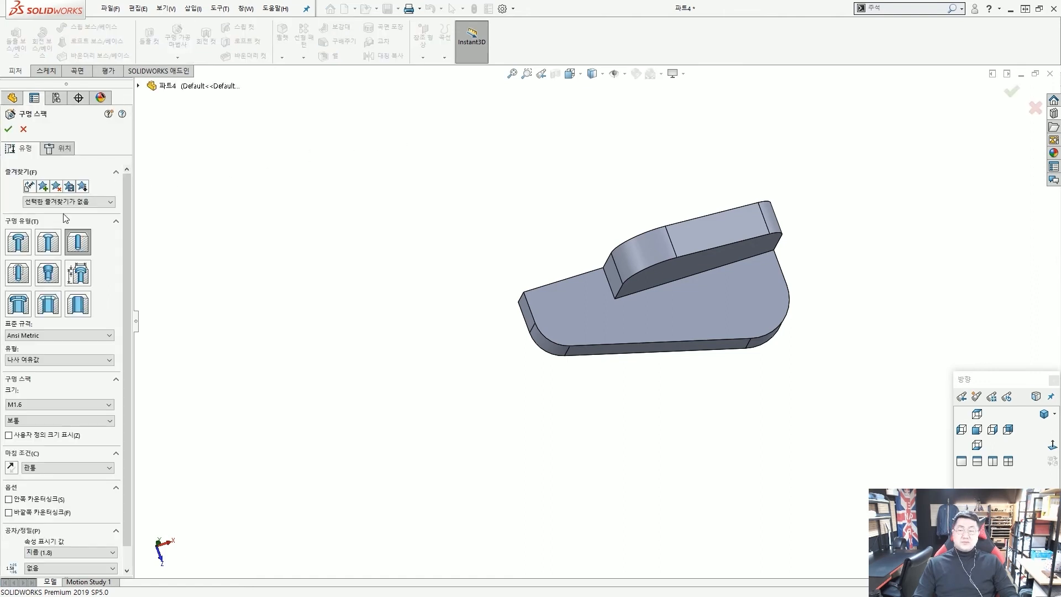
mouse_move(66, 225)
mouse_down()
mouse_move(106, 261)
mouse_move(97, 247)
mouse_up()
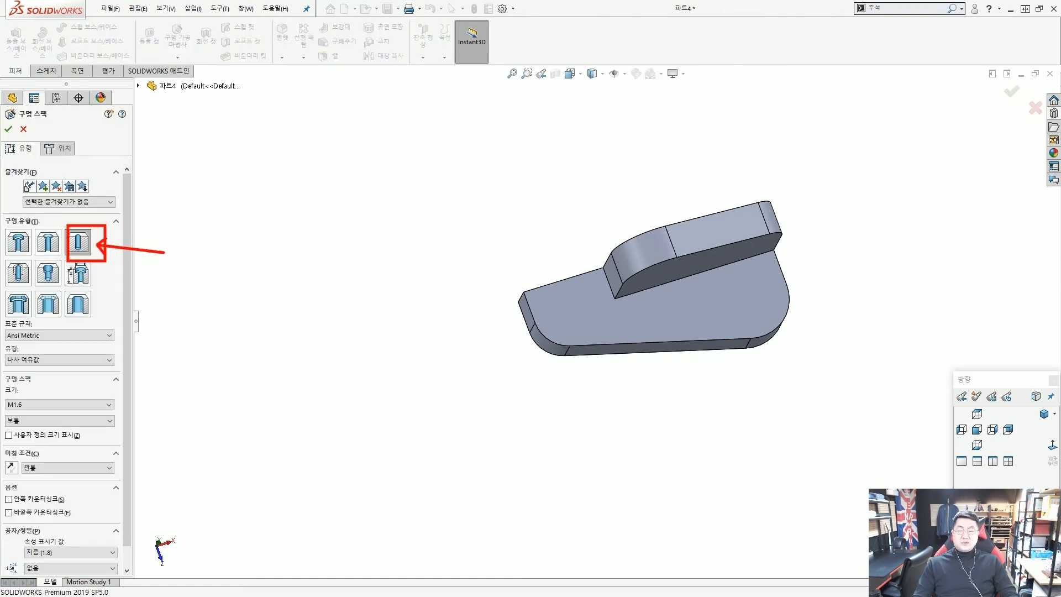
mouse_move(7, 319)
mouse_down()
mouse_move(120, 343)
mouse_move(100, 332)
mouse_up()
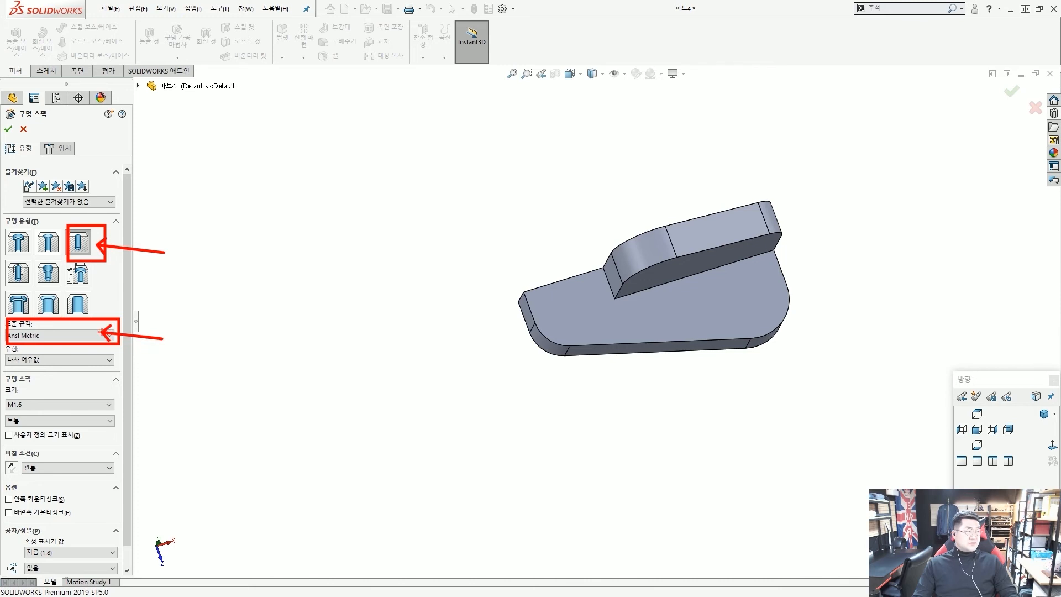
key(Escape)
click(71, 359)
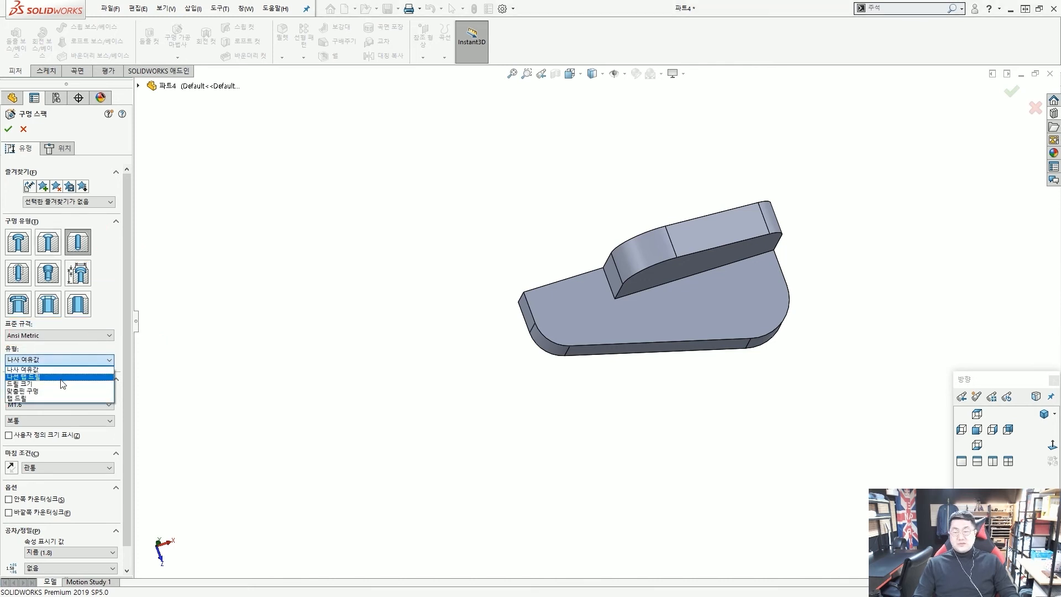
click(60, 384)
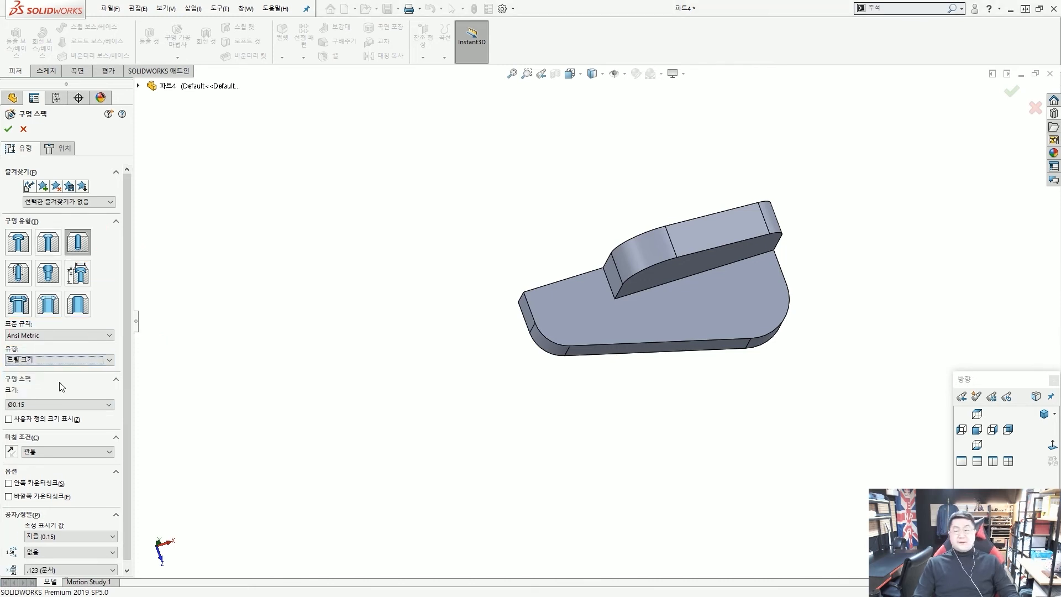
click(66, 404)
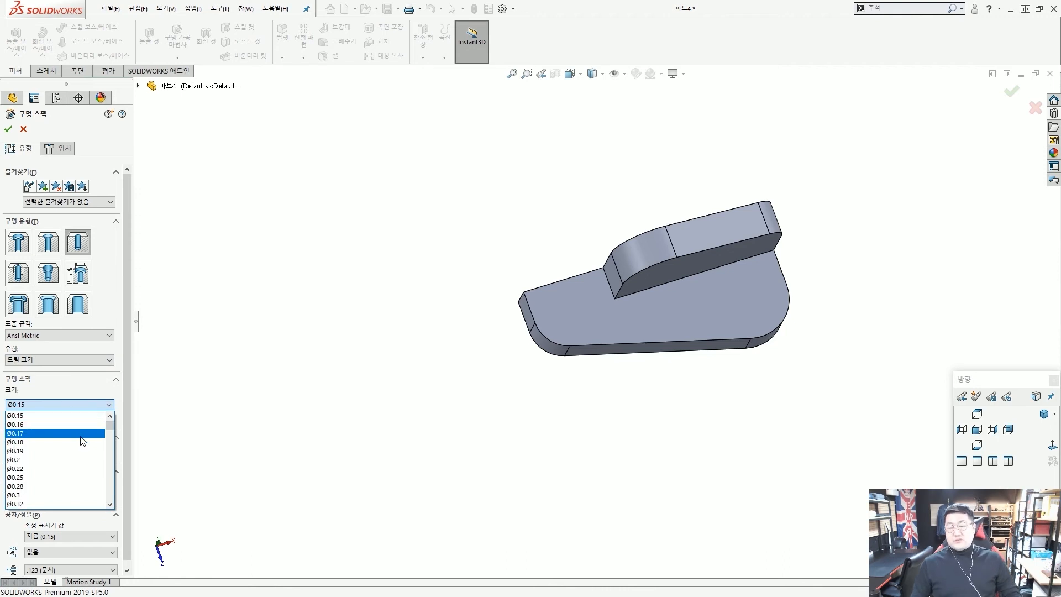
drag(110, 425, 109, 496)
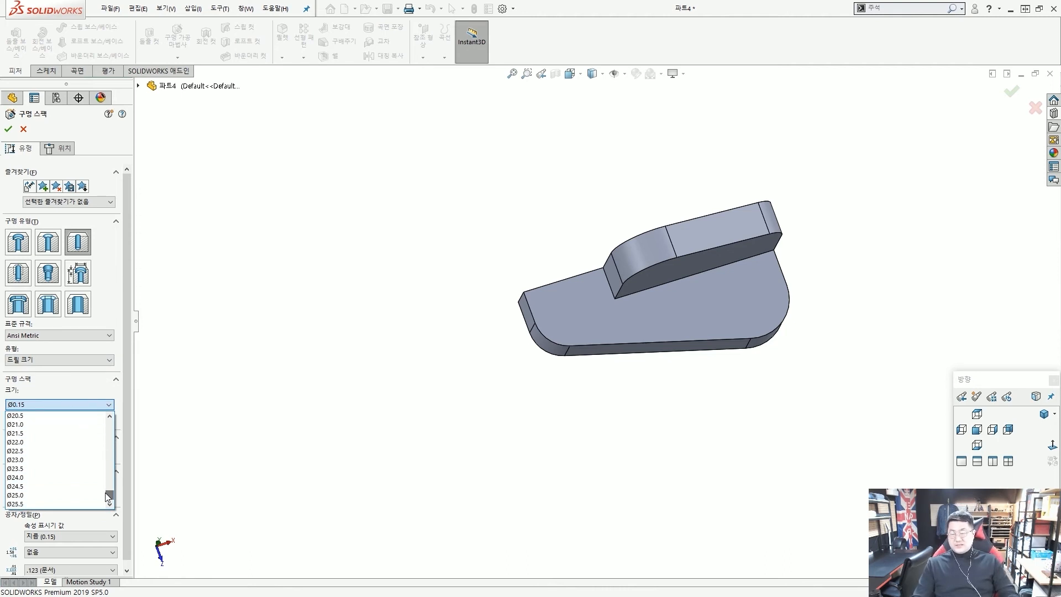
scroll(64, 437, up, 1)
click(58, 434)
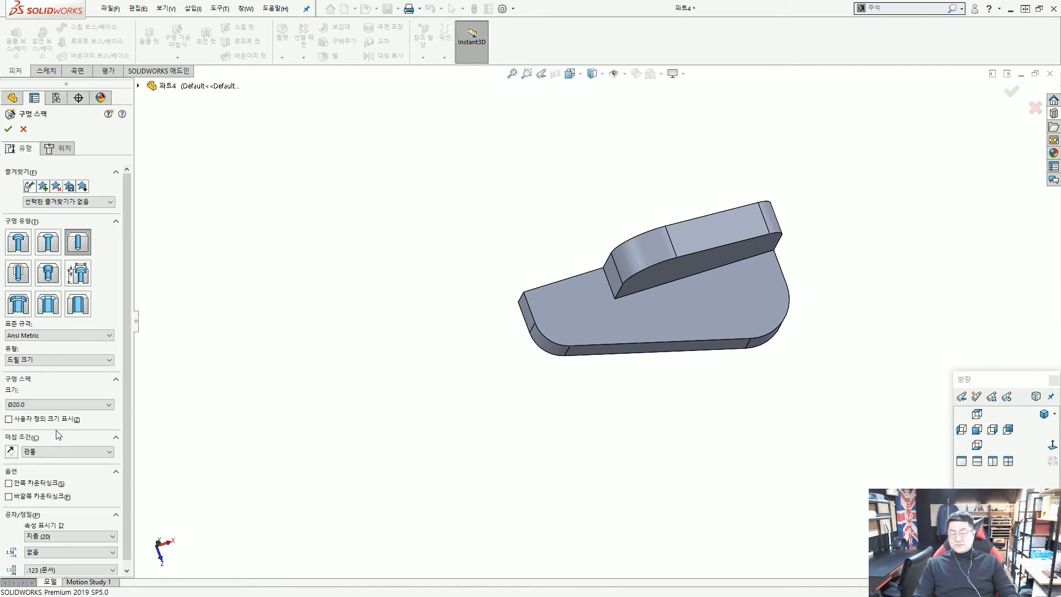
drag(2, 429, 107, 463)
drag(186, 464, 128, 450)
mouse_move(185, 416)
mouse_down()
mouse_move(138, 408)
mouse_move(136, 366)
mouse_move(119, 360)
mouse_up()
drag(60, 275, 30, 252)
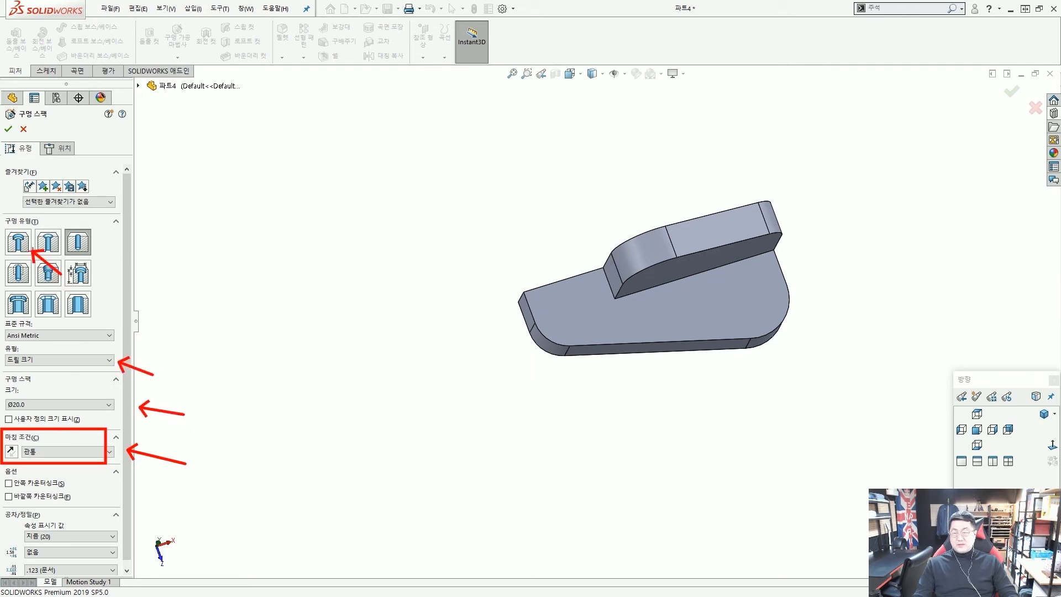
key(Escape)
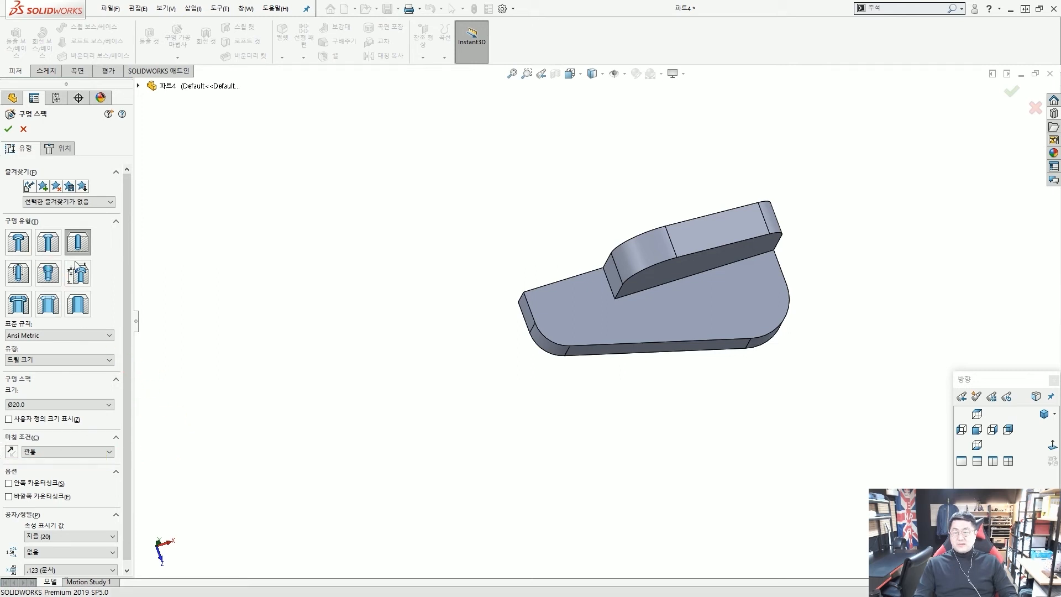
Step: Position two holes on the base's top face, concentric with its two rounded front corners
click(65, 149)
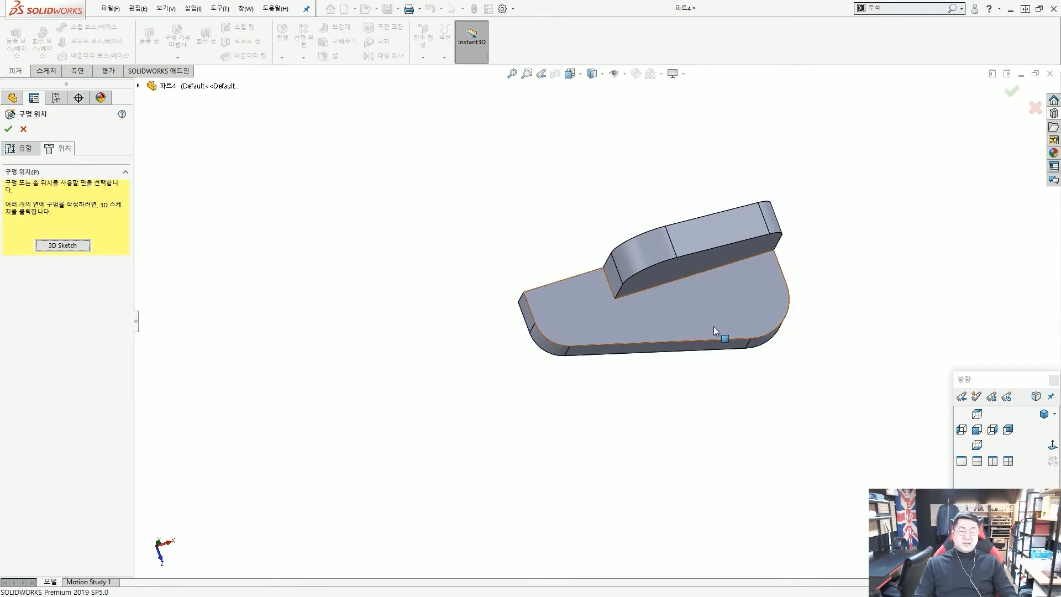
drag(551, 402, 603, 327)
click(611, 331)
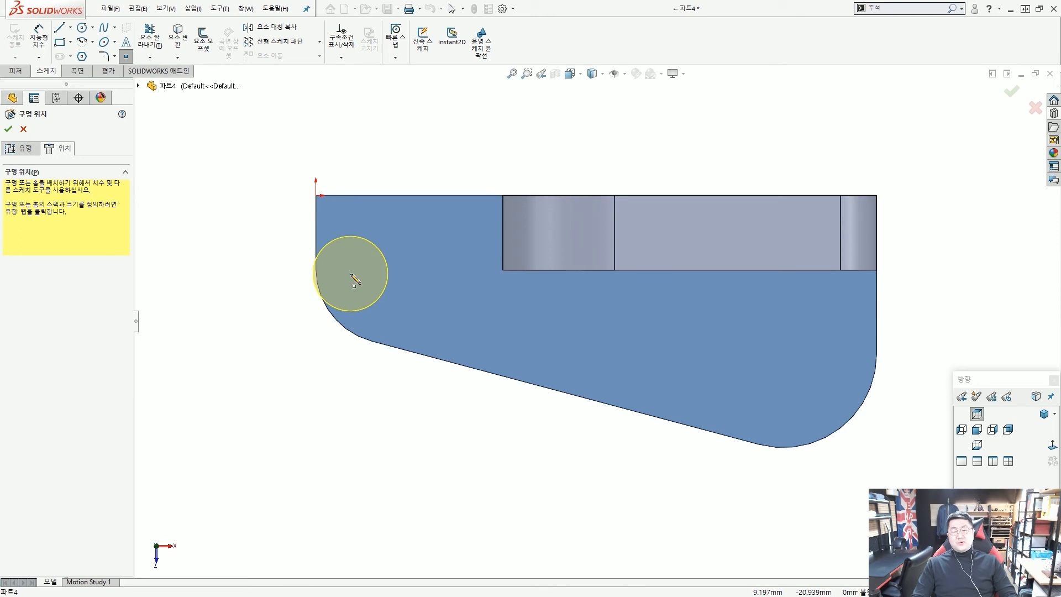
click(391, 269)
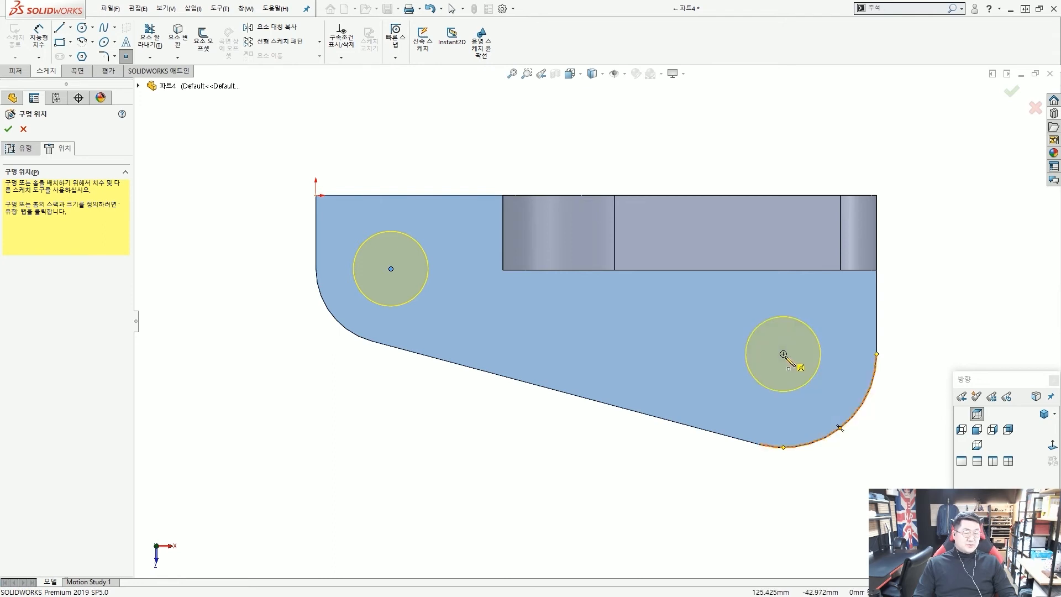
click(784, 354)
scroll(765, 346, up, 3)
scroll(670, 347, down, 2)
key(Escape)
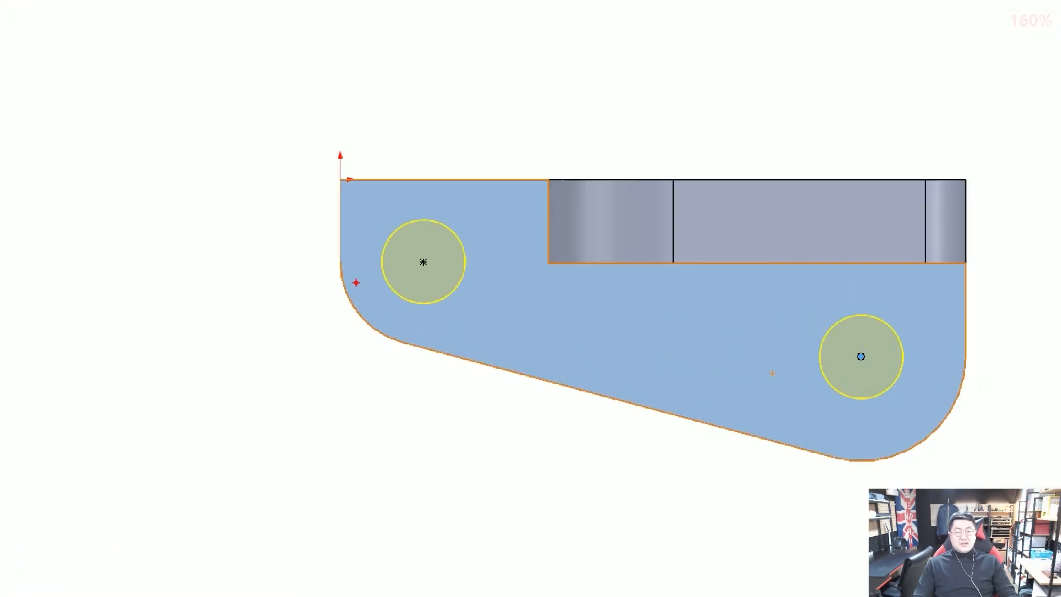
drag(340, 243, 383, 319)
drag(384, 233, 427, 306)
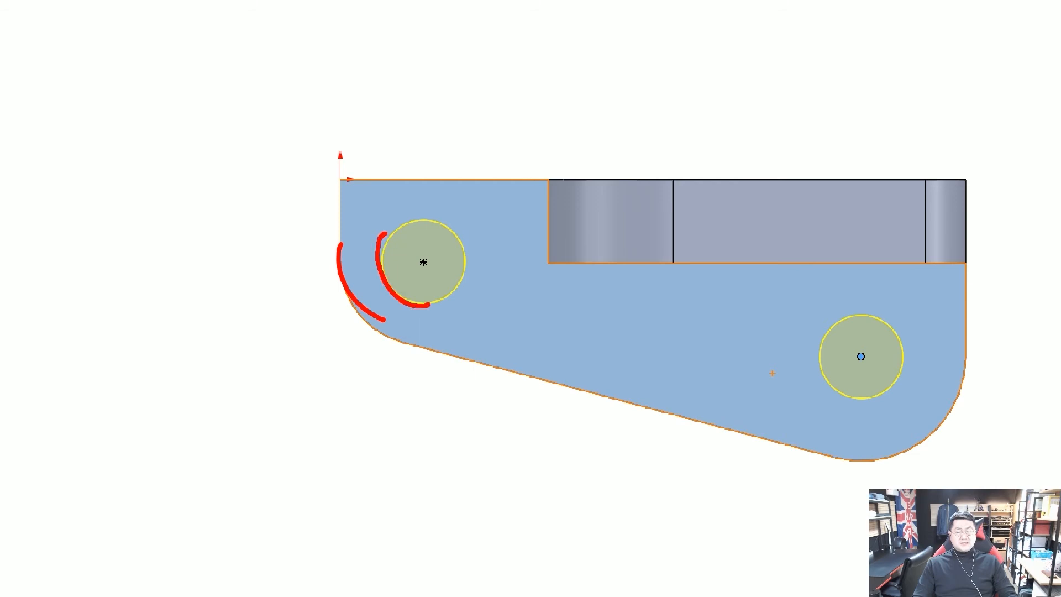
drag(303, 245, 320, 375)
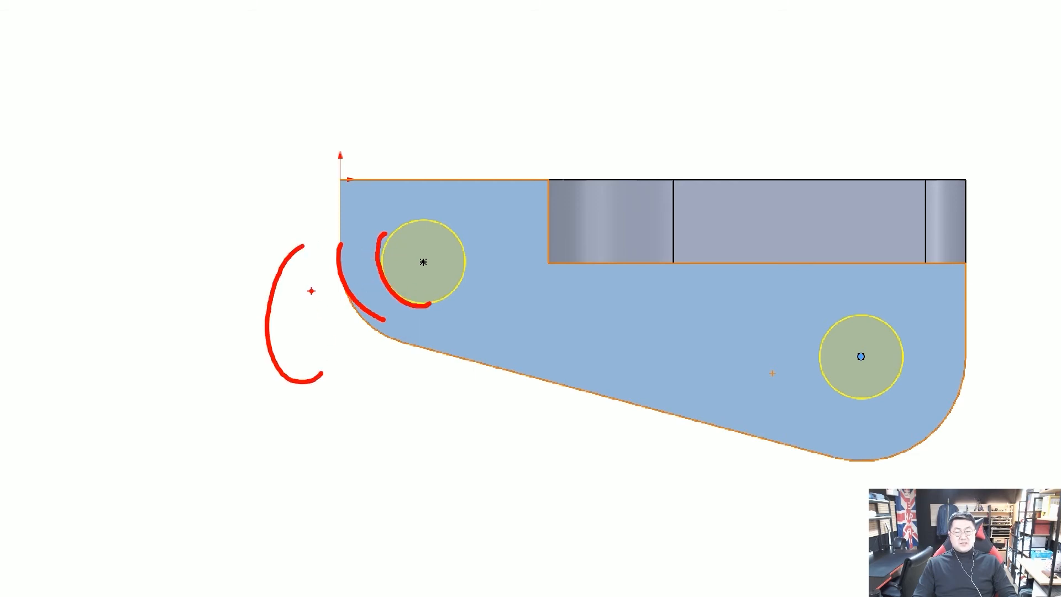
drag(298, 285, 374, 386)
mouse_move(424, 265)
mouse_down()
mouse_move(437, 261)
mouse_move(253, 355)
mouse_move(426, 268)
mouse_move(393, 340)
mouse_up()
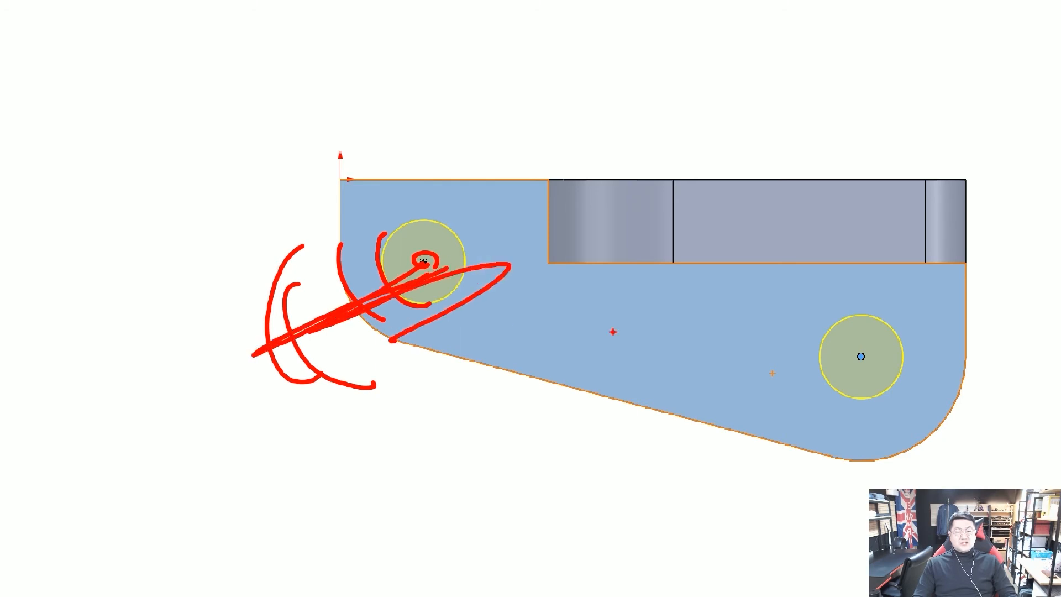
drag(879, 332, 860, 368)
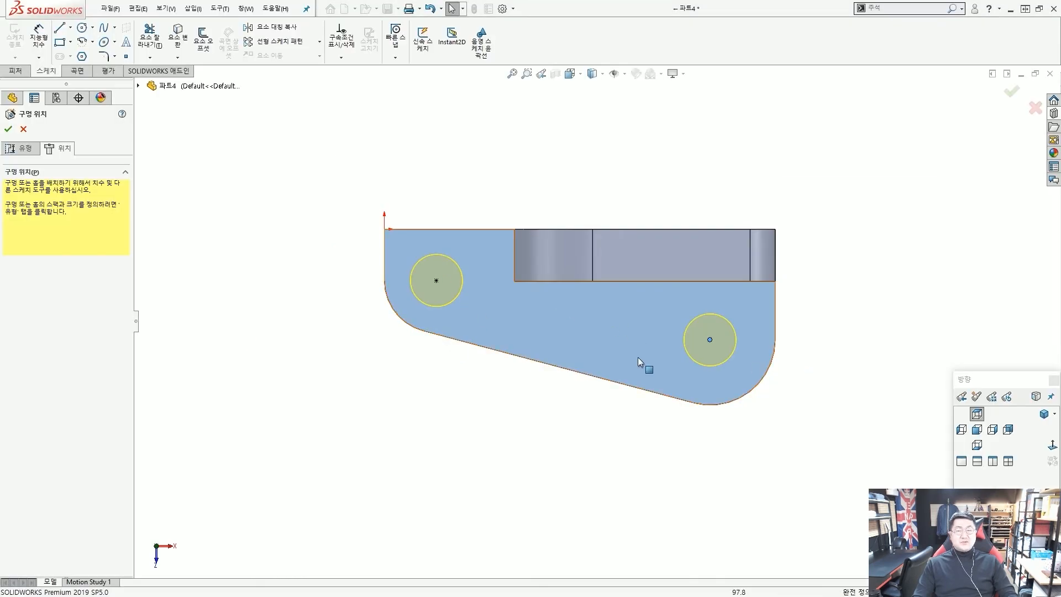
click(781, 336)
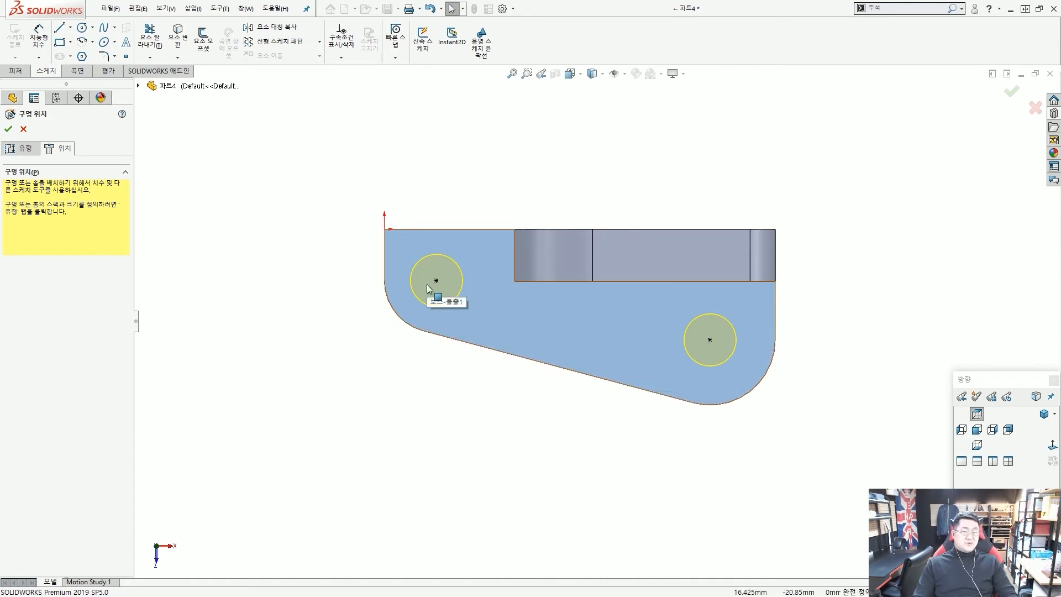
drag(385, 311, 421, 289)
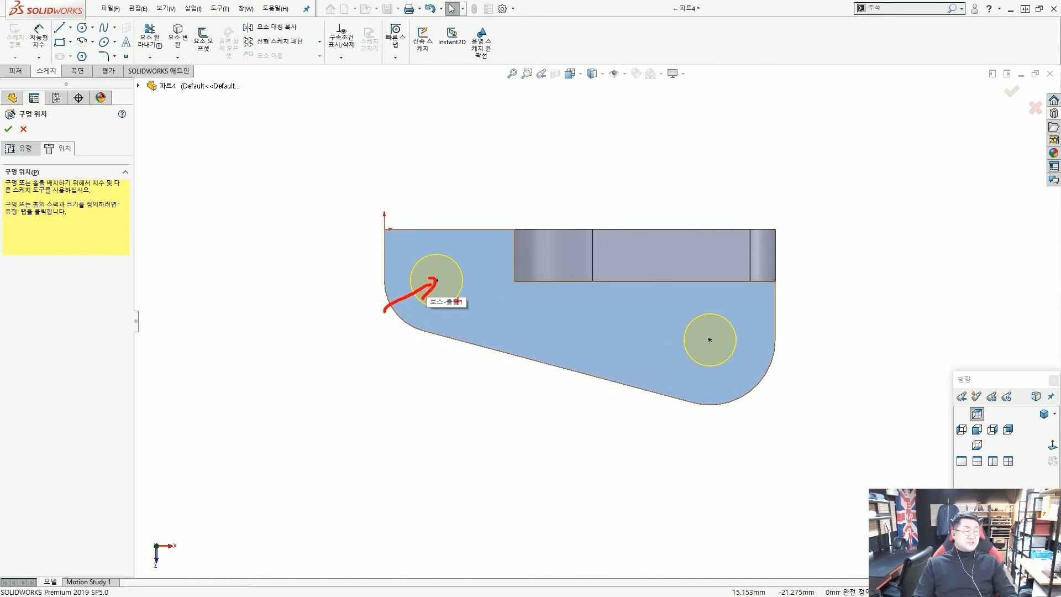
Step: Complete the Hole Wizard feature to cut both 20 mm holes through the base
click(1012, 91)
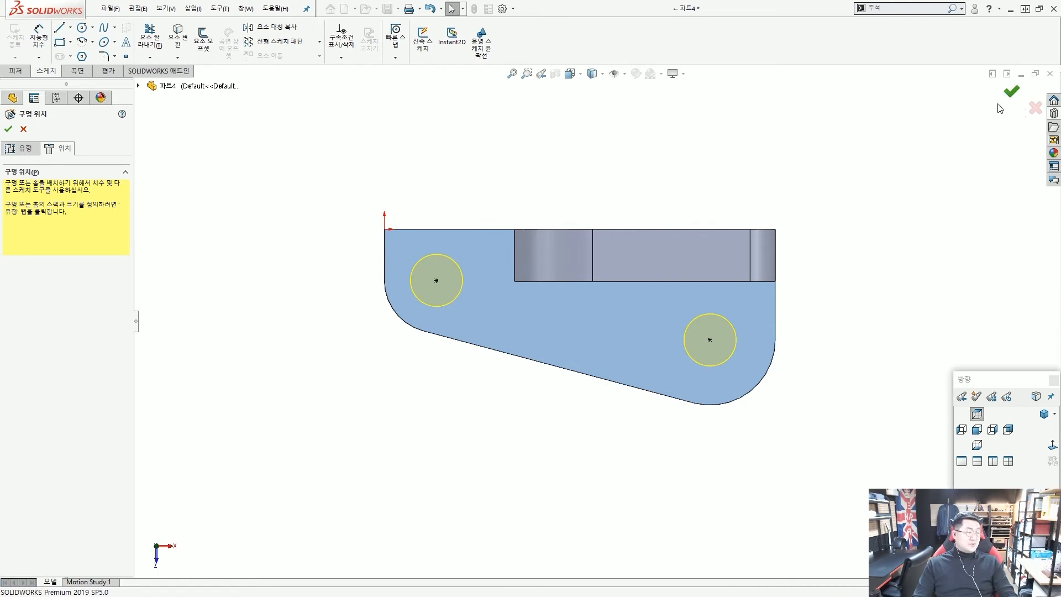
middle_drag(644, 386, 539, 318)
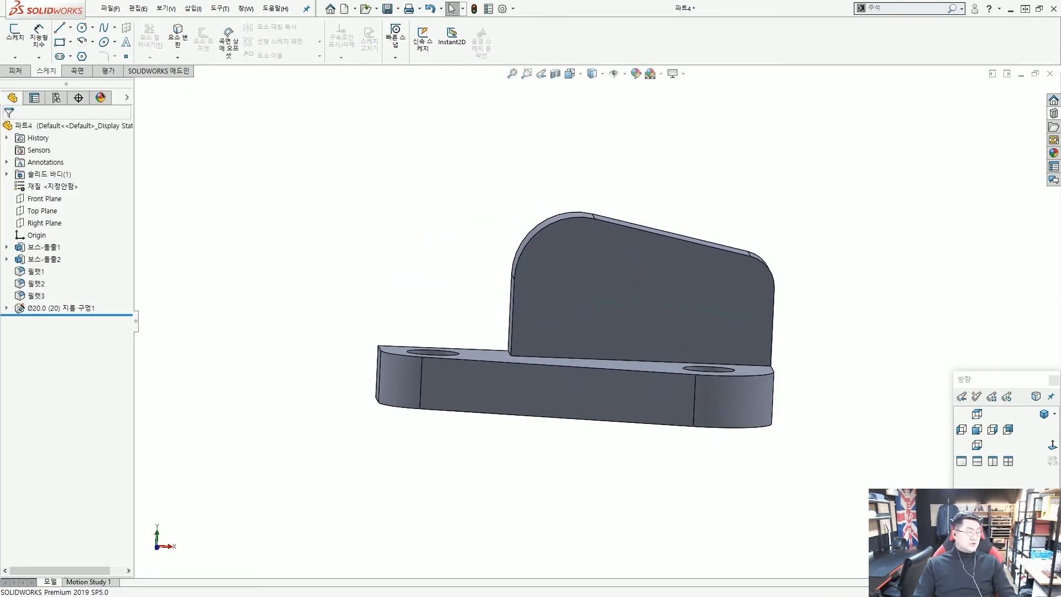
Step: Define a second Hole Wizard plain hole in Ansi Metric with drill-size type and size Ø18.0
click(22, 72)
drag(163, 15, 193, 65)
drag(242, 138, 185, 66)
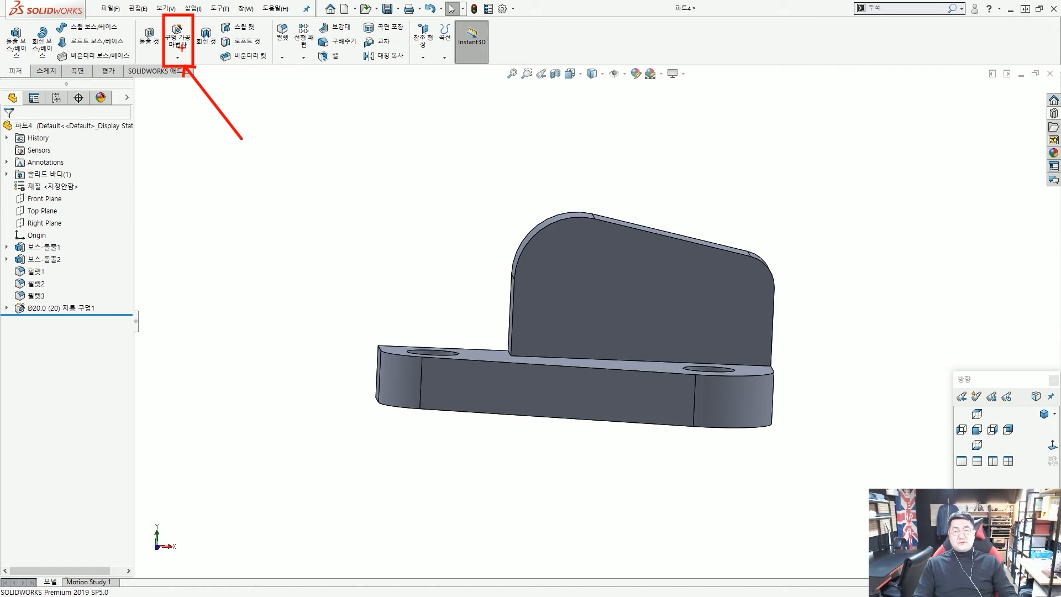
key(Escape)
click(178, 39)
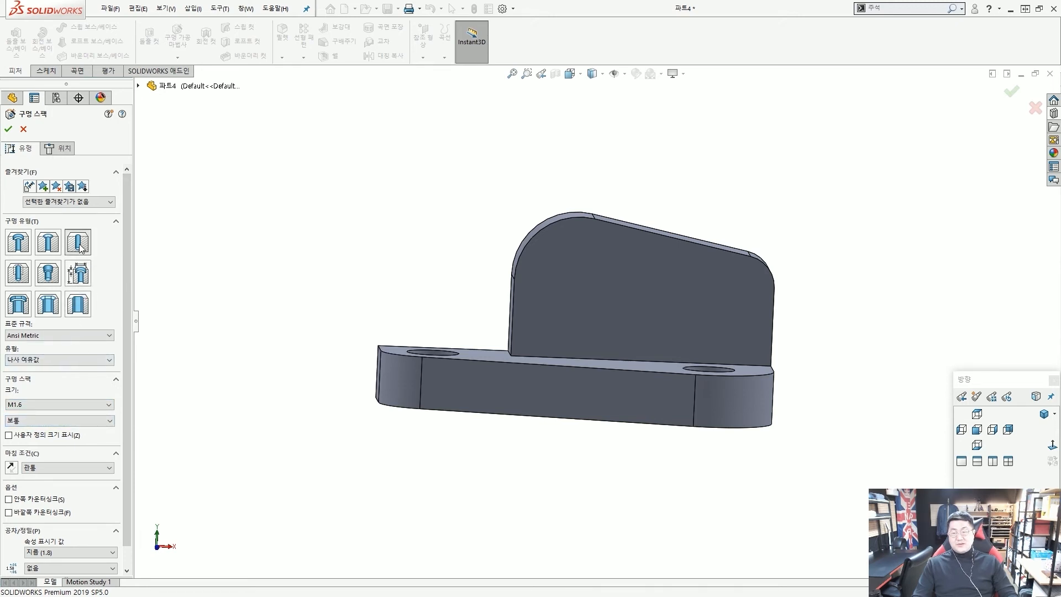
click(56, 360)
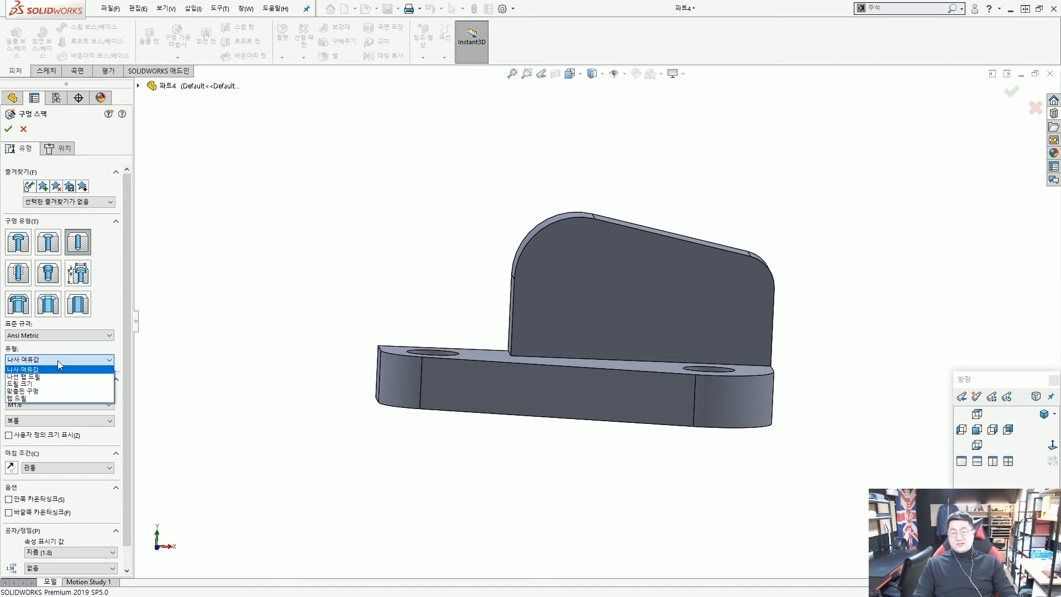
click(57, 383)
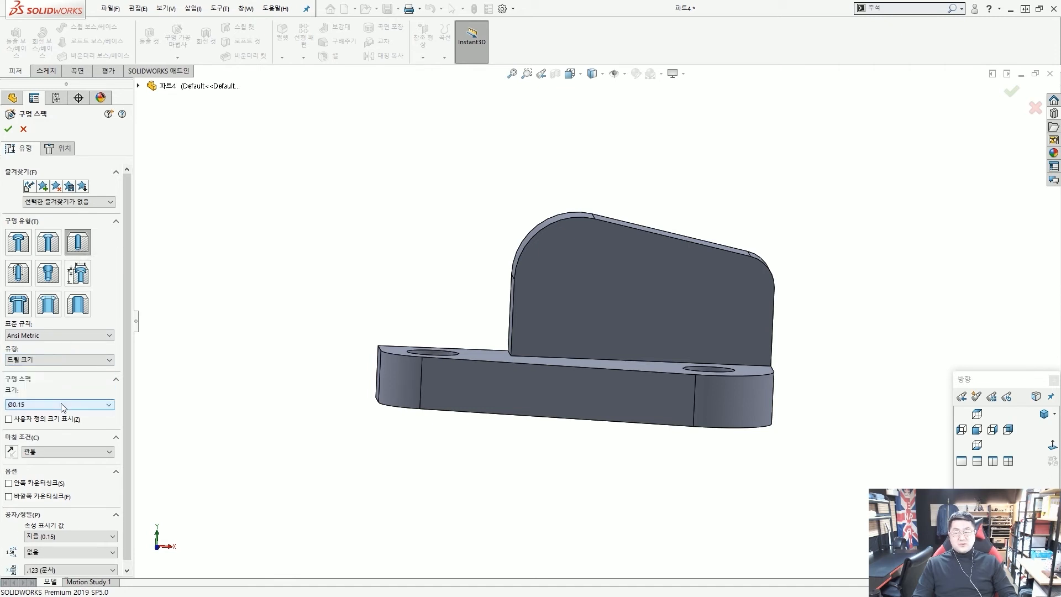
click(75, 404)
drag(109, 423, 106, 490)
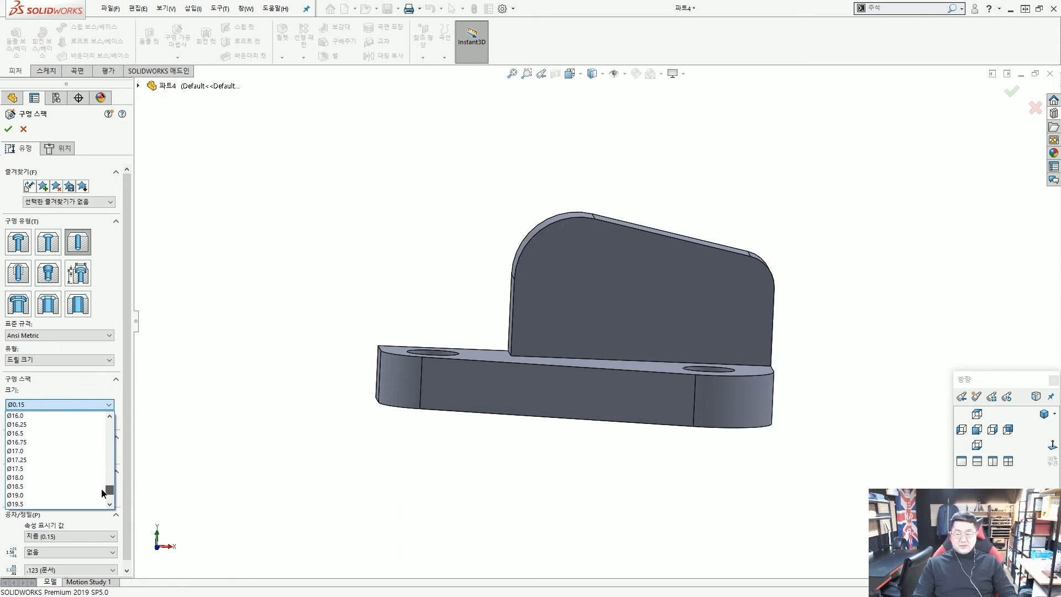
click(57, 482)
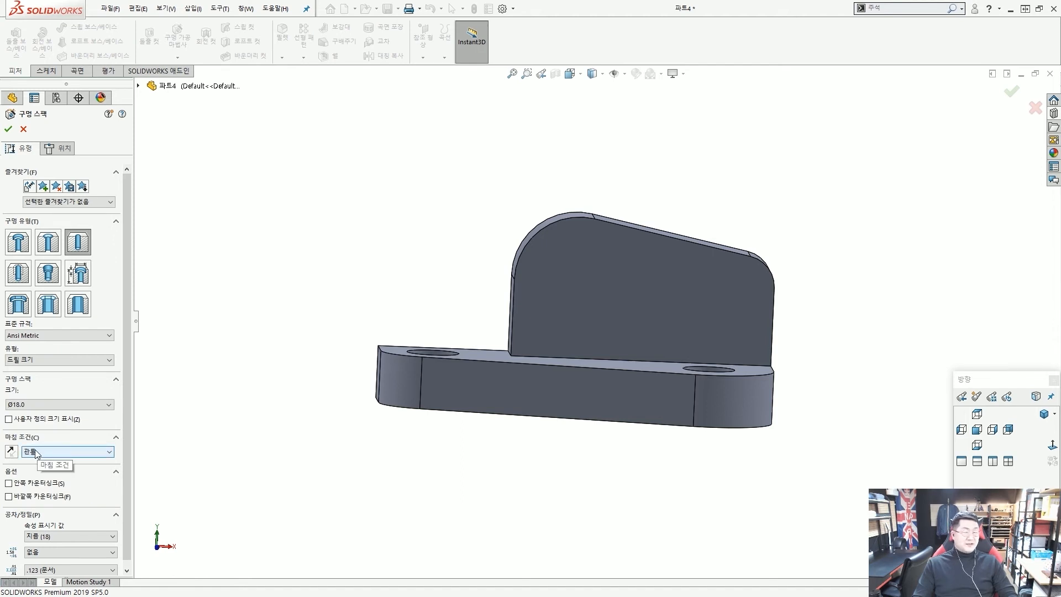
Step: Position the 18 mm hole on the upright wall's front face, concentric with its larger rounded corner, and complete the feature
click(61, 149)
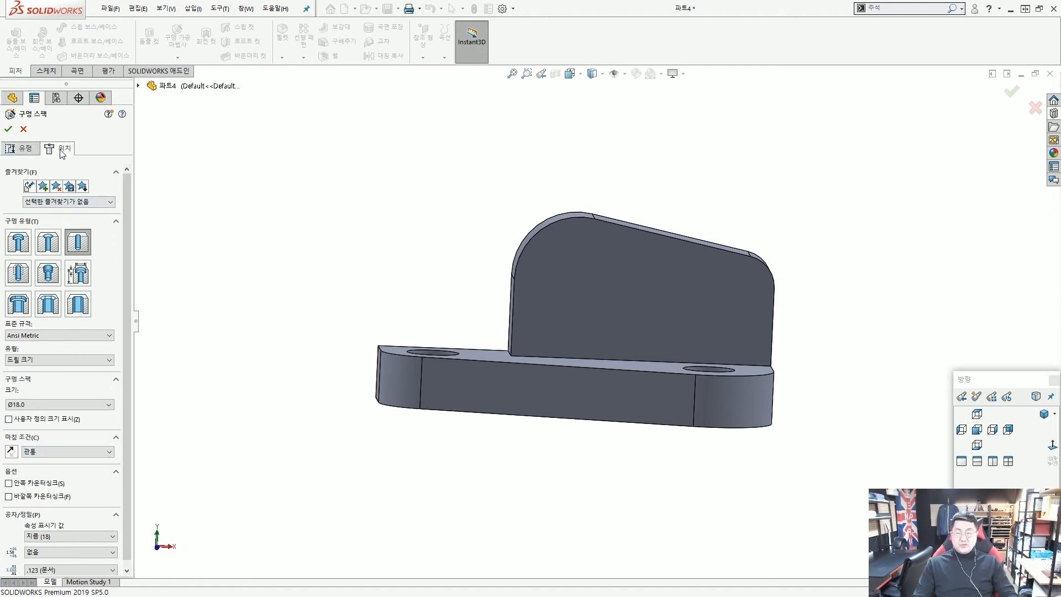
click(611, 267)
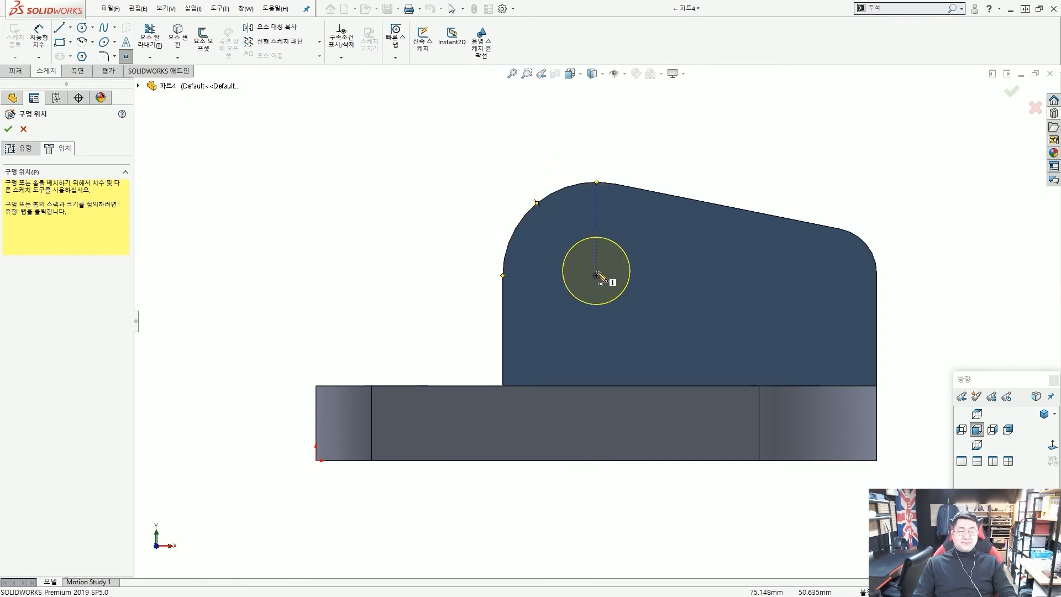
click(597, 275)
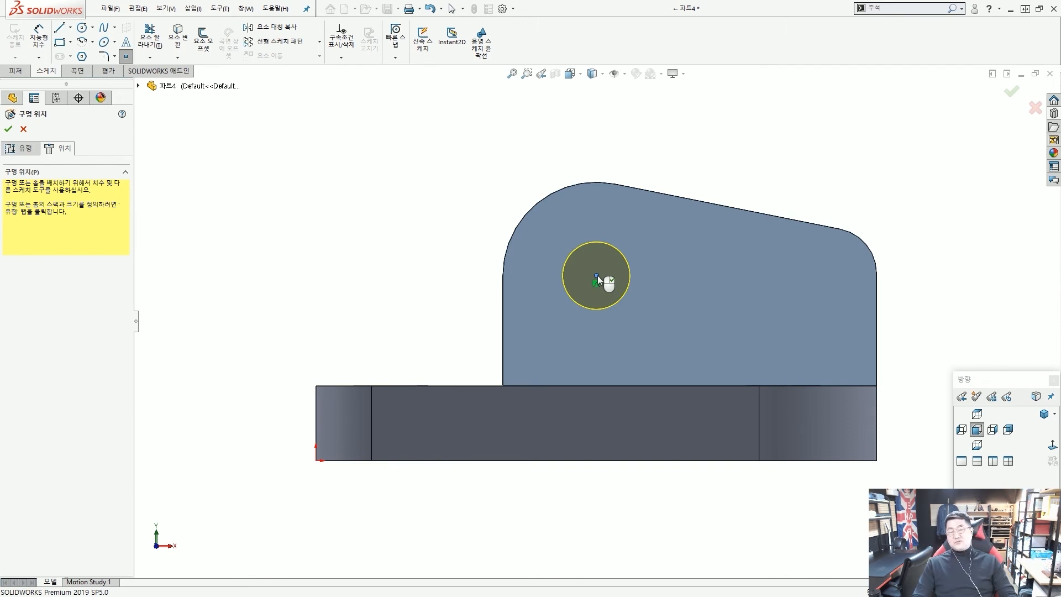
right_click(599, 275)
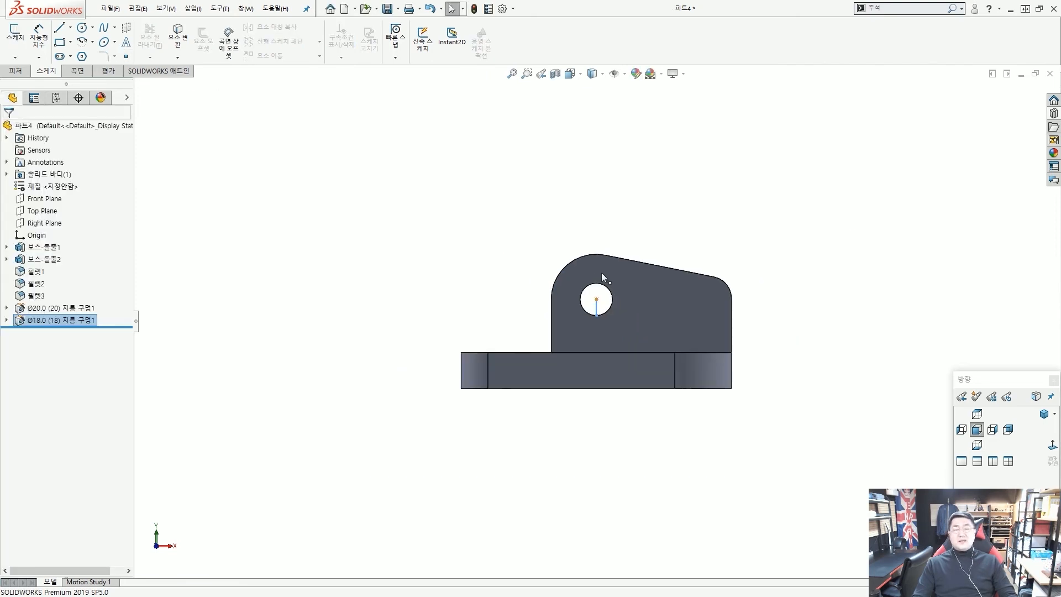
click(656, 199)
Step: Show the finished part in isometric view and choose the personally named folder on the desktop as the save location
middle_drag(605, 202, 707, 288)
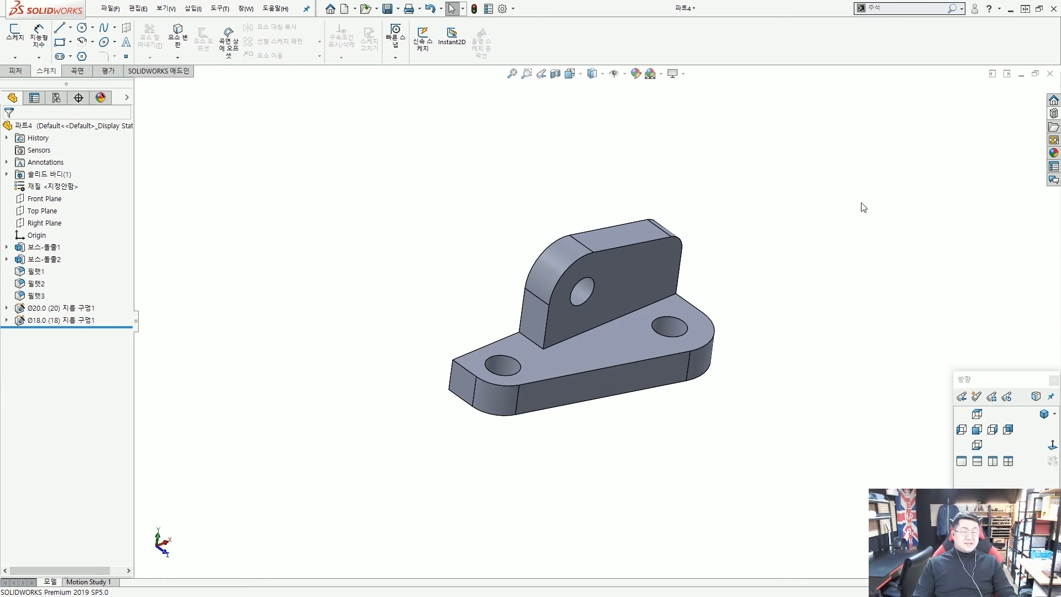
middle_drag(746, 194, 748, 197)
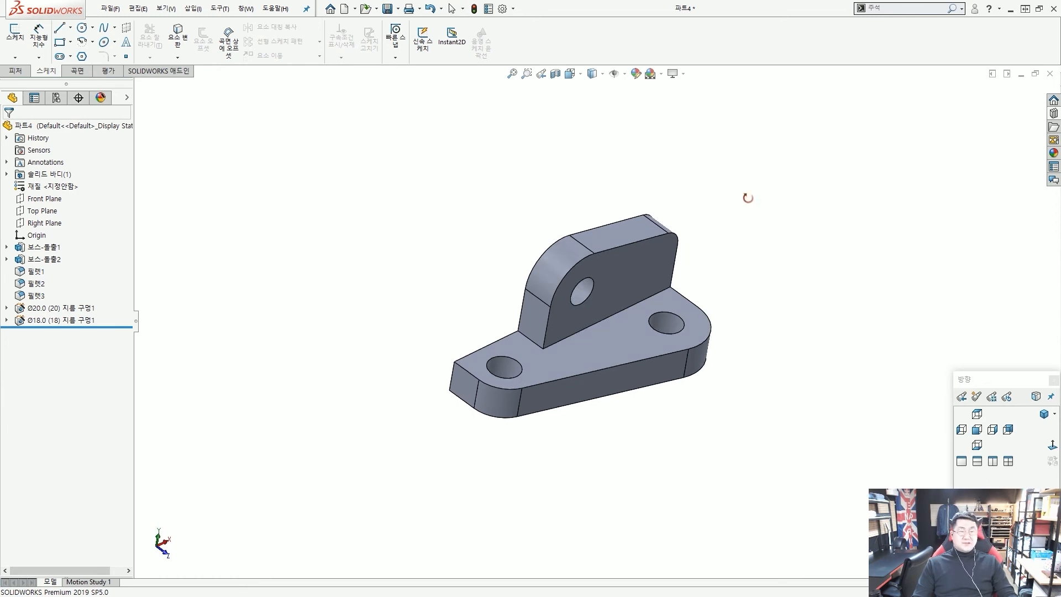
click(1044, 414)
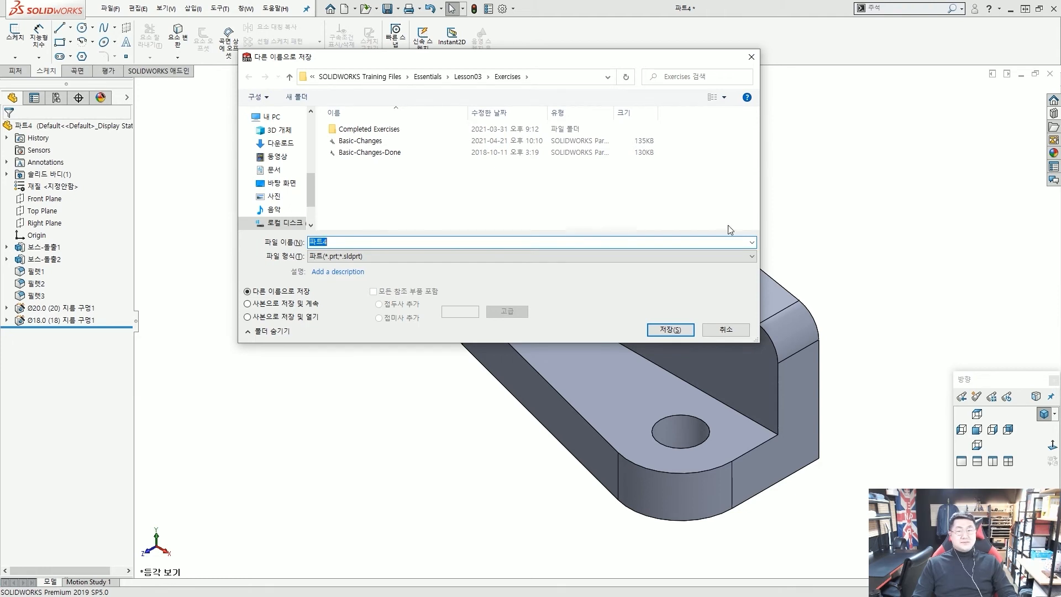
click(459, 241)
scroll(282, 171, up, 5)
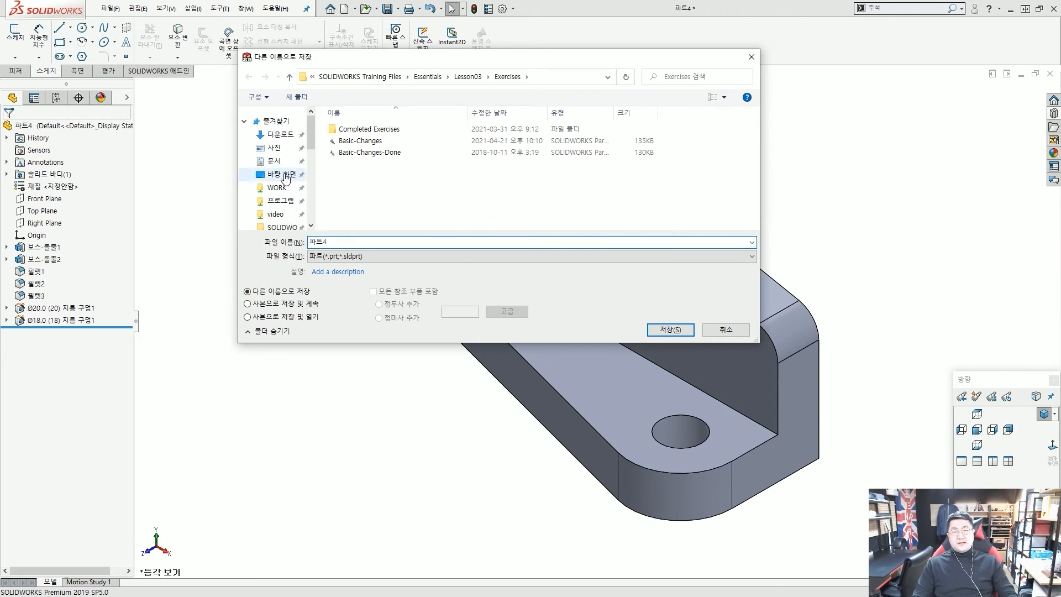
click(284, 174)
scroll(496, 170, down, 1)
scroll(497, 170, up, 1)
double_click(598, 153)
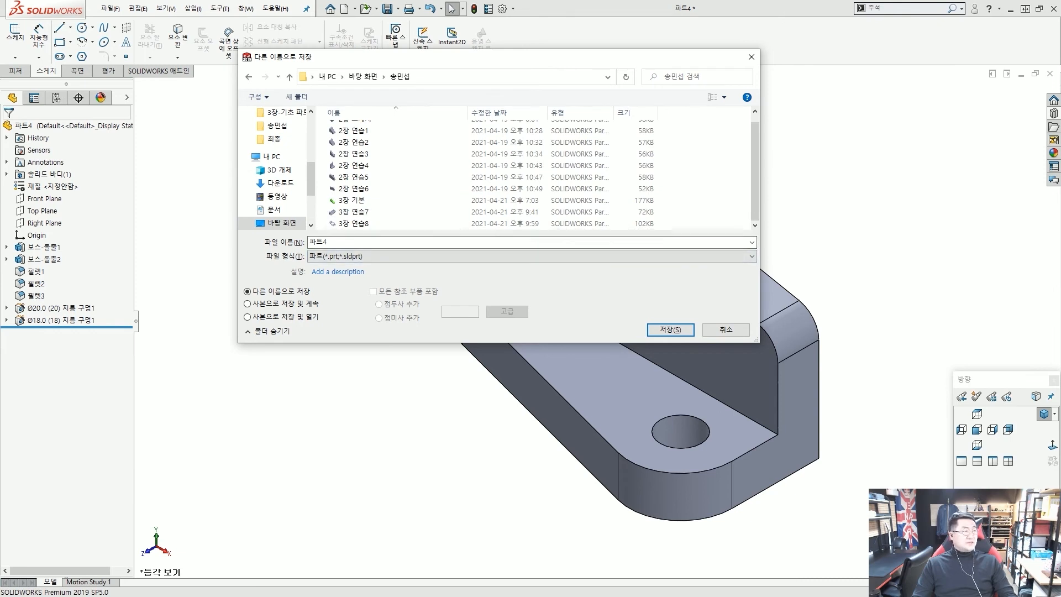
Step: Save the part under the file name 3장 연습10 and close it
click(387, 243)
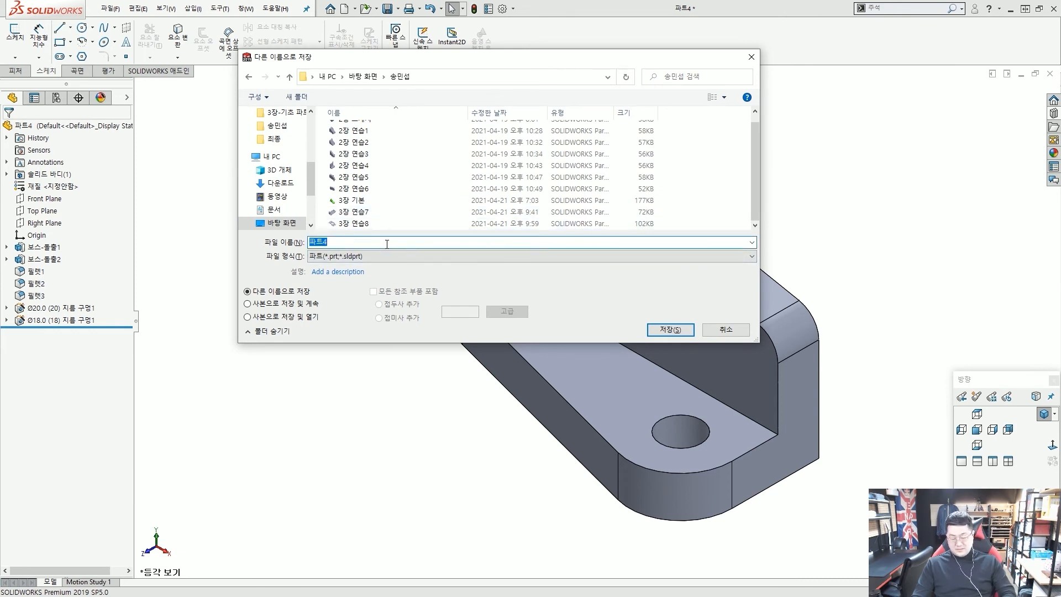
text(3장 연습)
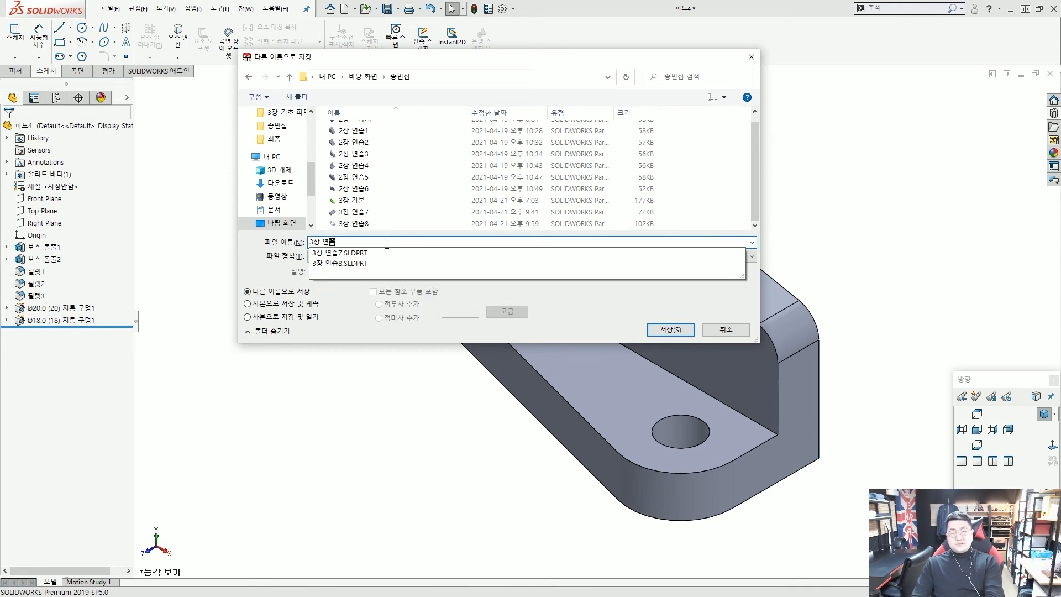
text(10)
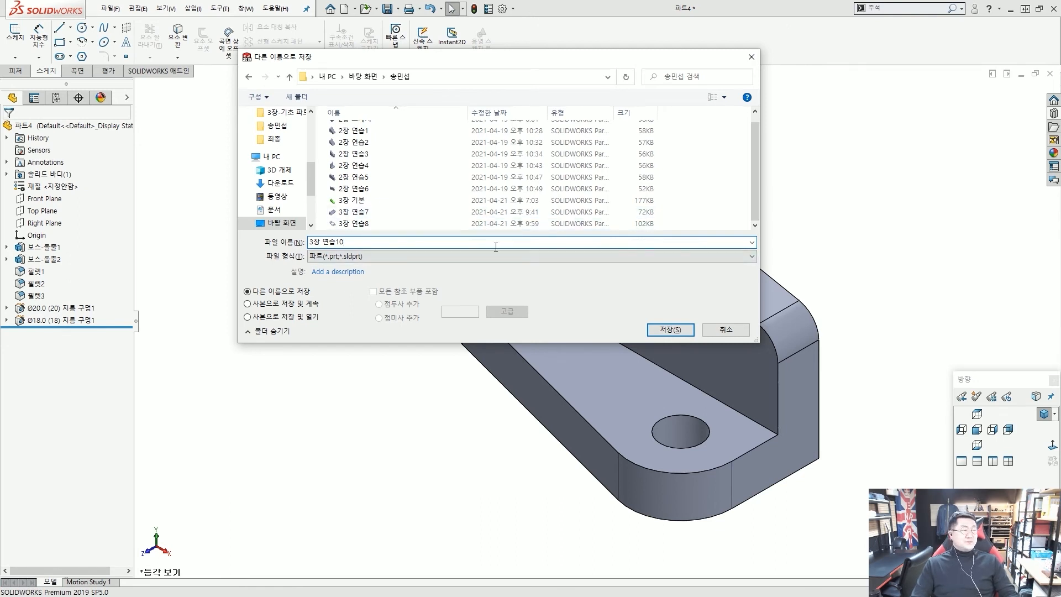
click(670, 330)
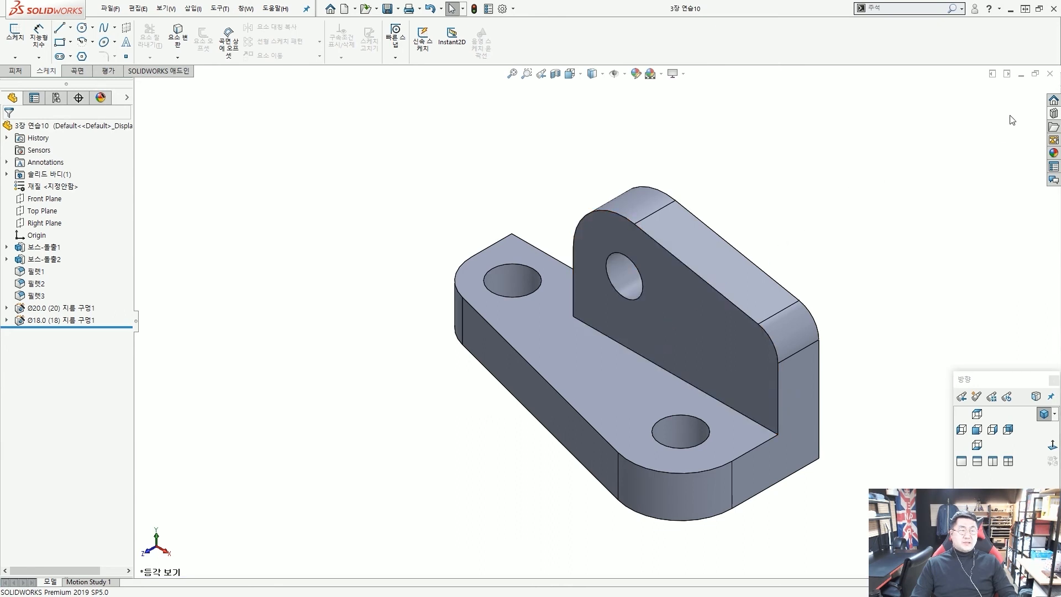
click(1048, 75)
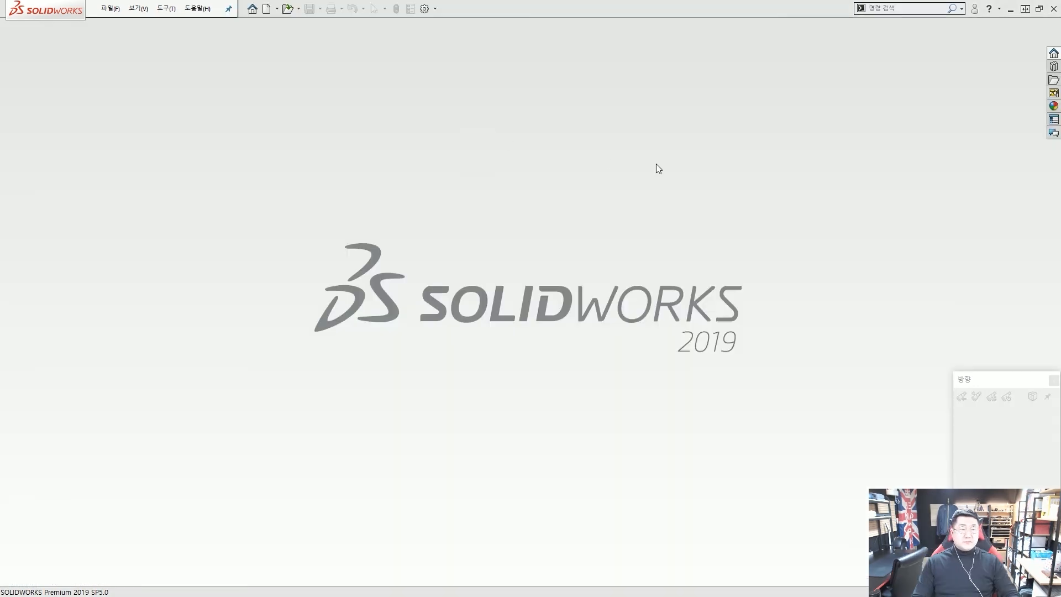
Step: Open the Basic-Changes-Done part from the Exercises folder of Essentials Lesson03 in the Design Library
click(1054, 67)
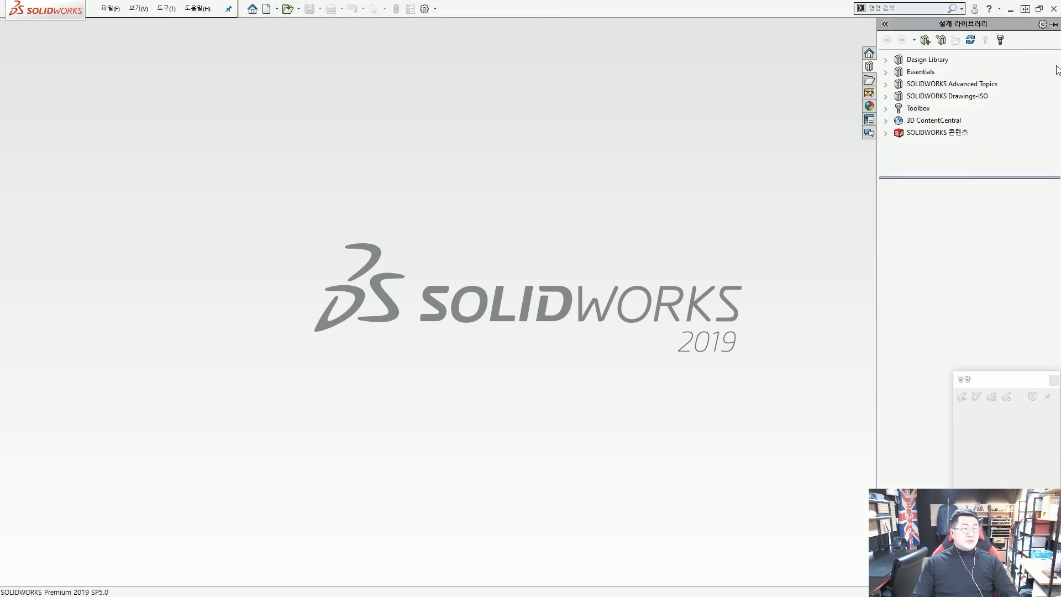
click(887, 72)
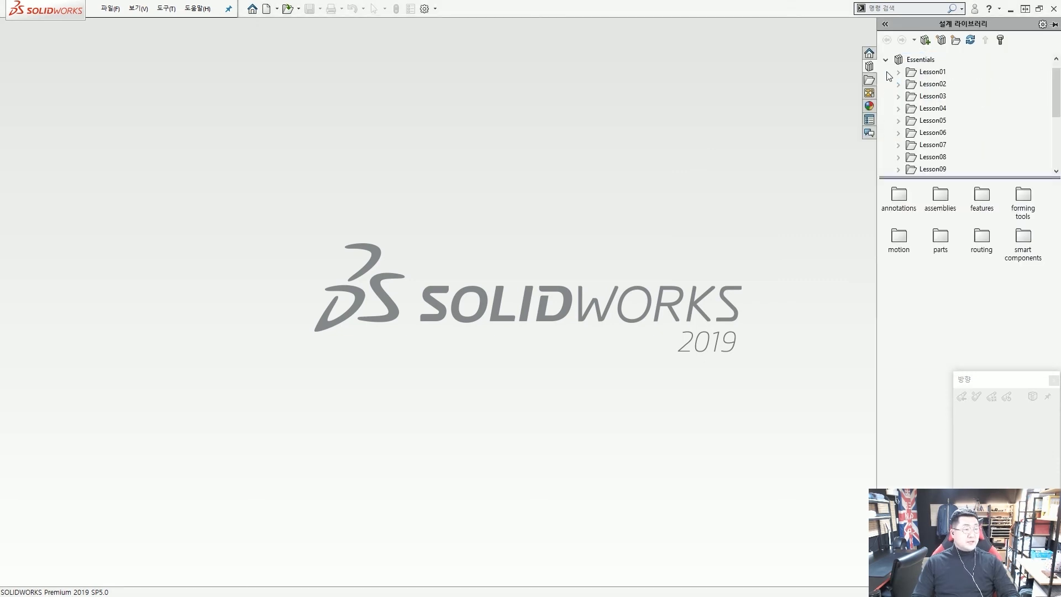
click(900, 96)
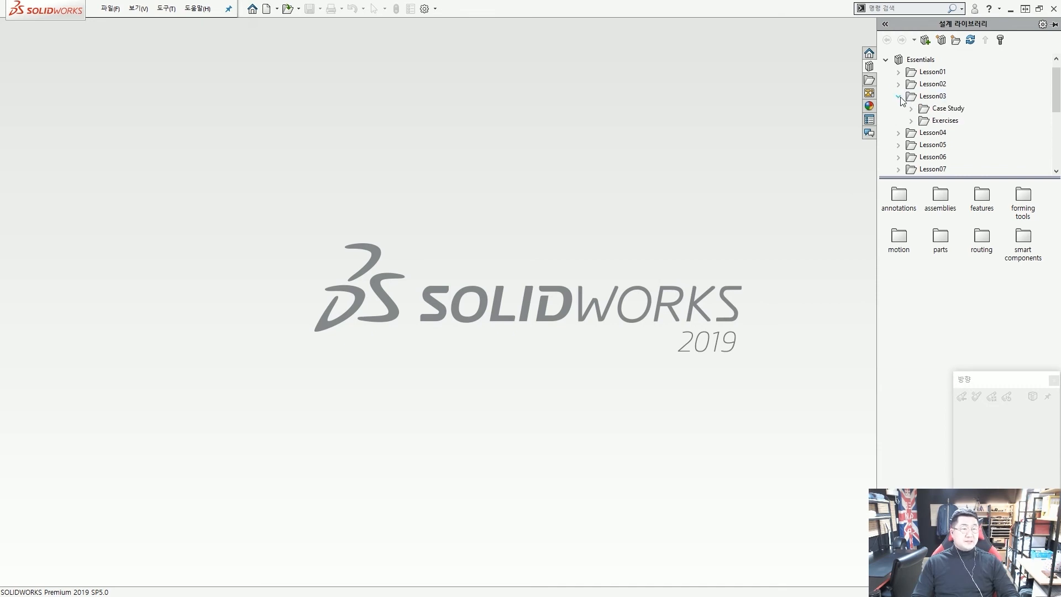
click(935, 122)
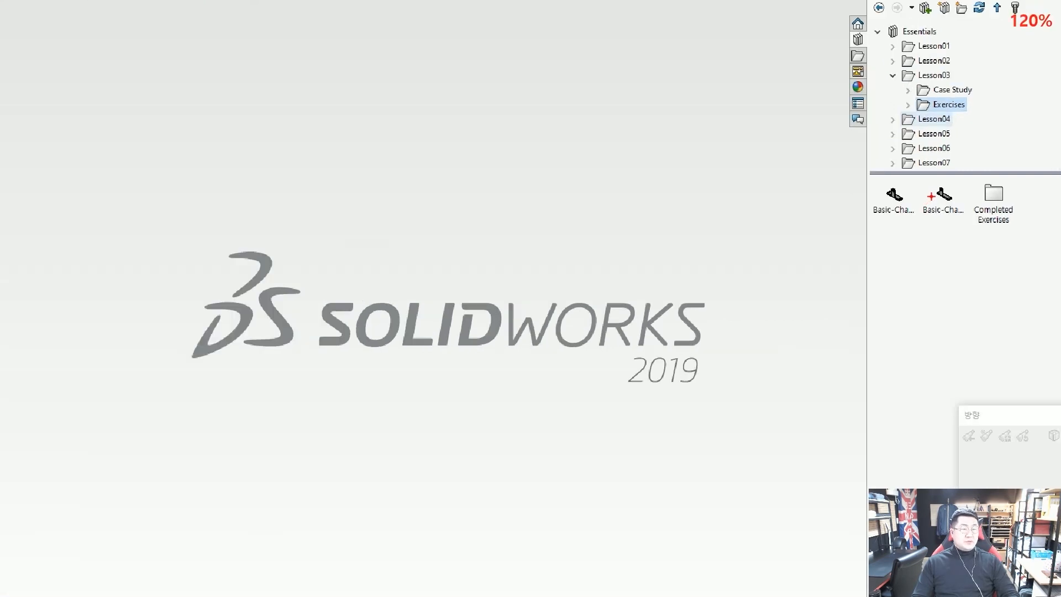
click(946, 205)
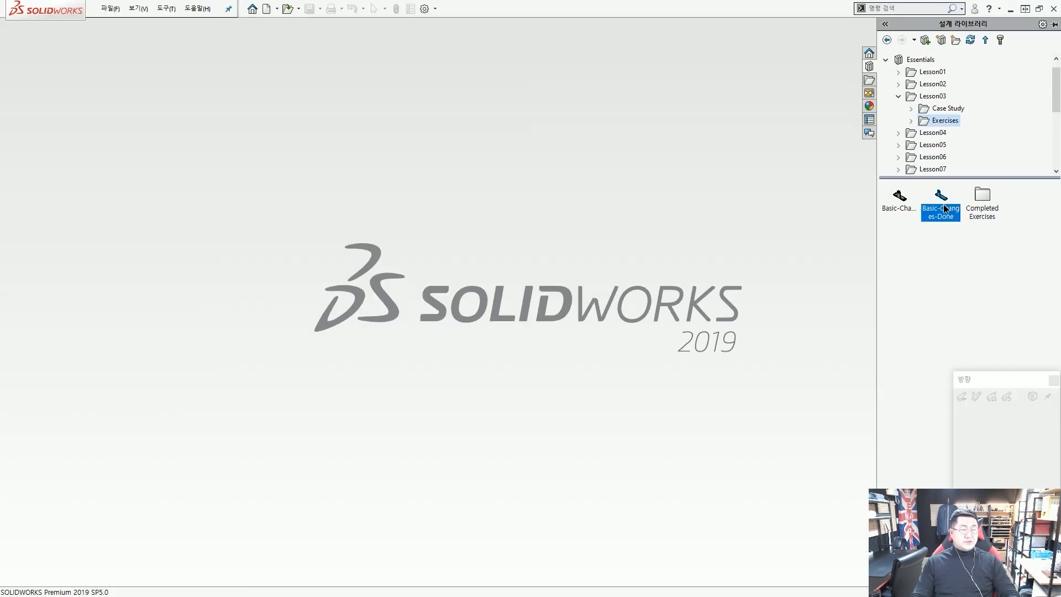
mouse_move(945, 209)
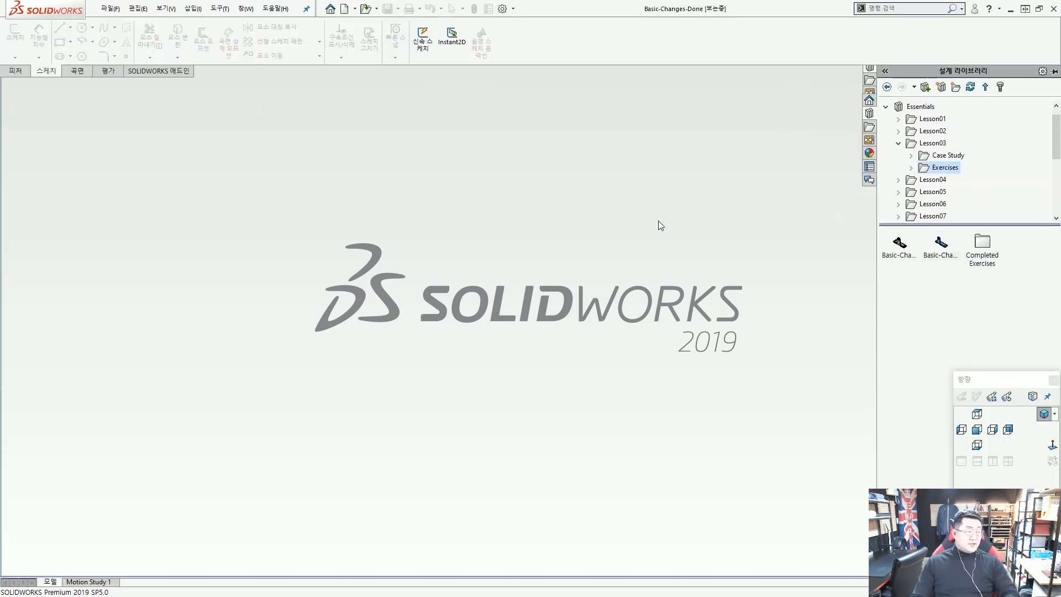
scroll(672, 223, up, 5)
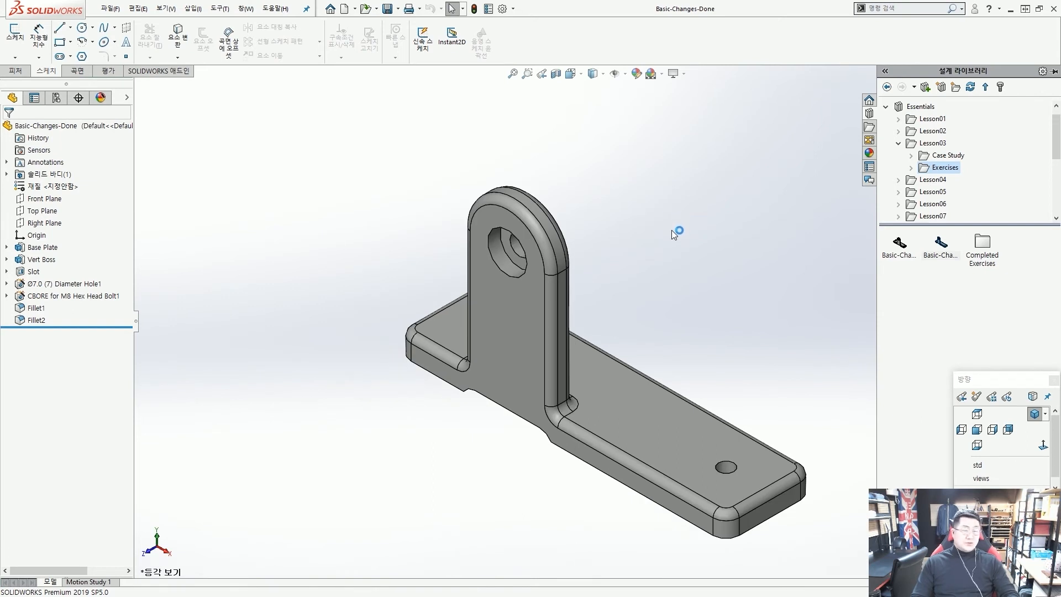
scroll(696, 280, down, 2)
click(690, 279)
scroll(687, 281, up, 4)
scroll(676, 317, down, 2)
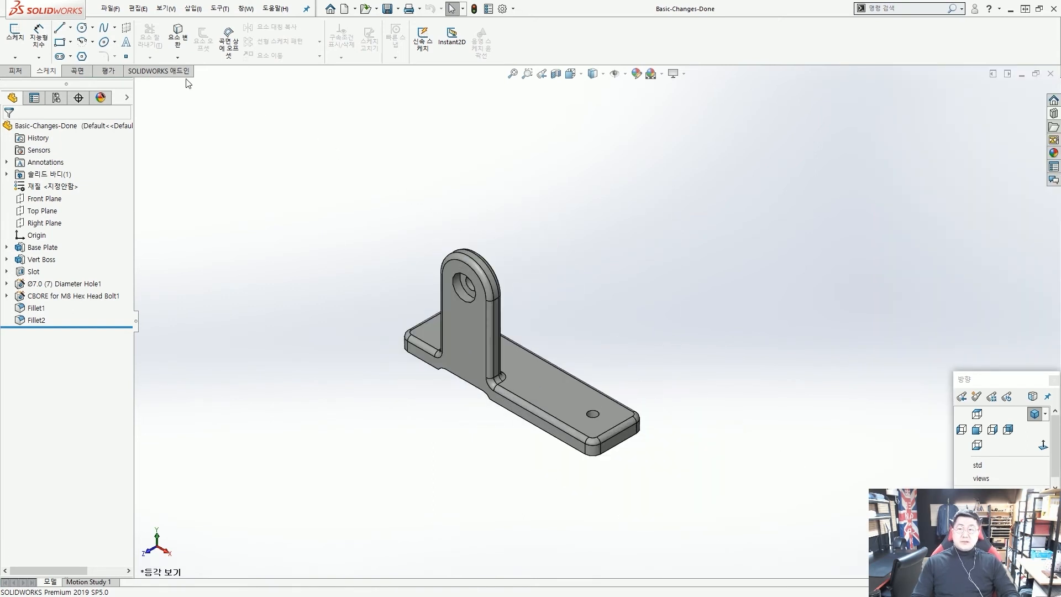
Step: Create a drawing from the Basic-Changes-Done part using the B_Size_ANSI_MM template
click(111, 9)
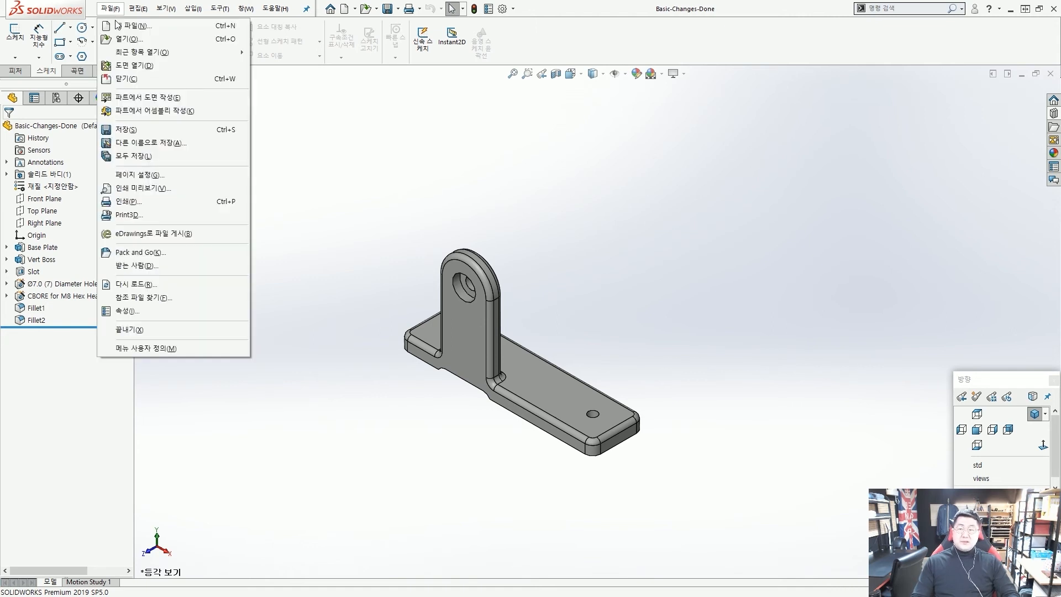
click(155, 101)
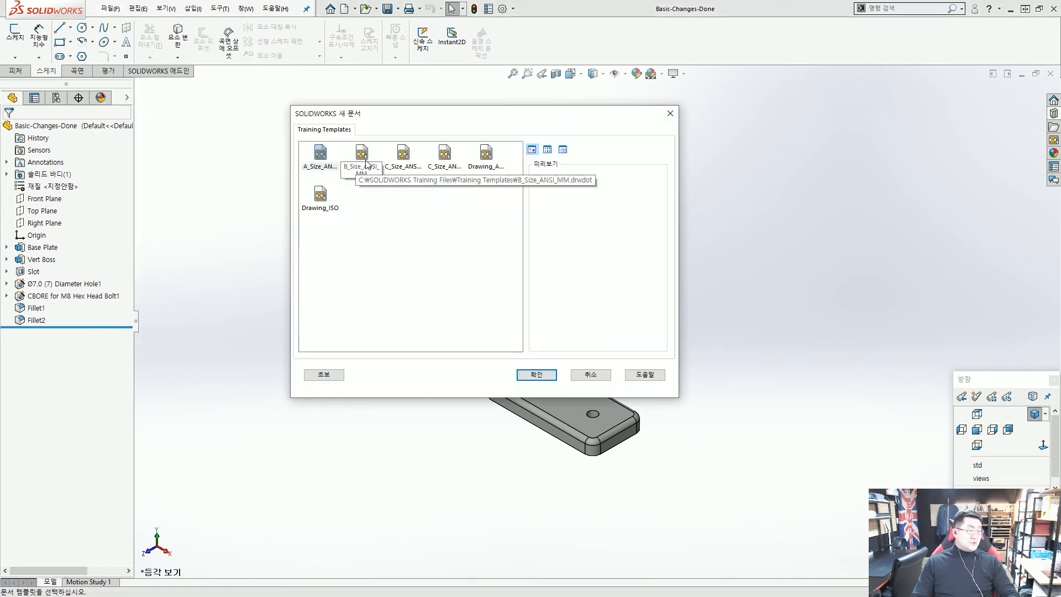
click(364, 160)
drag(335, 138, 384, 186)
drag(440, 265, 374, 178)
key(Escape)
double_click(364, 155)
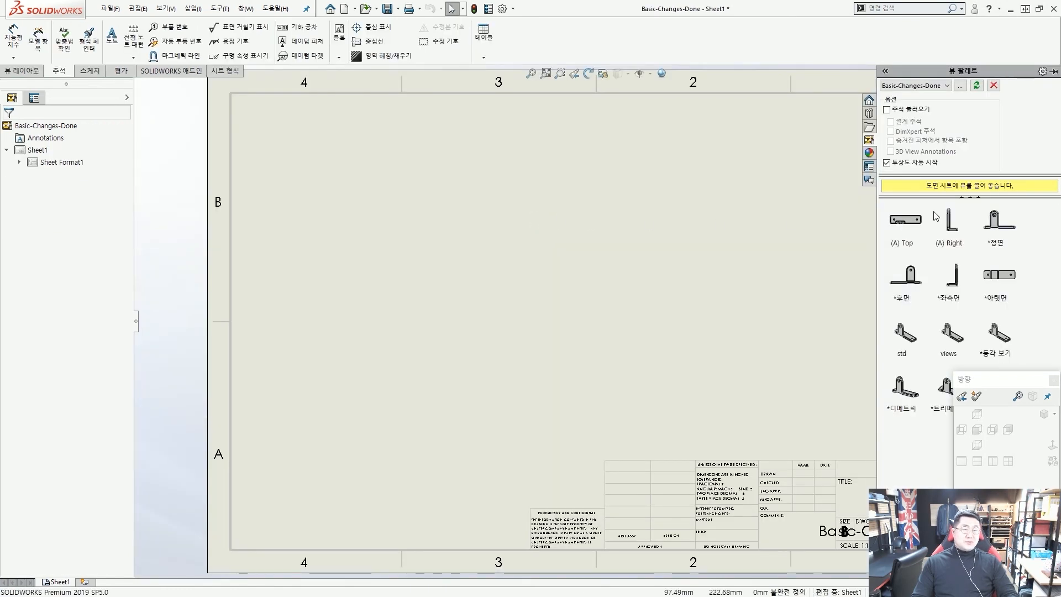
drag(857, 132, 875, 147)
drag(876, 68, 1056, 433)
mouse_move(792, 234)
mouse_down()
mouse_move(882, 166)
mouse_move(944, 172)
mouse_up()
scroll(910, 157, up, 7)
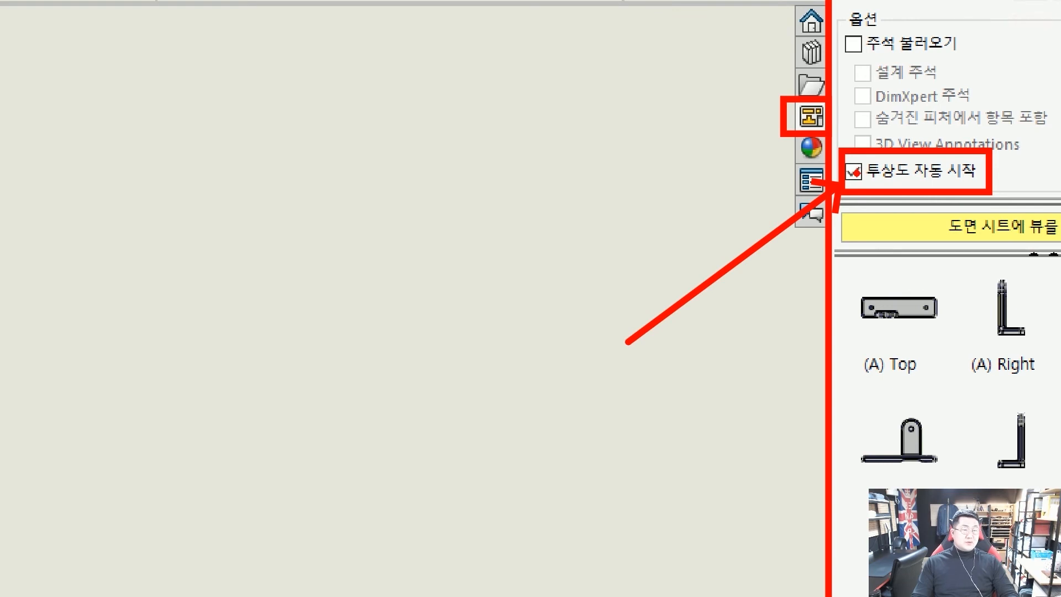
key(Escape)
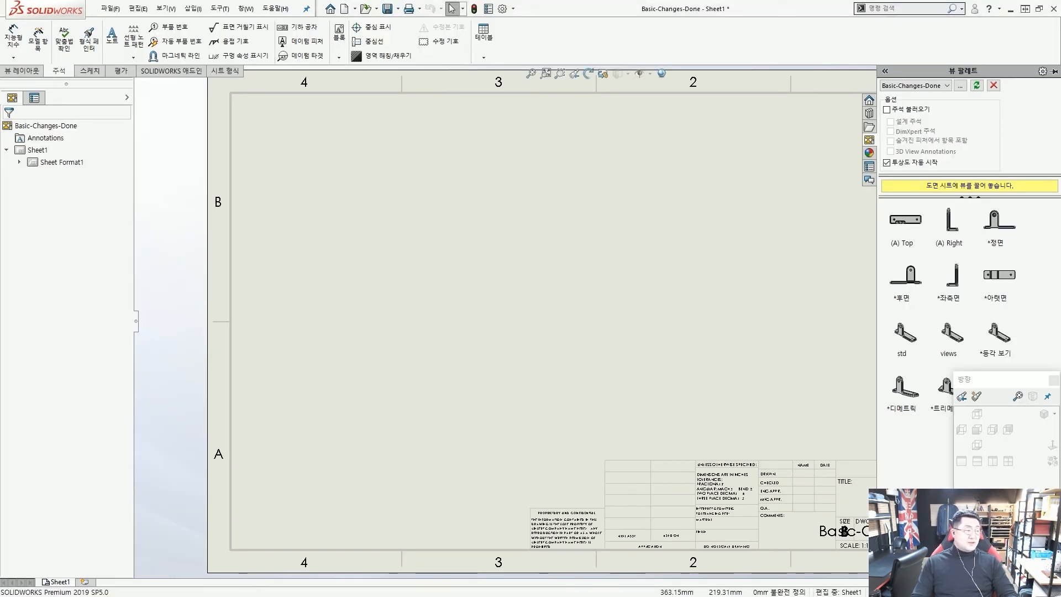
Step: Place the part's front view in the lower left of the sheet and project the top view above it
click(997, 230)
mouse_move(998, 230)
mouse_down()
mouse_move(770, 288)
mouse_move(413, 354)
mouse_up()
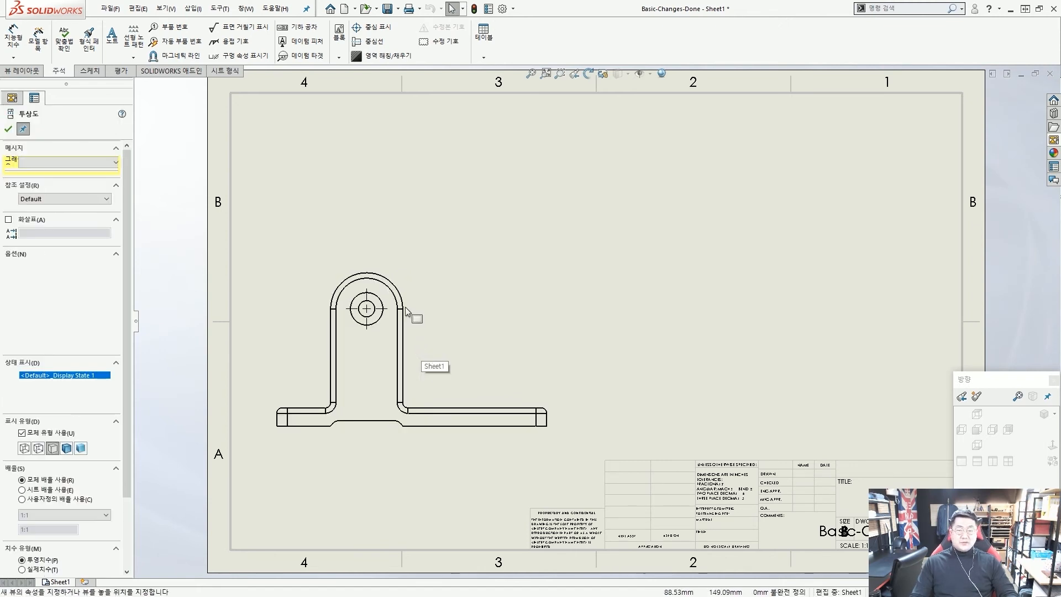
scroll(406, 306, up, 1)
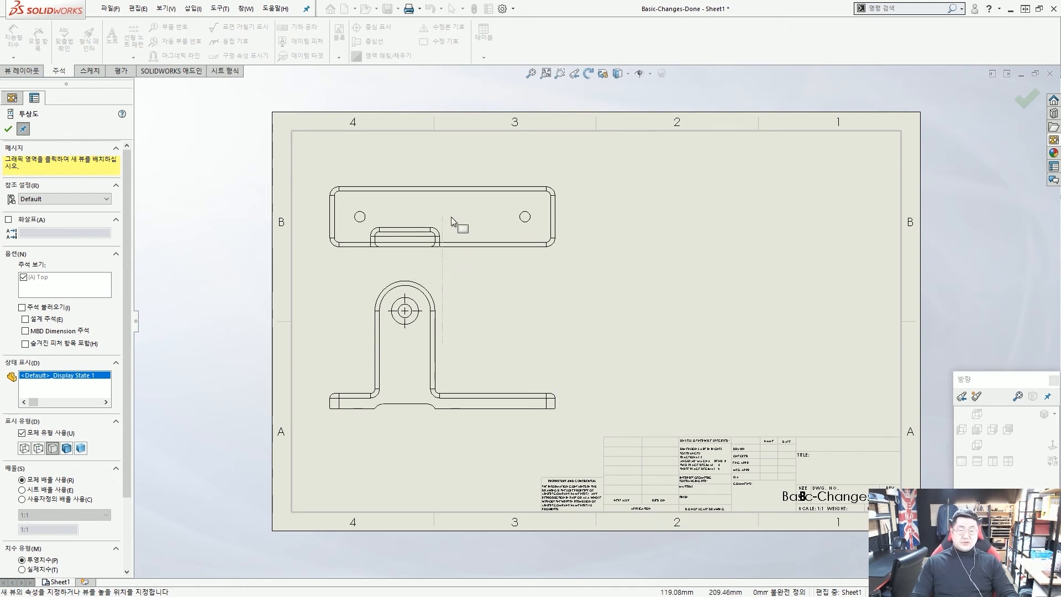
click(455, 202)
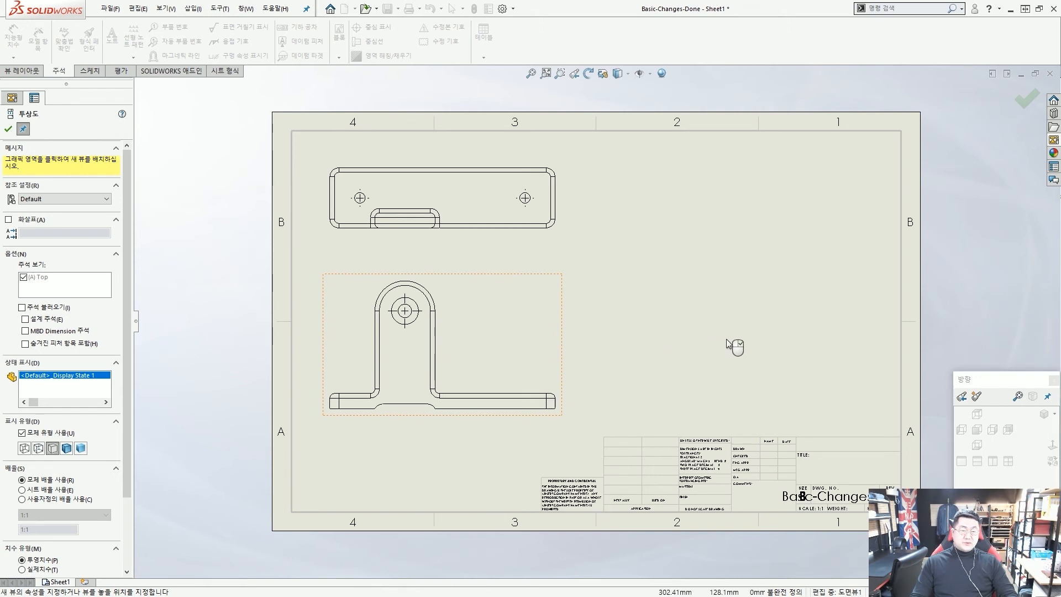
Step: Project the right side view beside the front view and an isometric view in the sheet's upper right, and finish projecting
click(752, 337)
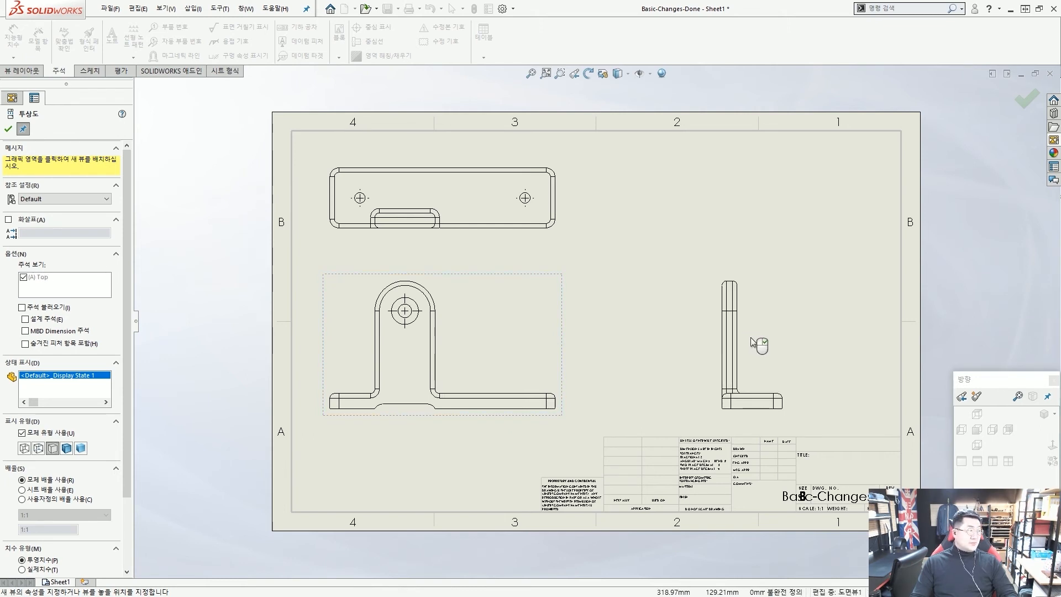
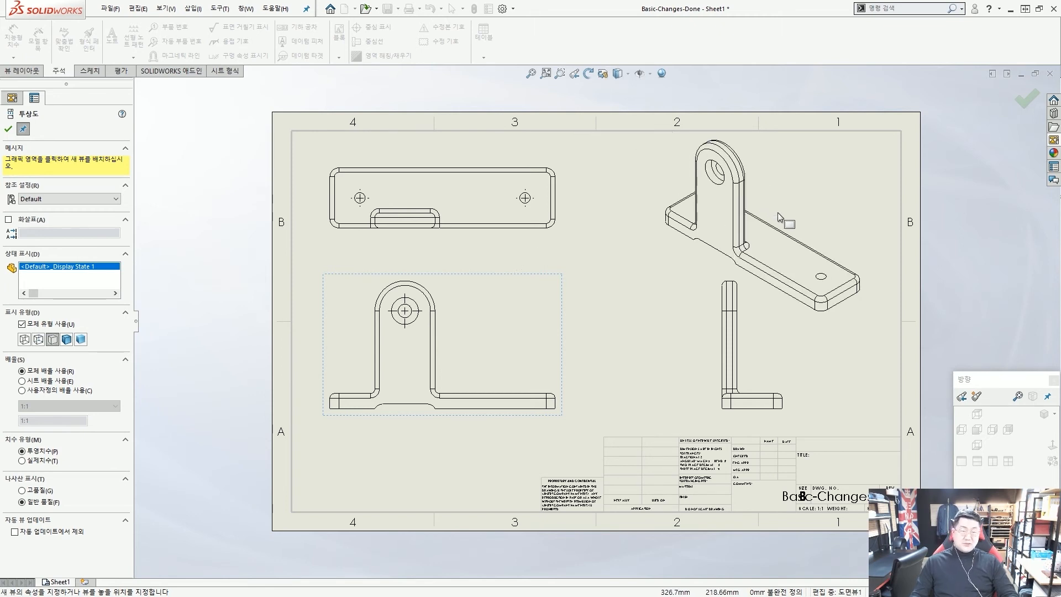
click(782, 205)
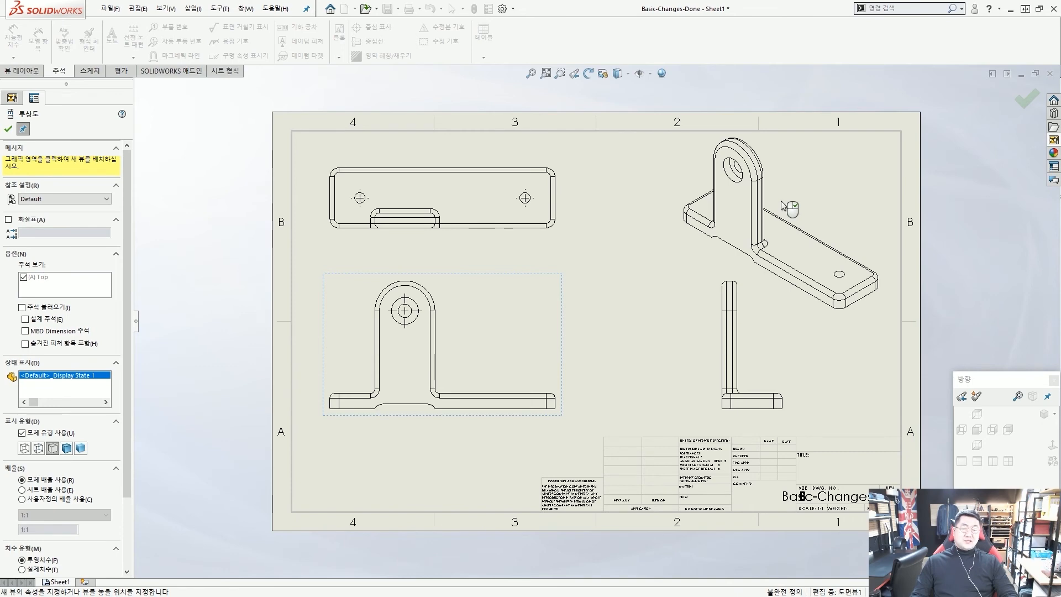
scroll(772, 203, up, 2)
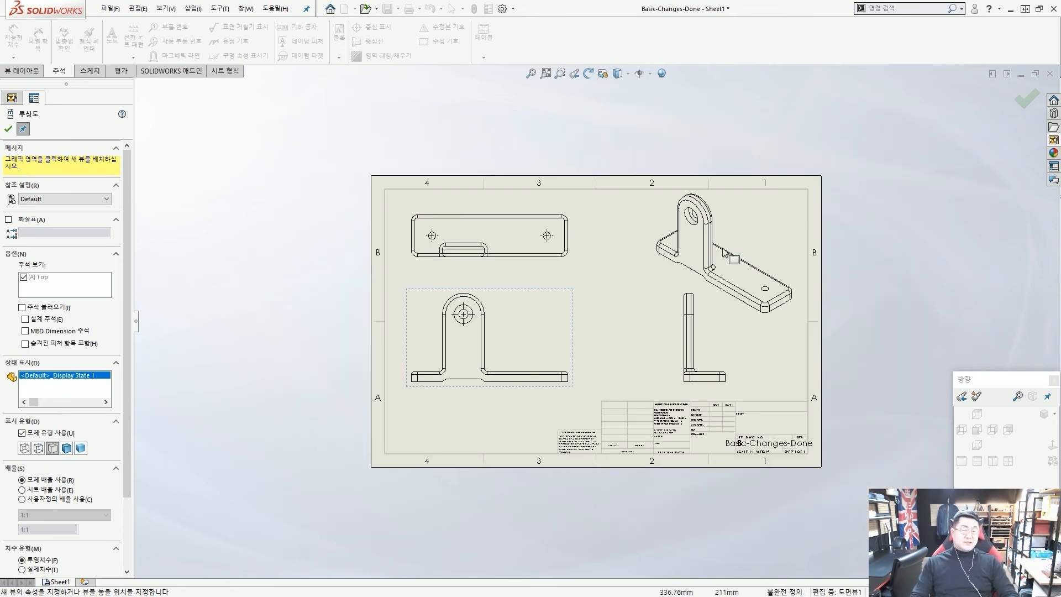
key(Escape)
scroll(592, 328, down, 1)
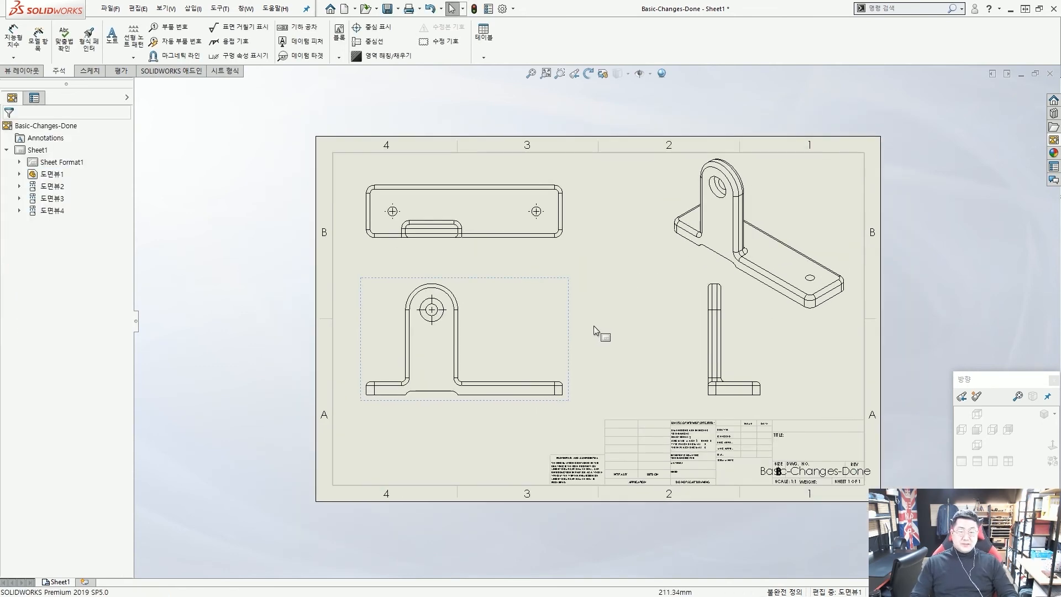
Step: Shift the isometric view slightly to the right on the sheet and deselect it
scroll(642, 304, up, 3)
scroll(642, 304, down, 2)
drag(573, 309, 582, 318)
key(Escape)
key(Escape)
scroll(795, 257, up, 3)
scroll(721, 294, down, 2)
scroll(706, 292, down, 2)
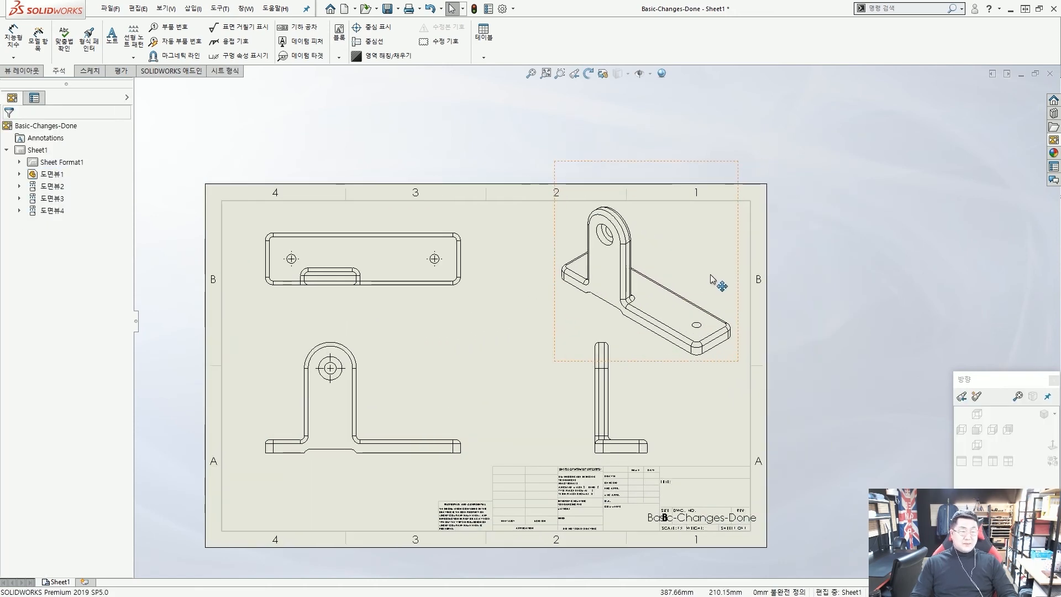
click(721, 210)
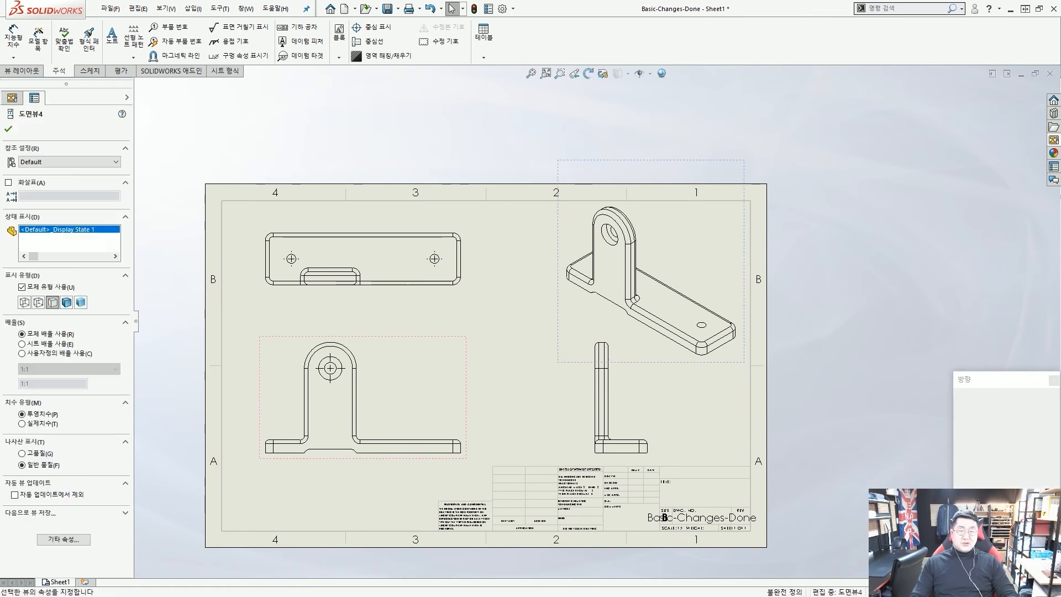
click(844, 233)
Step: Save the drawing as Basic-Changes-Done in the Exercises folder
scroll(764, 231, up, 2)
scroll(762, 232, up, 1)
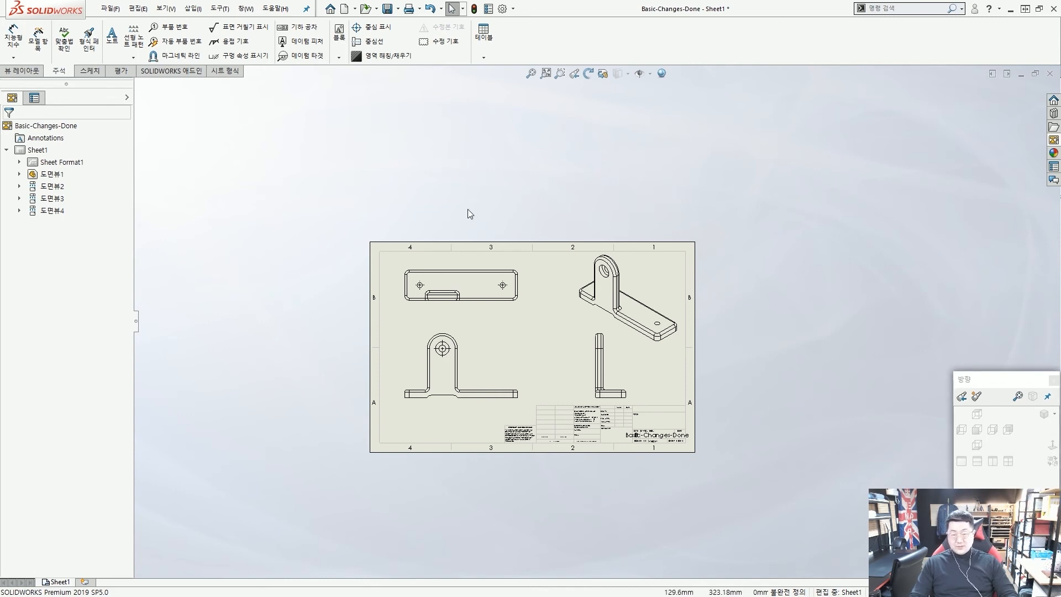
key(ctrl+s)
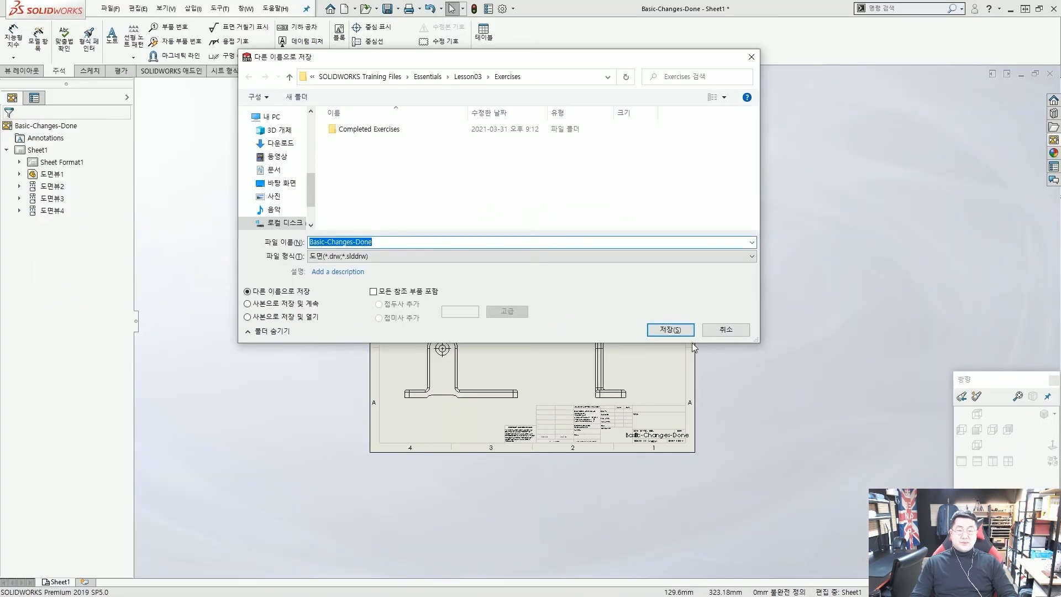
click(670, 330)
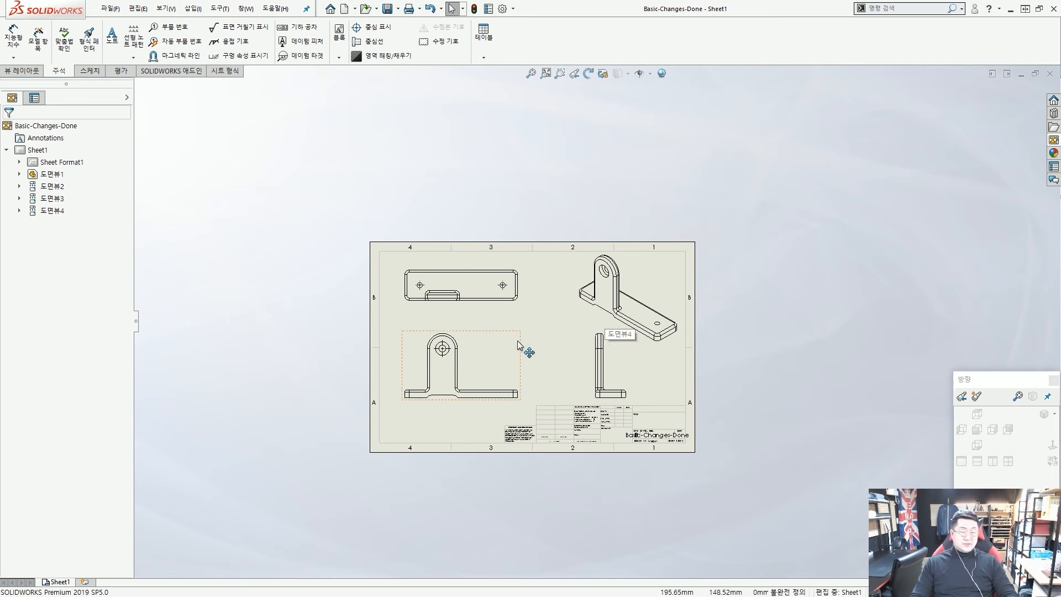
Step: Start inserting model items, taking them from the entire model and importing into all views
scroll(522, 345, down, 2)
click(199, 9)
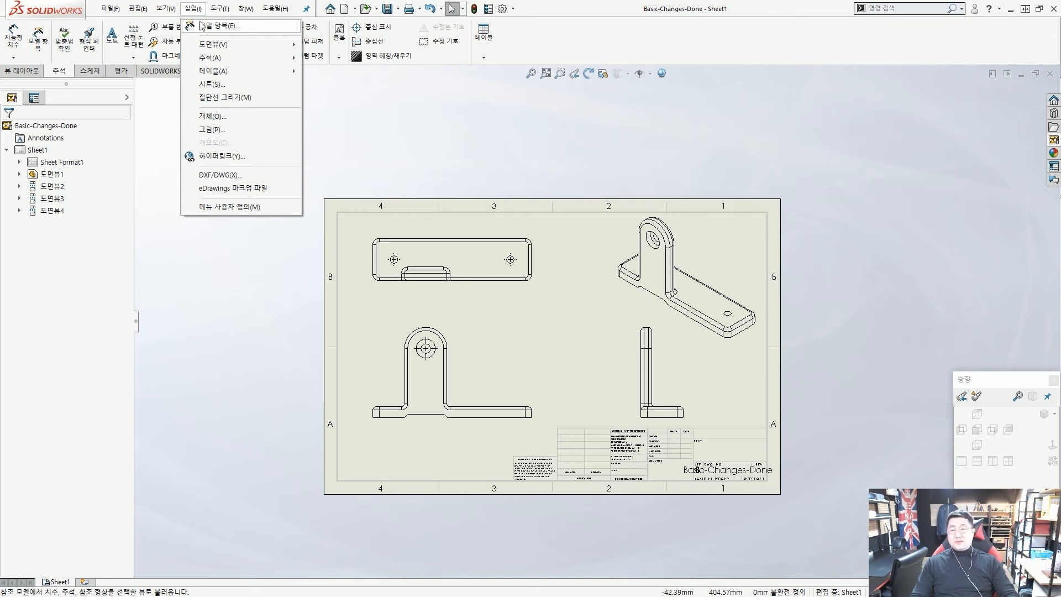
click(202, 25)
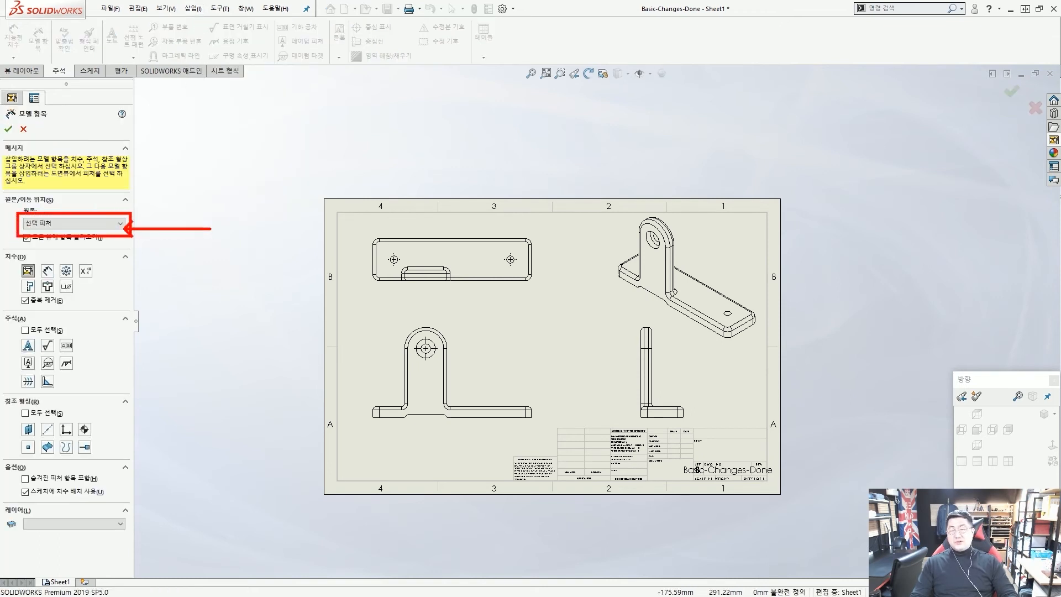
click(118, 225)
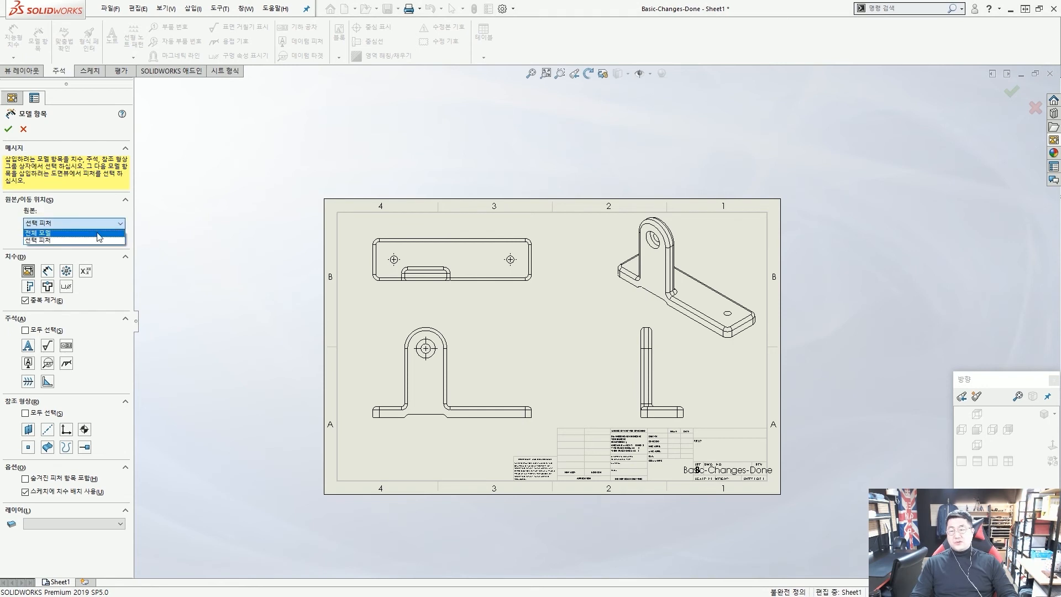
click(99, 234)
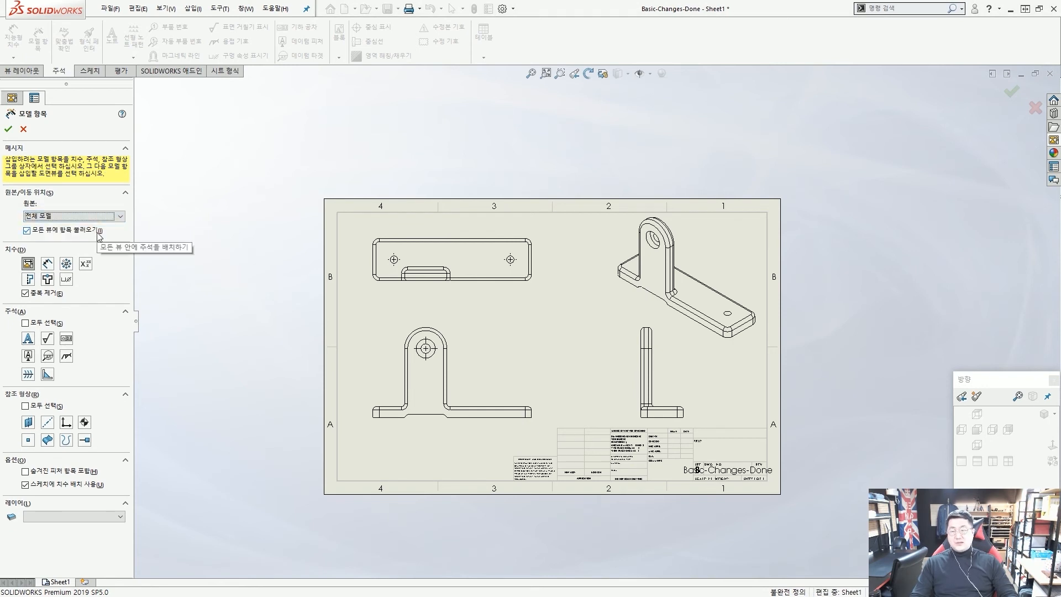
Step: Also include unmarked, instance count and toleranced dimensions, Hole Wizard locations and hole callouts, and insert the model items
click(49, 268)
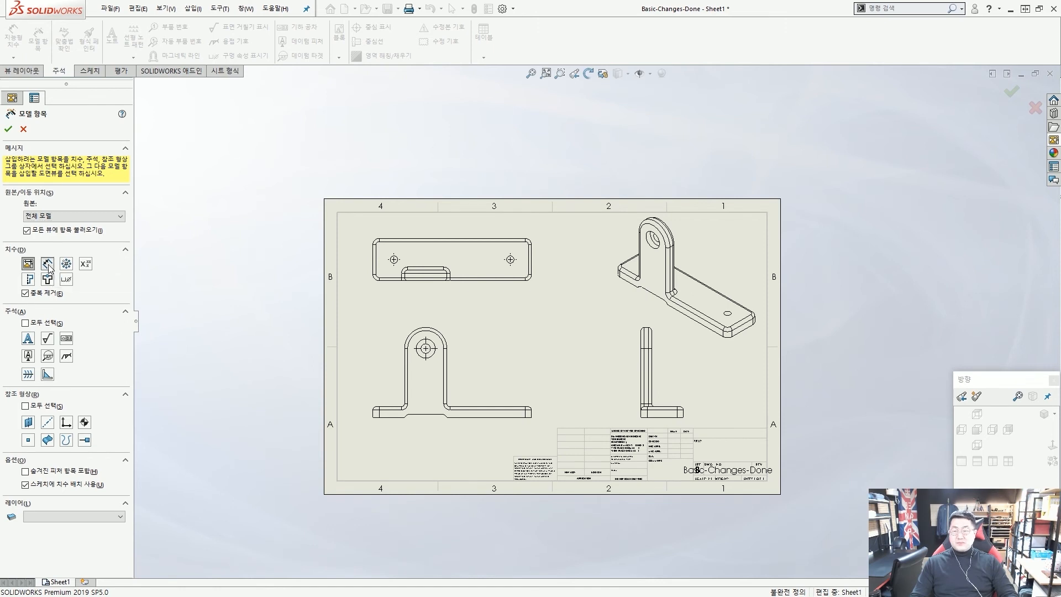
click(63, 268)
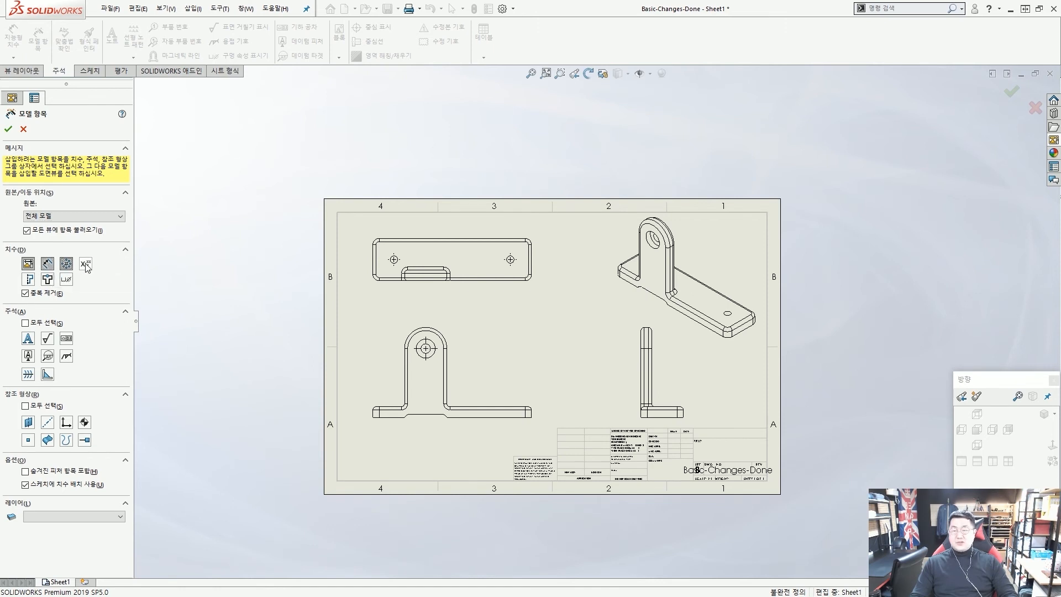
click(86, 265)
click(48, 283)
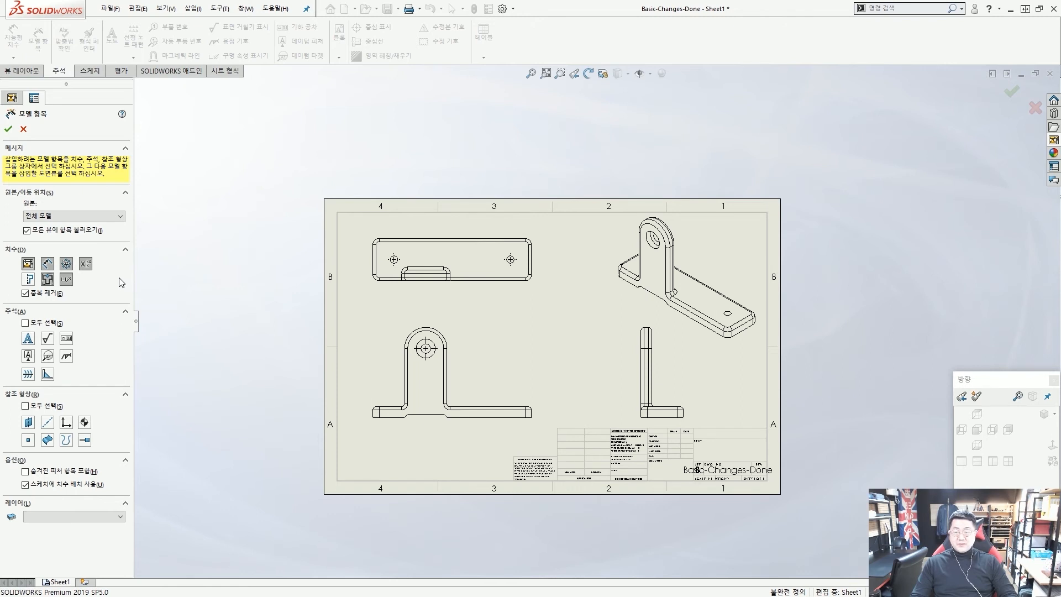
click(8, 129)
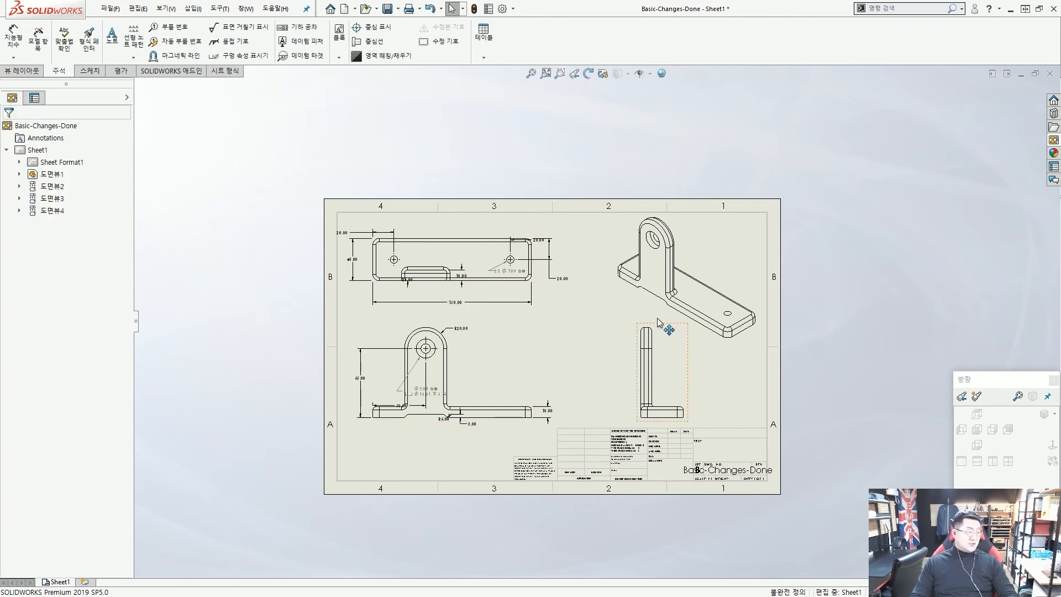
Step: Select all dimensions in the top and front views and auto-arrange them, then clear the selection
scroll(523, 360, down, 5)
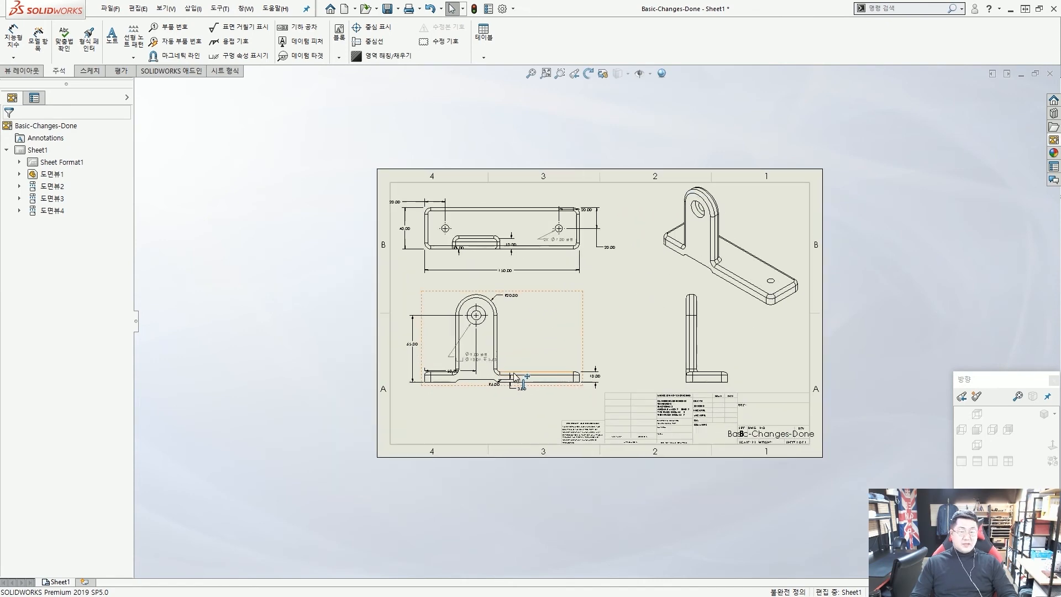
scroll(597, 310, up, 3)
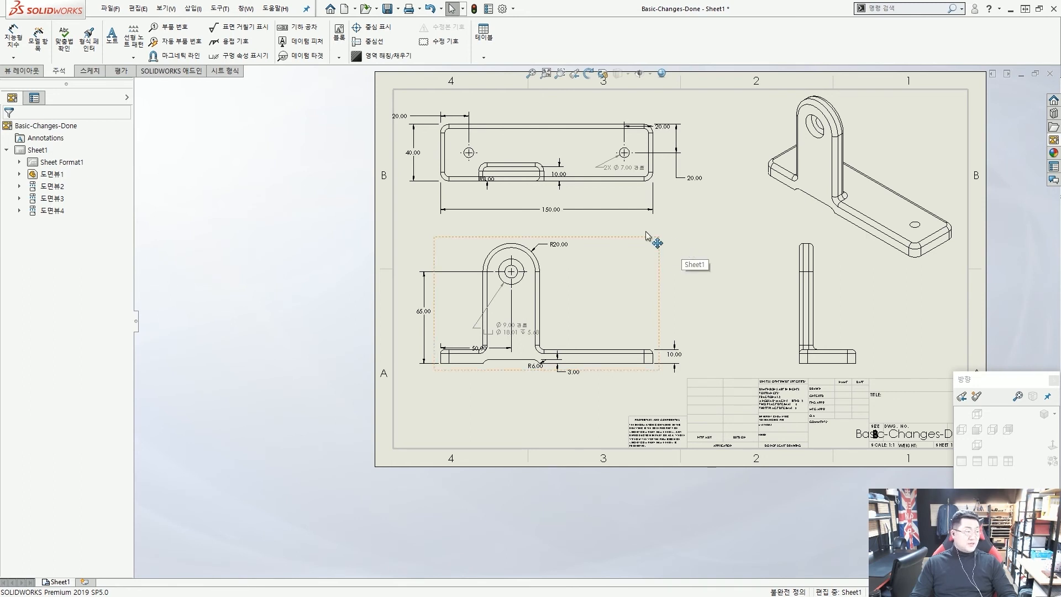
scroll(566, 217, up, 1)
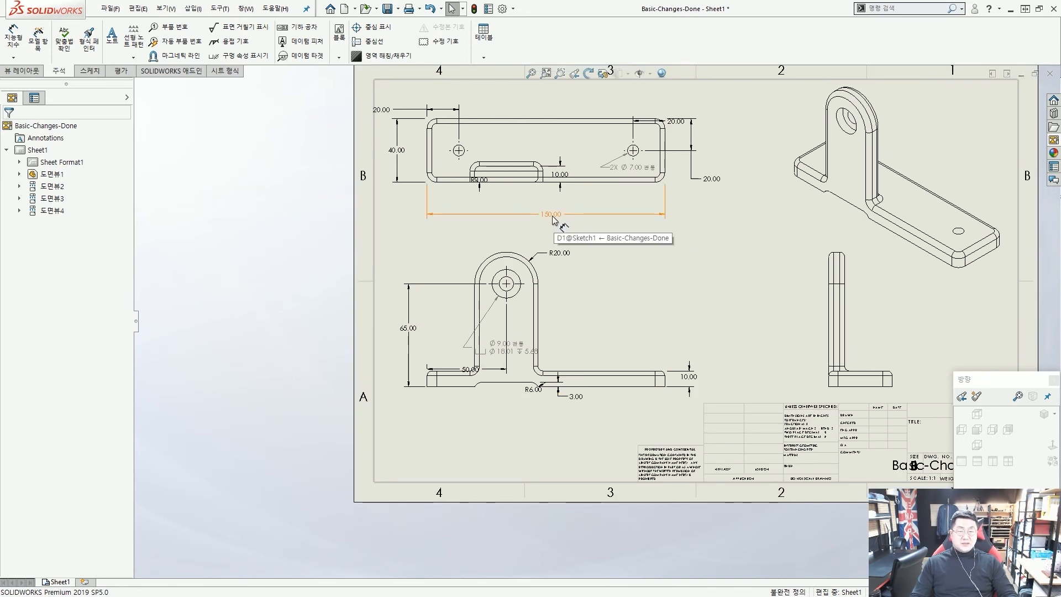
click(552, 210)
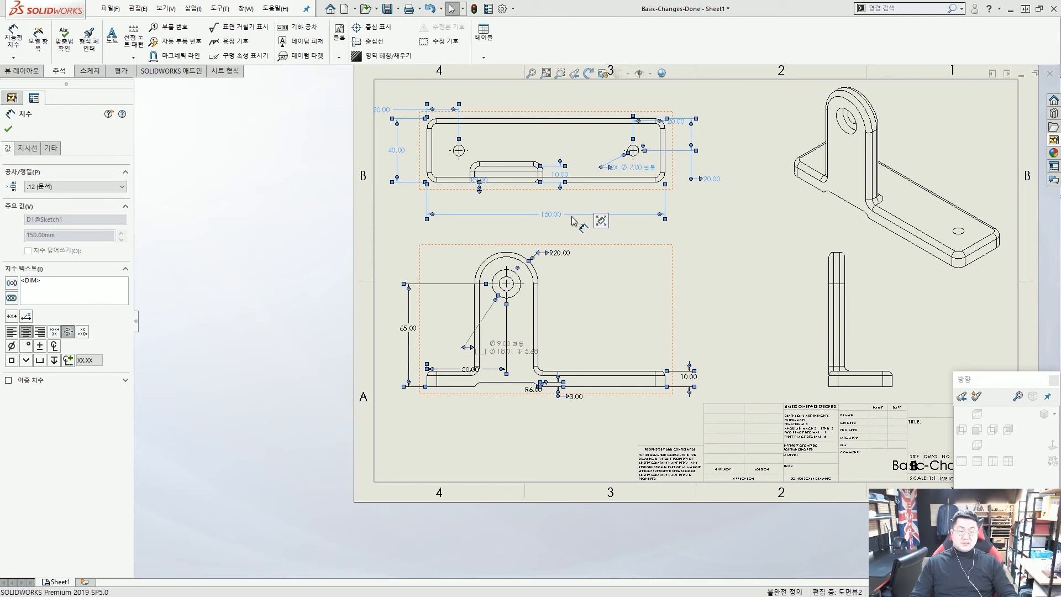
mouse_move(601, 221)
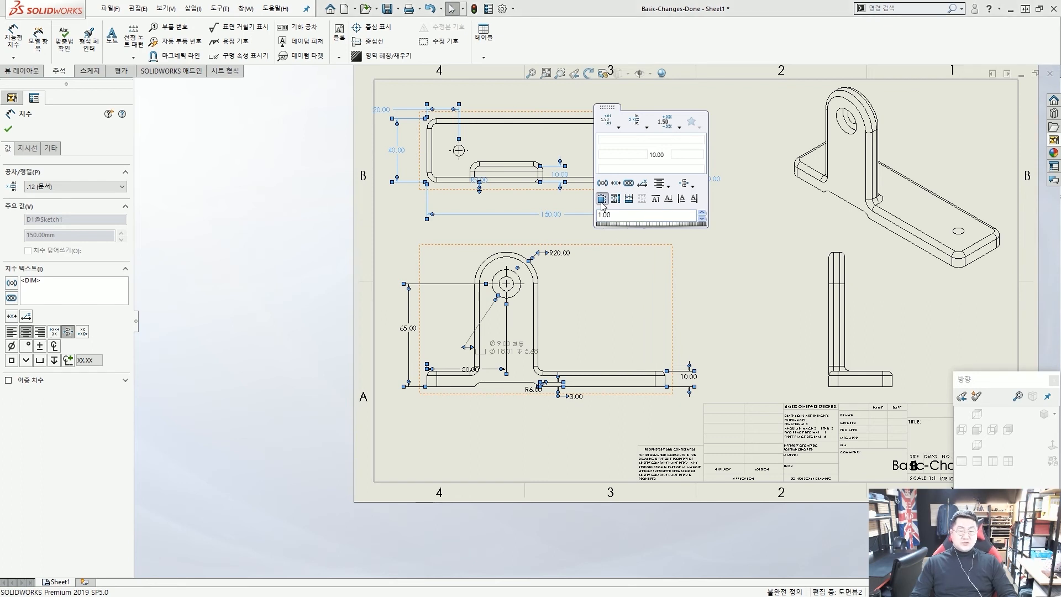
click(602, 203)
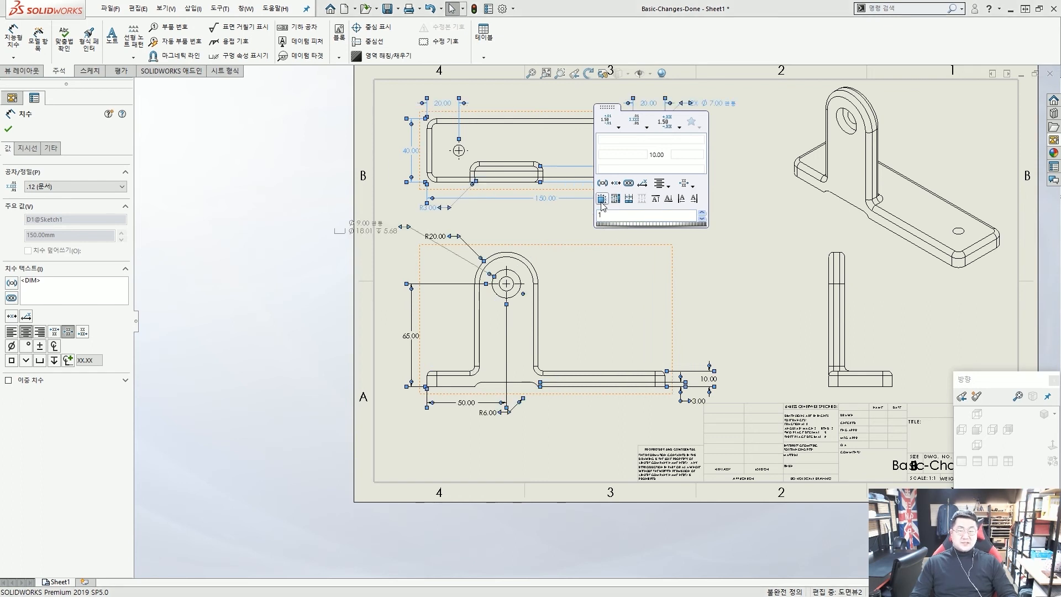
click(728, 258)
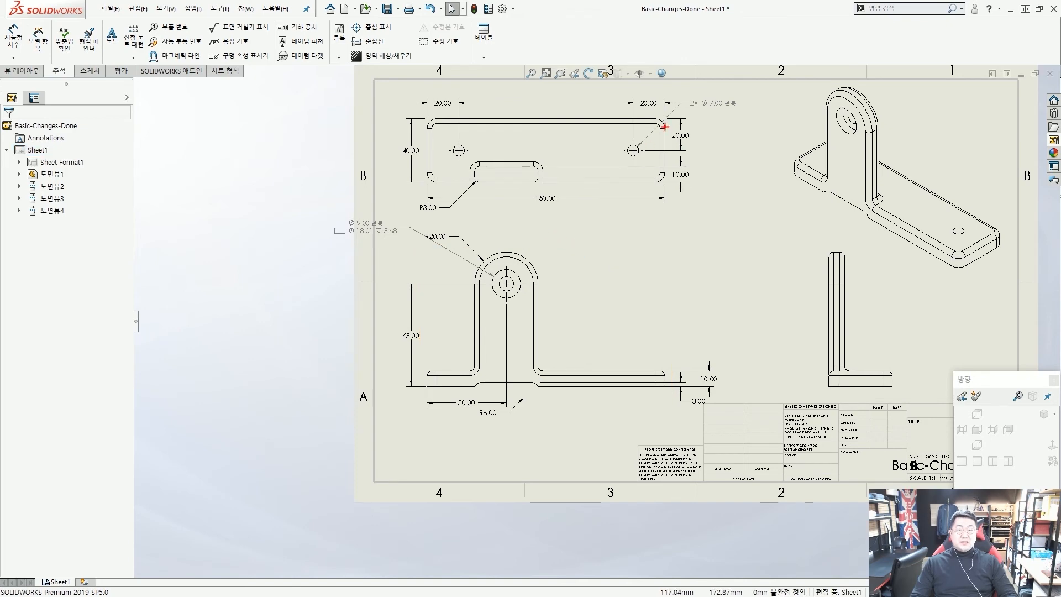
scroll(665, 127, up, 4)
drag(620, 163, 686, 104)
mouse_move(748, 115)
mouse_down()
mouse_move(692, 100)
mouse_move(731, 136)
mouse_up()
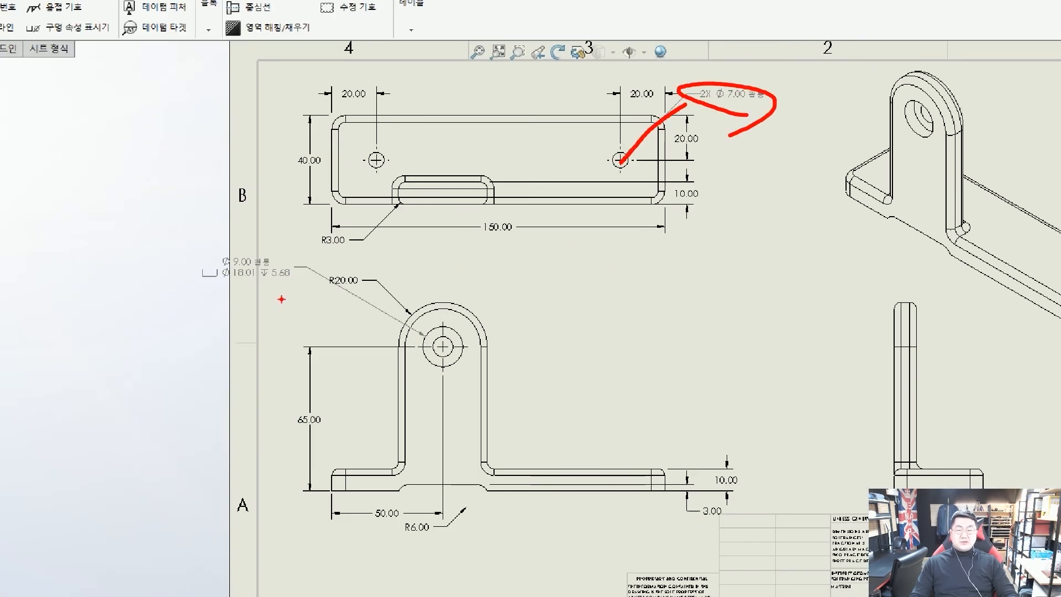
key(Escape)
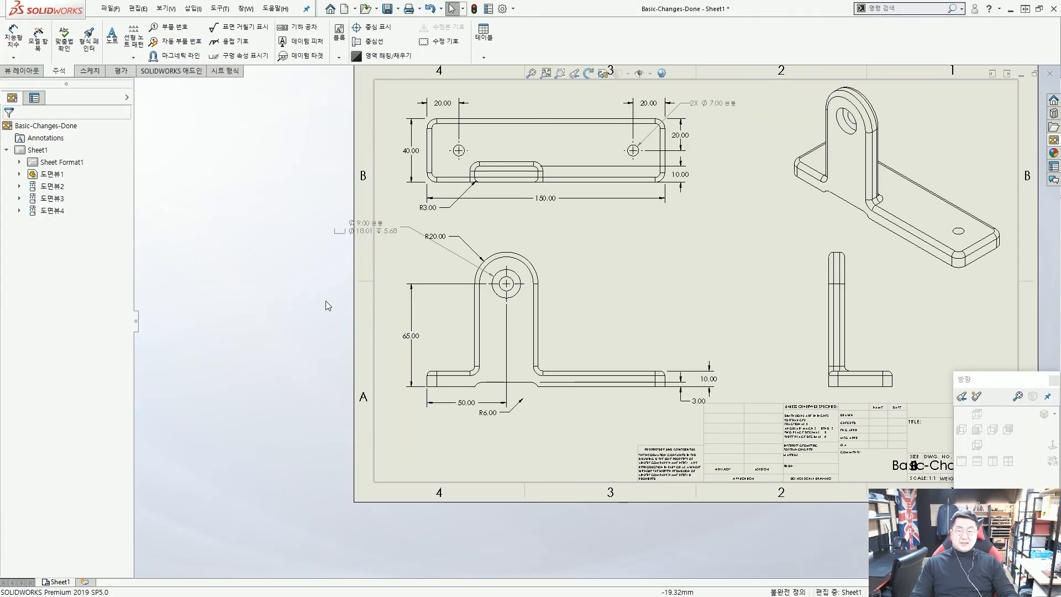
Step: Move the front view's counterbore hole callout to the upper right of the hole and deselect it
scroll(418, 267, up, 2)
ctrl+drag(298, 197, 441, 258)
ctrl+shift+drag(259, 321, 319, 244)
key(Escape)
mouse_move(369, 221)
mouse_down()
mouse_move(696, 236)
mouse_move(681, 230)
mouse_up()
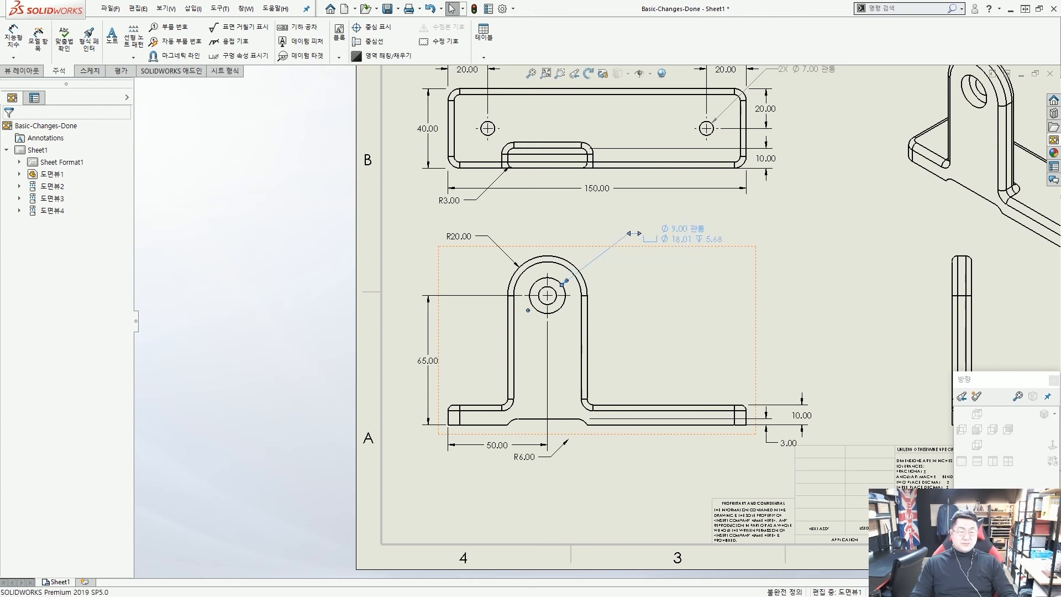
click(813, 295)
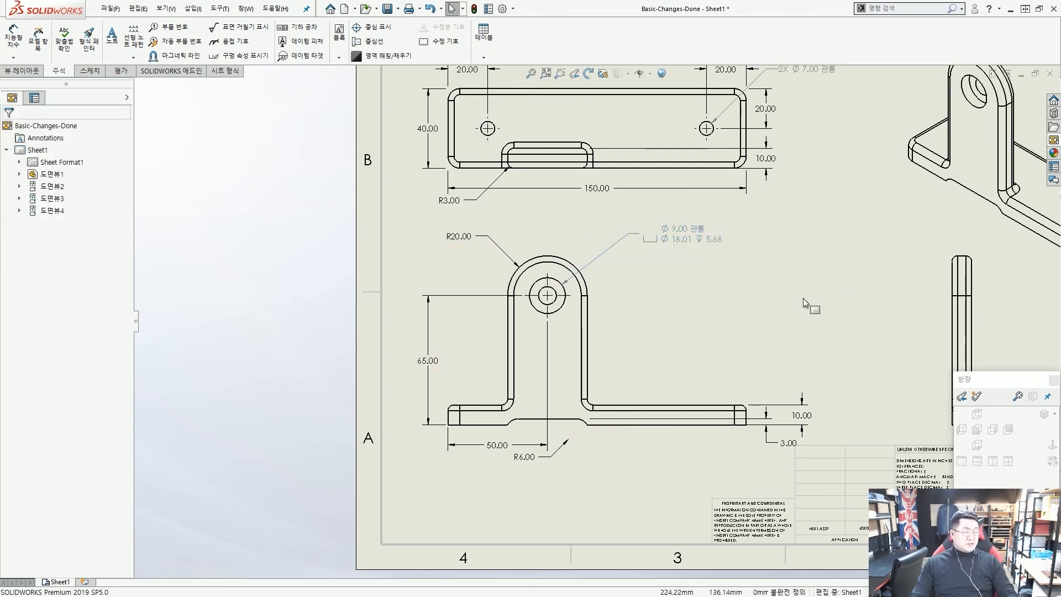
Step: Move the R6.00 radius dimension above the base plate, to the right of the upright in the front view
scroll(802, 299, up, 2)
scroll(586, 397, down, 2)
scroll(587, 398, down, 4)
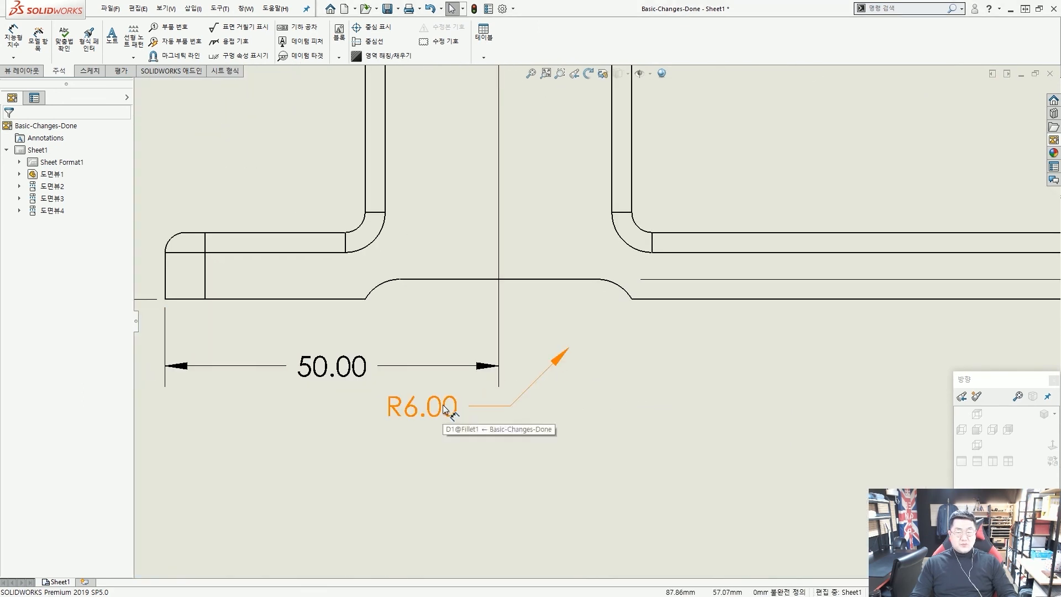
drag(429, 406, 772, 186)
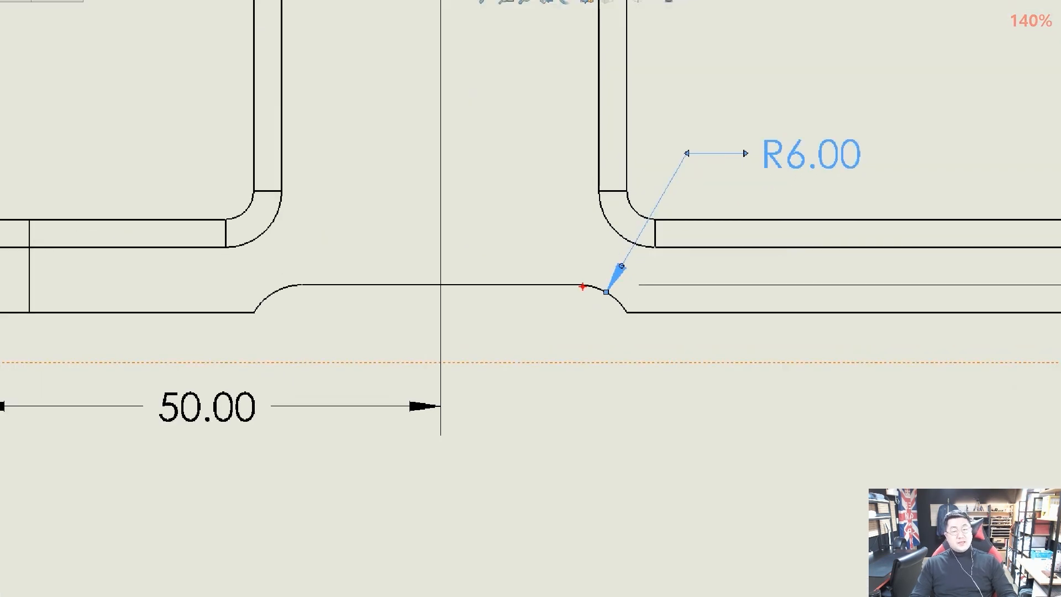
mouse_move(583, 286)
mouse_down()
mouse_move(606, 289)
mouse_move(618, 310)
mouse_up()
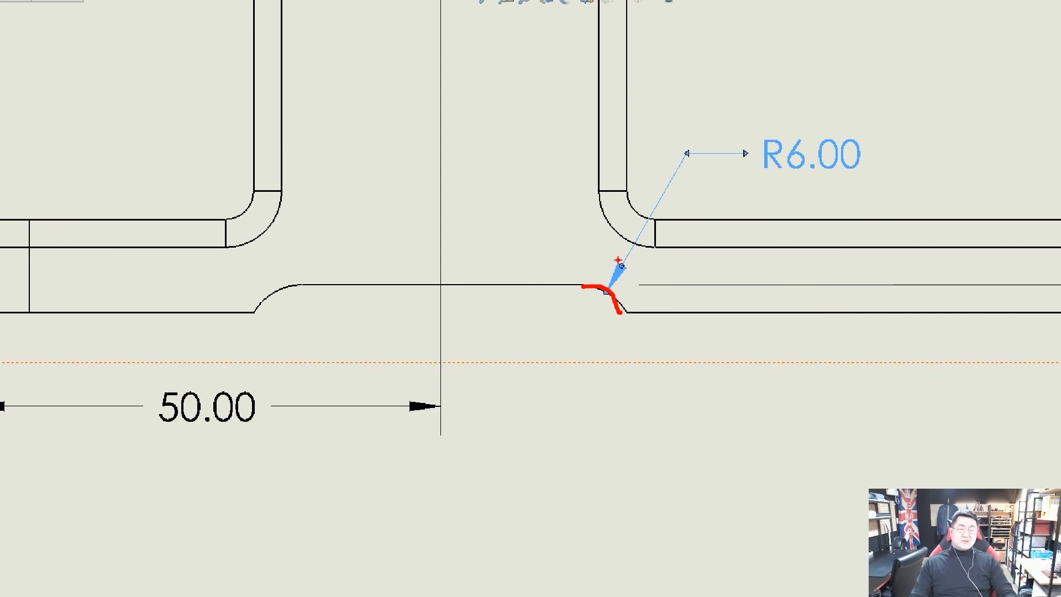
key(Escape)
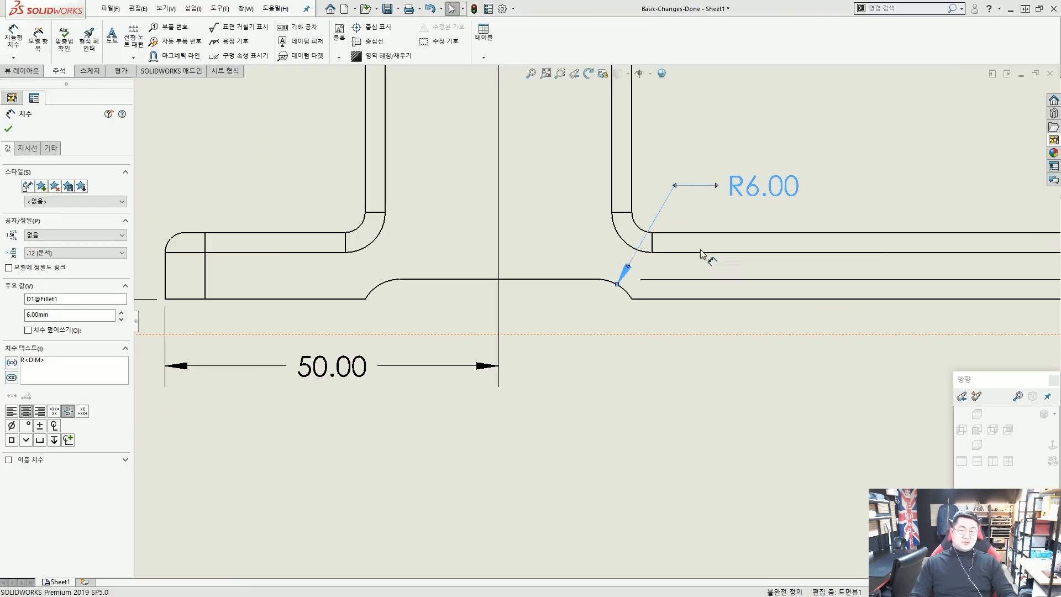
Step: Place the R6.00 radius dimension below the front view's base, beneath the 50.00 dimension, and deselect it
click(750, 204)
drag(758, 194, 429, 432)
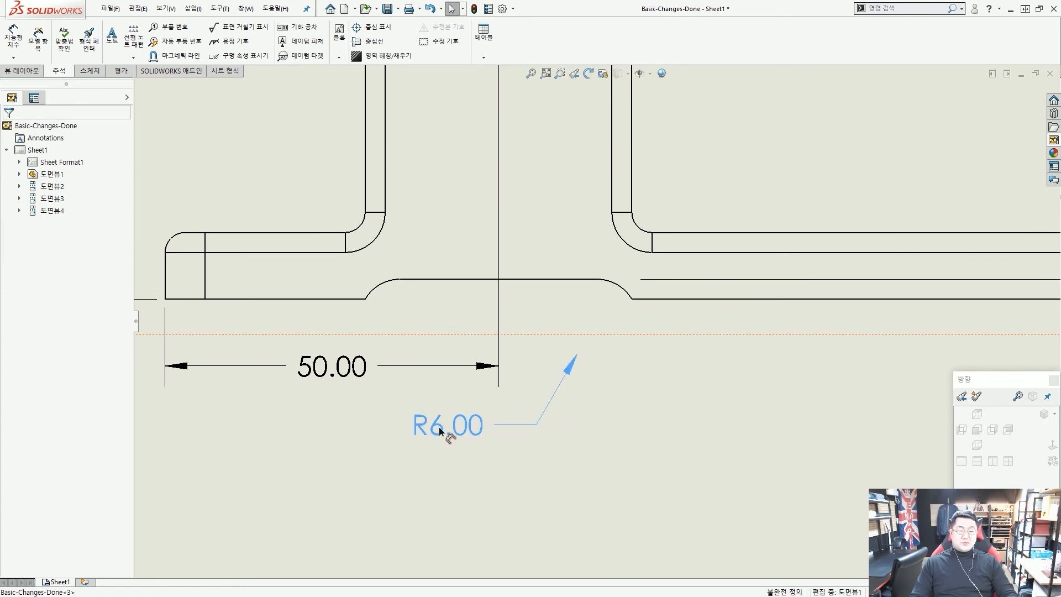
drag(571, 367, 593, 396)
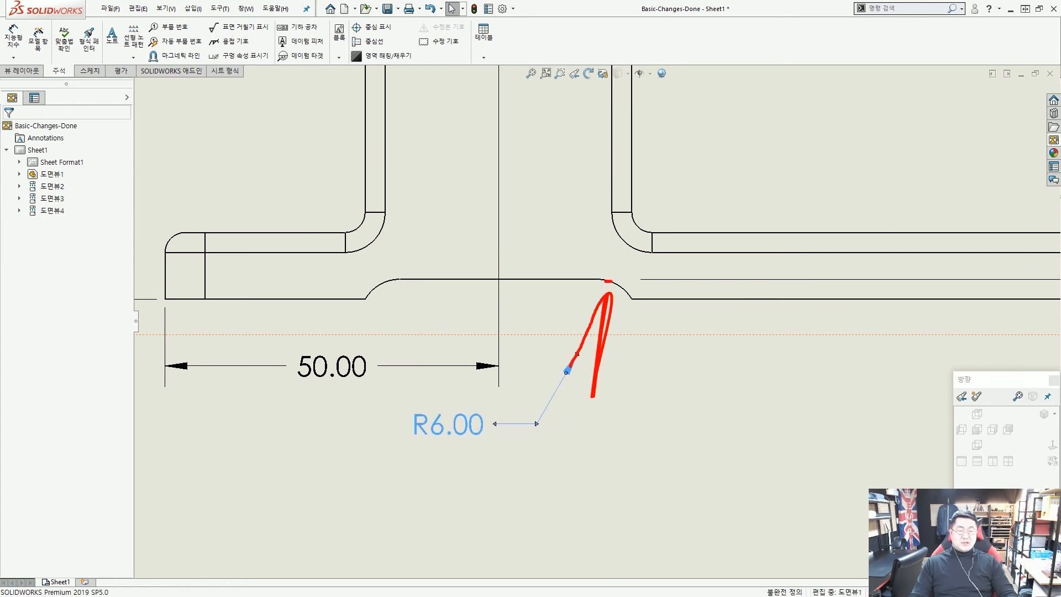
key(Escape)
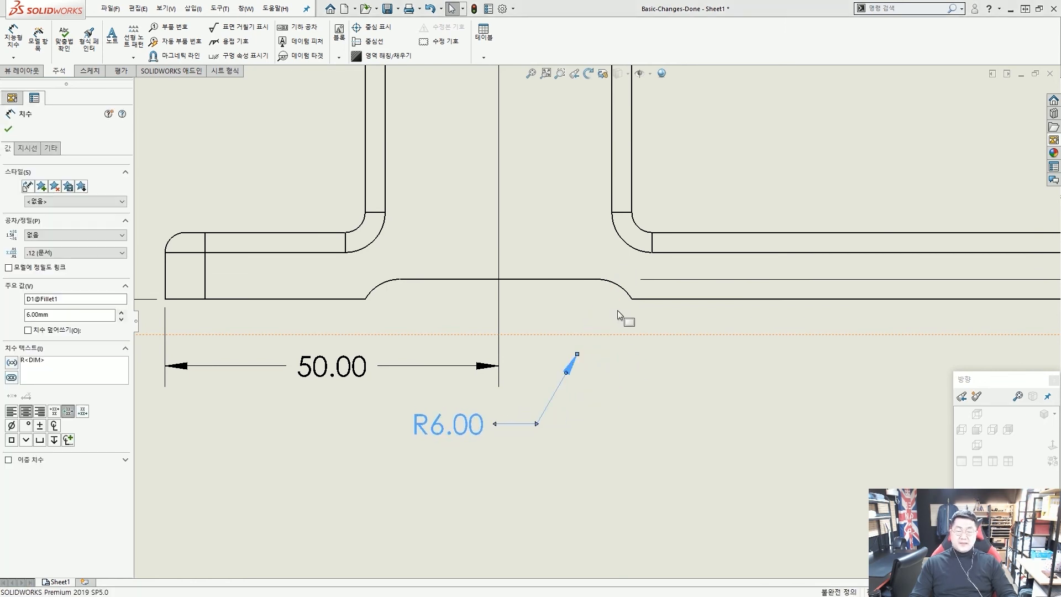
scroll(616, 313, up, 2)
click(592, 373)
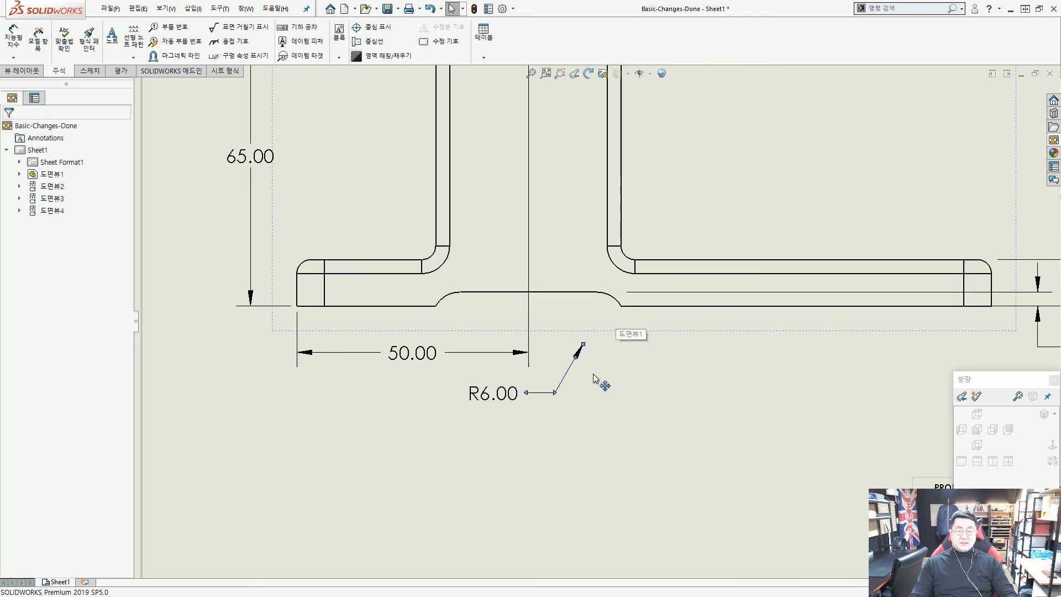
Step: Turn on the arc extension line or opposite side option for the R6.00 dimension so its leader reaches the fillet arc
click(565, 387)
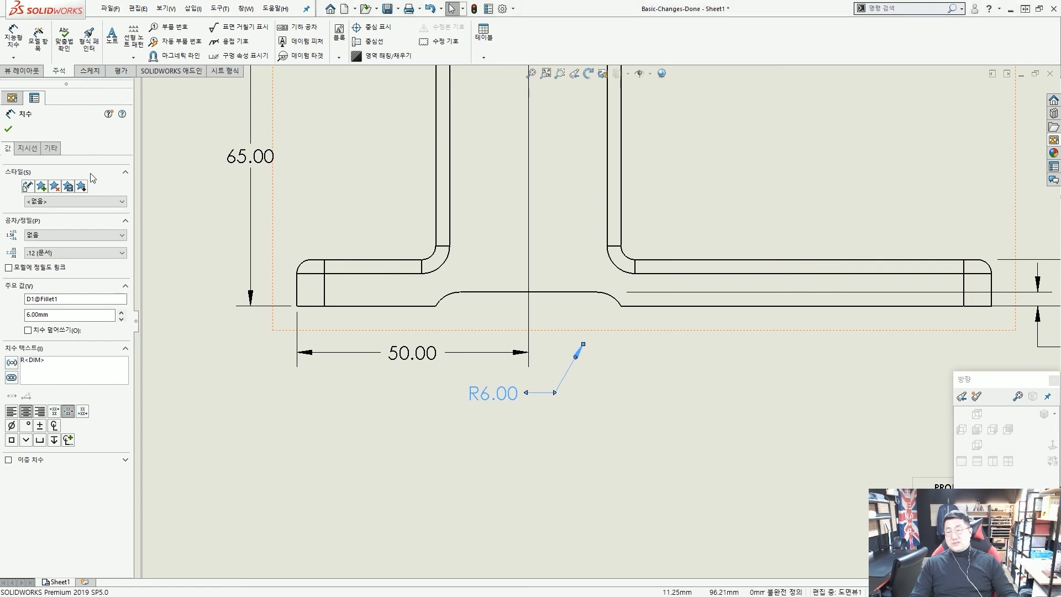
click(28, 149)
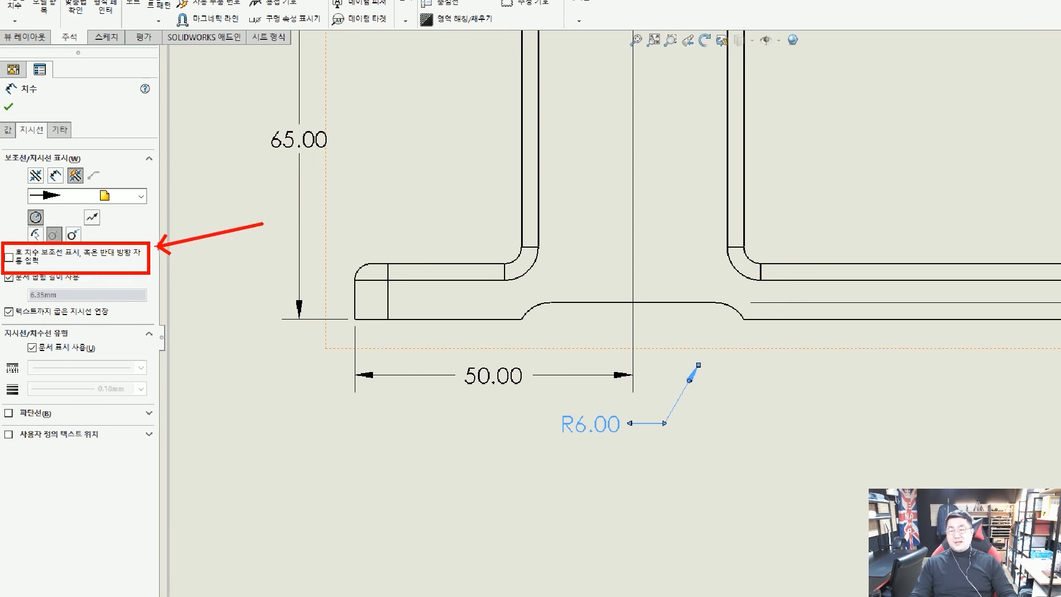
click(9, 258)
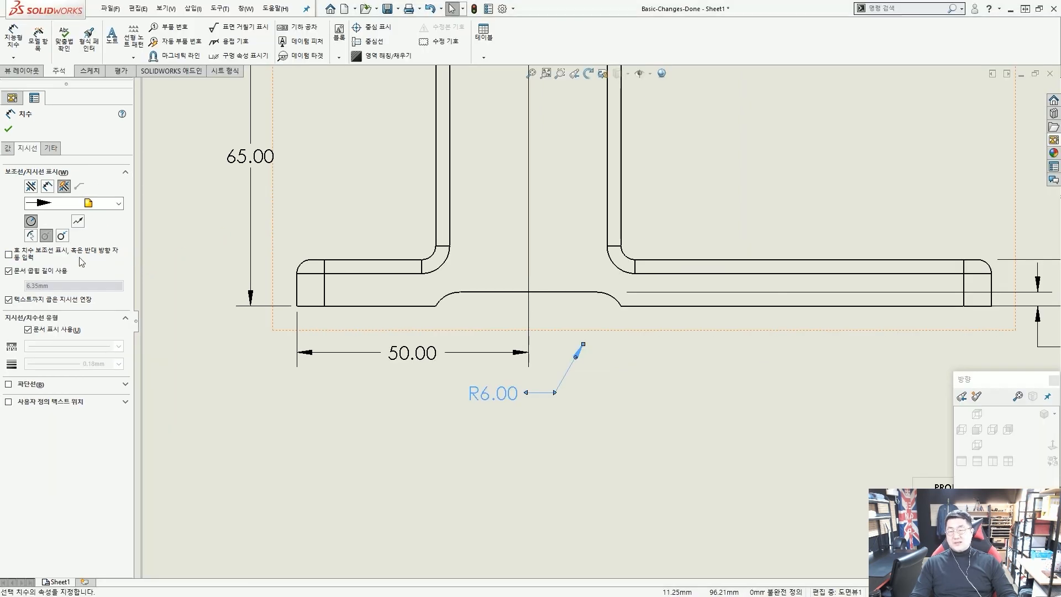
click(670, 363)
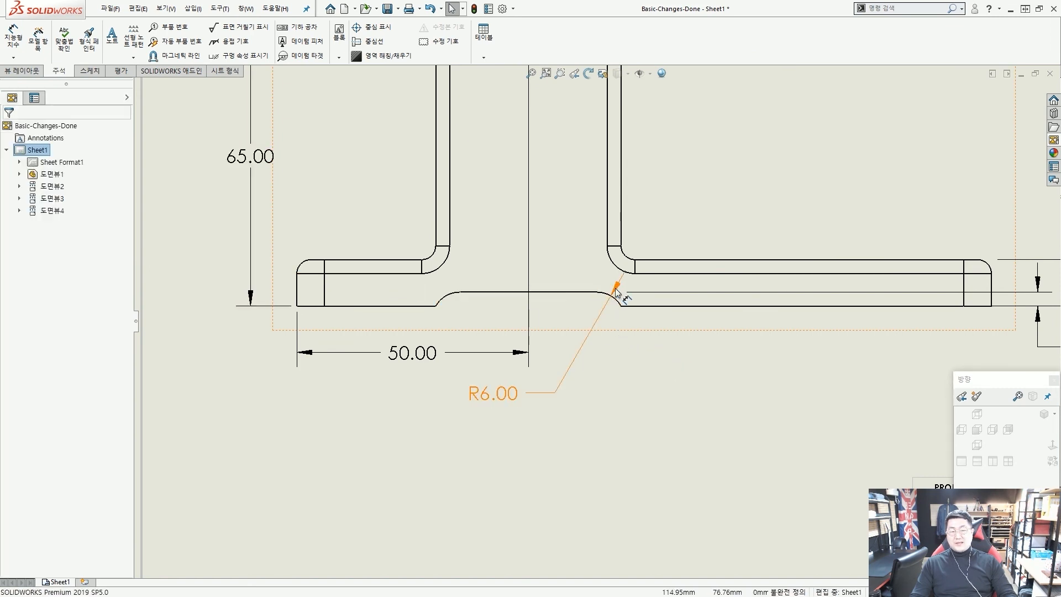
scroll(612, 299, down, 5)
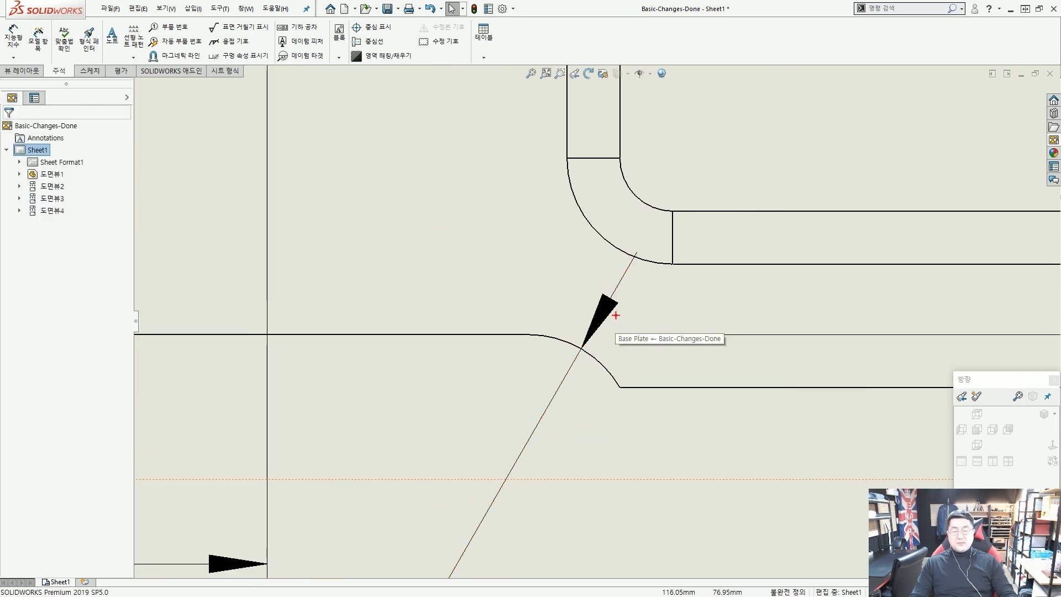
Step: Flip the arrow of the R6.00 dimension to the other side of the fillet arc in the front view and deselect it
drag(614, 270, 635, 289)
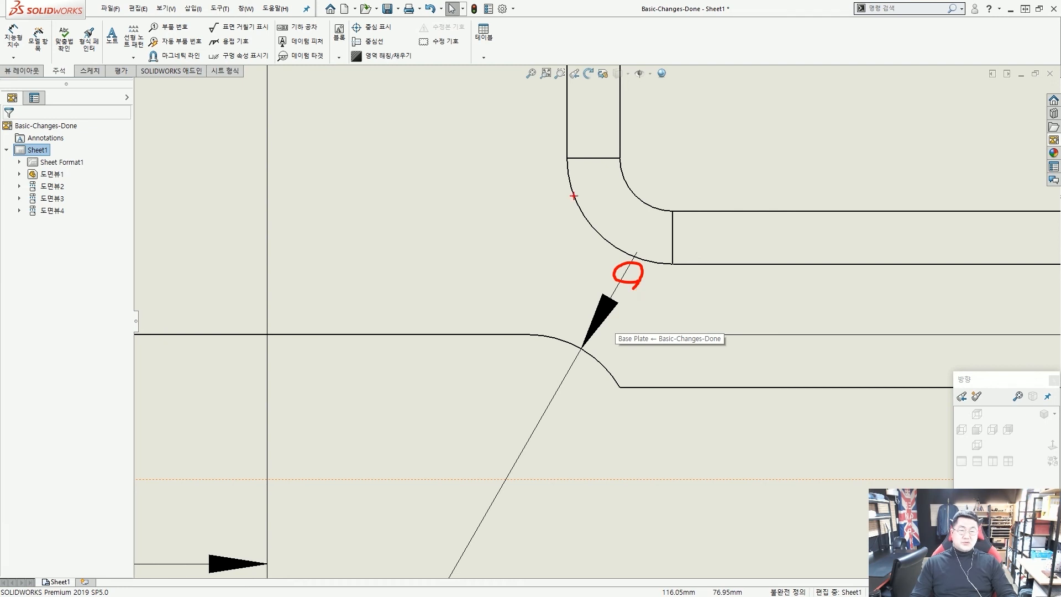
drag(578, 198, 681, 263)
key(Escape)
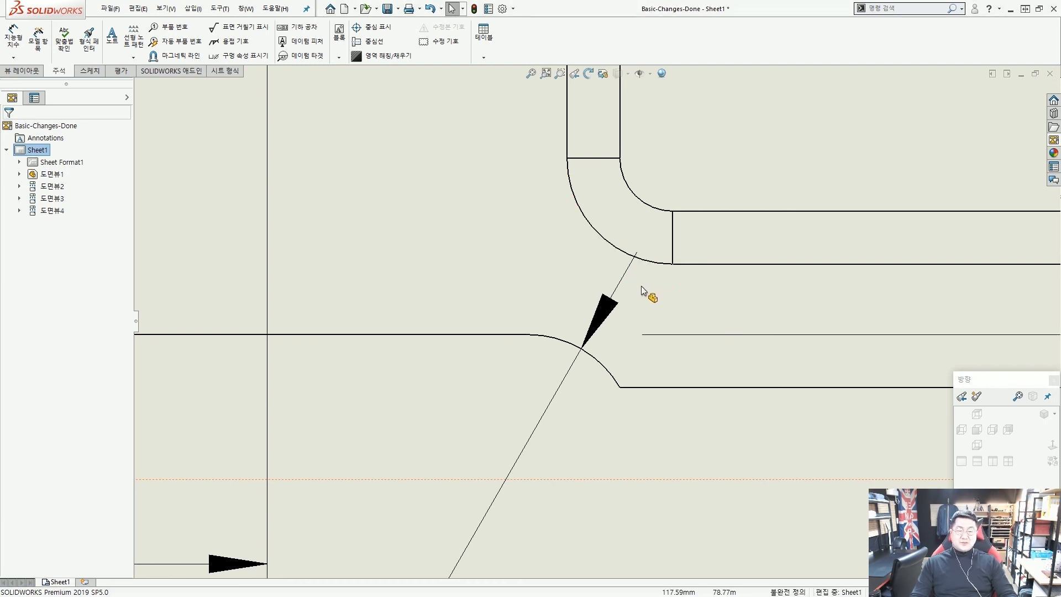
click(607, 314)
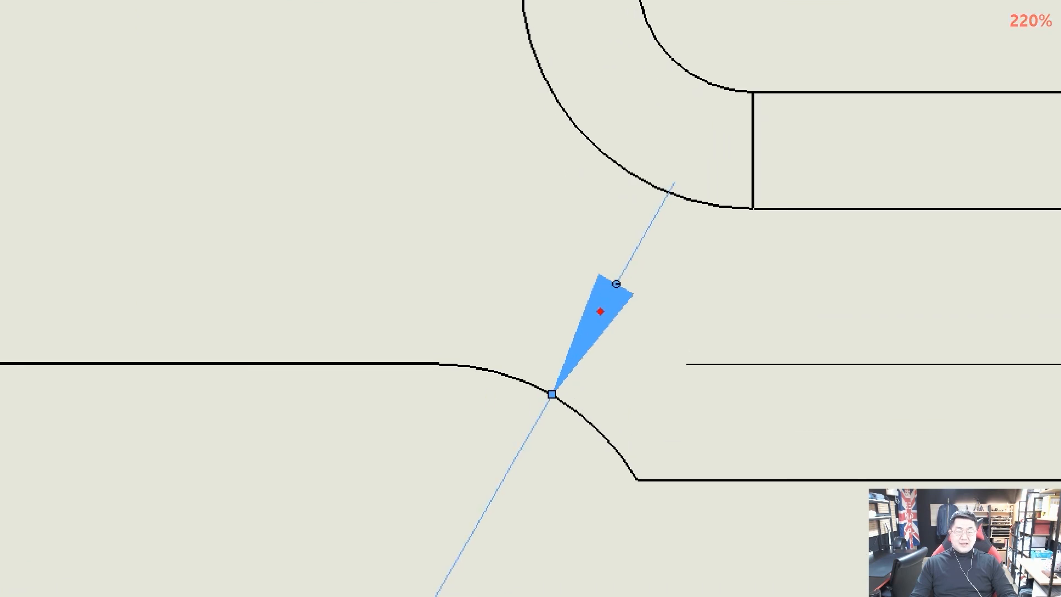
mouse_move(588, 254)
mouse_down()
mouse_move(651, 306)
mouse_move(784, 277)
mouse_up()
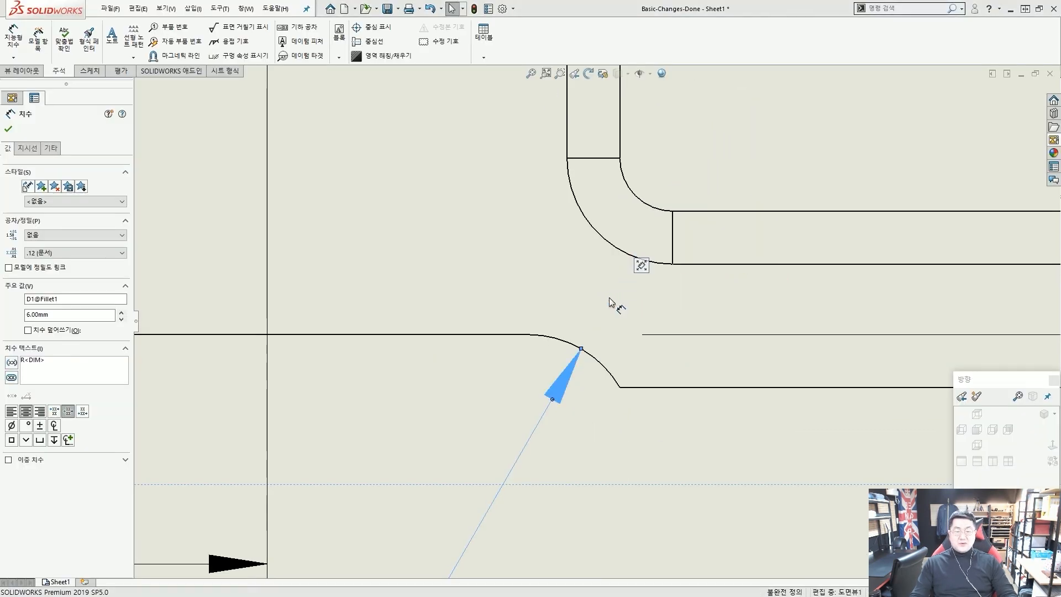
scroll(602, 311, up, 5)
key(Escape)
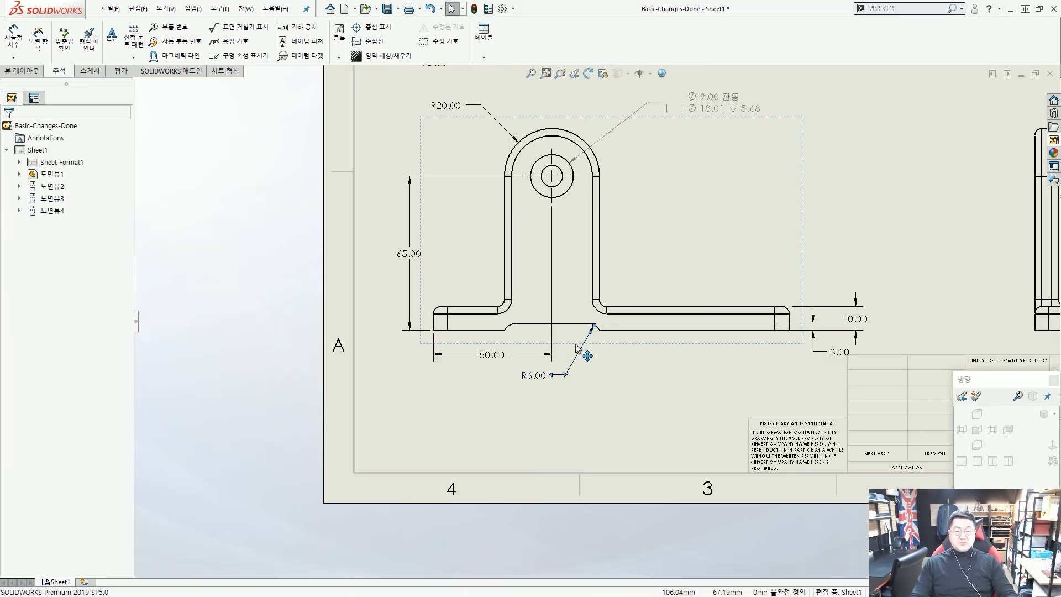
Step: Check the views on the sheet, especially the side view, for dimensions that are still missing
scroll(579, 344, down, 1)
scroll(546, 338, up, 2)
scroll(632, 286, up, 3)
scroll(778, 312, down, 3)
scroll(692, 299, up, 4)
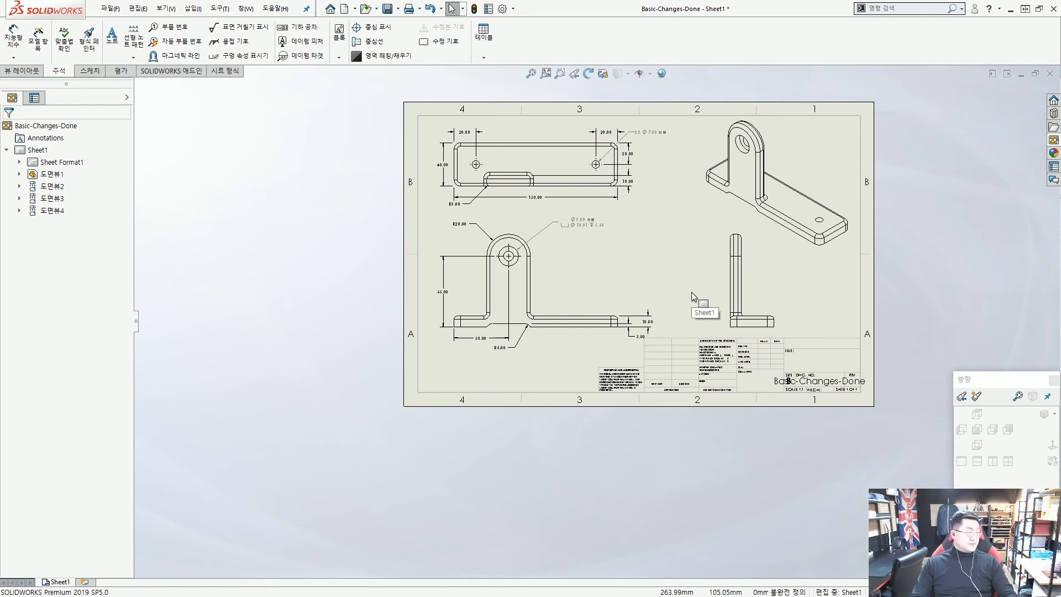
scroll(632, 270, down, 1)
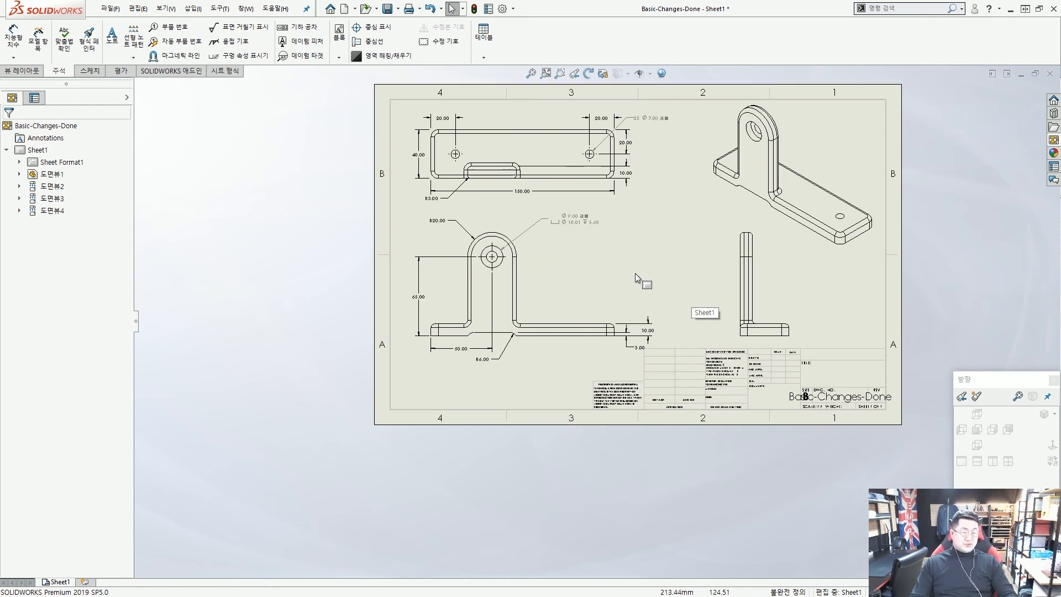
scroll(711, 340, up, 1)
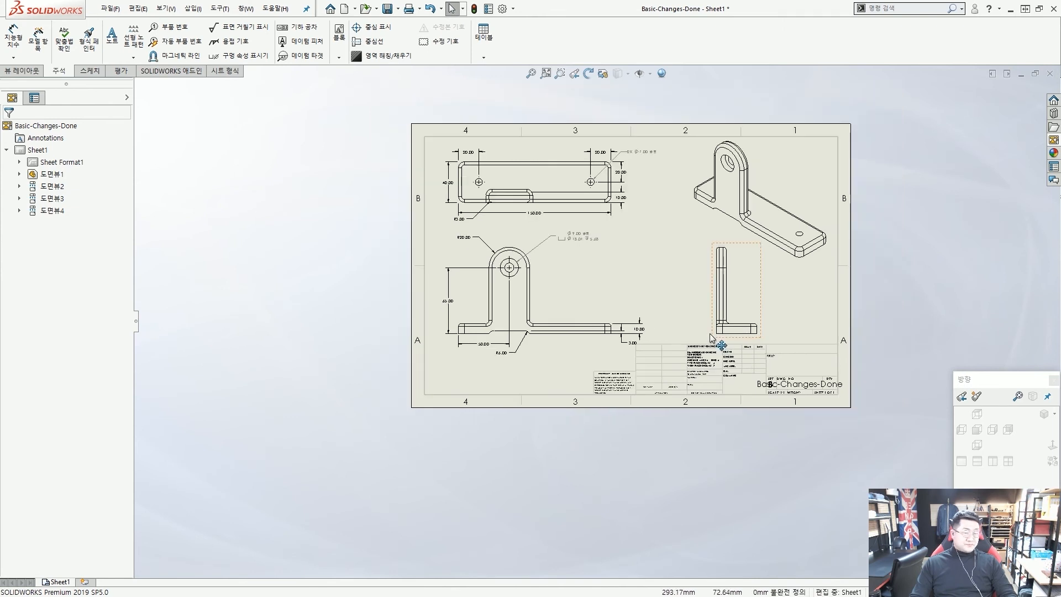
scroll(713, 340, down, 2)
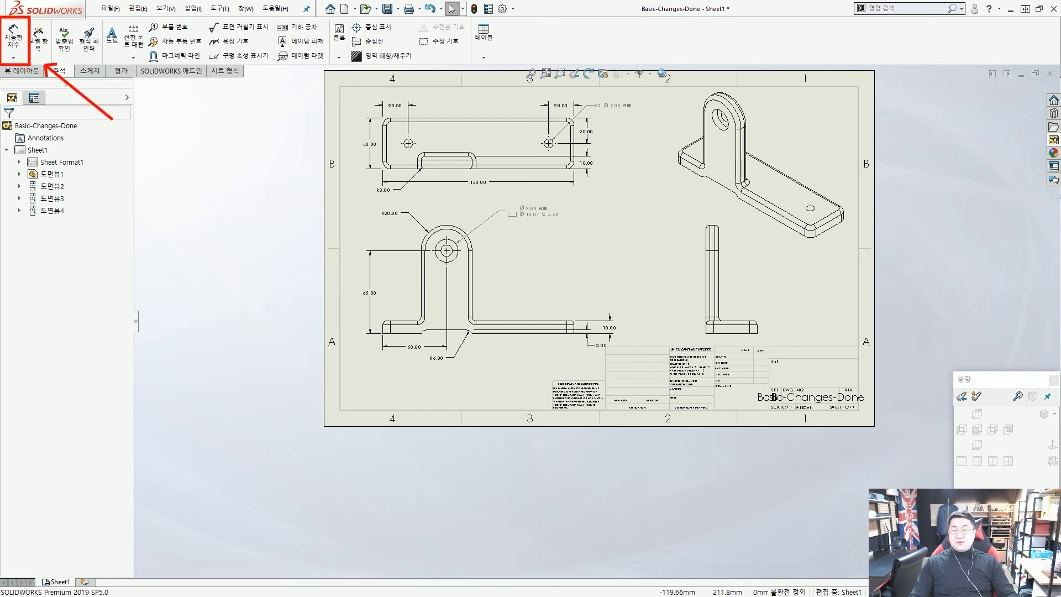
Step: Use Smart Dimension to dimension the side view's overall height between its bottom and top edges, placing it to the left of the view
click(22, 43)
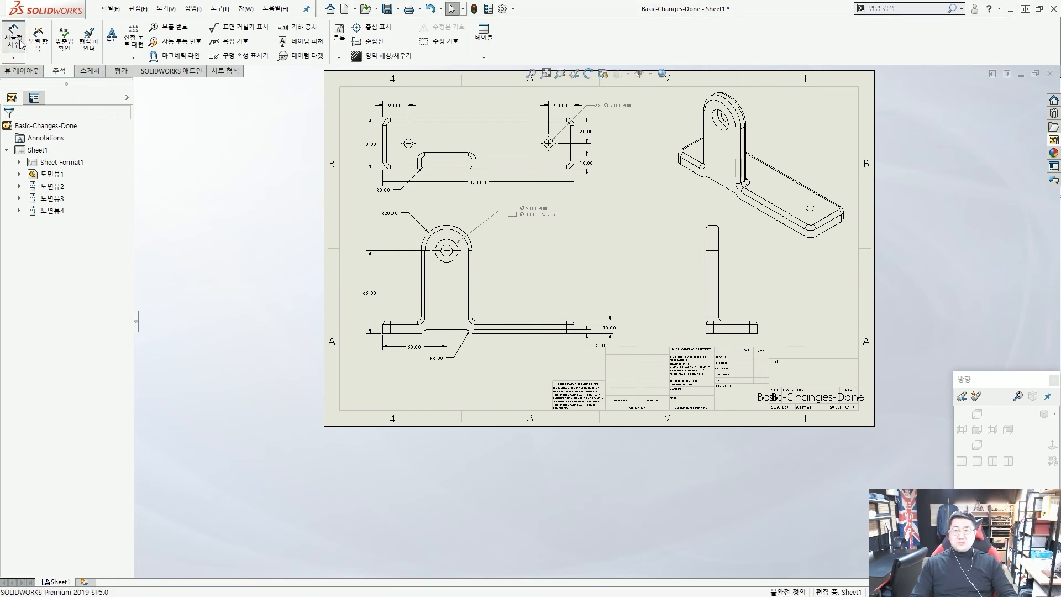
scroll(705, 334, down, 2)
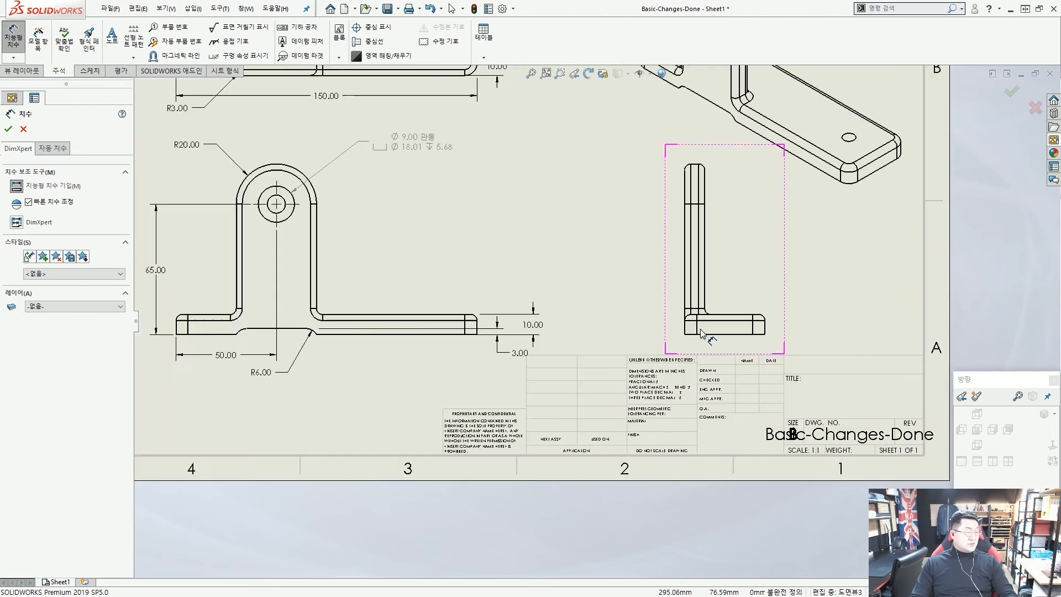
scroll(699, 320, up, 2)
scroll(699, 322, down, 3)
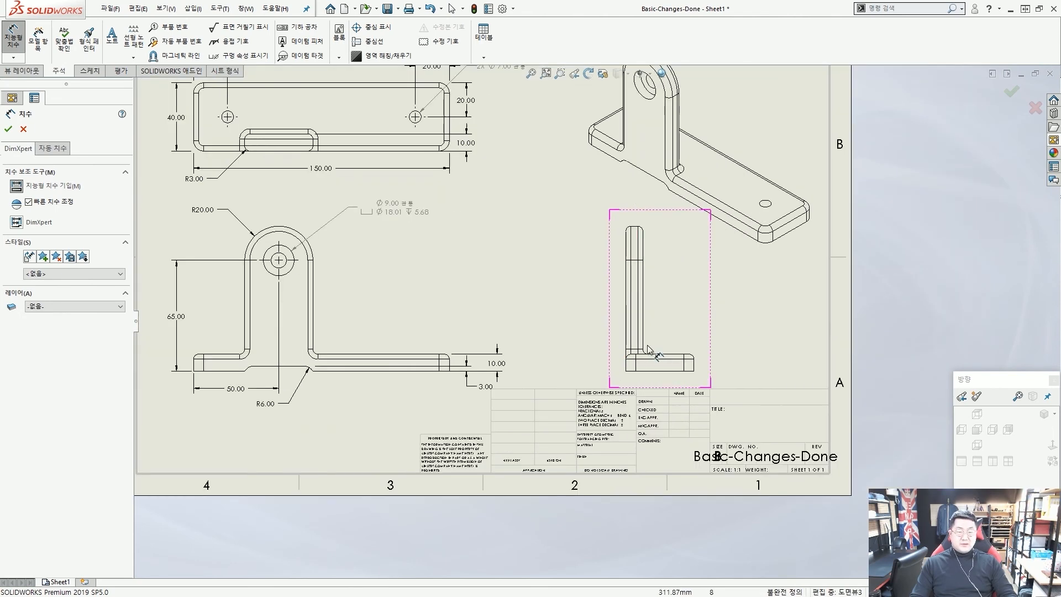
click(654, 372)
scroll(627, 233, down, 2)
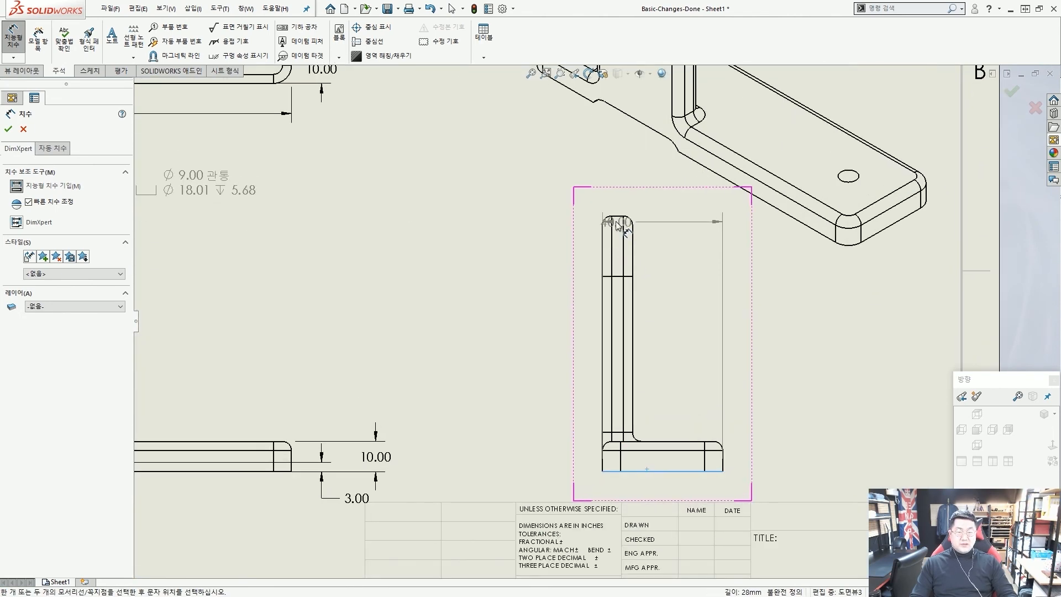
scroll(618, 221, down, 3)
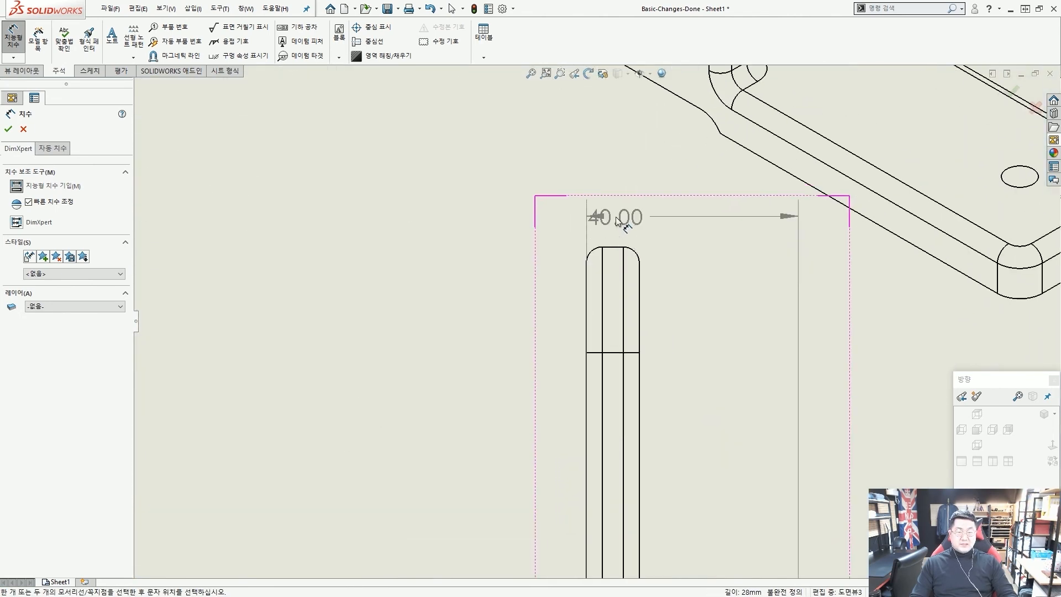
click(611, 250)
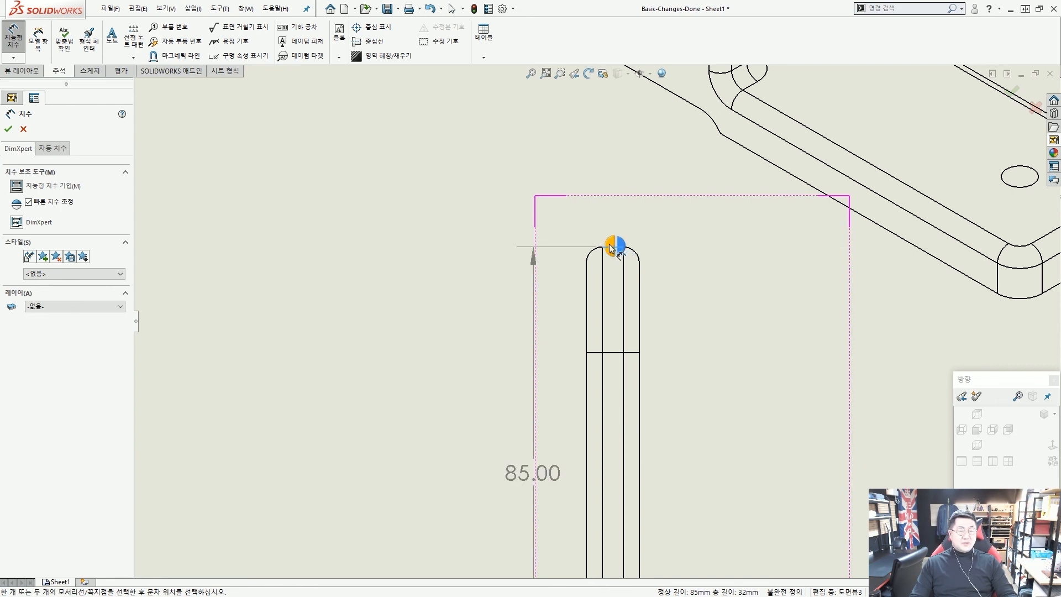
click(612, 247)
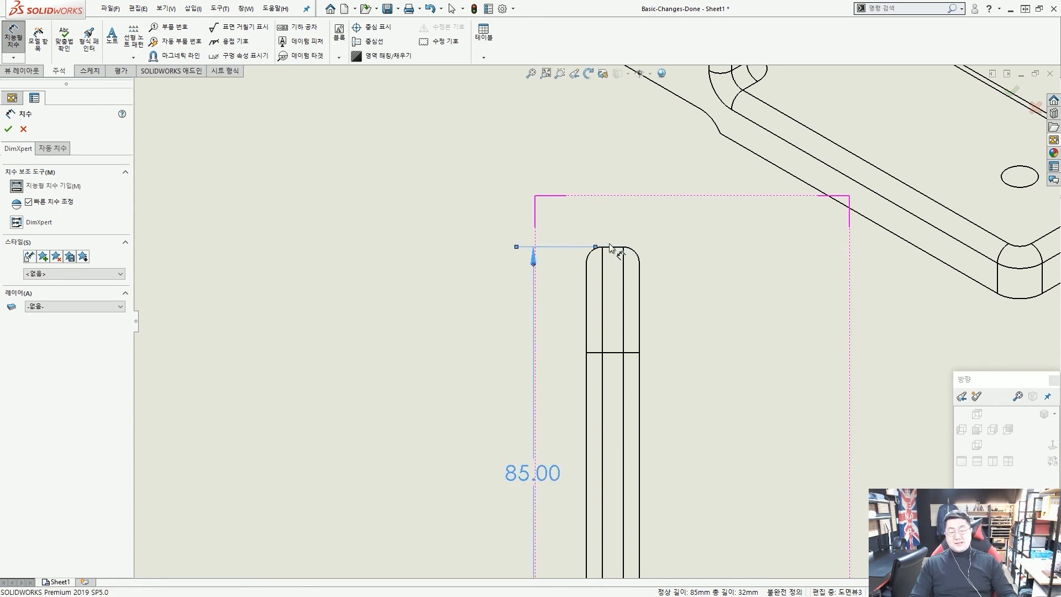
scroll(614, 248, up, 2)
scroll(615, 251, up, 5)
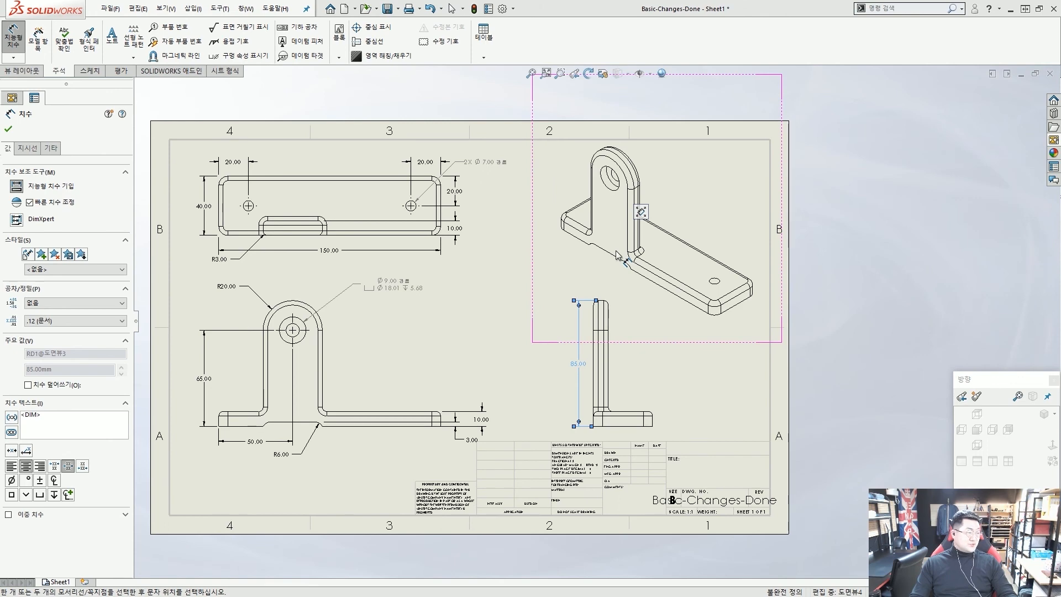
Step: Add a radius dimension to the rounded upper-right corner of the side view's base, placed to its upper right, and finish dimensioning
scroll(616, 332, up, 2)
scroll(646, 332, down, 6)
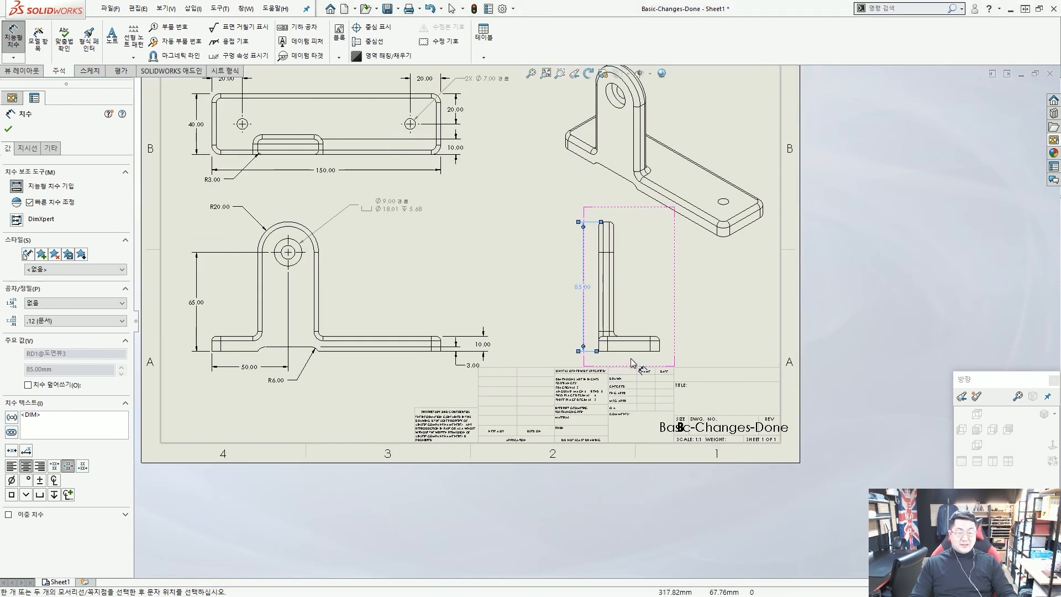
scroll(645, 332, down, 3)
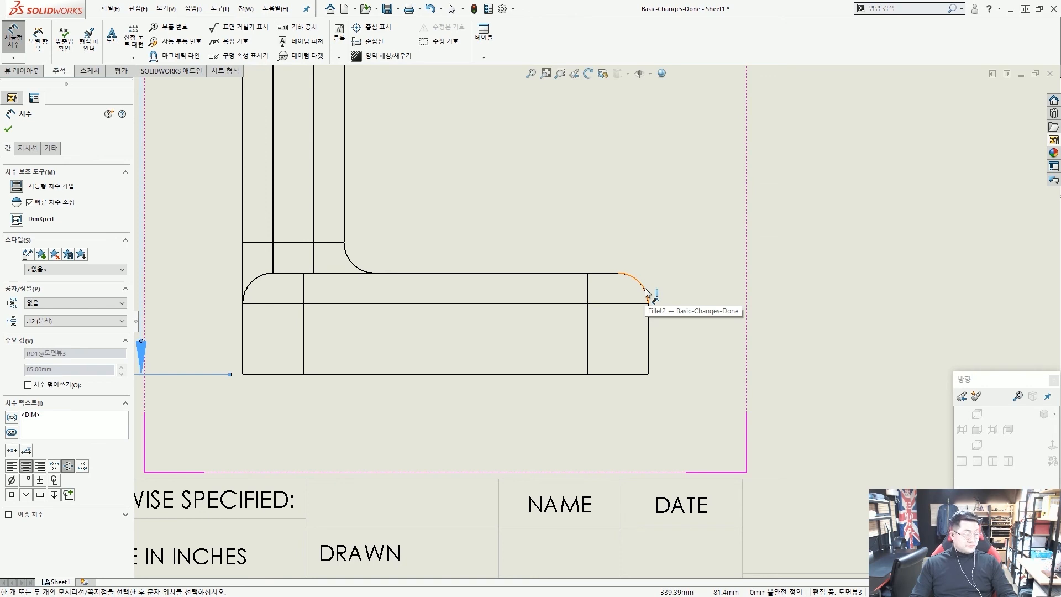
click(647, 292)
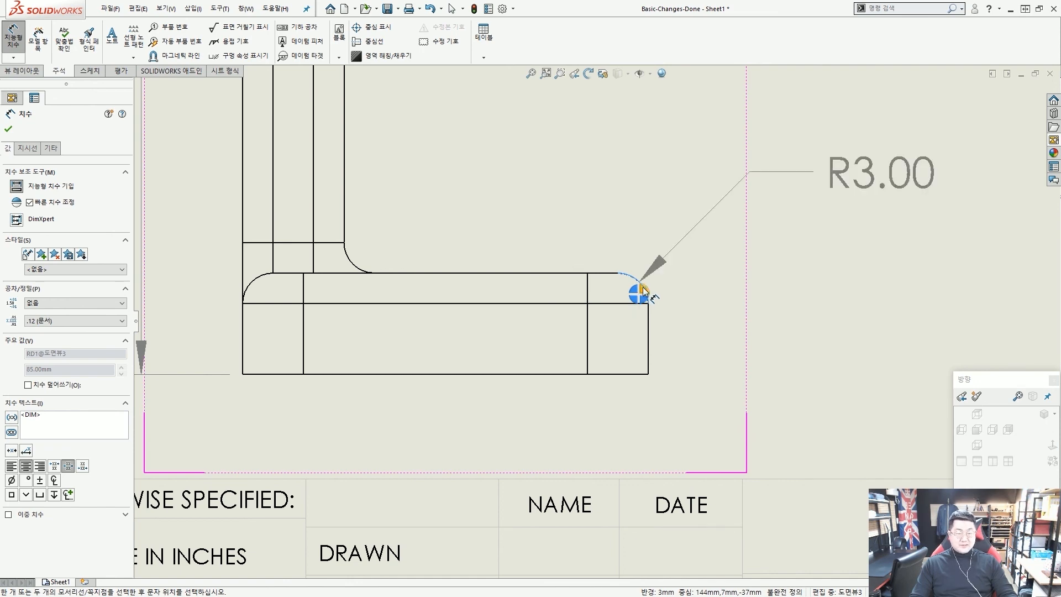
click(644, 290)
scroll(641, 293, up, 10)
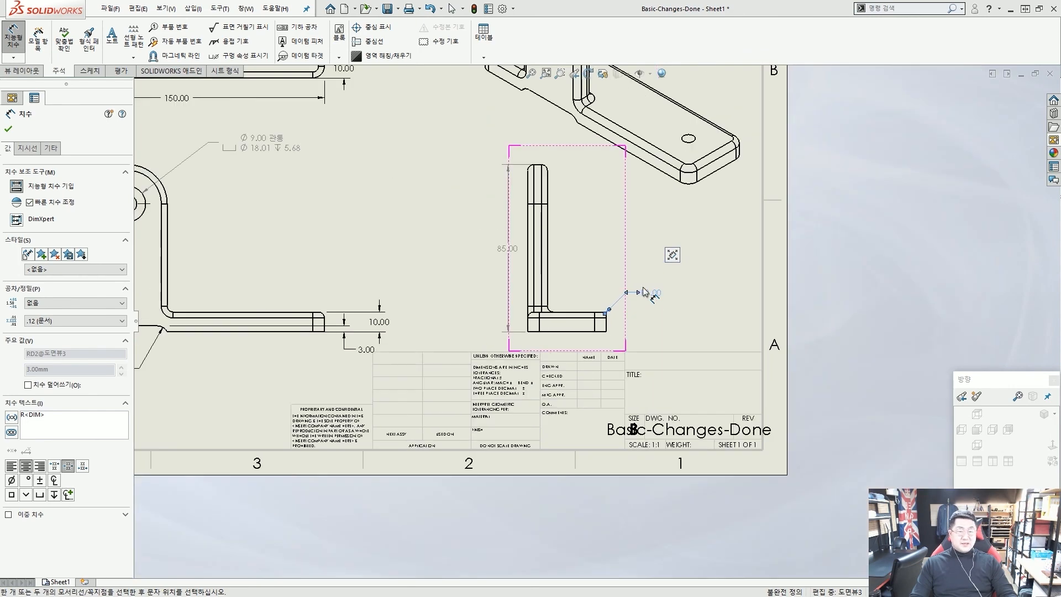
click(527, 300)
Step: Examine the 150.00 overall length dimension beneath the top view
scroll(383, 299, down, 3)
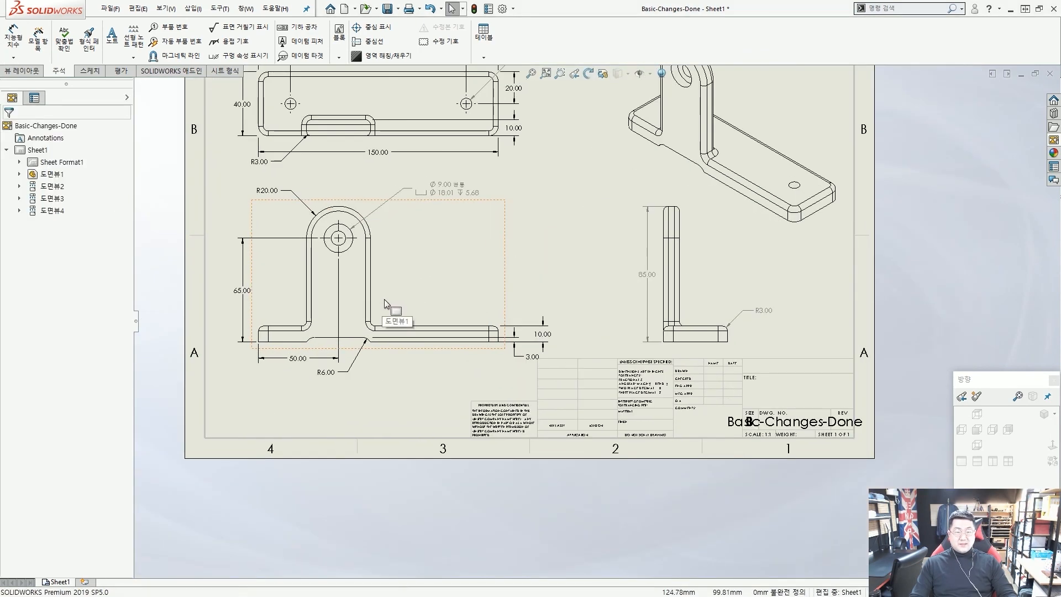
scroll(440, 294, up, 1)
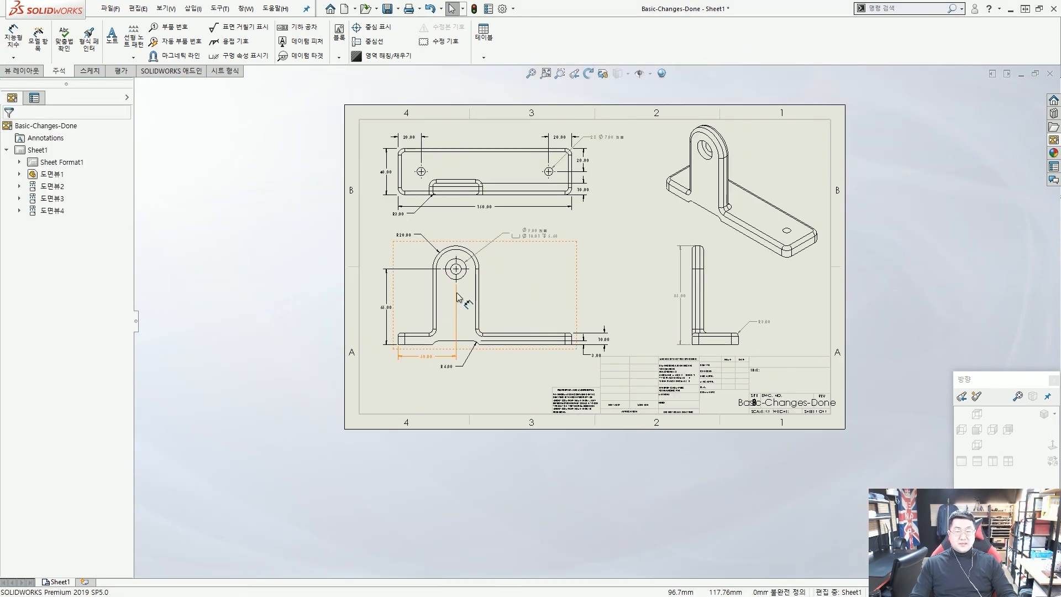
key(f)
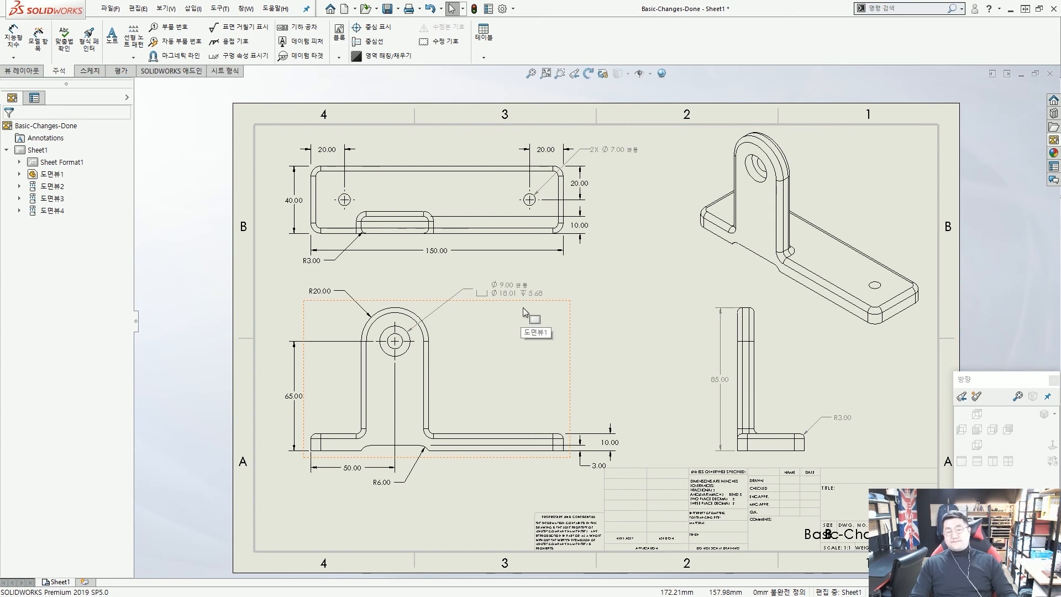
scroll(414, 234, down, 4)
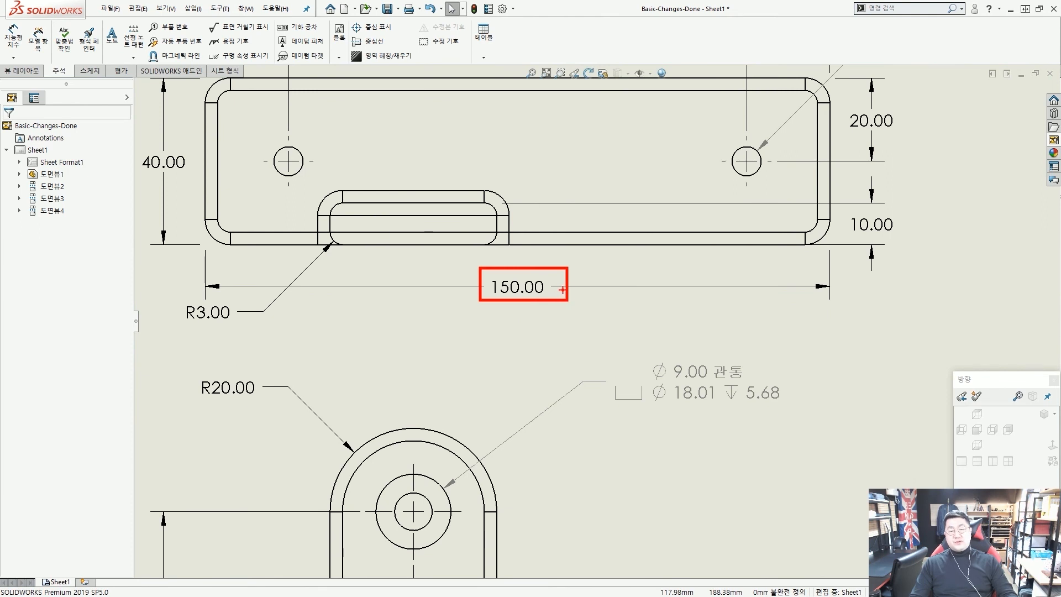
drag(675, 287, 449, 292)
drag(372, 276, 733, 307)
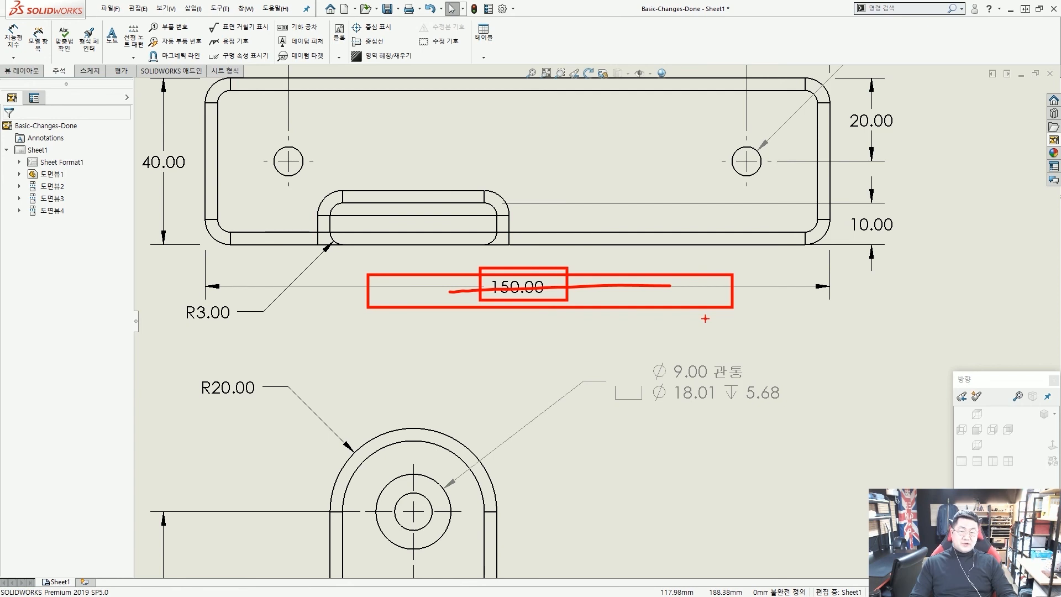
key(Escape)
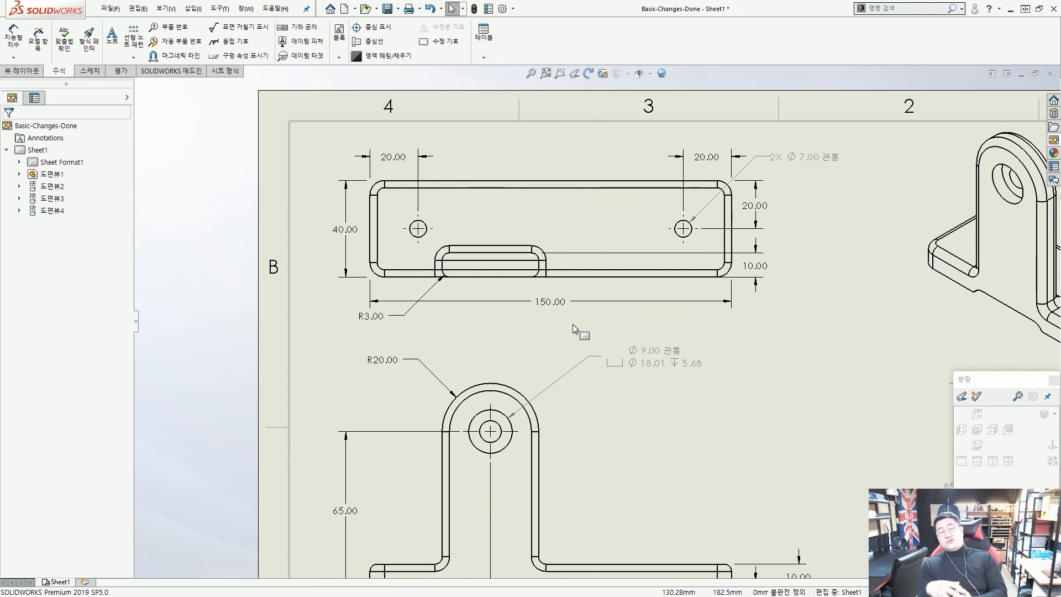
Step: Remove the closing bracket from <DIM> in the top view's 150.00 dimension text and accept overriding the value
click(597, 307)
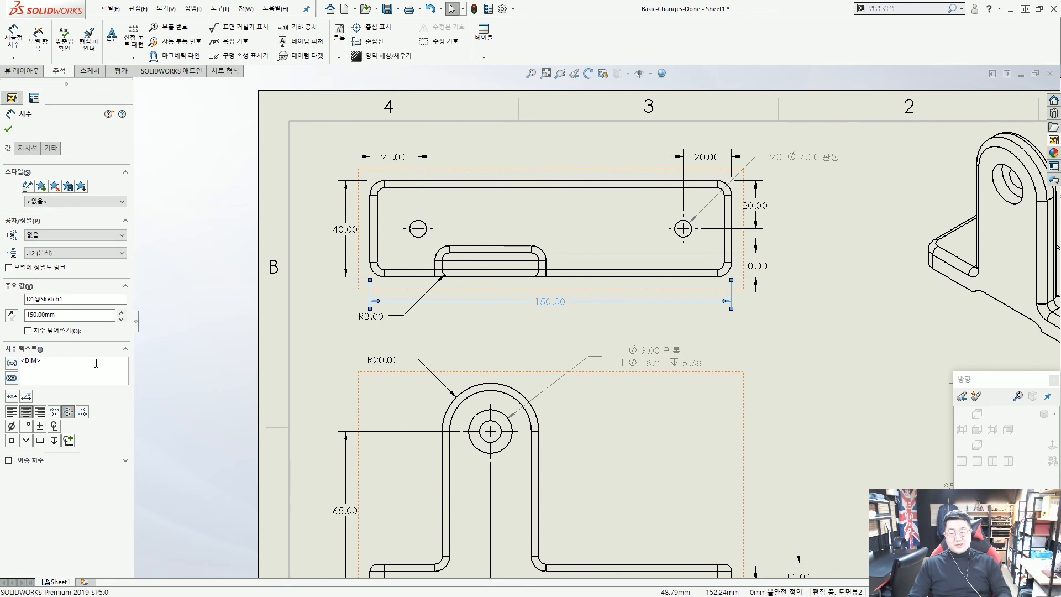
drag(107, 393, 47, 363)
key(Escape)
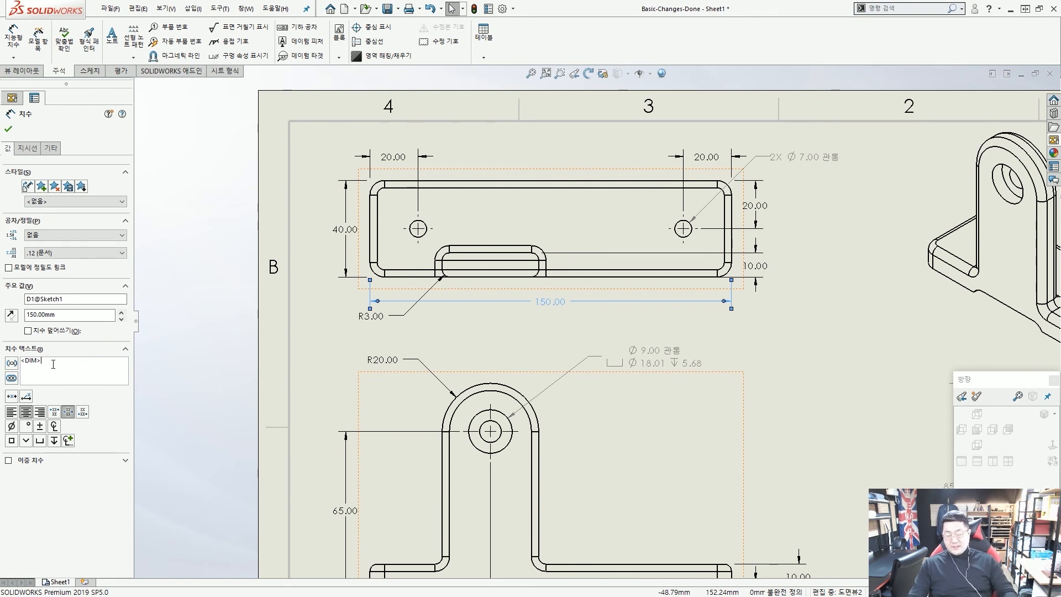
key(BackSpace)
key(Return)
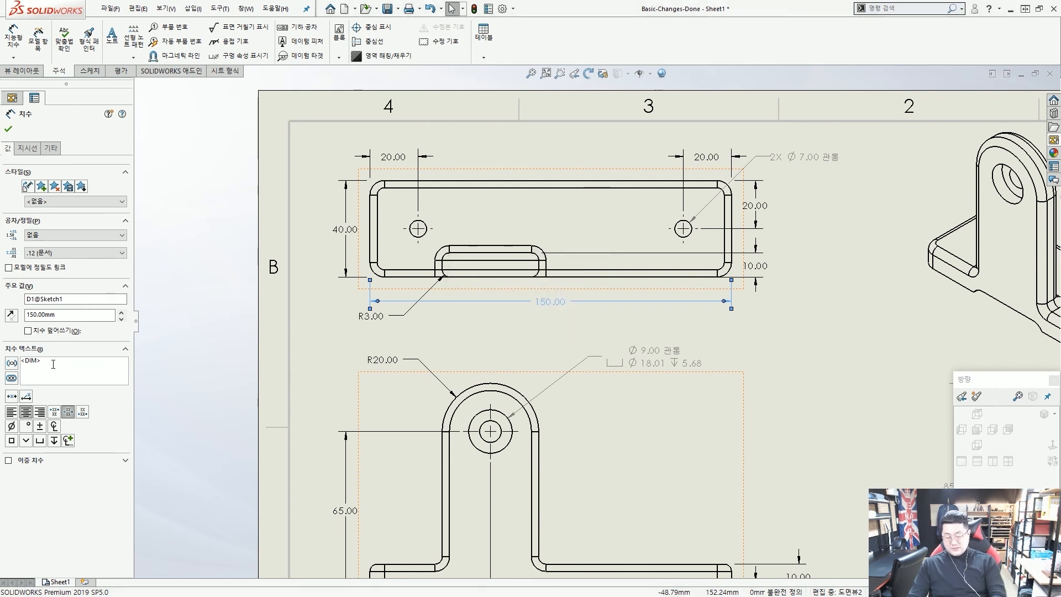
key(BackSpace)
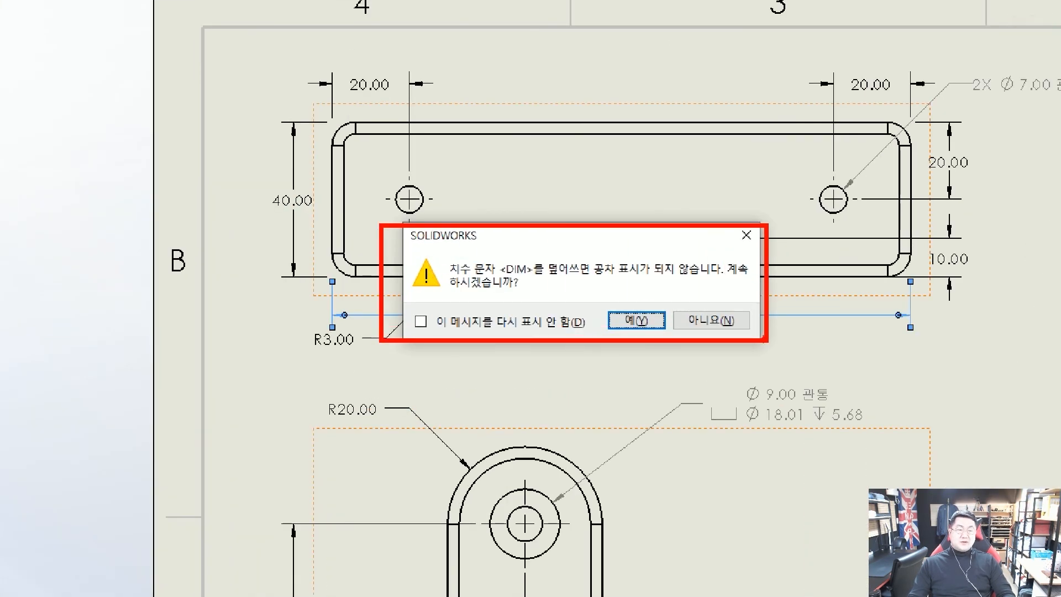
mouse_move(885, 294)
mouse_down()
mouse_move(915, 323)
mouse_move(911, 314)
mouse_up()
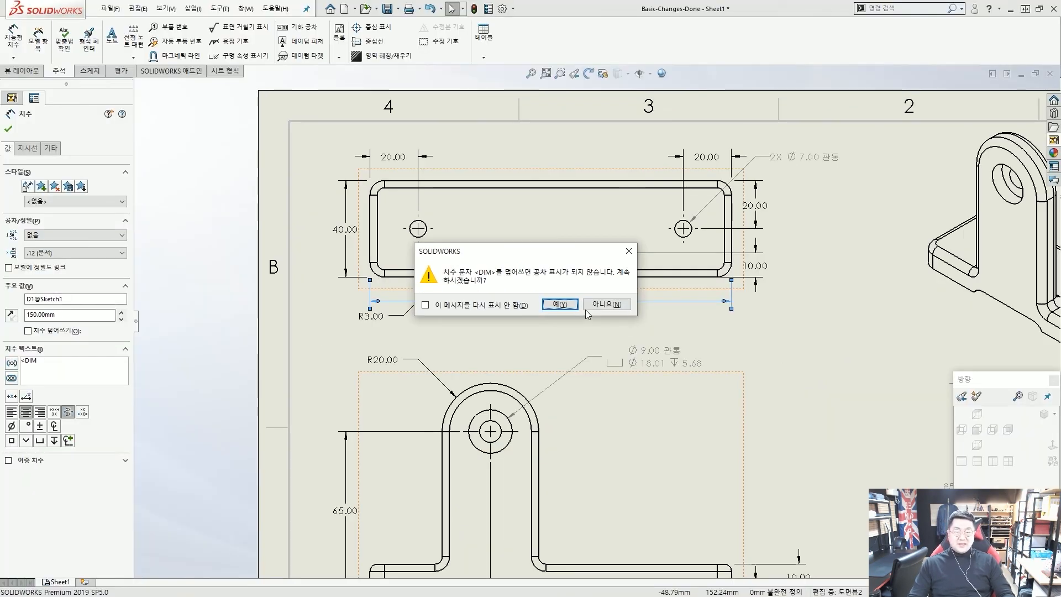
click(636, 320)
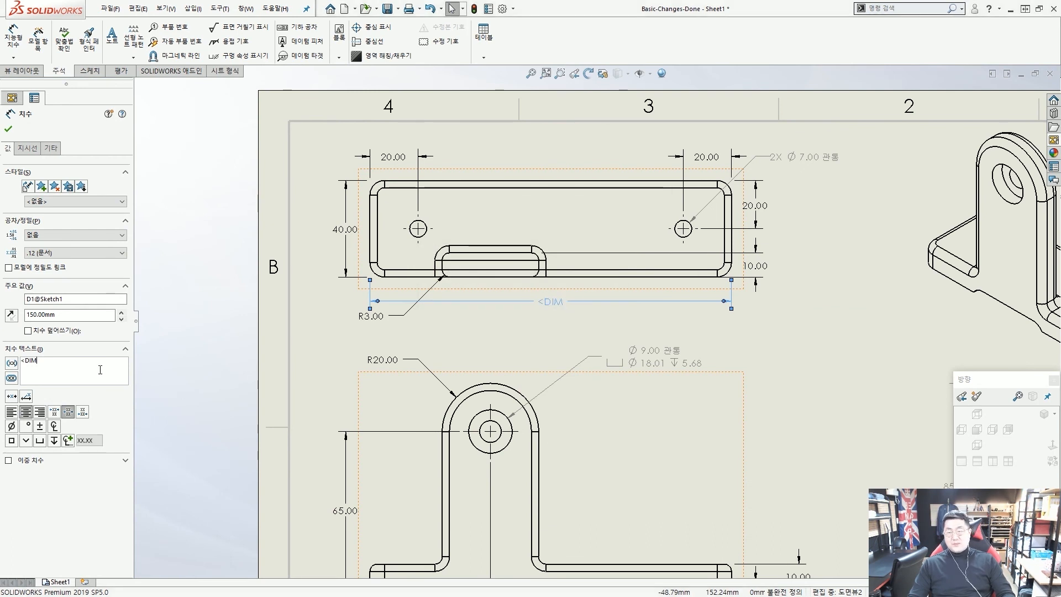
Step: Clear the text of the top view's overall length dimension, re-enter it as <DIM>, and finish editing the dimension
key(BackSpace)
key(BackSpace)
key(BackSpace)
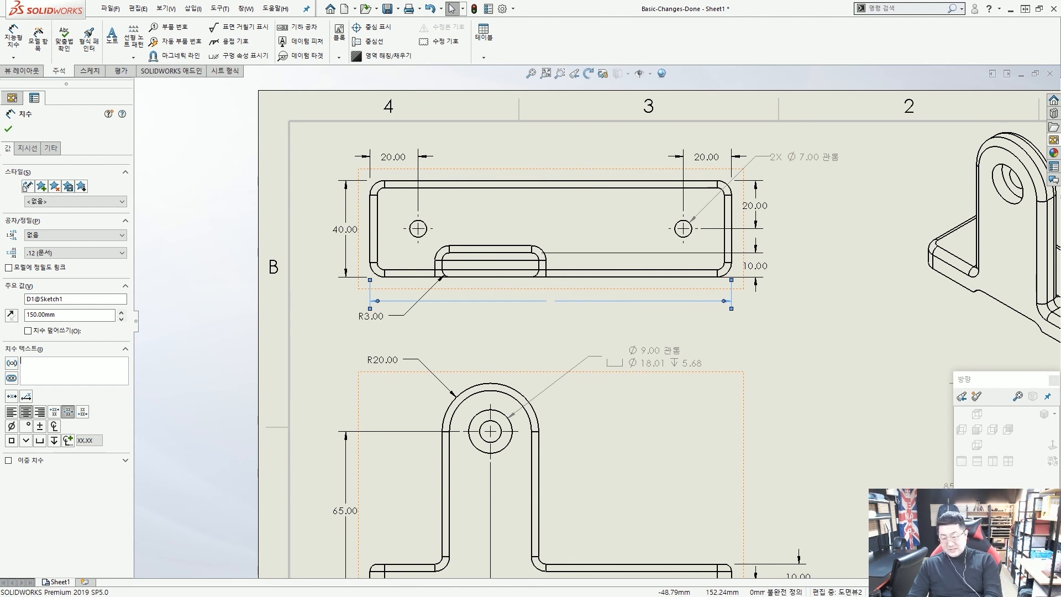
text(<DIM)
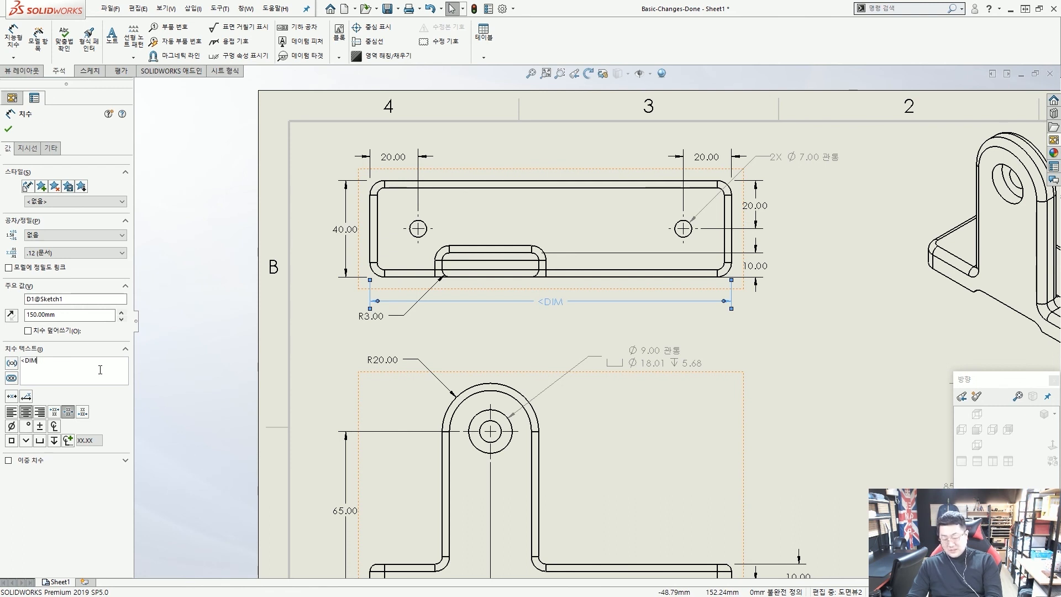
text(>)
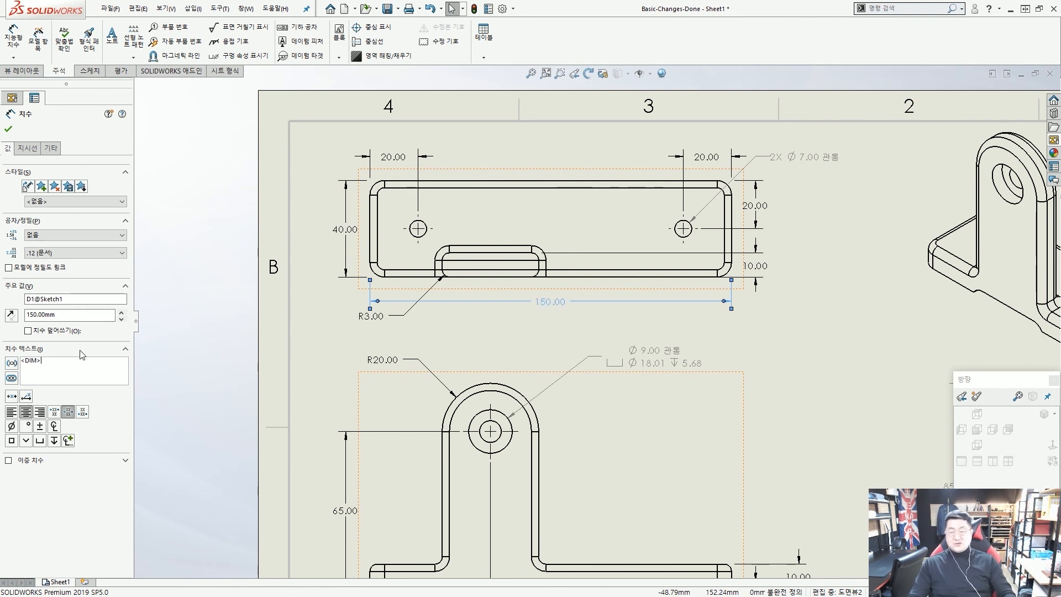
click(506, 332)
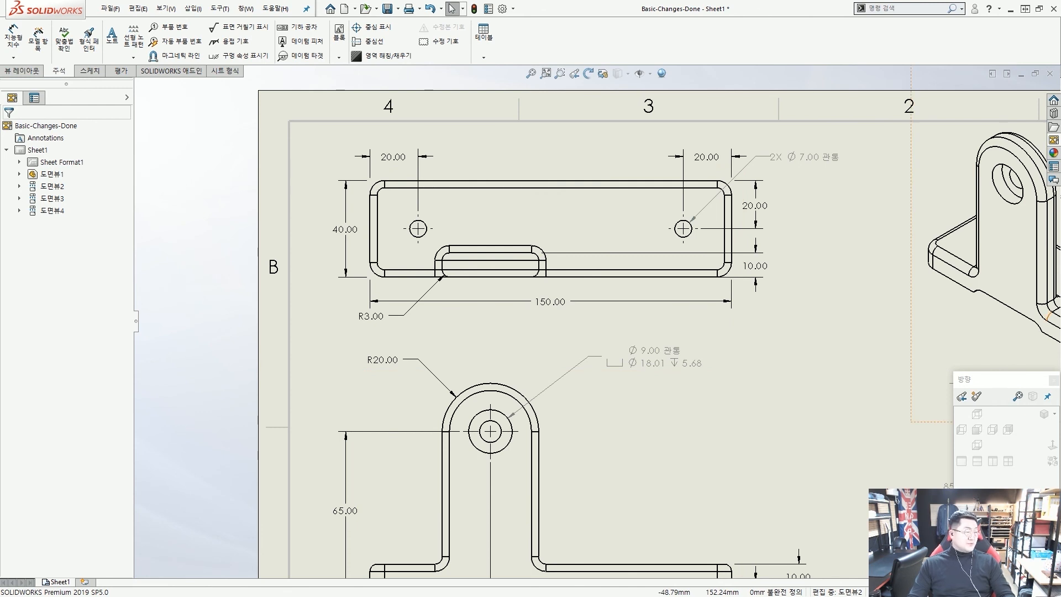
Step: Examine the dimension layout of all four views across the whole sheet
click(653, 302)
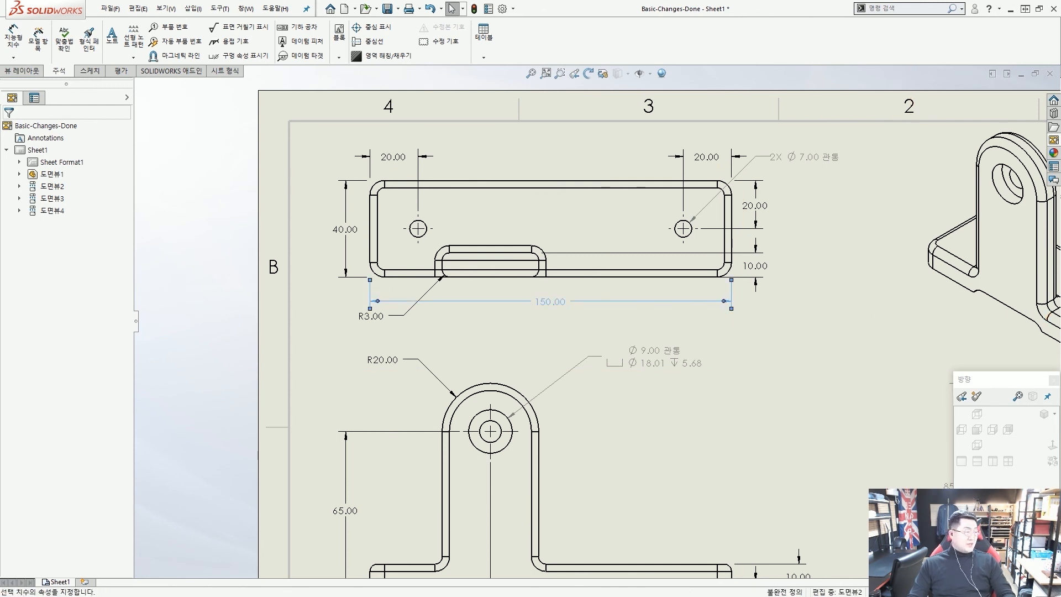
scroll(650, 354, up, 3)
key(f)
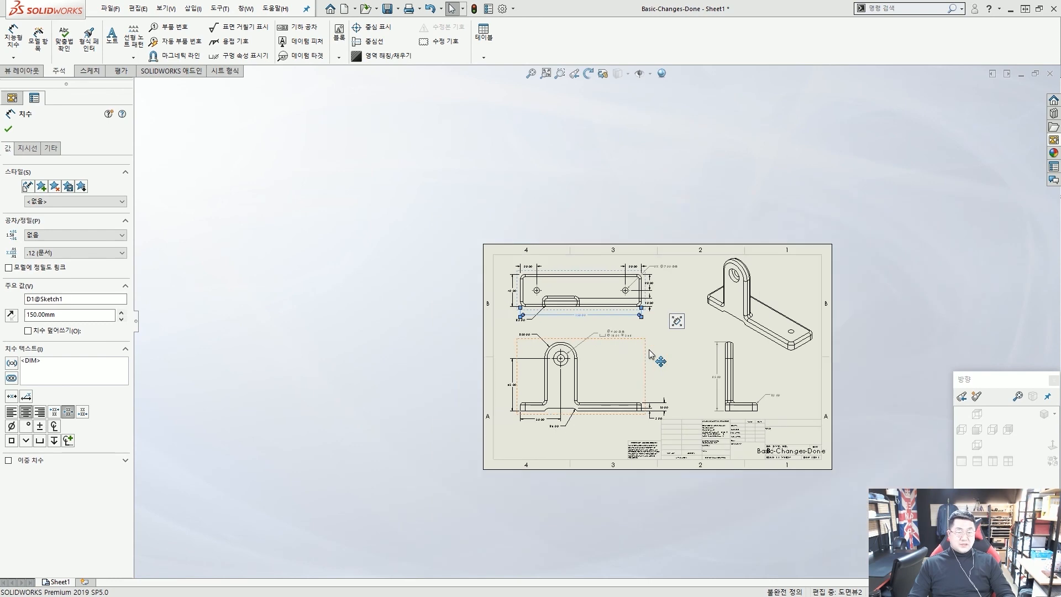
click(648, 360)
click(646, 360)
key(f)
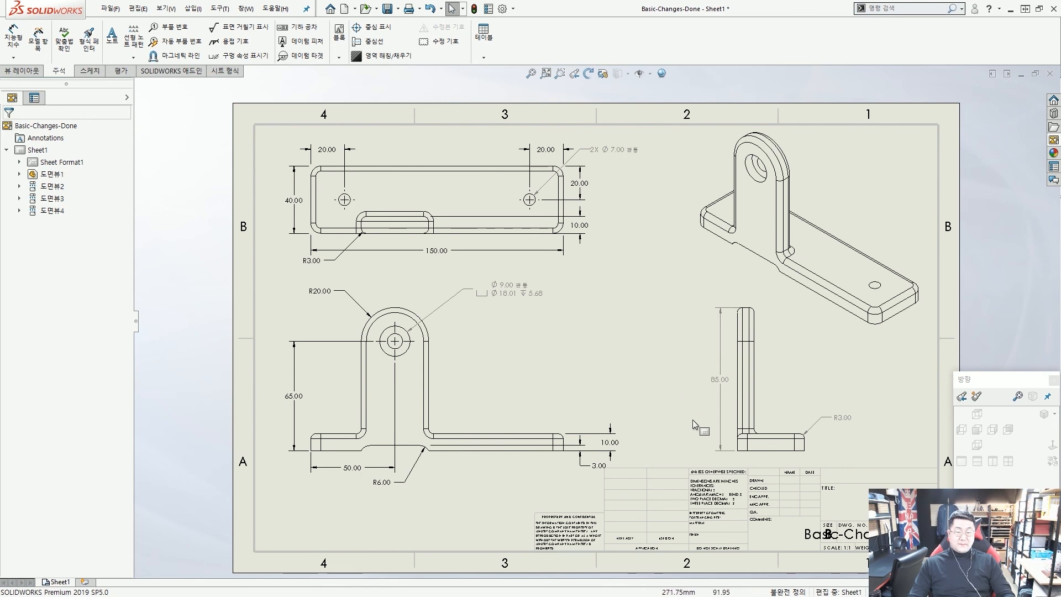
scroll(680, 445, down, 3)
mouse_move(601, 436)
mouse_down()
mouse_move(585, 437)
mouse_move(617, 431)
mouse_up()
key(Escape)
scroll(642, 422, up, 5)
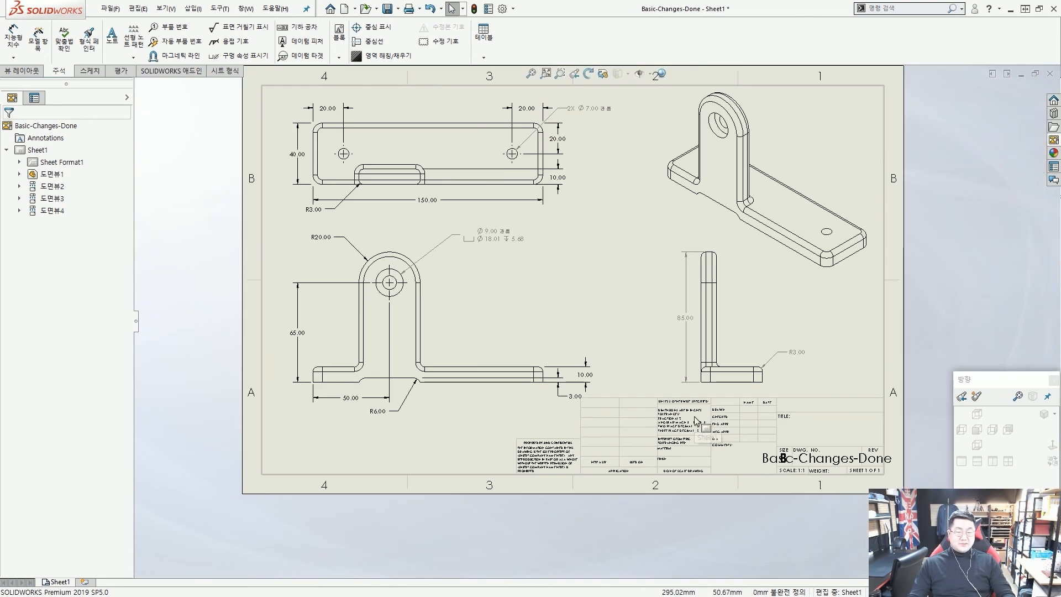
scroll(695, 416, down, 1)
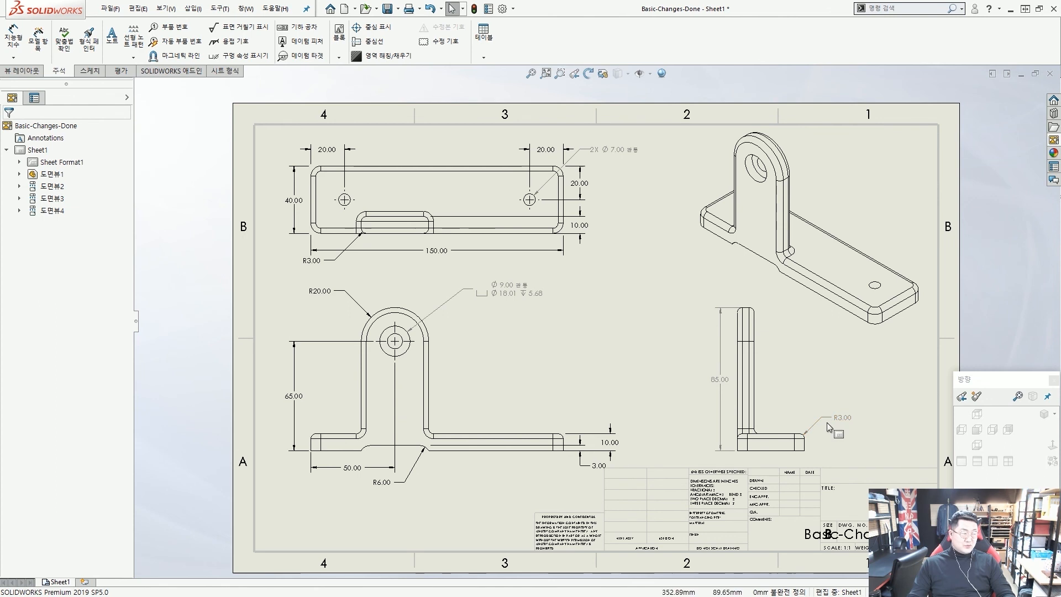
Step: Move the 10.00 base thickness dimension from the front view to the side view
scroll(804, 442, down, 1)
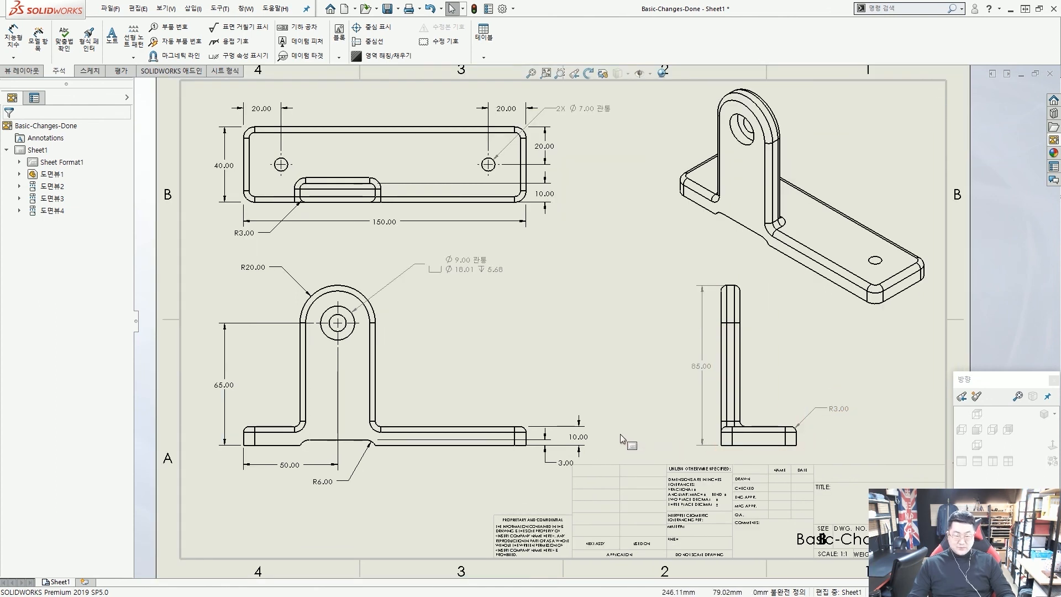
click(577, 439)
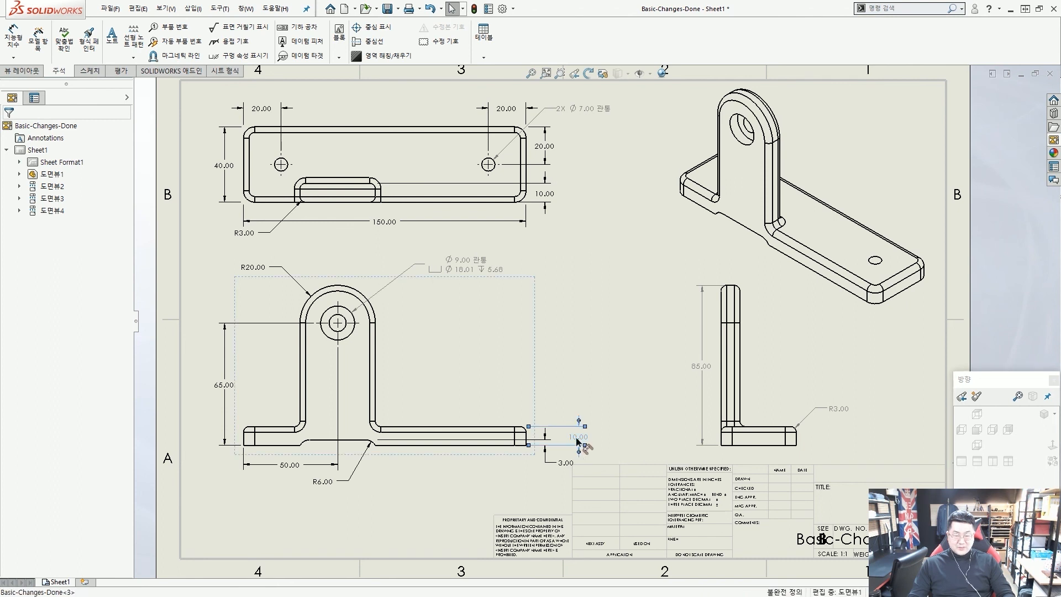
shift+drag(578, 440, 771, 426)
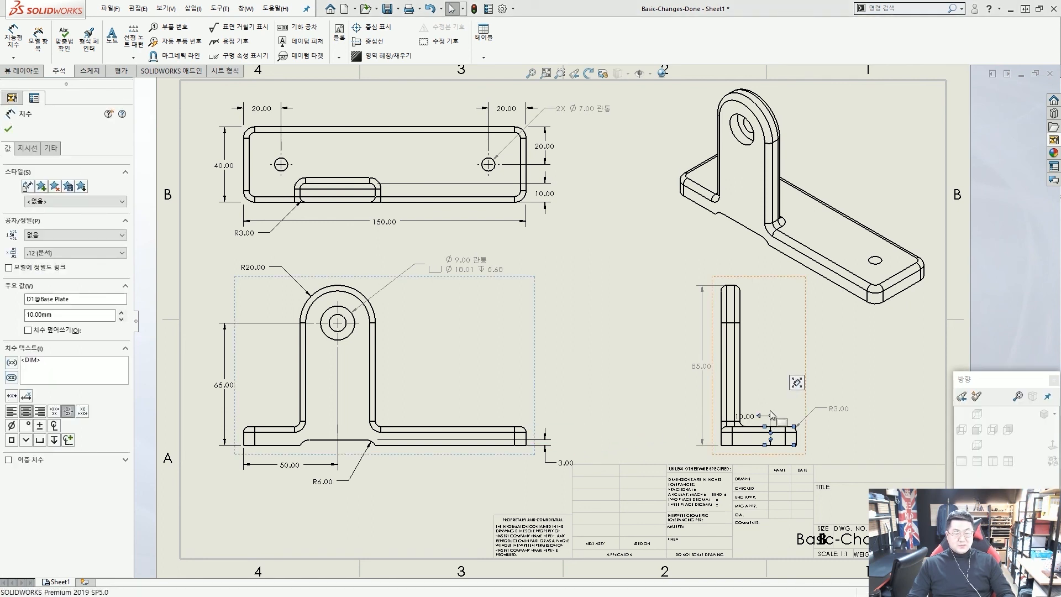
click(753, 423)
click(623, 398)
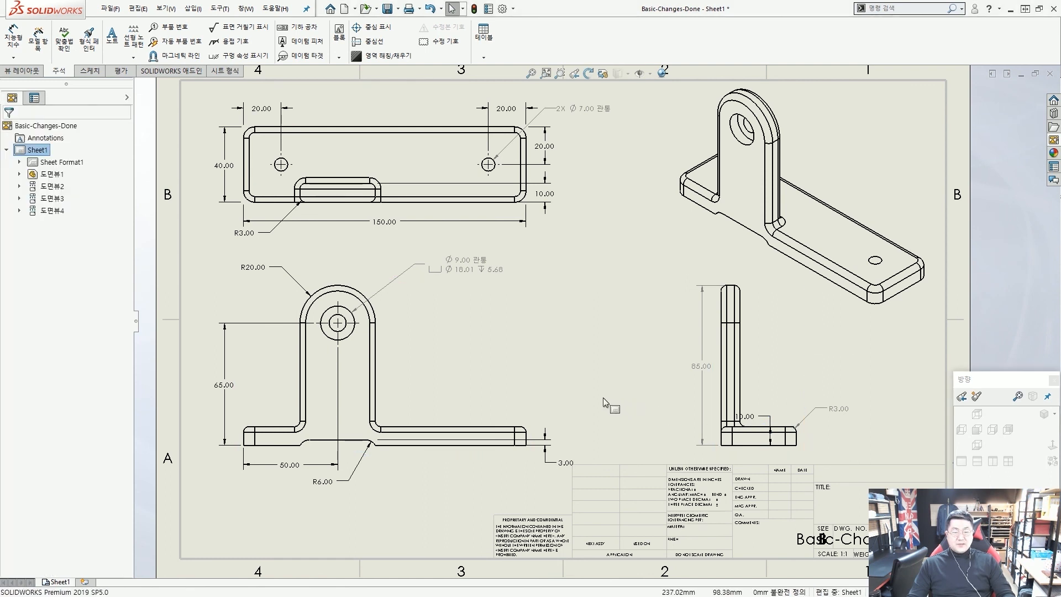
Step: Place the moved 10.00 dimension to the right of the side view's base and copy it into the front view
drag(768, 426, 841, 426)
click(881, 449)
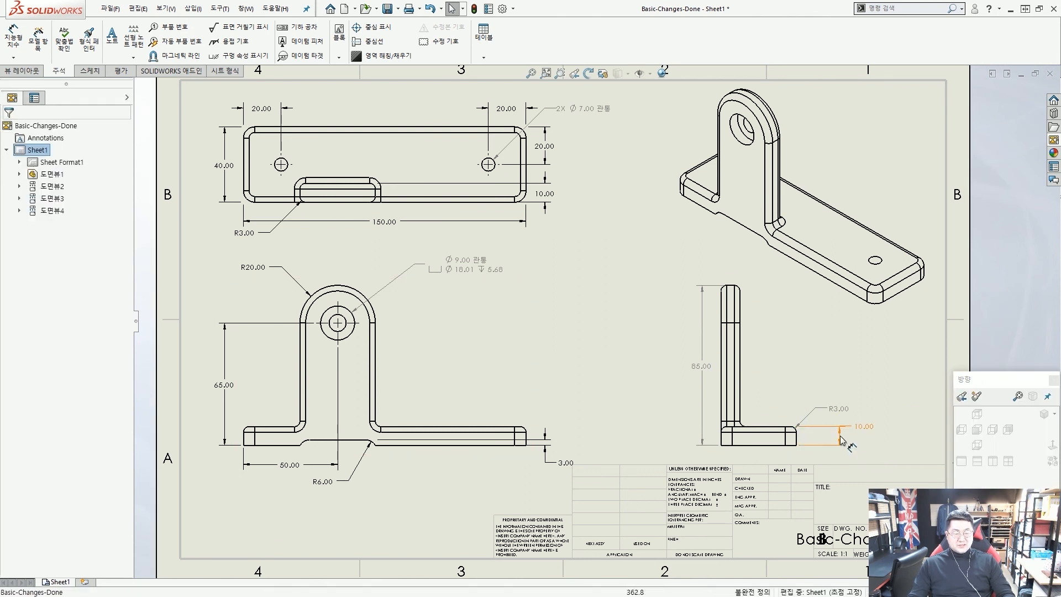
ctrl+drag(544, 431, 502, 407)
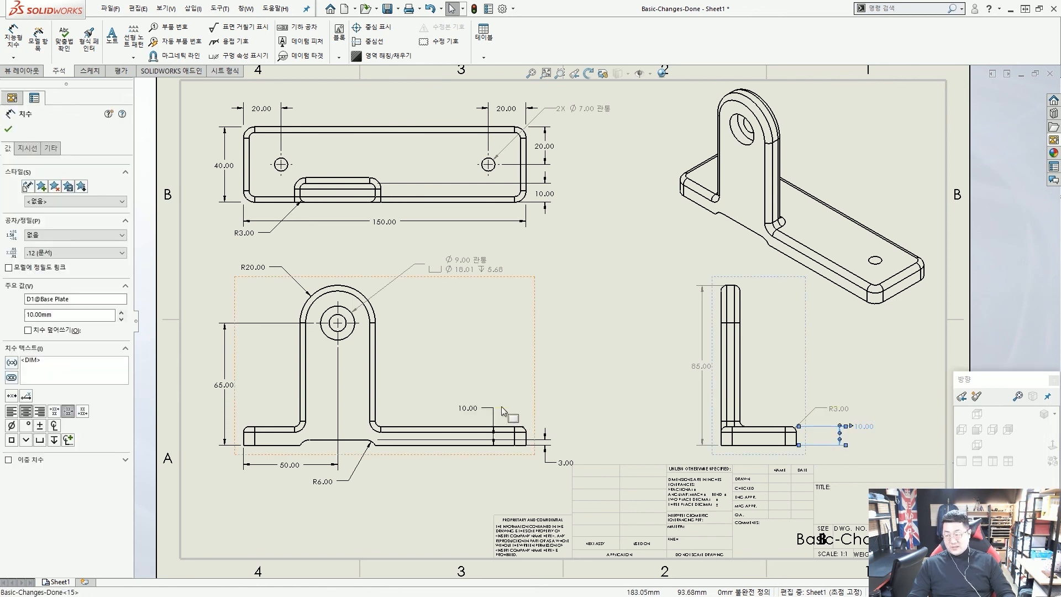
click(580, 426)
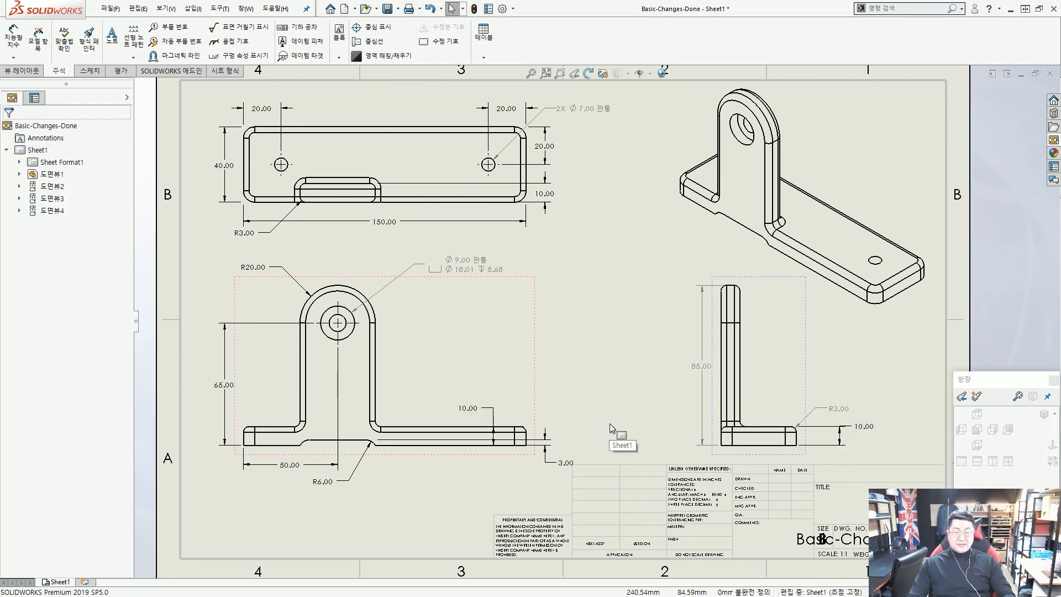
Step: Use Smart Dimension to dimension the side view's height from the base's top edge to the upright's top edge, placed right of the view
scroll(846, 410, down, 2)
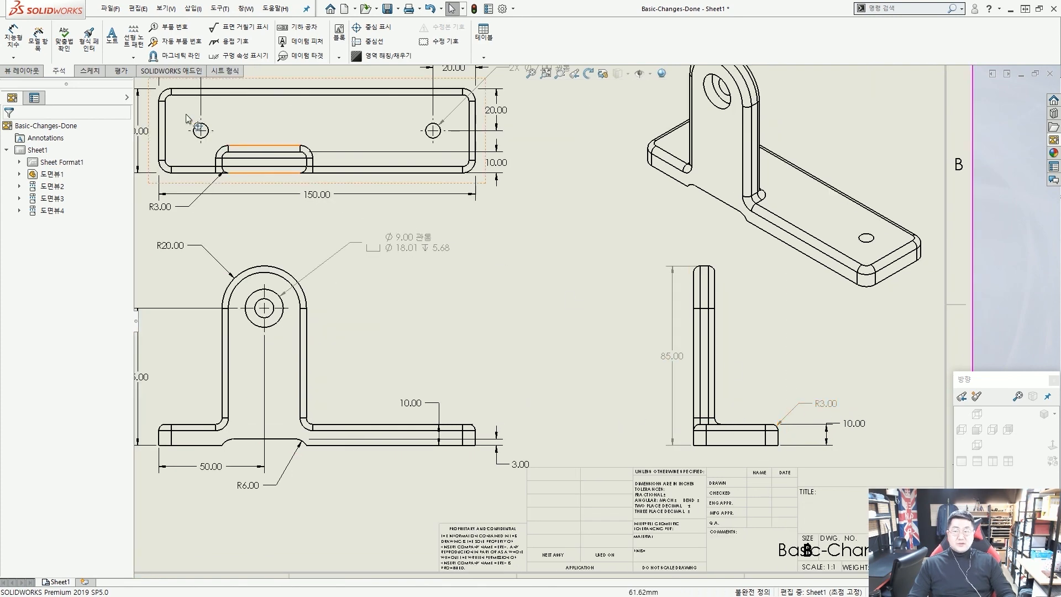
click(13, 39)
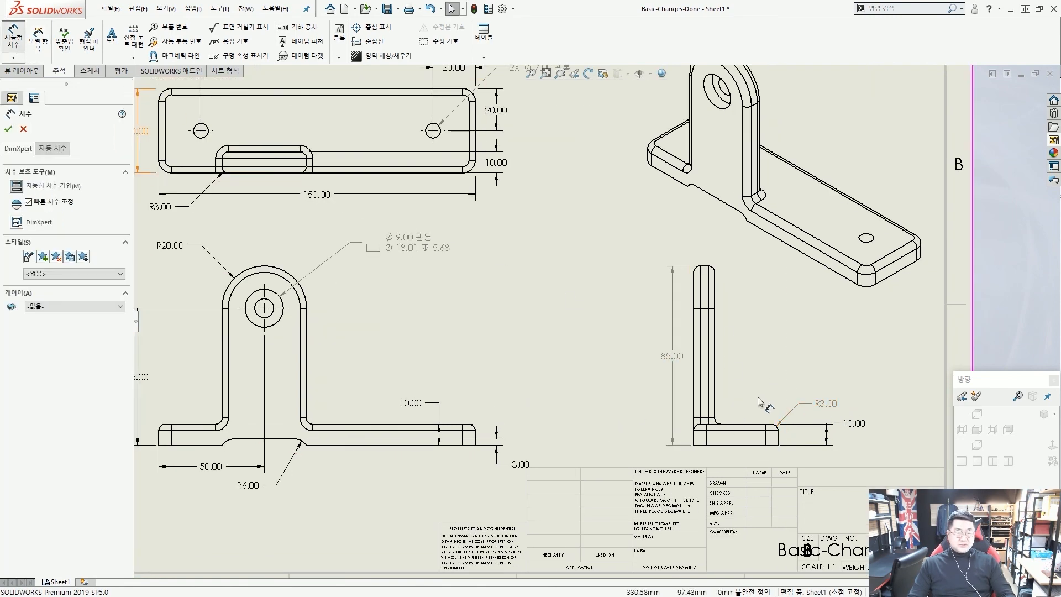
scroll(761, 403, down, 2)
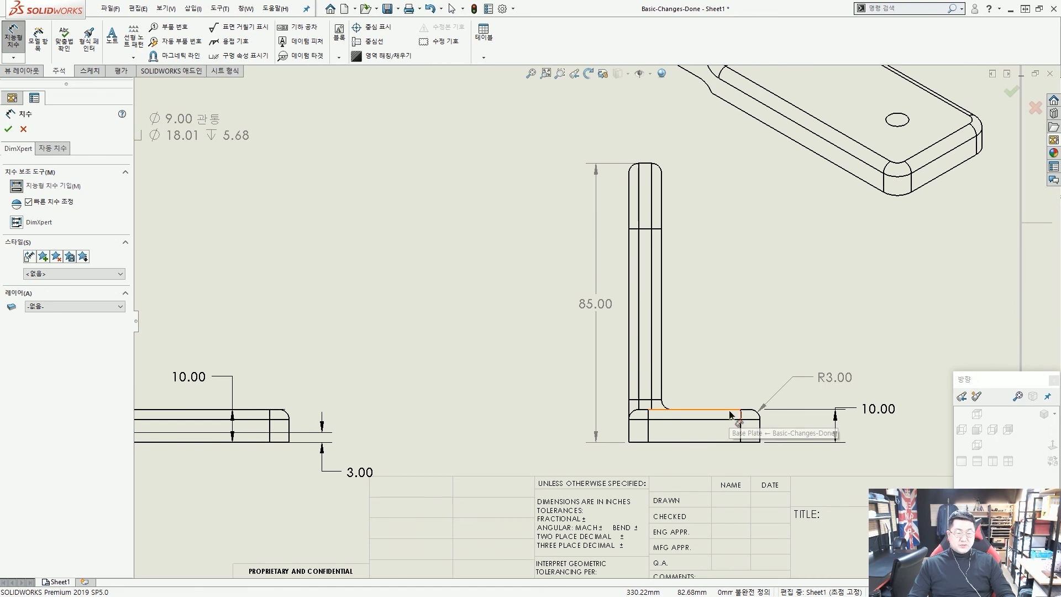
click(730, 412)
click(647, 167)
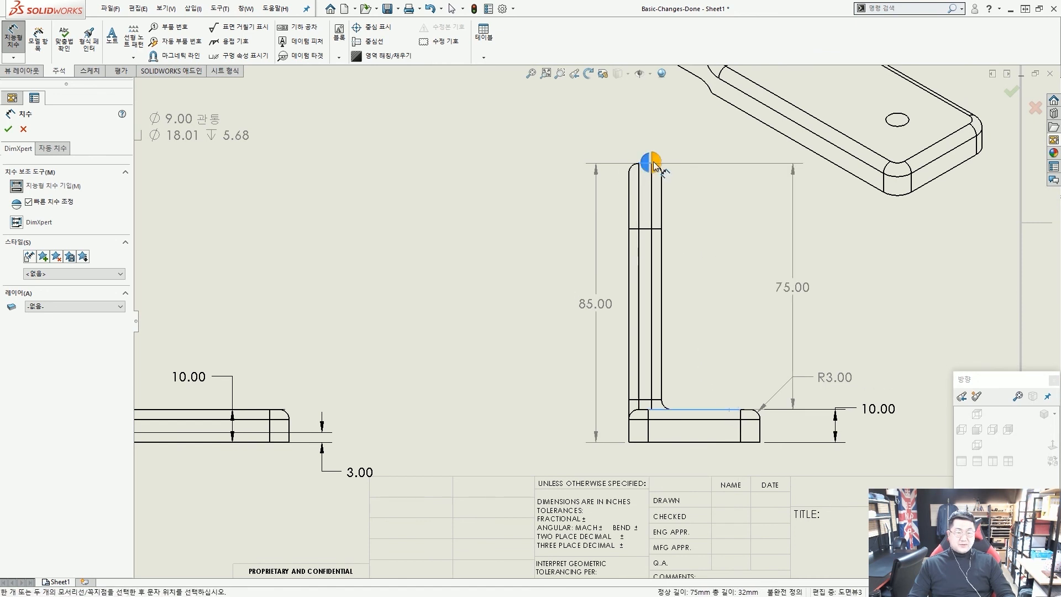
click(651, 163)
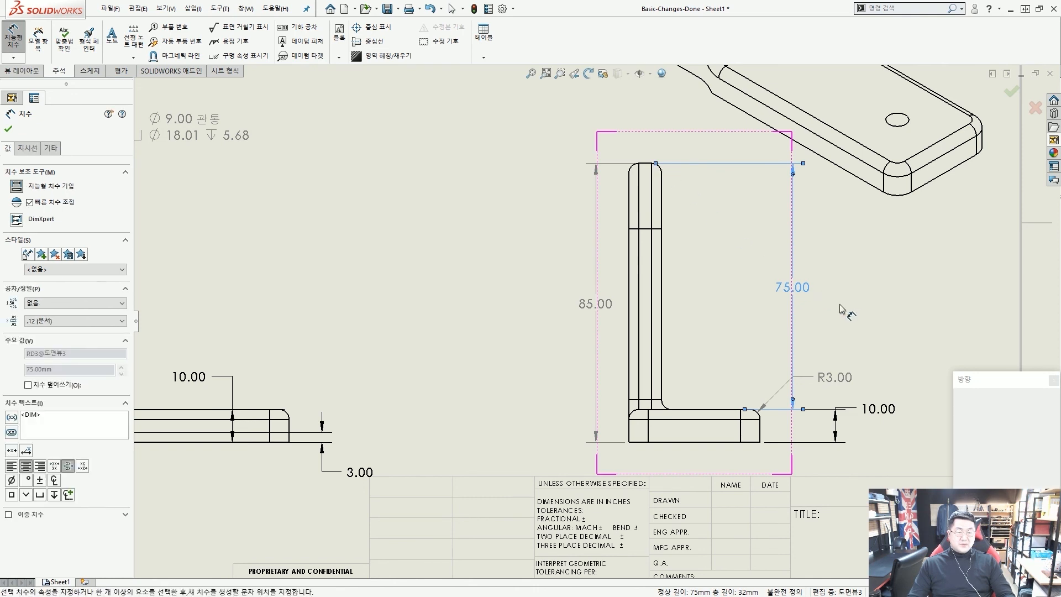
key(Escape)
Step: Reposition the side view's 10.00 thickness dimension so its text sits between the extension lines beside the base
click(835, 382)
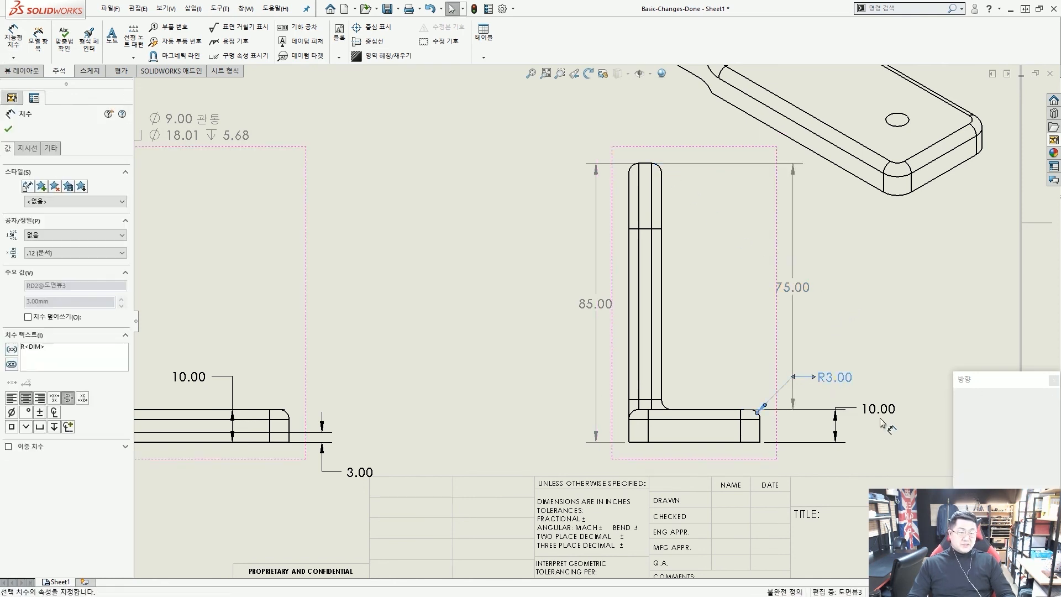
drag(880, 416, 868, 423)
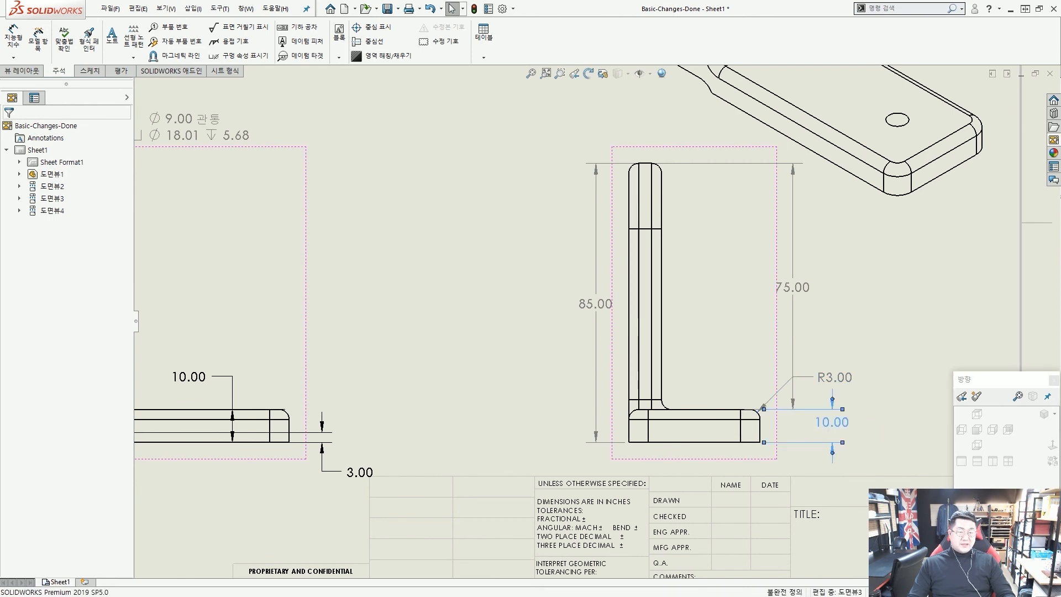
key(Escape)
Step: Compare the side view's grey height dimensions with its black base thickness dimension and the top view's overall length dimension
scroll(770, 373, up, 3)
scroll(770, 373, up, 2)
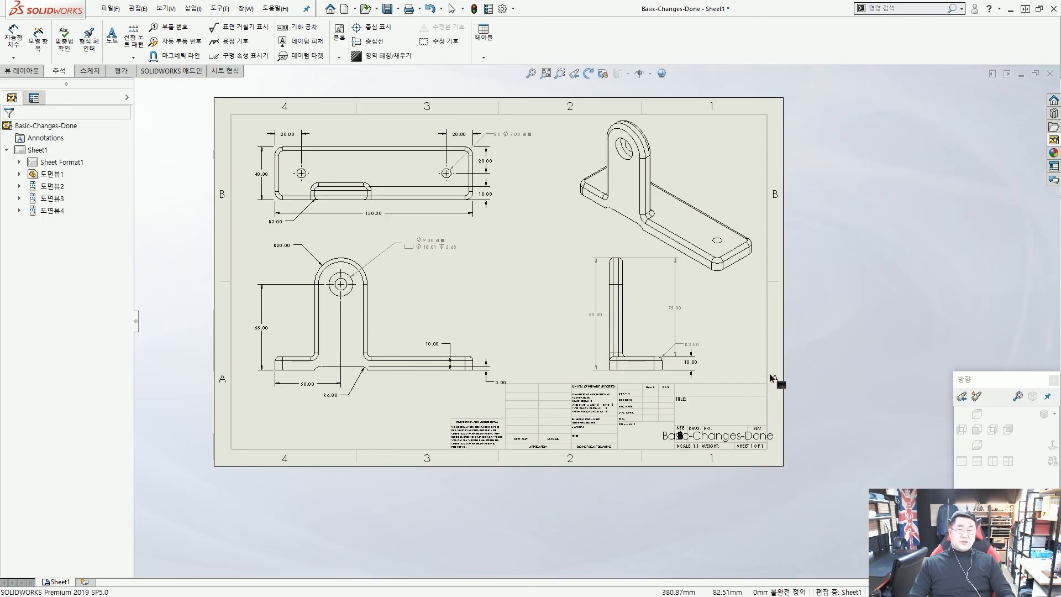
key(f)
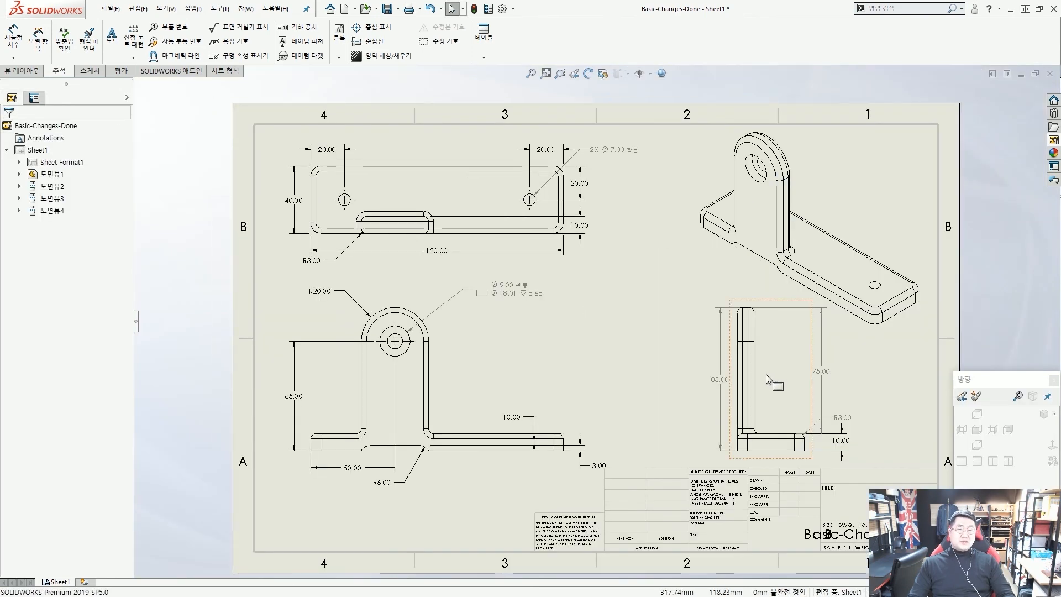
click(635, 370)
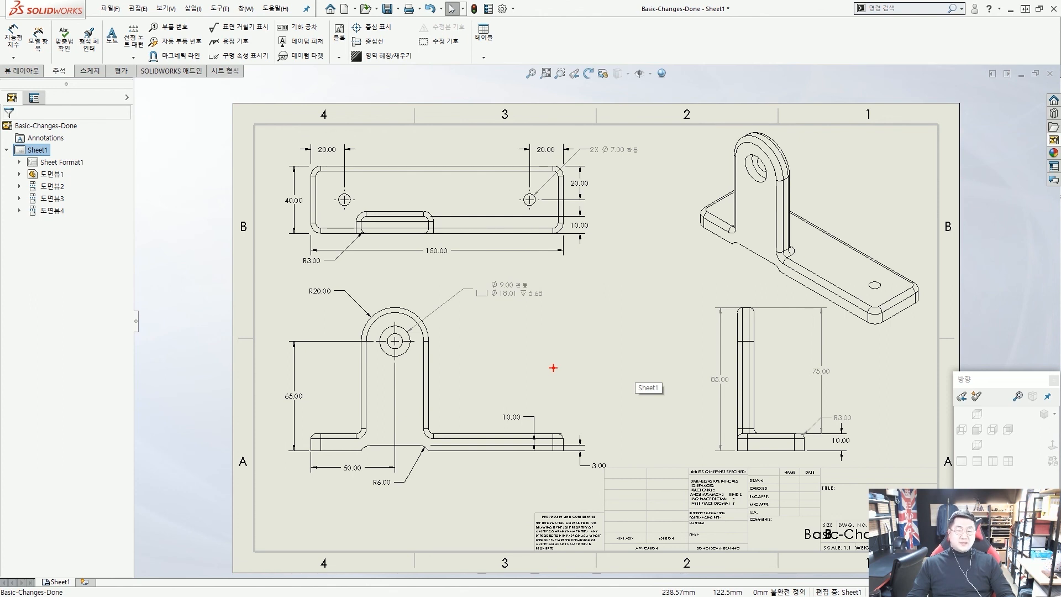
mouse_move(734, 389)
mouse_down()
mouse_move(684, 387)
mouse_move(746, 390)
mouse_up()
mouse_move(851, 382)
mouse_down()
mouse_move(841, 353)
mouse_move(848, 390)
mouse_up()
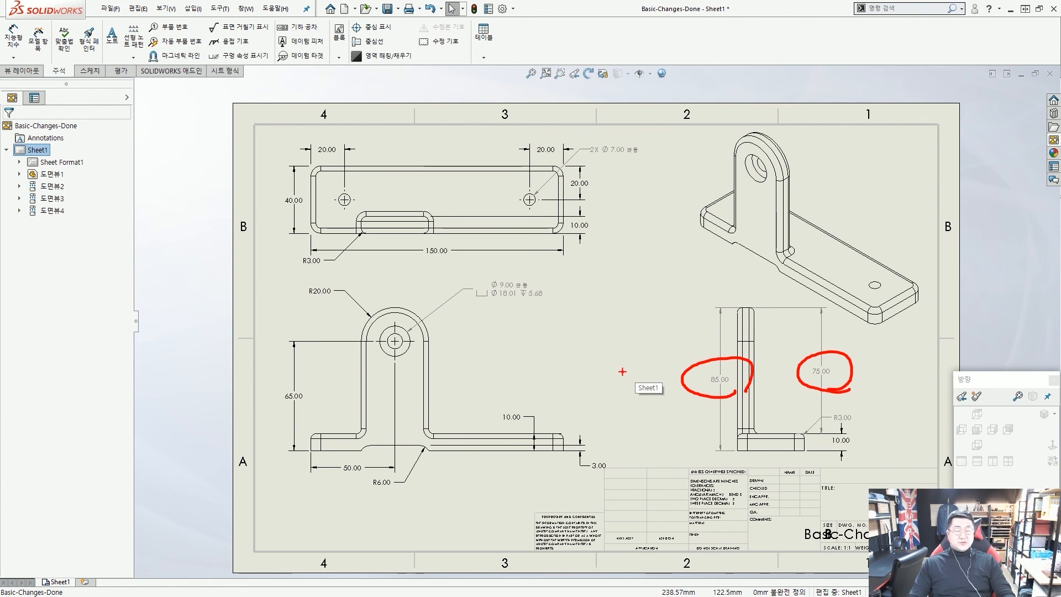
key(Escape)
click(436, 250)
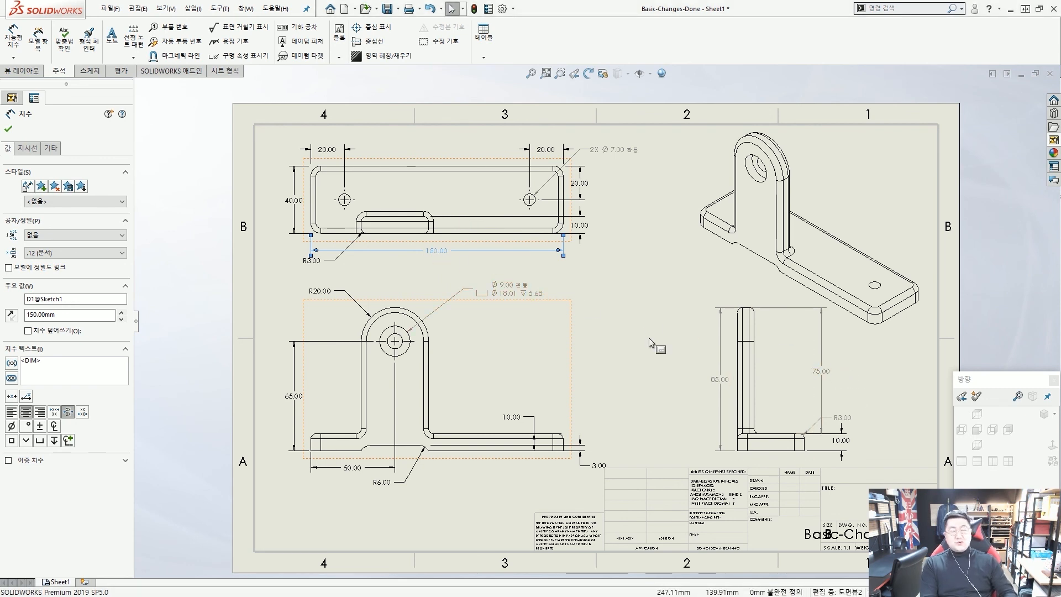
mouse_move(819, 308)
mouse_down()
mouse_move(835, 454)
mouse_move(861, 458)
mouse_move(834, 296)
mouse_up()
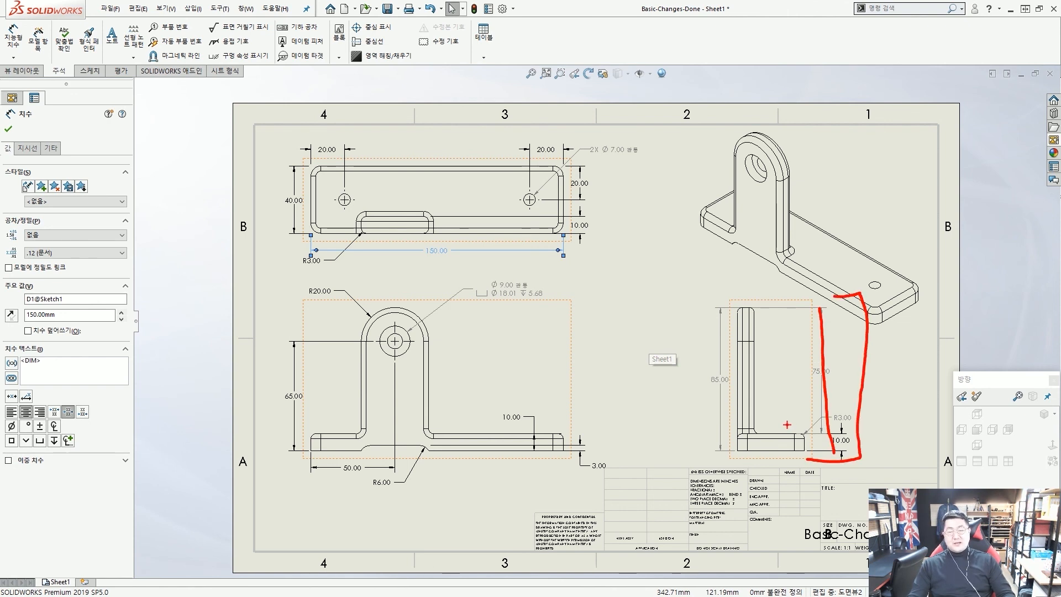
key(Escape)
key(Escape)
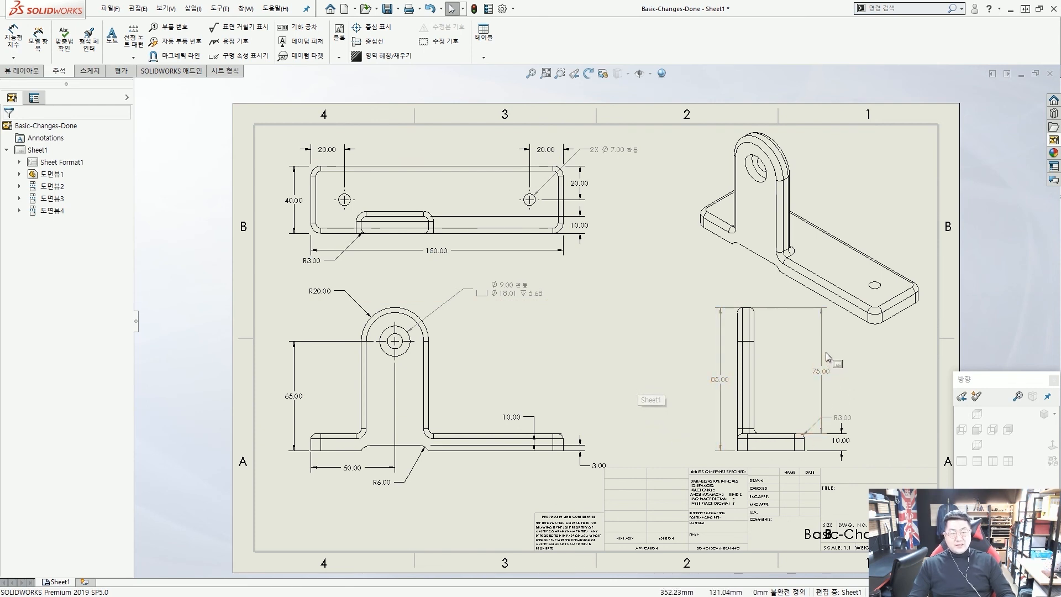
scroll(841, 390, down, 3)
mouse_move(795, 487)
mouse_down()
mouse_move(815, 484)
mouse_move(806, 477)
mouse_up()
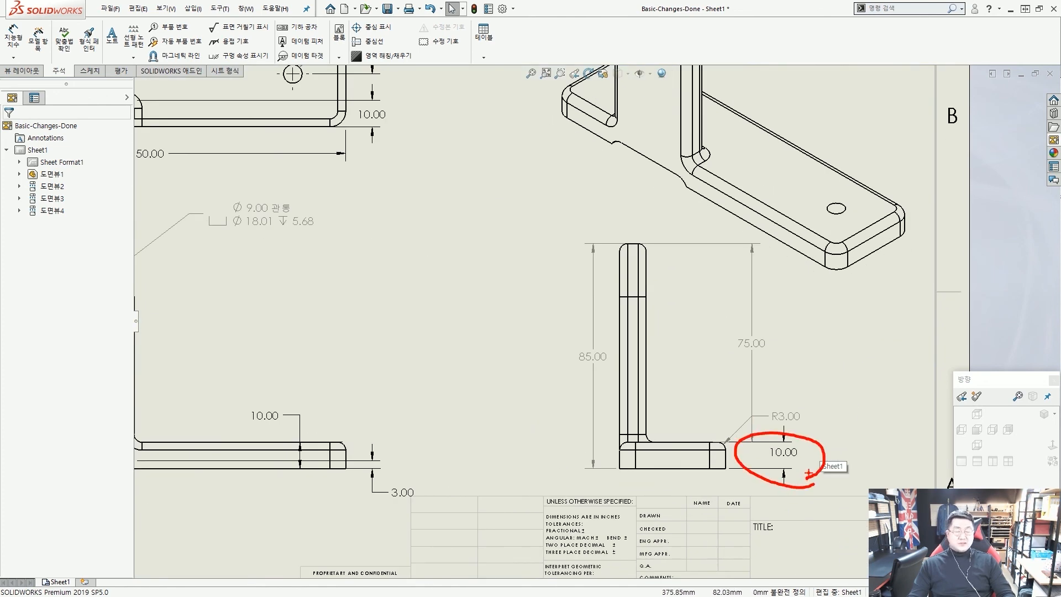
drag(771, 361, 765, 355)
mouse_move(611, 376)
mouse_down()
mouse_move(573, 370)
mouse_move(635, 359)
mouse_up()
key(Escape)
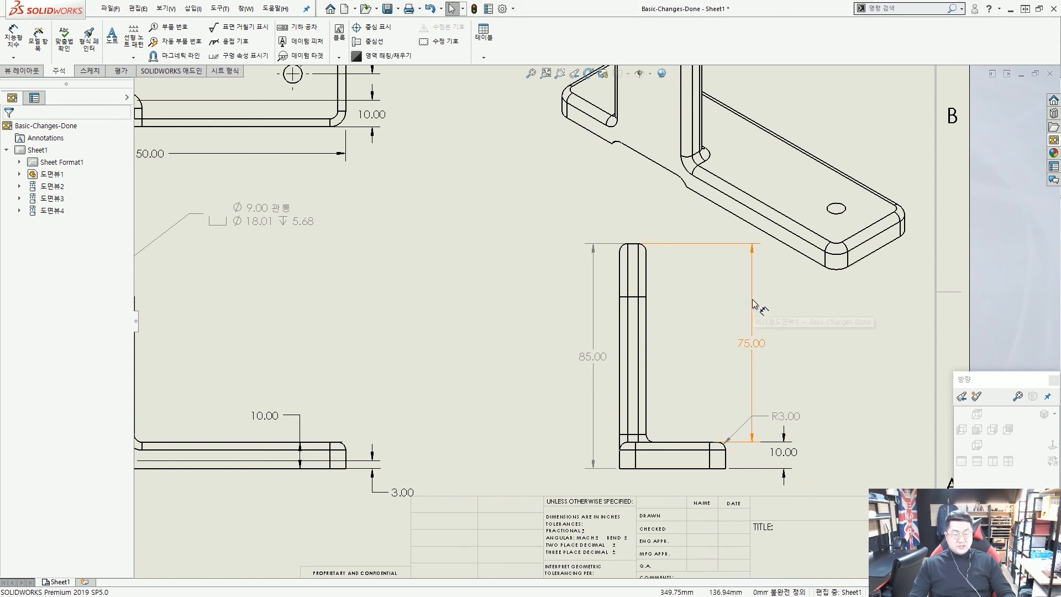
Step: Select all dimensions on the sheet and auto-arrange them
click(751, 299)
key(ctrl+a)
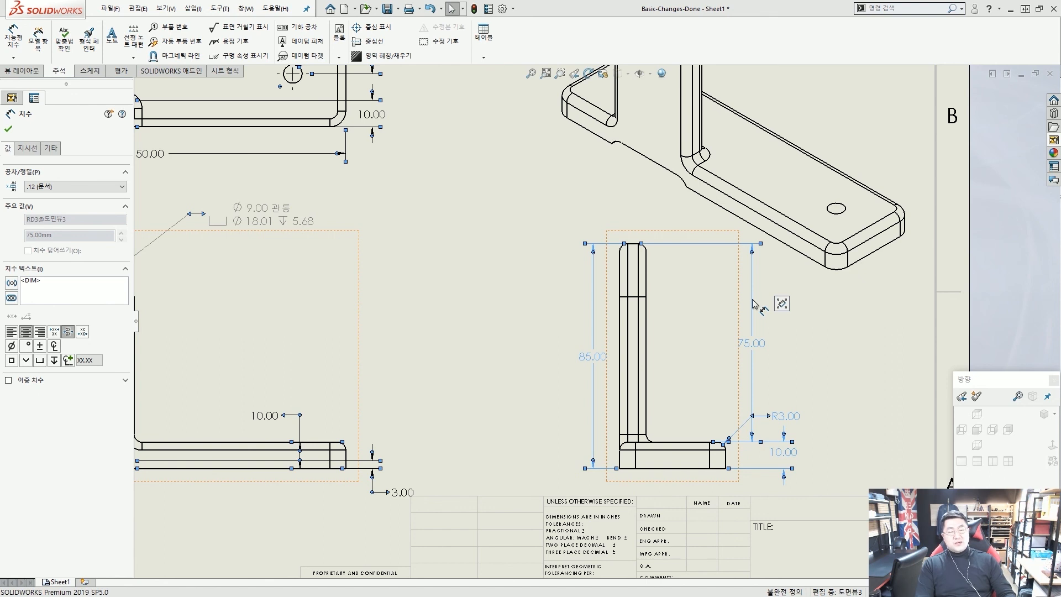
mouse_move(786, 300)
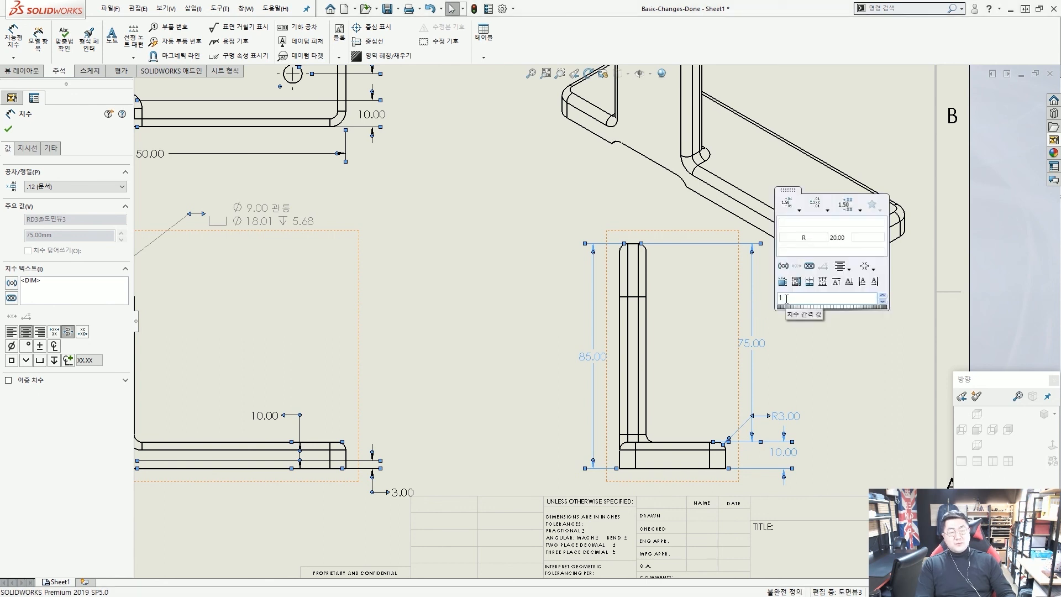
click(783, 282)
click(814, 407)
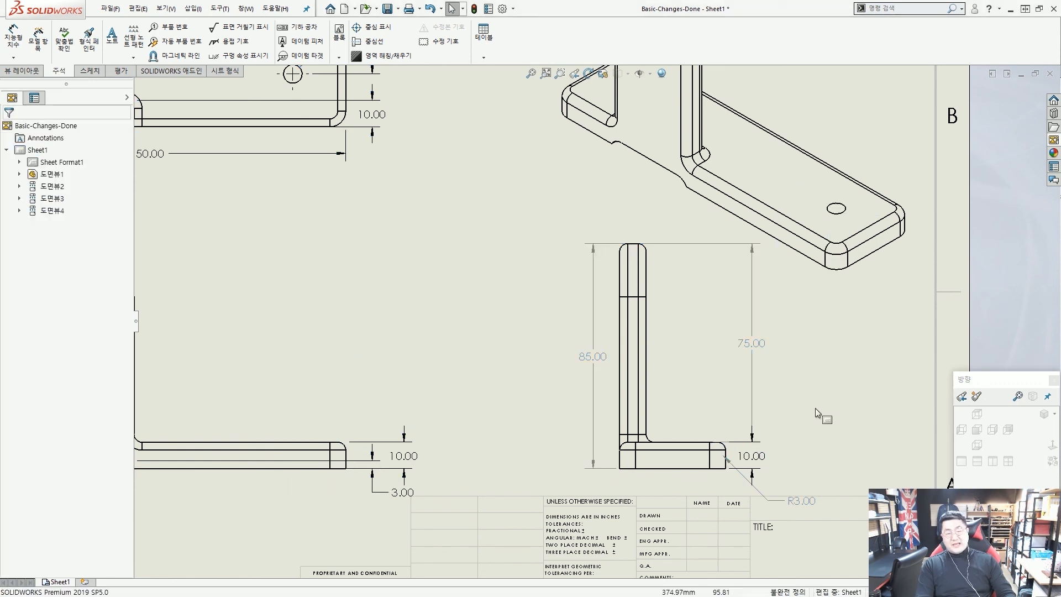
mouse_move(774, 468)
mouse_down()
mouse_move(600, 350)
mouse_move(762, 423)
mouse_up()
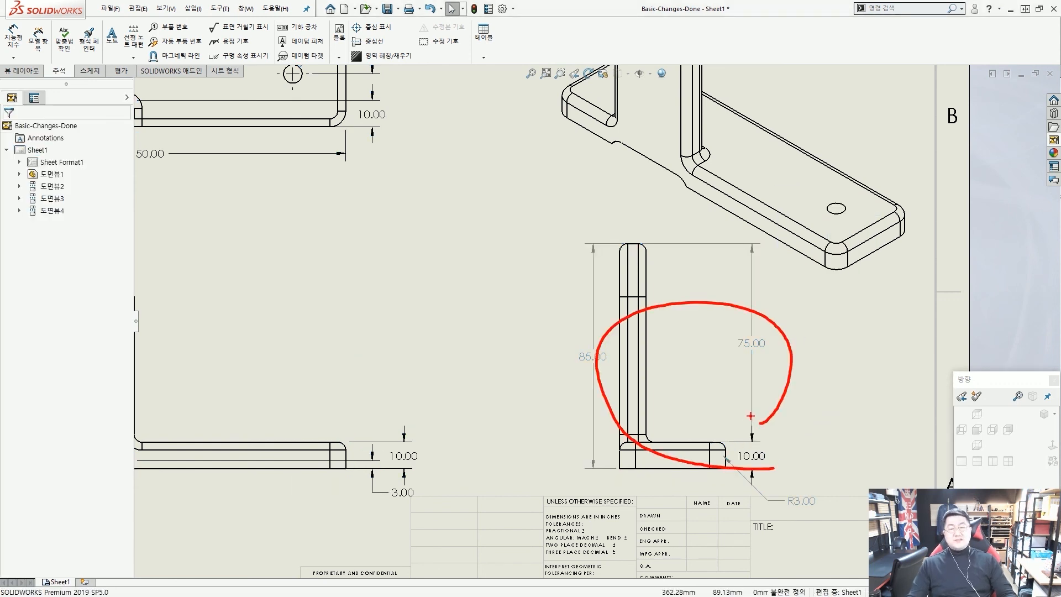
key(Escape)
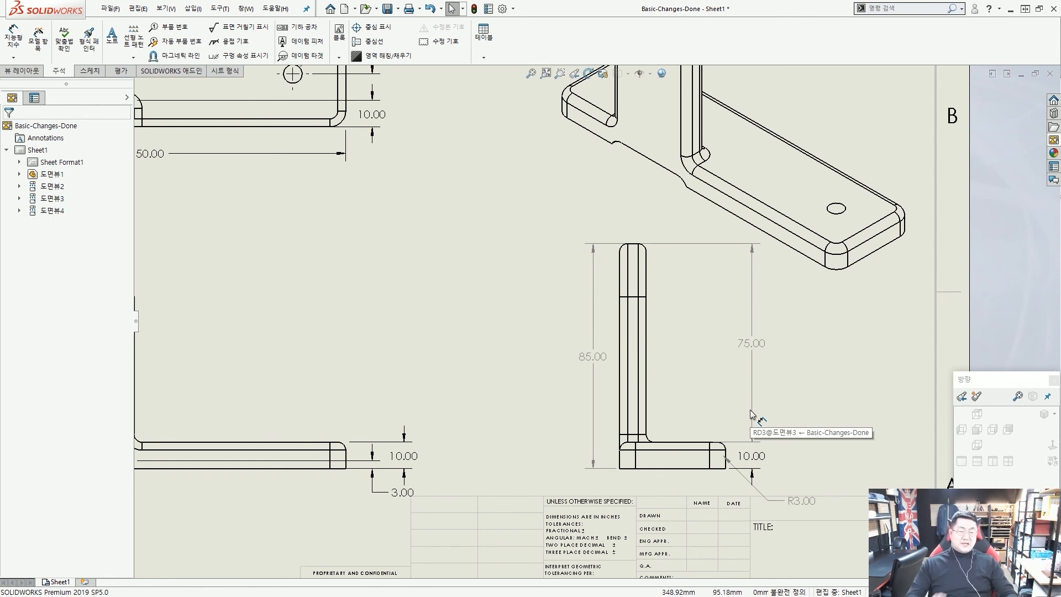
Step: Move the side view's R3.00 fillet dimension above the base, to the right of the 75.00 height dimension line
drag(800, 505, 784, 393)
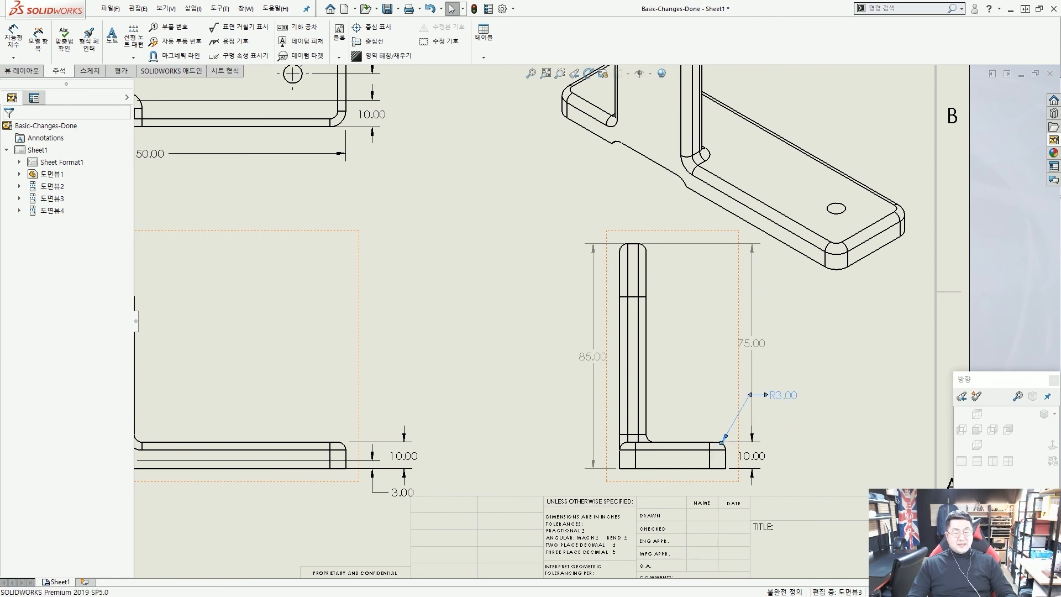
click(811, 449)
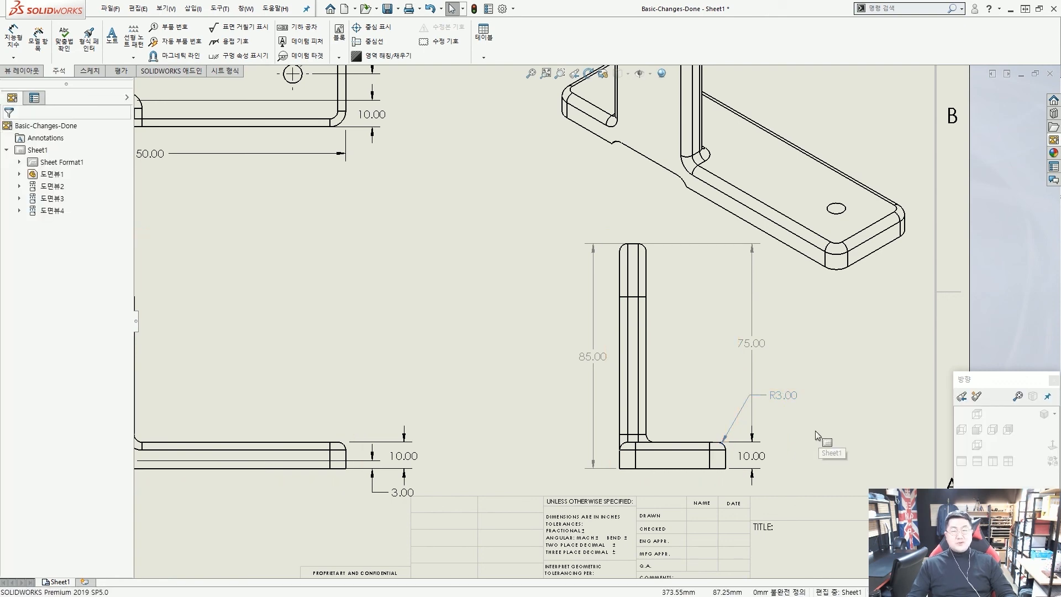
Step: Move the front view's counterbore hole callout from the sheet's left border to the upper right of the hole
scroll(814, 423, up, 7)
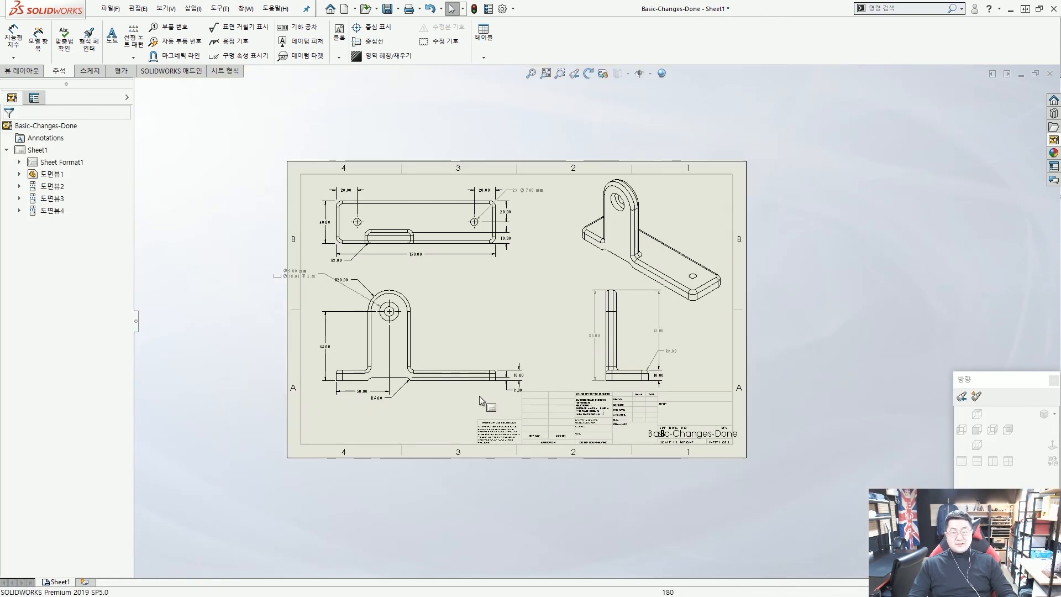
scroll(479, 394, down, 1)
scroll(333, 294, down, 5)
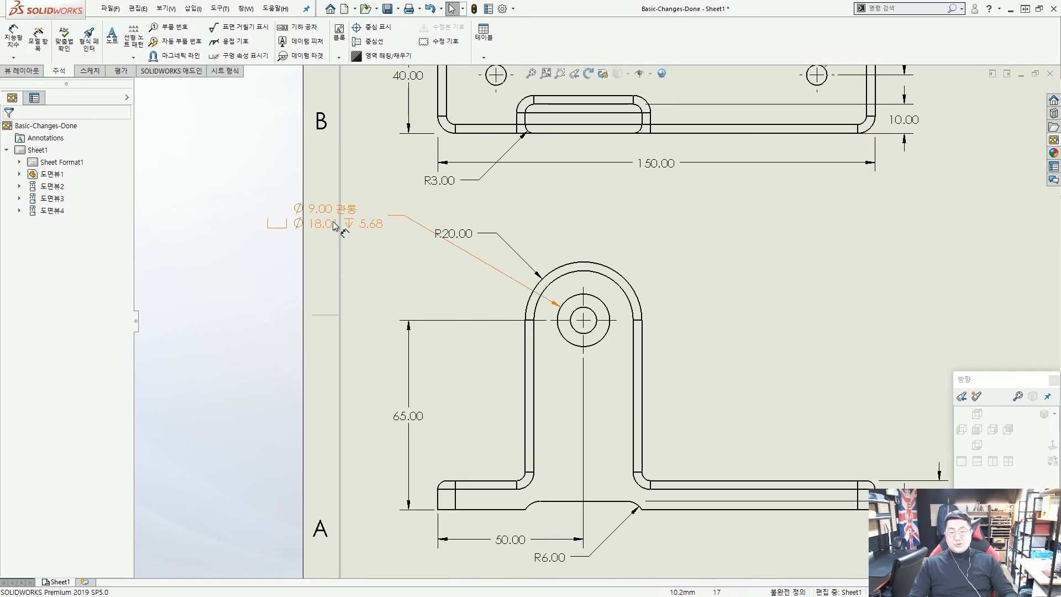
drag(713, 247, 742, 237)
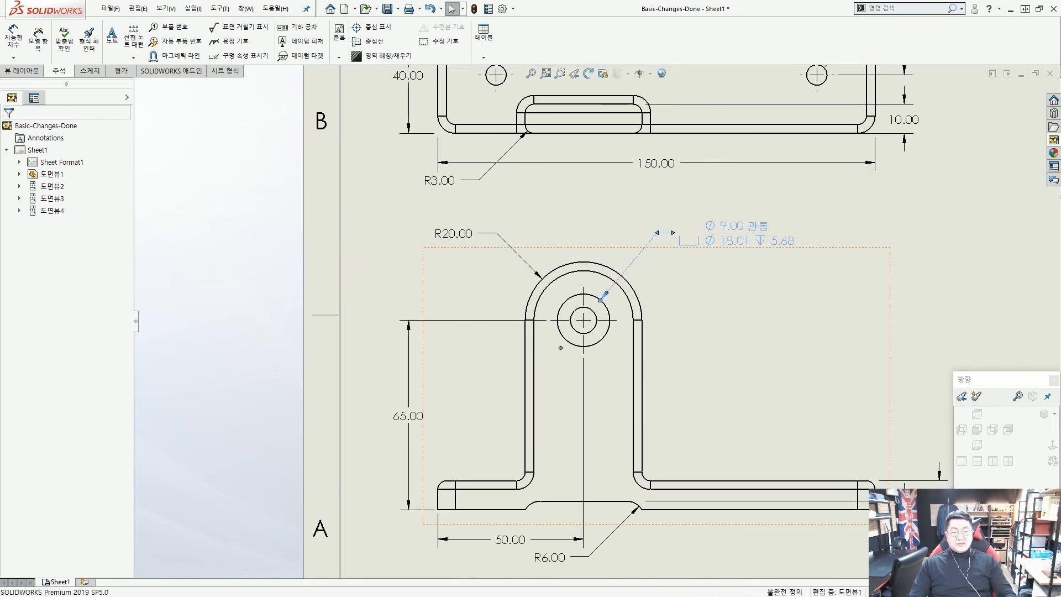
click(706, 310)
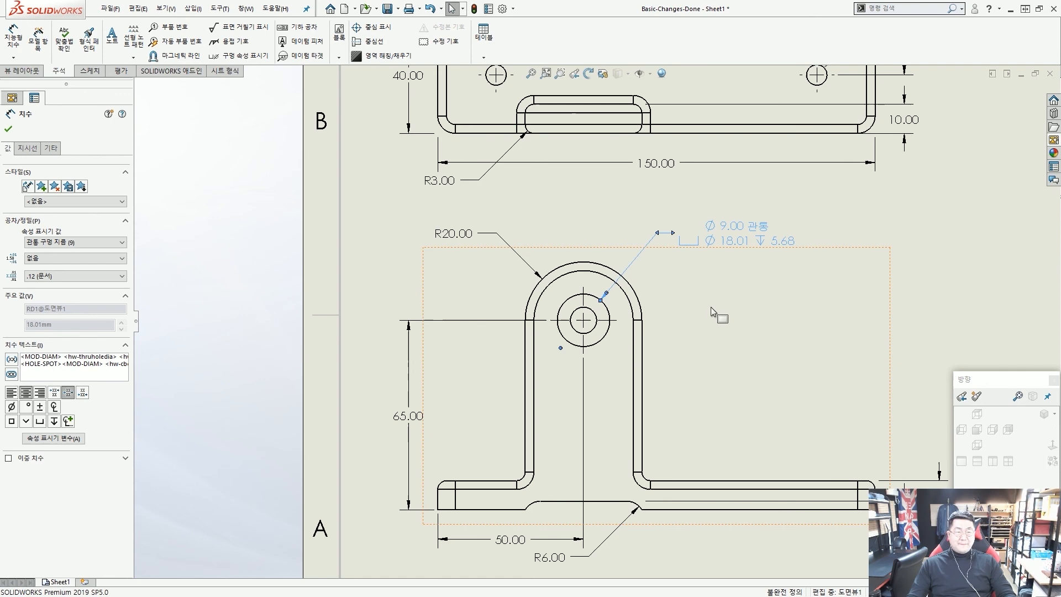
Step: Fit the whole sheet in view and save the drawing Basic-Changes-Done.SLDDRW together with its referenced part Basic-Changes-Done.SLDPRT
scroll(711, 307, up, 4)
scroll(711, 307, down, 1)
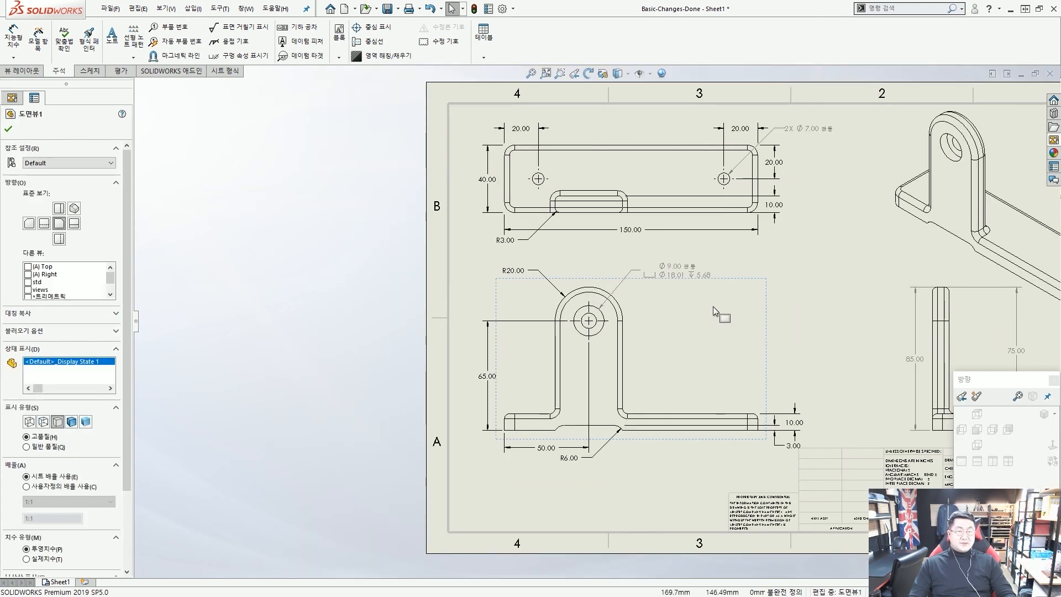
scroll(717, 306, up, 3)
key(f)
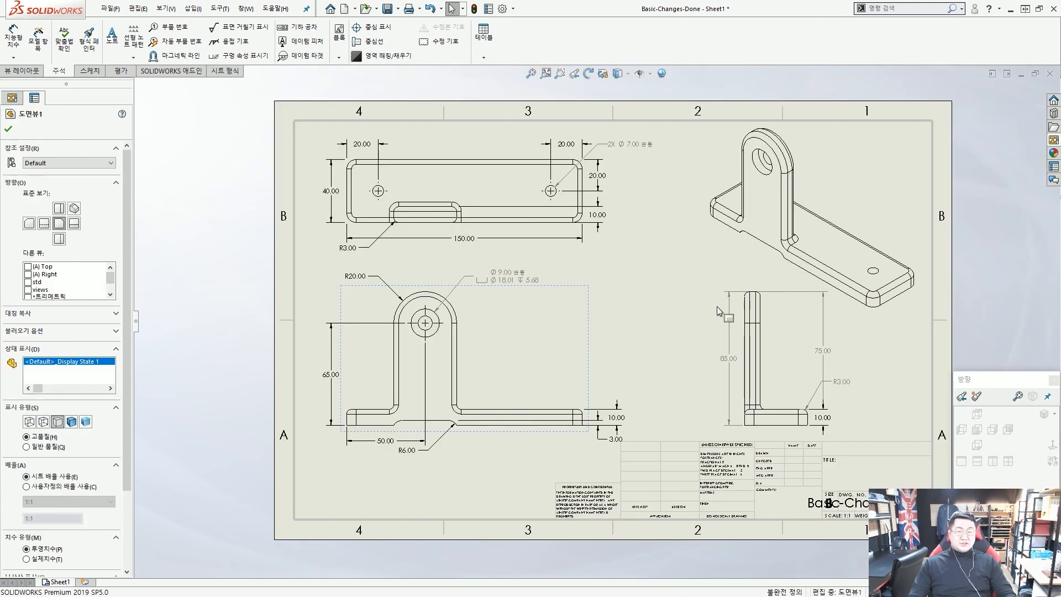
key(ctrl+s)
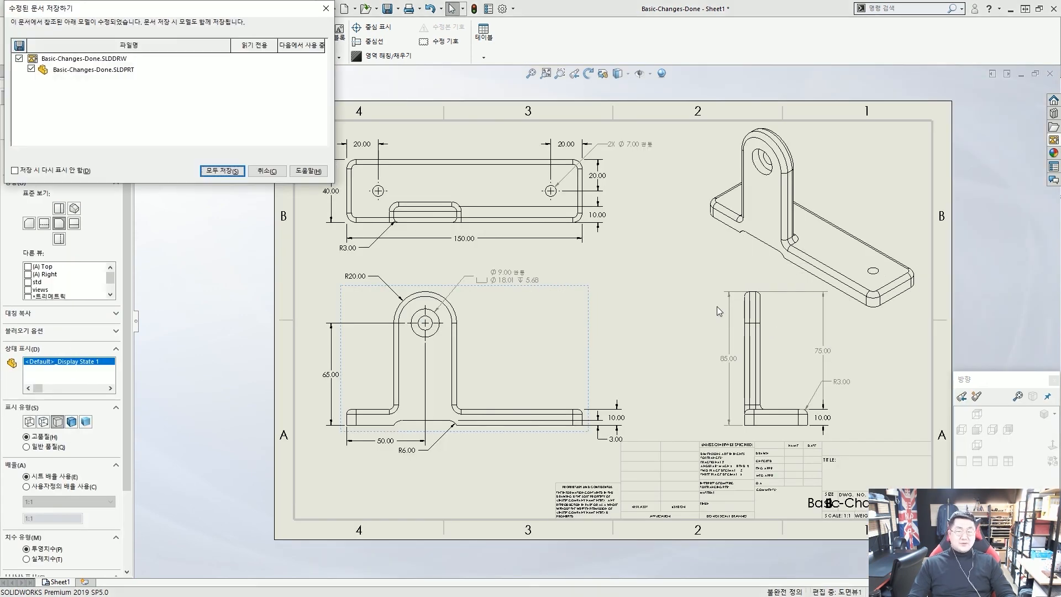
click(222, 171)
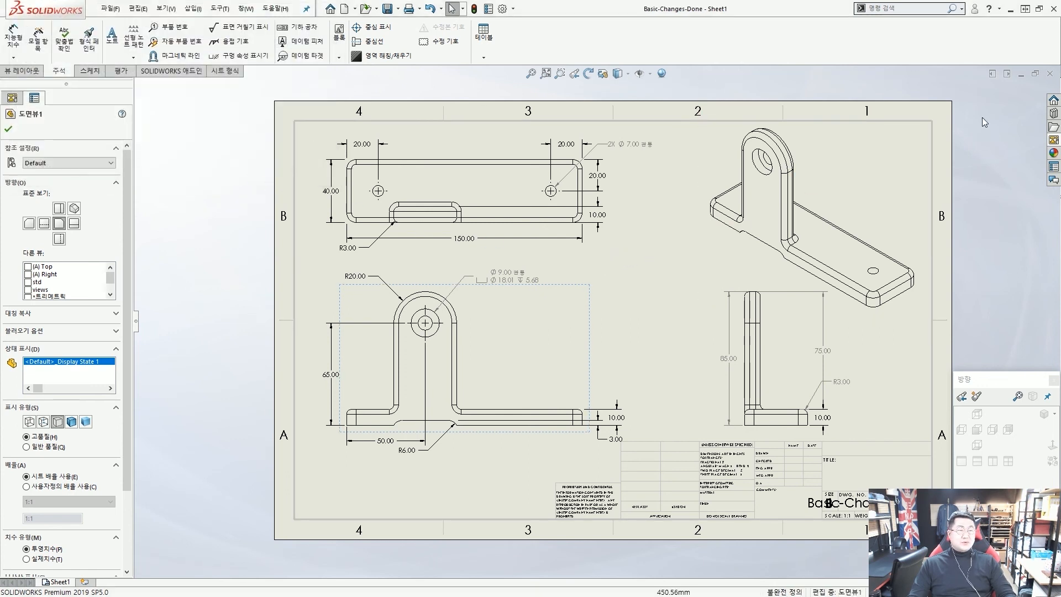